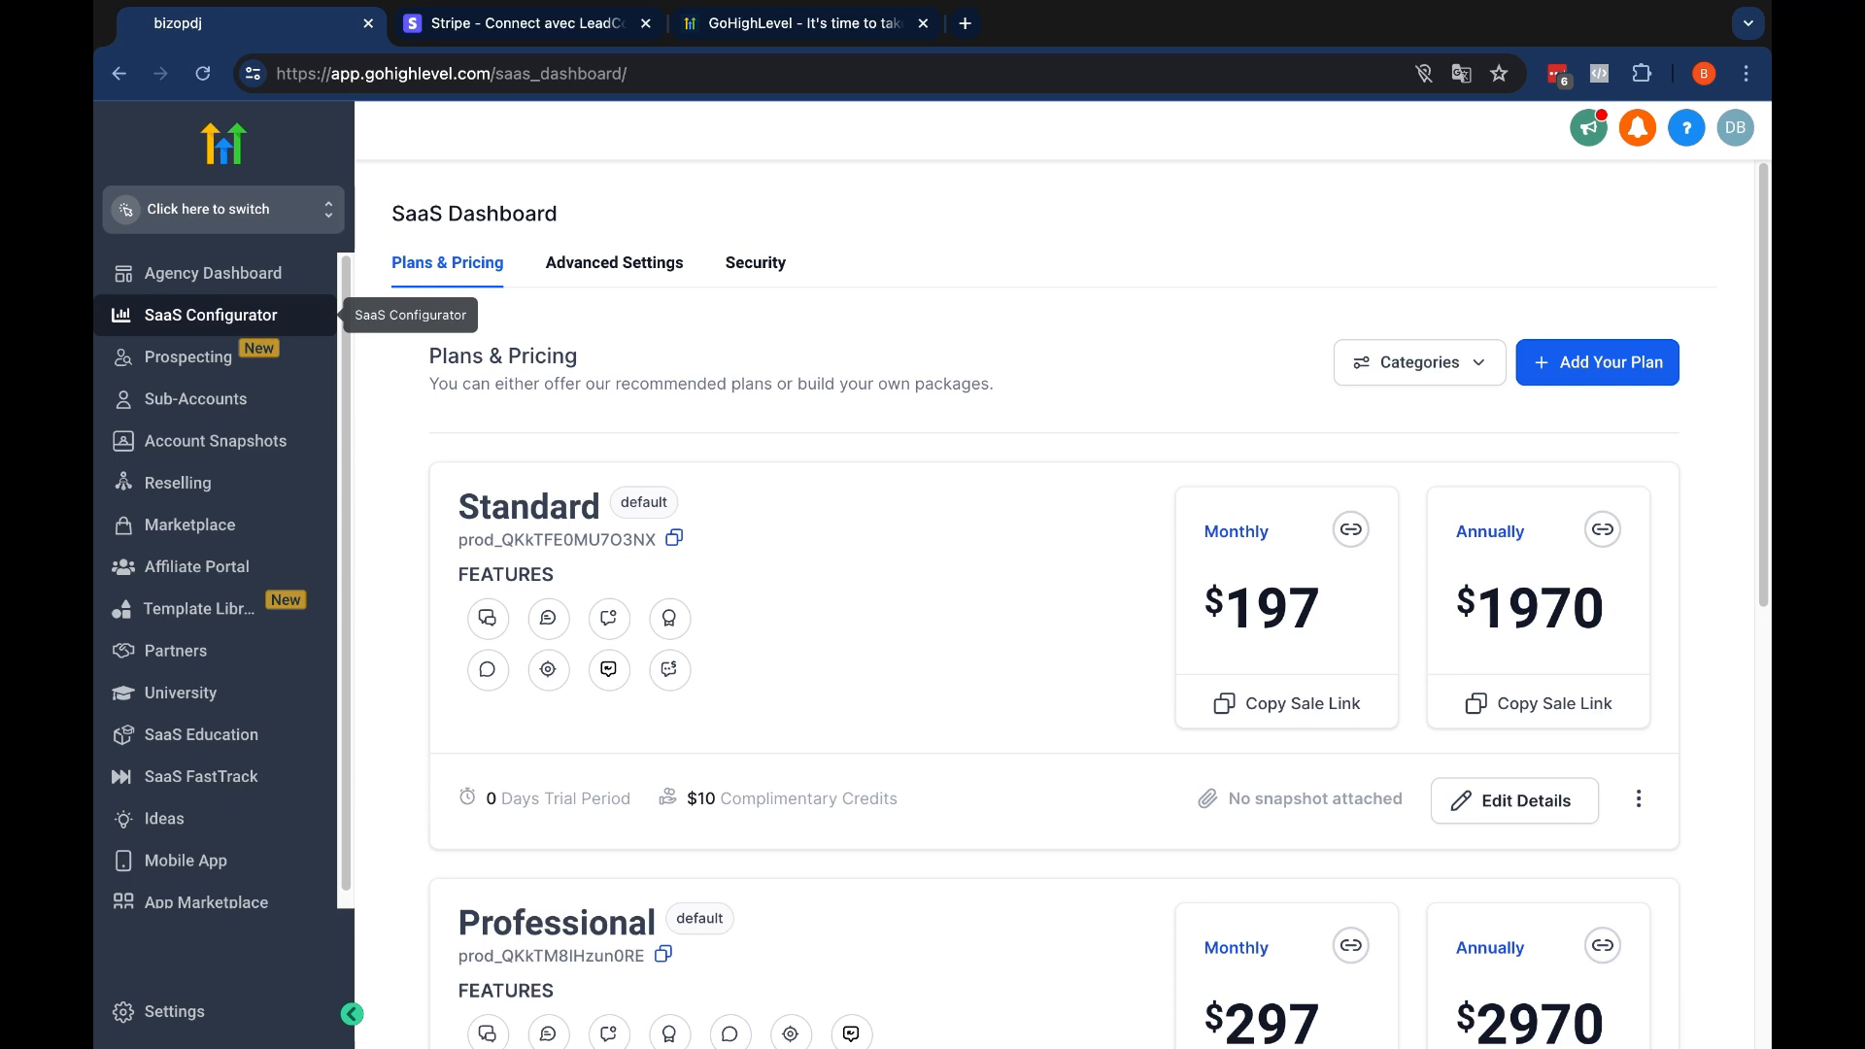
# Review the default plans' features and prices in the SaaS dashboard, and glance at the advanced settings
pyautogui.scroll(-3, 637, 537)
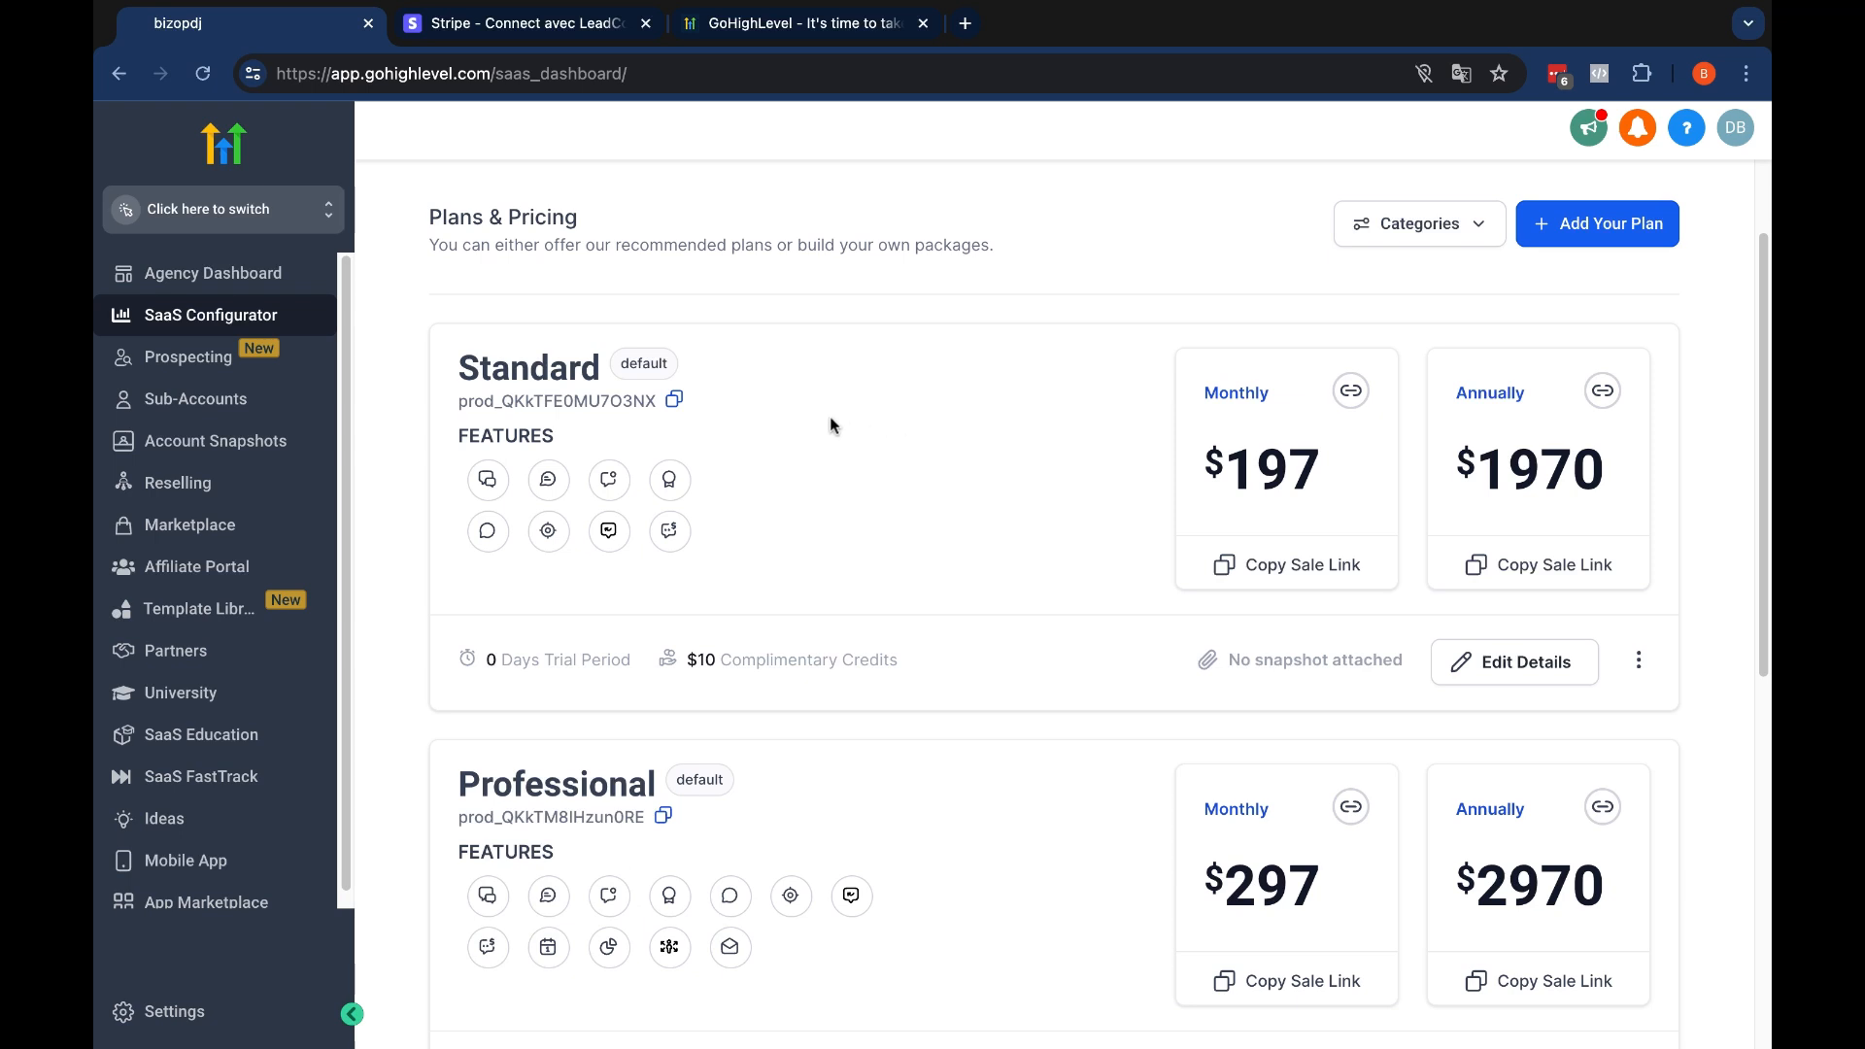
pyautogui.scroll(-1, 736, 394)
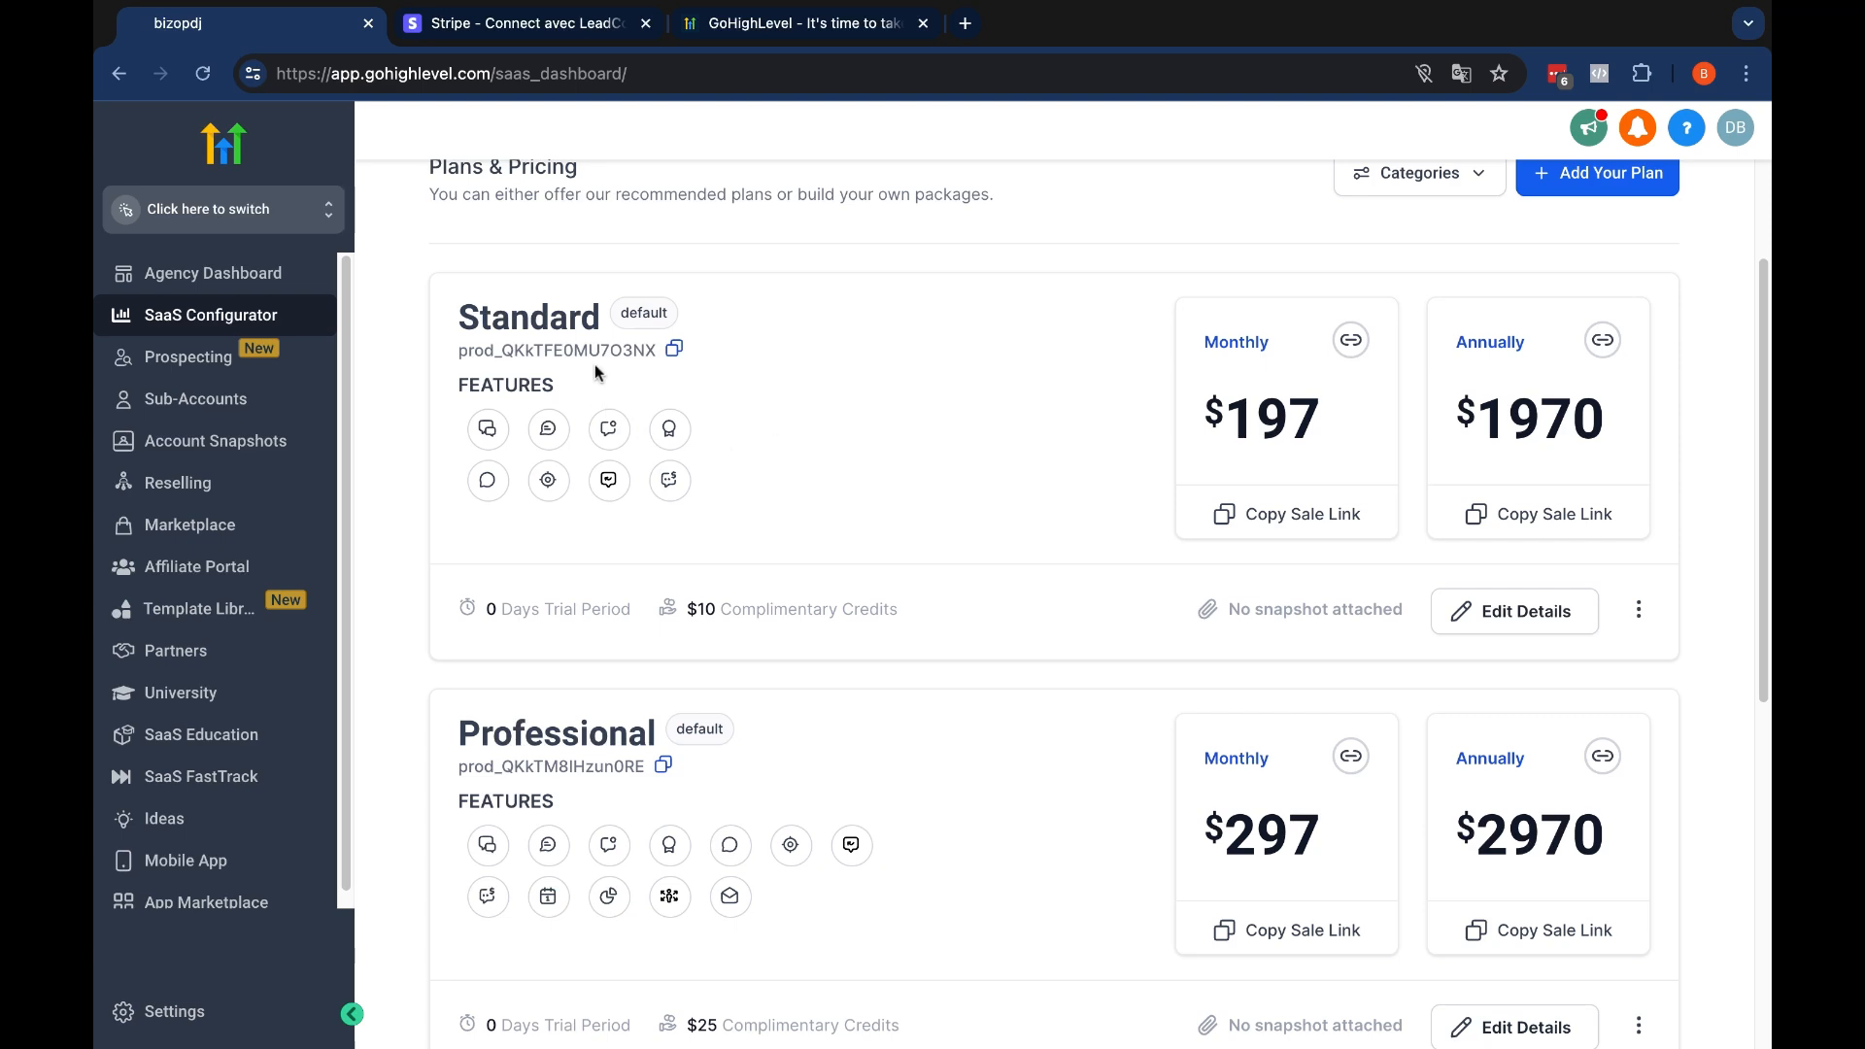
pyautogui.scroll(-1, 518, 341)
pyautogui.scroll(2, 521, 346)
pyautogui.scroll(-3, 567, 473)
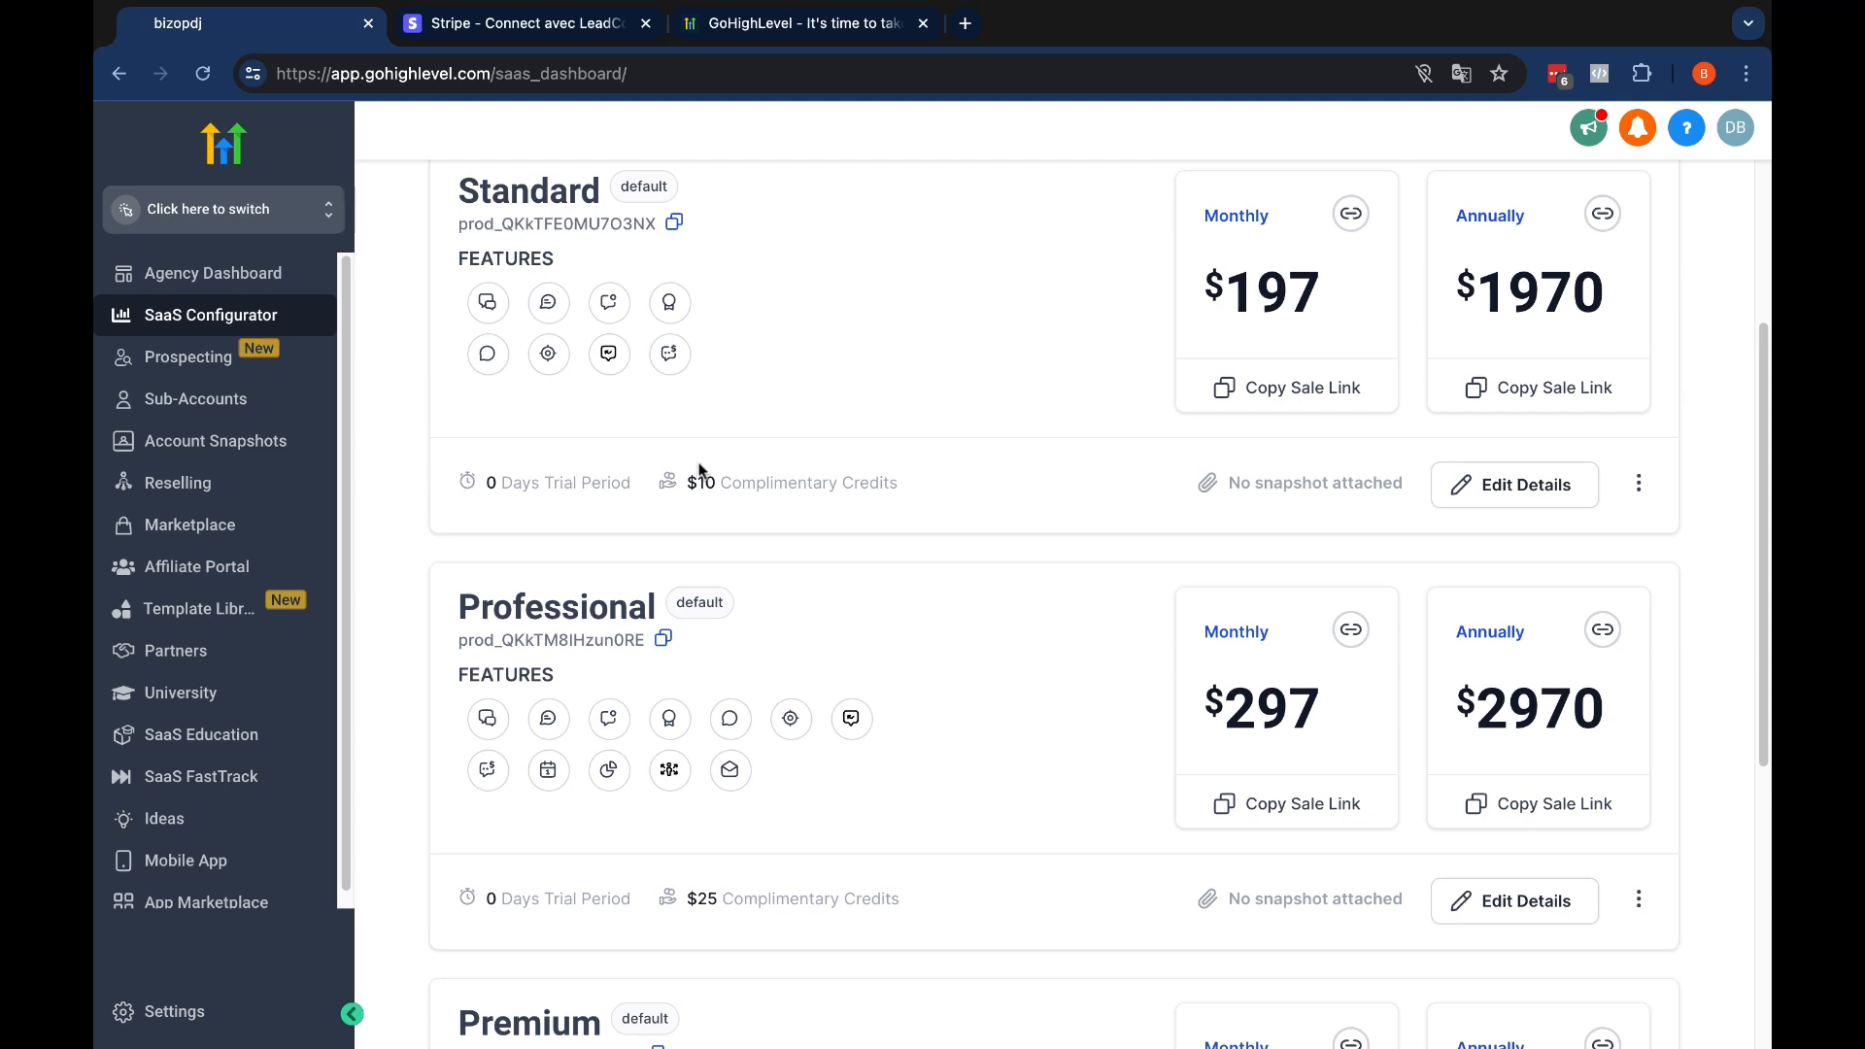
pyautogui.scroll(-4, 696, 466)
pyautogui.scroll(7, 632, 396)
pyautogui.scroll(-8, 614, 418)
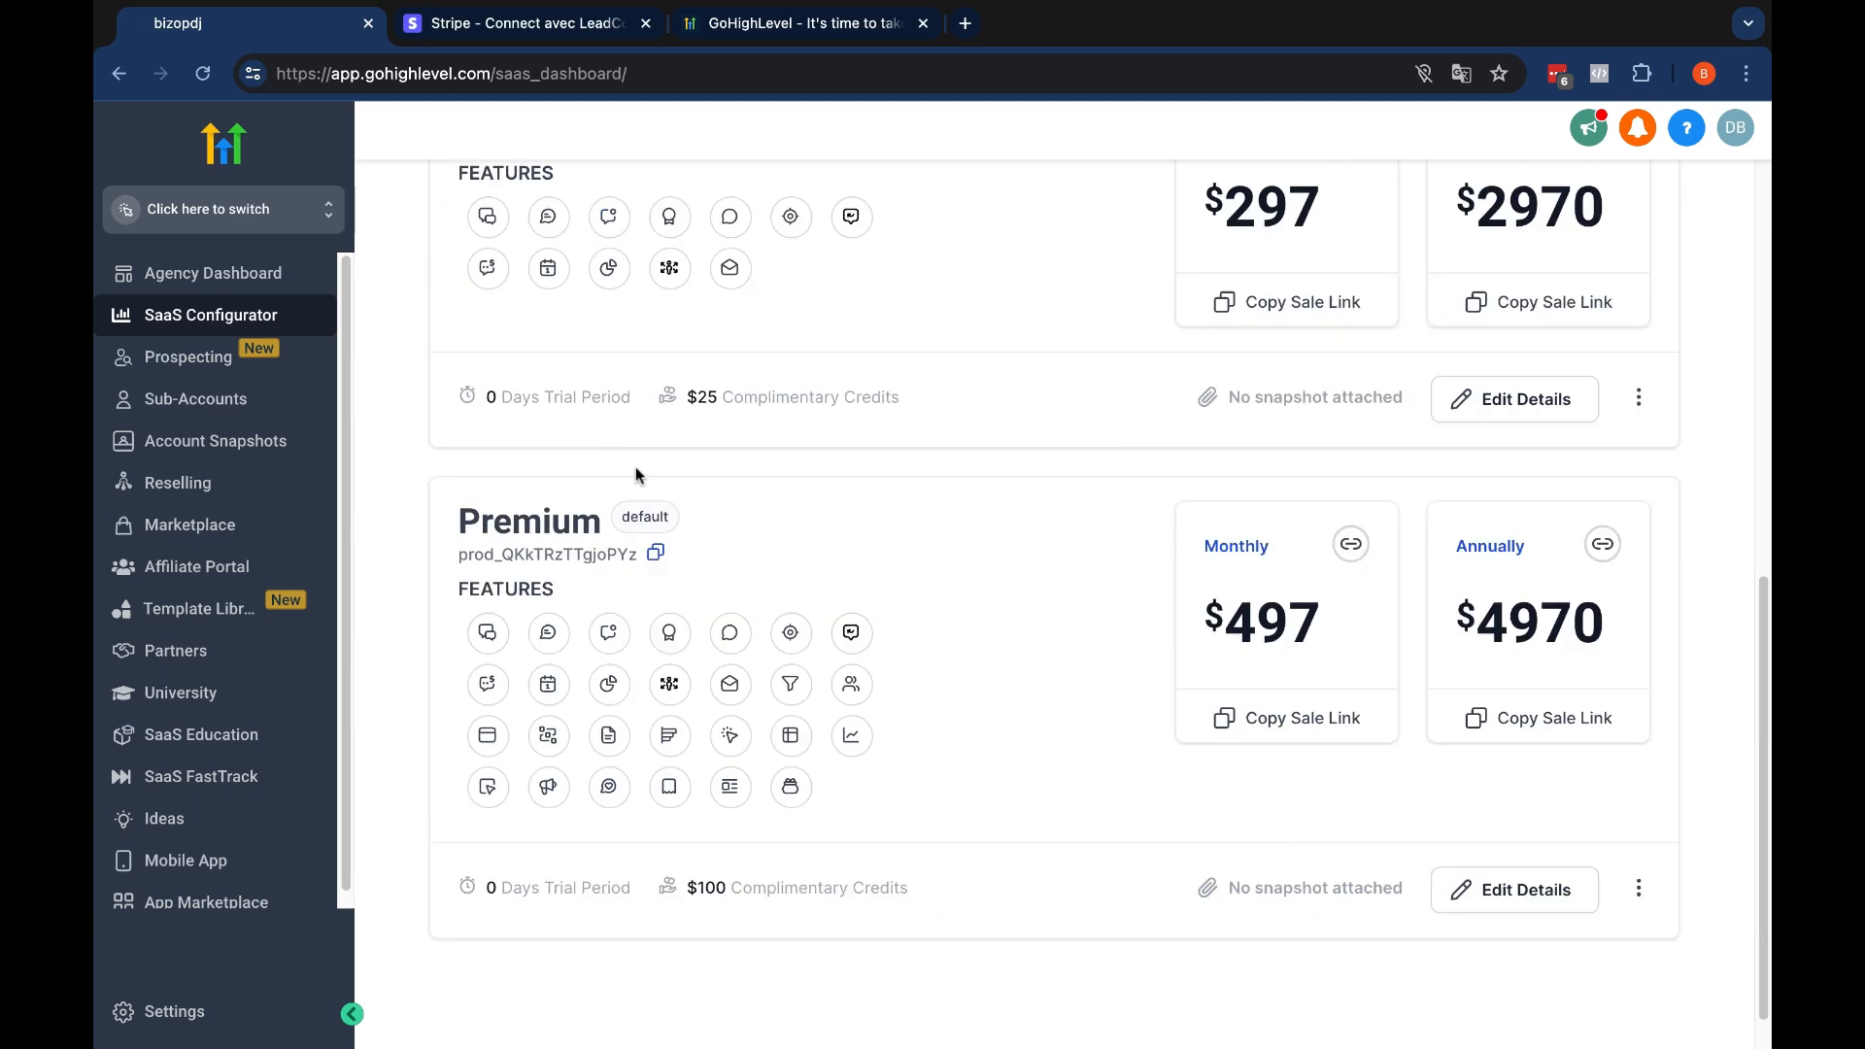
pyautogui.scroll(7, 649, 544)
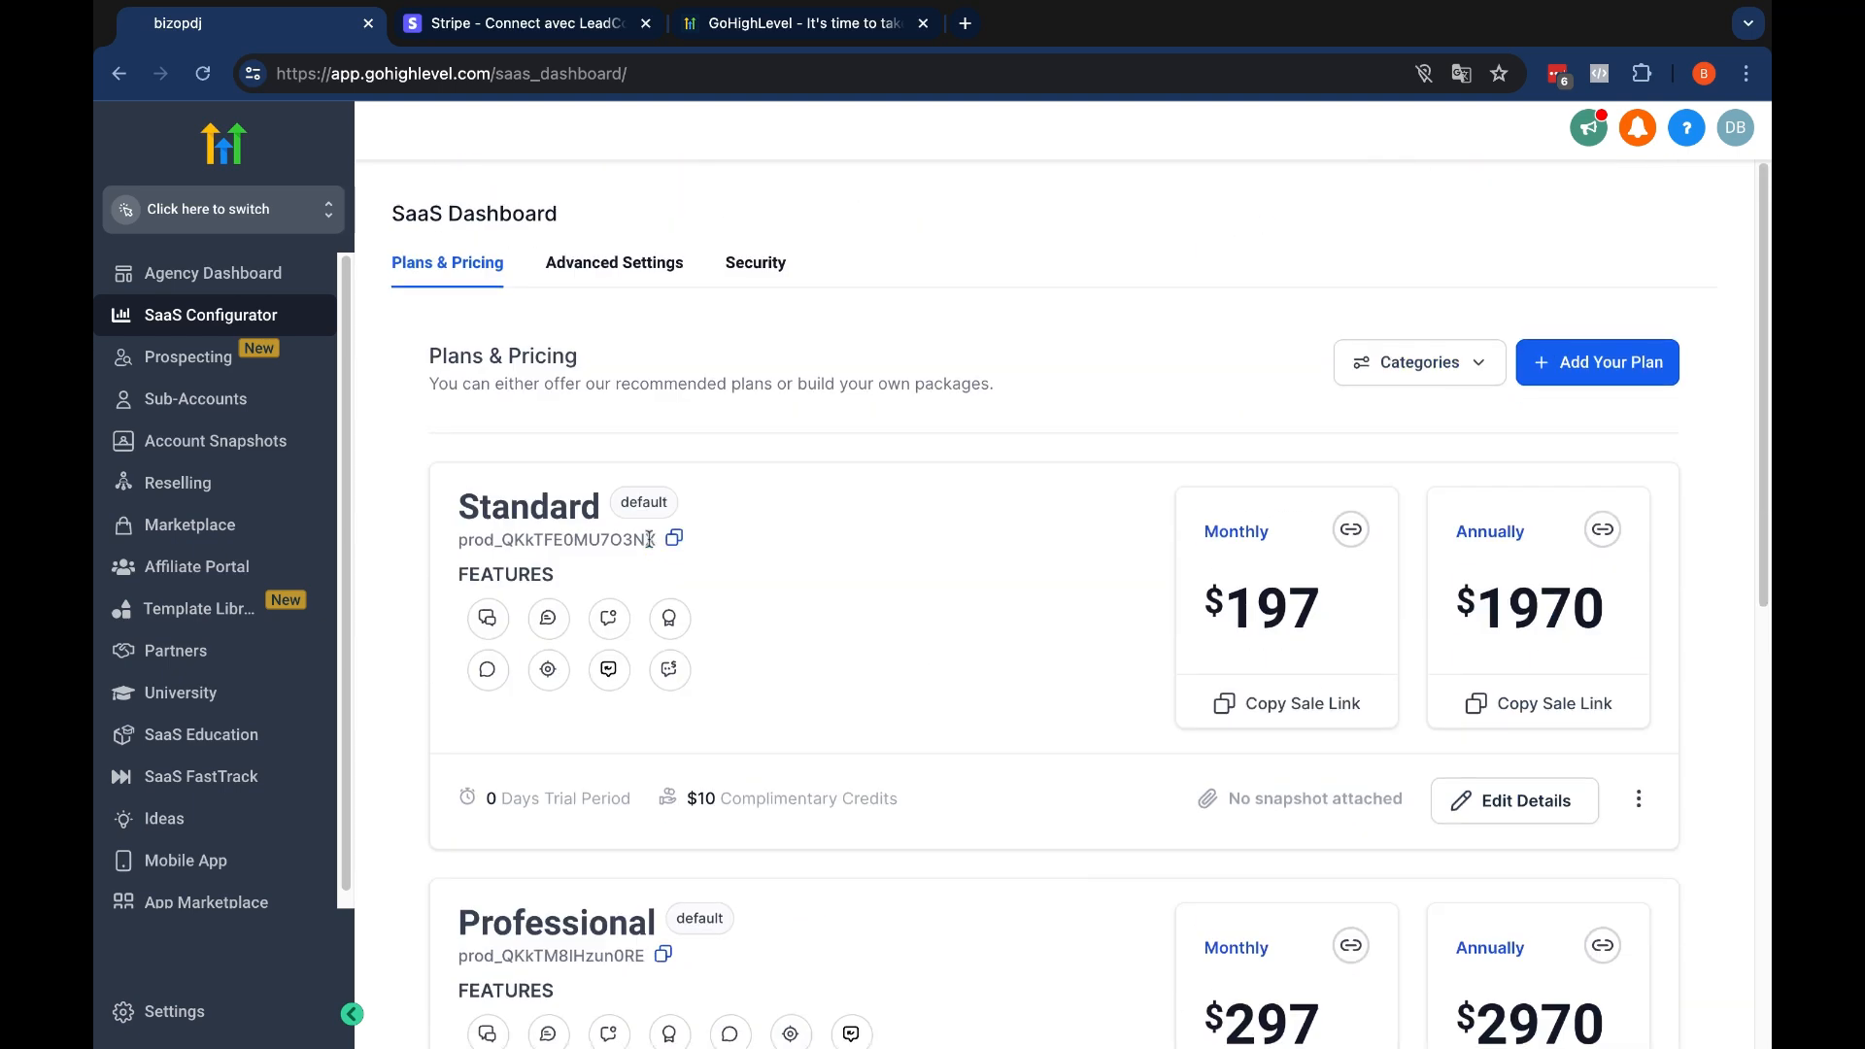
pyautogui.click(654, 270)
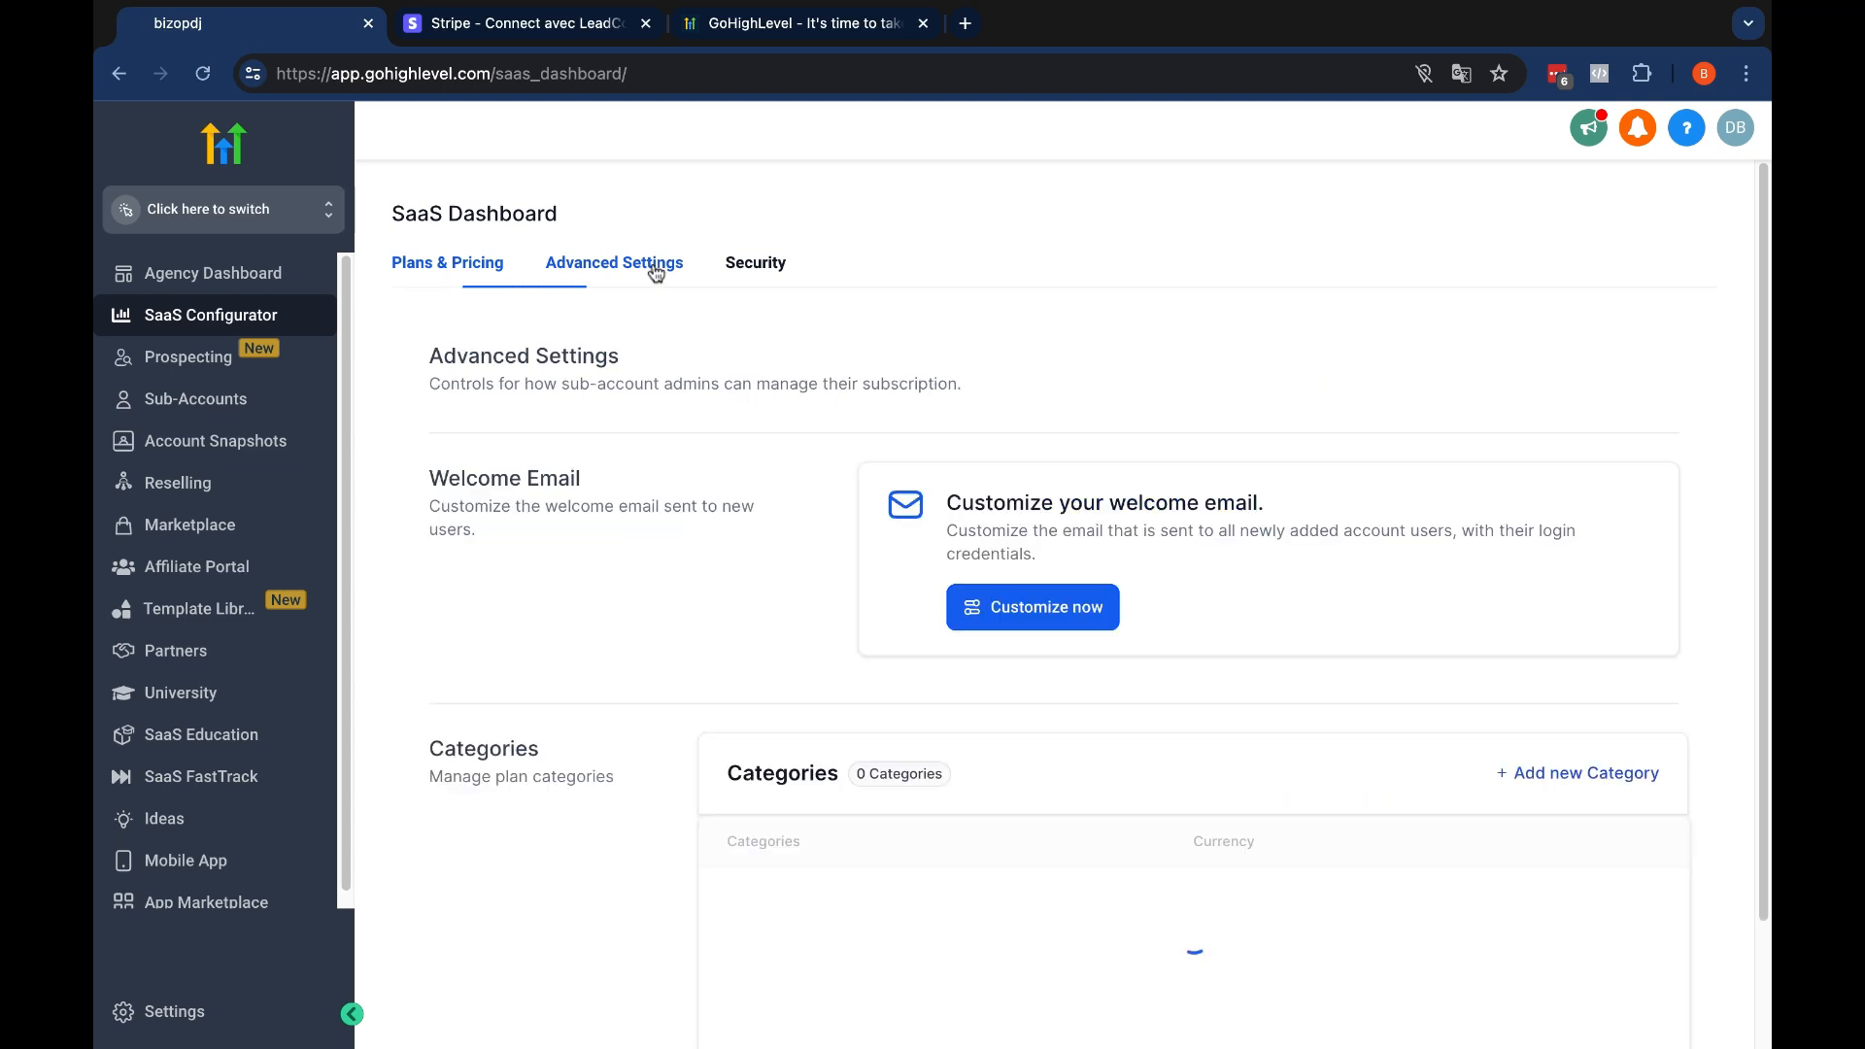
pyautogui.click(482, 275)
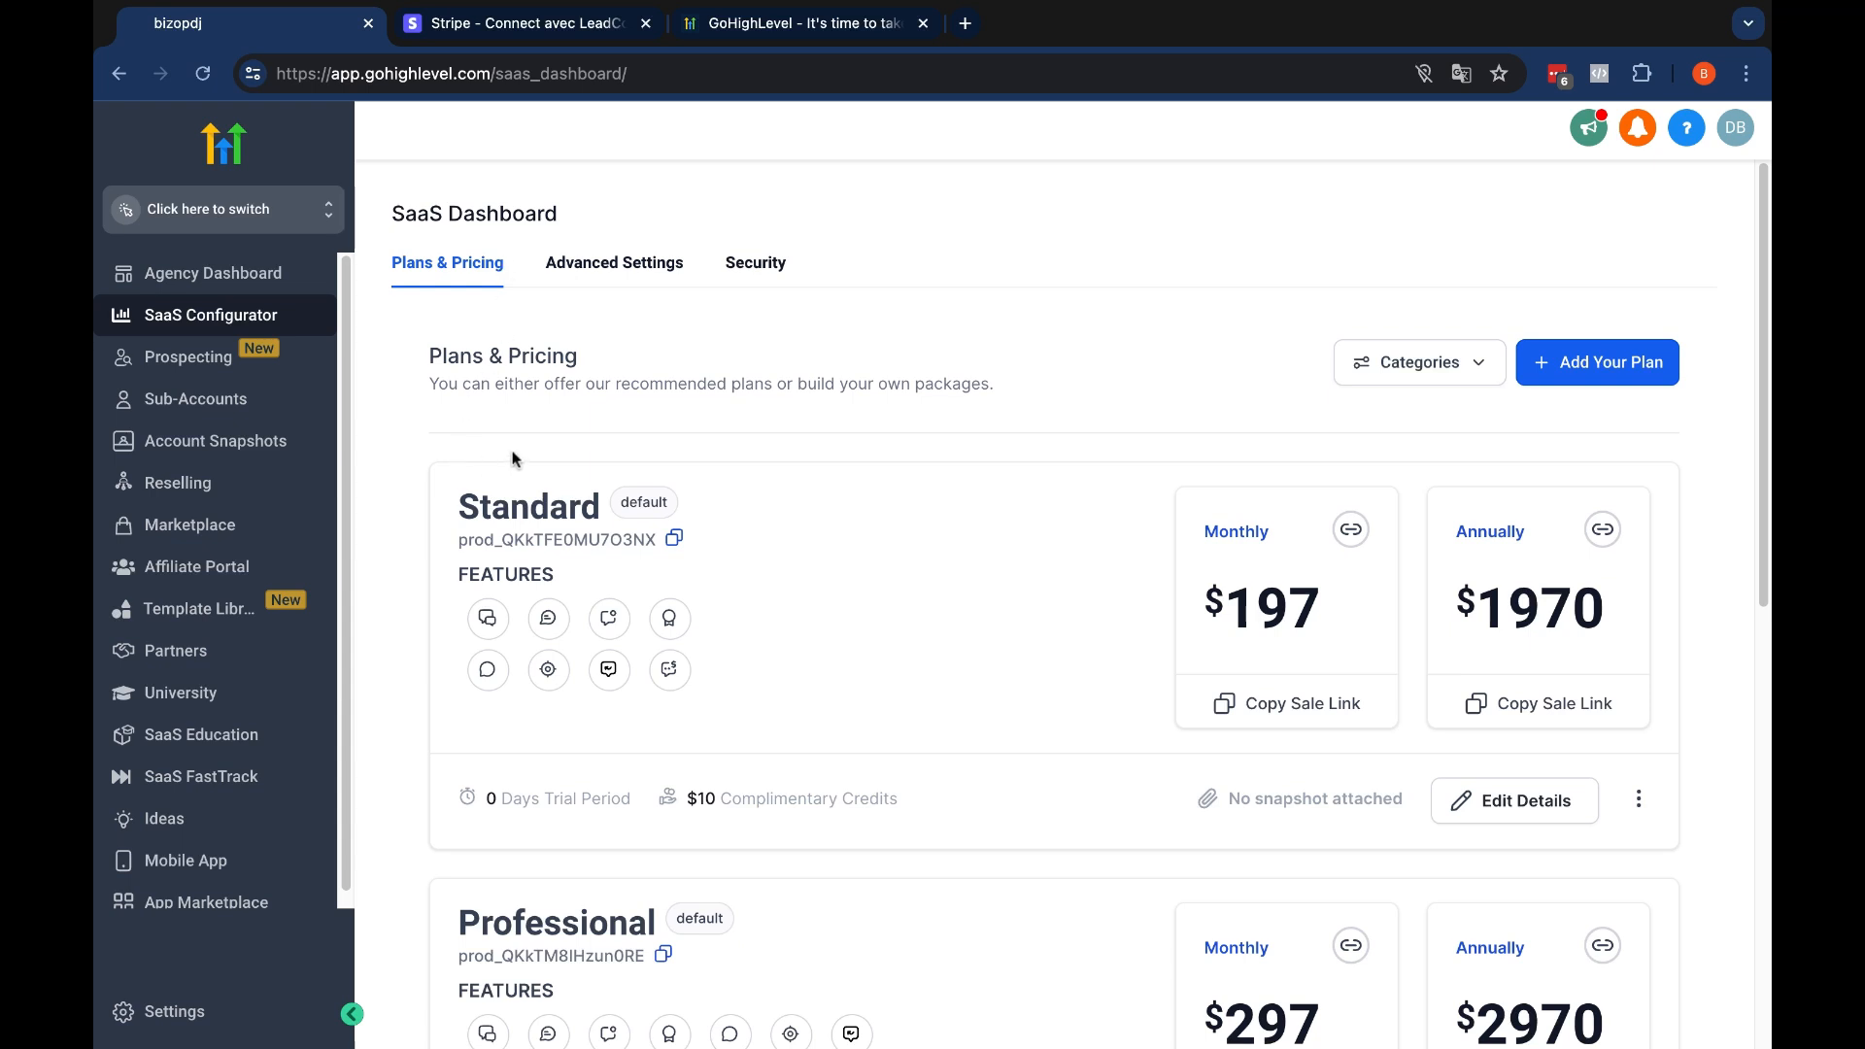
# Switch to the GoHighLevel website and examine the pricing and inclusions of its Starter and Unlimited plans
pyautogui.click(763, 29)
pyautogui.scroll(10, 748, 347)
pyautogui.scroll(-5, 747, 352)
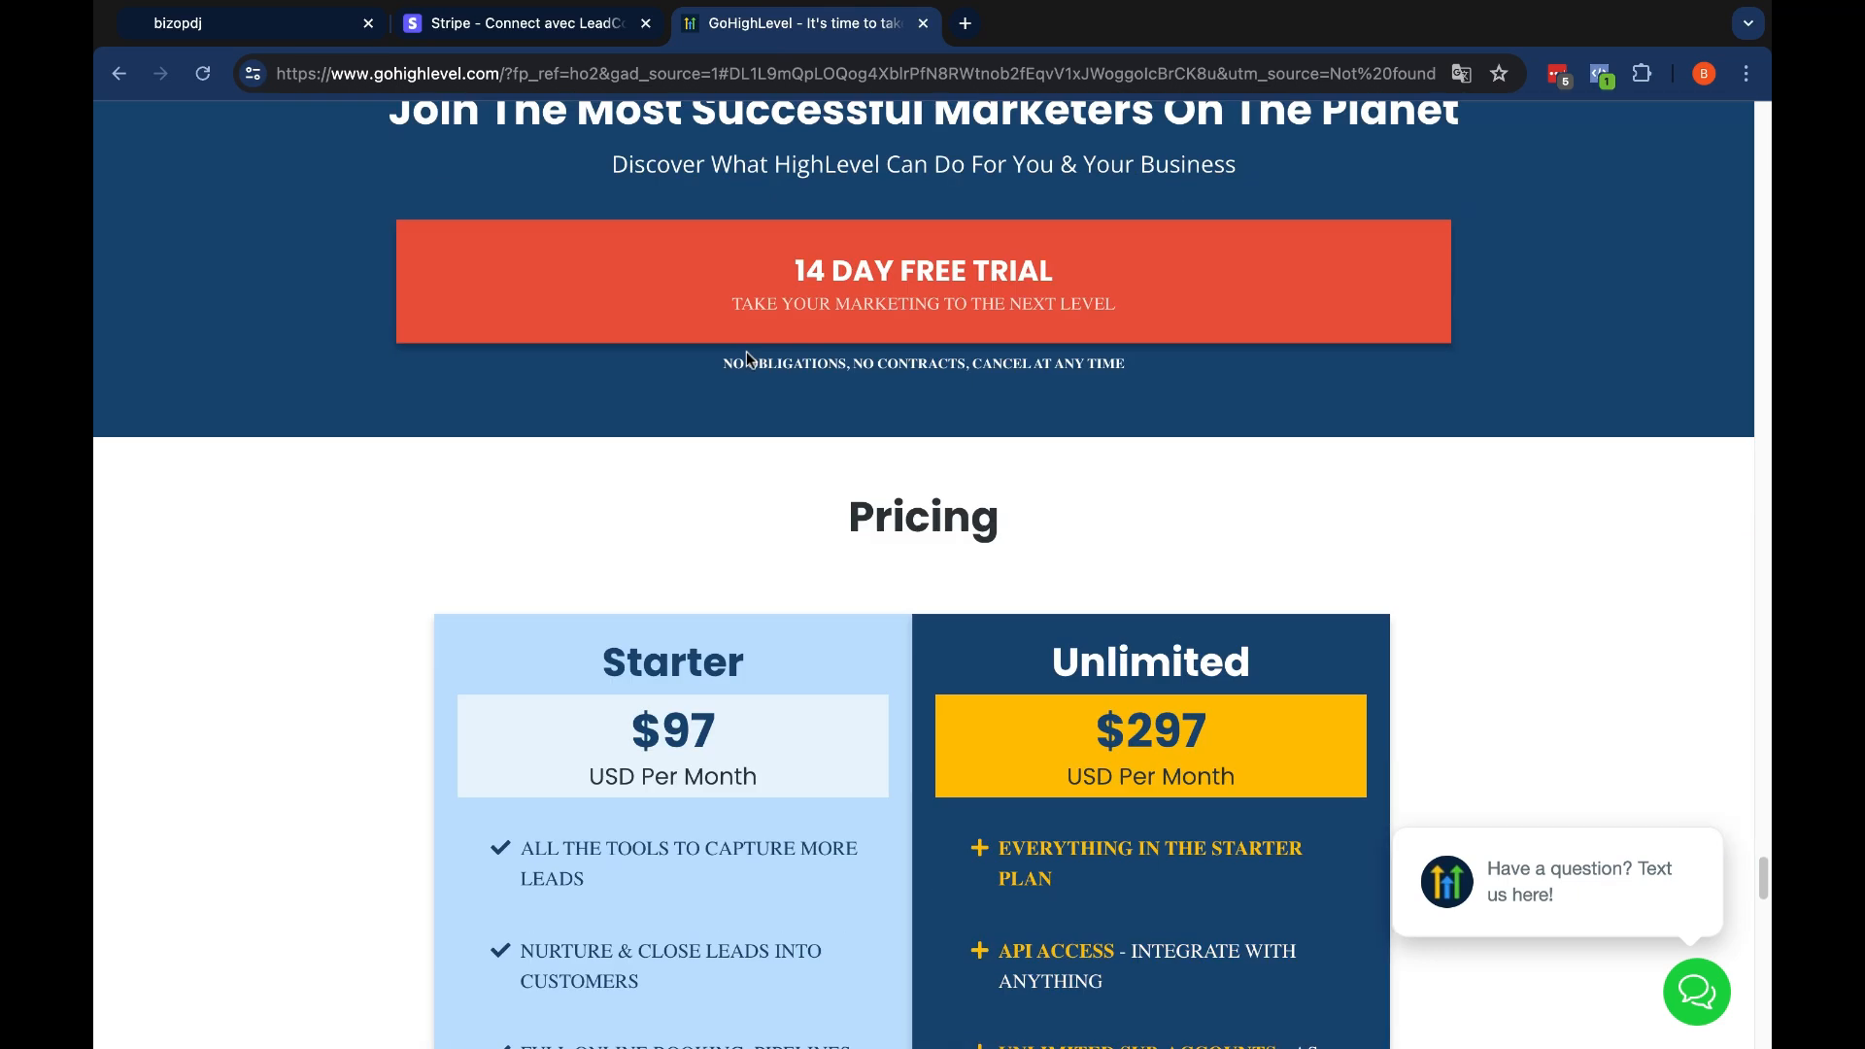
pyautogui.scroll(1, 746, 367)
pyautogui.scroll(-5, 746, 372)
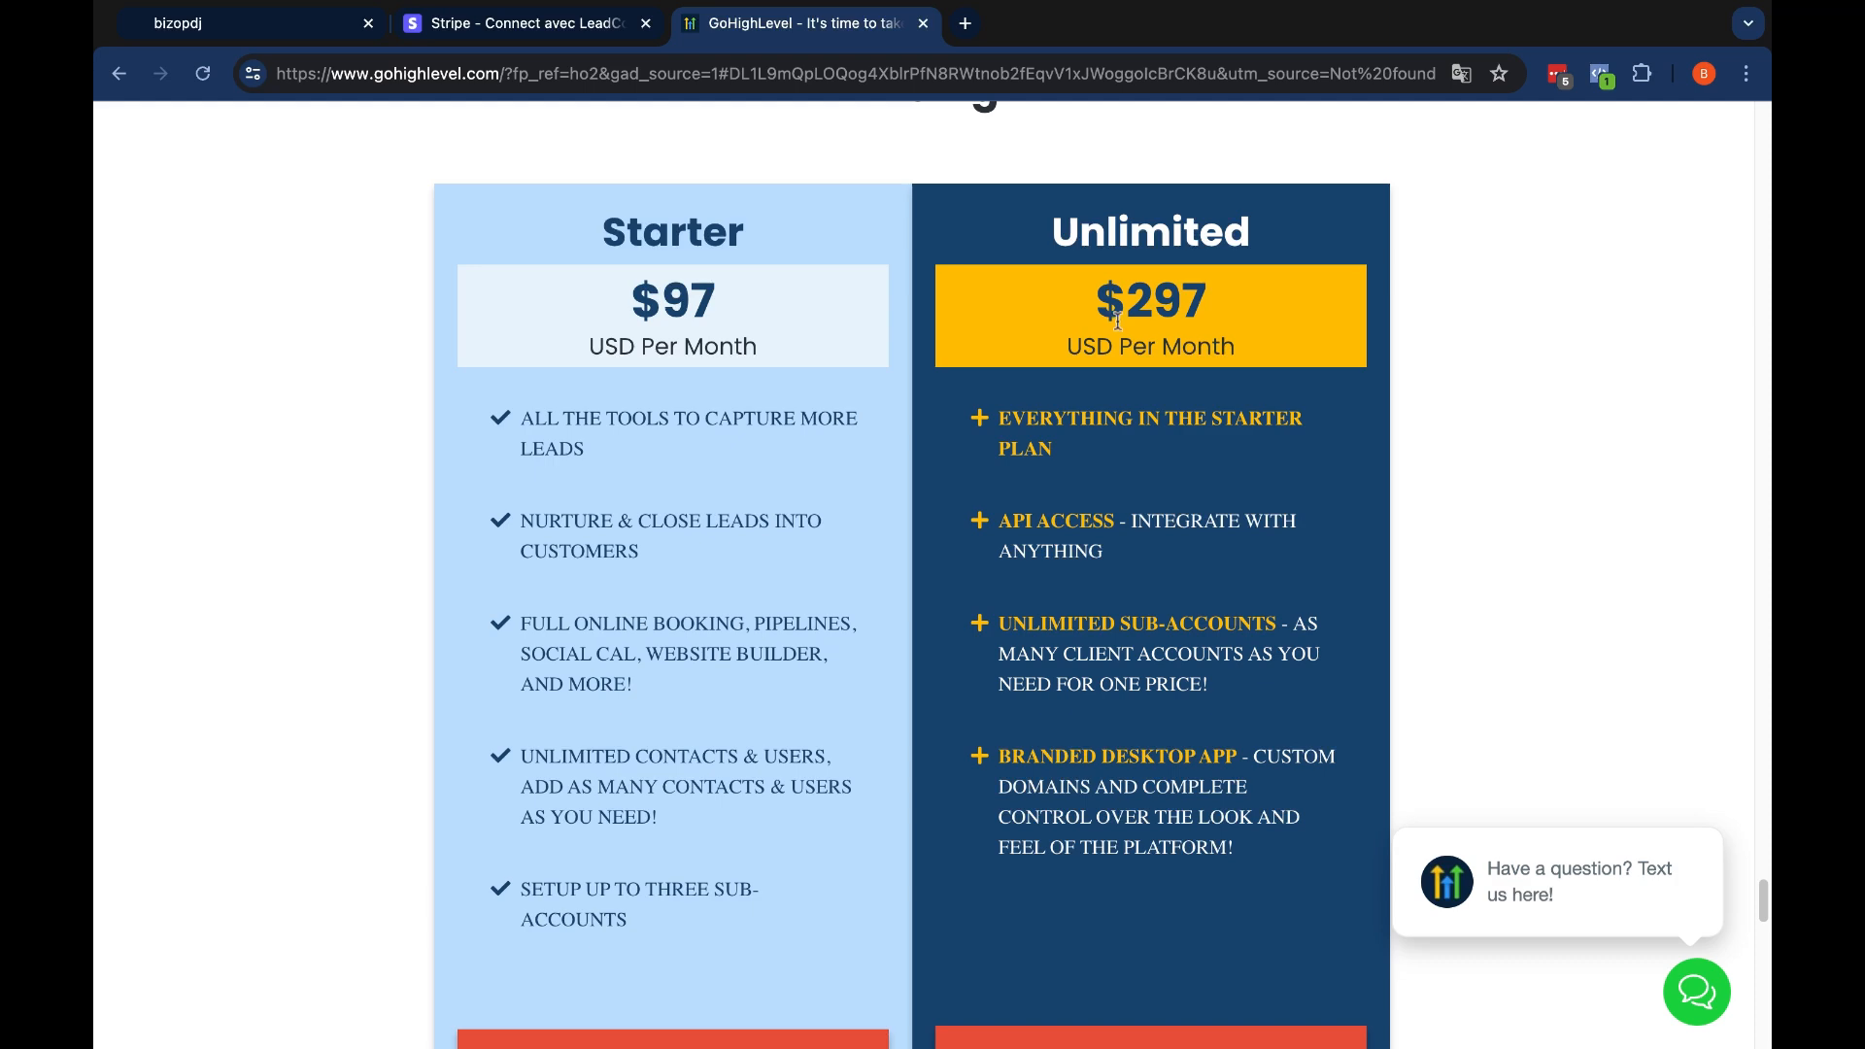
pyautogui.scroll(-4, 1230, 440)
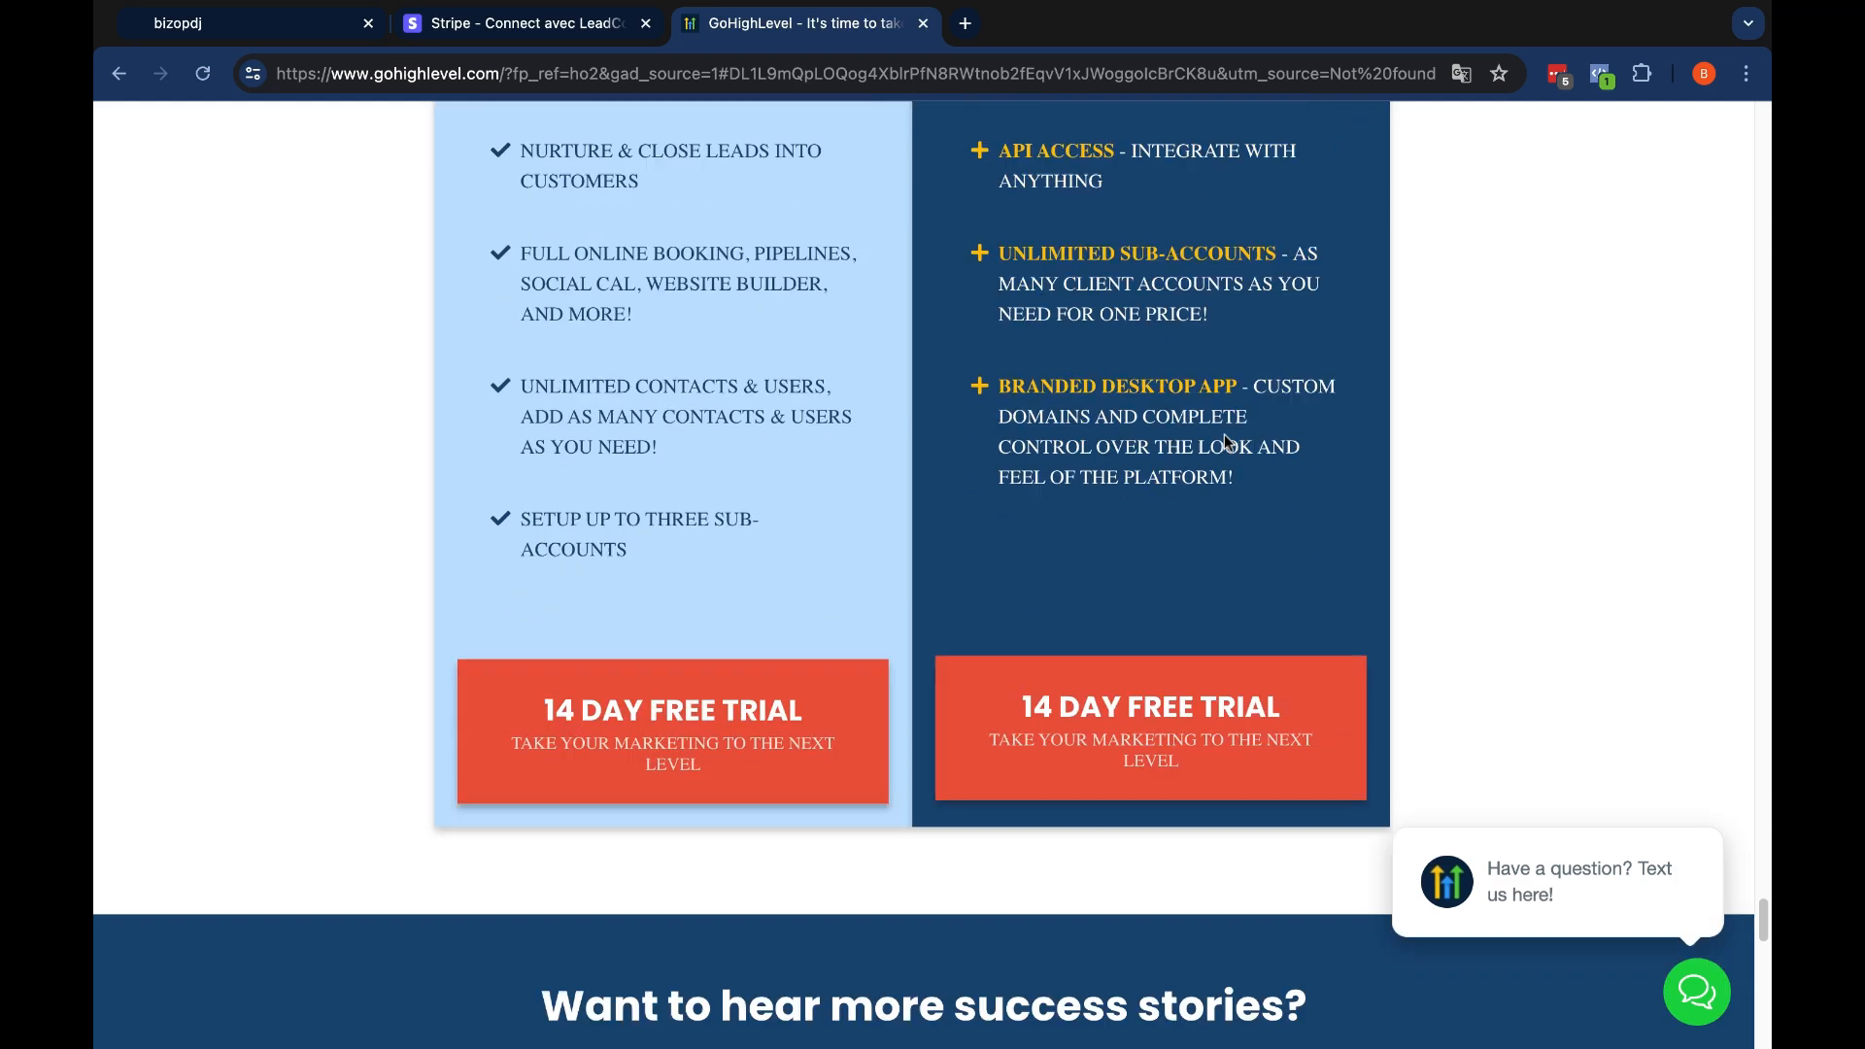
pyautogui.scroll(5, 1074, 390)
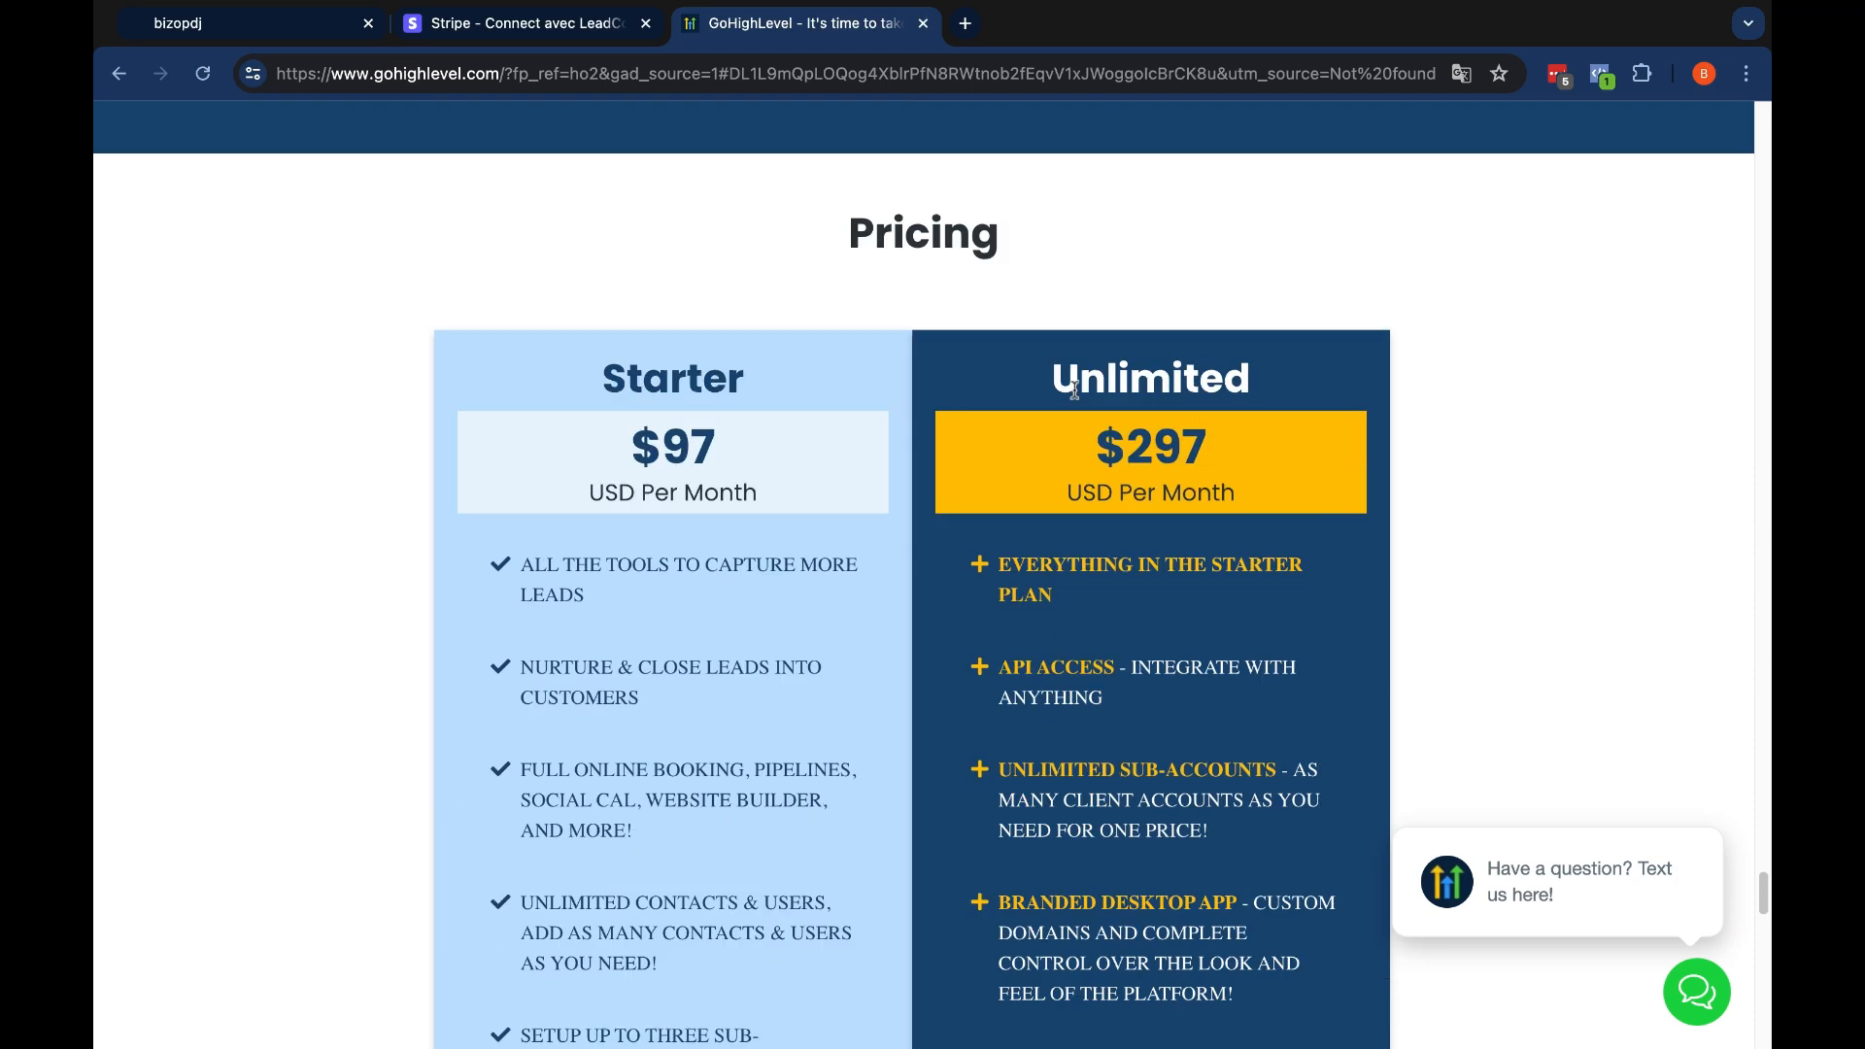
pyautogui.moveTo(1092, 436); pyautogui.dragTo(1266, 443)
pyautogui.click(1236, 444)
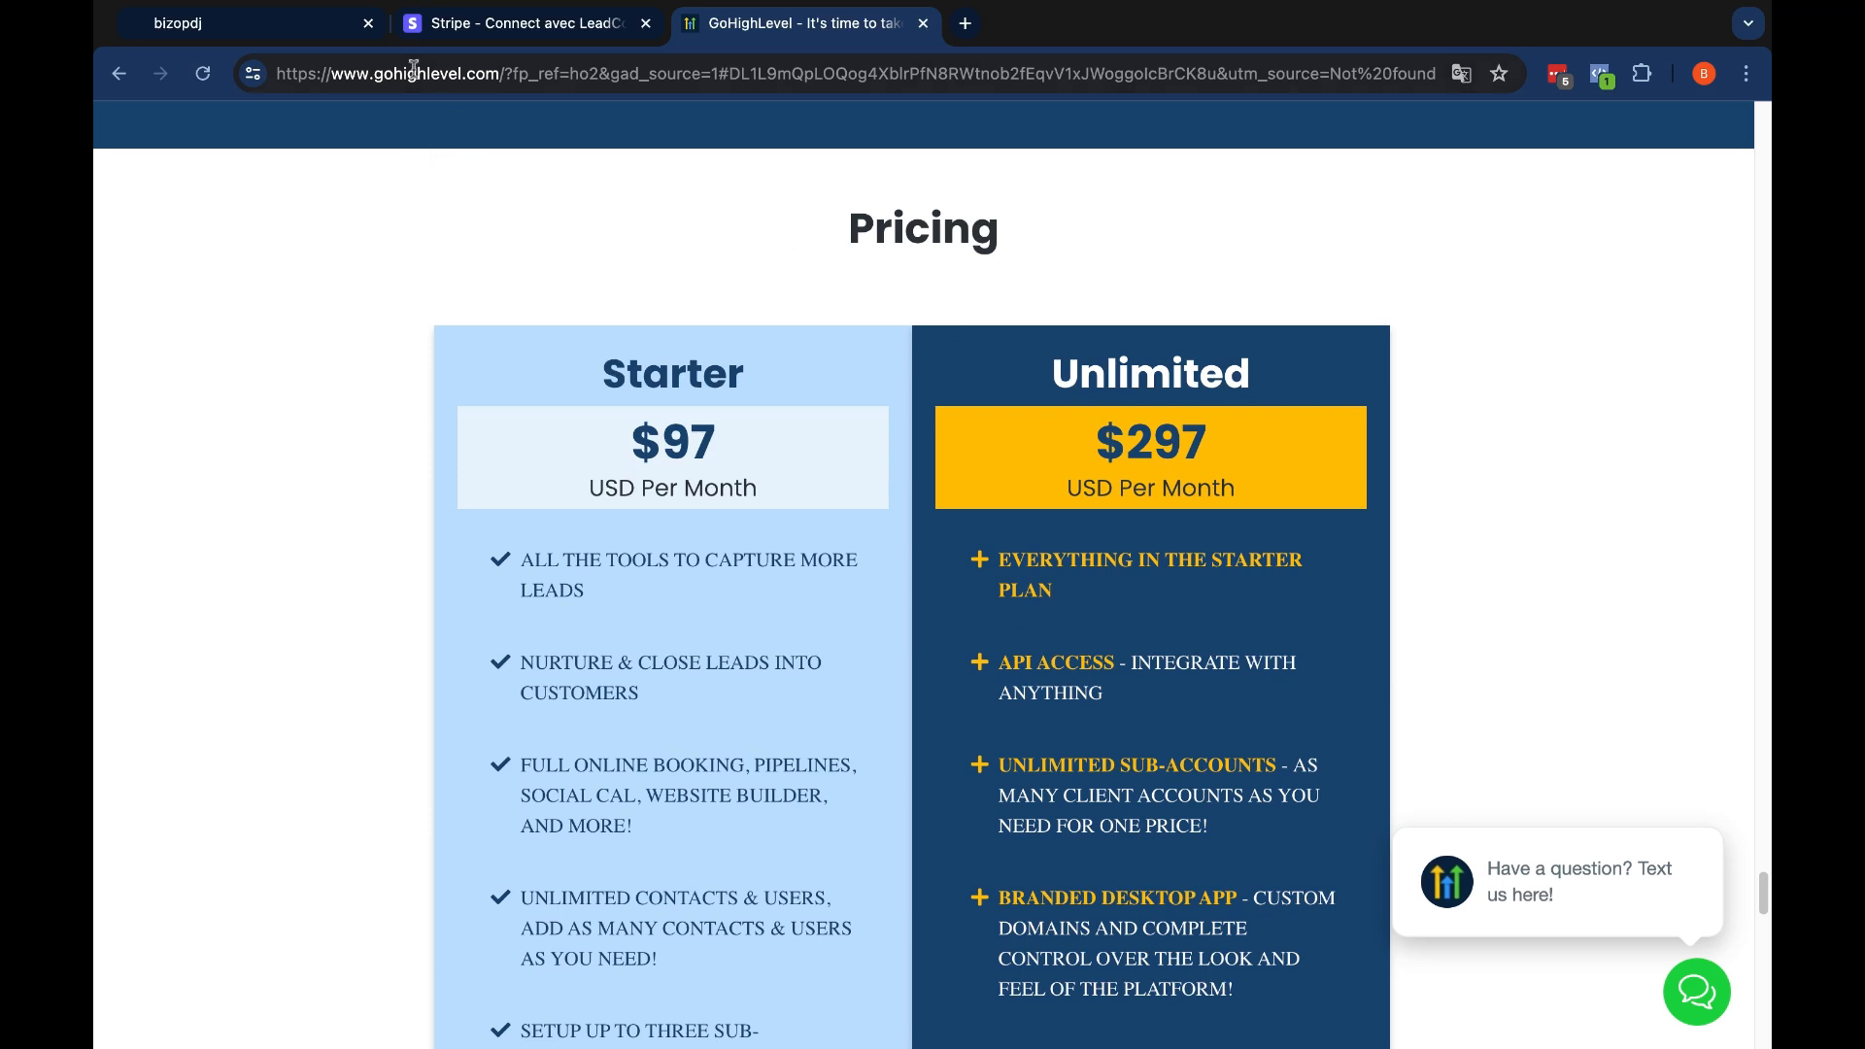
# Return to the SaaS dashboard and open the Standard plan's details for editing
pyautogui.click(278, 36)
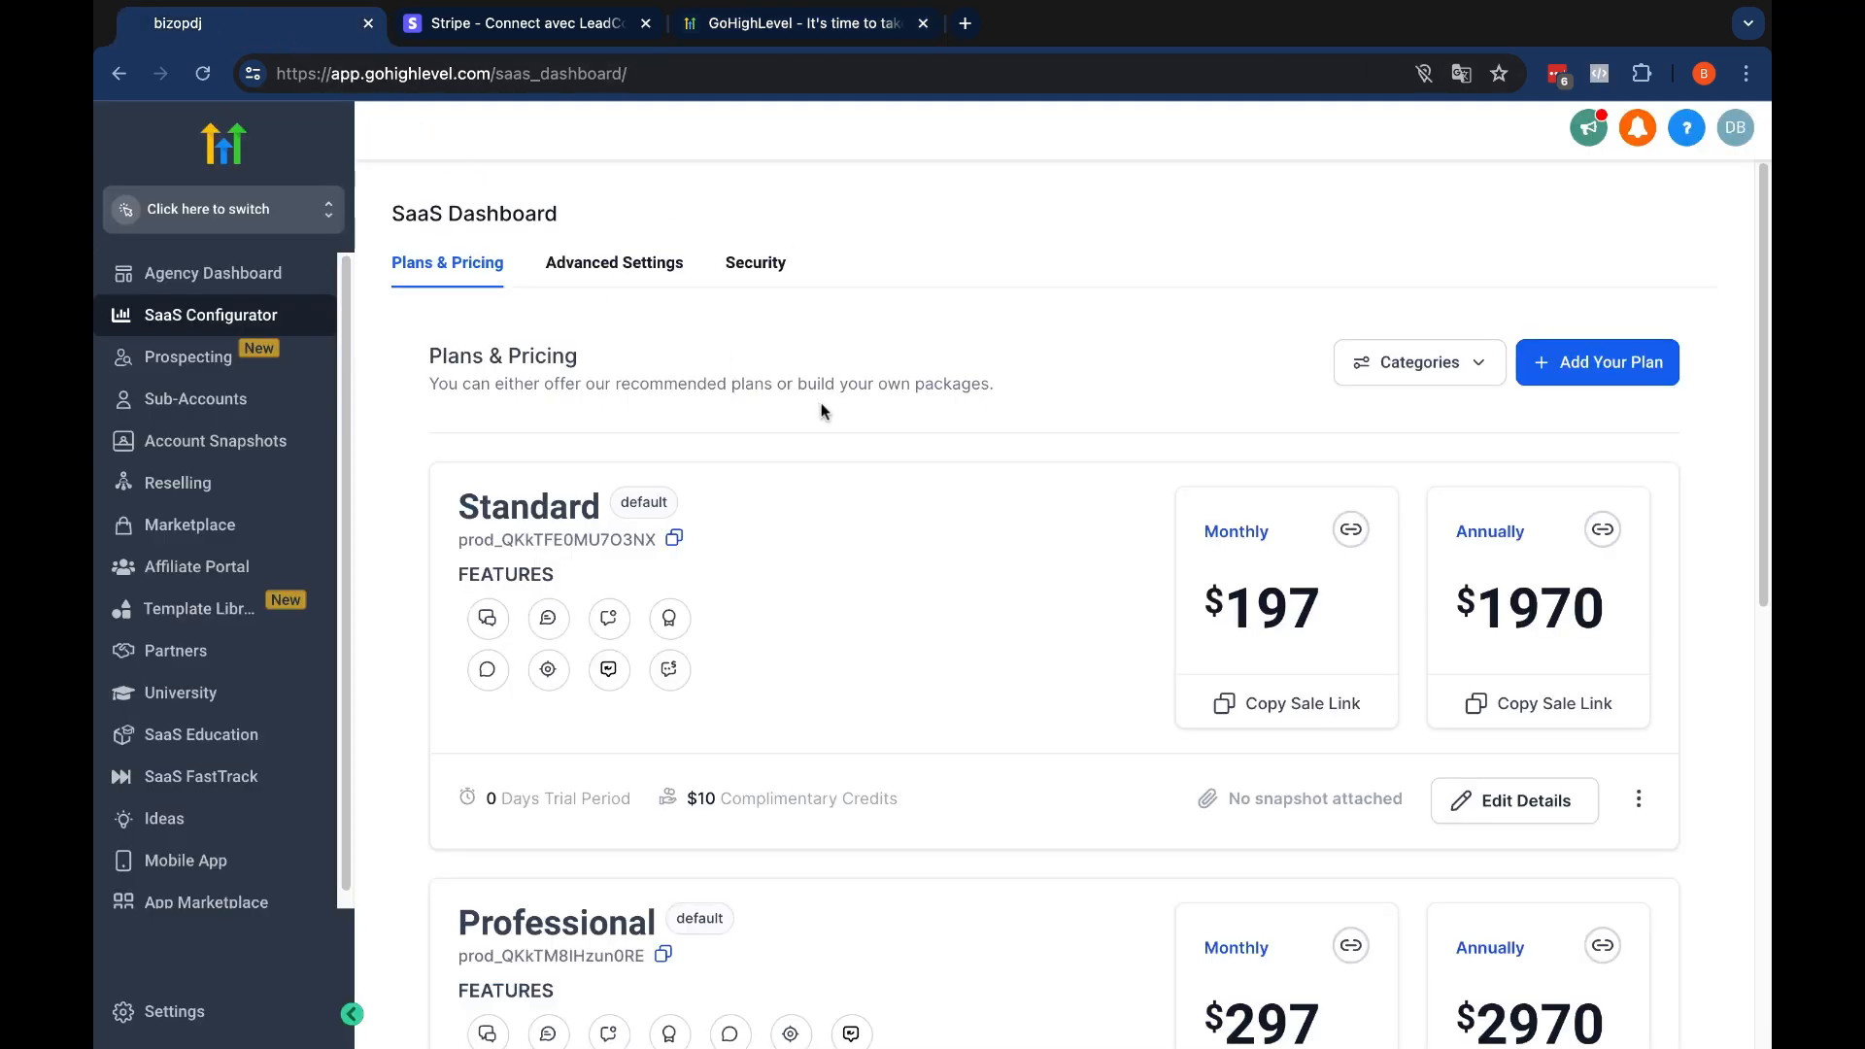
pyautogui.scroll(-1, 824, 660)
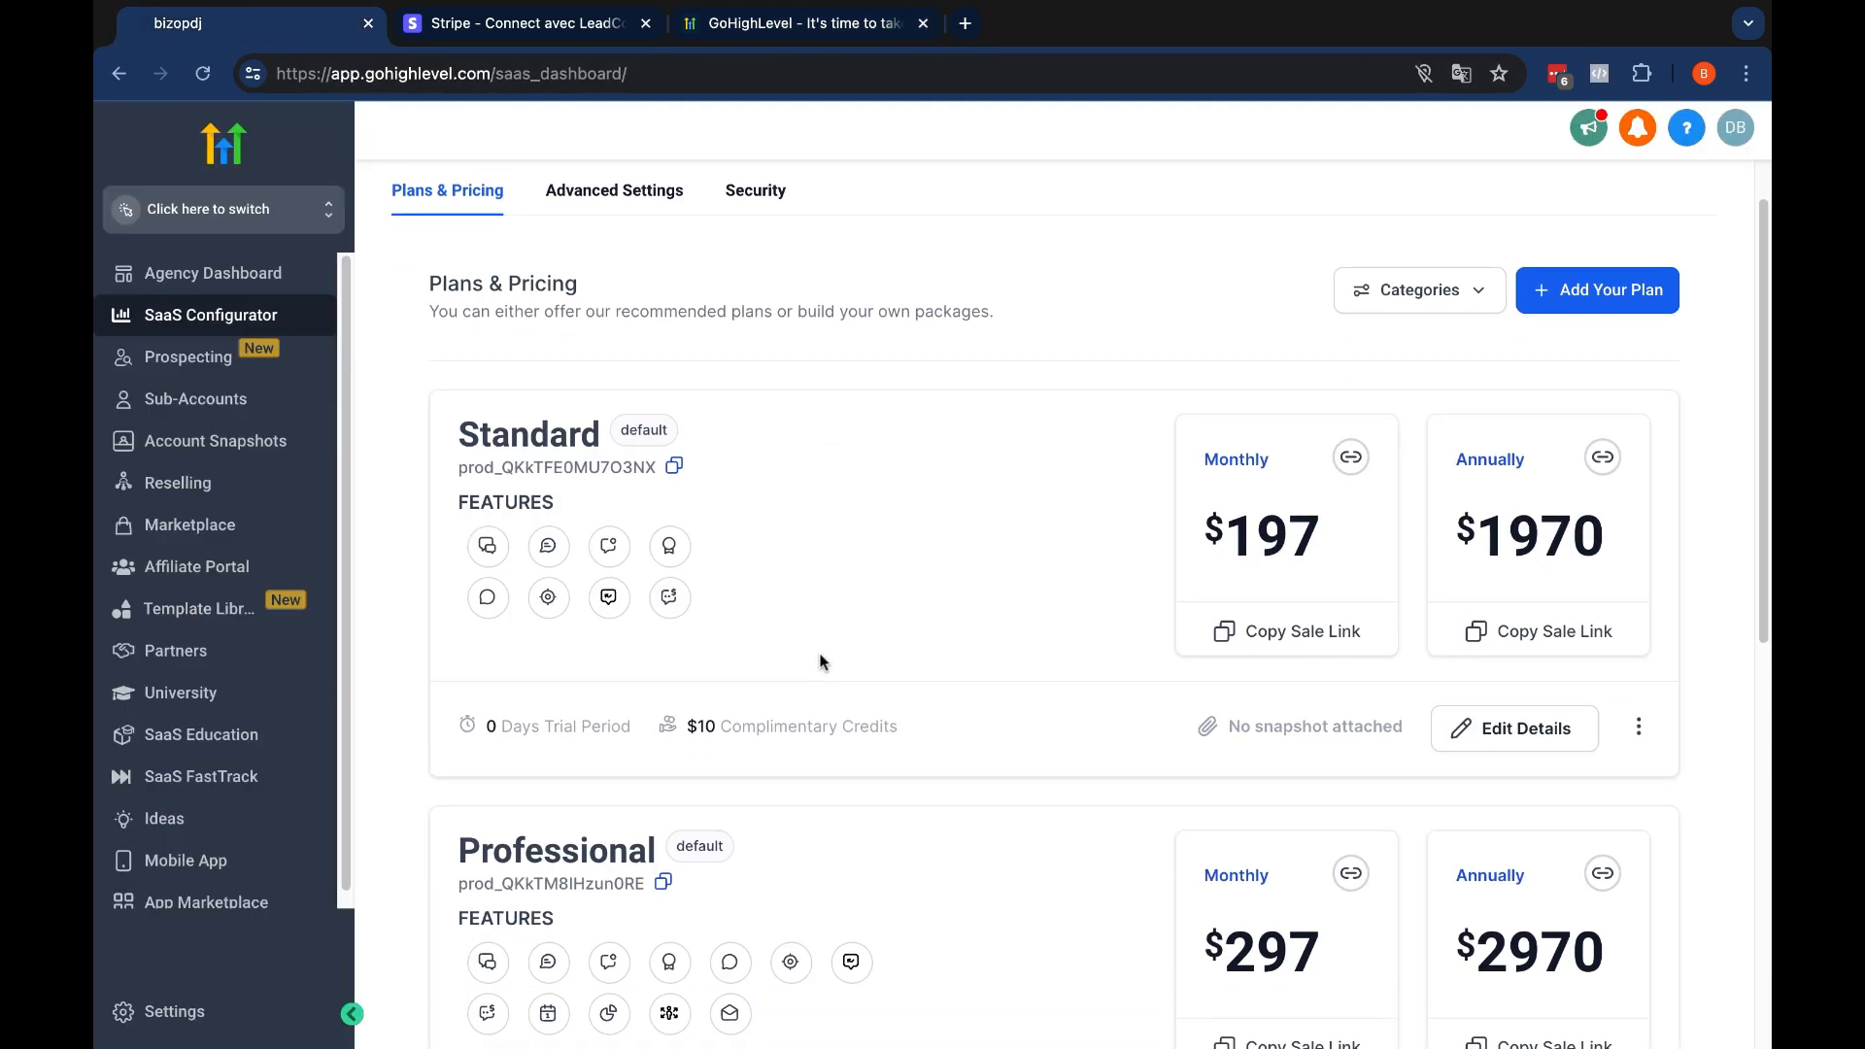
pyautogui.click(1522, 728)
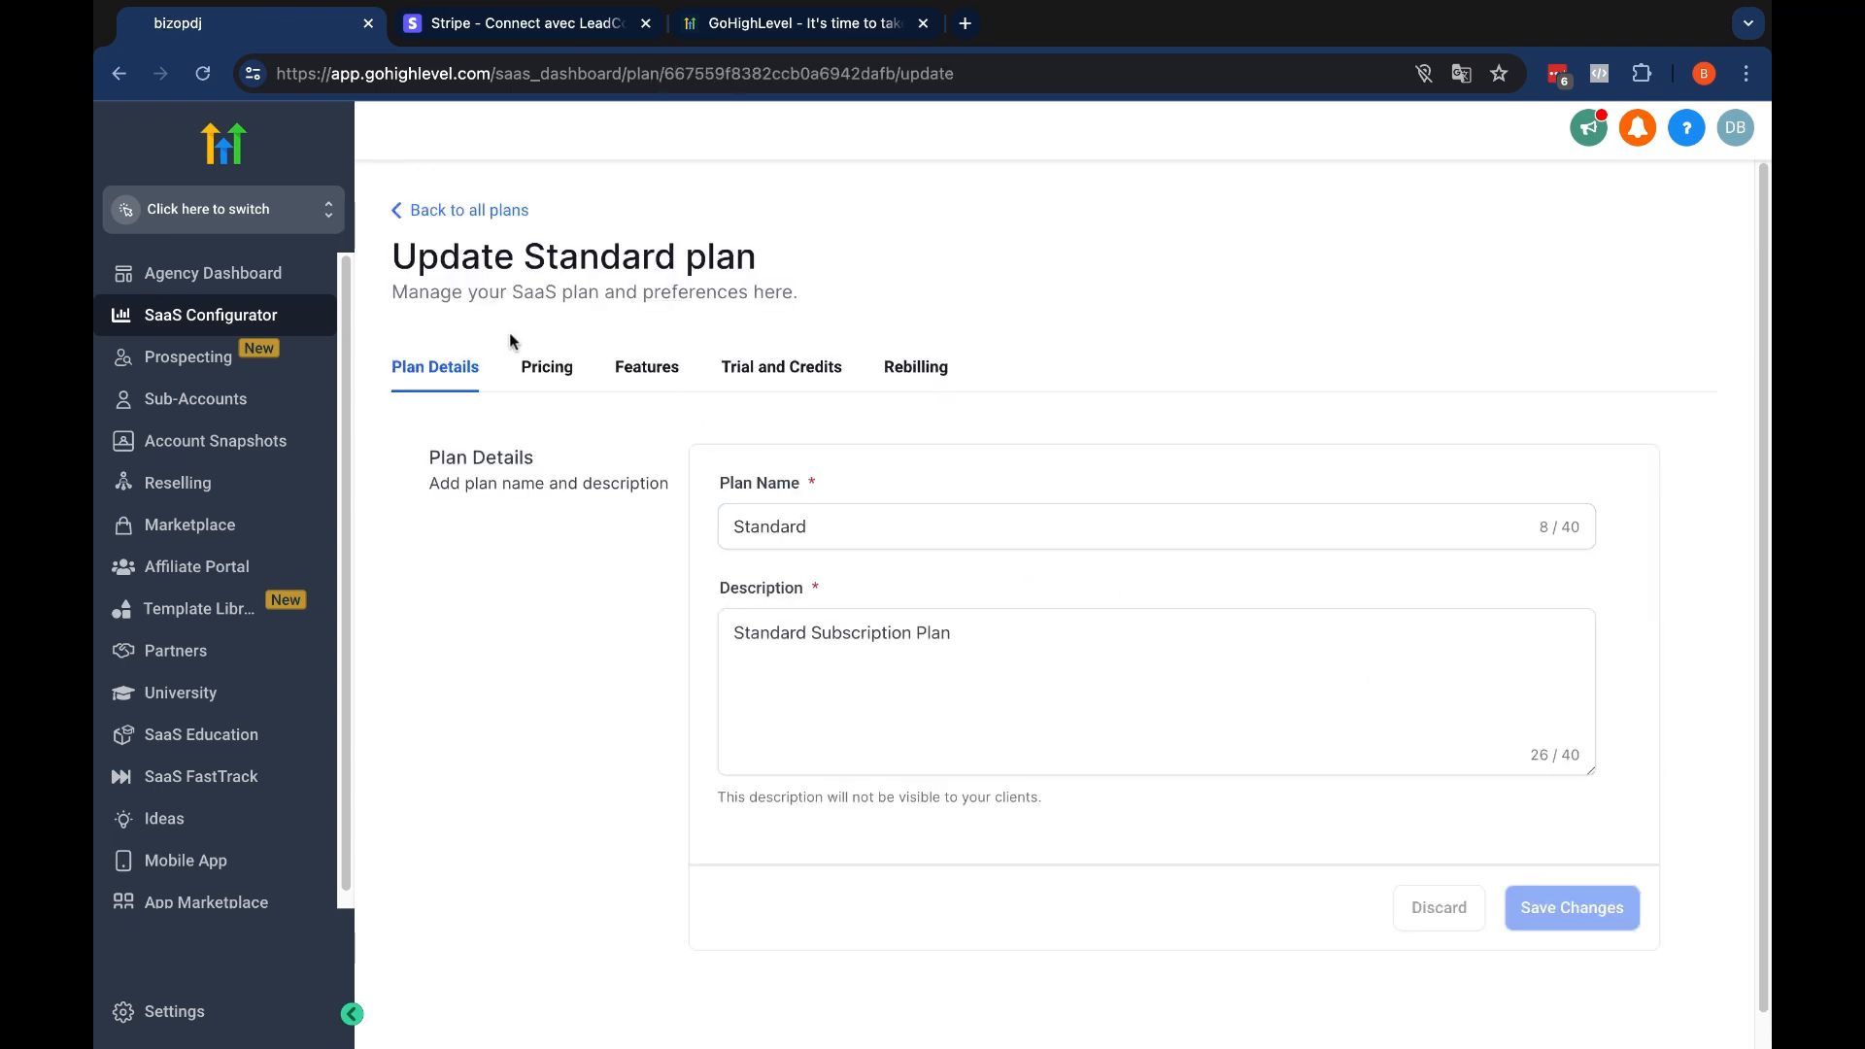
# Review the Standard plan's prices, user and contact limits, and selectable features
pyautogui.click(525, 372)
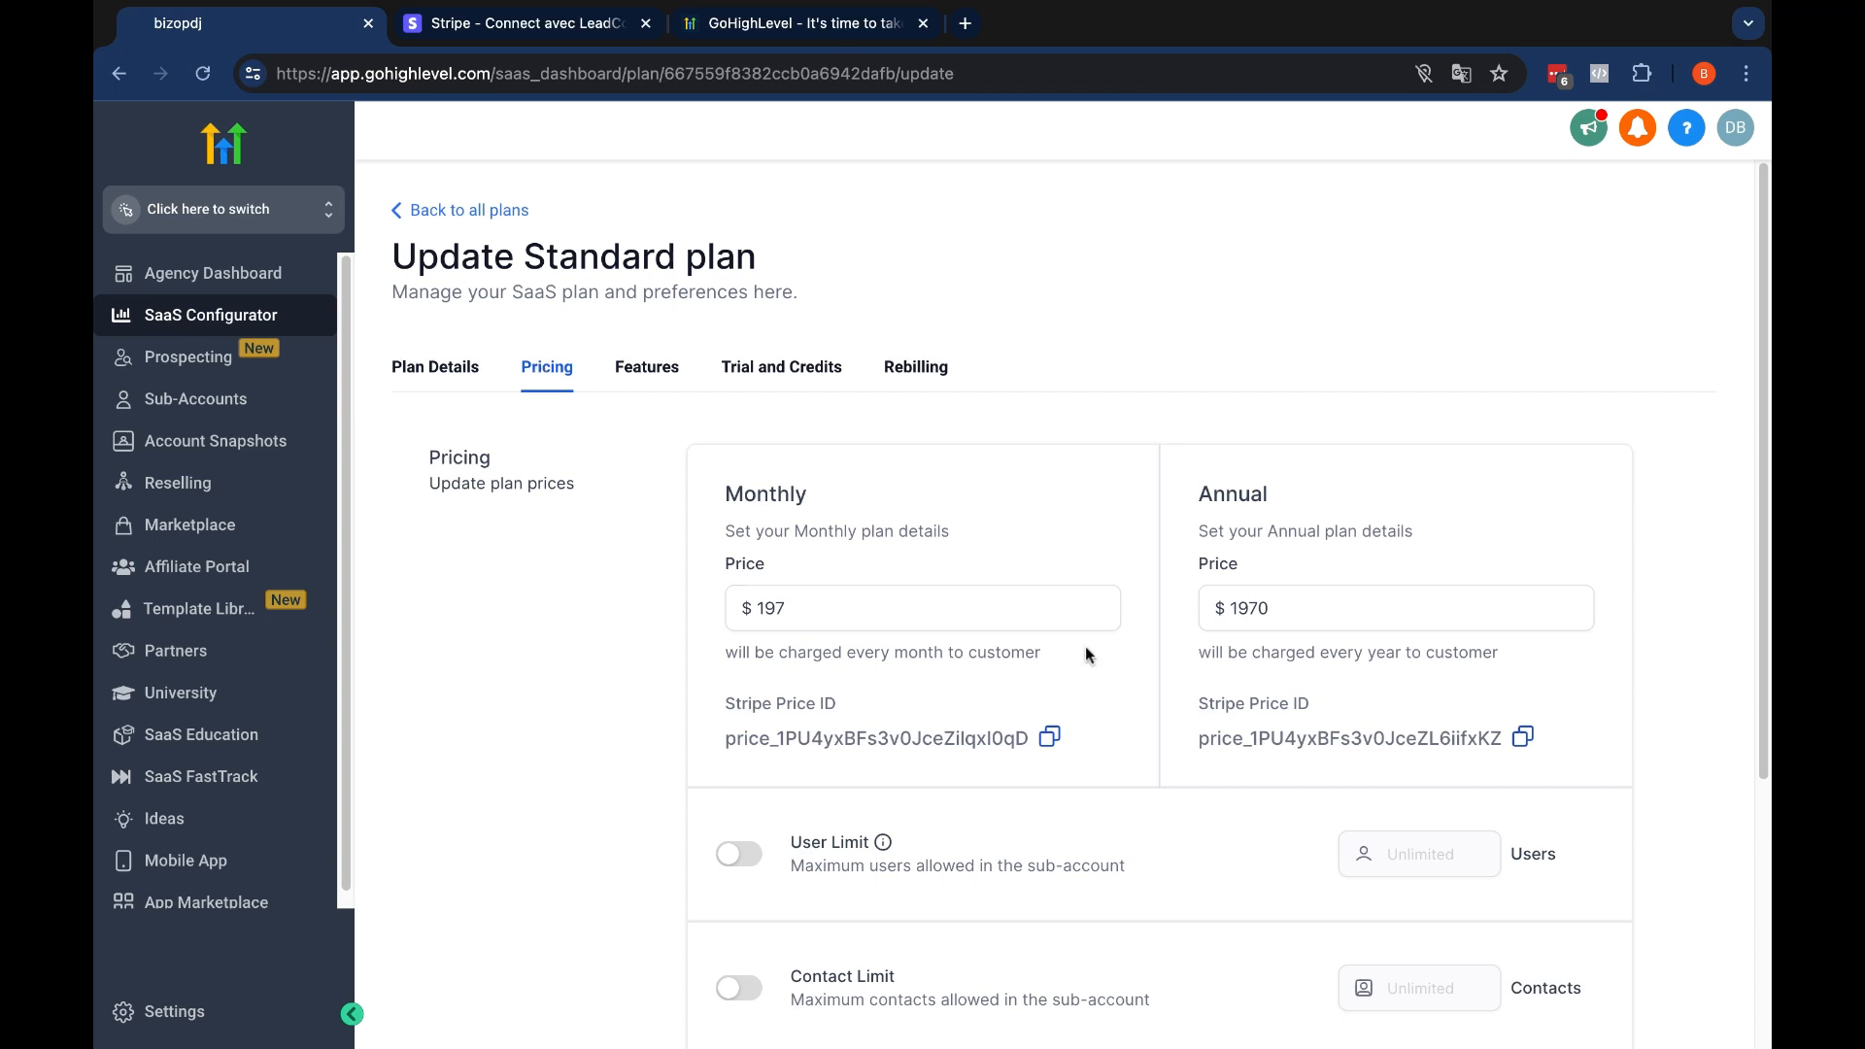
pyautogui.scroll(-4, 938, 616)
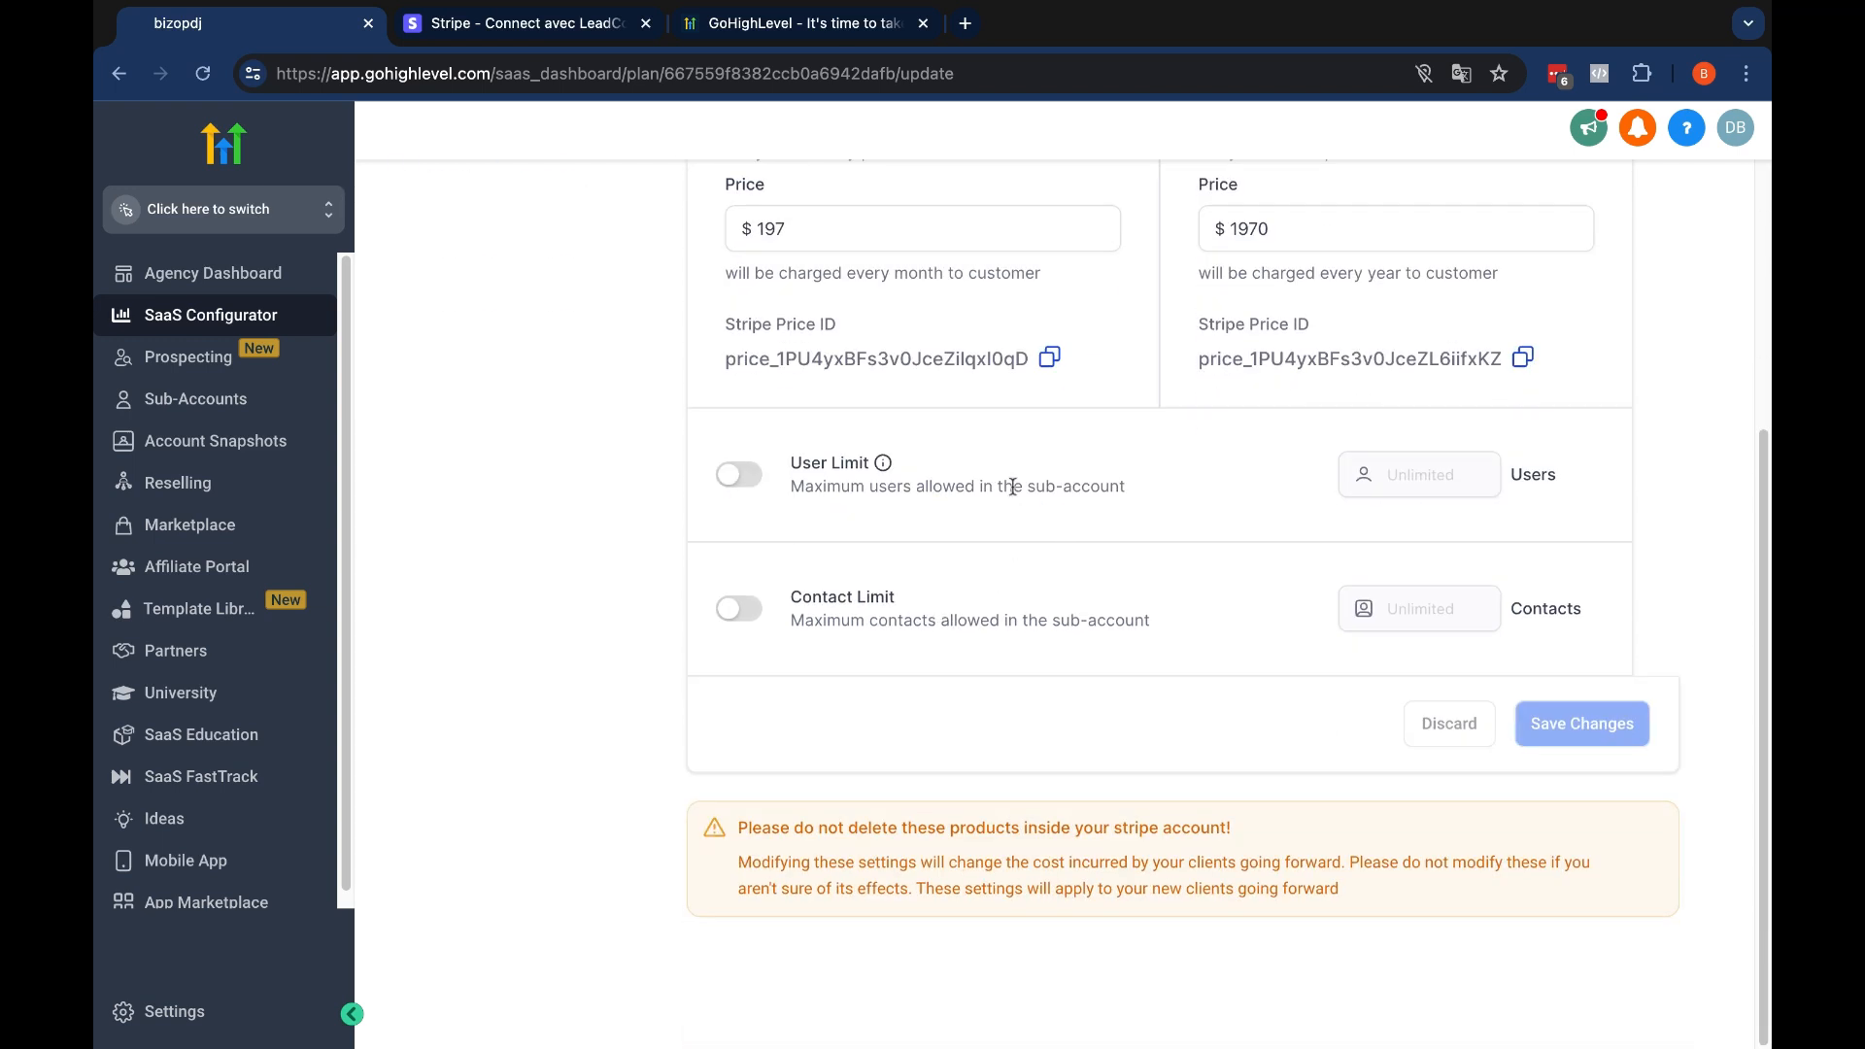
pyautogui.scroll(4, 1010, 489)
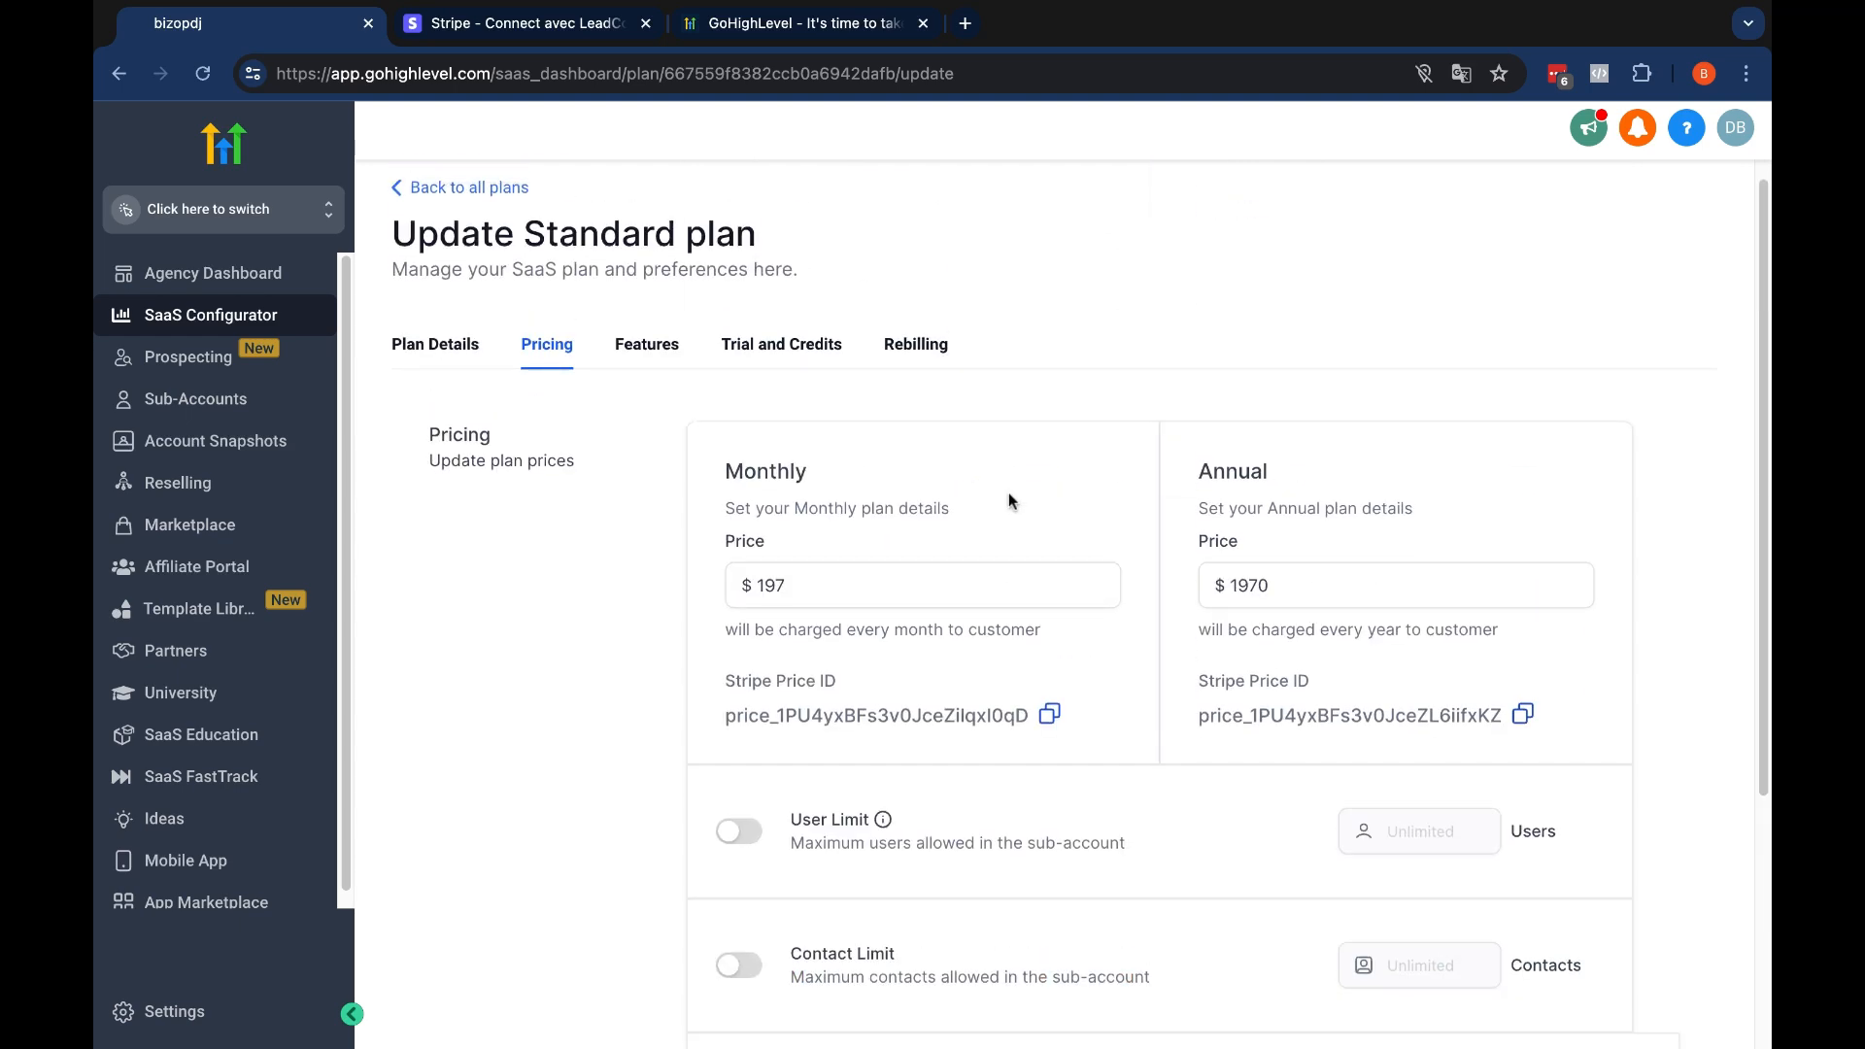
pyautogui.click(663, 354)
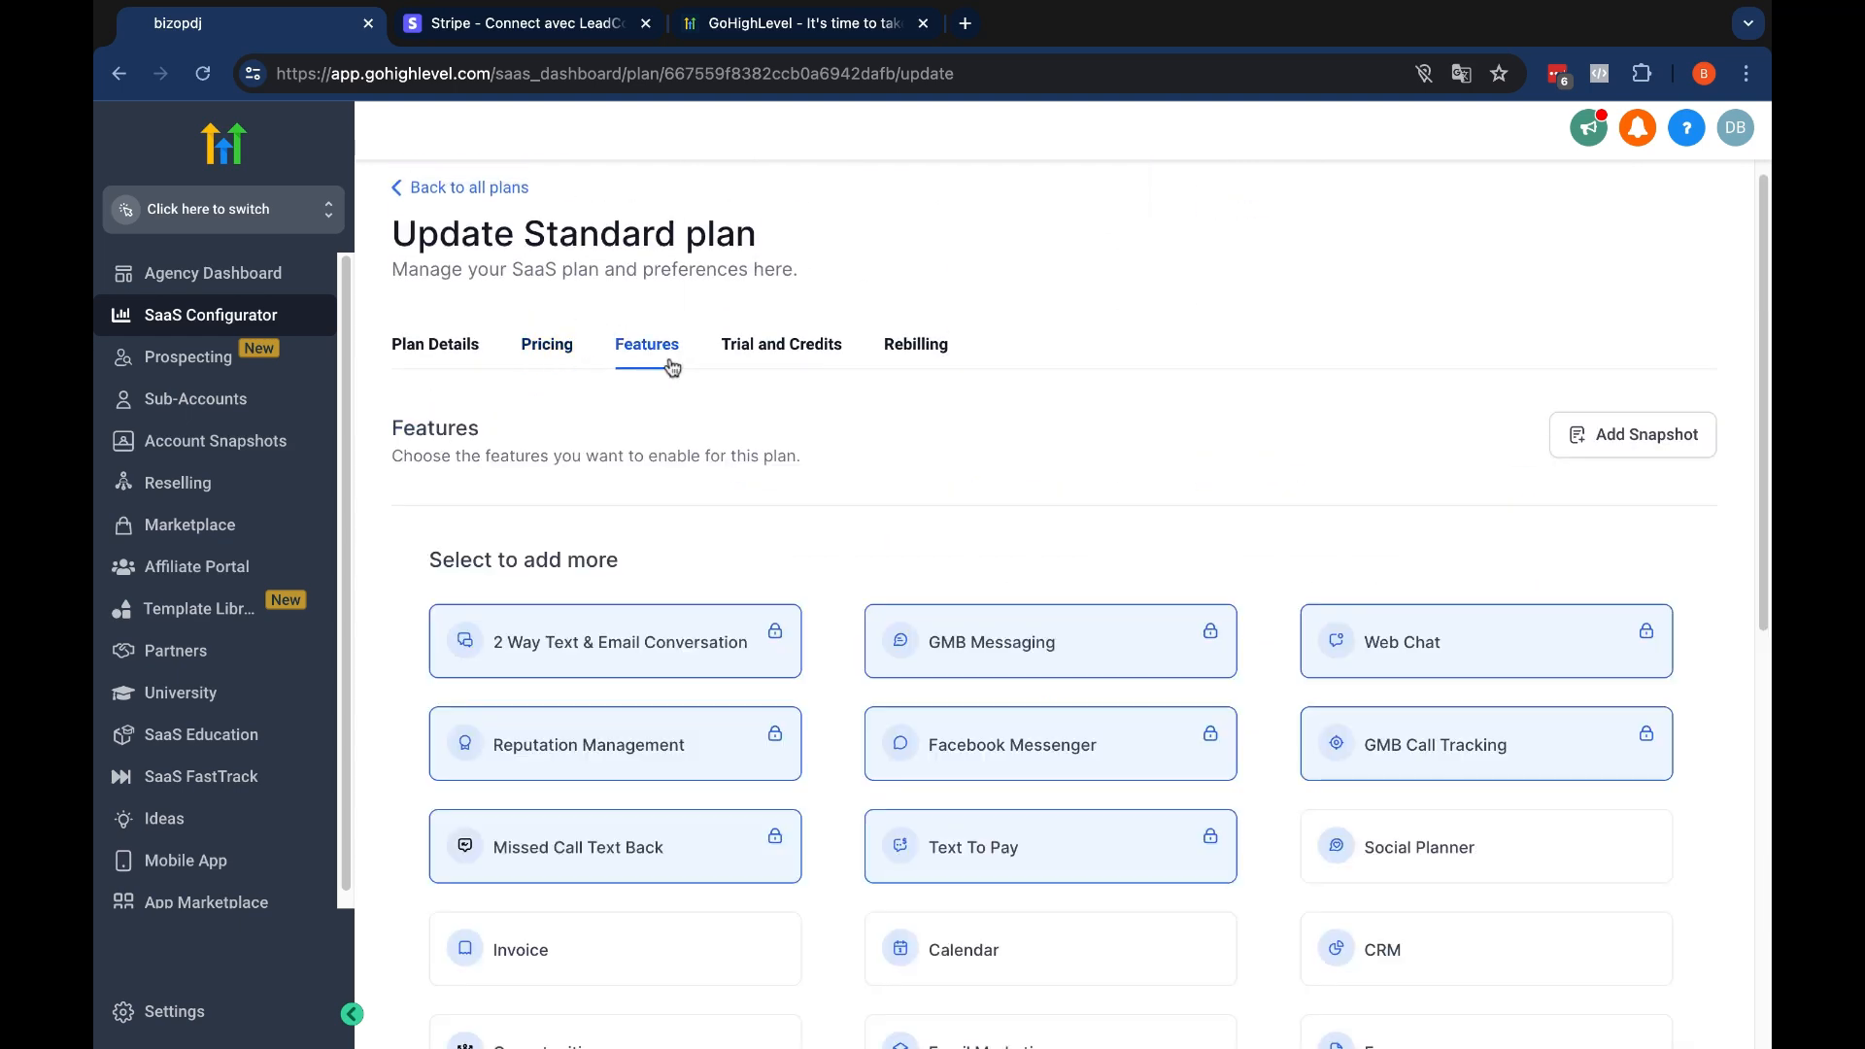
pyautogui.scroll(-3, 748, 427)
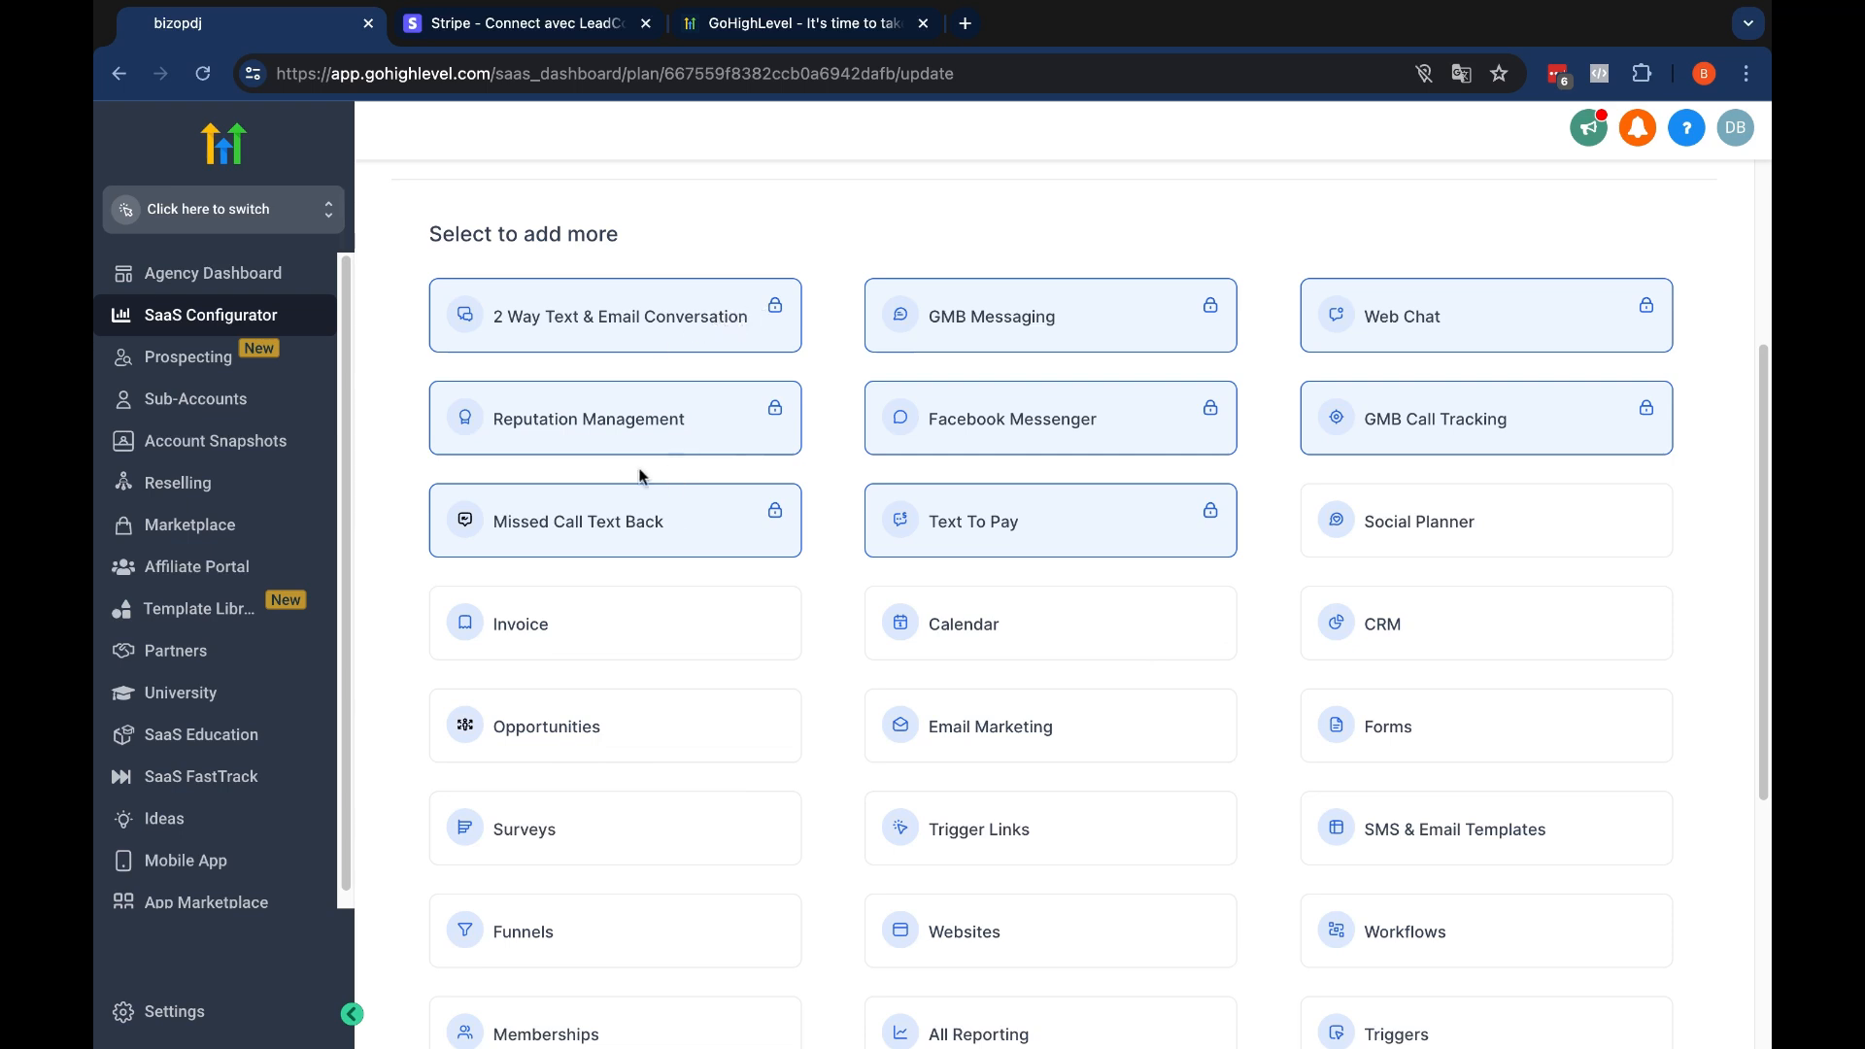
pyautogui.scroll(4, 891, 550)
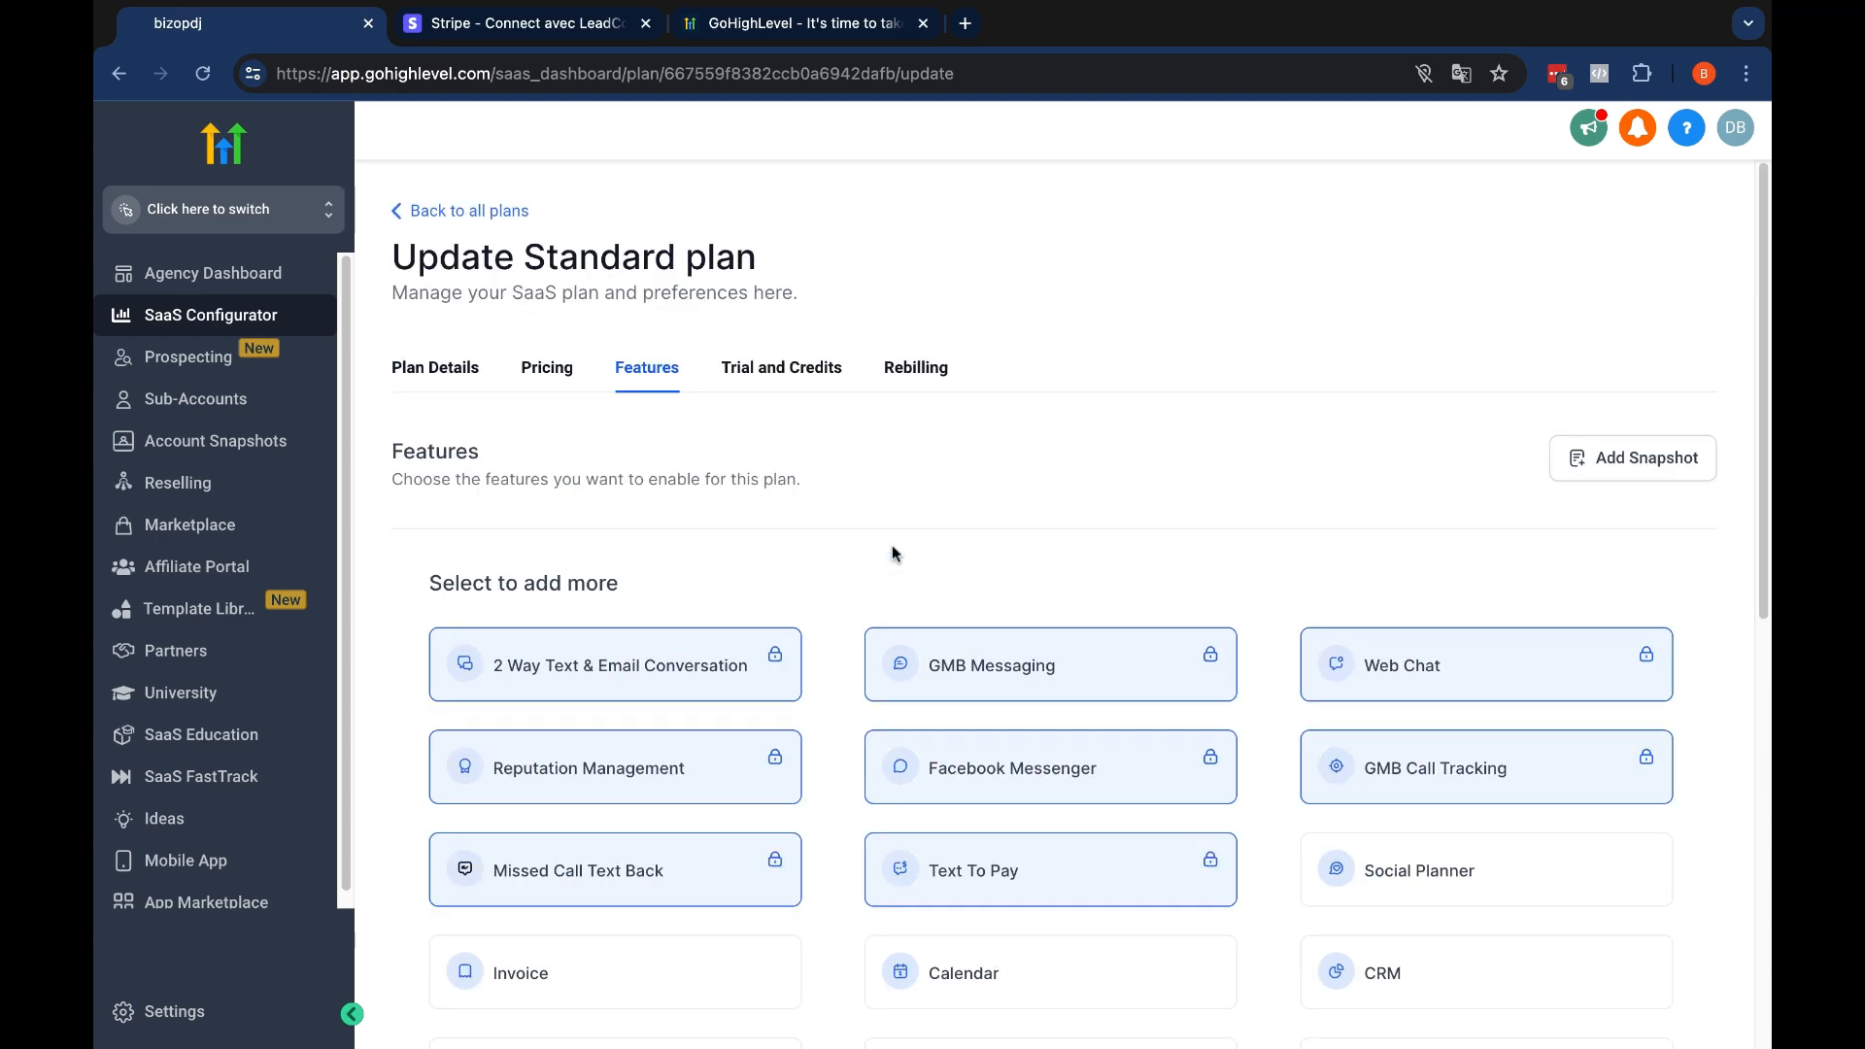
# Set the Standard plan's monthly price to $97
pyautogui.click(537, 369)
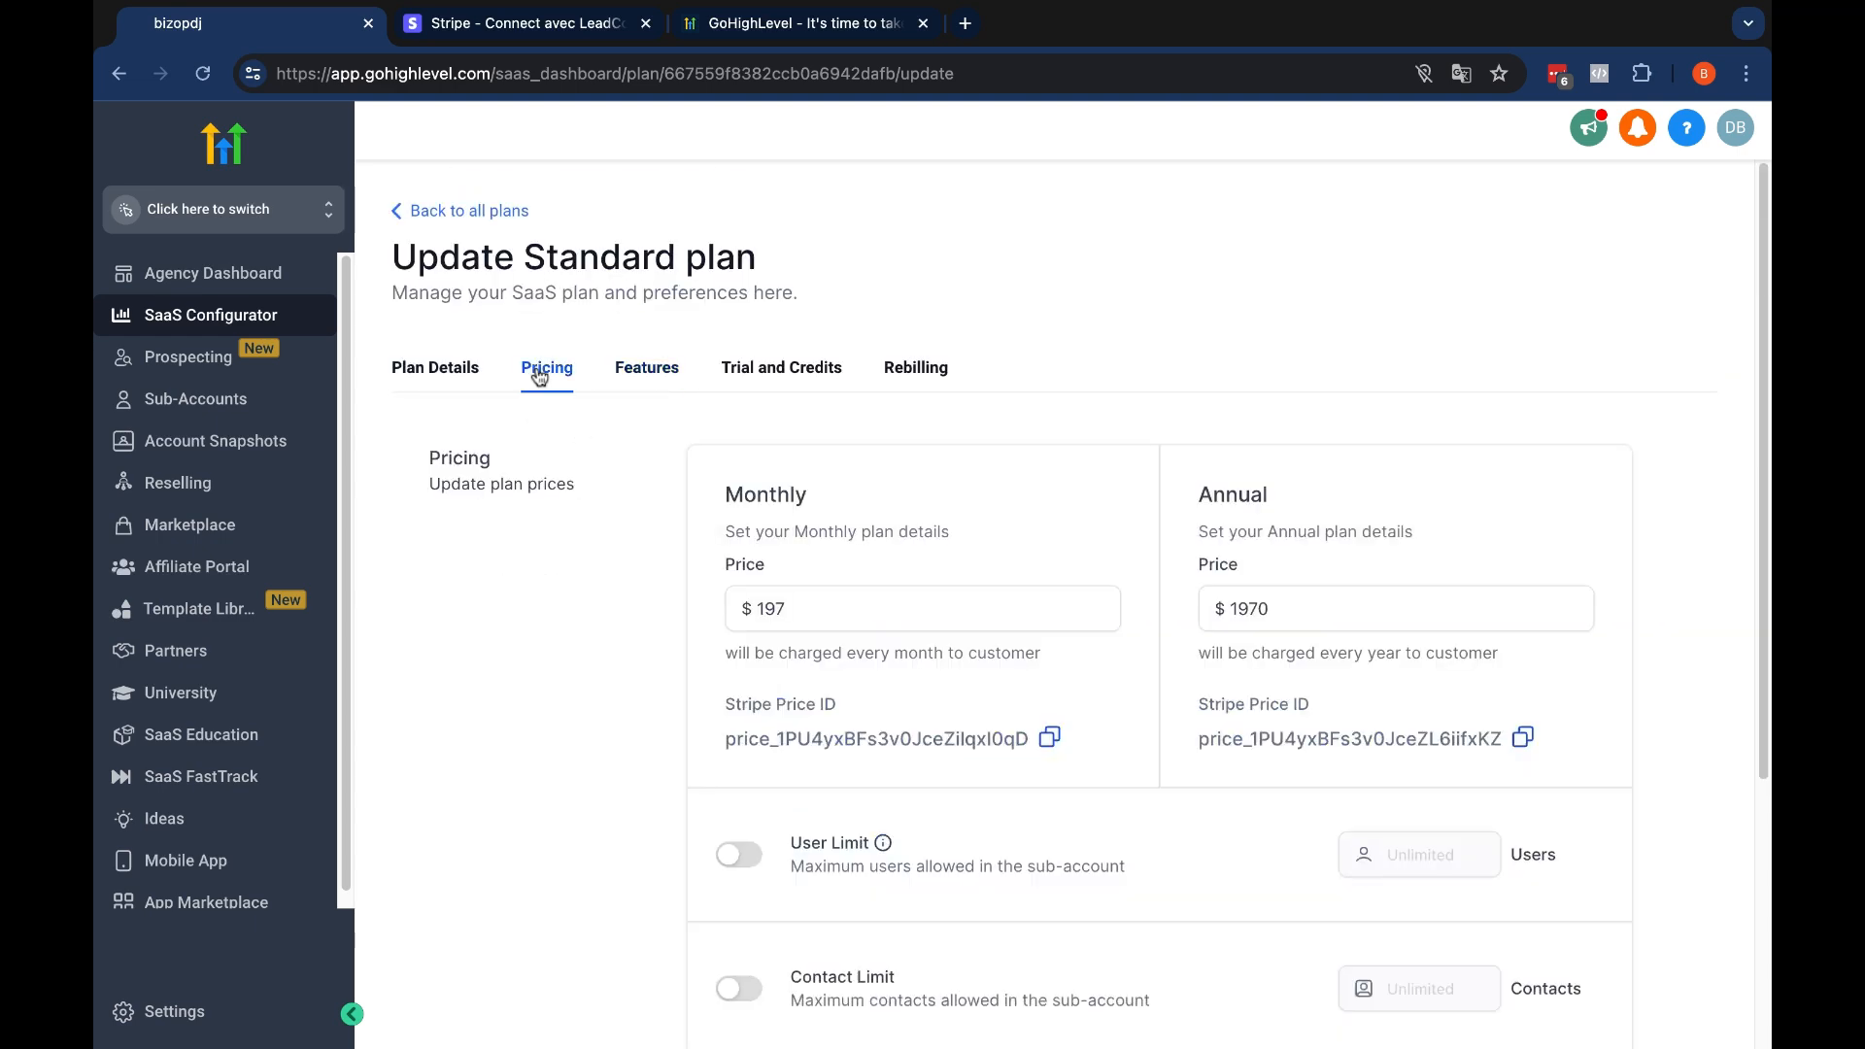
pyautogui.doubleClick(864, 624)
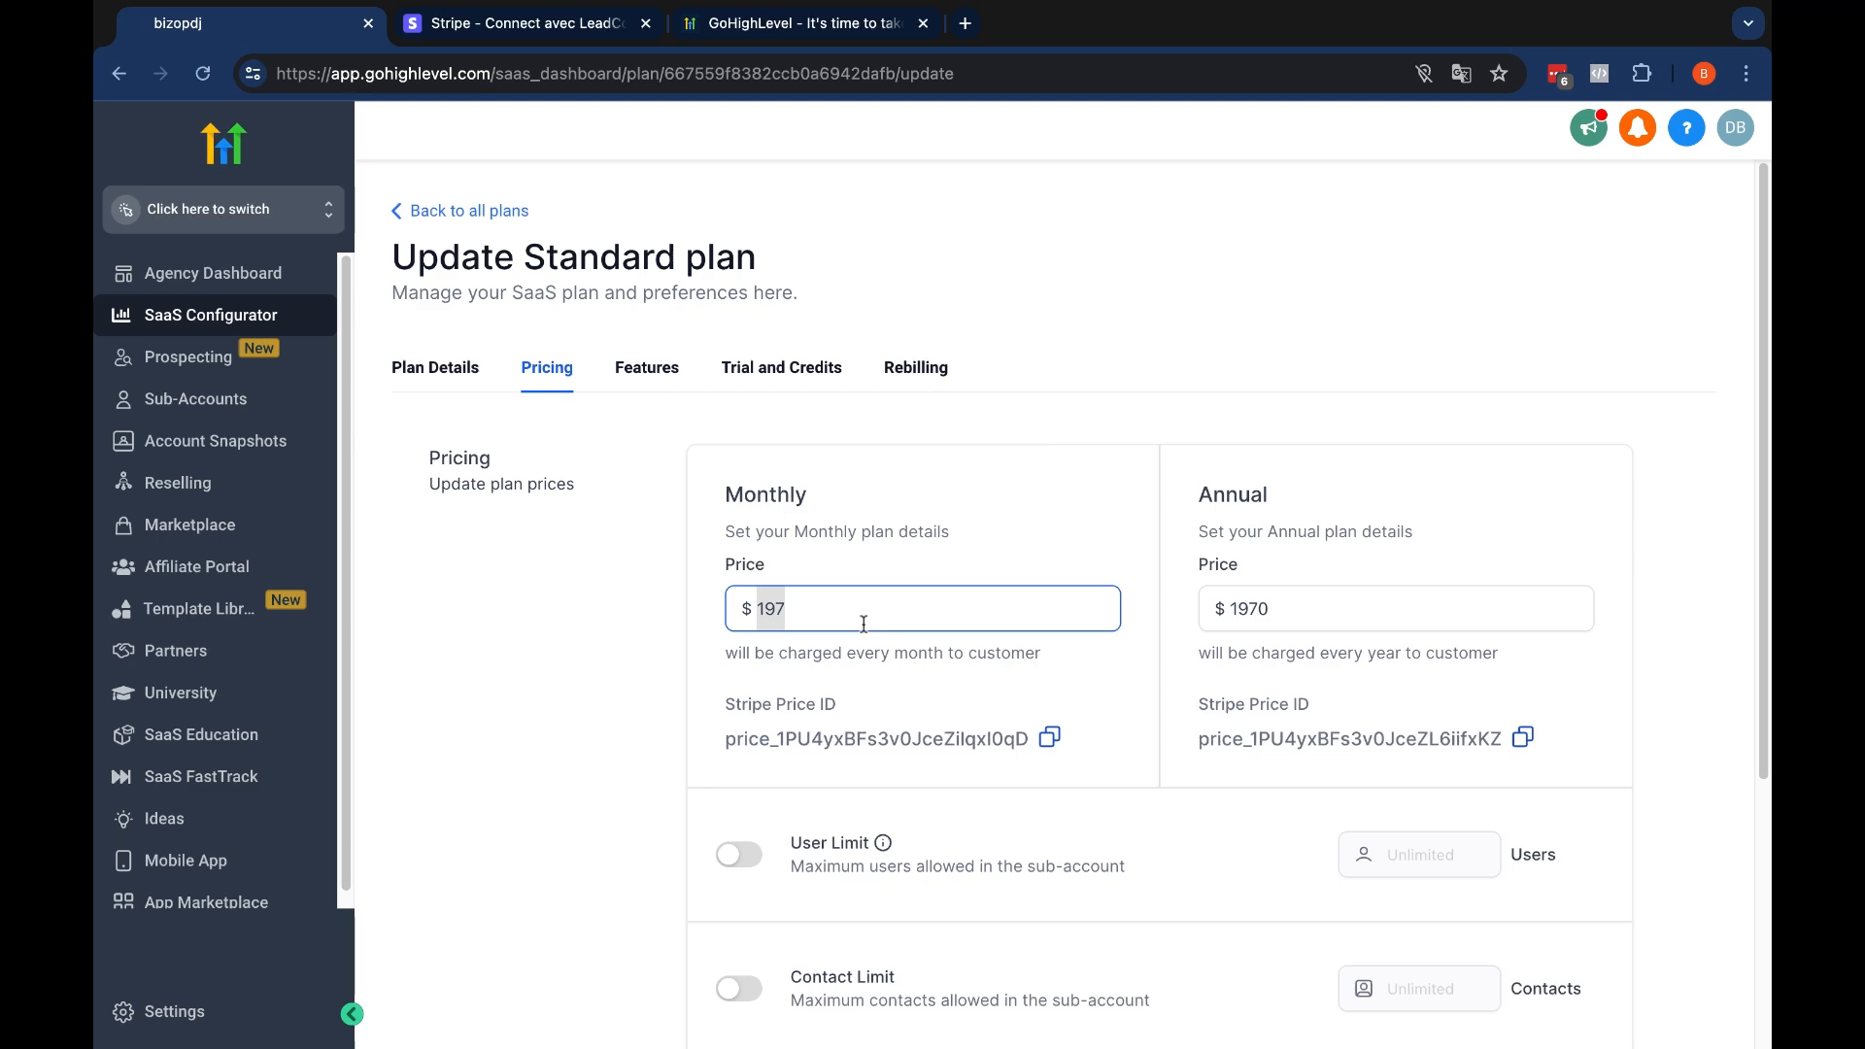
pyautogui.write('97')
pyautogui.scroll(-4, 875, 592)
pyautogui.scroll(4, 913, 579)
# Set the Standard plan's annual price to $970 and save the pricing changes
pyautogui.moveTo(1228, 610); pyautogui.dragTo(1269, 612)
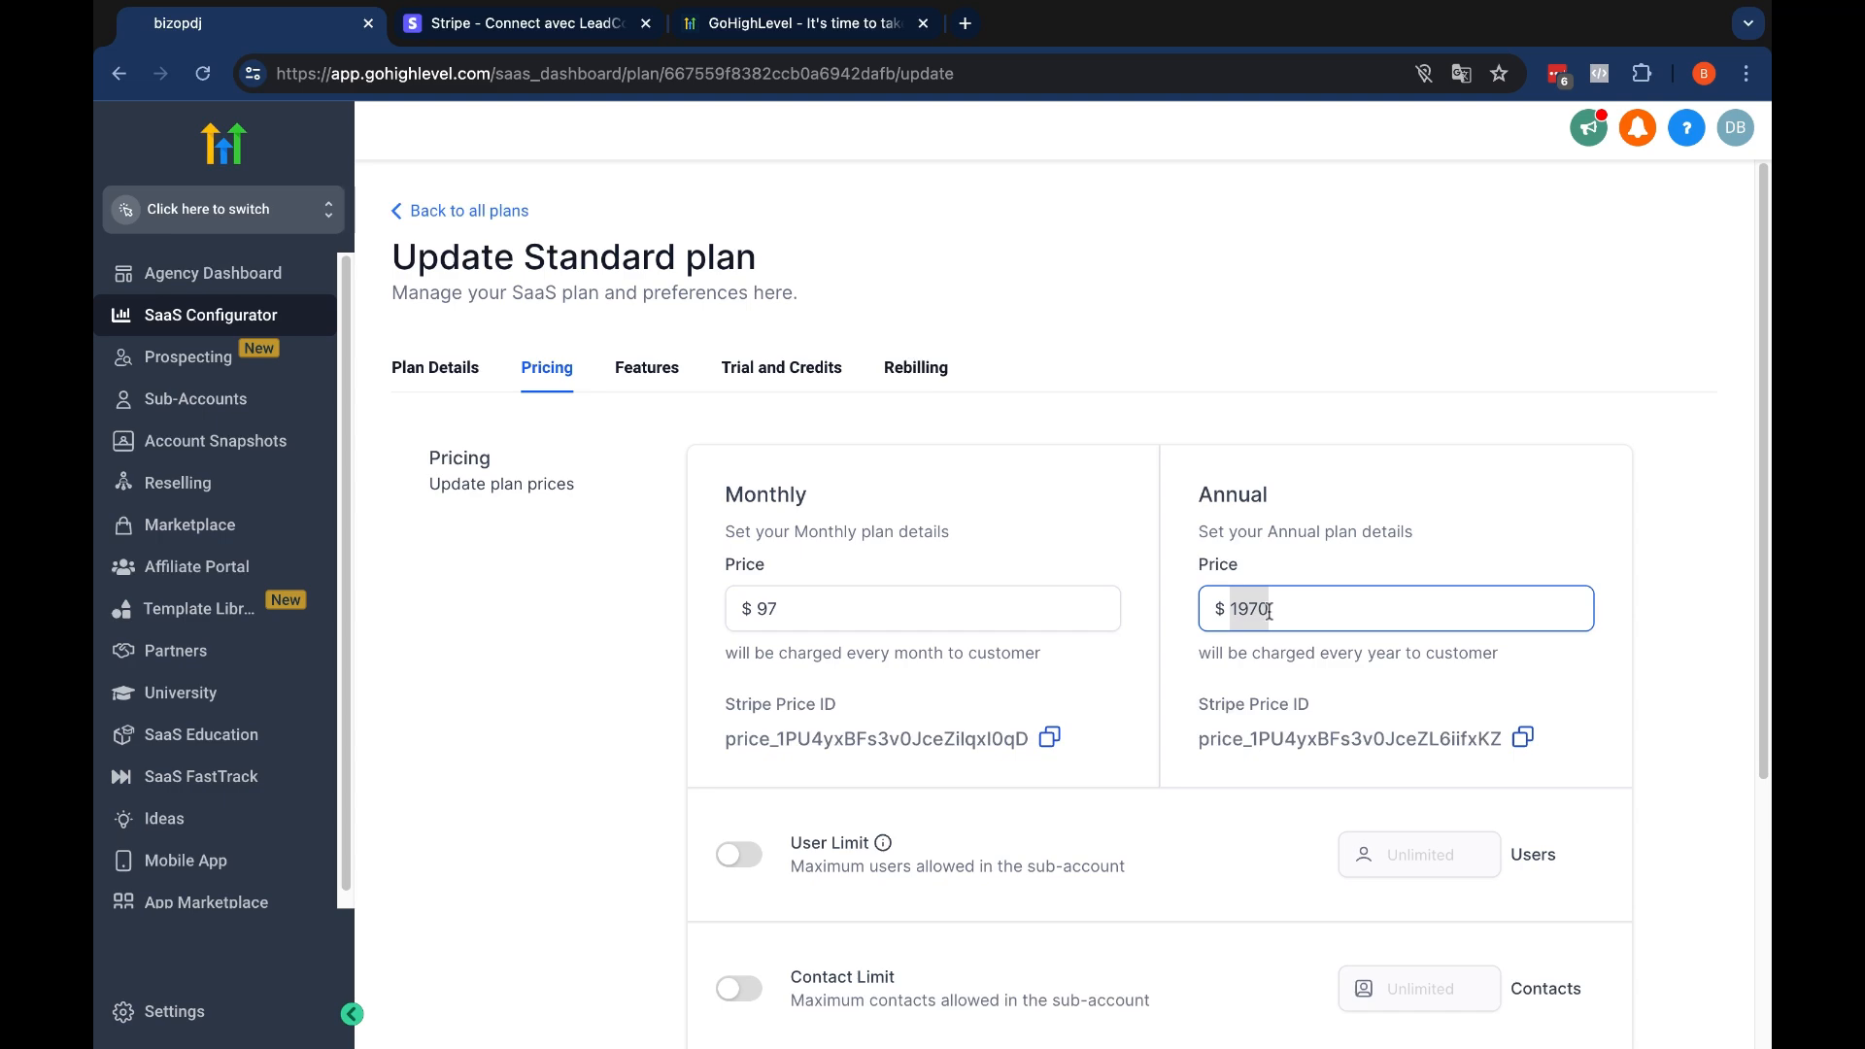
pyautogui.write('9')
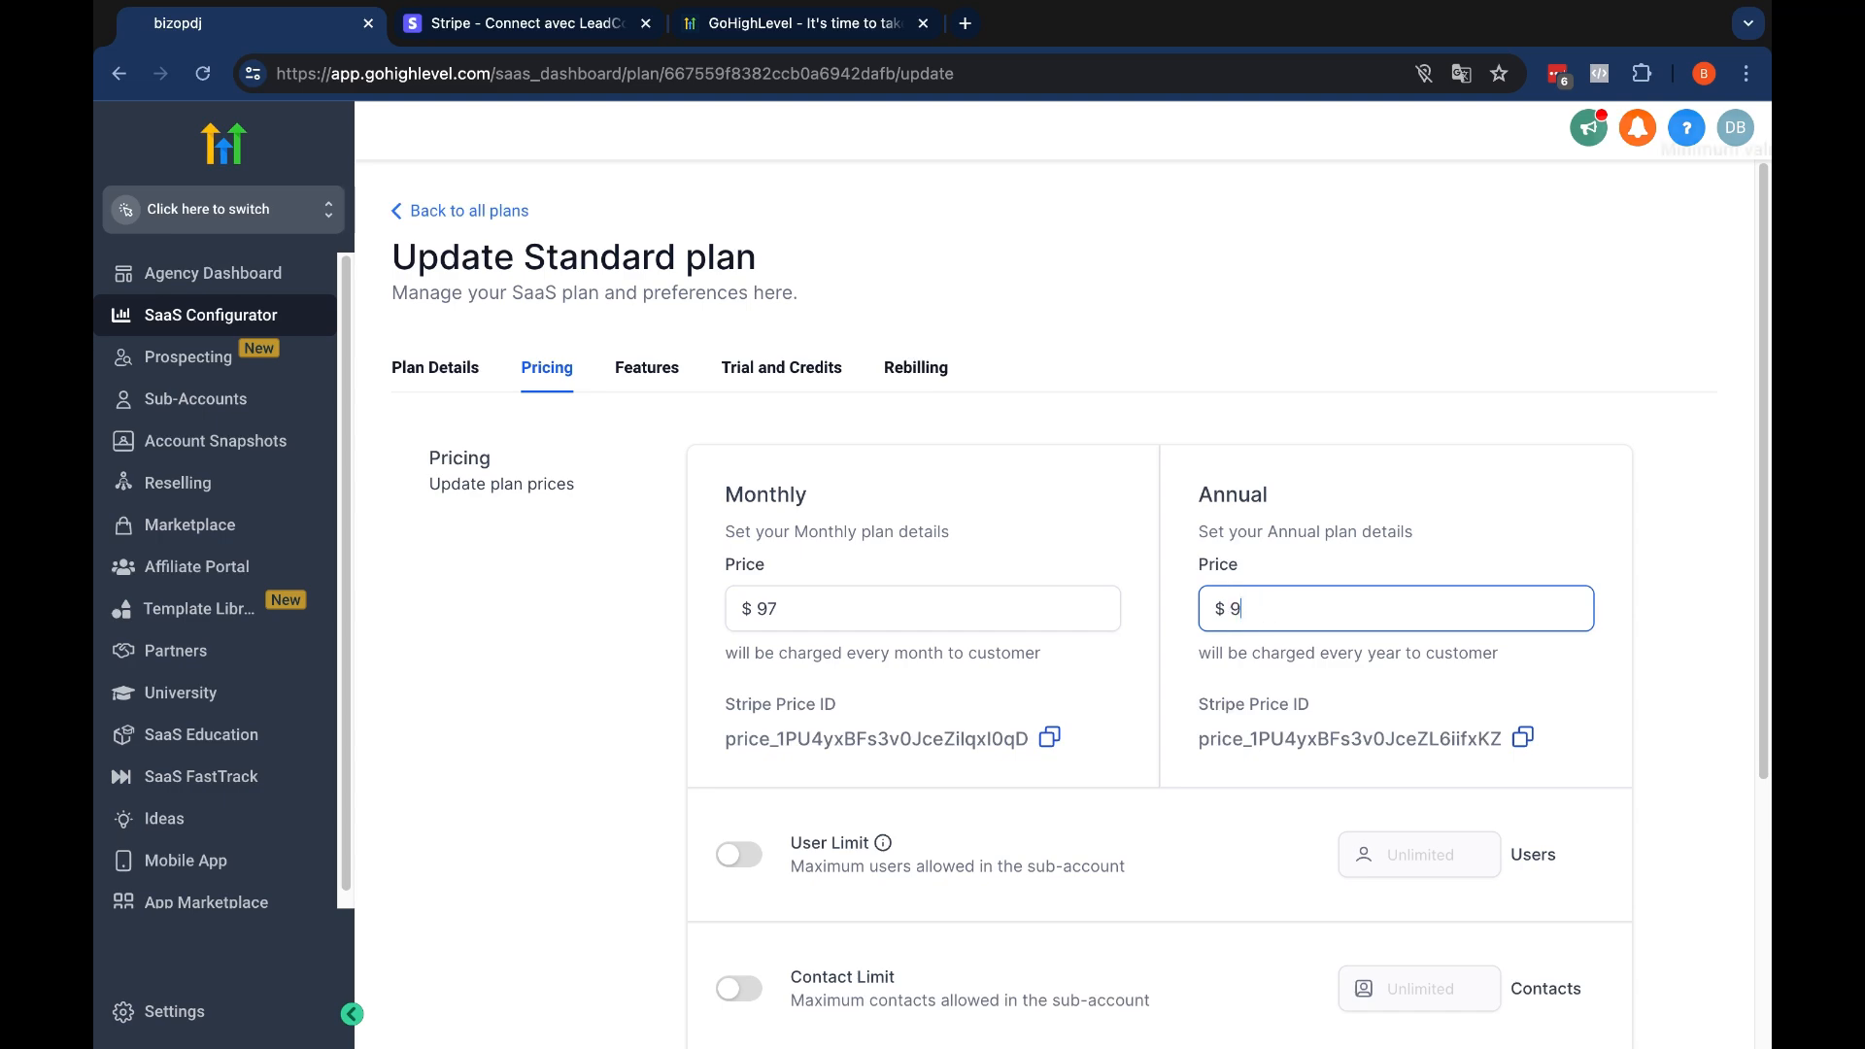
pyautogui.write('70')
pyautogui.scroll(-4, 1293, 583)
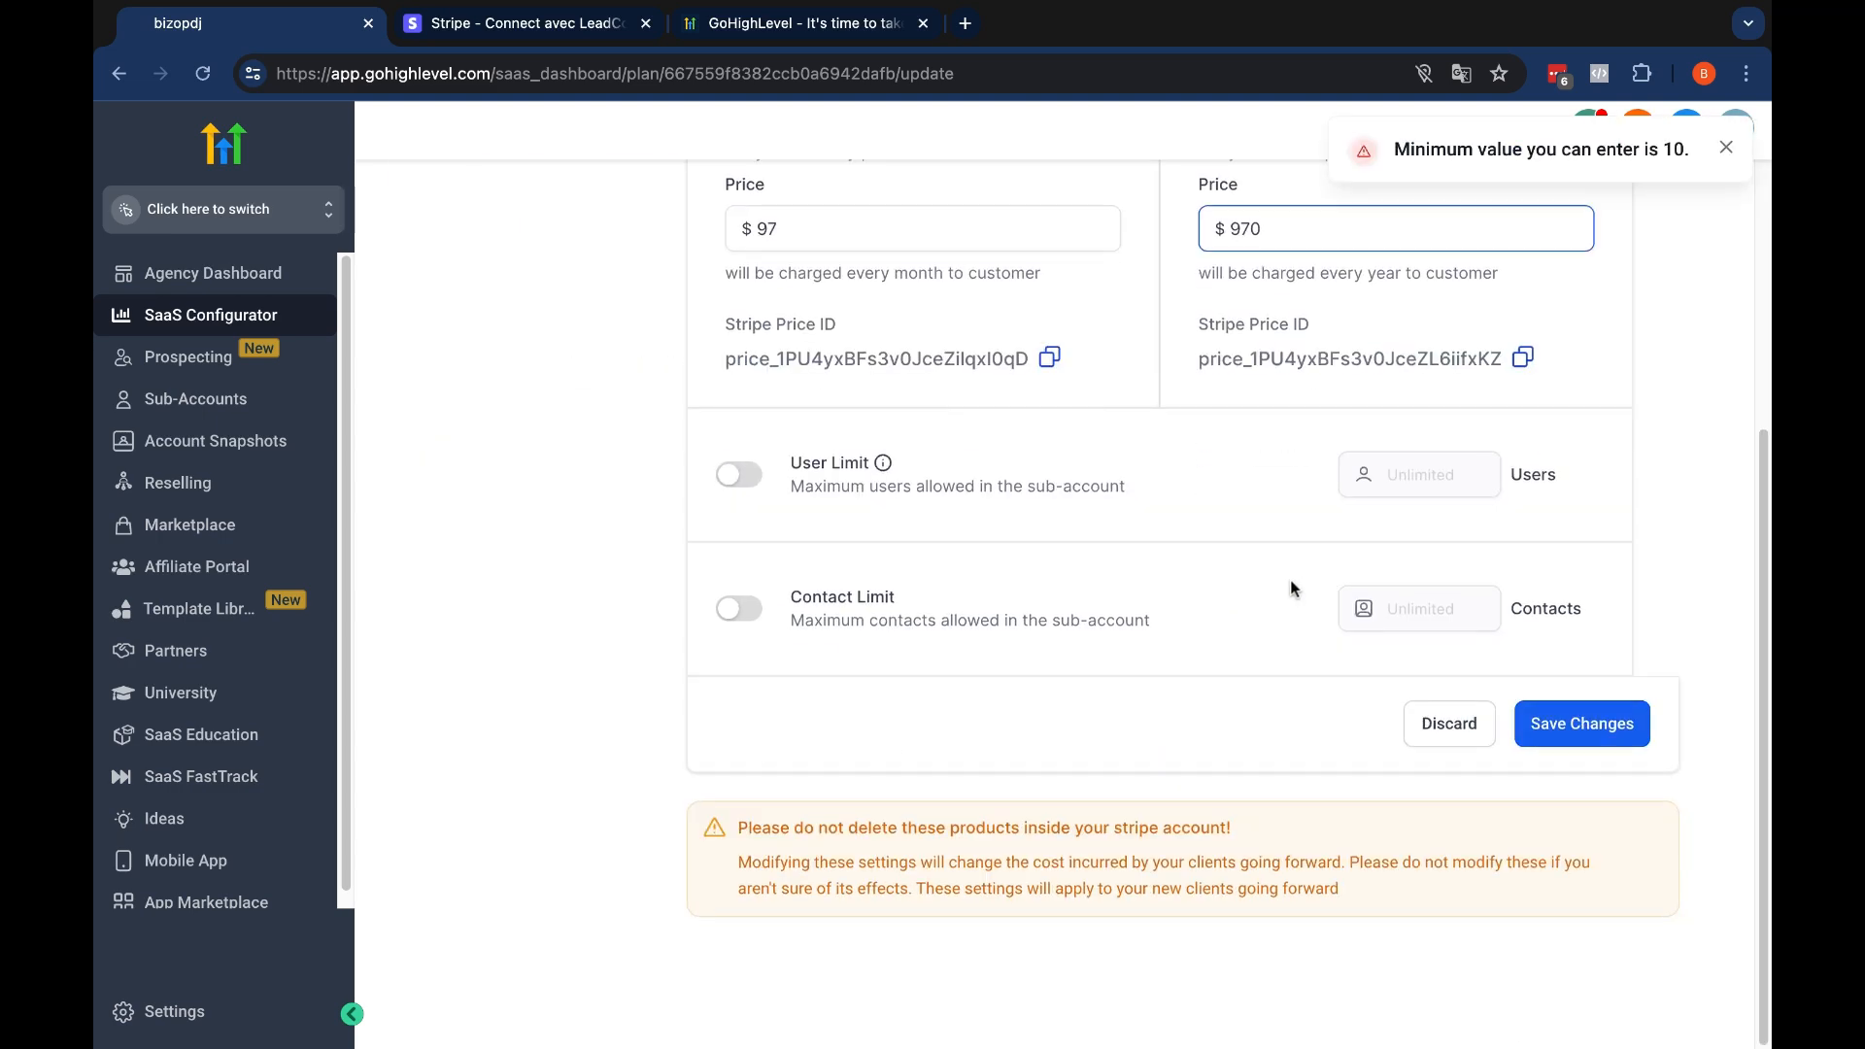
pyautogui.click(1598, 727)
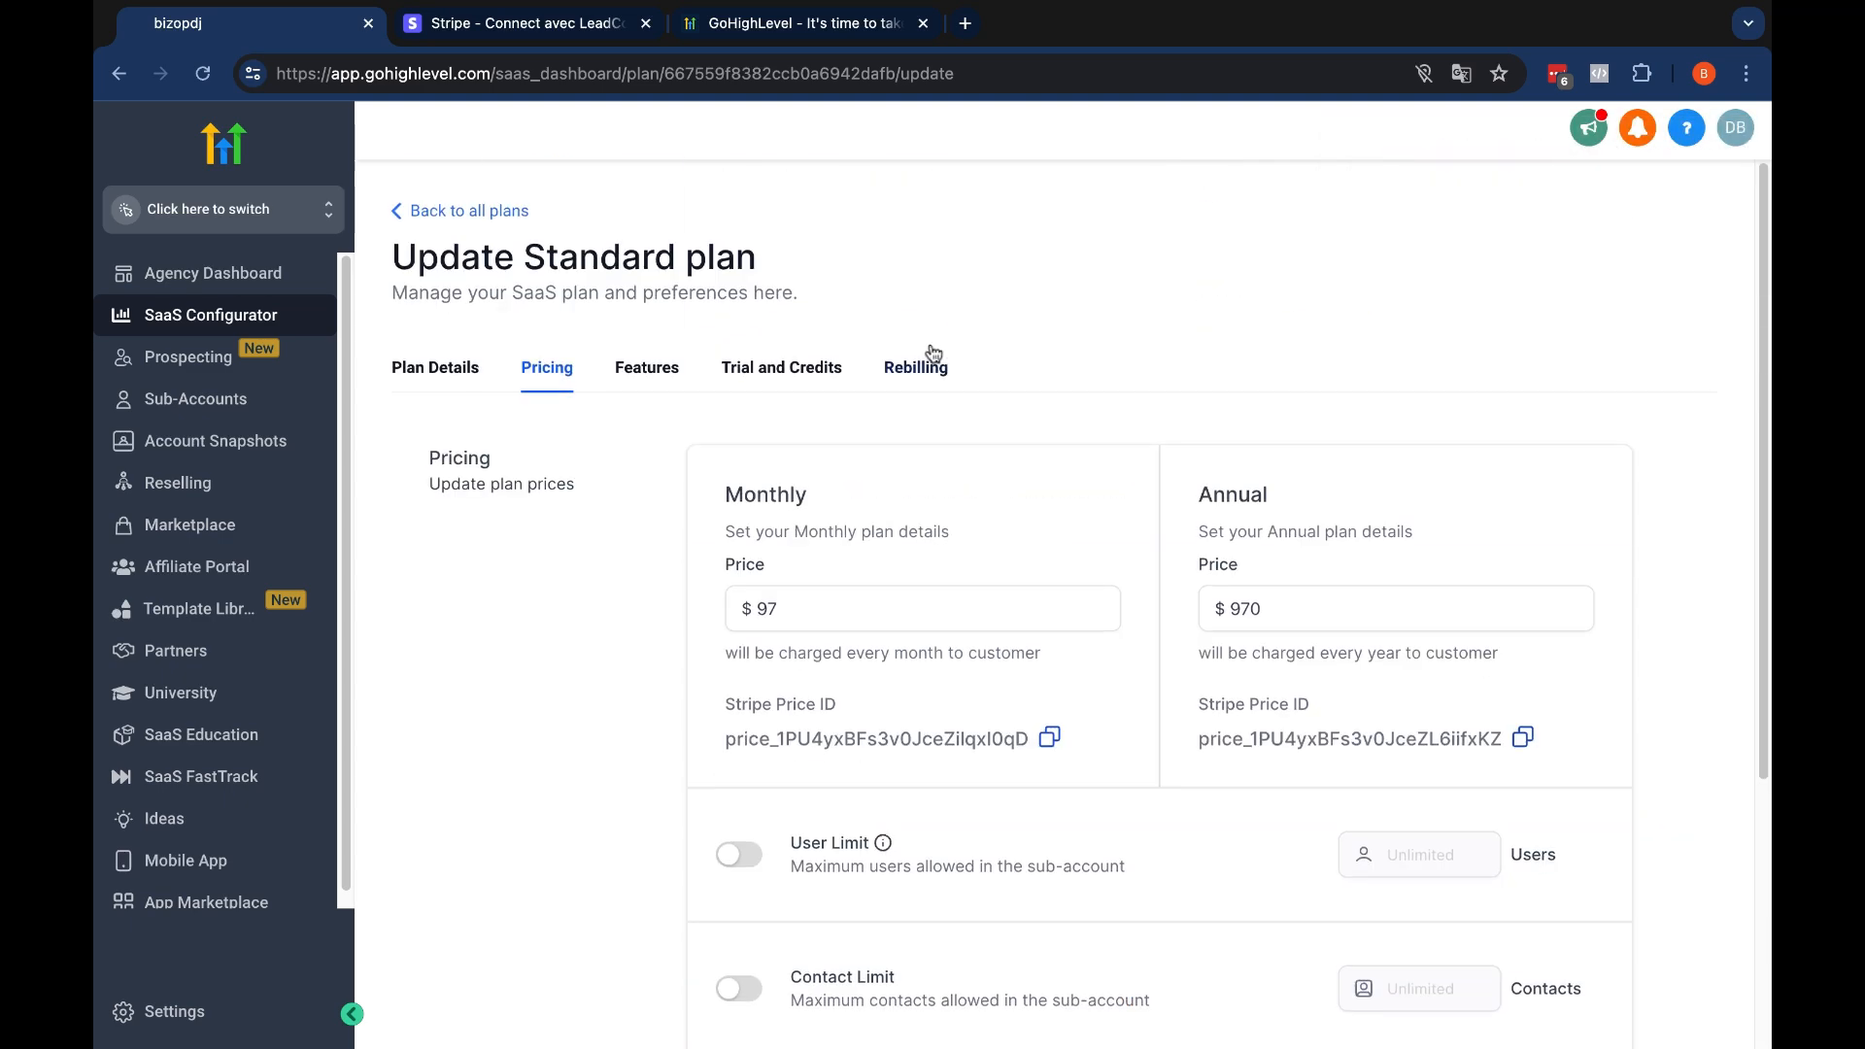
# Enable the Invoice, Calendar and Triggers features for the Standard plan and save the changes
pyautogui.click(628, 370)
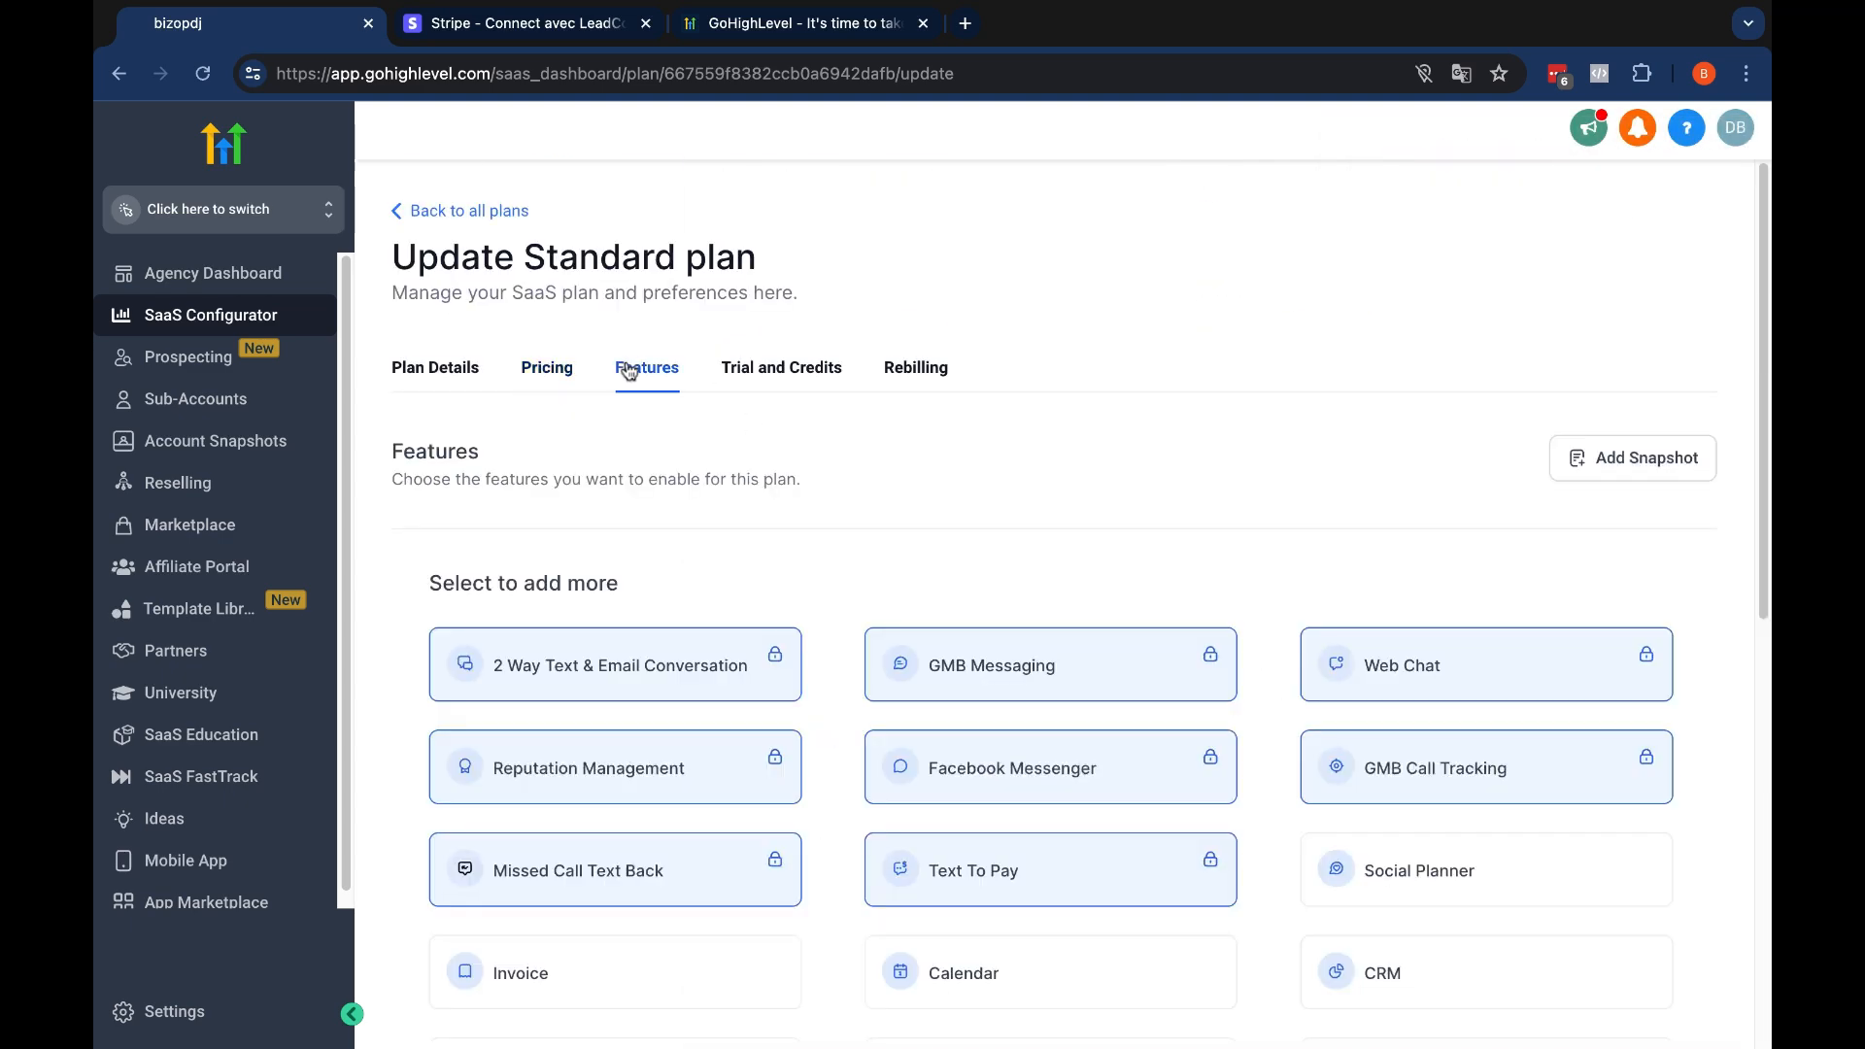
pyautogui.scroll(-5, 792, 476)
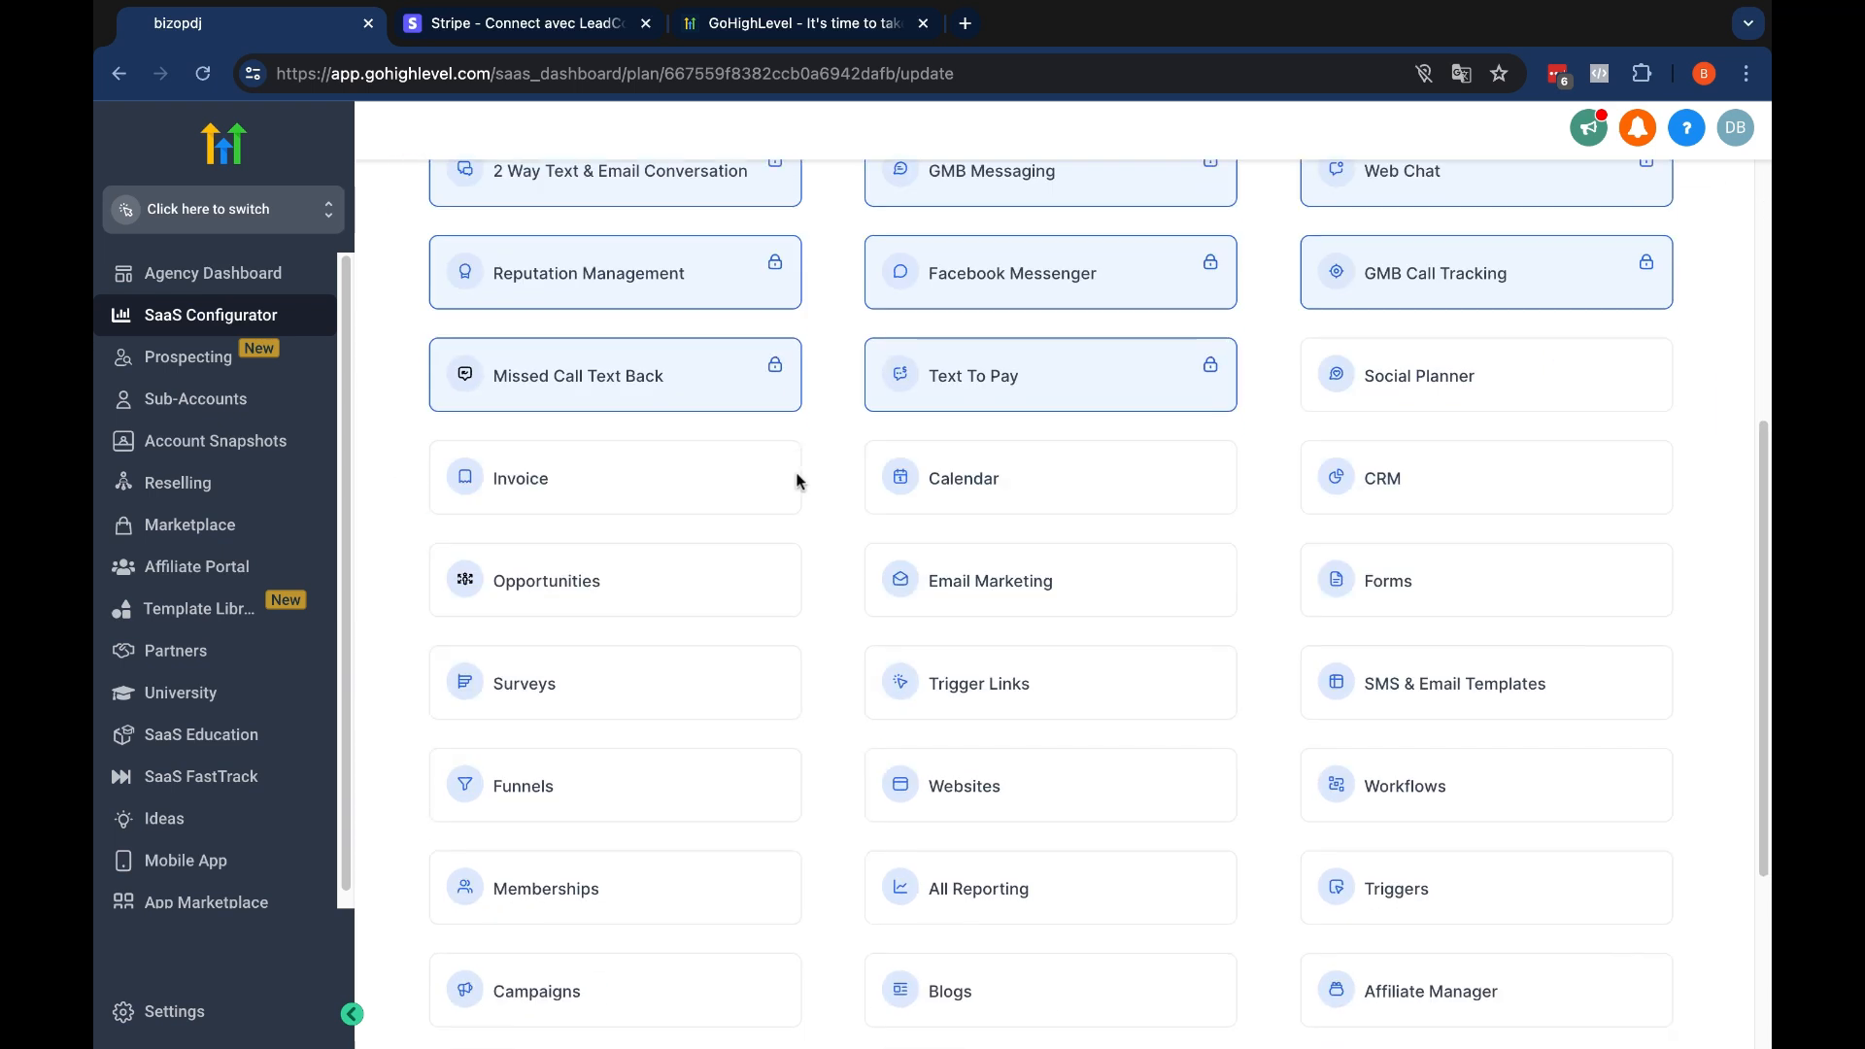
pyautogui.click(695, 483)
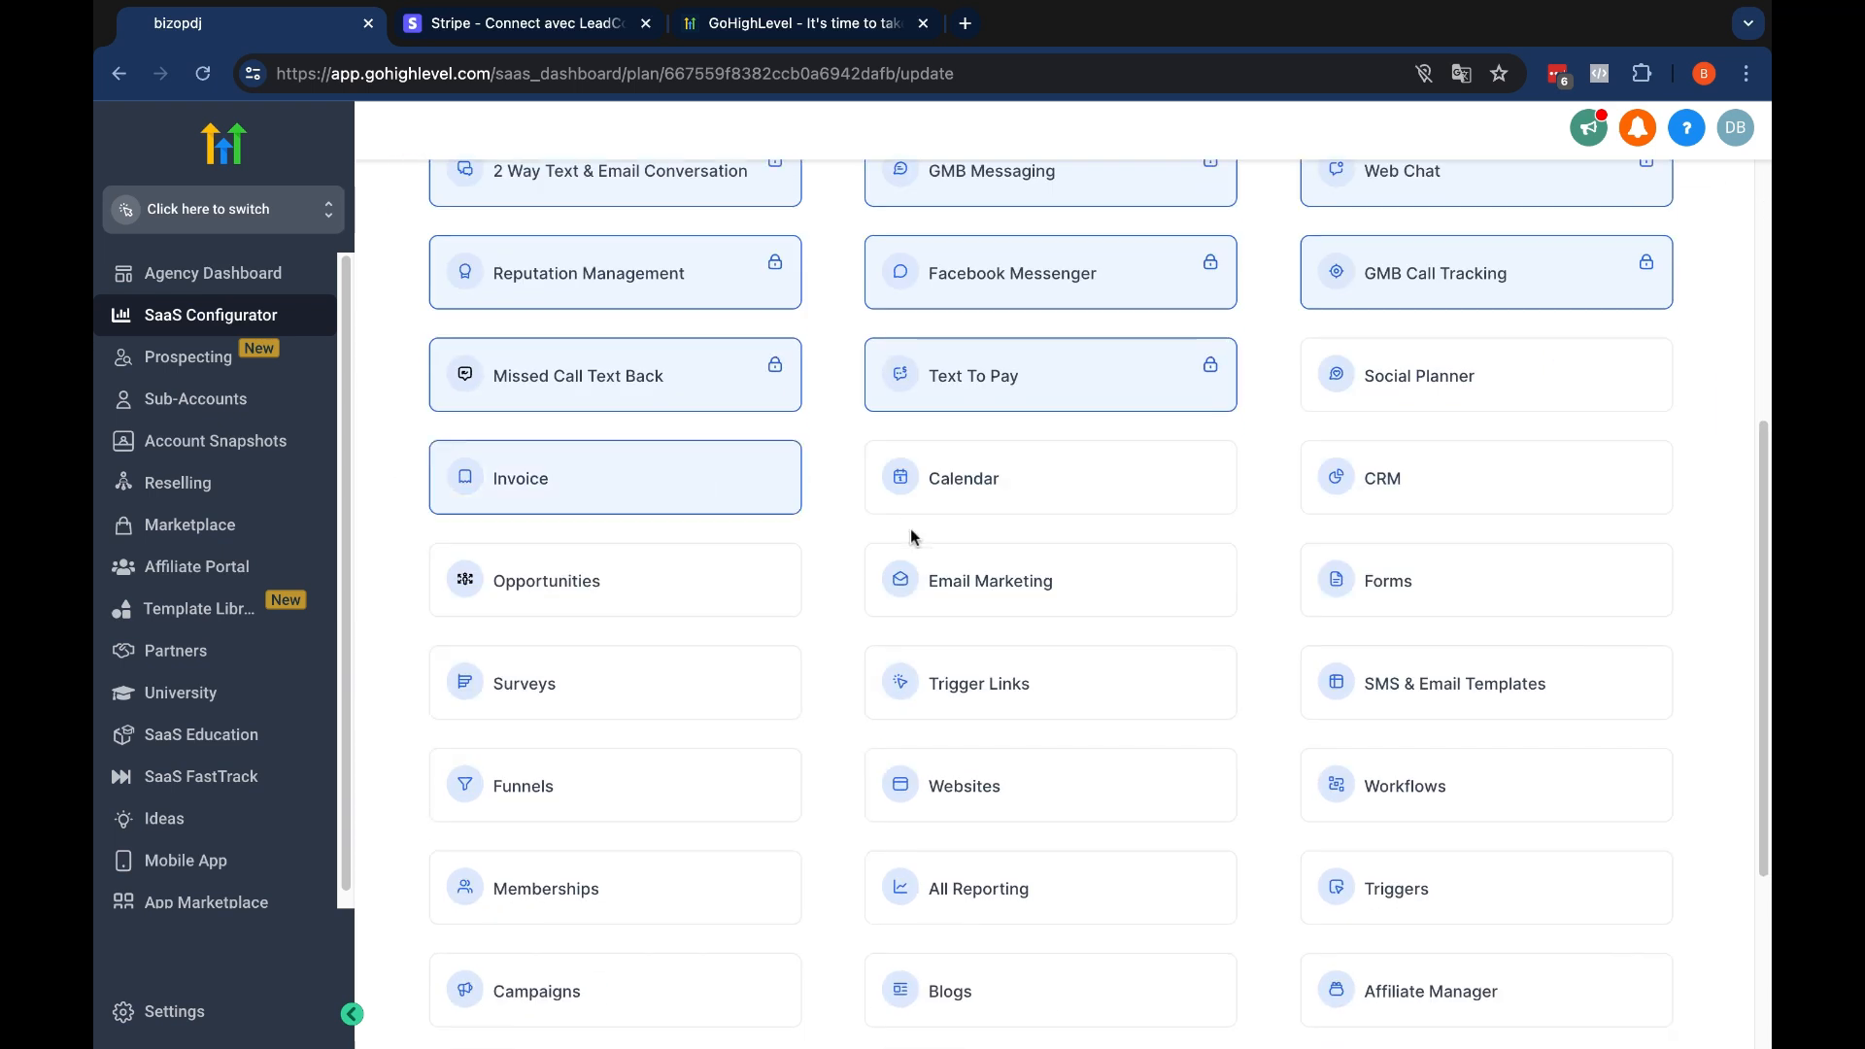
pyautogui.click(1093, 491)
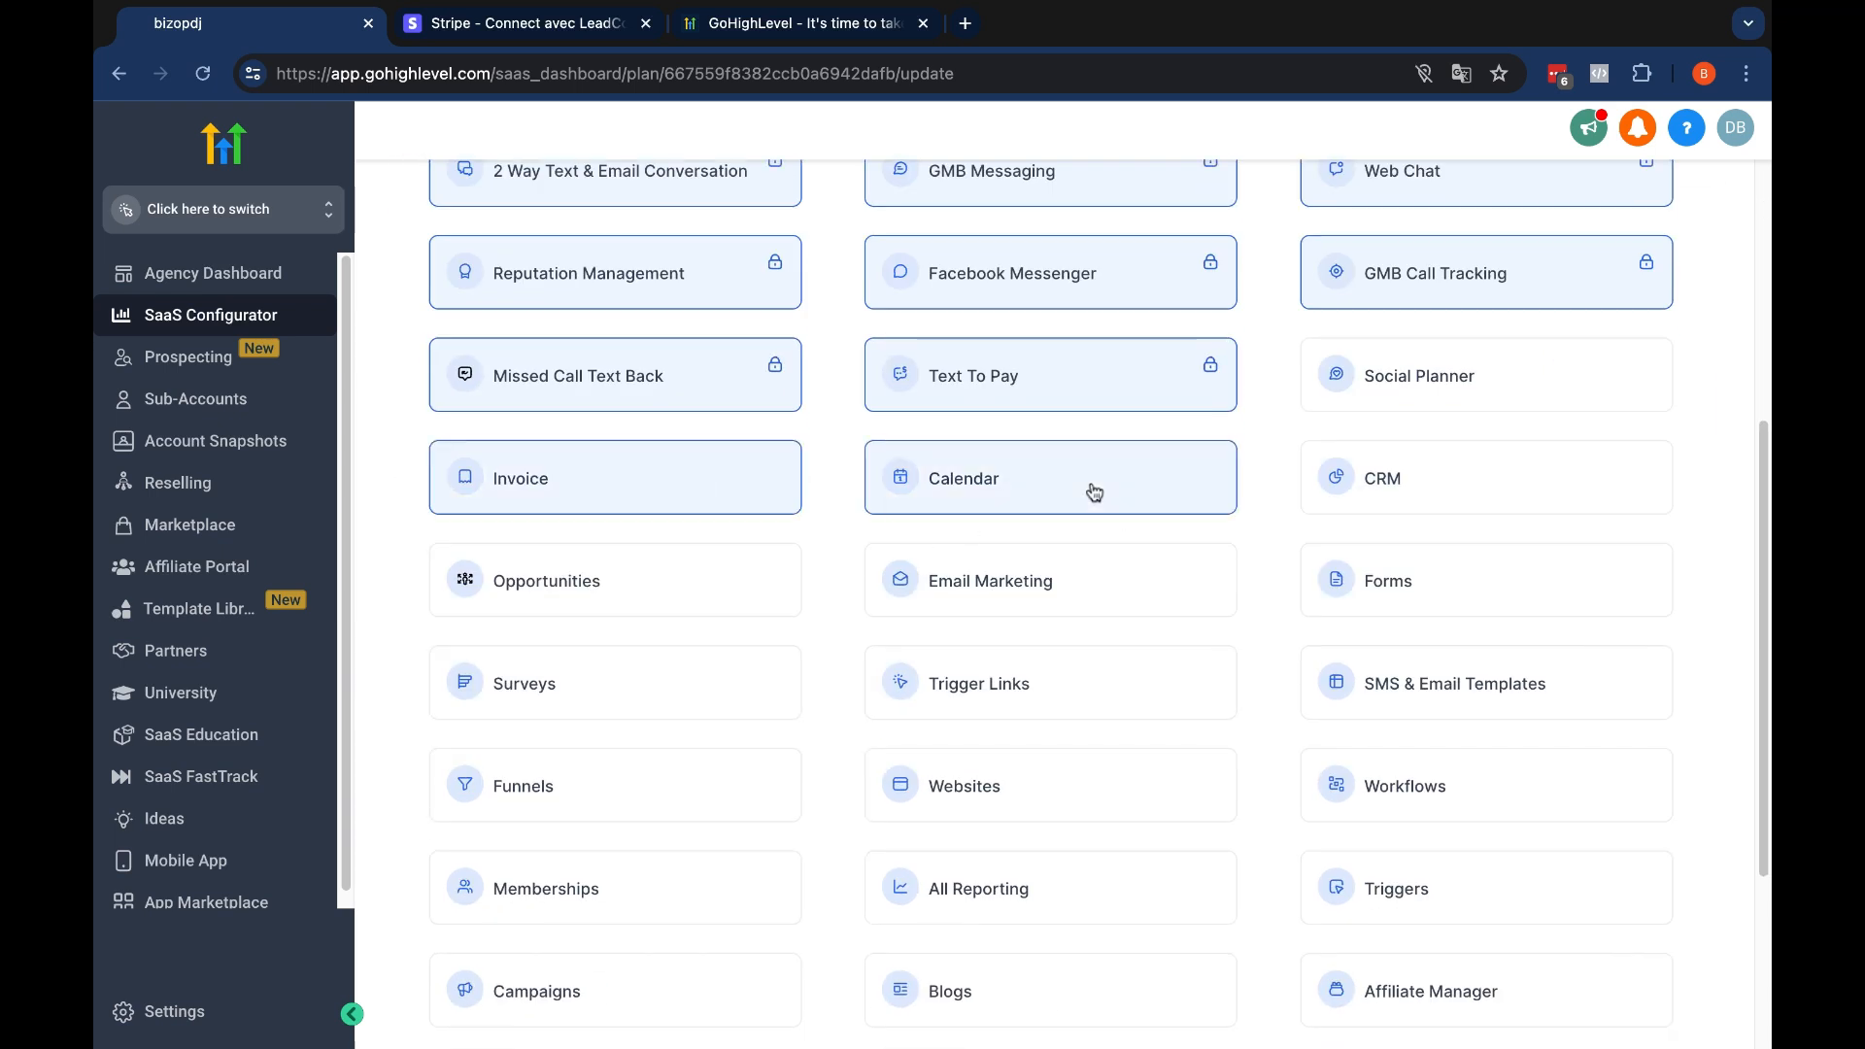
pyautogui.scroll(5, 1333, 382)
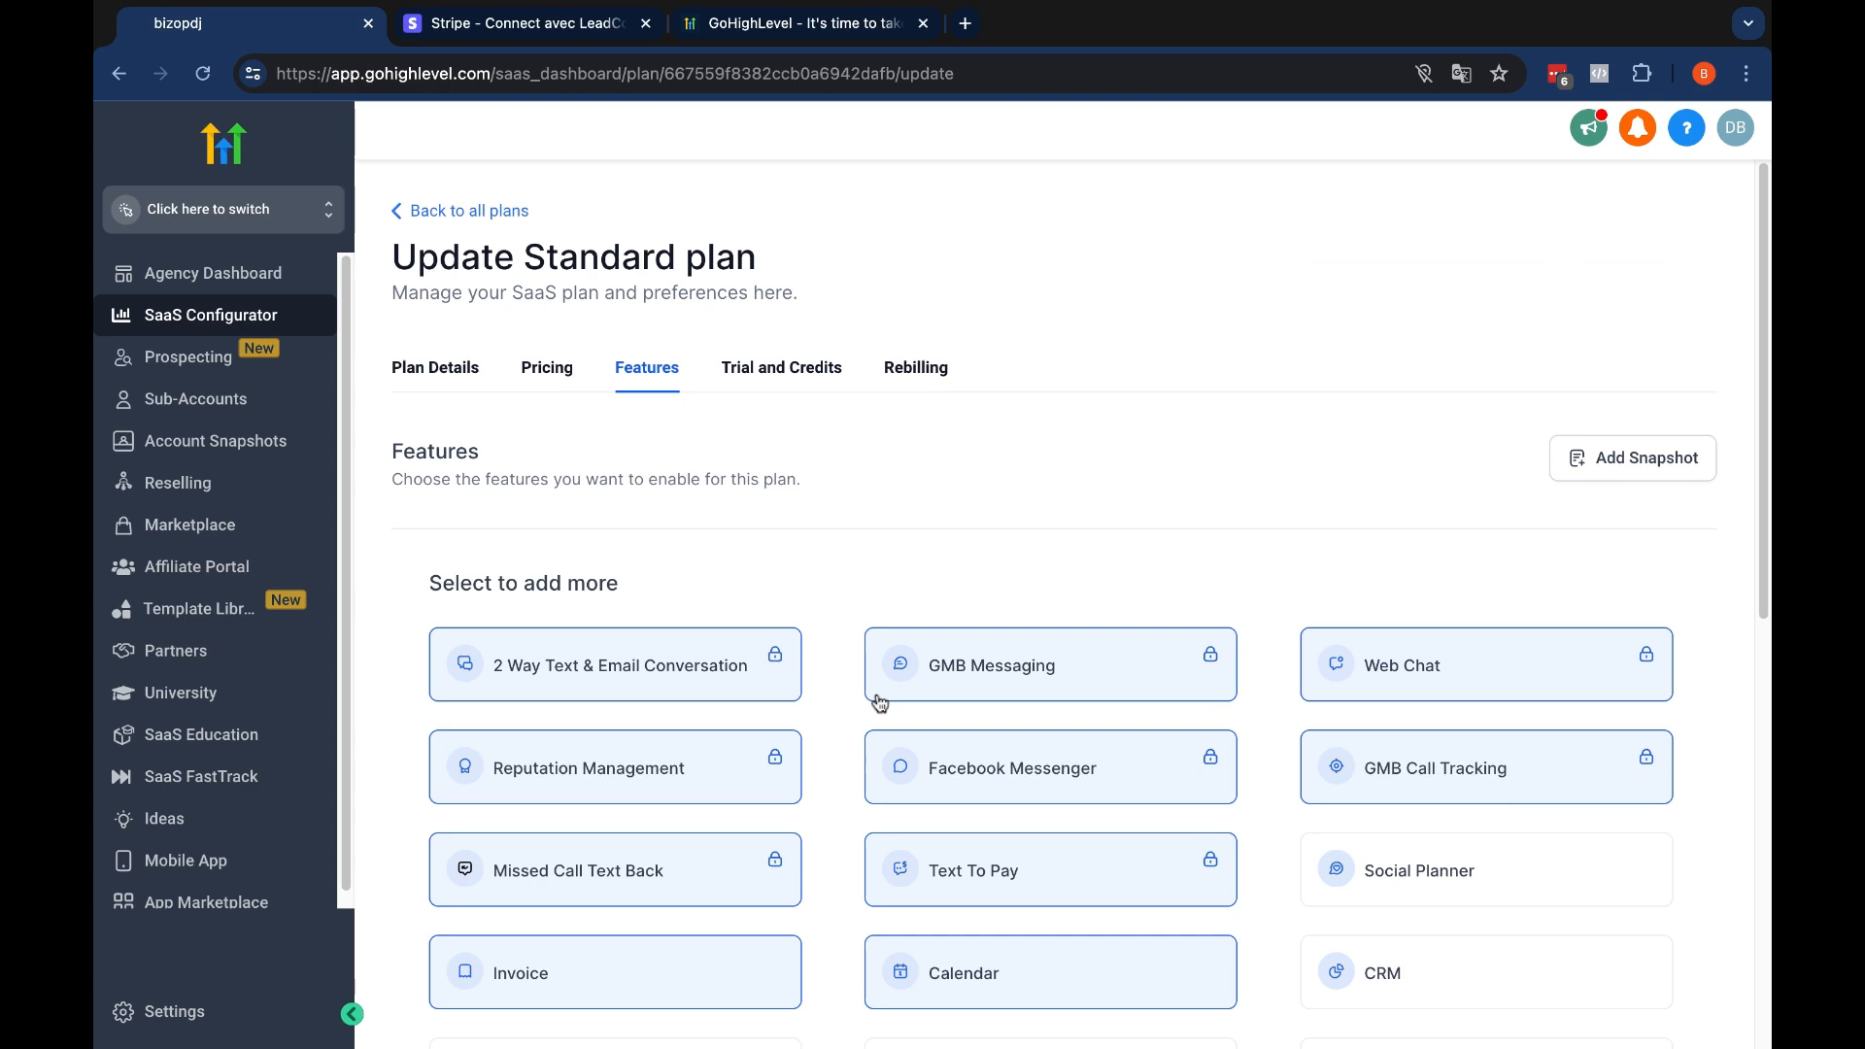
pyautogui.scroll(-8, 879, 701)
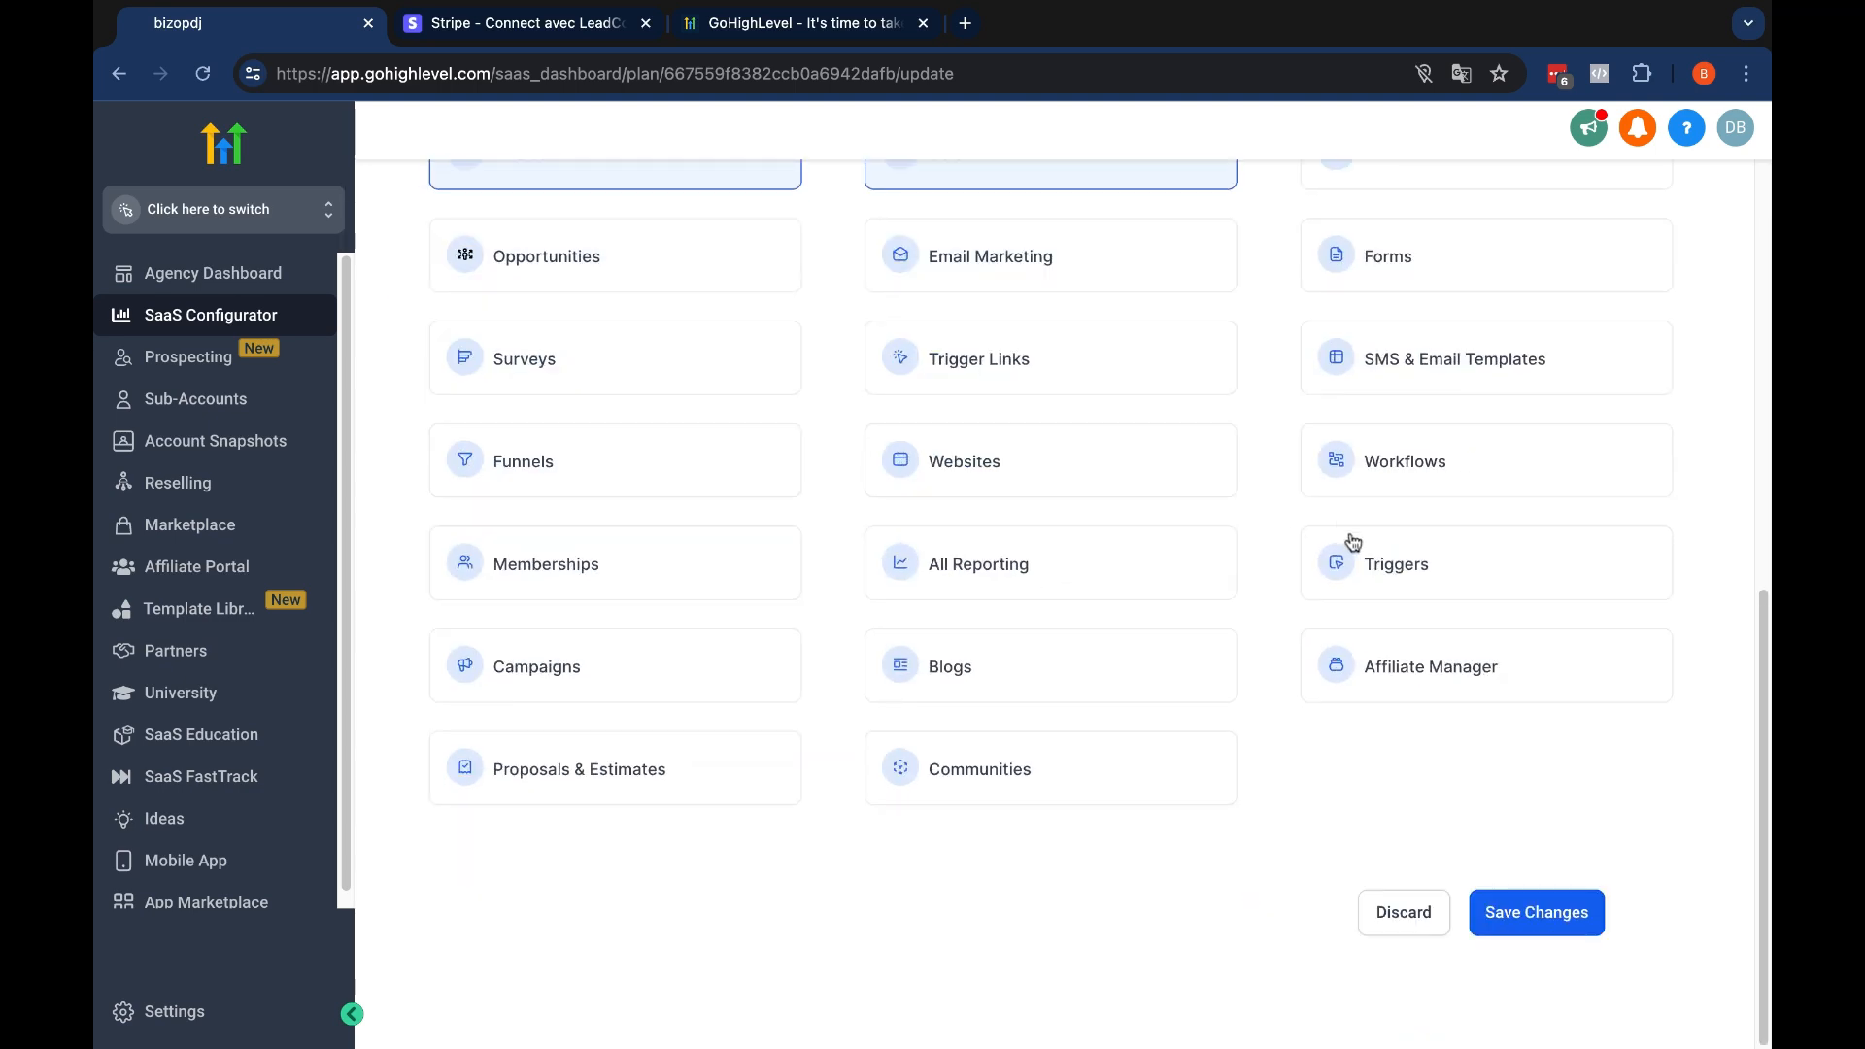
pyautogui.click(1364, 550)
pyautogui.scroll(3, 1199, 516)
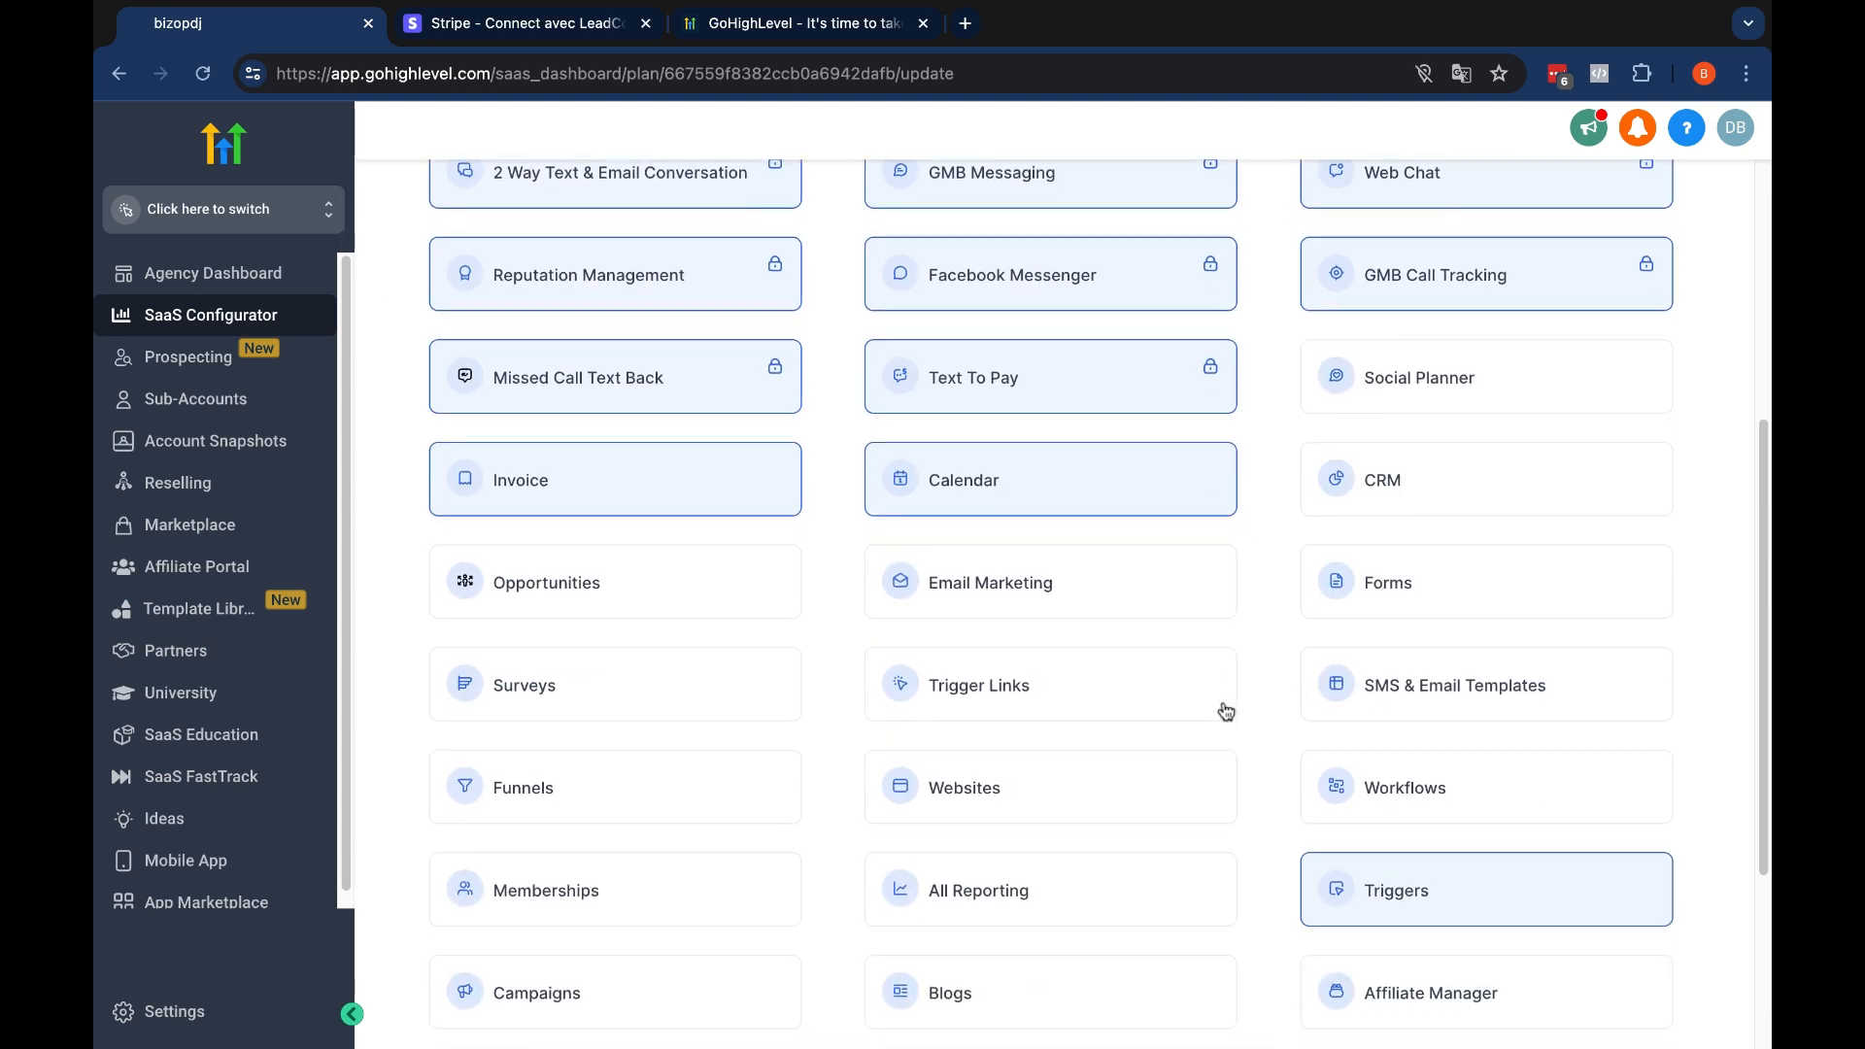
pyautogui.scroll(-3, 1226, 712)
pyautogui.click(1539, 911)
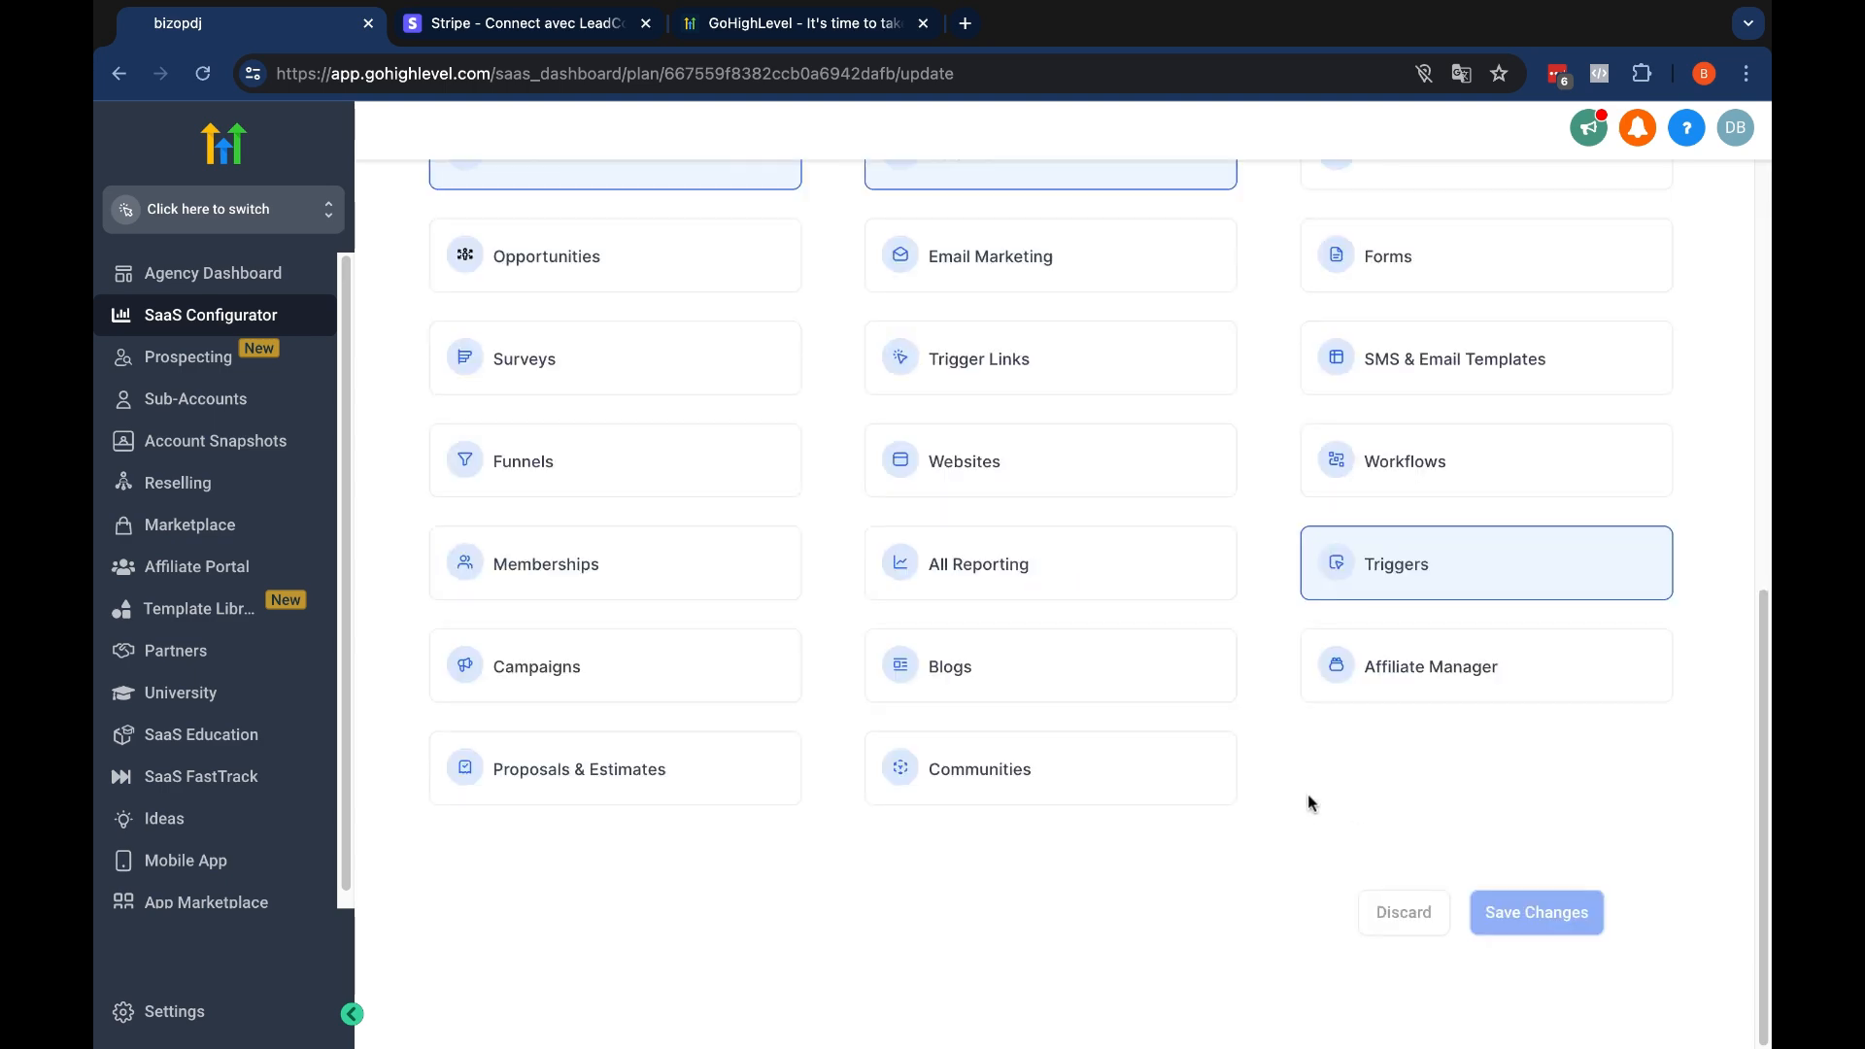
# Return to the full list of SaaS plans and compare the Standard, Professional and Premium plans' prices and features
pyautogui.scroll(8, 1233, 757)
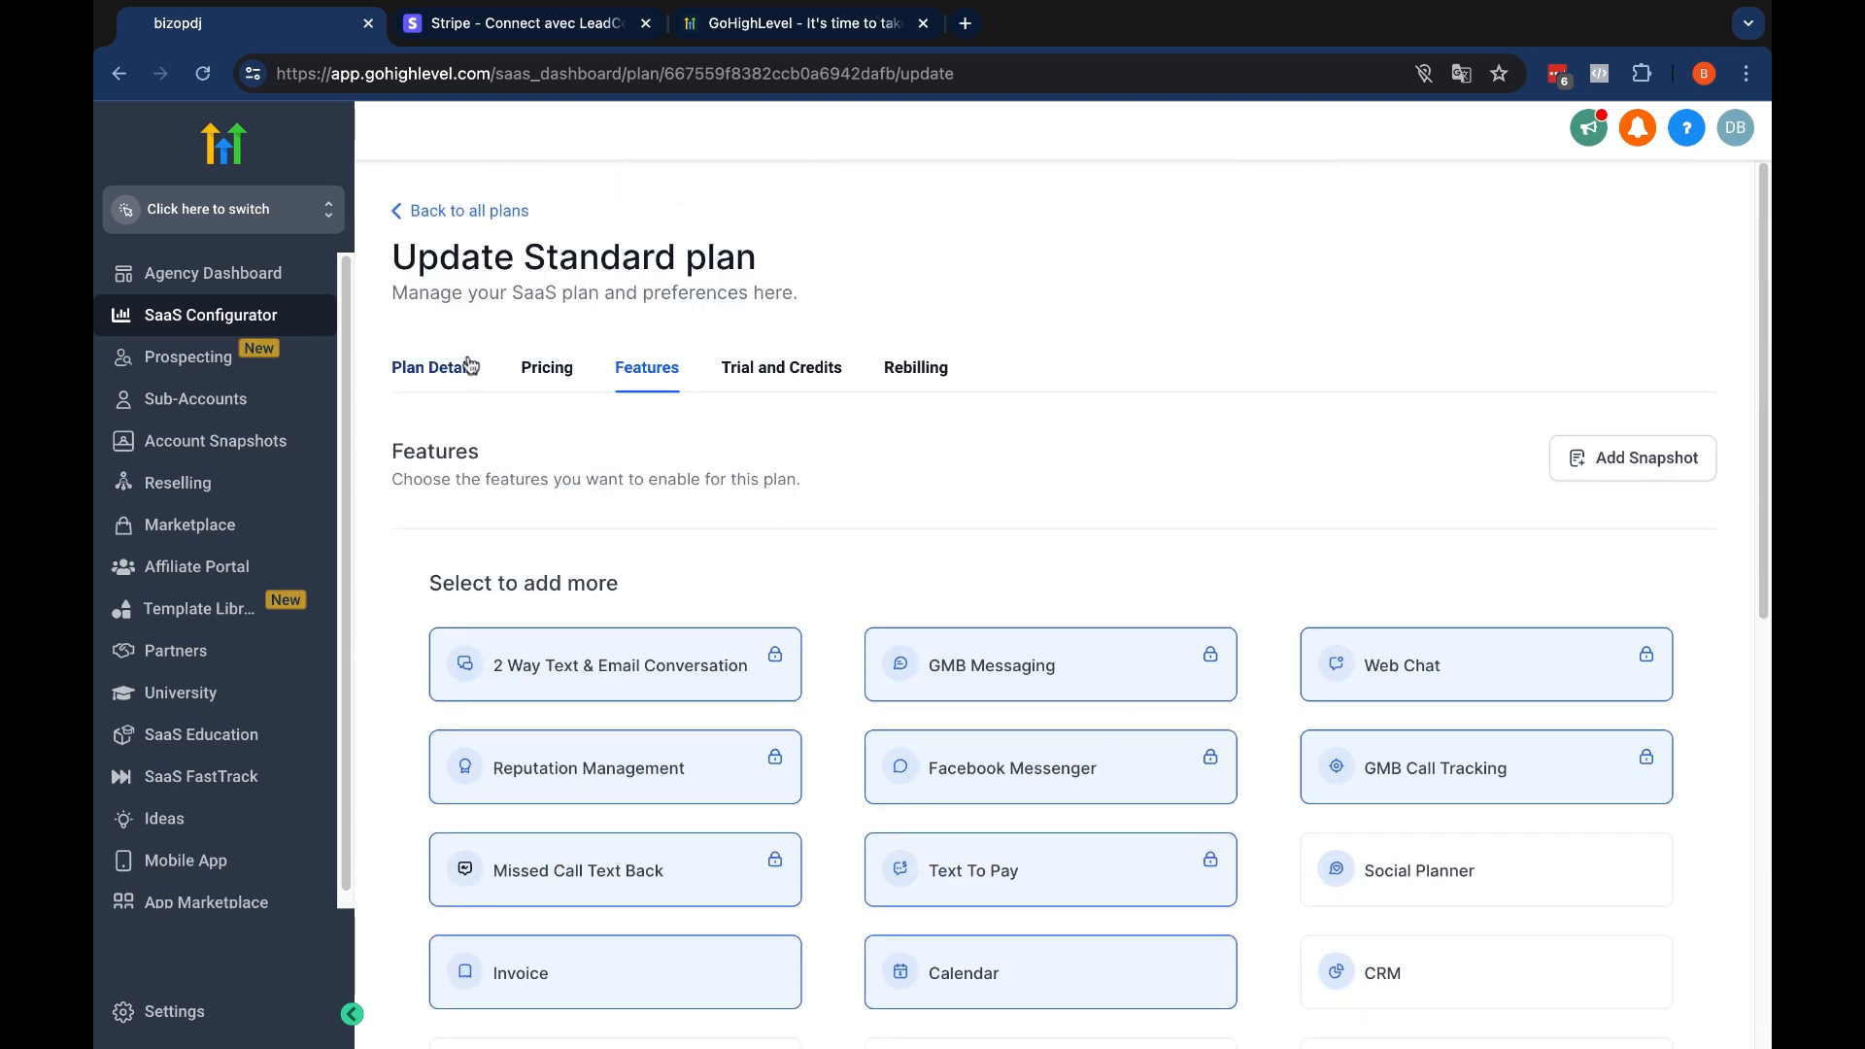
pyautogui.click(442, 214)
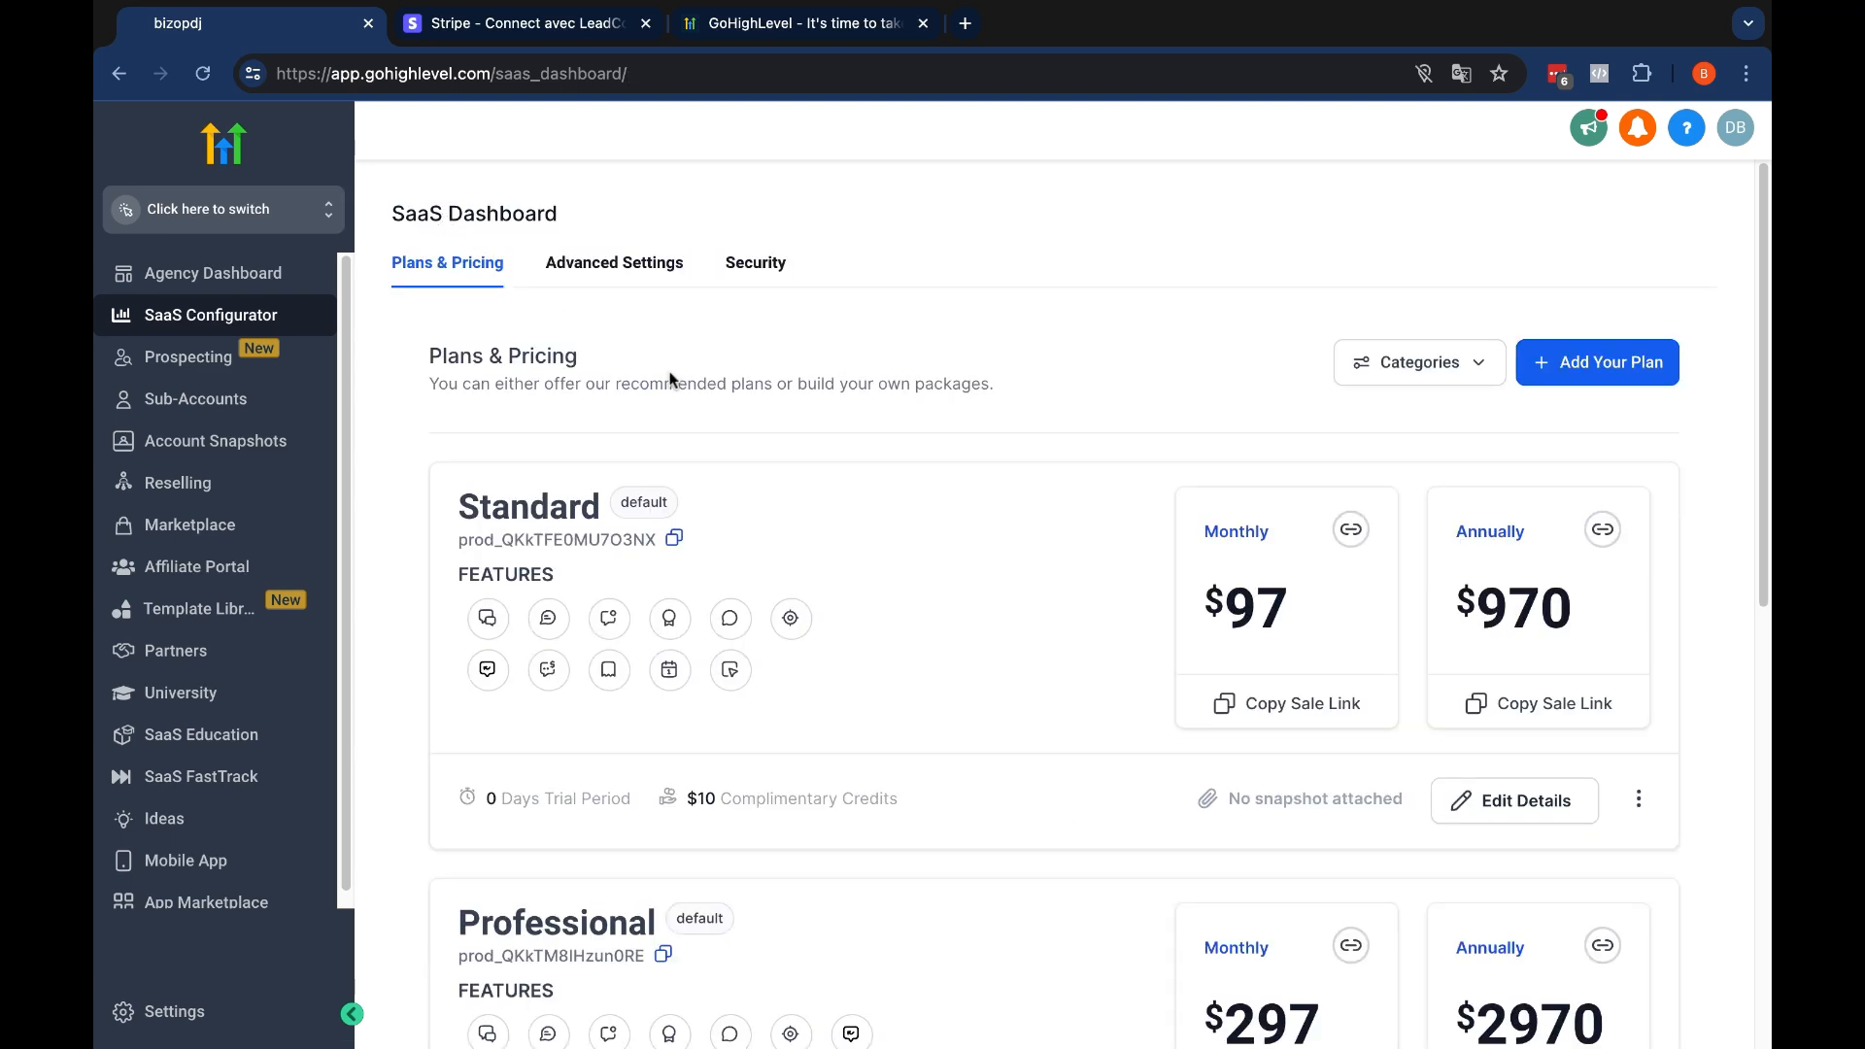
pyautogui.scroll(-3, 672, 379)
pyautogui.scroll(-1, 699, 401)
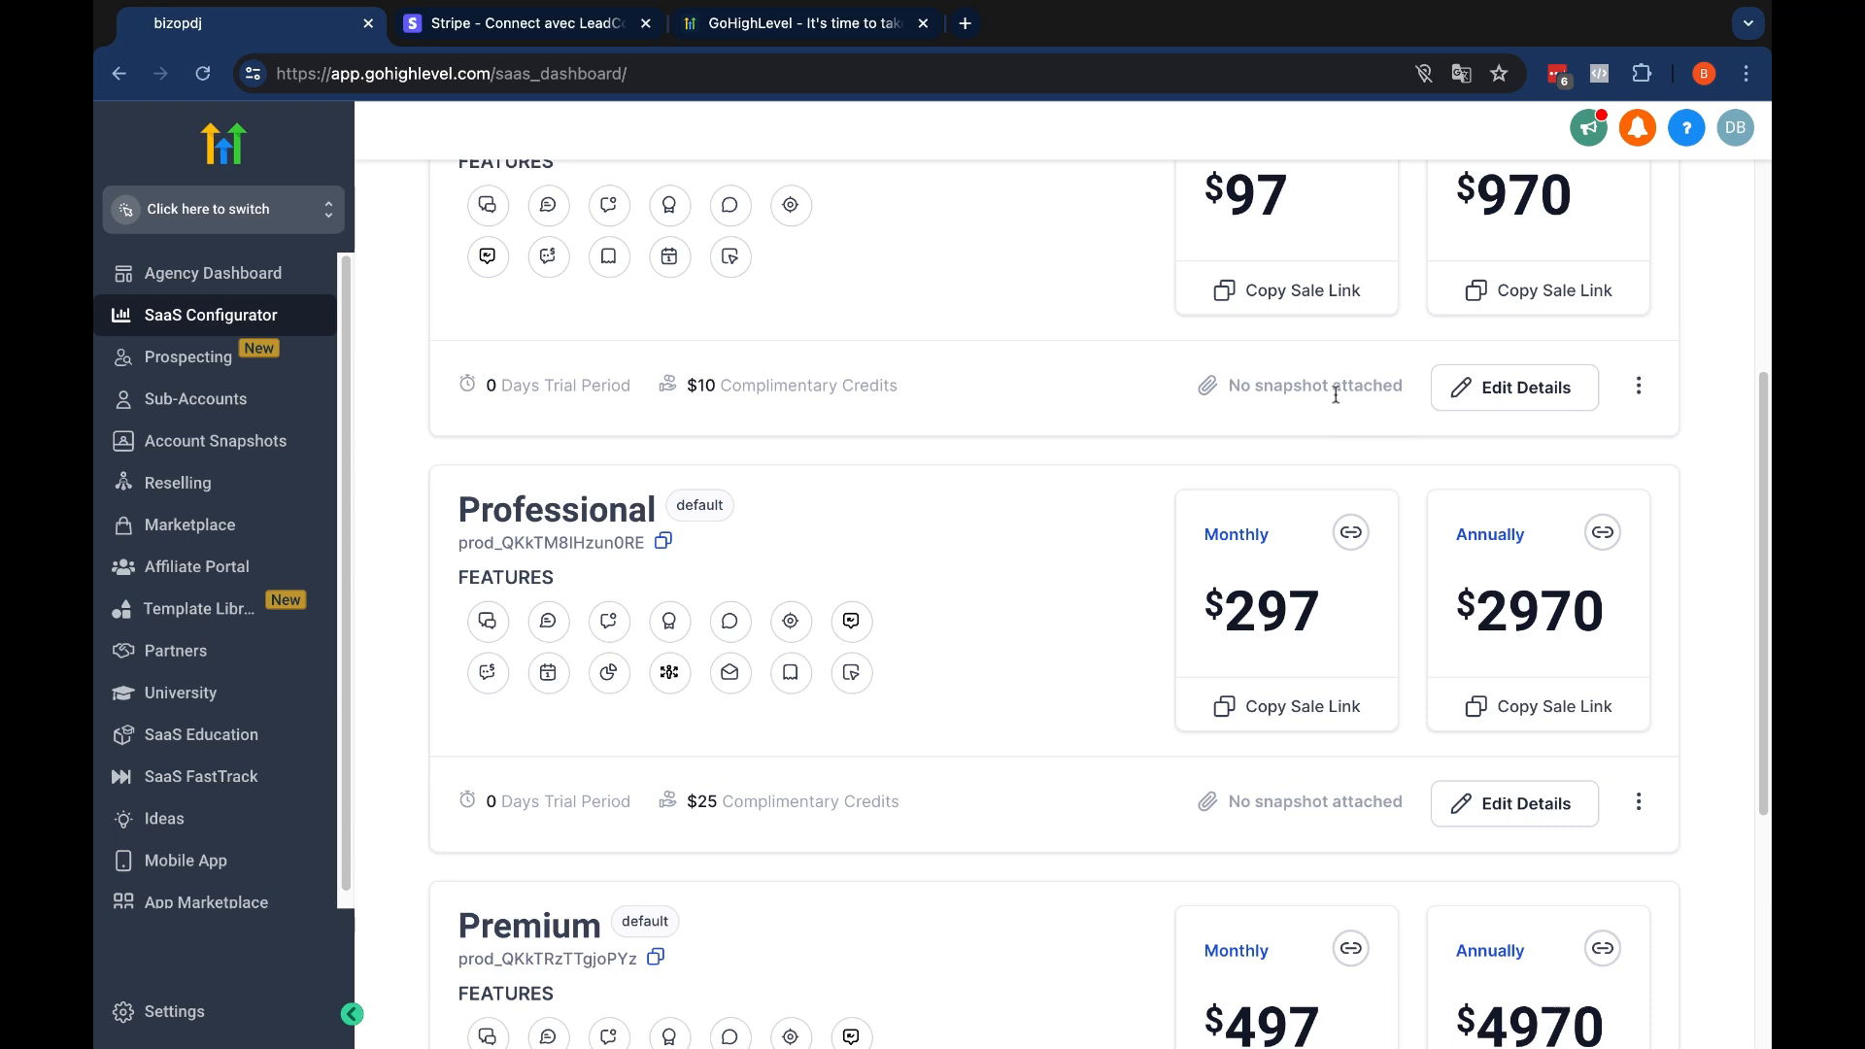
pyautogui.scroll(2, 1336, 395)
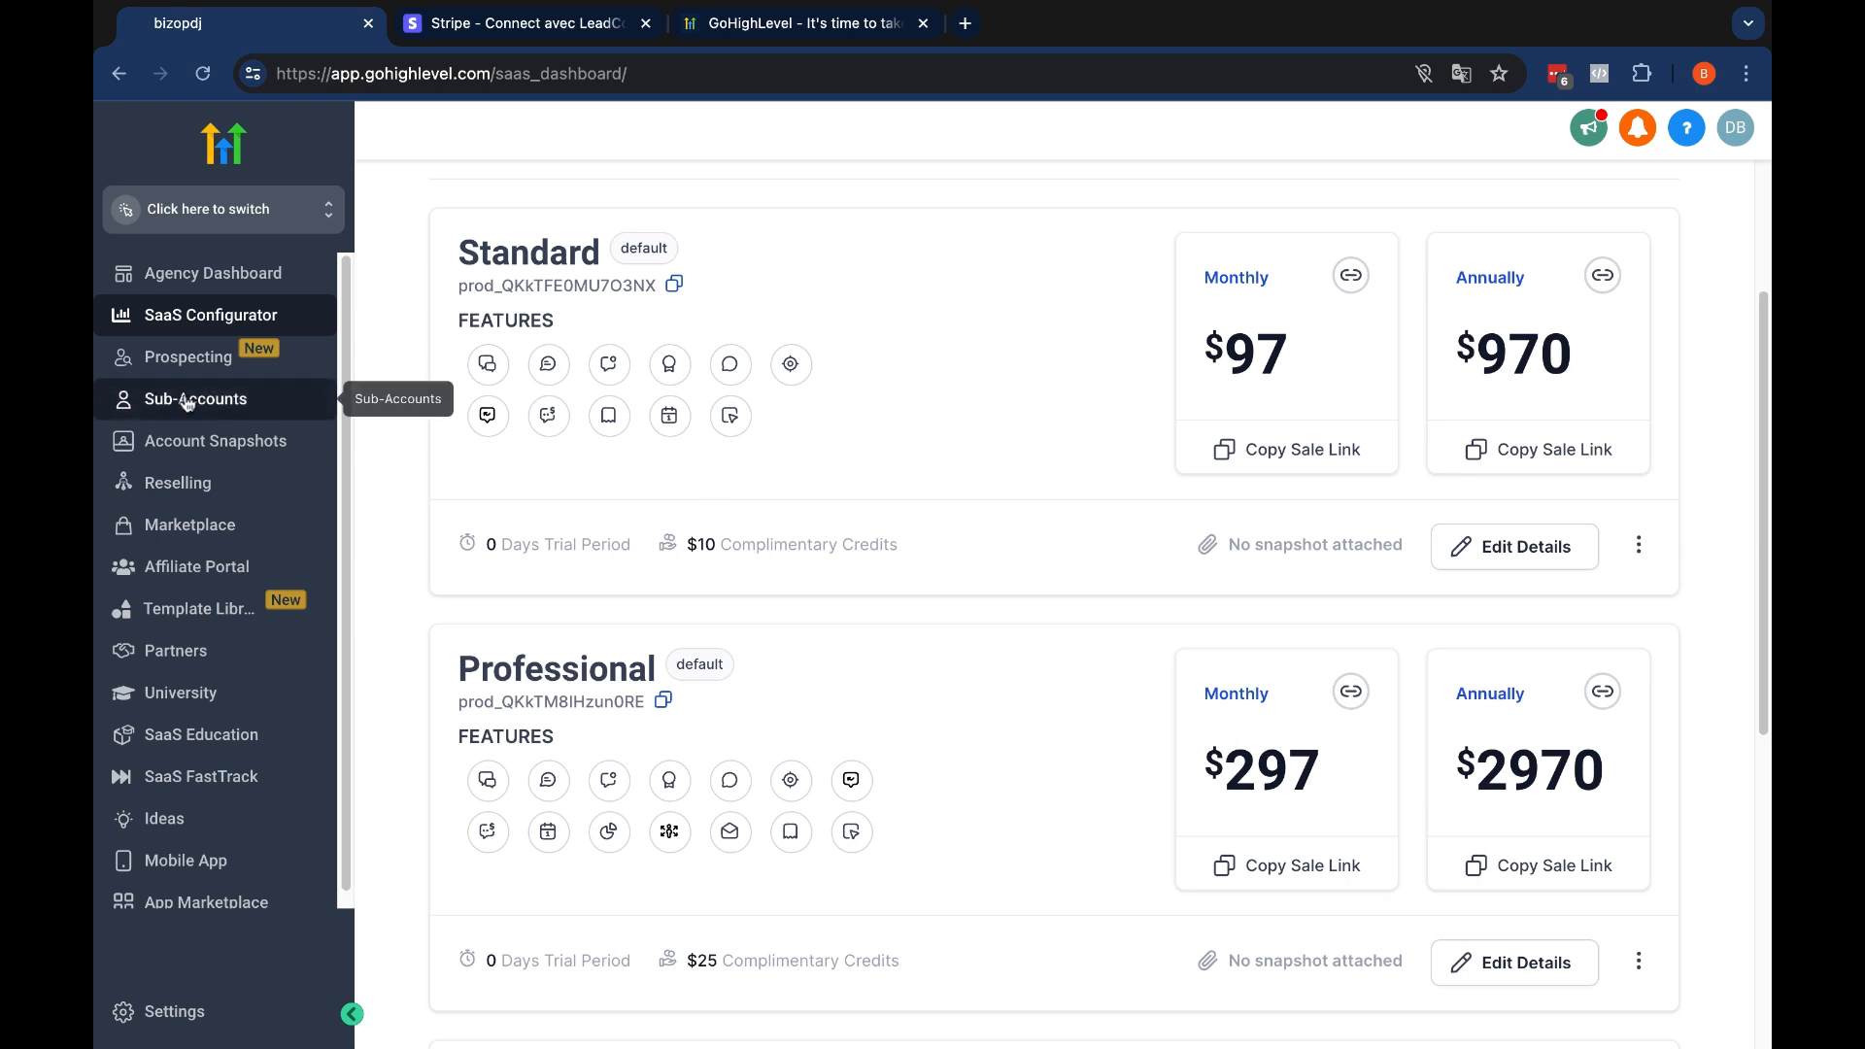
# Open the agency's sub-accounts list and review the listed client accounts
pyautogui.click(213, 409)
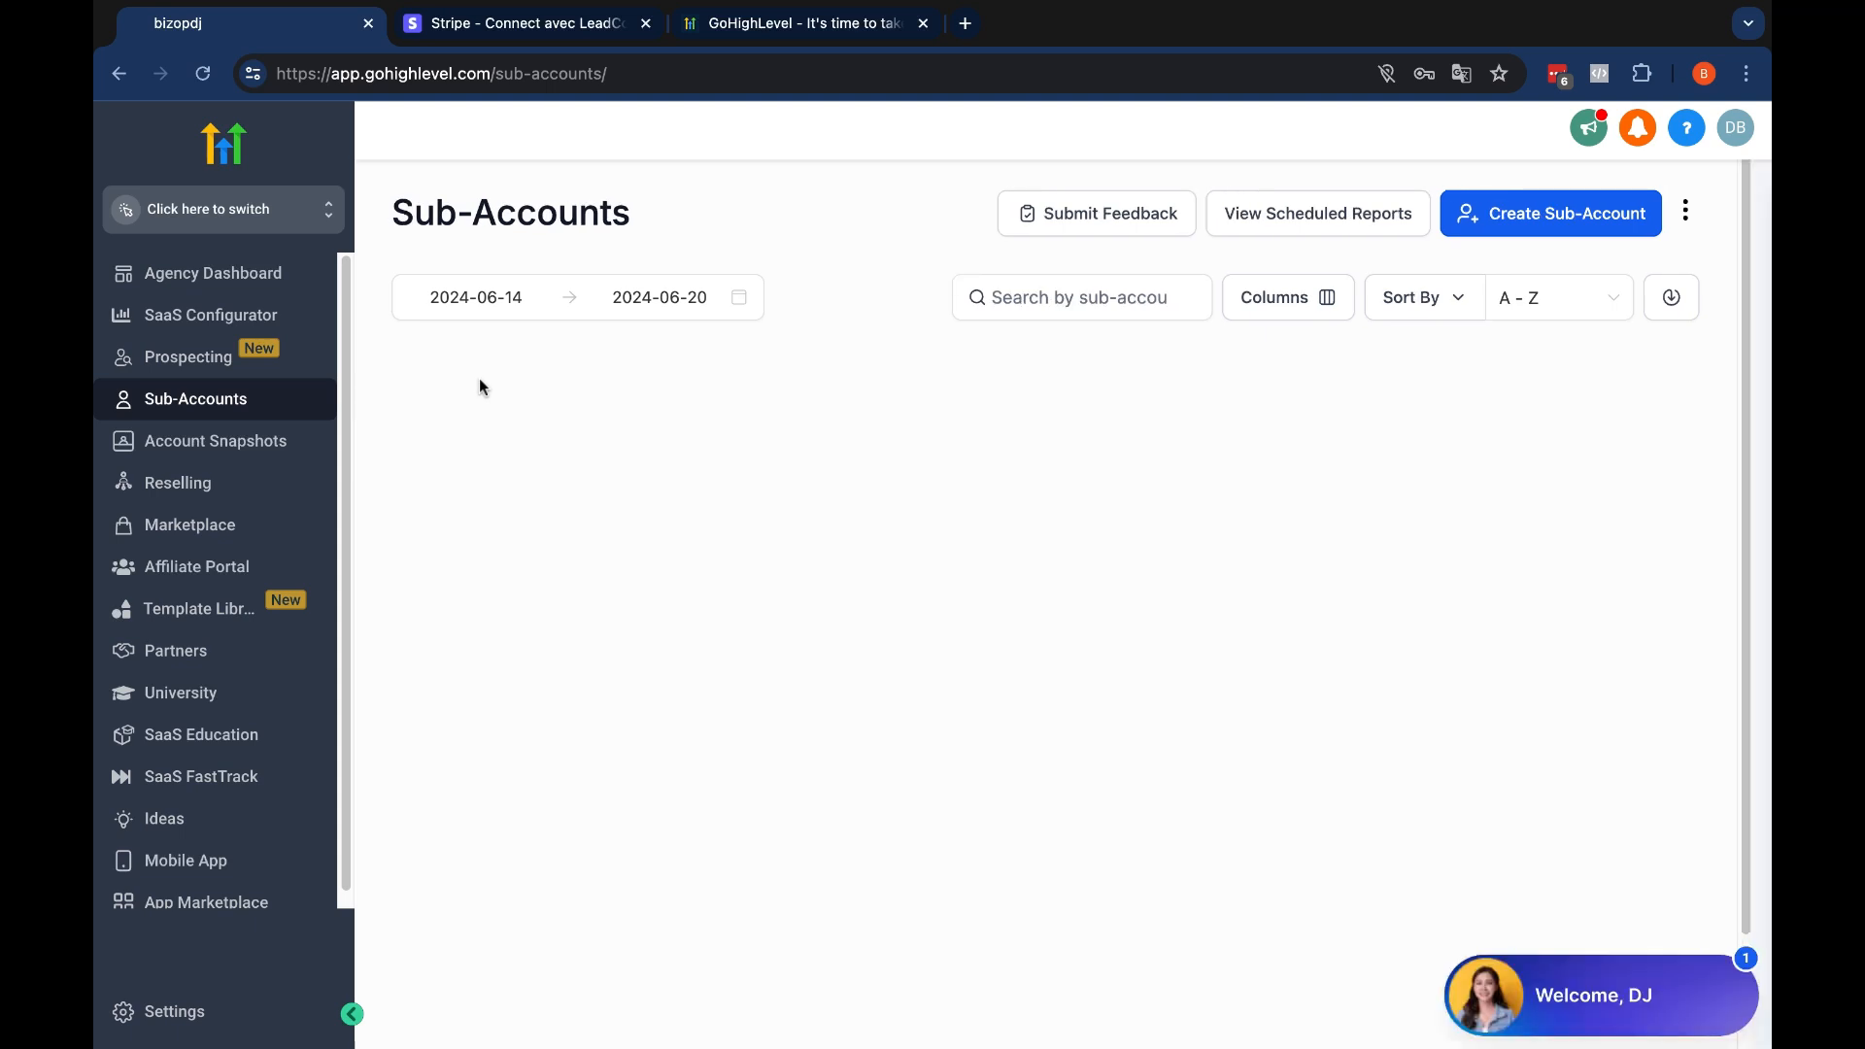
pyautogui.scroll(-1, 736, 513)
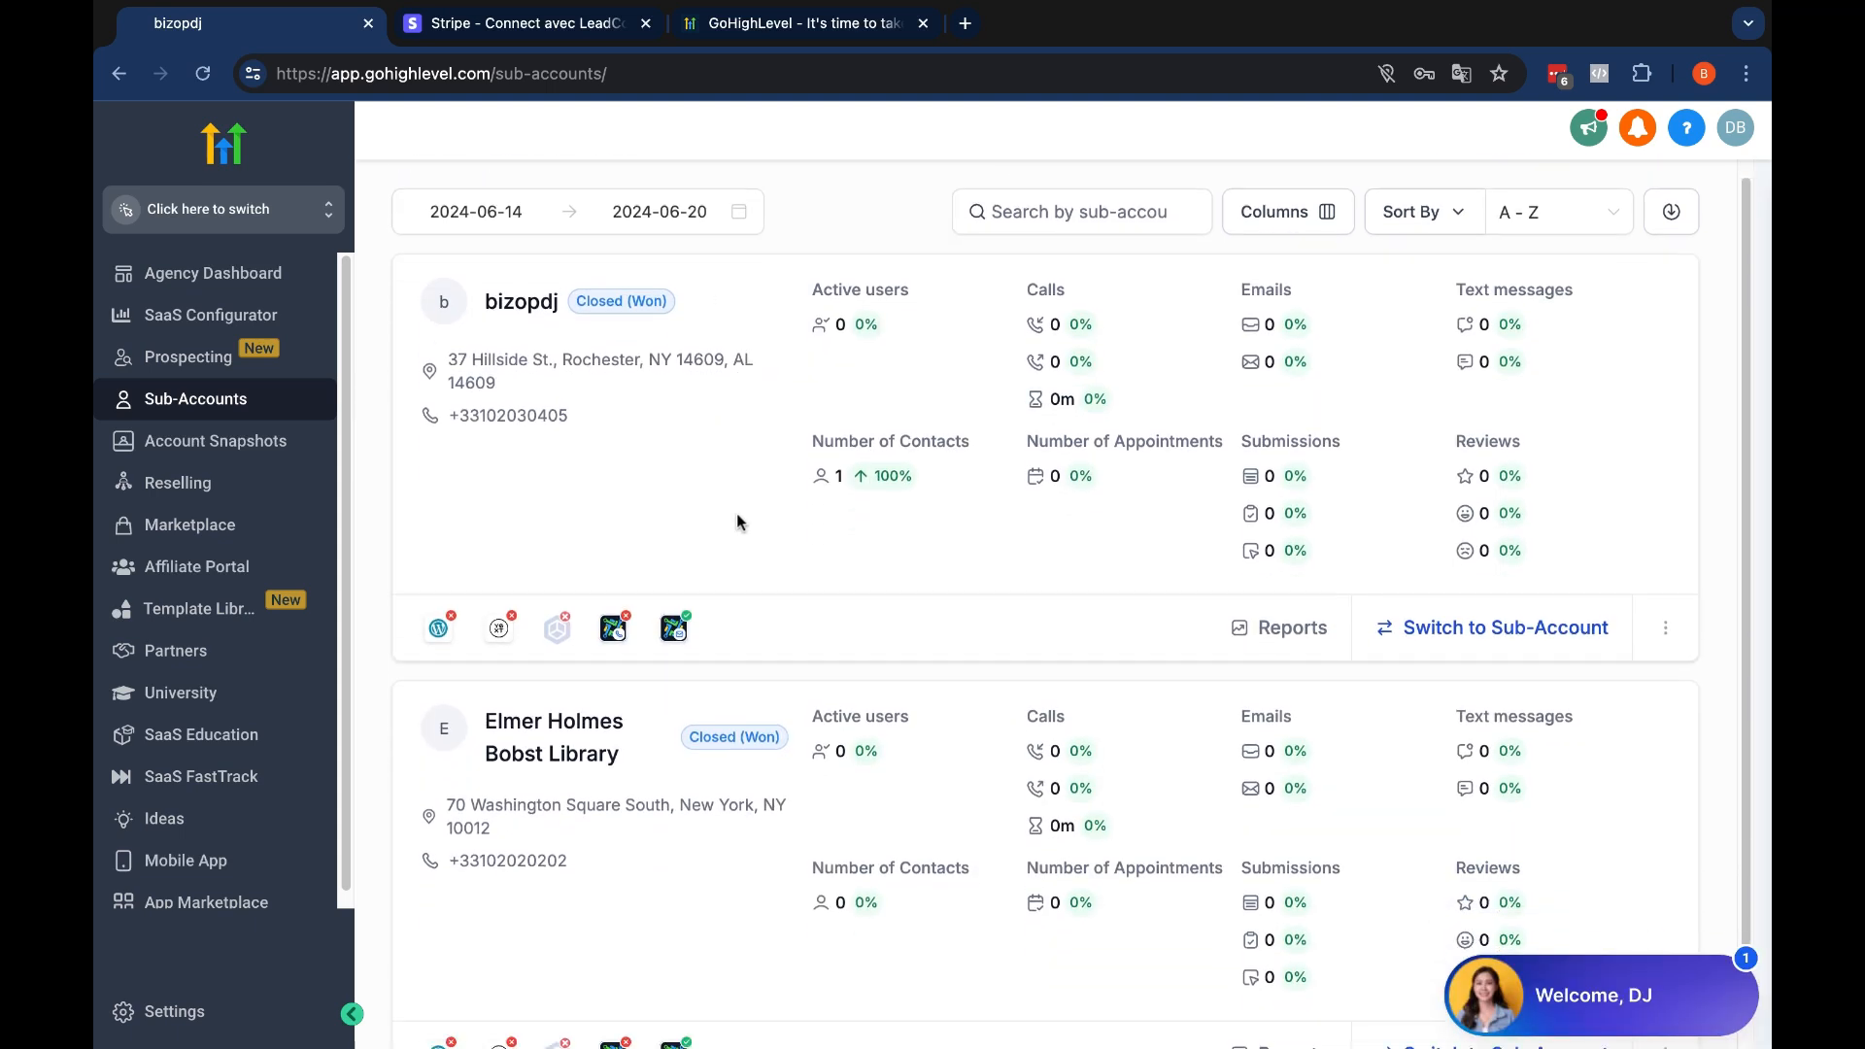
pyautogui.scroll(1, 737, 512)
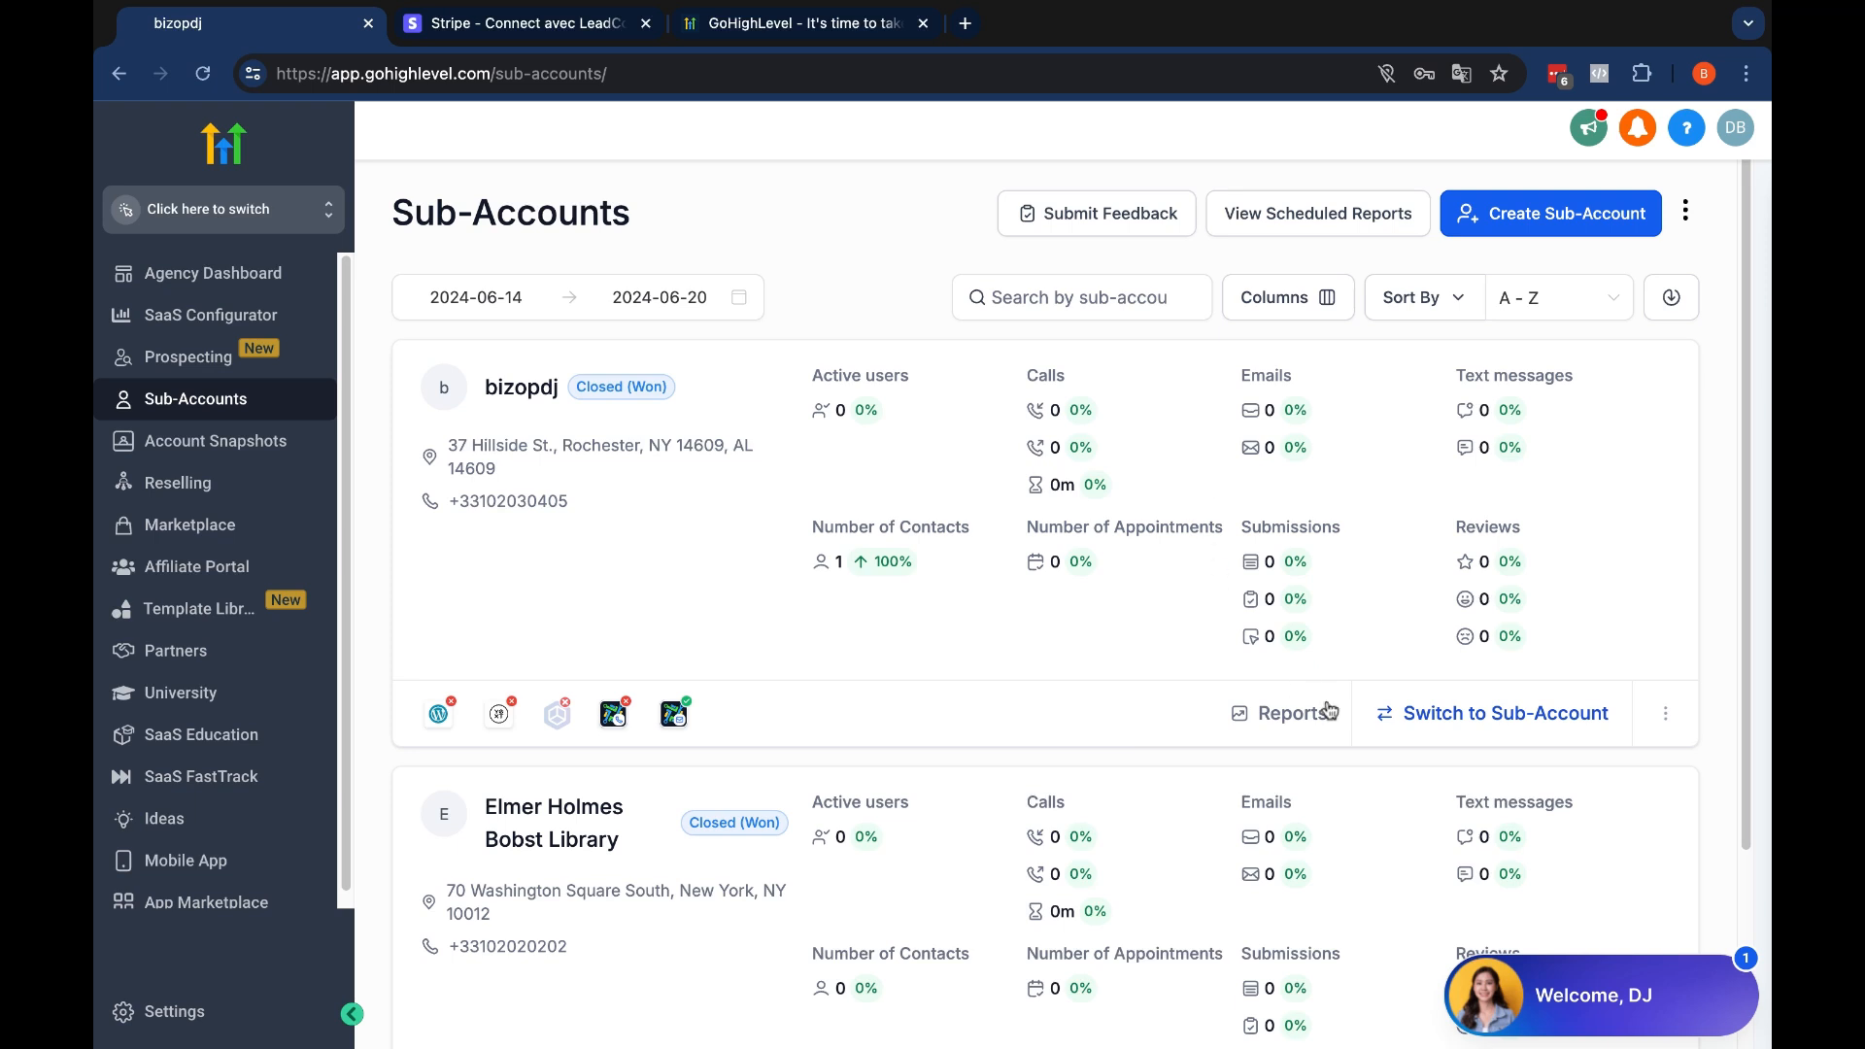
# Switch to the first listed sub-account, view its automation workflows, and return to the agency view
pyautogui.click(1494, 717)
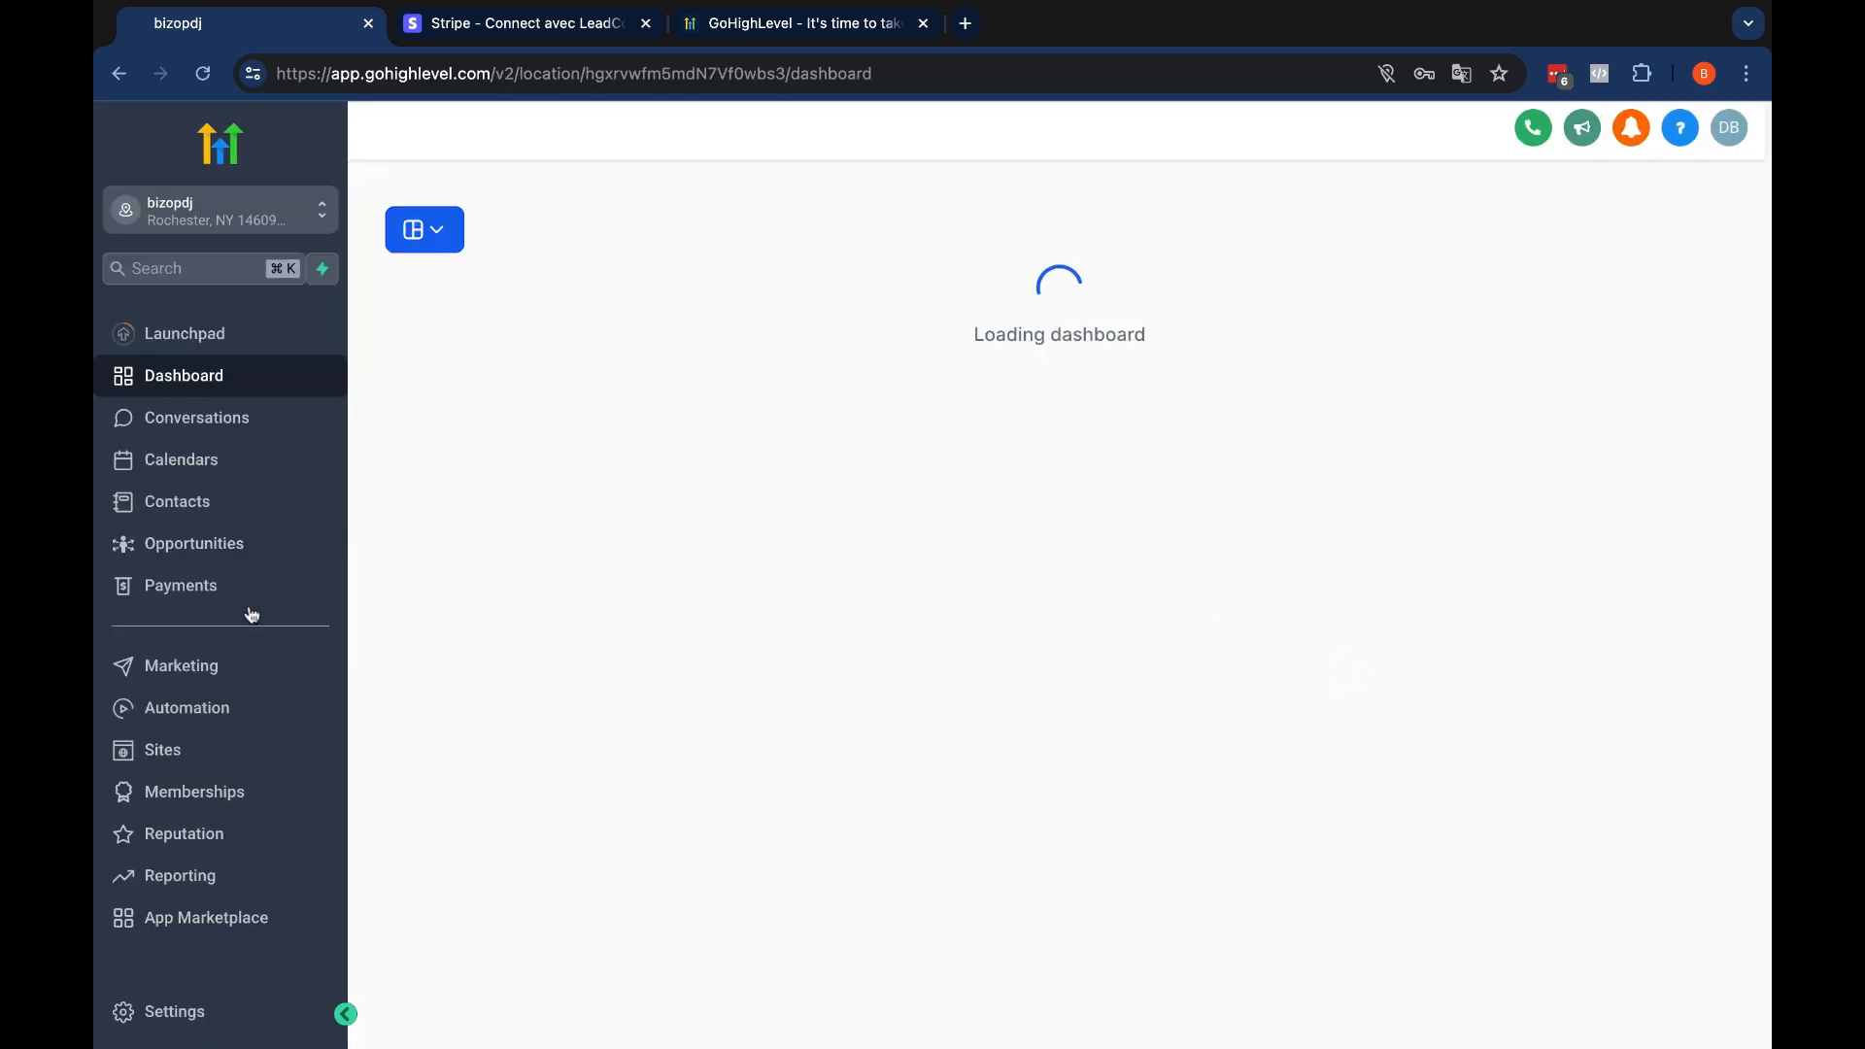
pyautogui.click(194, 714)
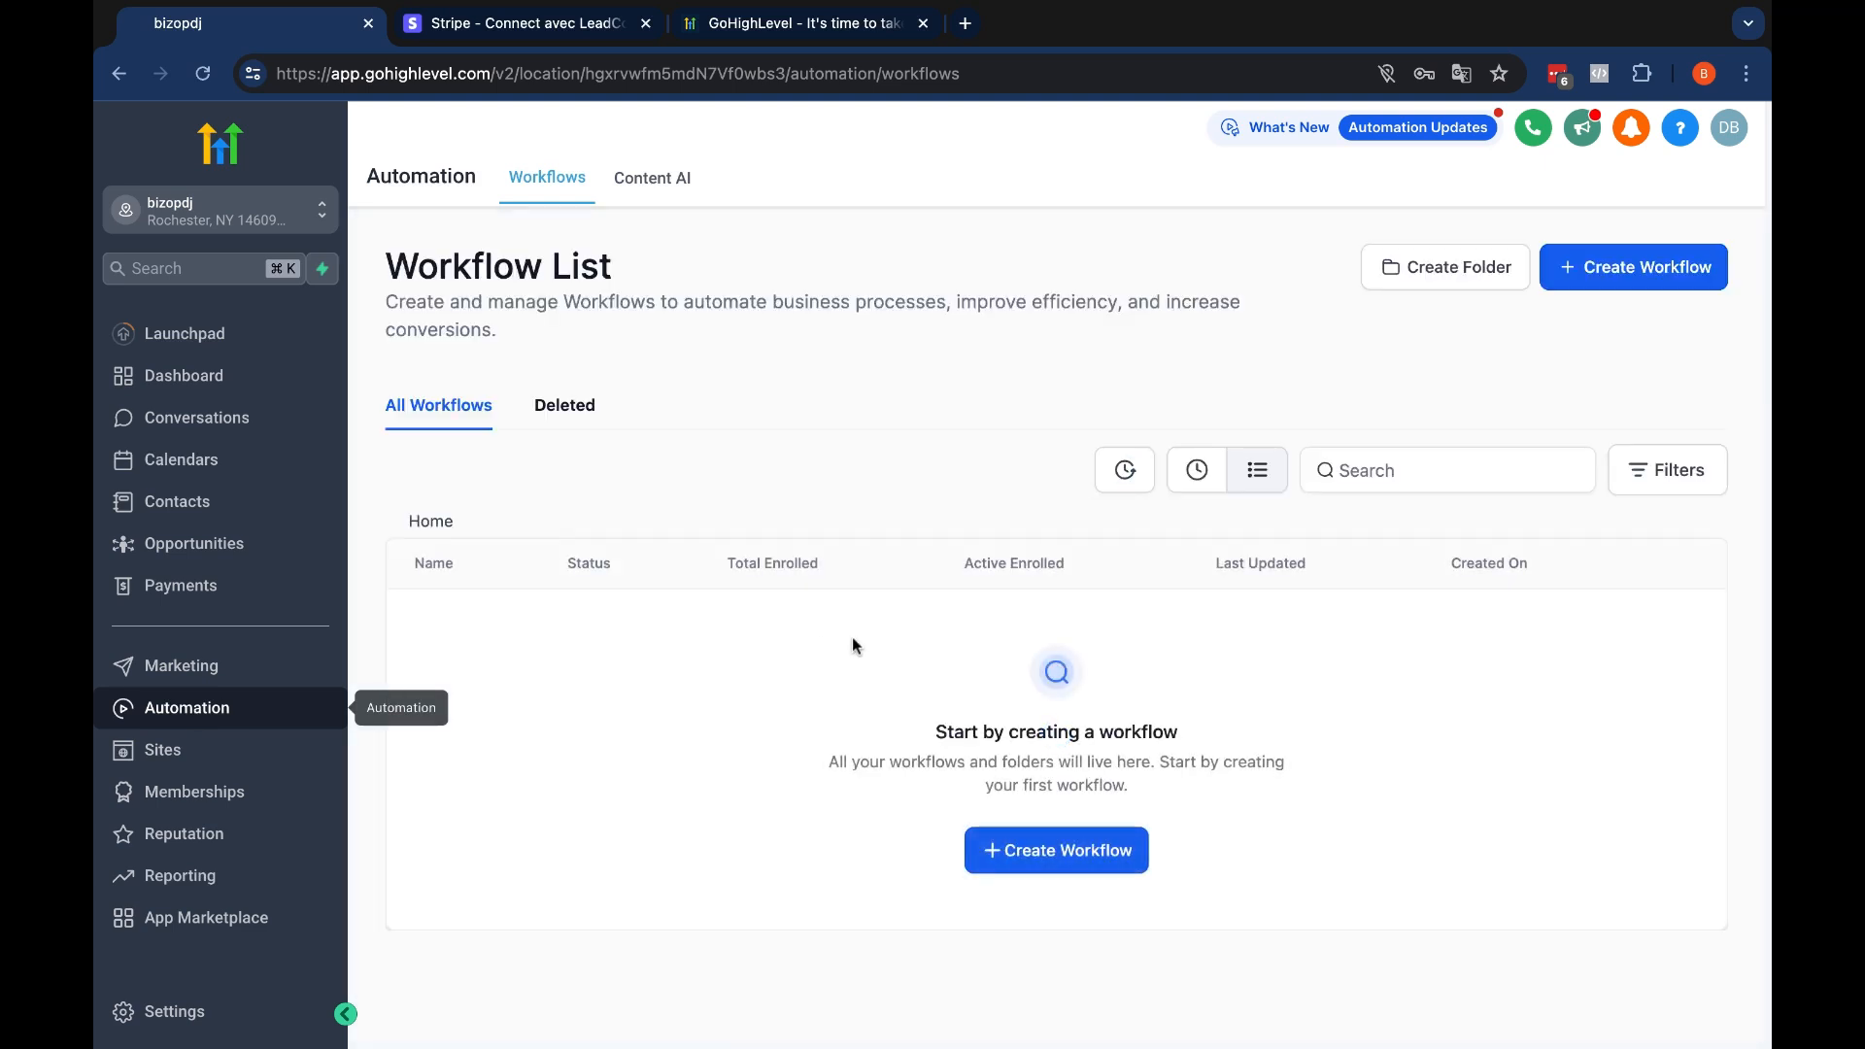
pyautogui.click(253, 227)
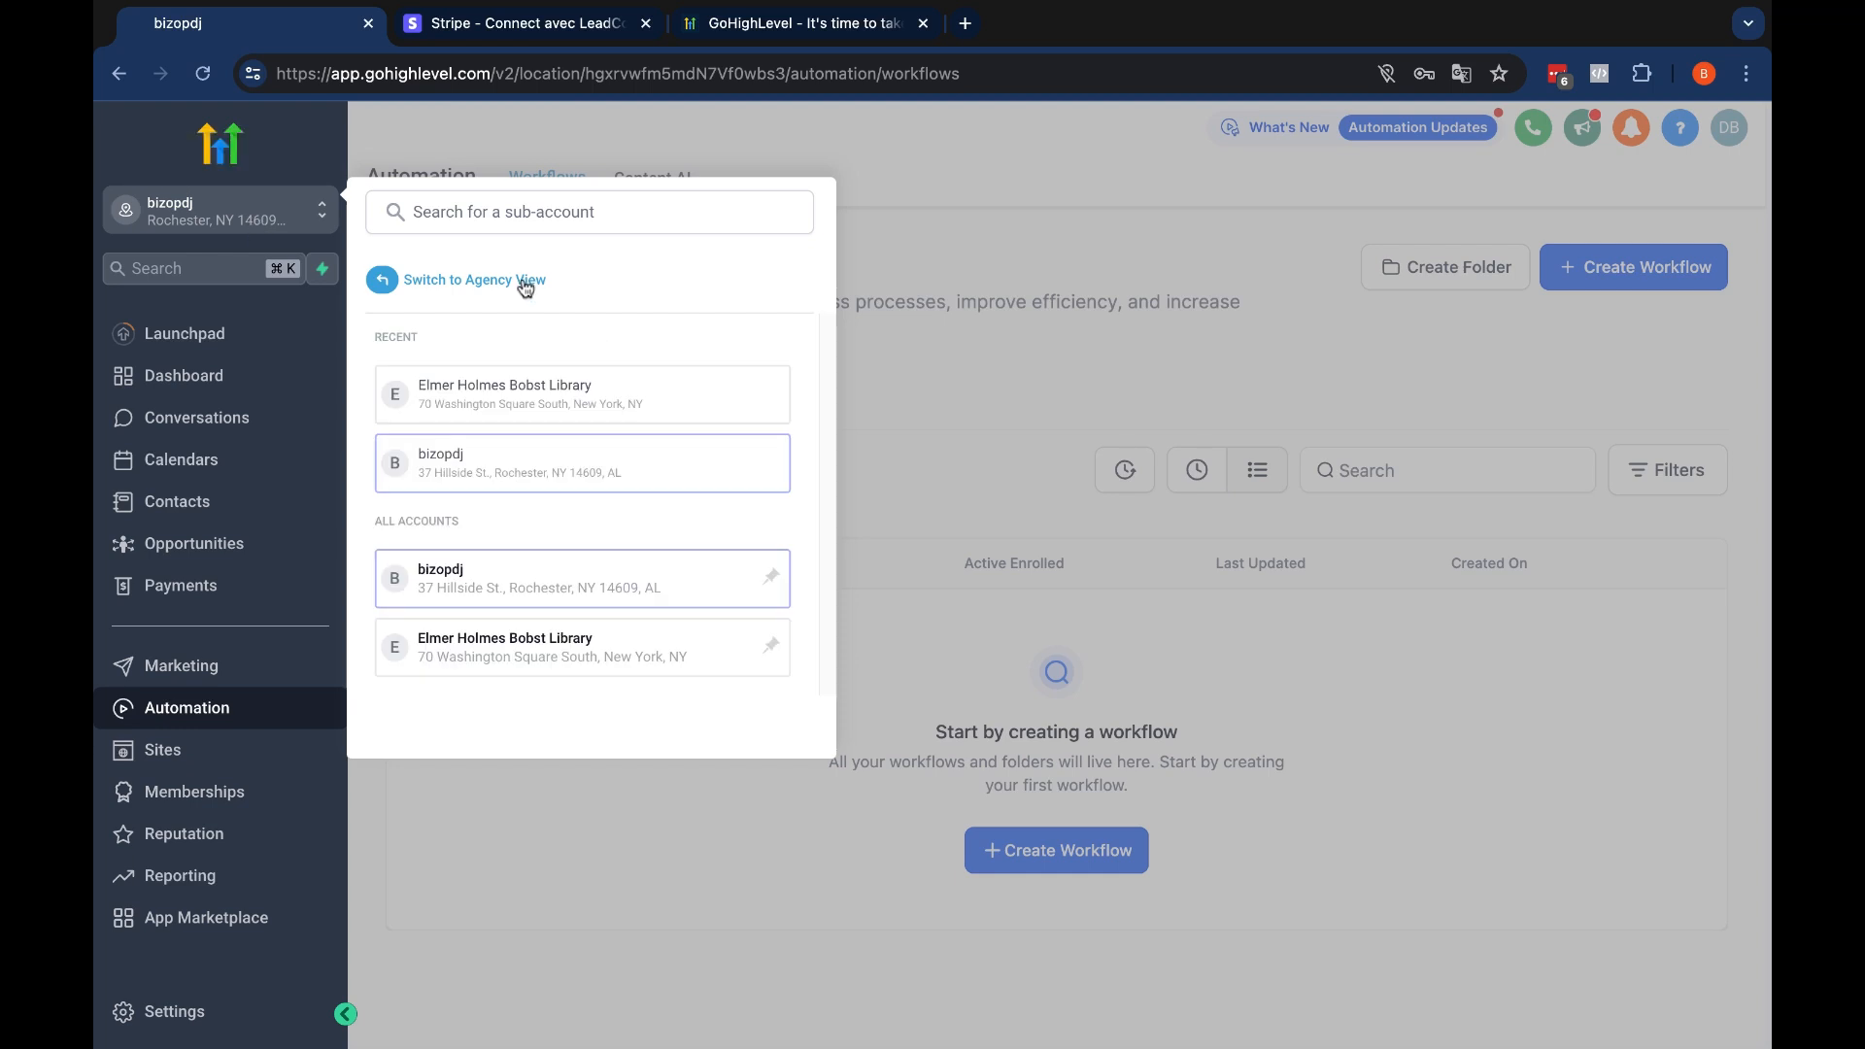
pyautogui.click(526, 287)
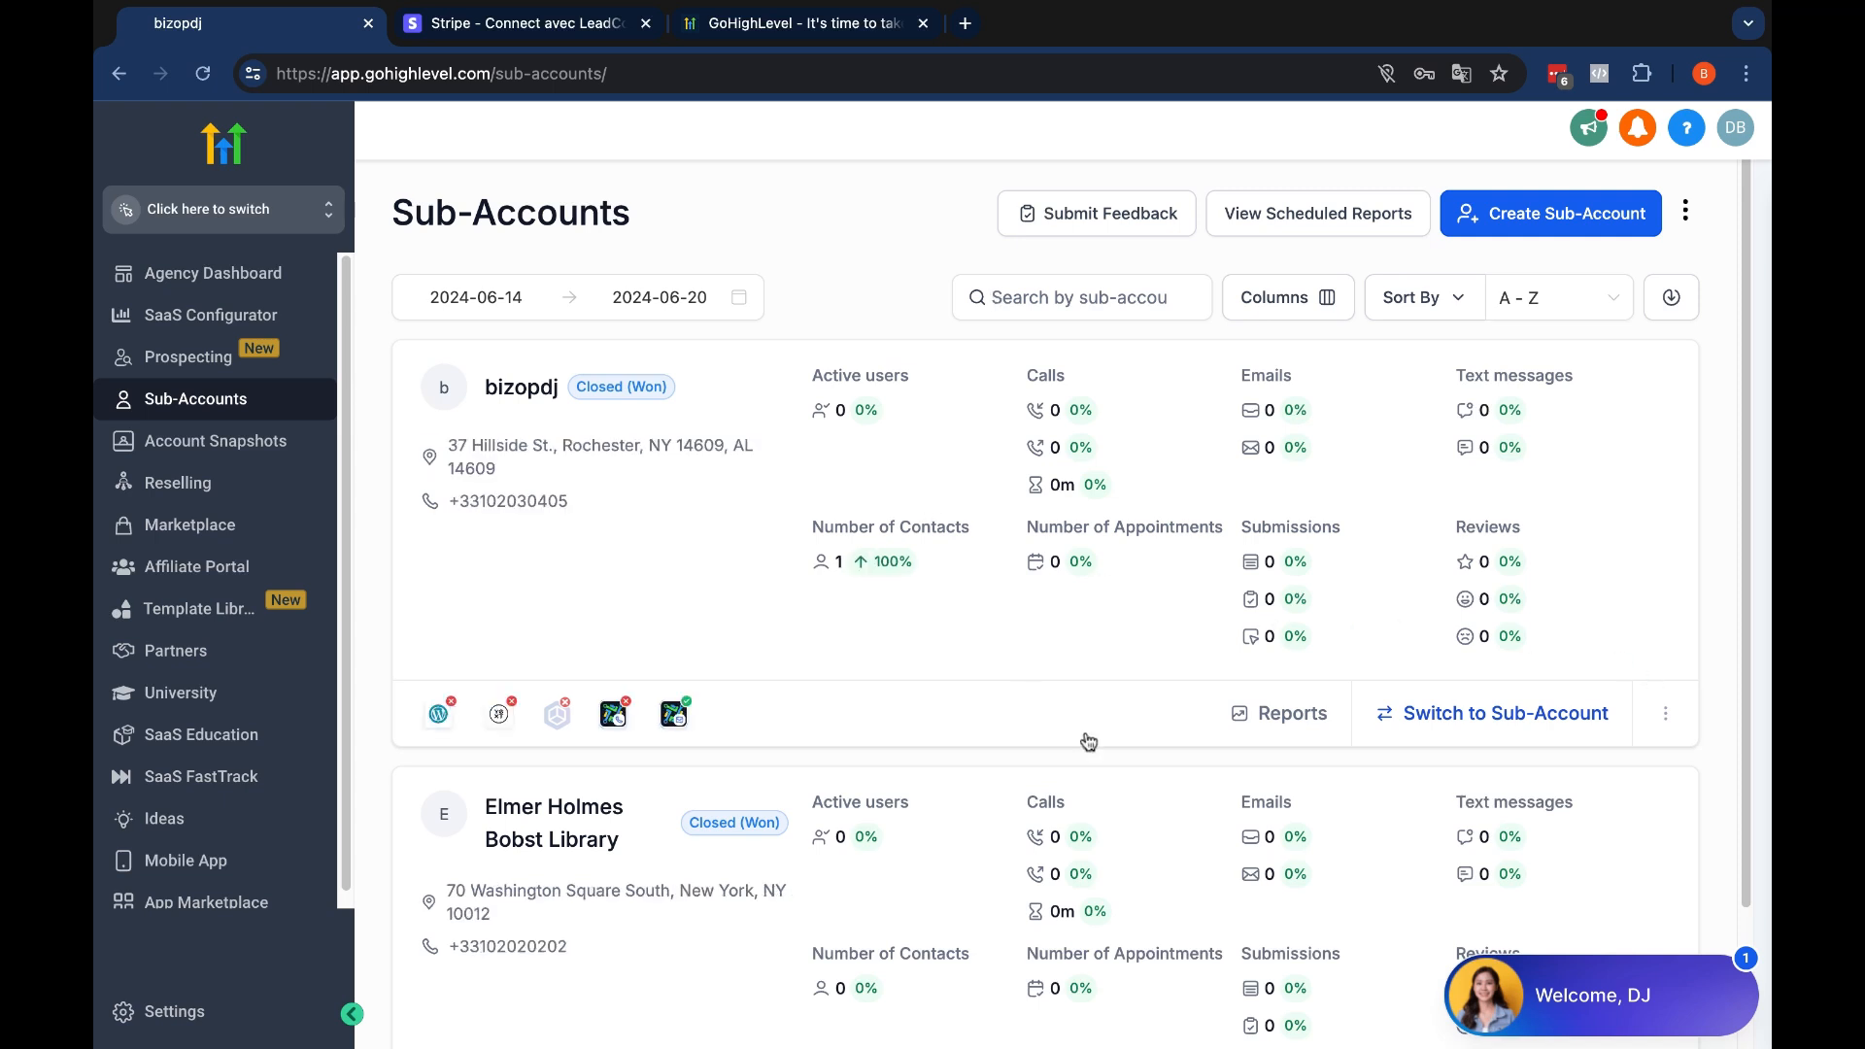
# View the first sub-account's client payment details request and its agency-level statistics dashboard
pyautogui.click(1666, 715)
pyautogui.click(1632, 673)
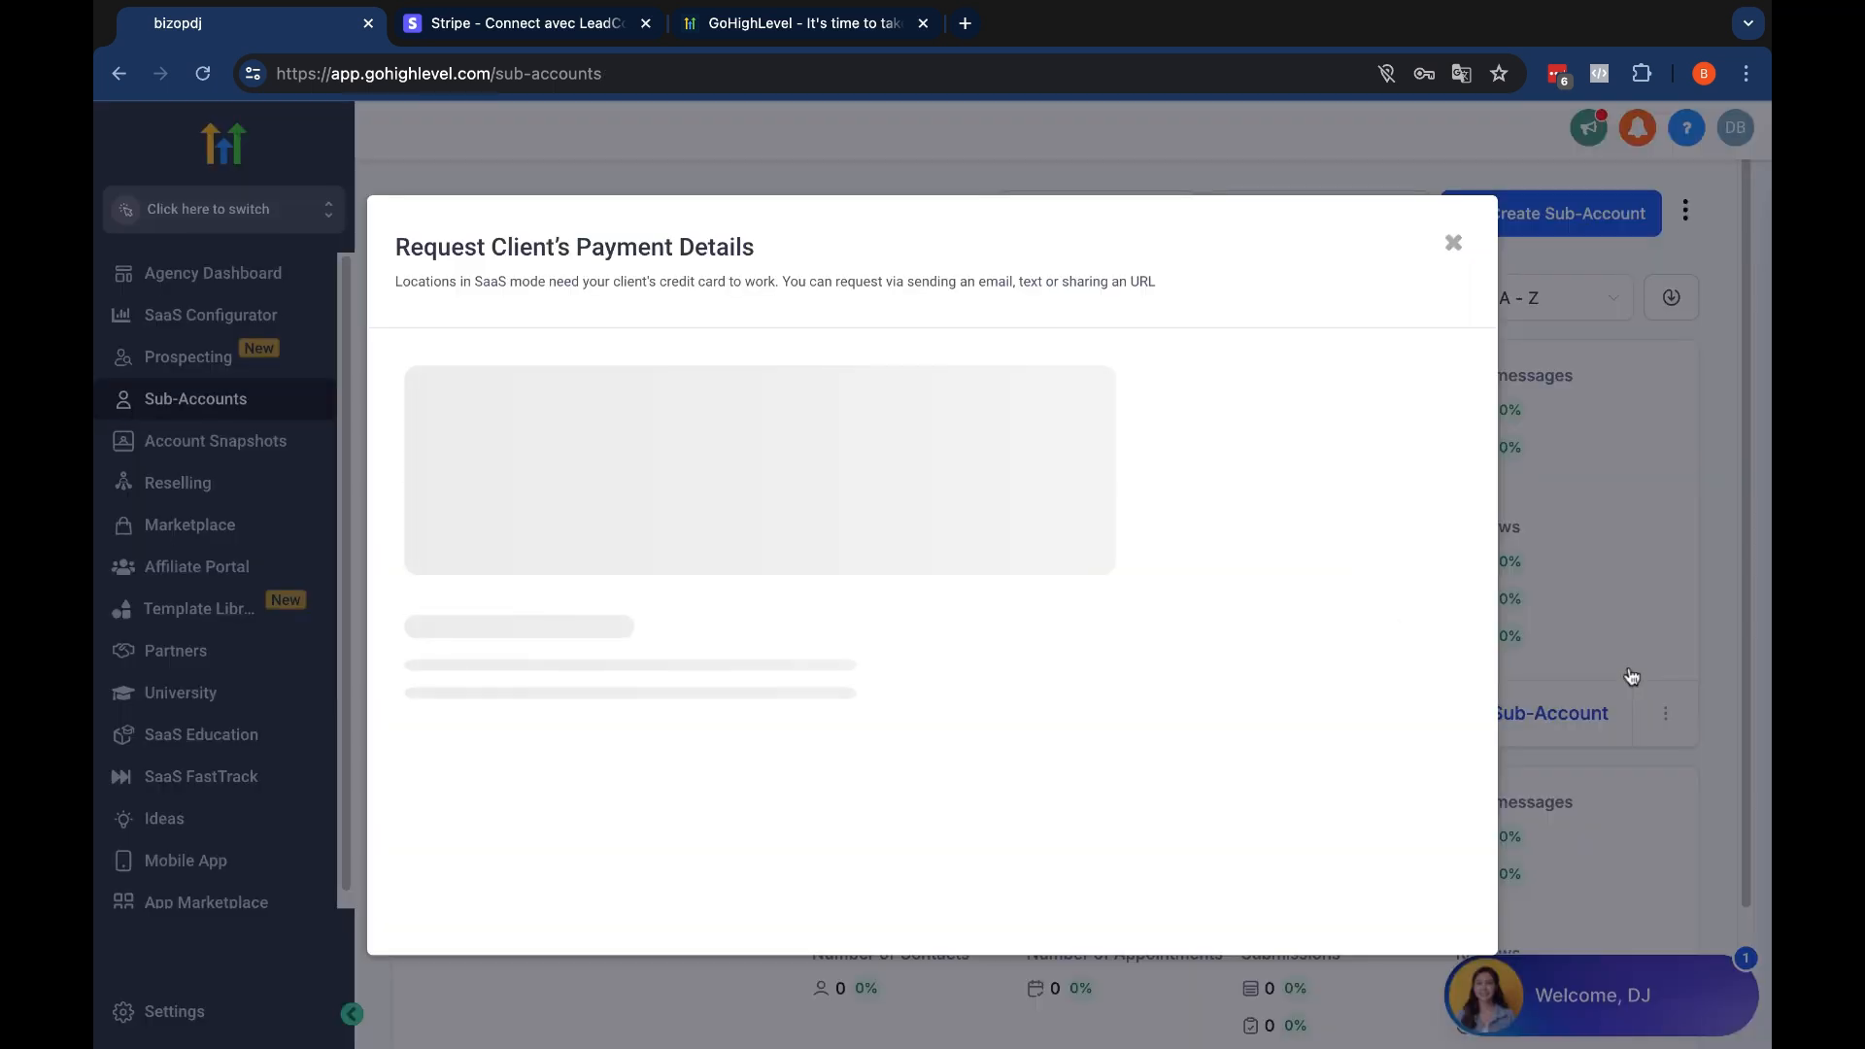
pyautogui.click(891, 630)
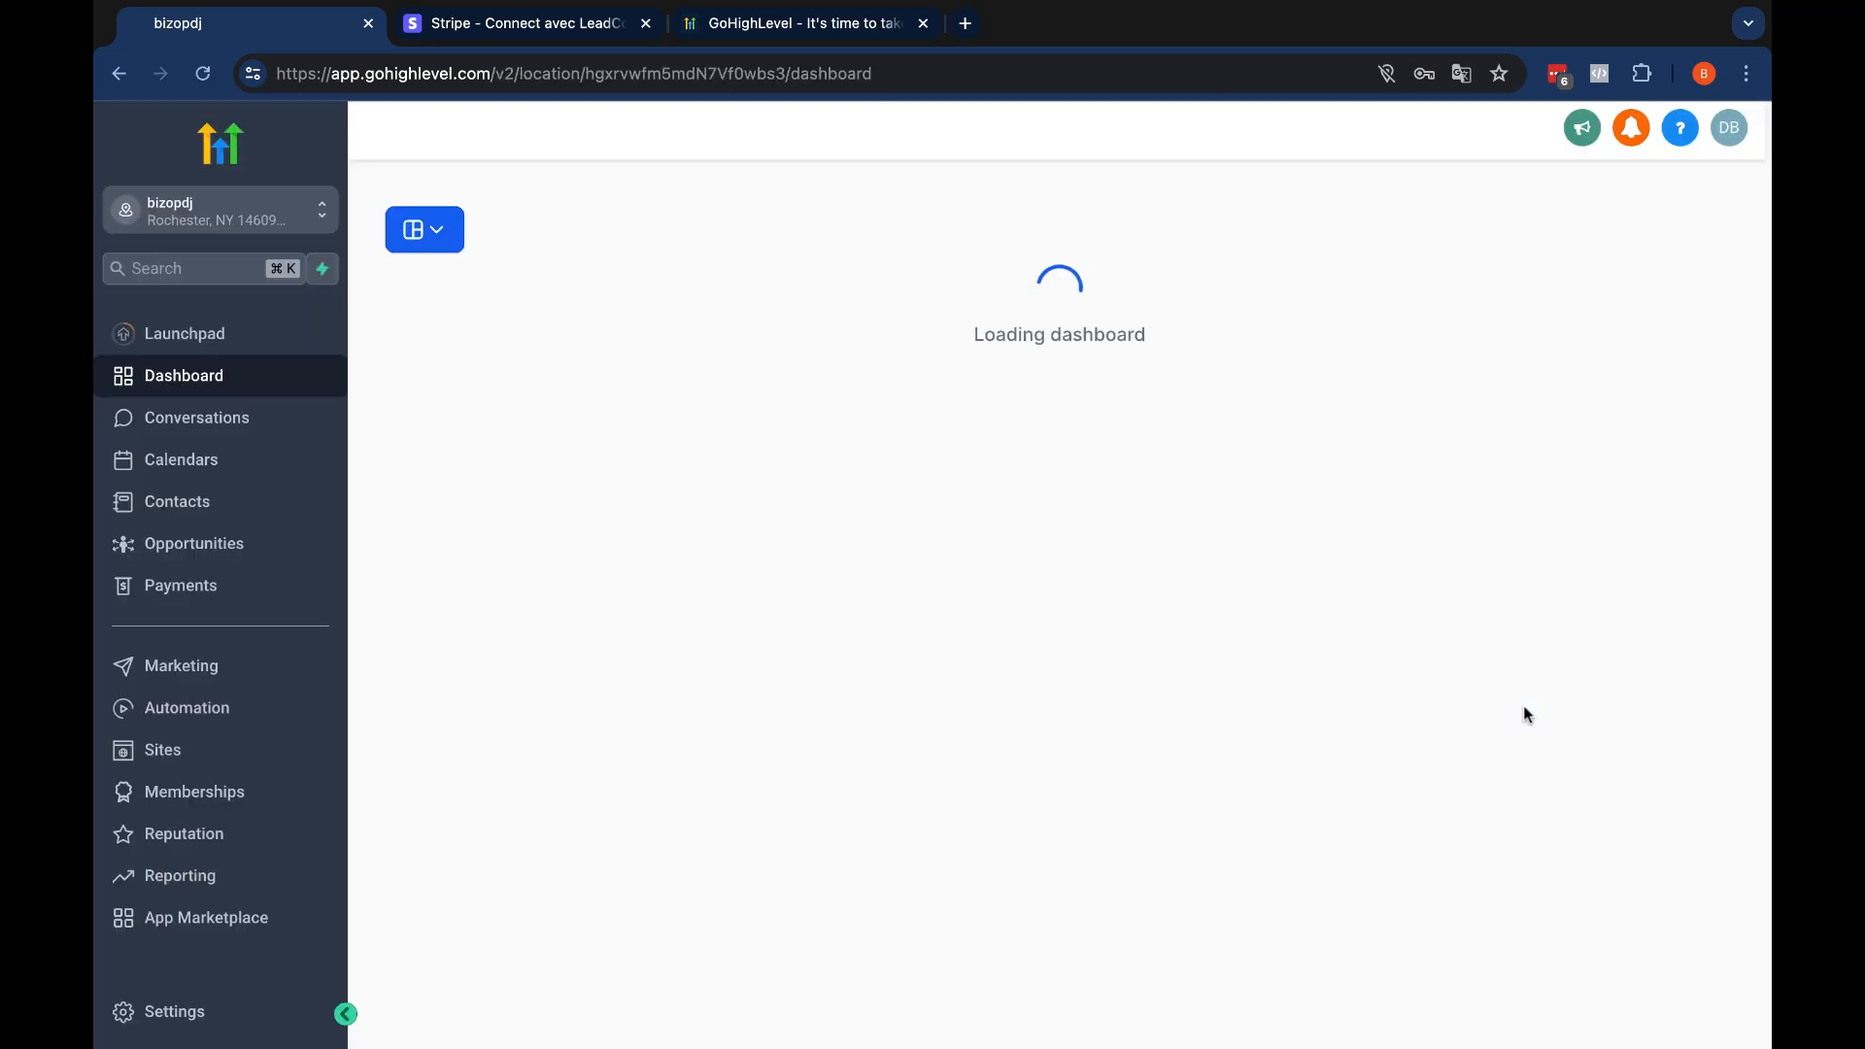
pyautogui.click(118, 73)
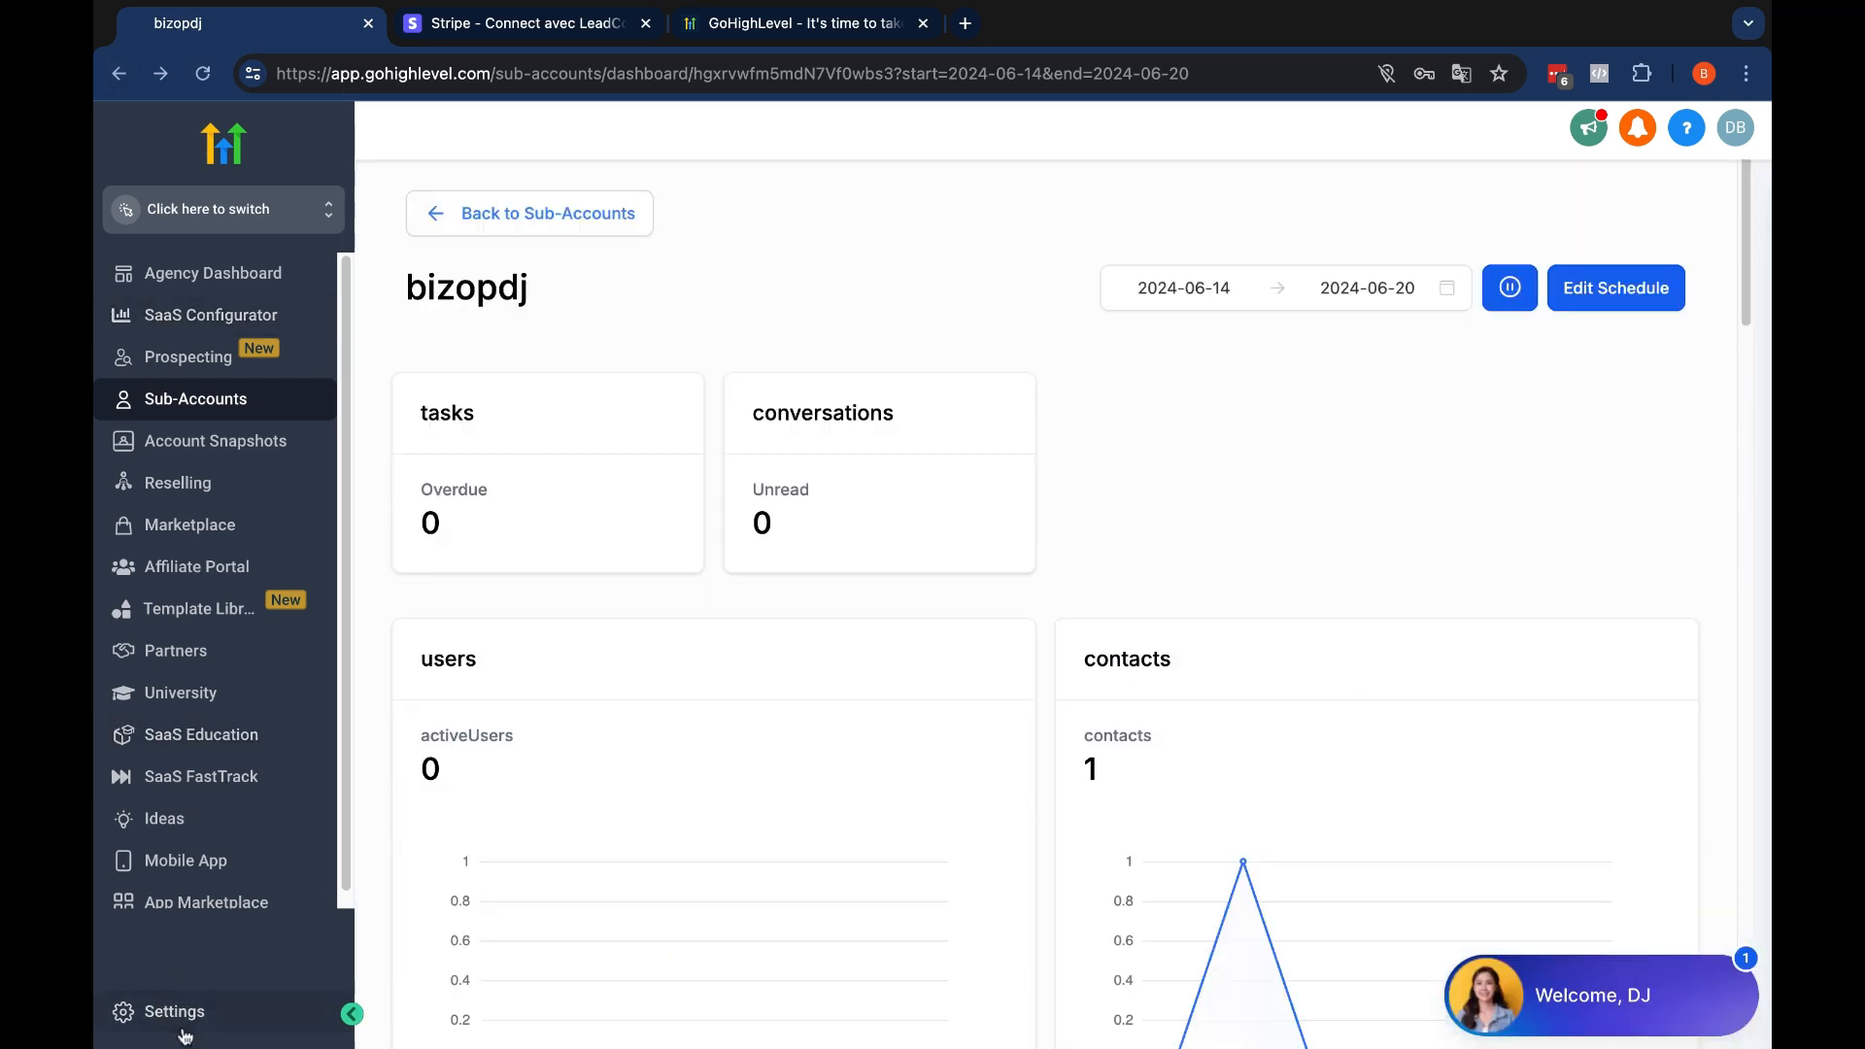
# Open the agency's team settings, view the new employee form, and close it without adding anyone
pyautogui.click(187, 1029)
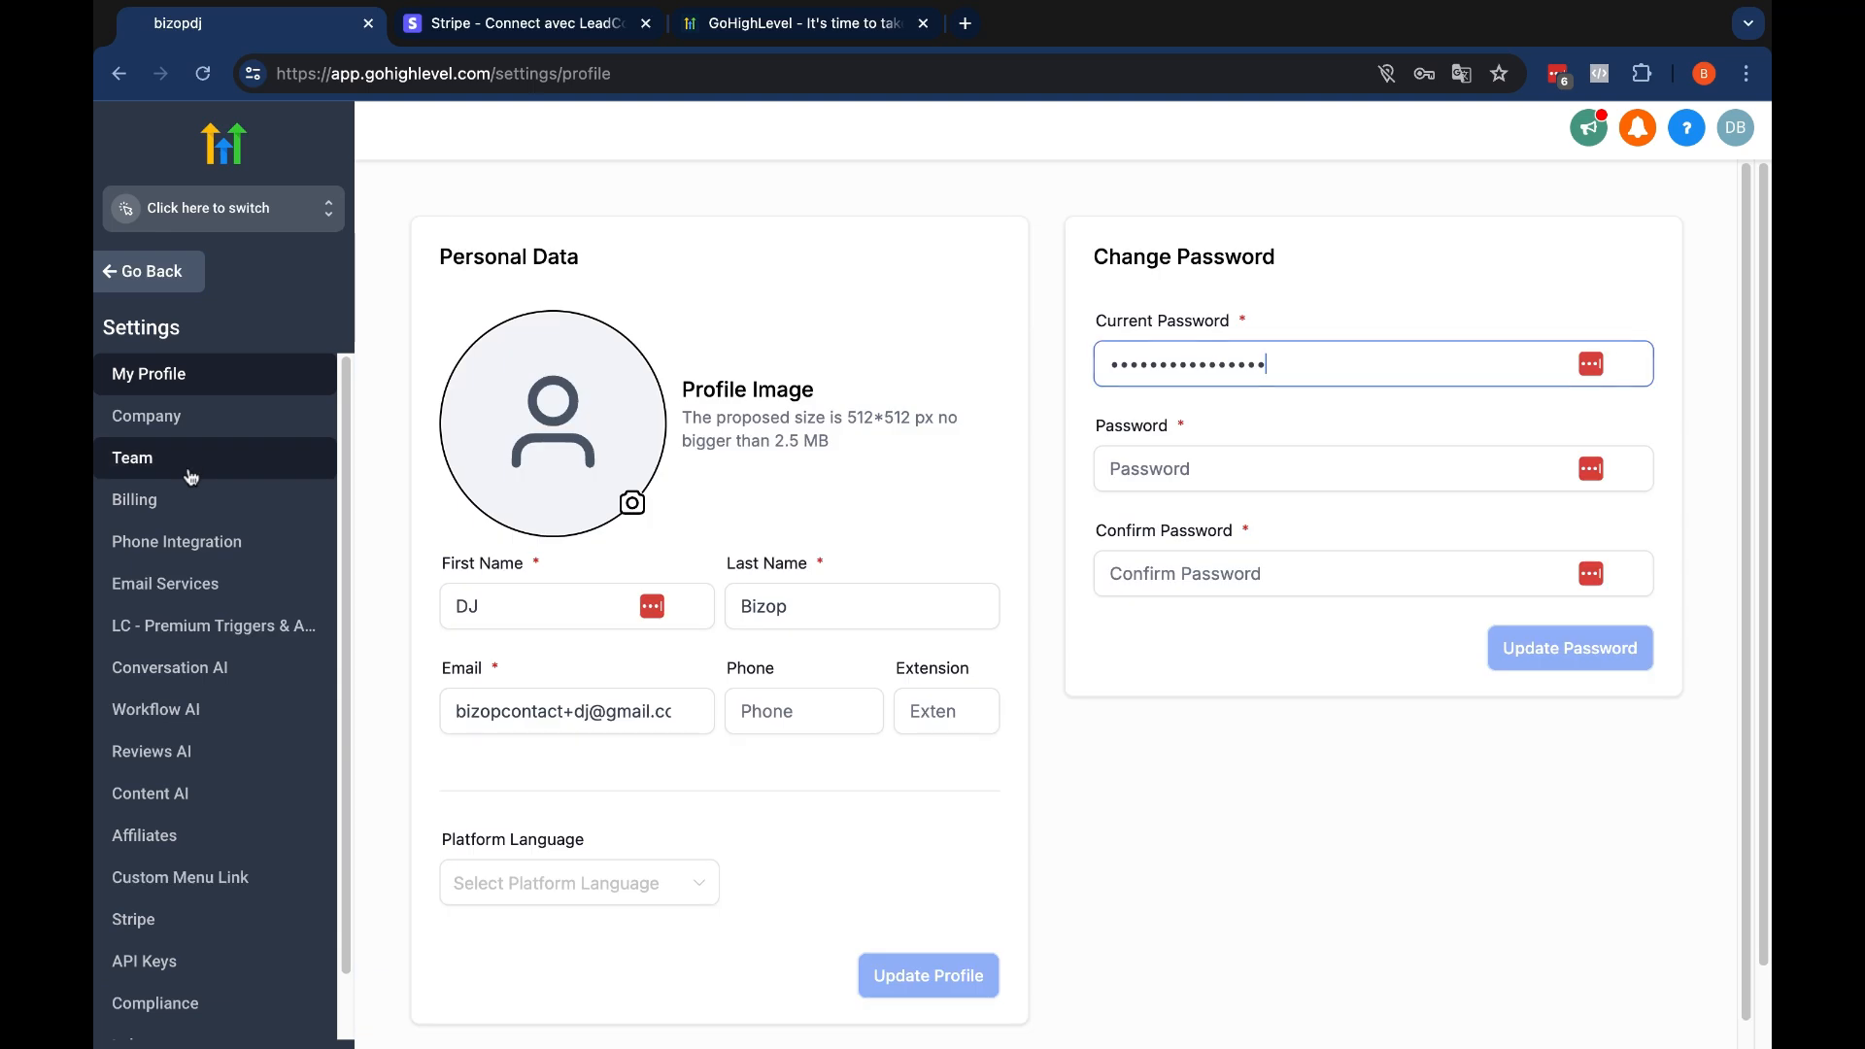
pyautogui.click(191, 476)
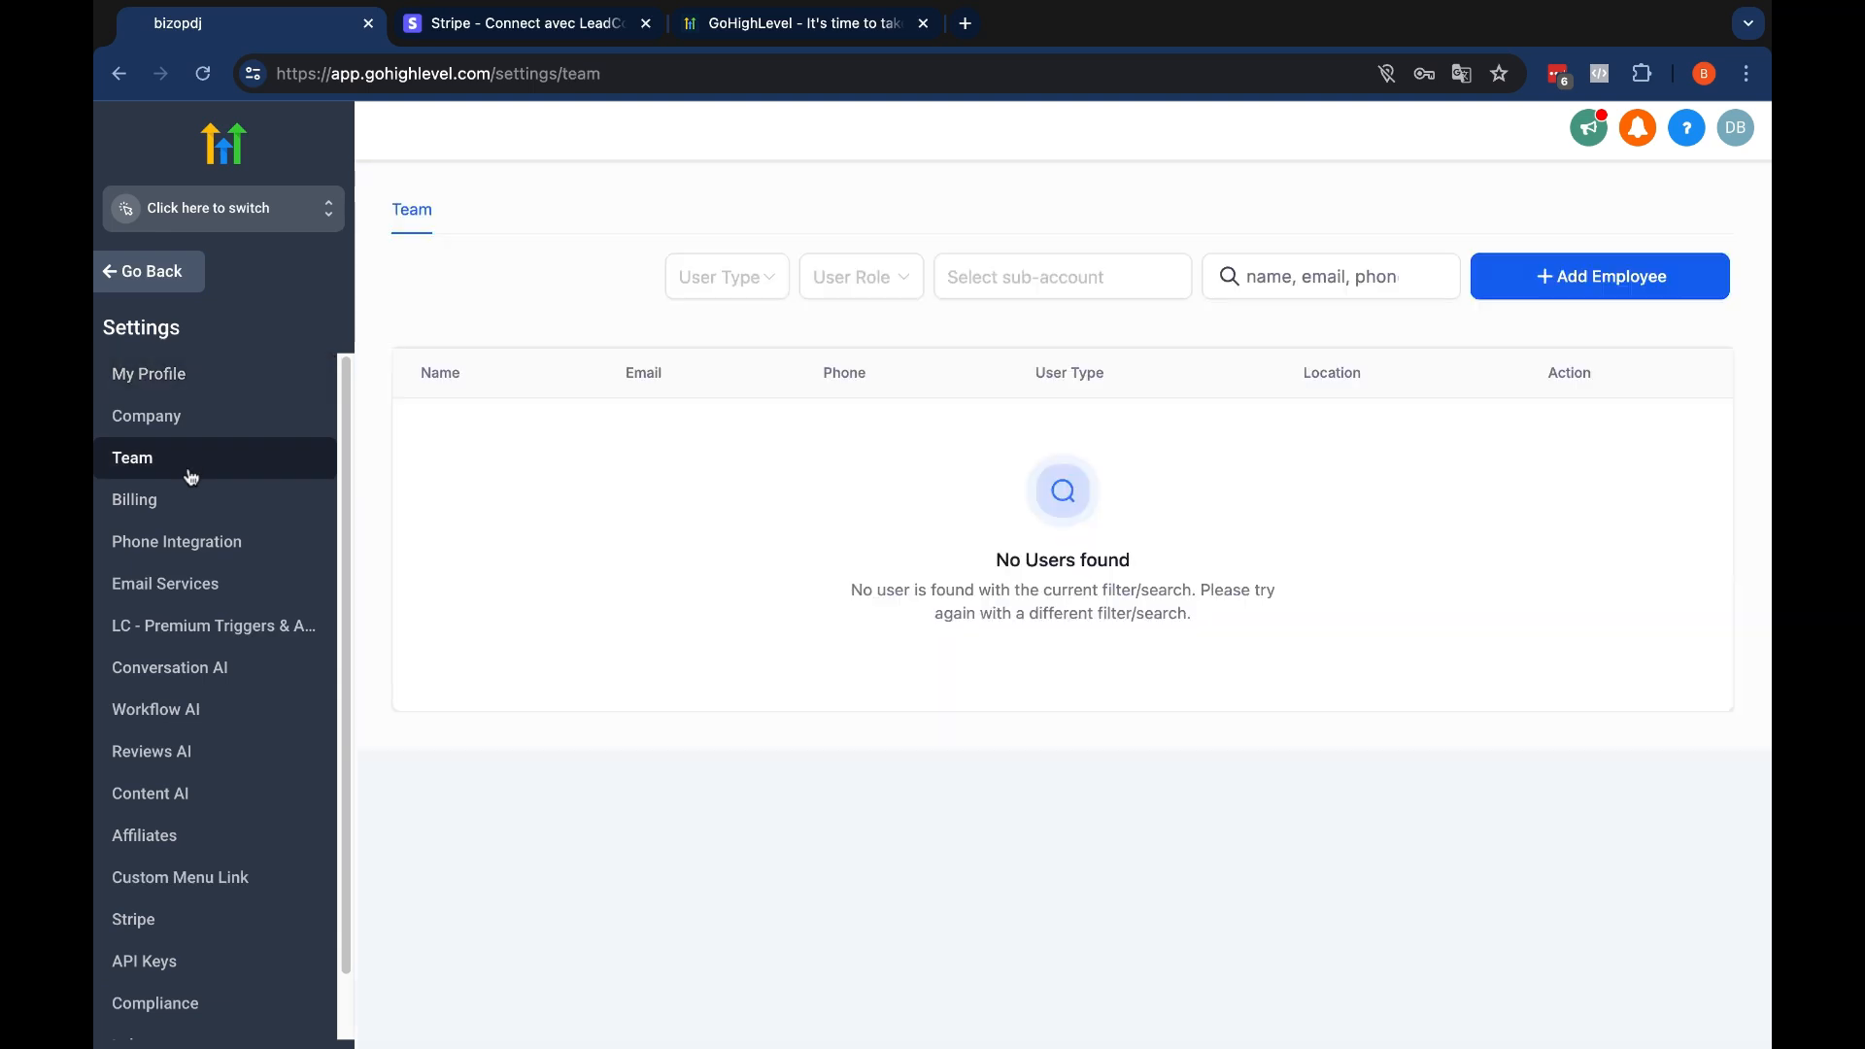
pyautogui.click(1525, 276)
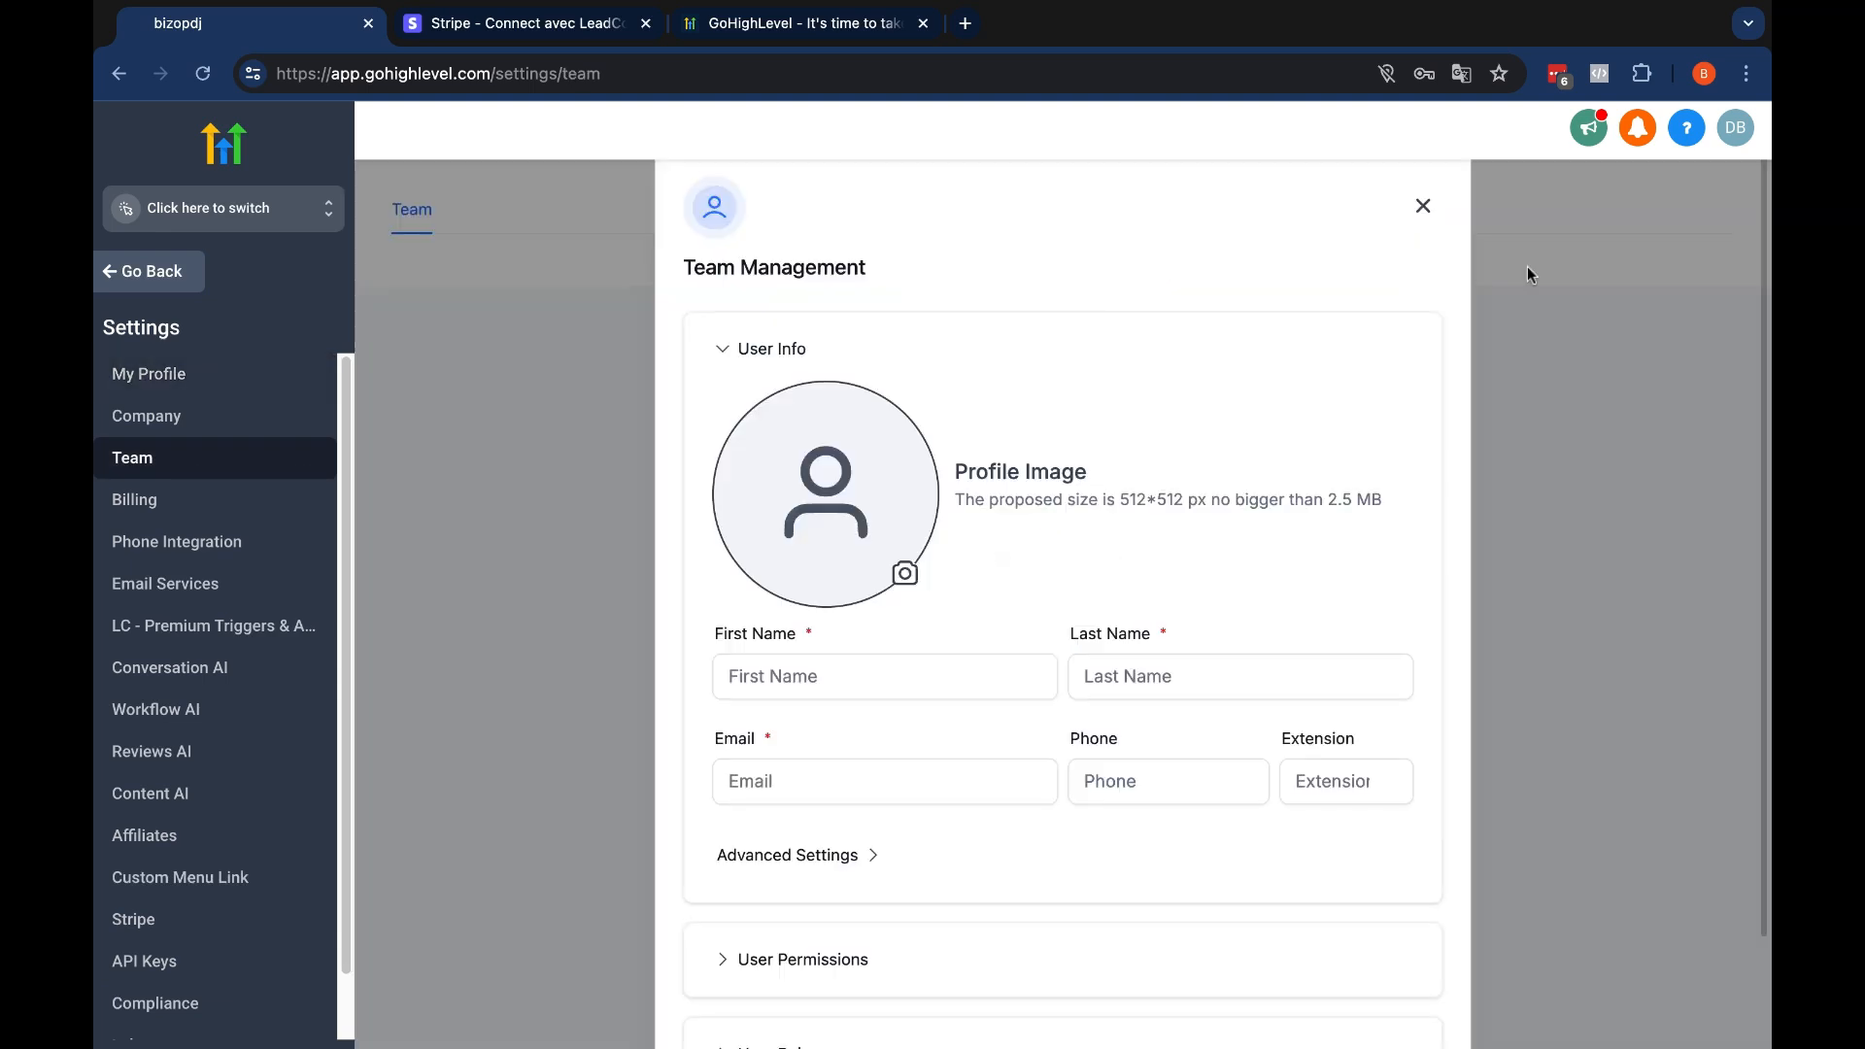
pyautogui.click(1424, 208)
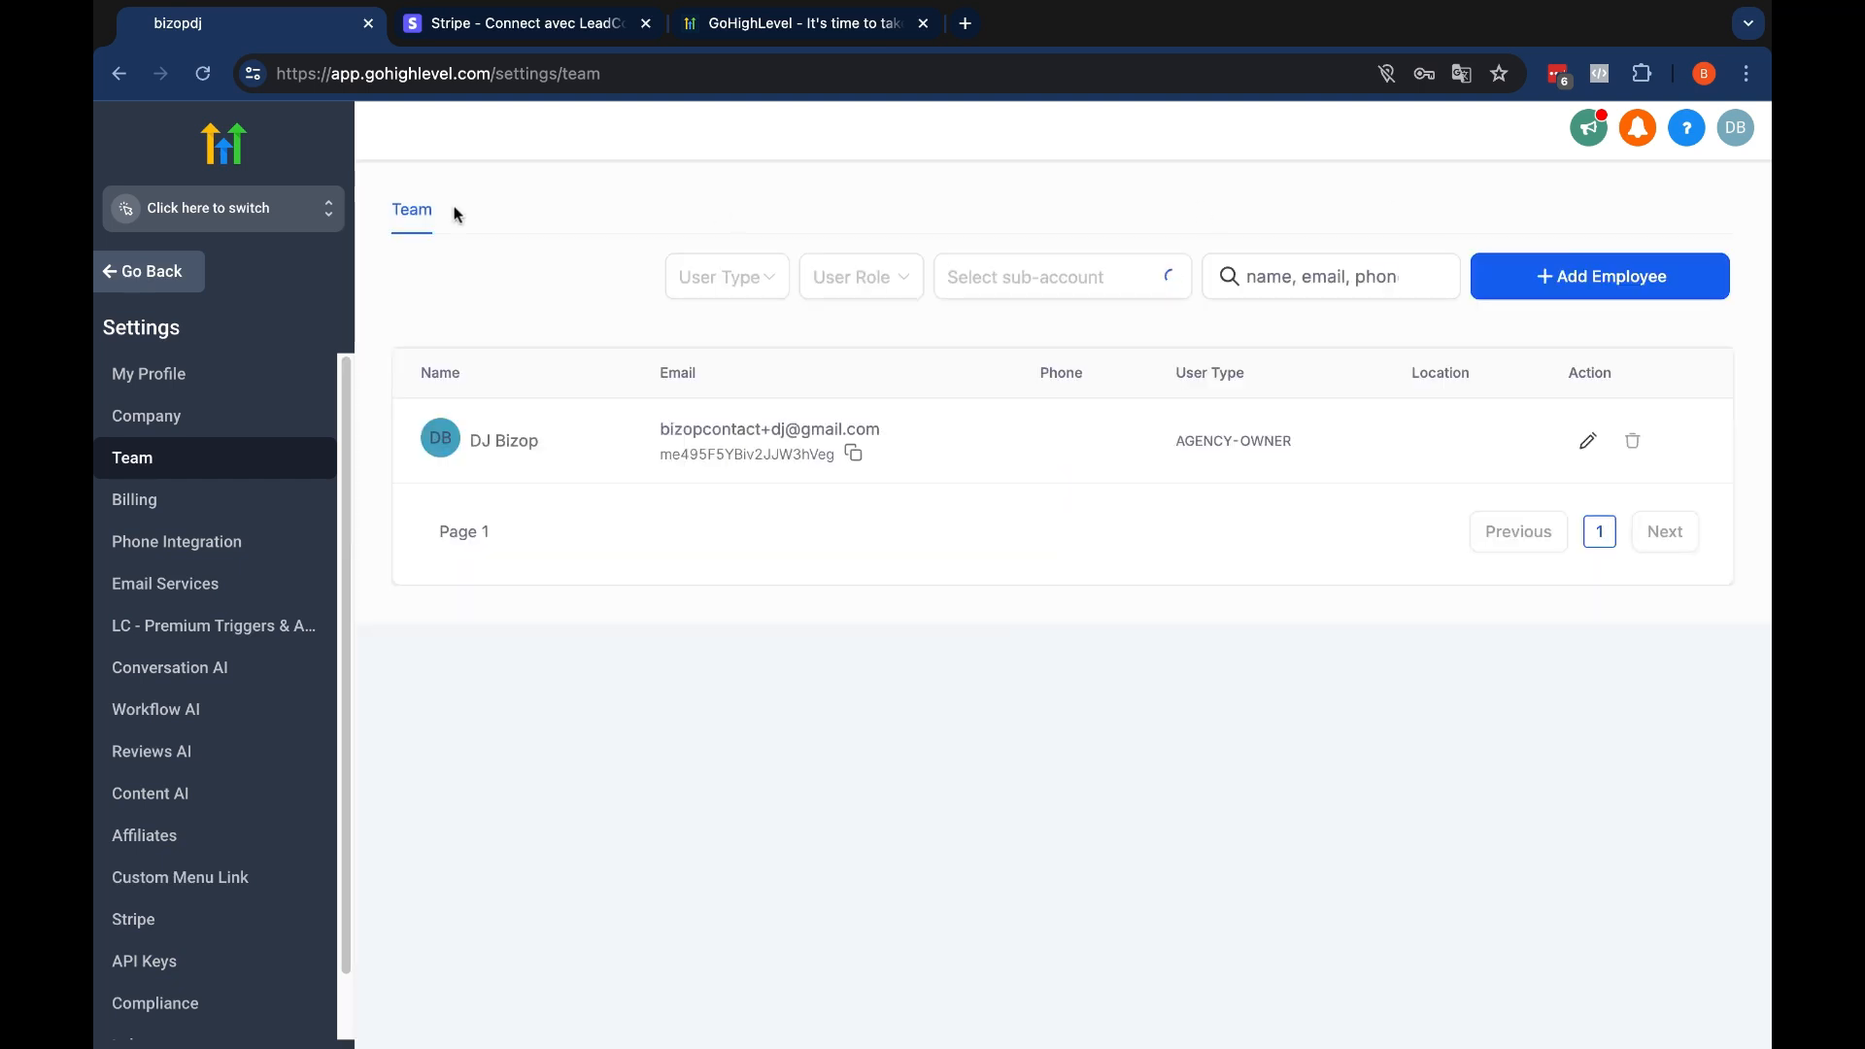
# Leave the agency settings and look over the statistics in the sub-accounts list
pyautogui.click(148, 275)
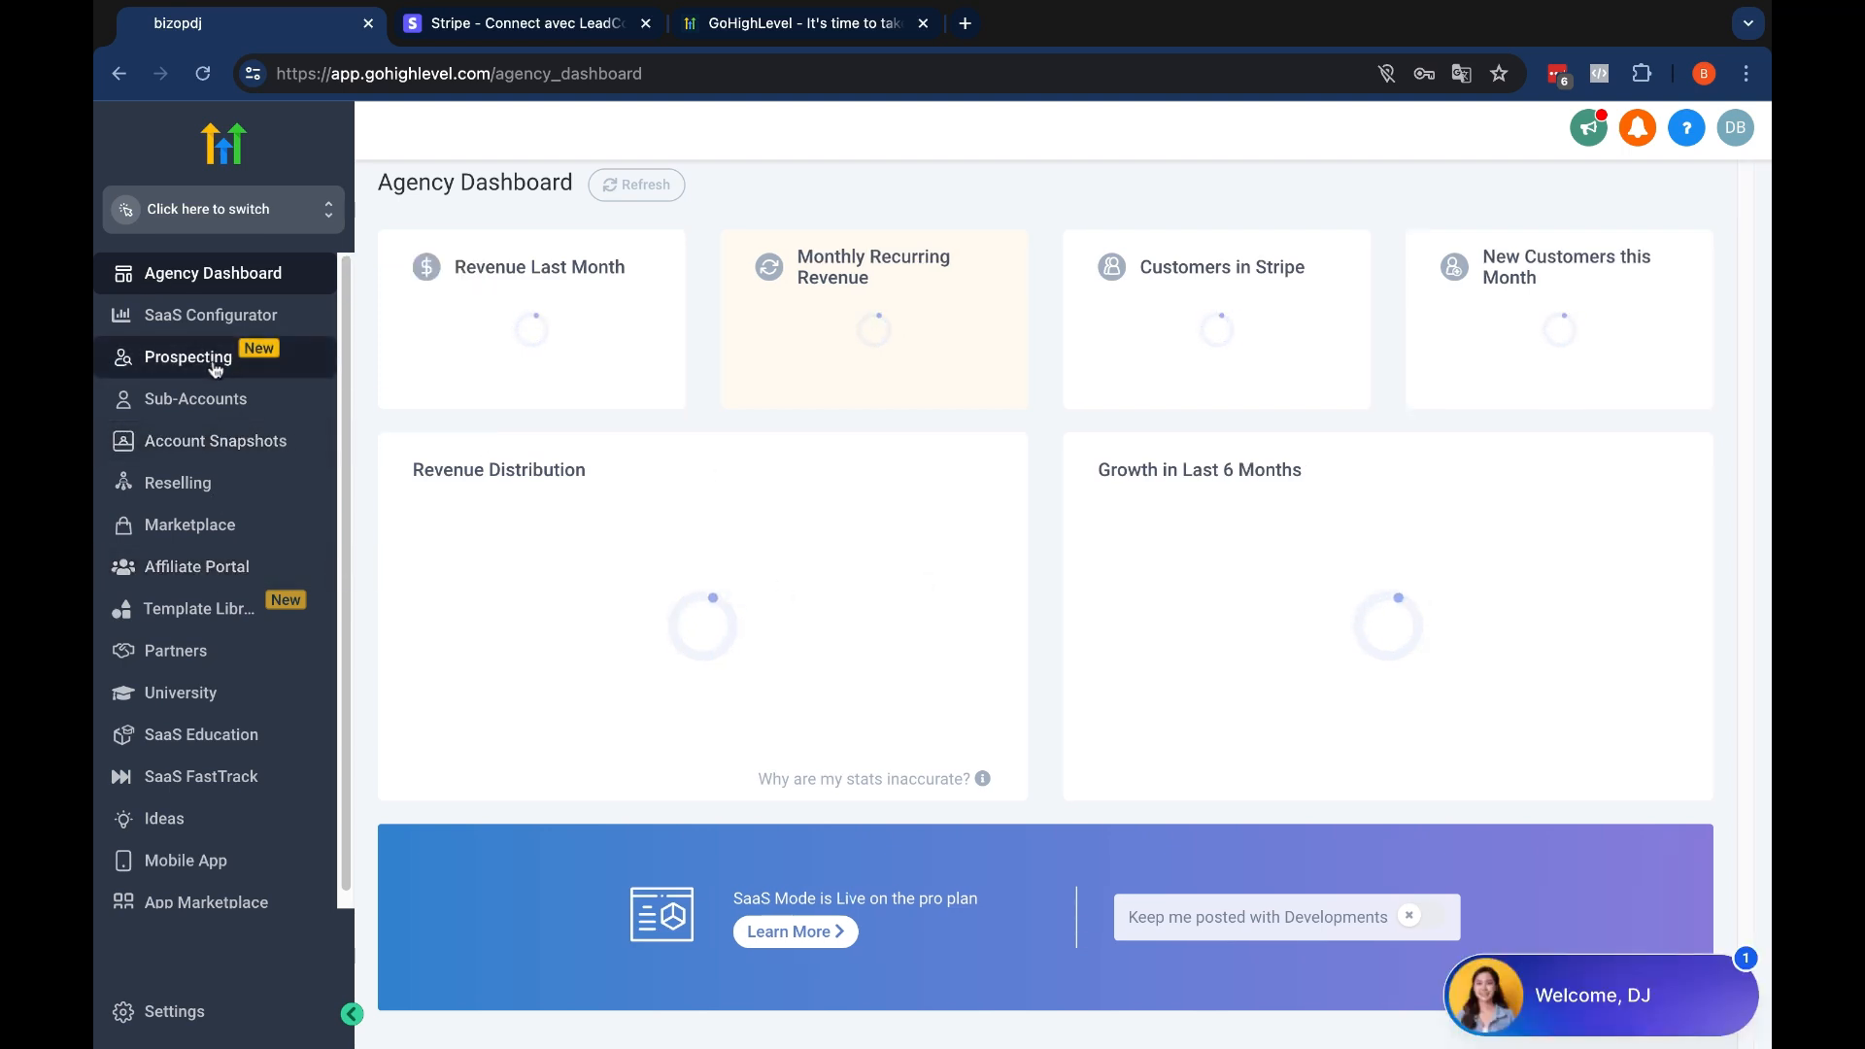
pyautogui.click(197, 404)
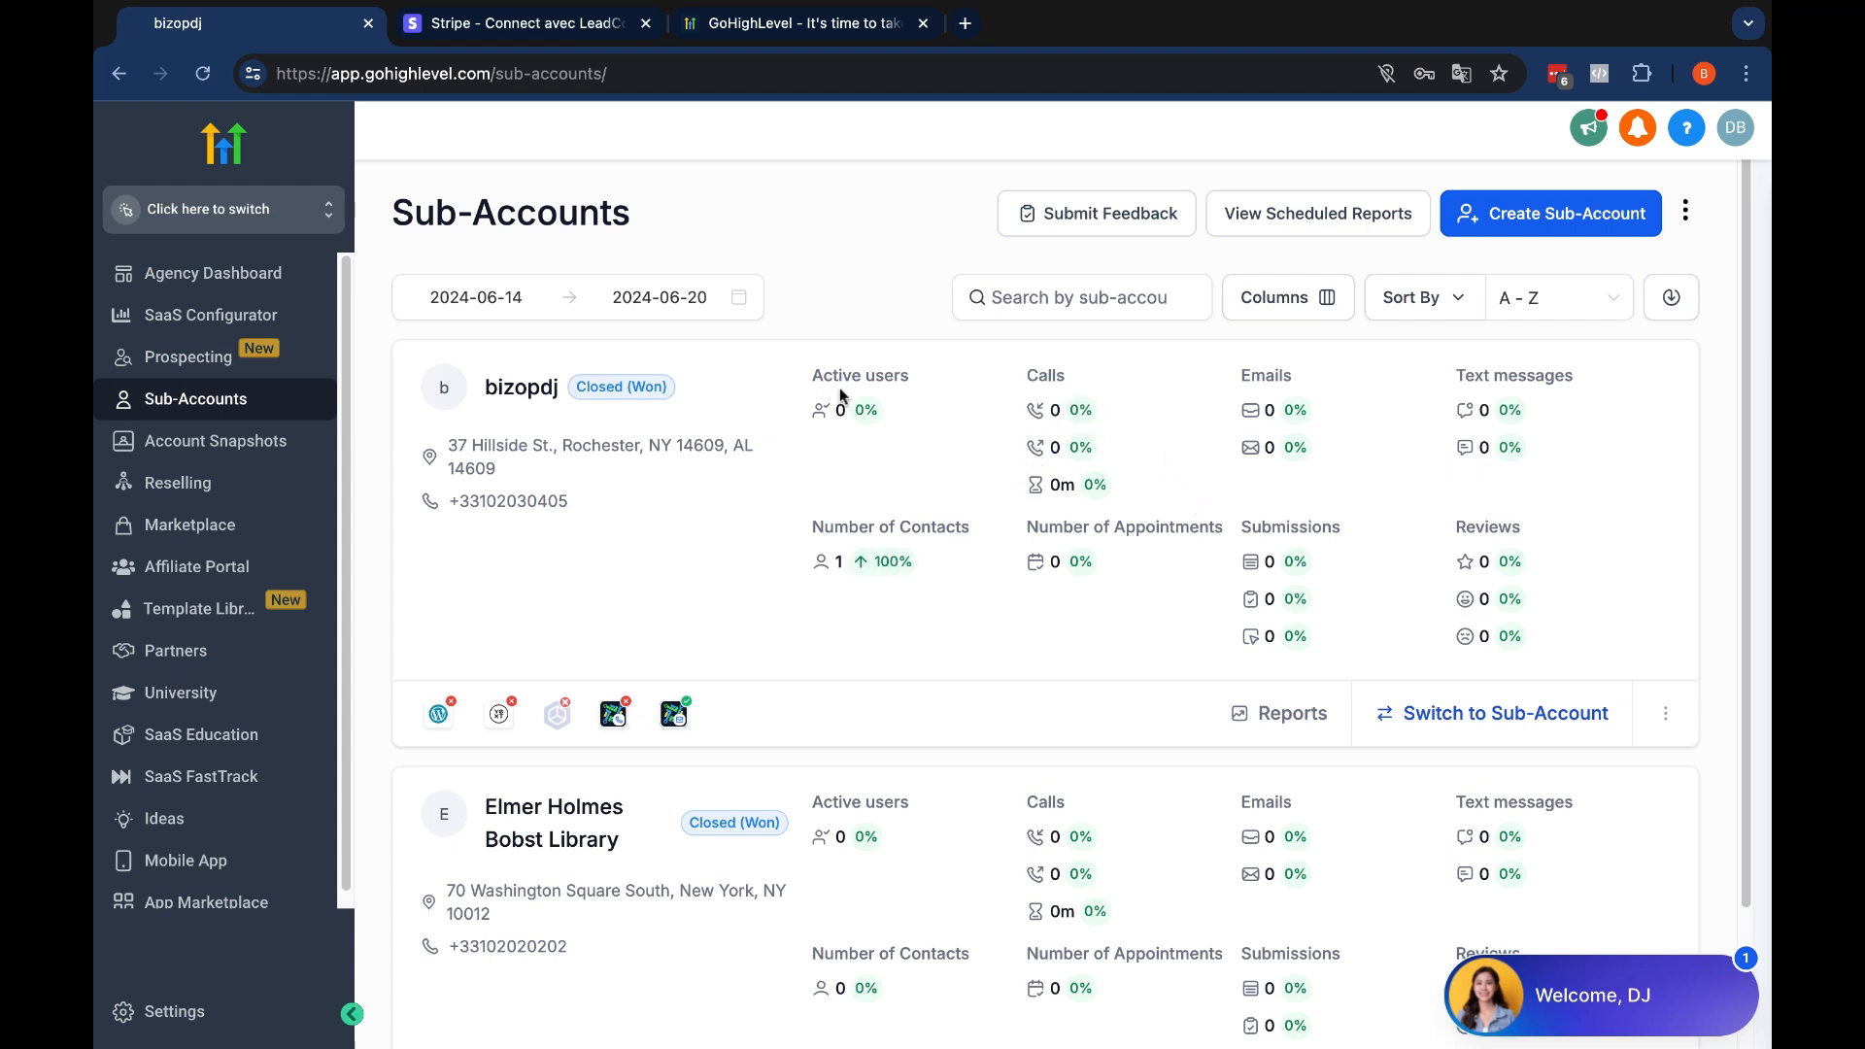
pyautogui.doubleClick(1025, 415)
# Open the Standard plan for editing in the SaaS Configurator and show its Phone System rebilling settings
pyautogui.click(248, 322)
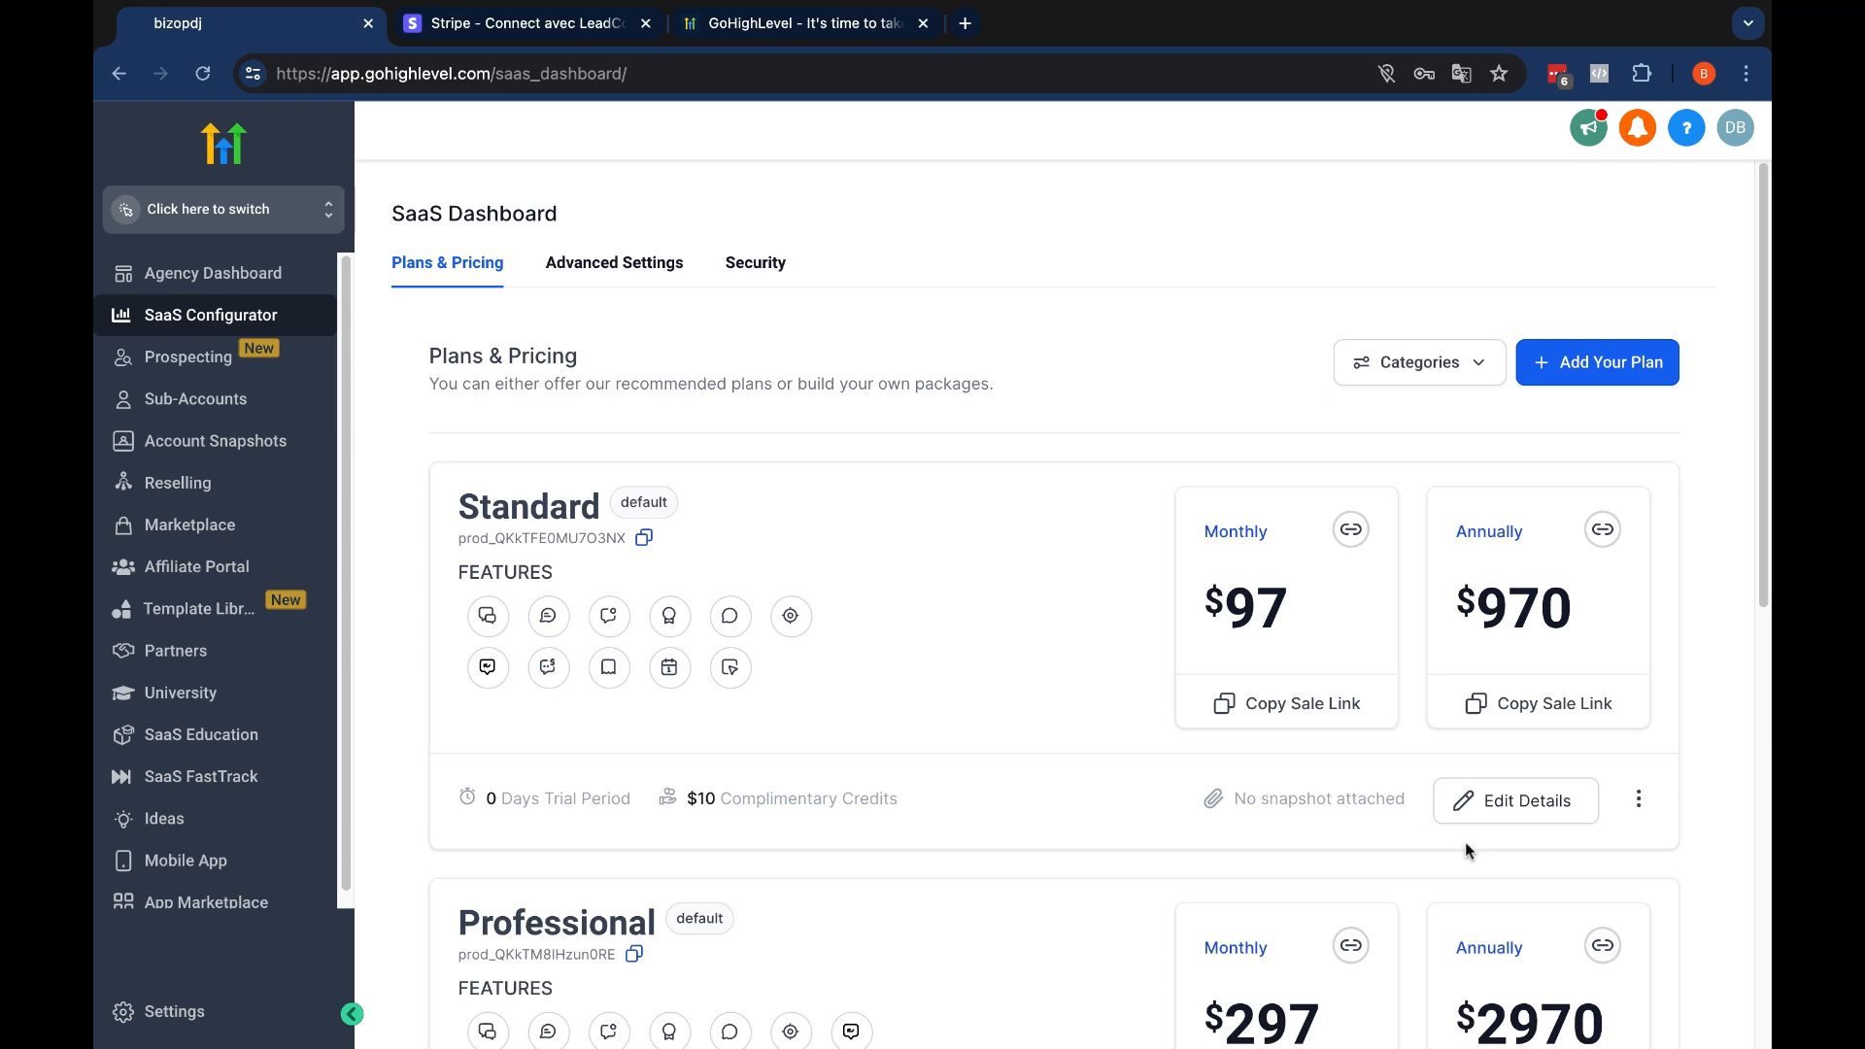
pyautogui.click(1518, 819)
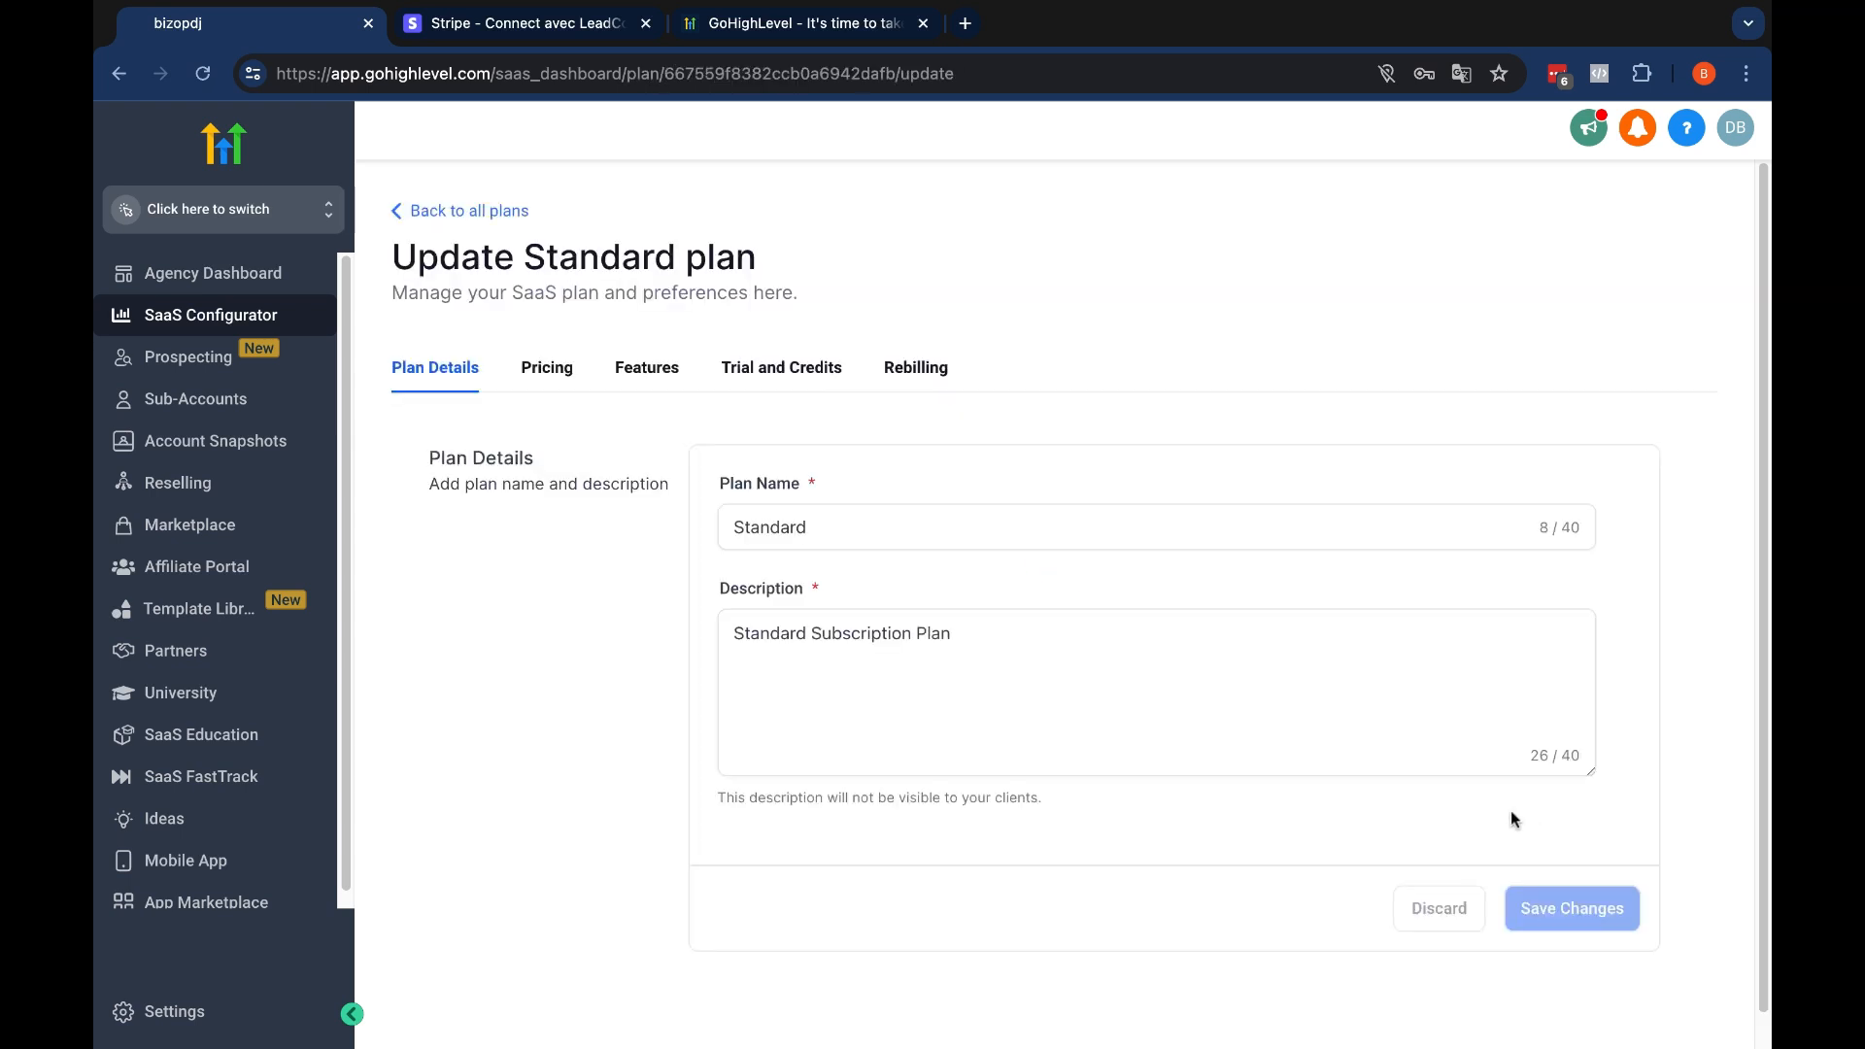
pyautogui.click(919, 369)
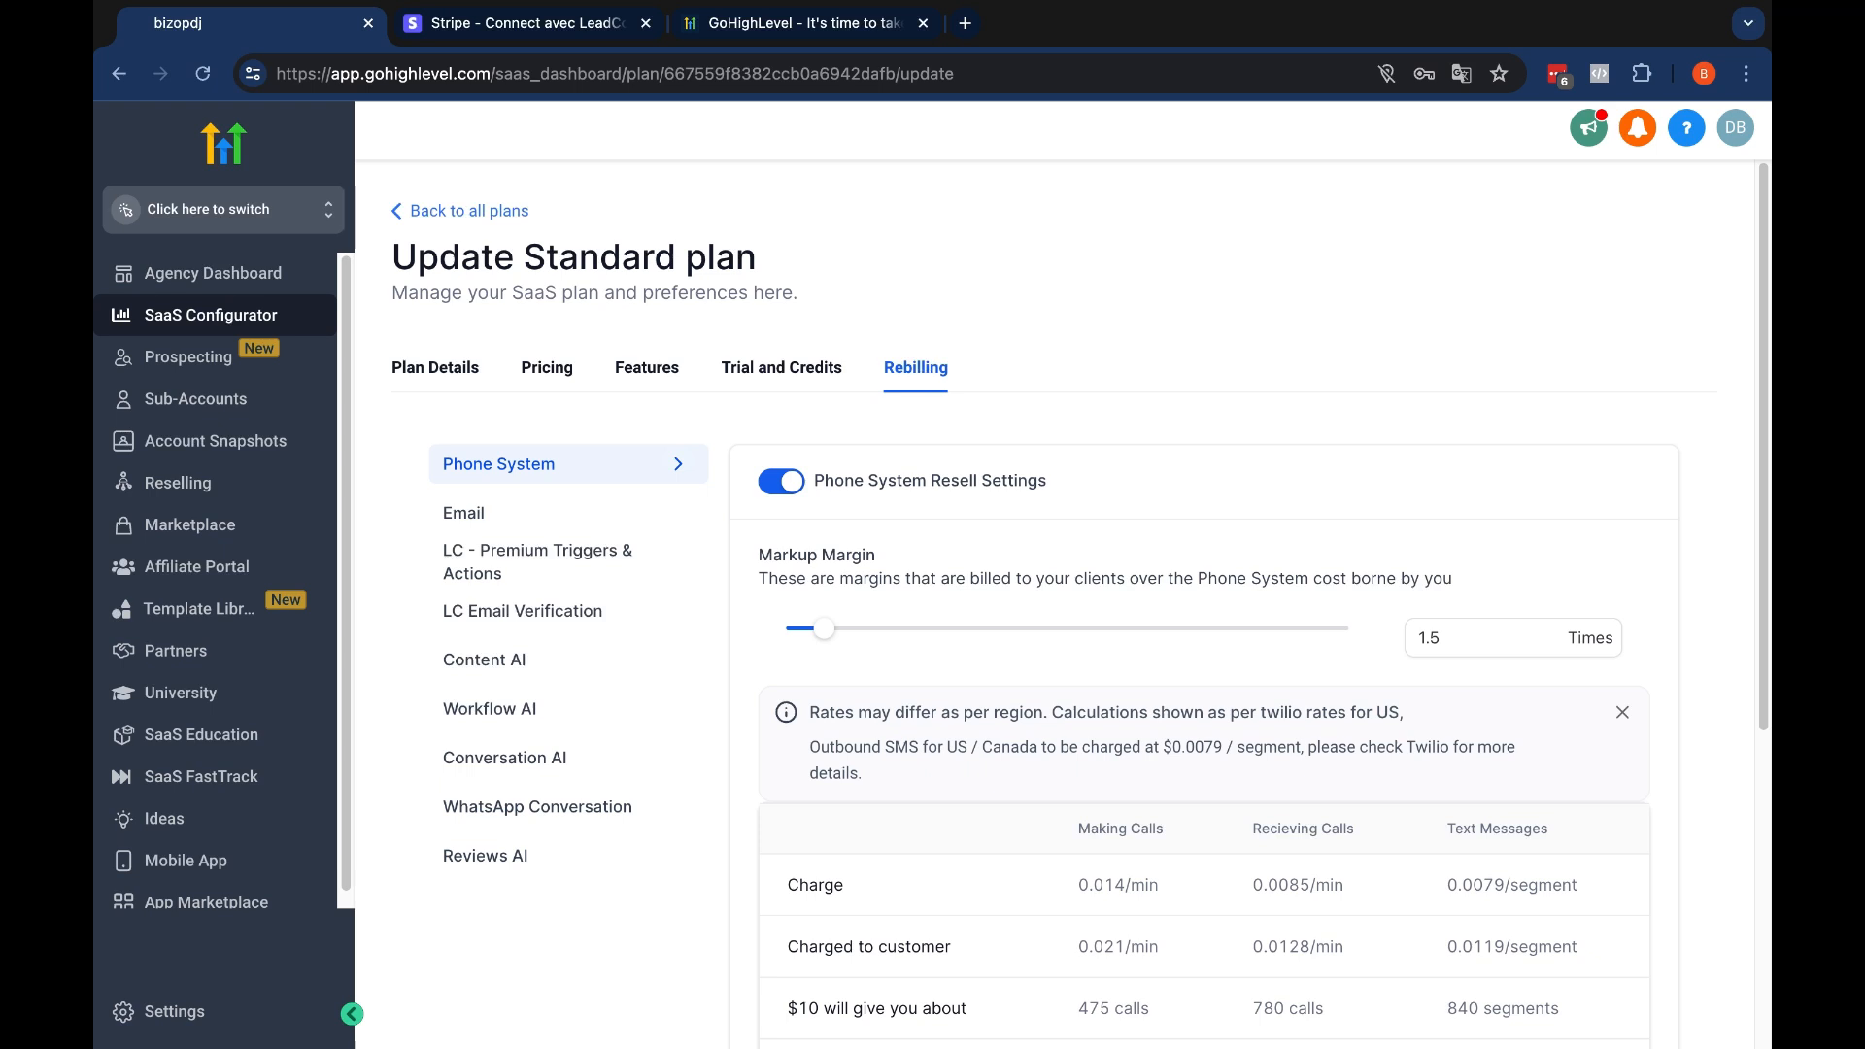
pyautogui.scroll(-3, 987, 542)
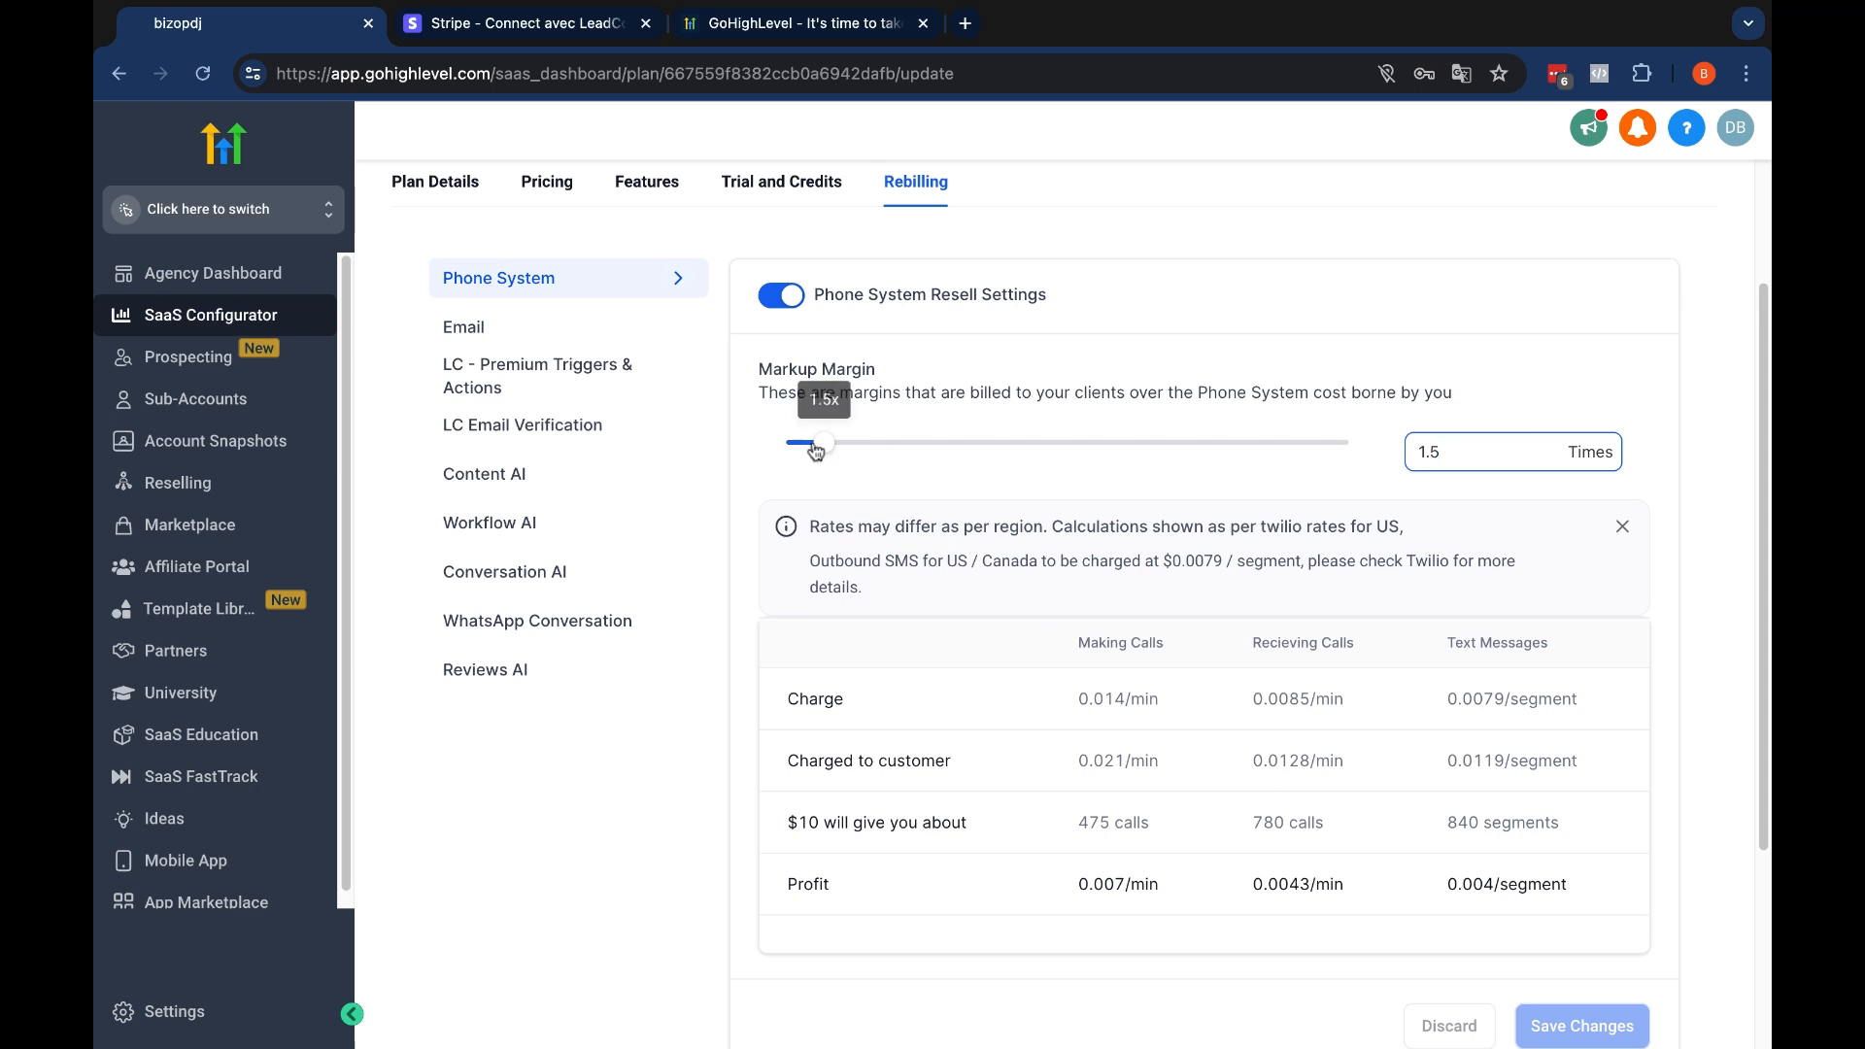
# Lower the Standard plan's Phone System markup margin to 1 times
pyautogui.moveTo(821, 450); pyautogui.dragTo(821, 451)
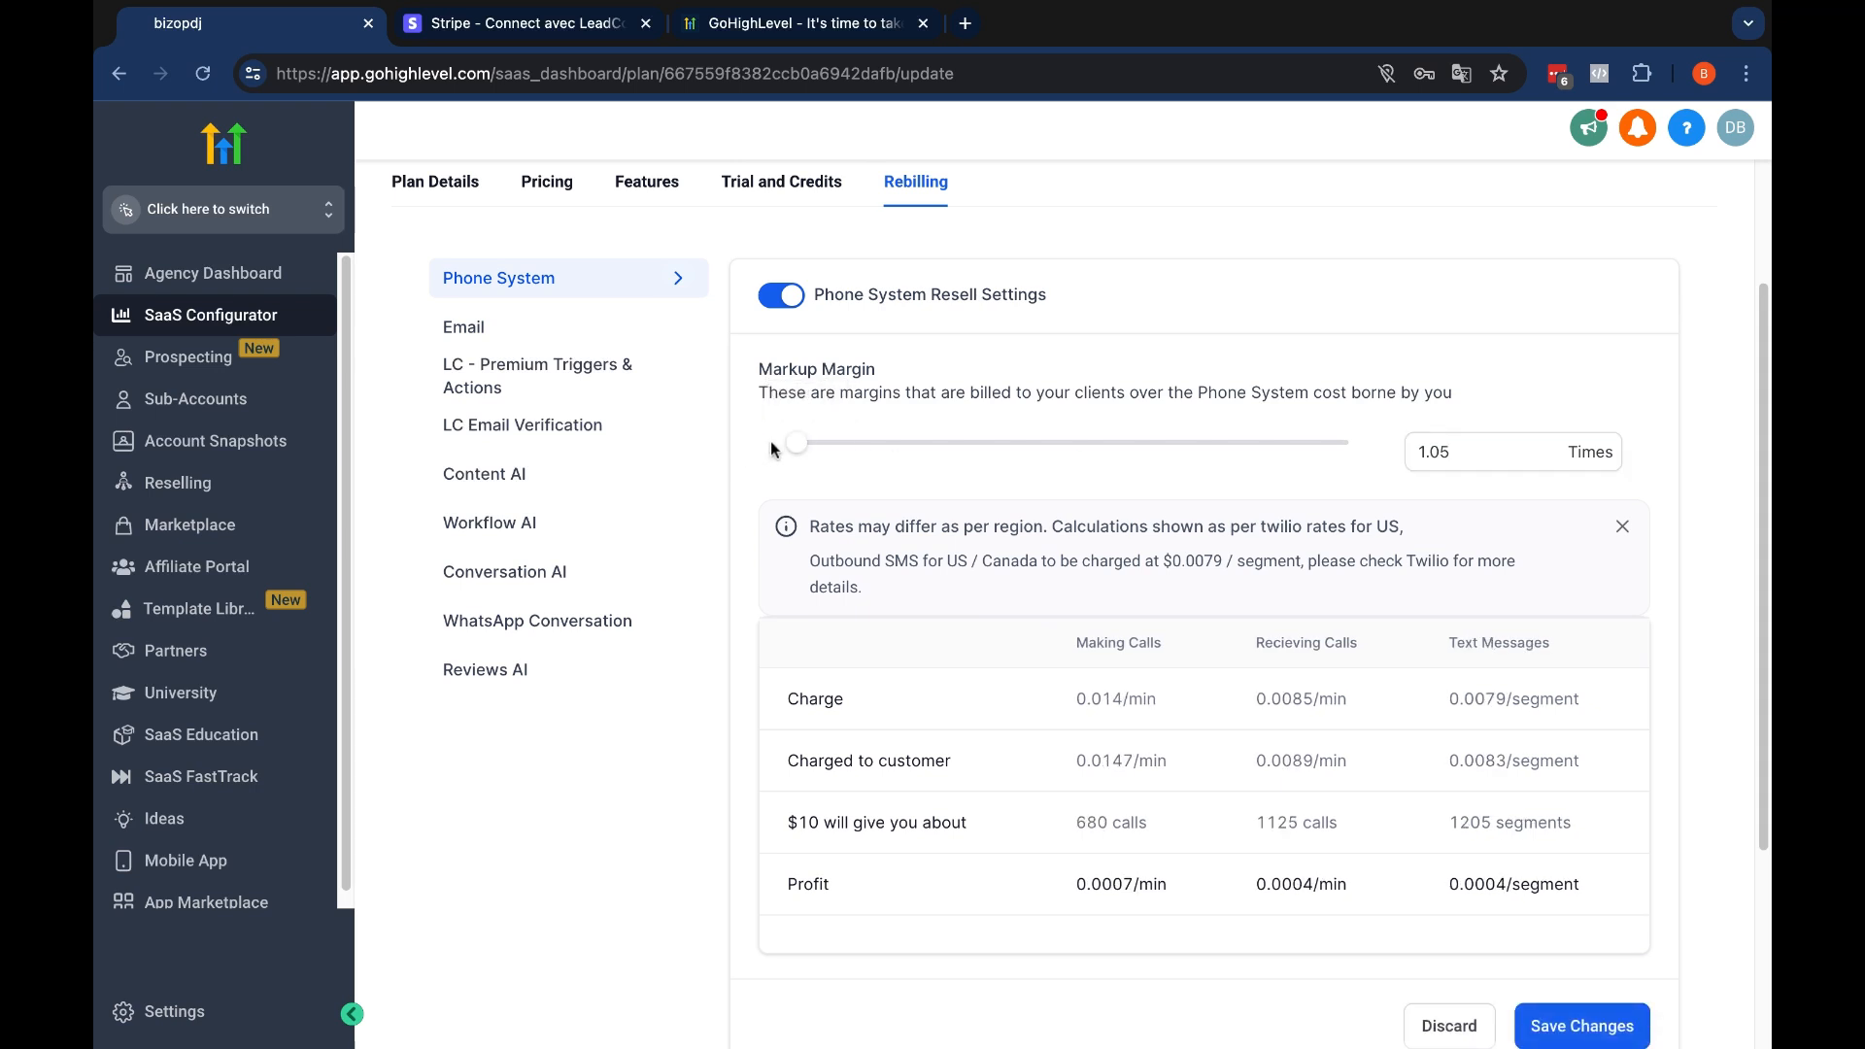
pyautogui.moveTo(804, 452)
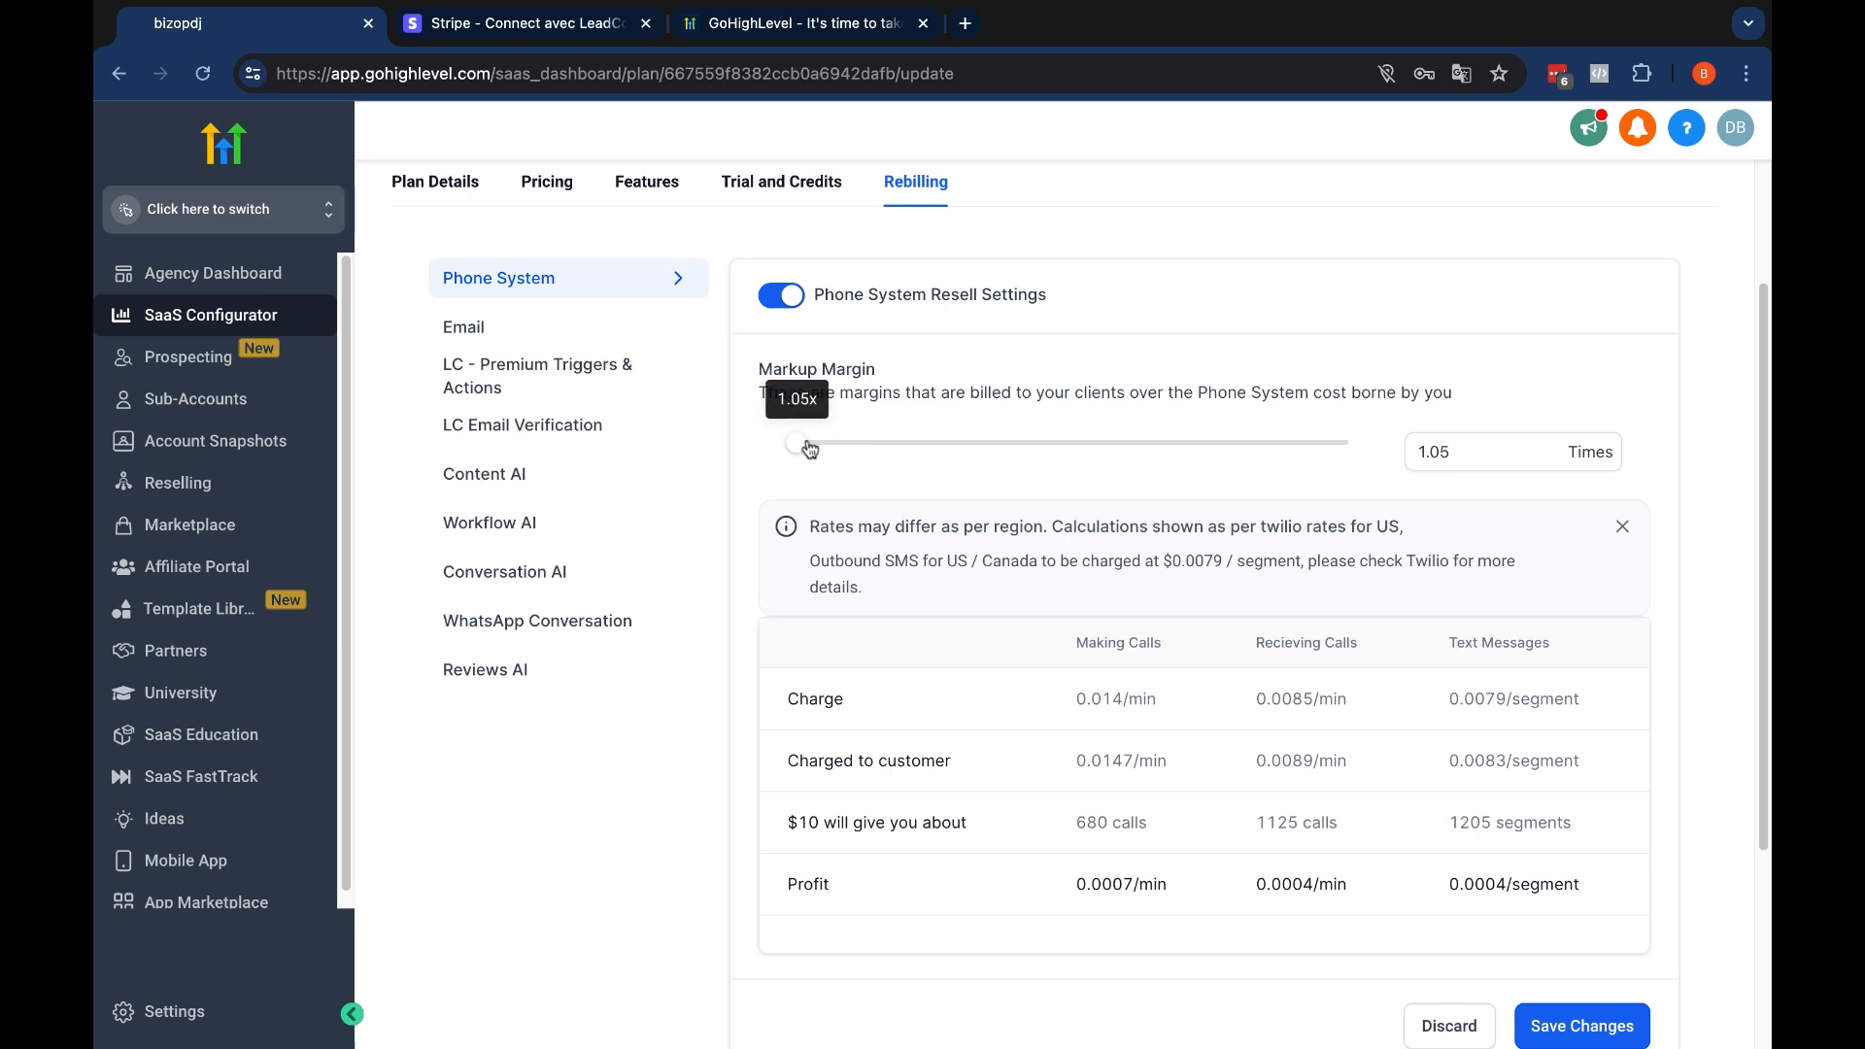
pyautogui.moveTo(809, 448); pyautogui.dragTo(793, 448)
pyautogui.click(1466, 457)
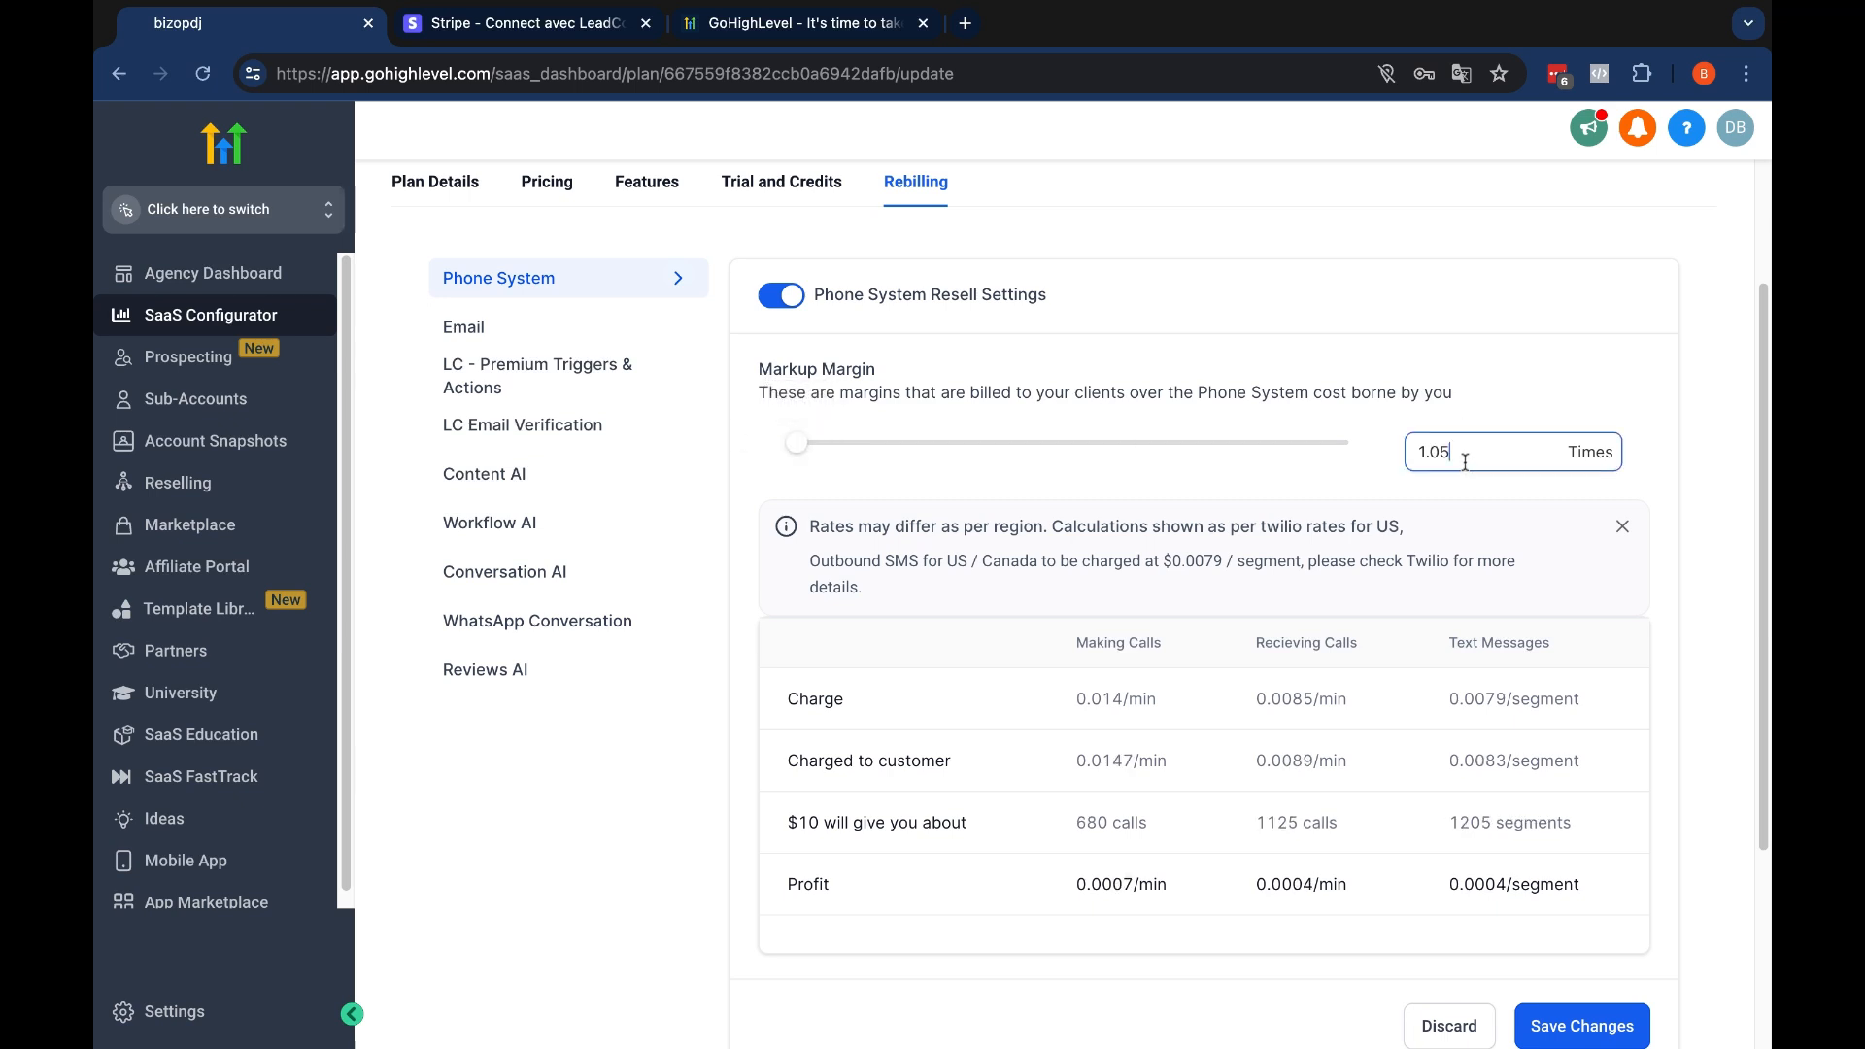
pyautogui.press('BackSpace')
pyautogui.press('BackSpace')
pyautogui.write('05')
pyautogui.click(1581, 342)
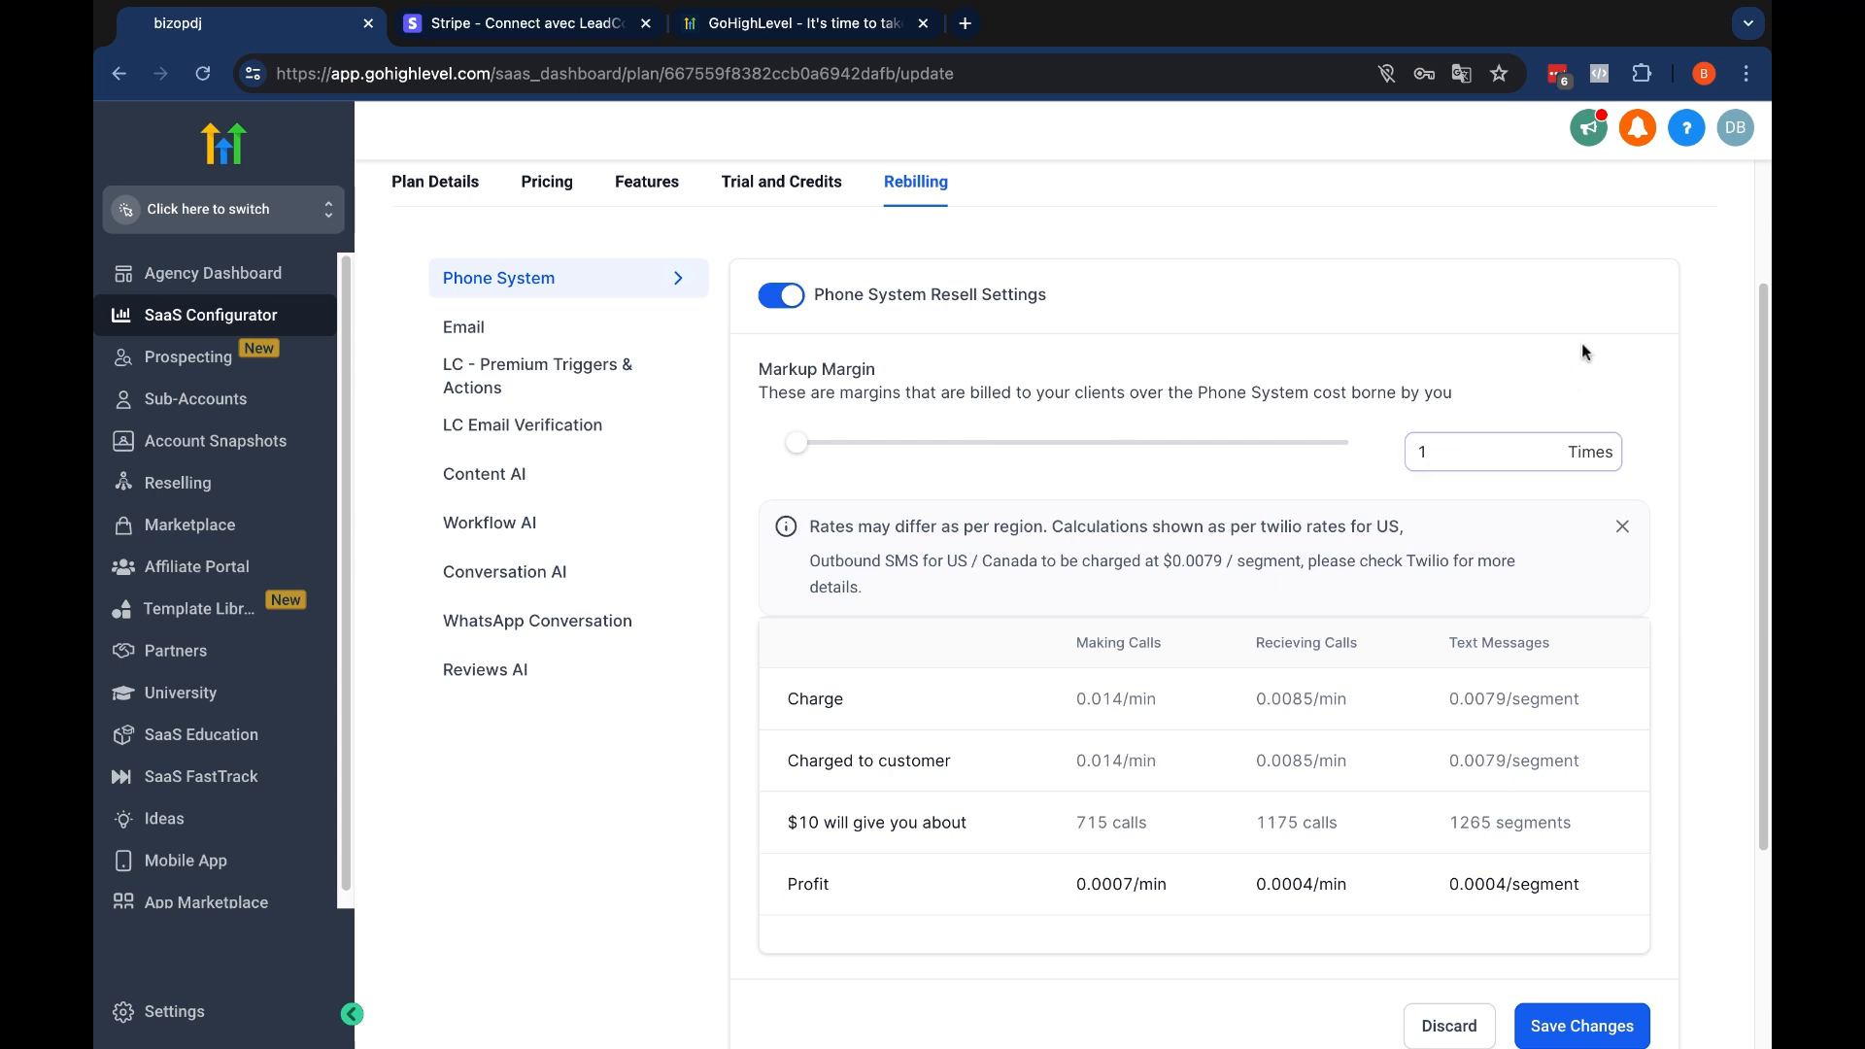
pyautogui.scroll(-1, 960, 660)
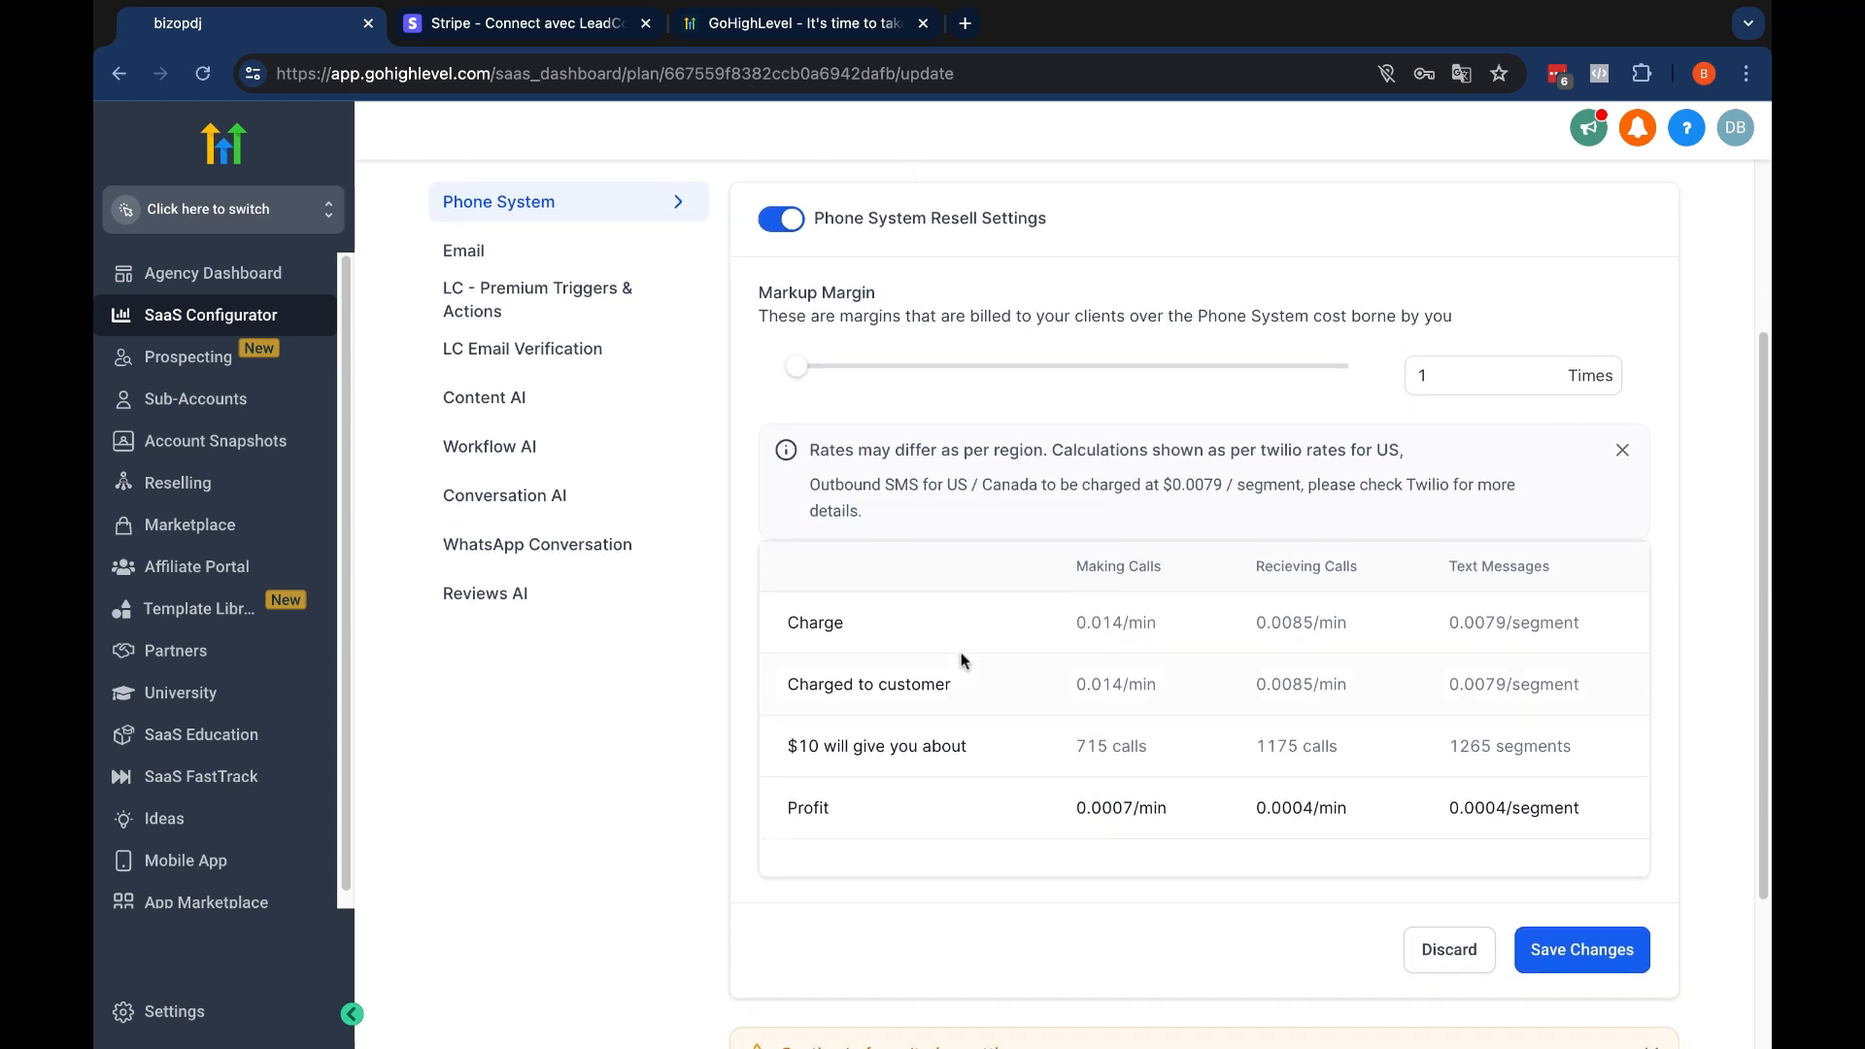
# Set the Phone System markup margin to 5 times and check the call and text message rates
pyautogui.moveTo(803, 372)
pyautogui.moveTo(802, 372); pyautogui.dragTo(1035, 367)
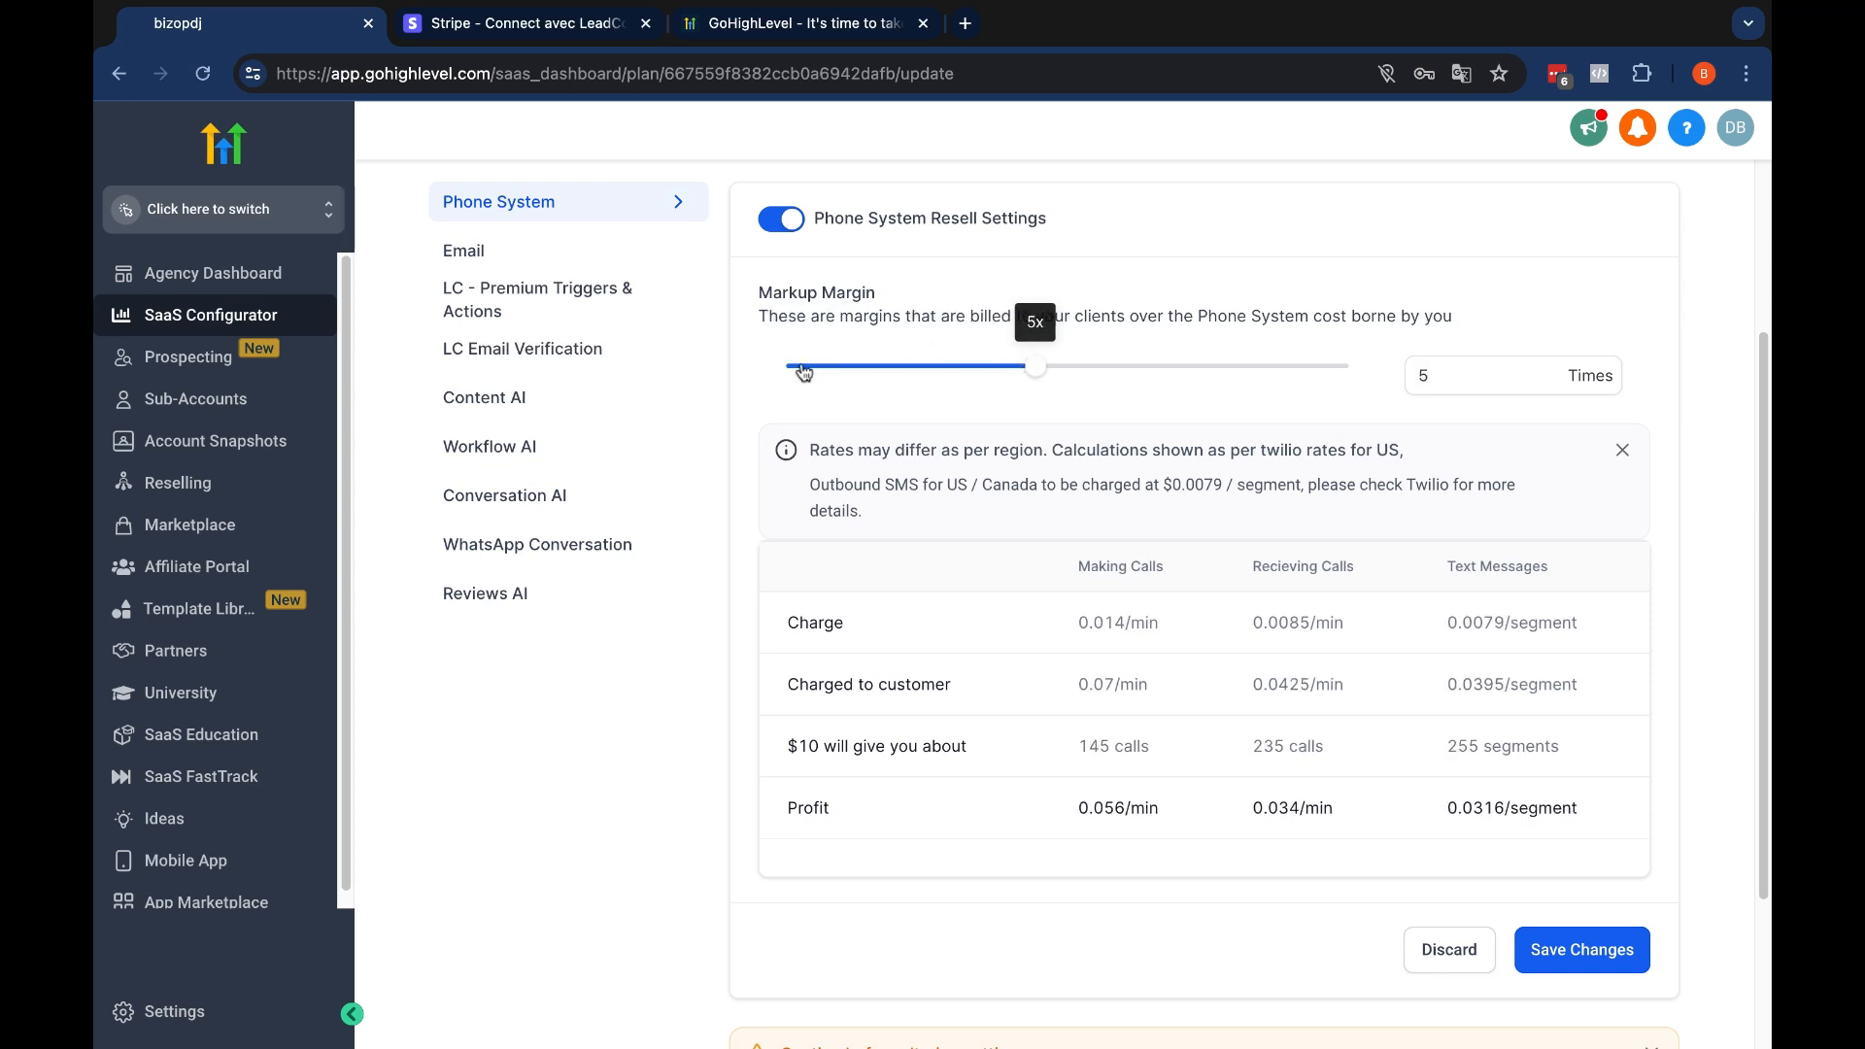
pyautogui.tripleClick(1285, 563)
pyautogui.doubleClick(1101, 564)
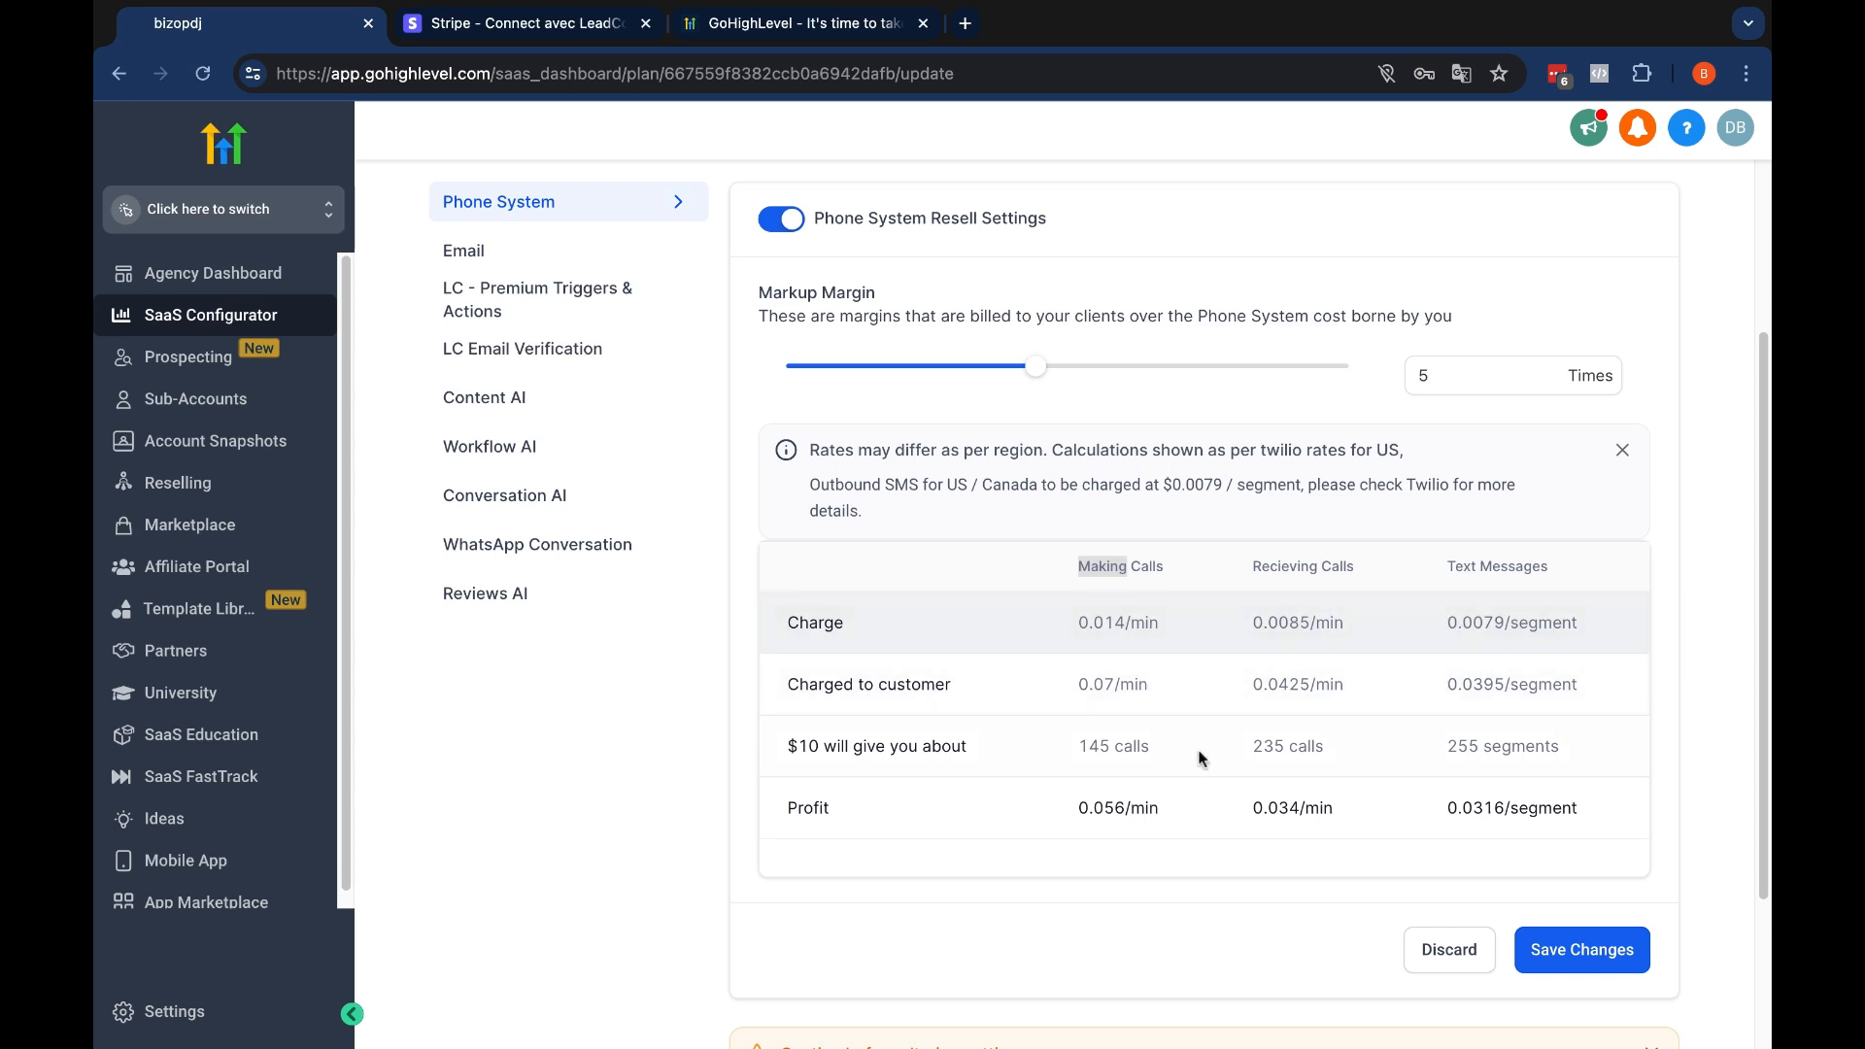
# Set the Standard plan's Email markup margin to 3.7 times in the rebilling settings
pyautogui.click(475, 253)
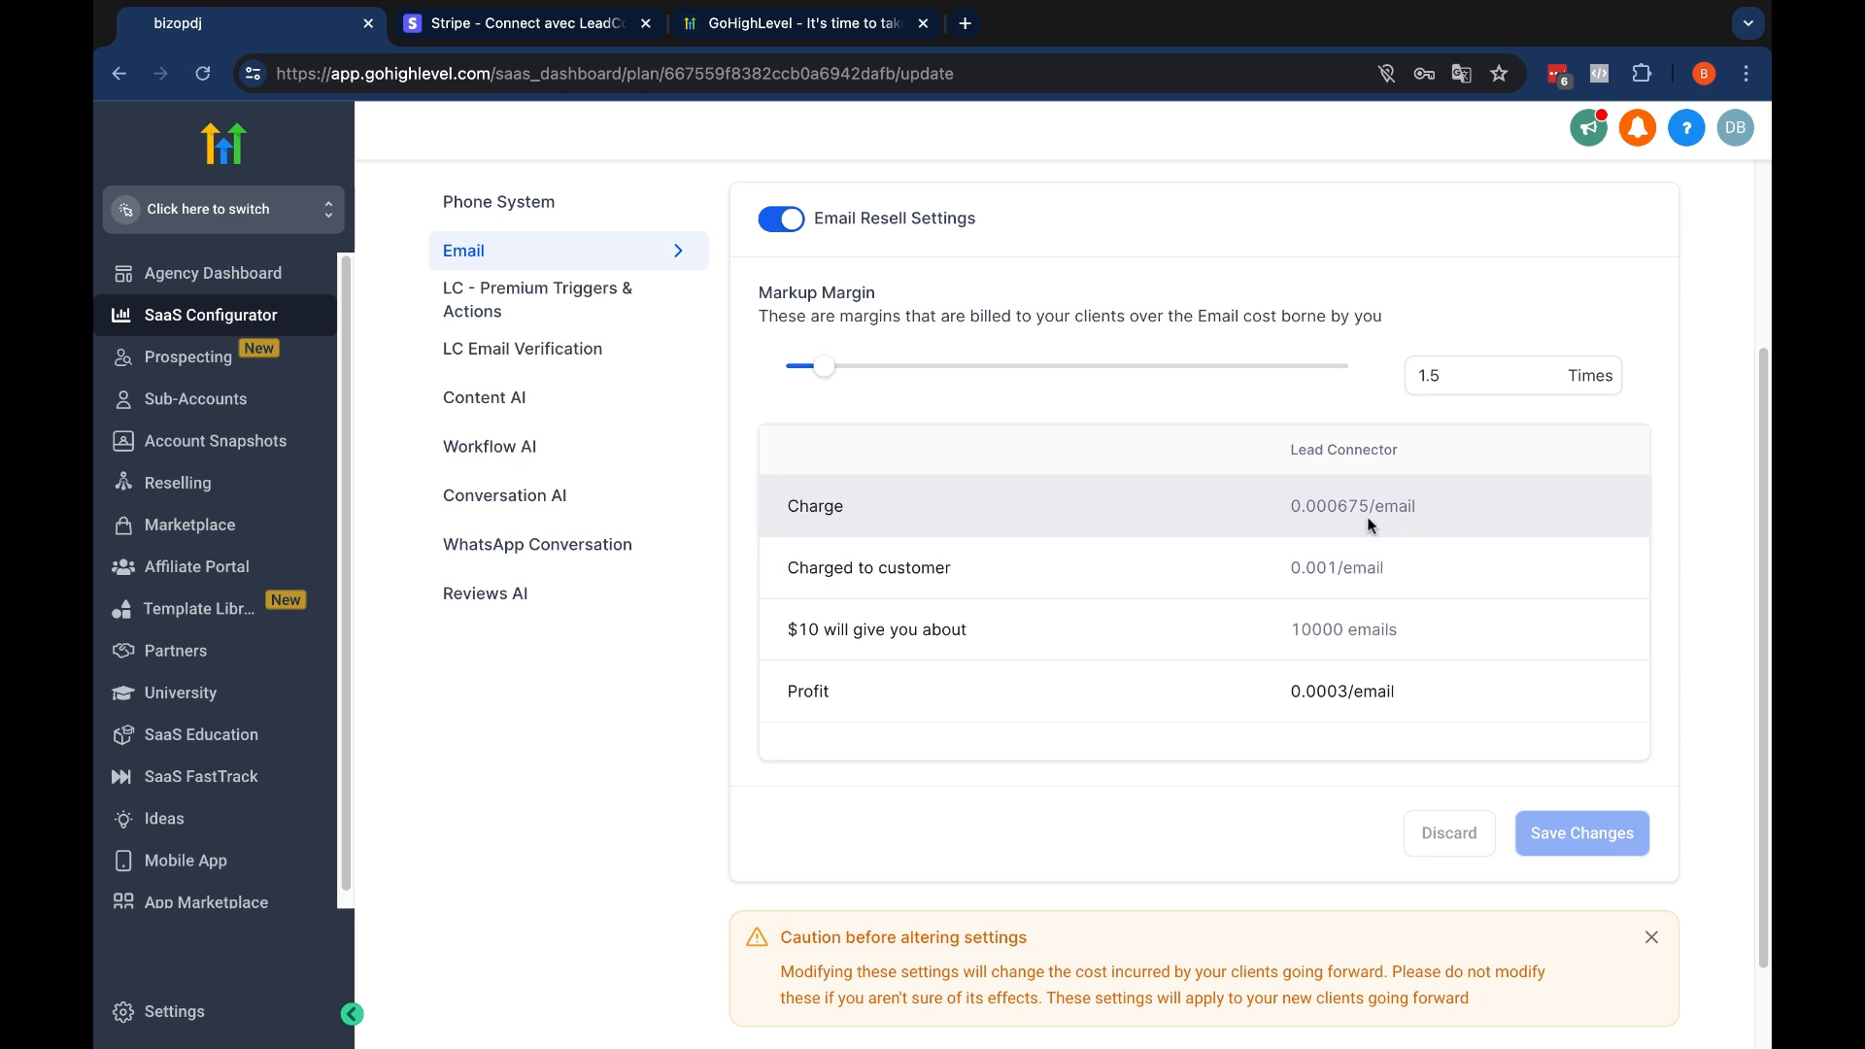
pyautogui.click(958, 366)
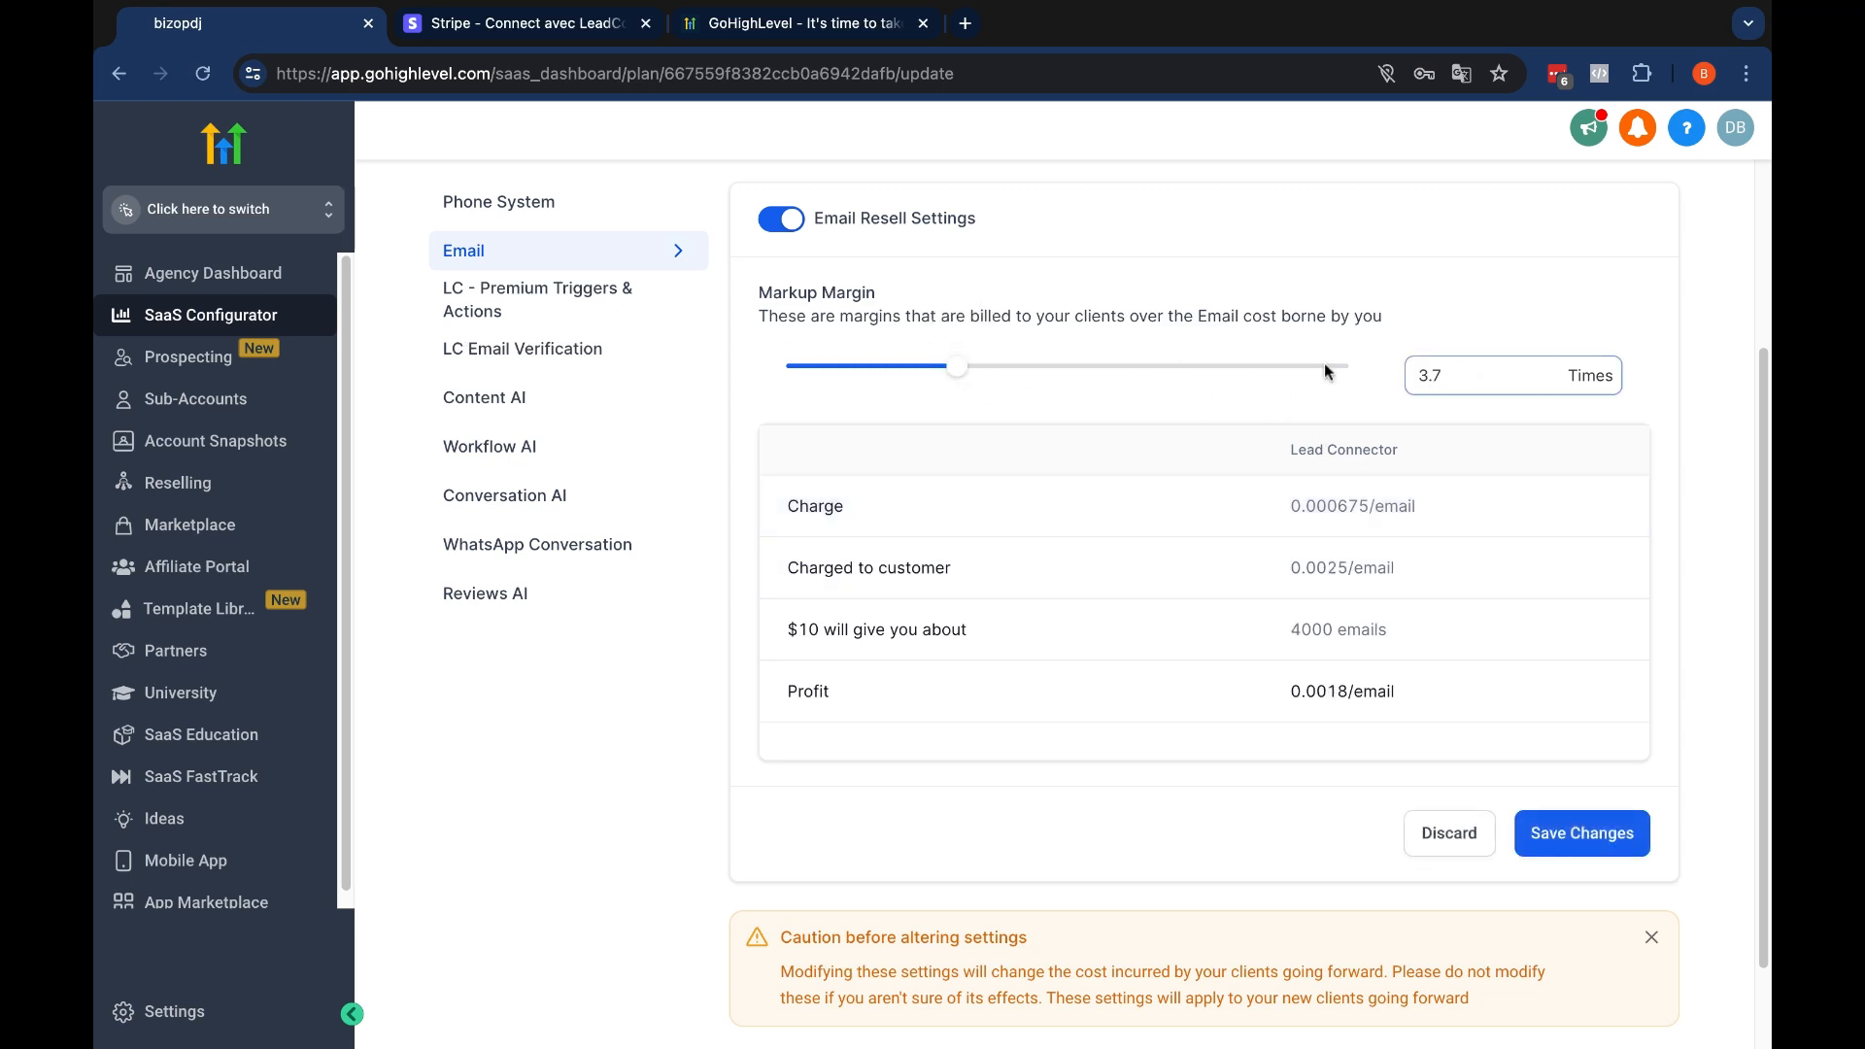
# Review the rebilling settings for LC - Premium Triggers & Actions and LC Email Verification
pyautogui.click(556, 305)
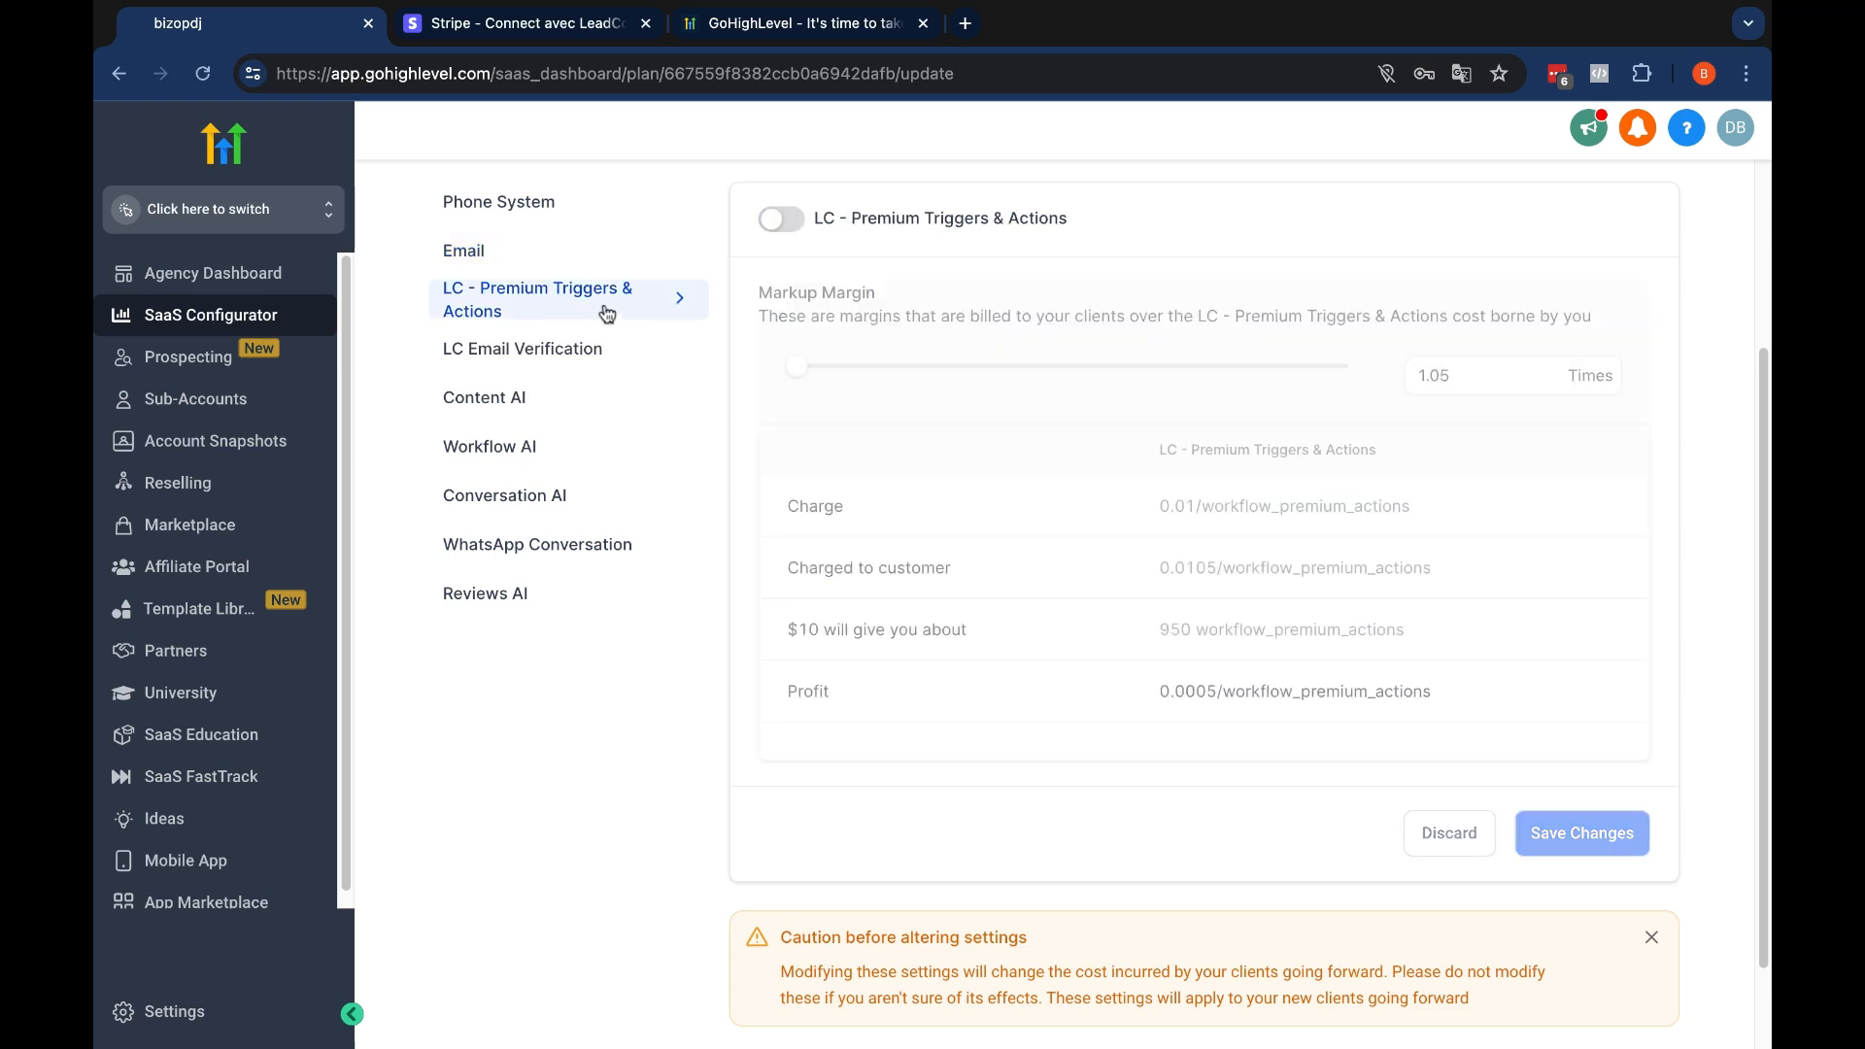
pyautogui.click(503, 350)
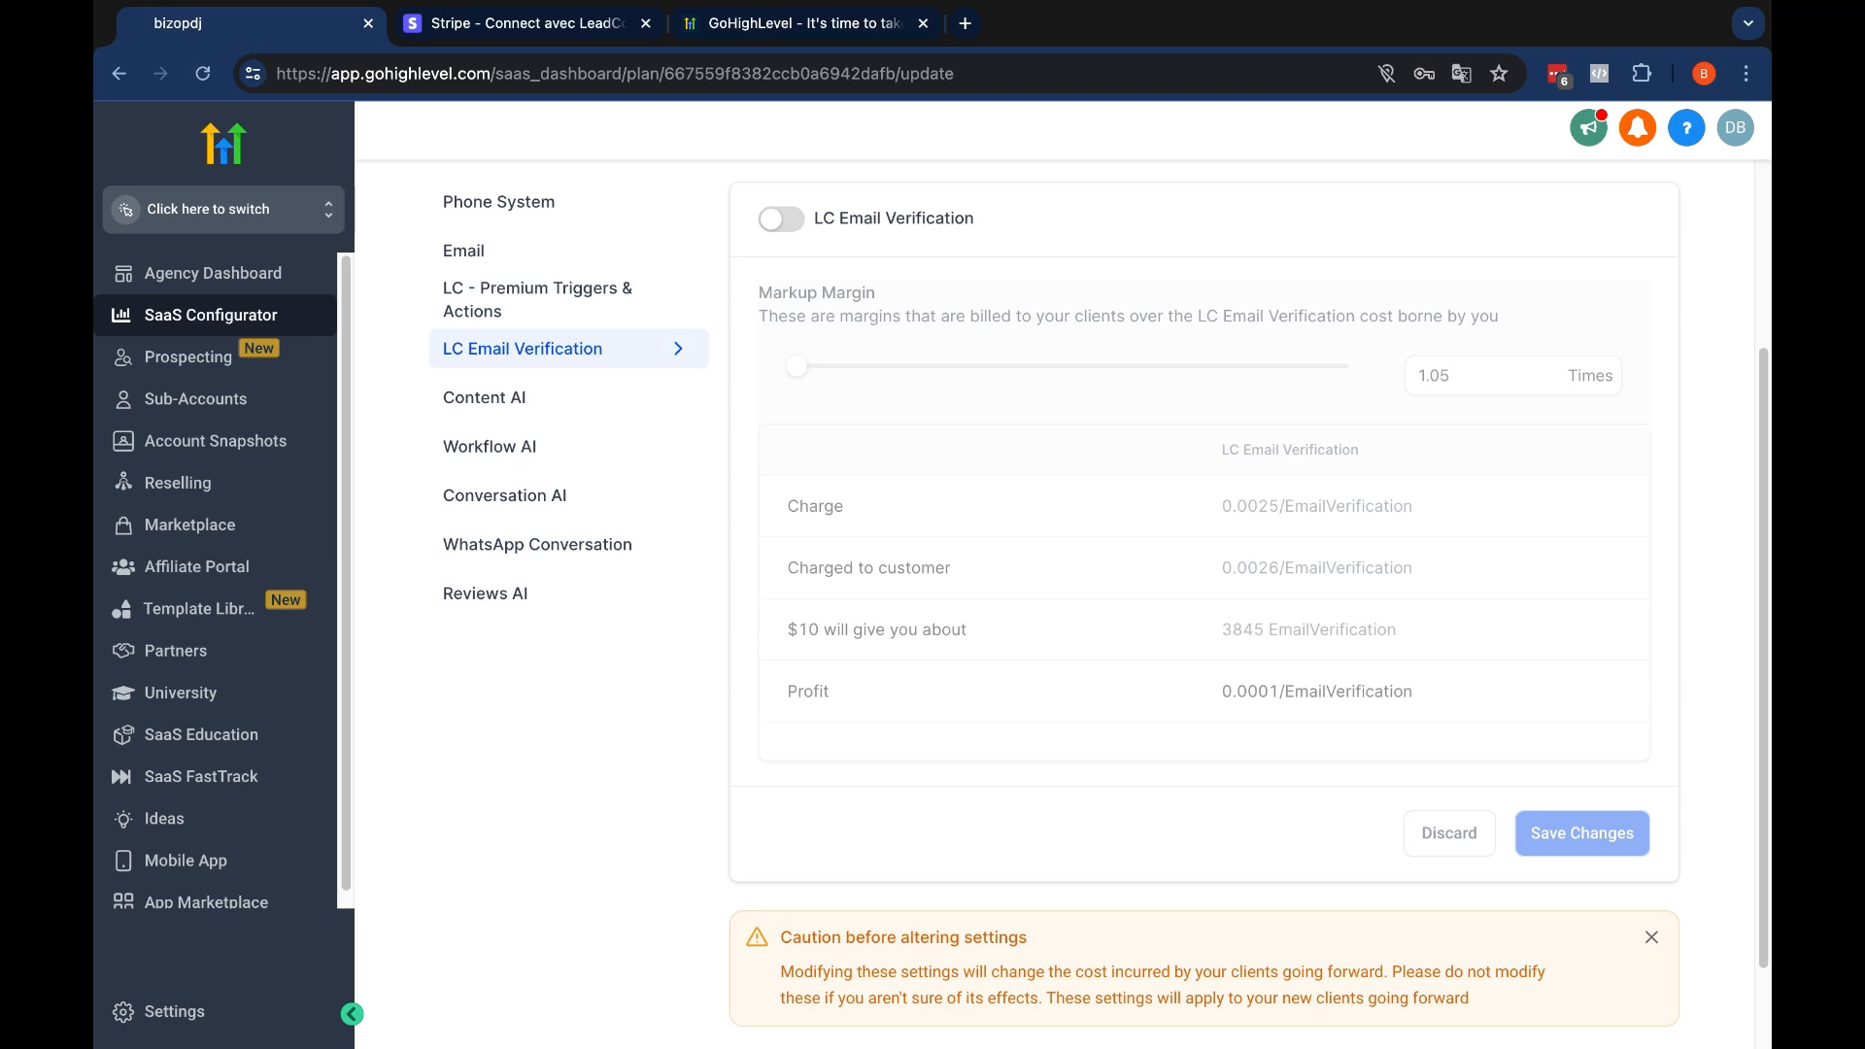
# Review the Standard plan's Phone System and Email rebilling settings, and open the Agency Dashboard
pyautogui.click(521, 225)
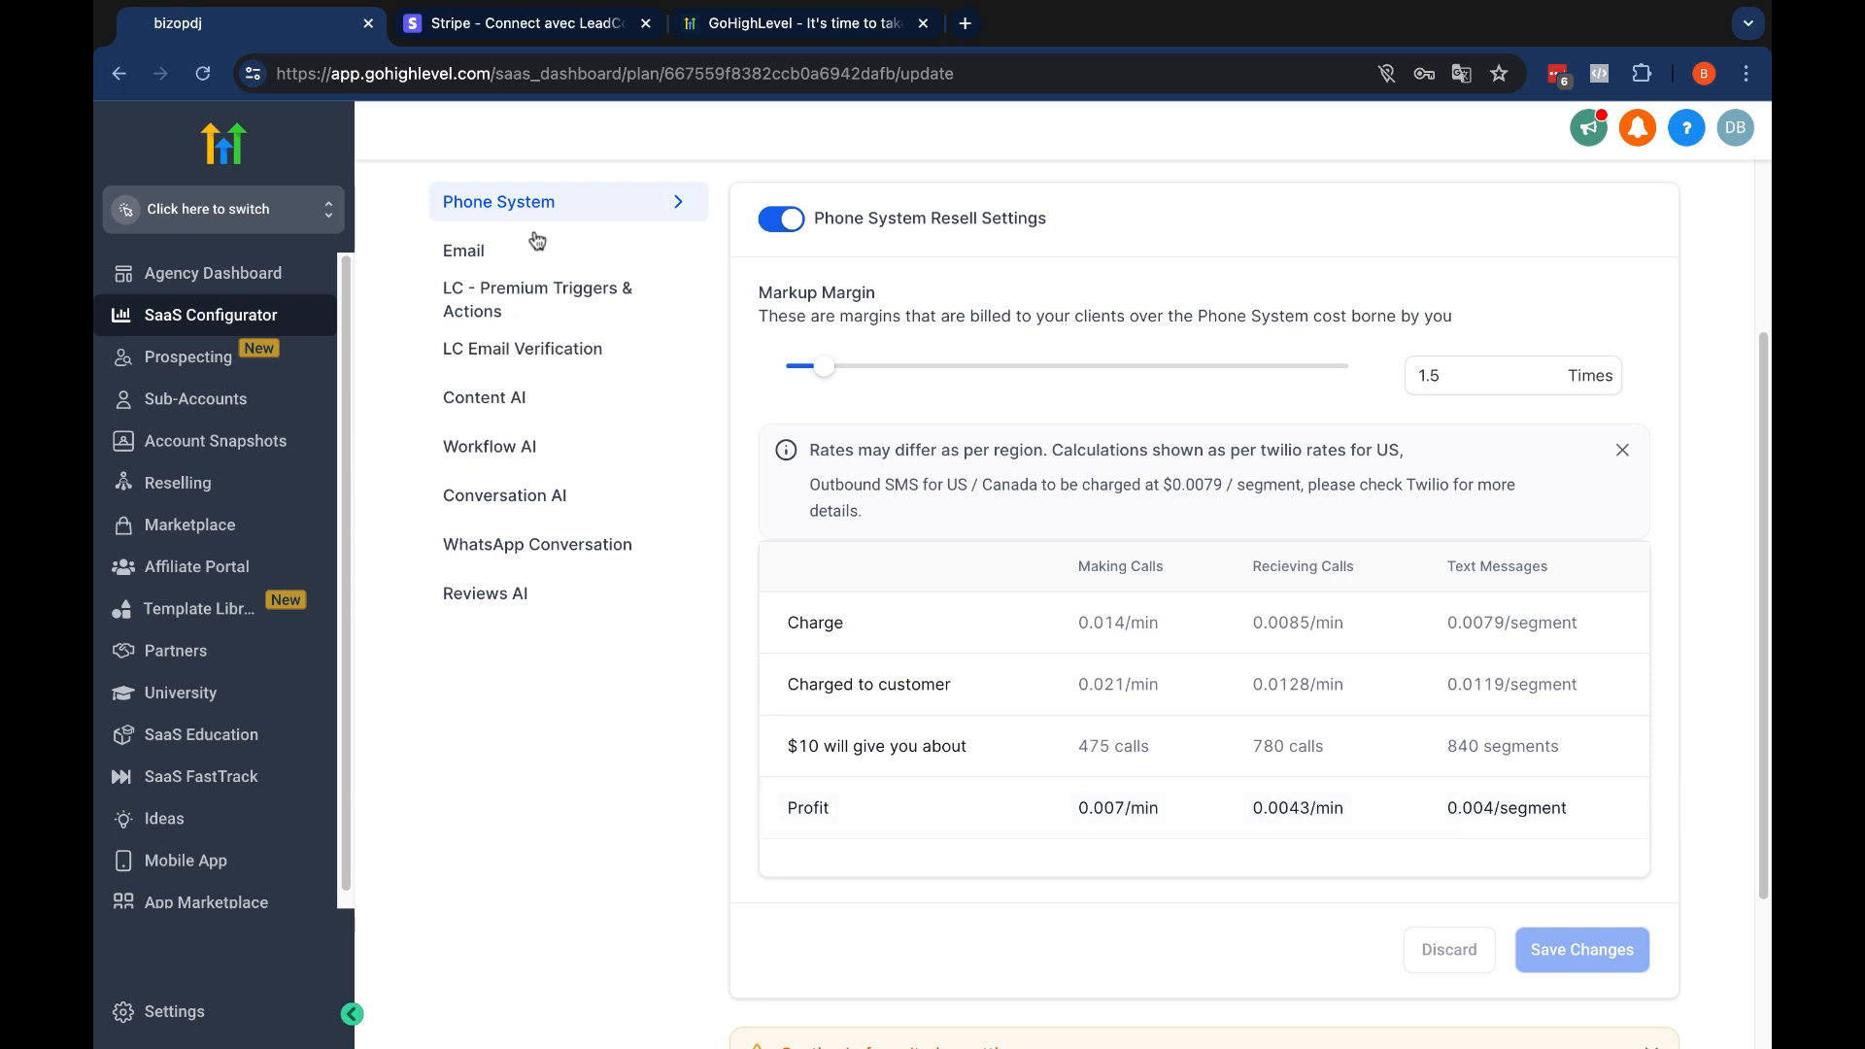
pyautogui.click(492, 245)
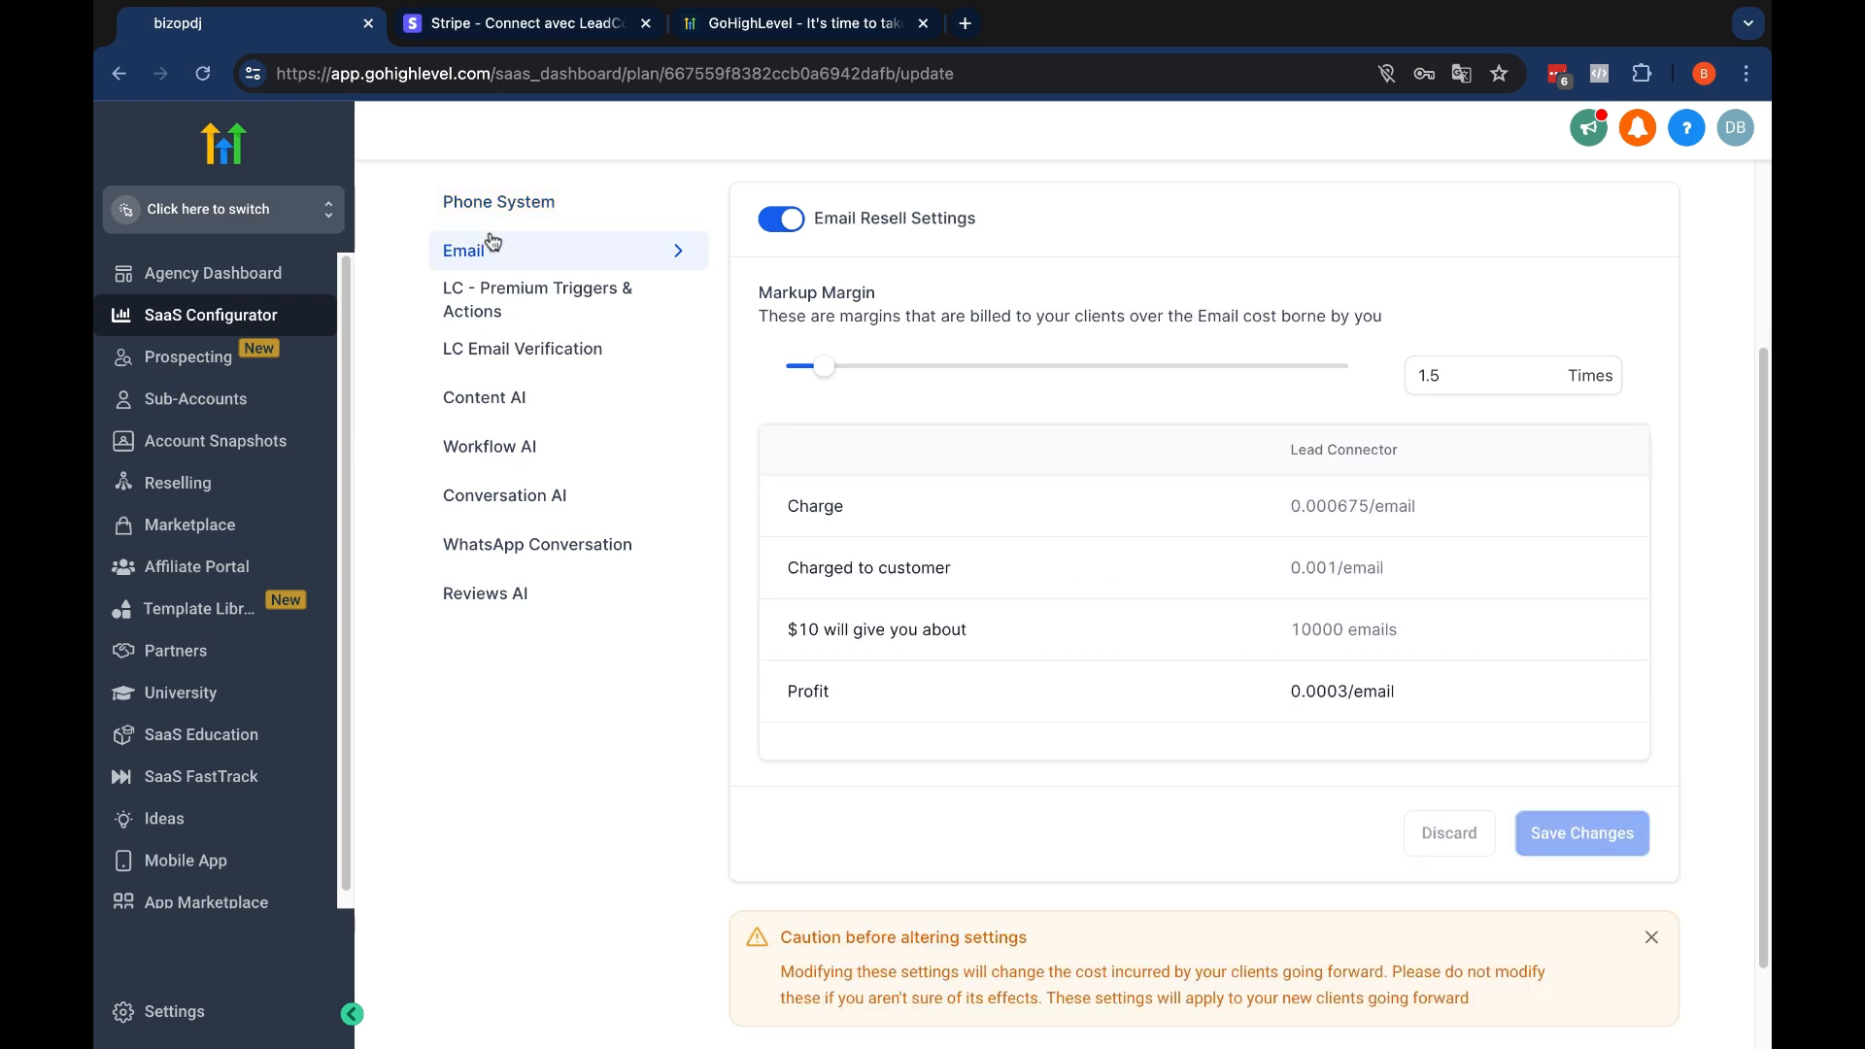
pyautogui.click(238, 274)
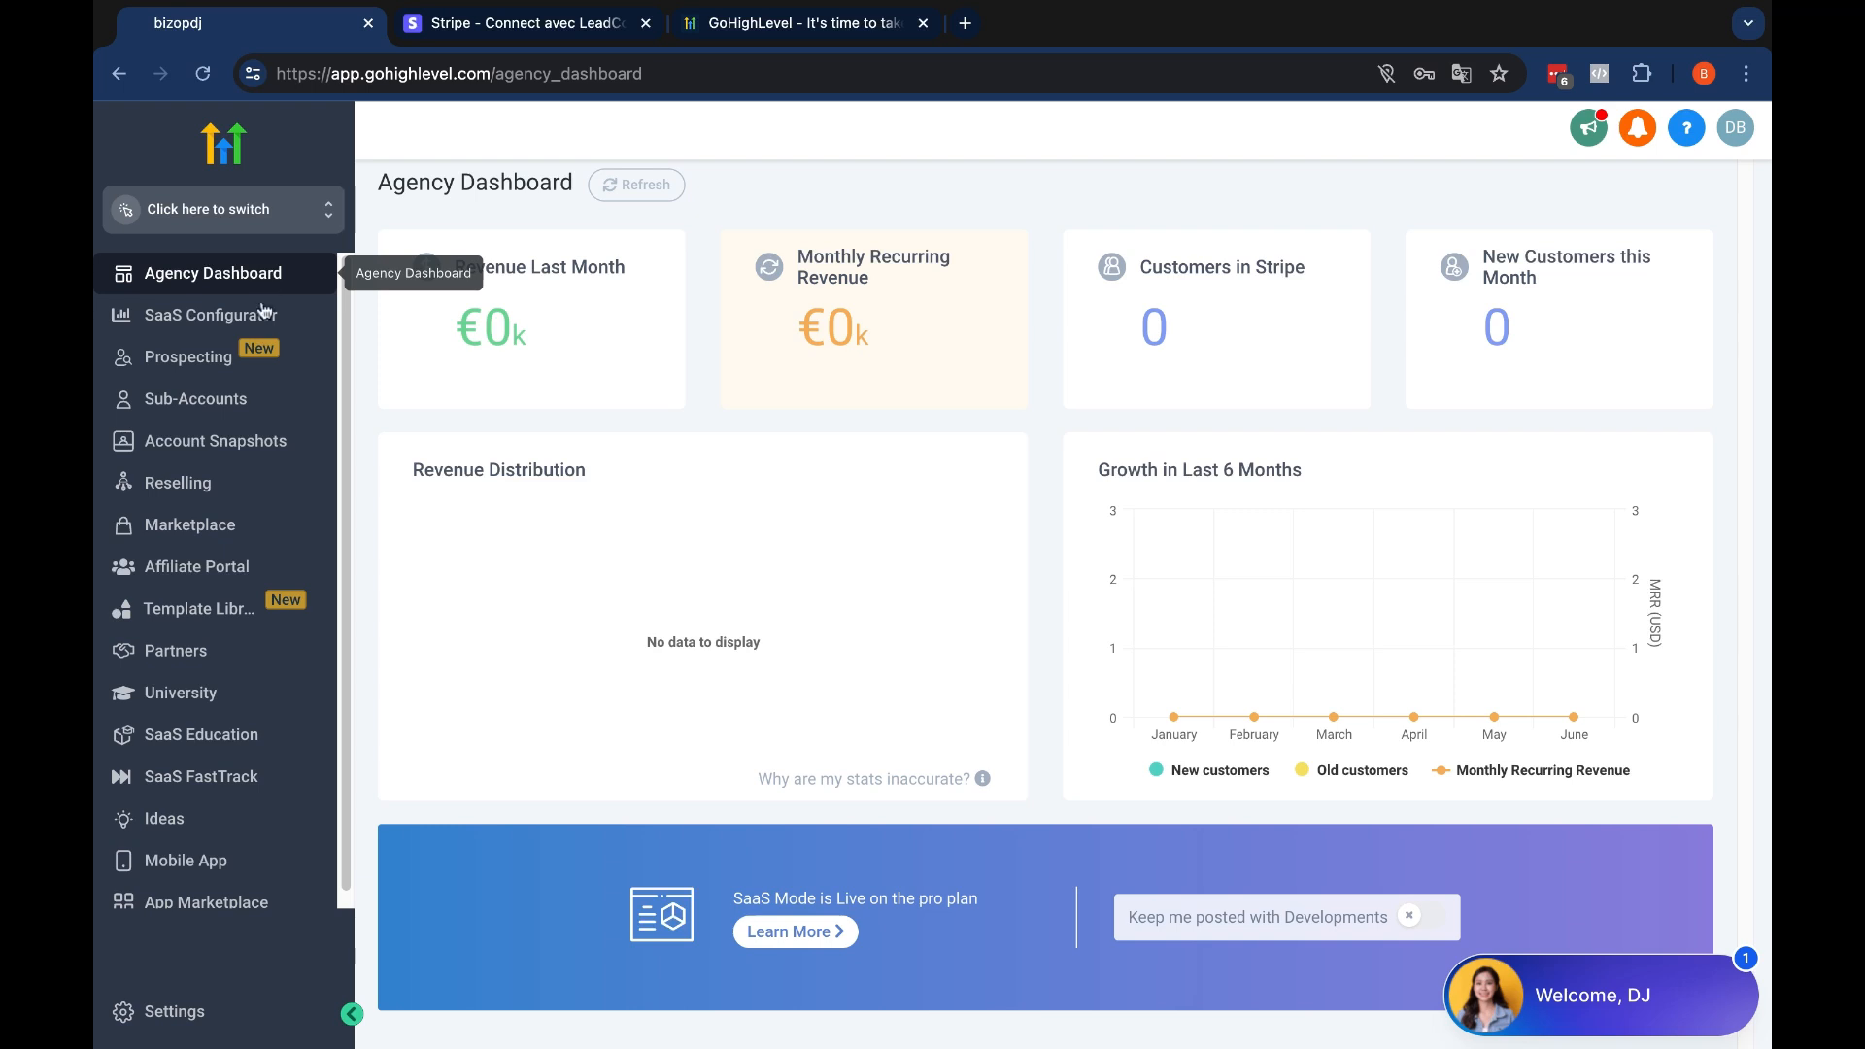
# Start adding a prospect in Prospecting, search for "couvreur toul" and pick the business Couvreur Toulouse - BJ Couverture - Couvreur 31
pyautogui.click(209, 362)
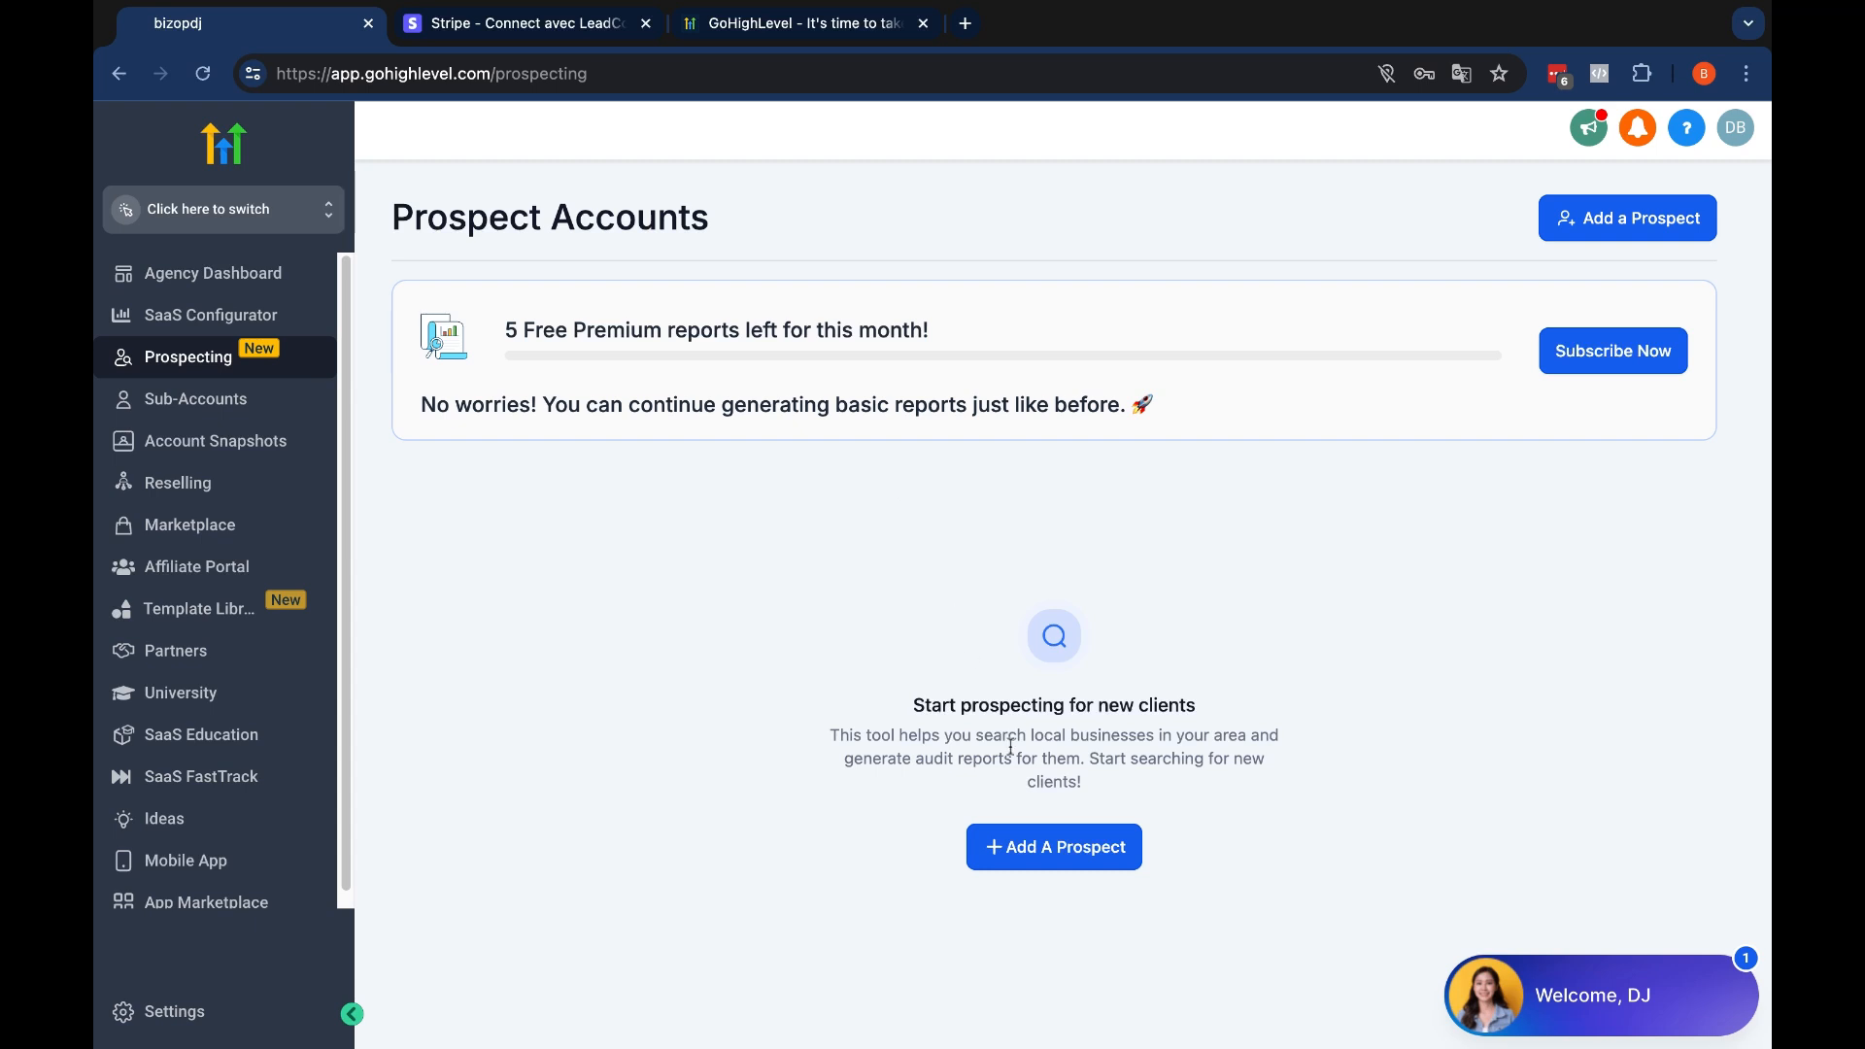
pyautogui.click(1098, 838)
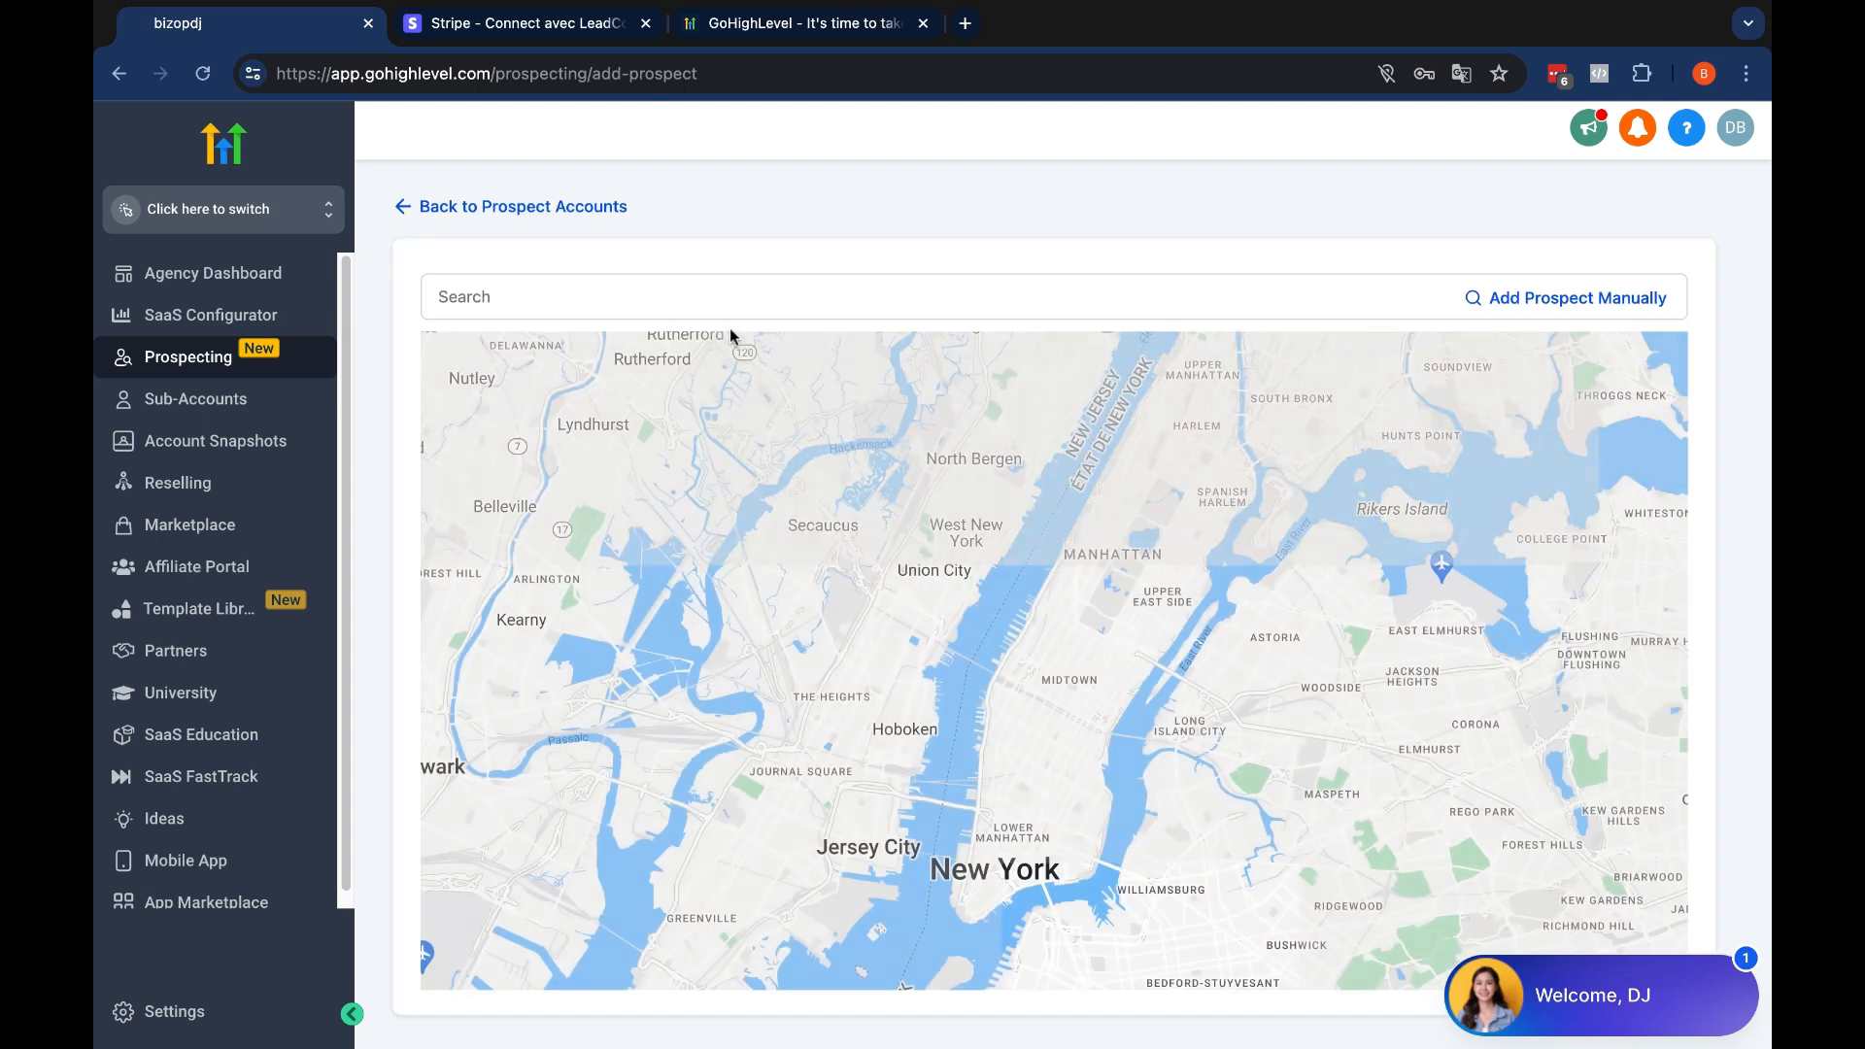
pyautogui.write('Dry Cleaners near me')
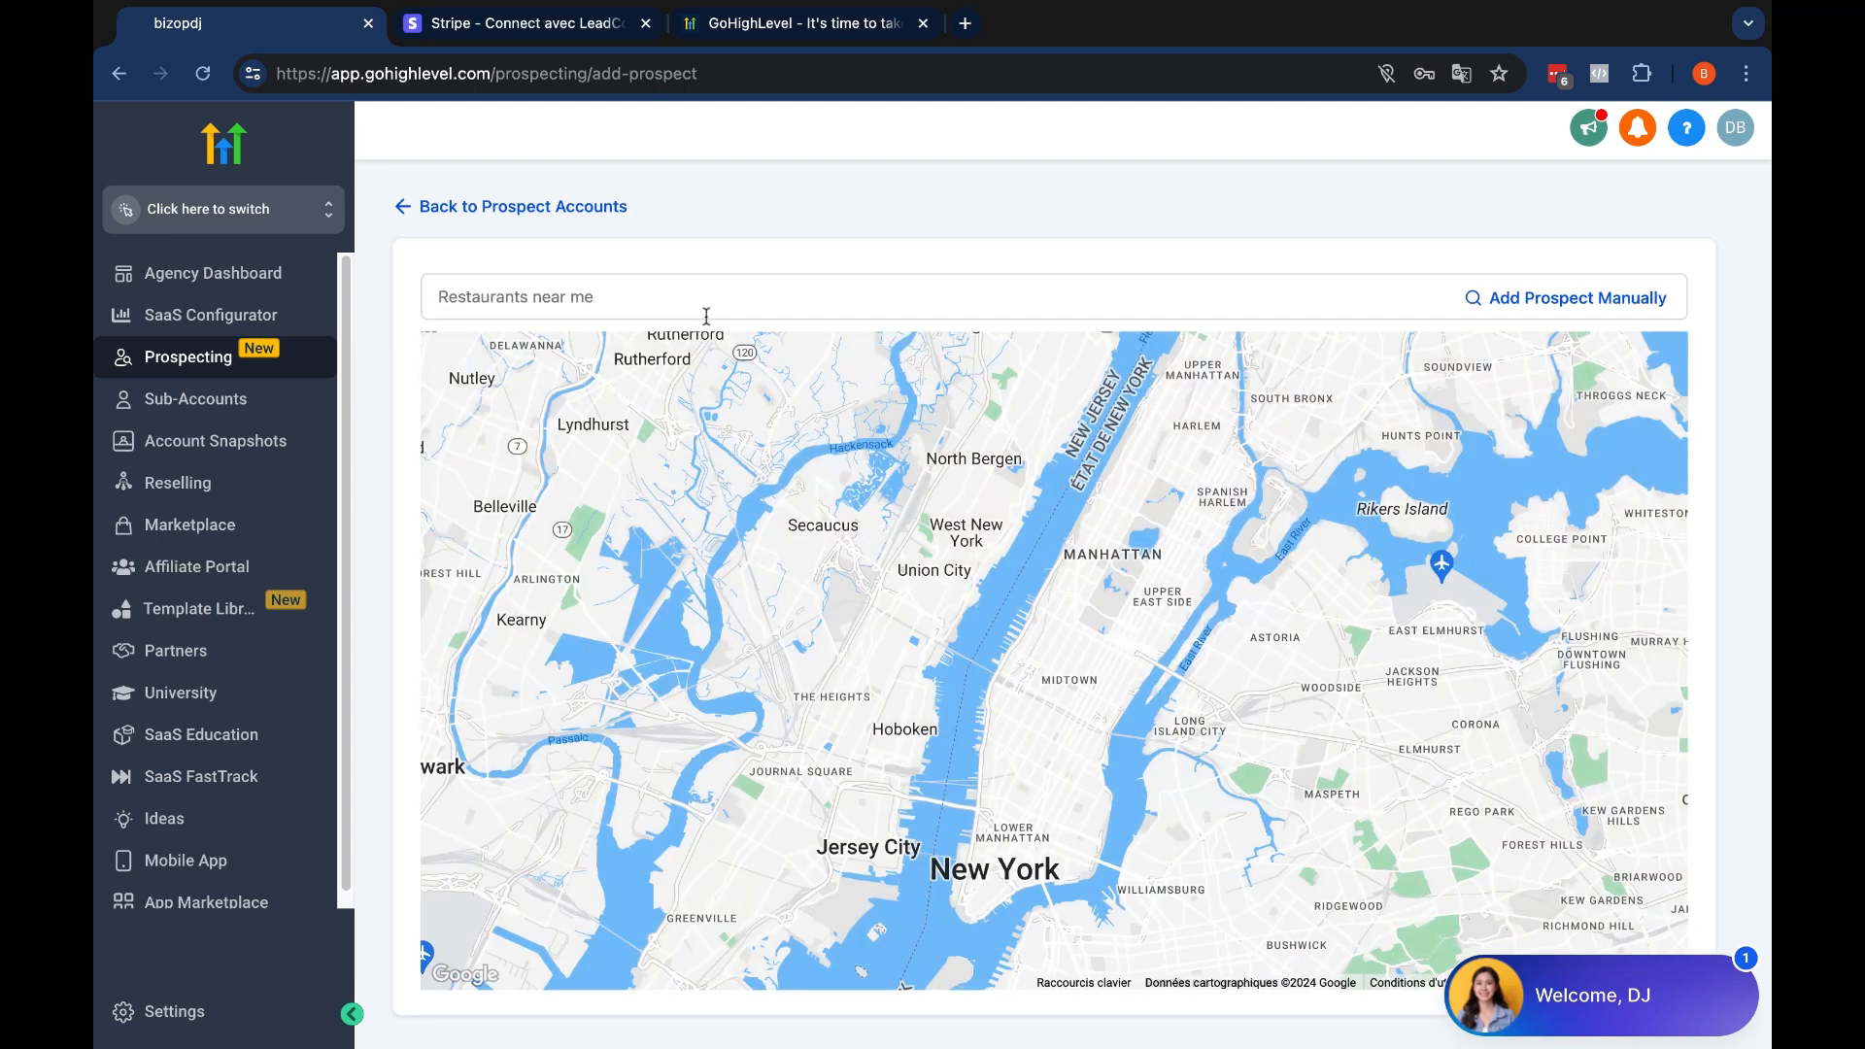
pyautogui.write('couvreyr')
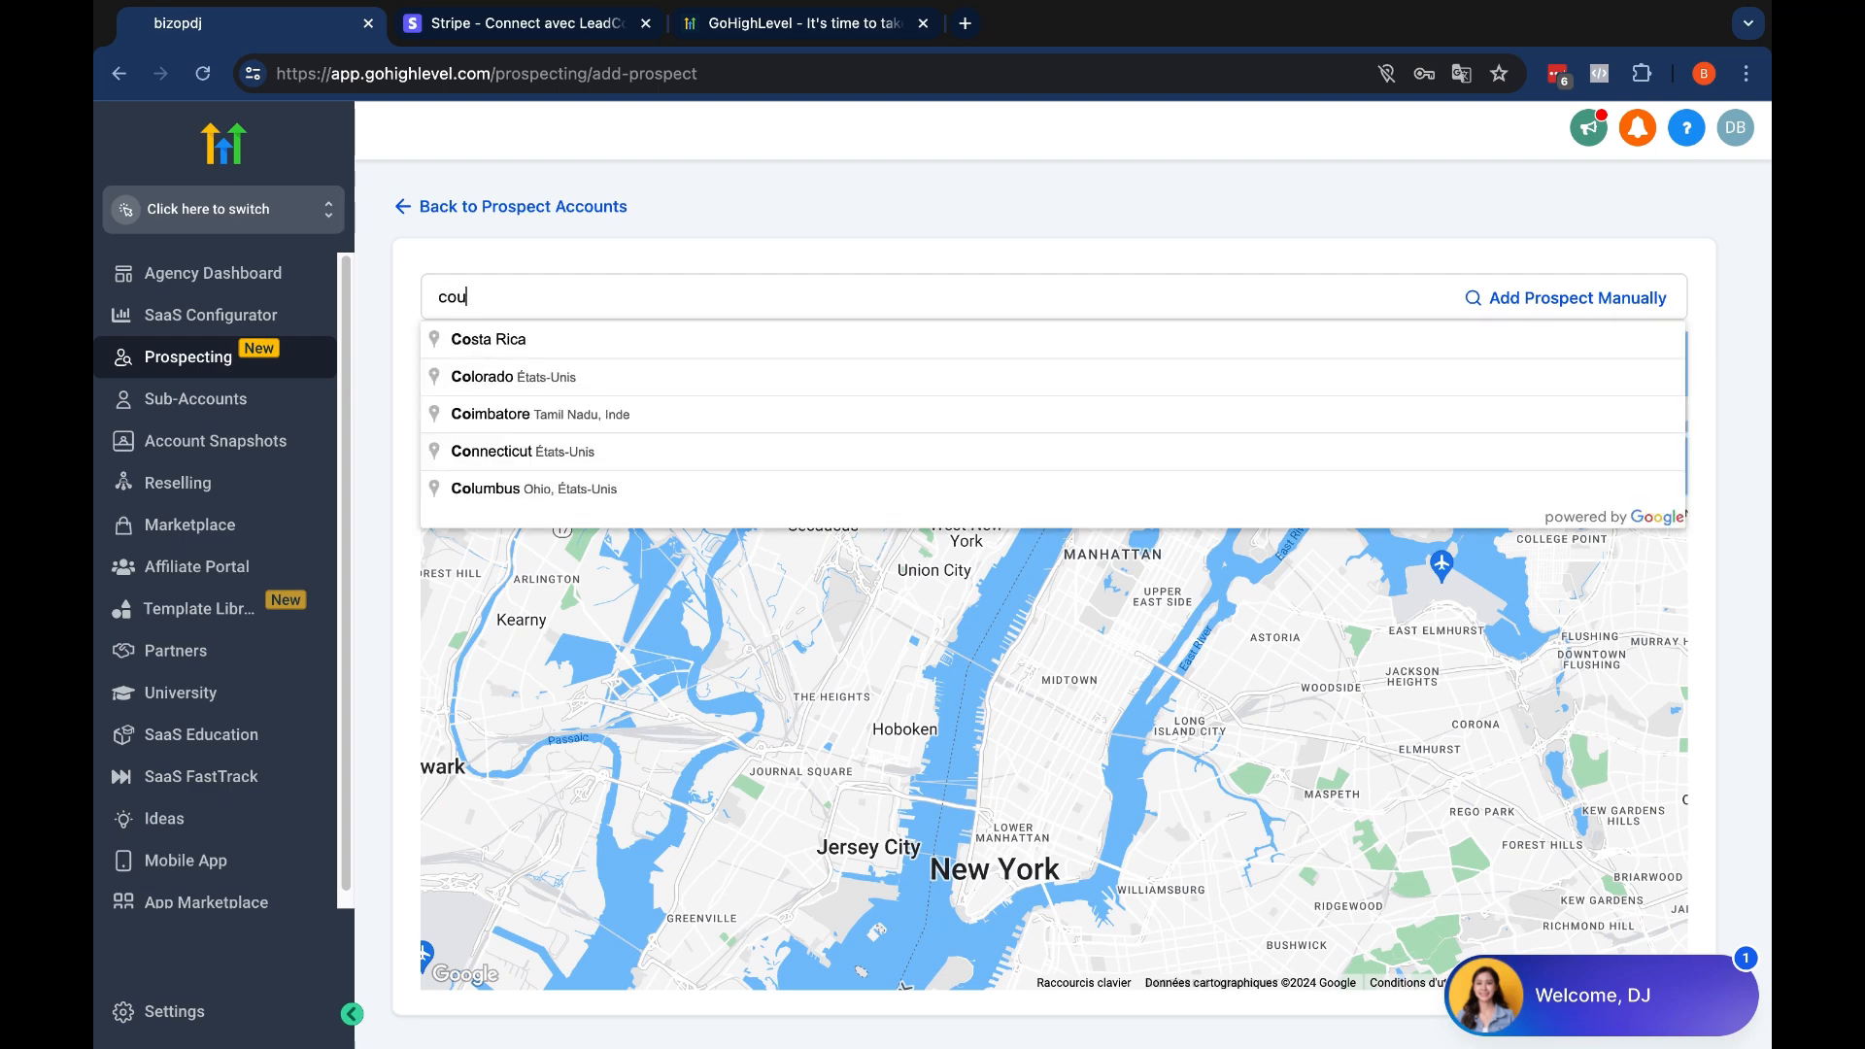
pyautogui.press('BackSpace')
pyautogui.press('BackSpace')
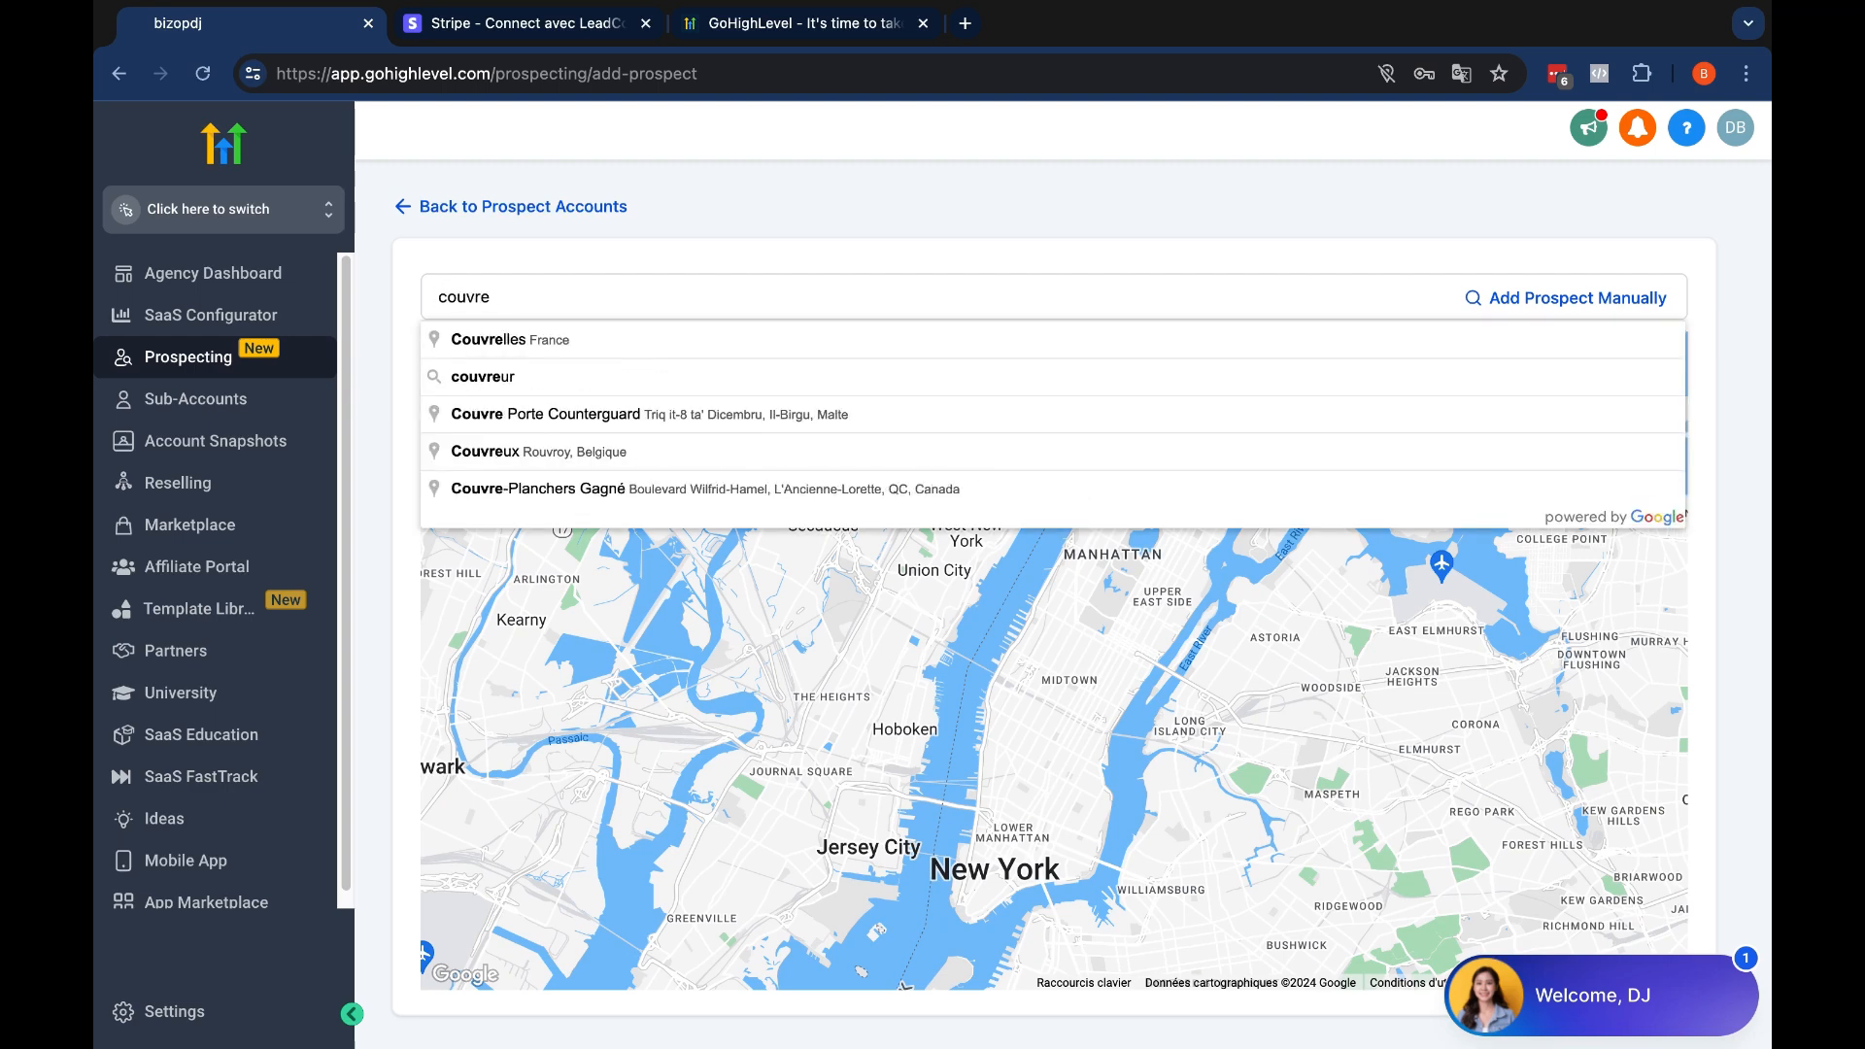
pyautogui.write('ur toul')
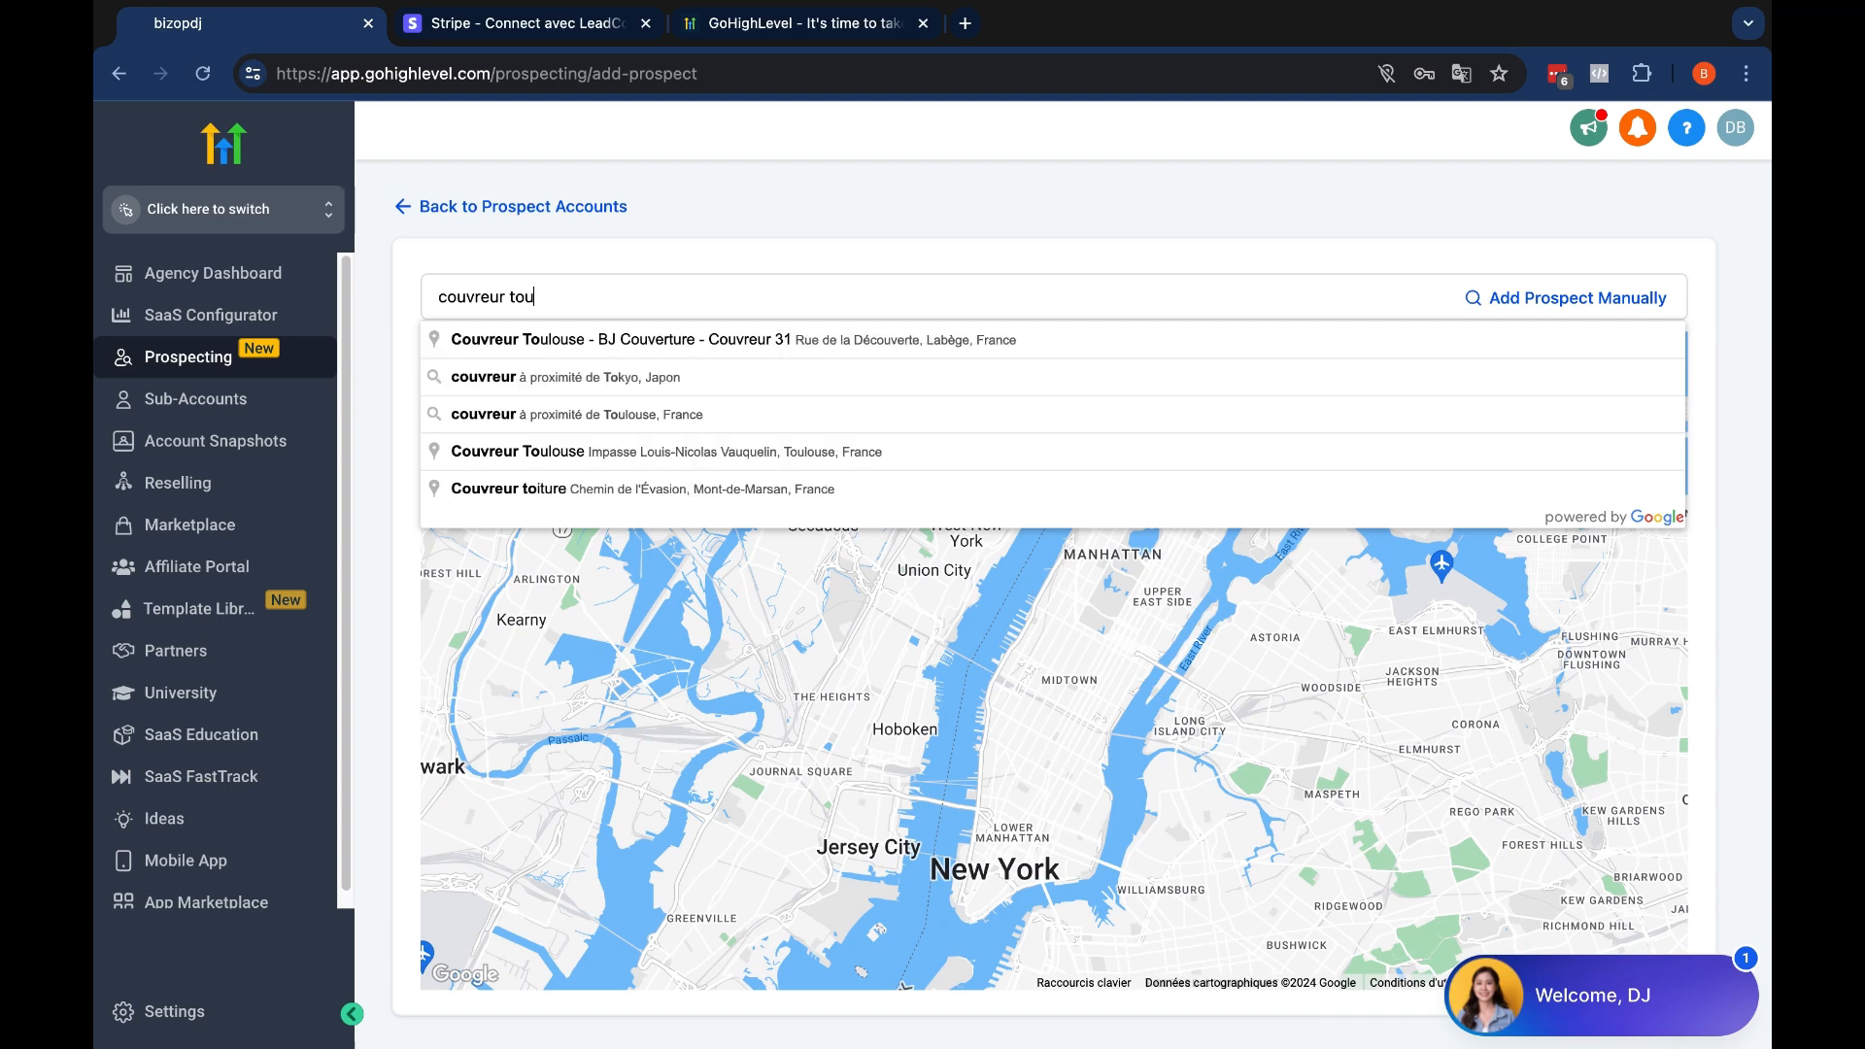
pyautogui.click(766, 352)
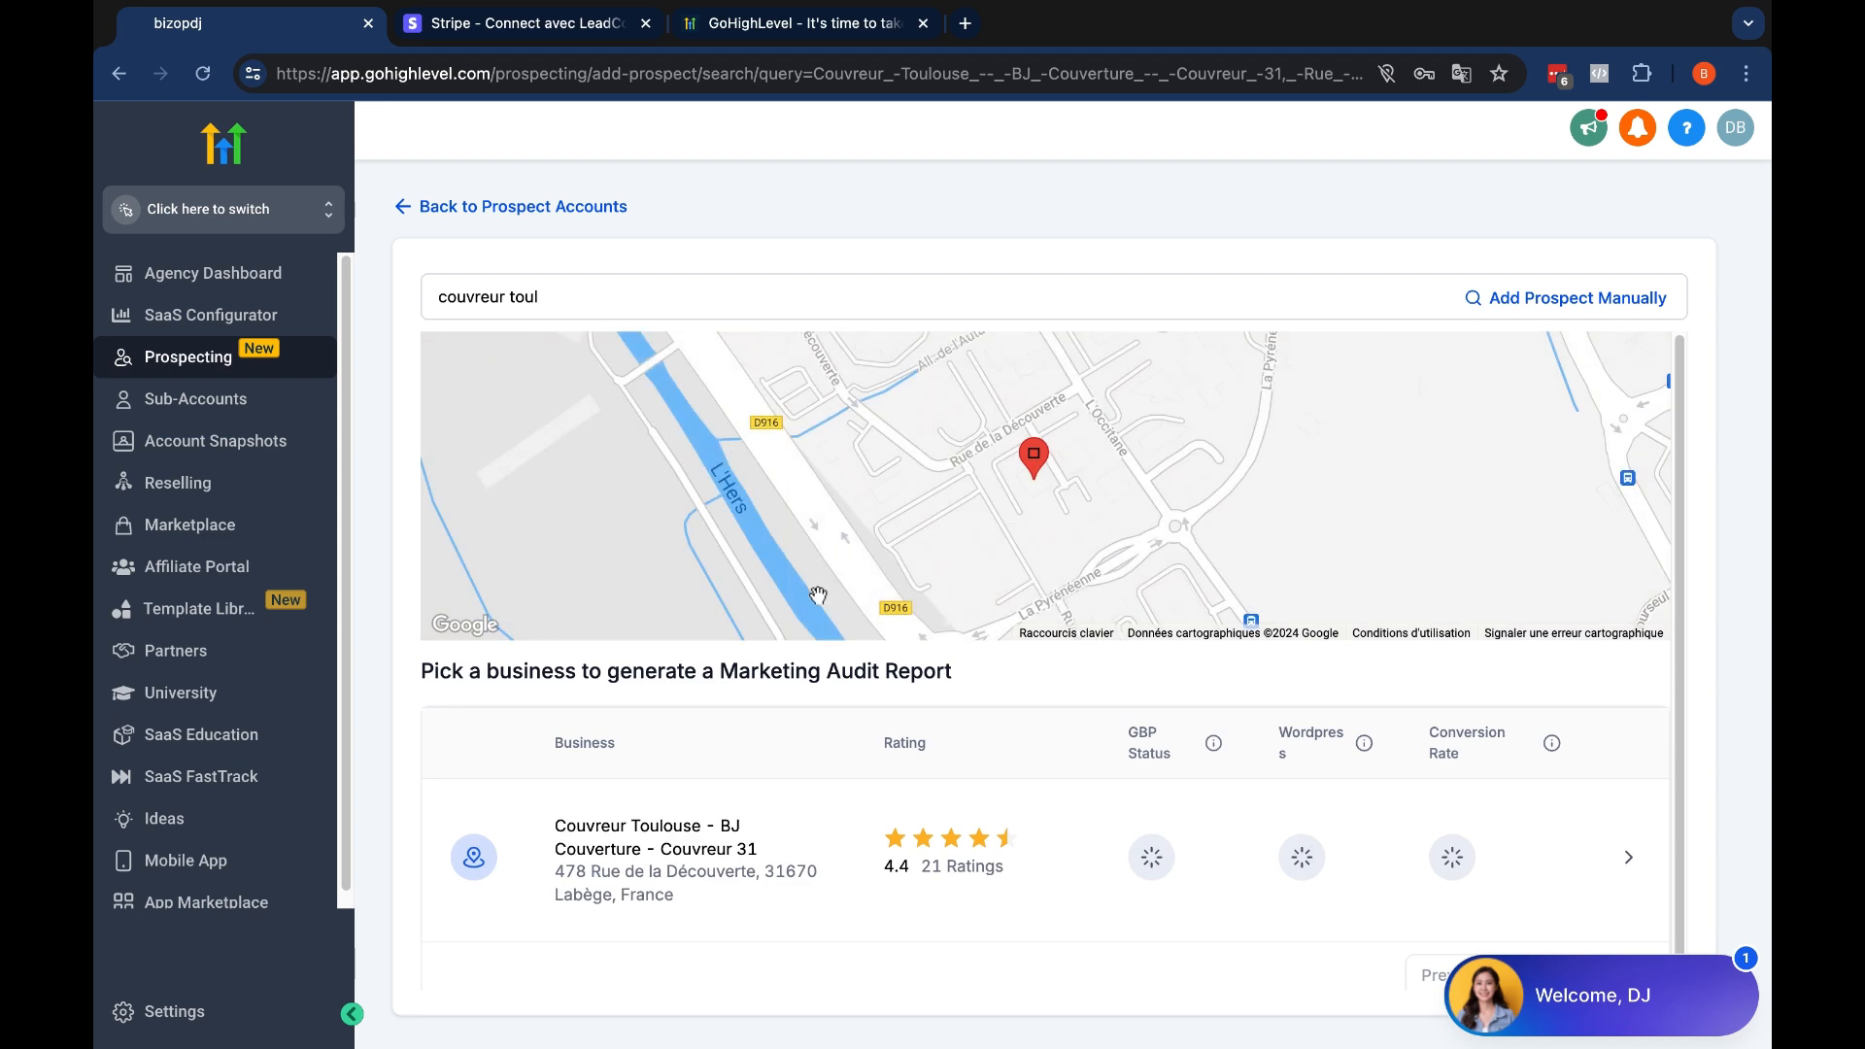
# Examine the found business's rating, GBP status, WordPress indicator and conversion rate
pyautogui.scroll(-1, 1035, 795)
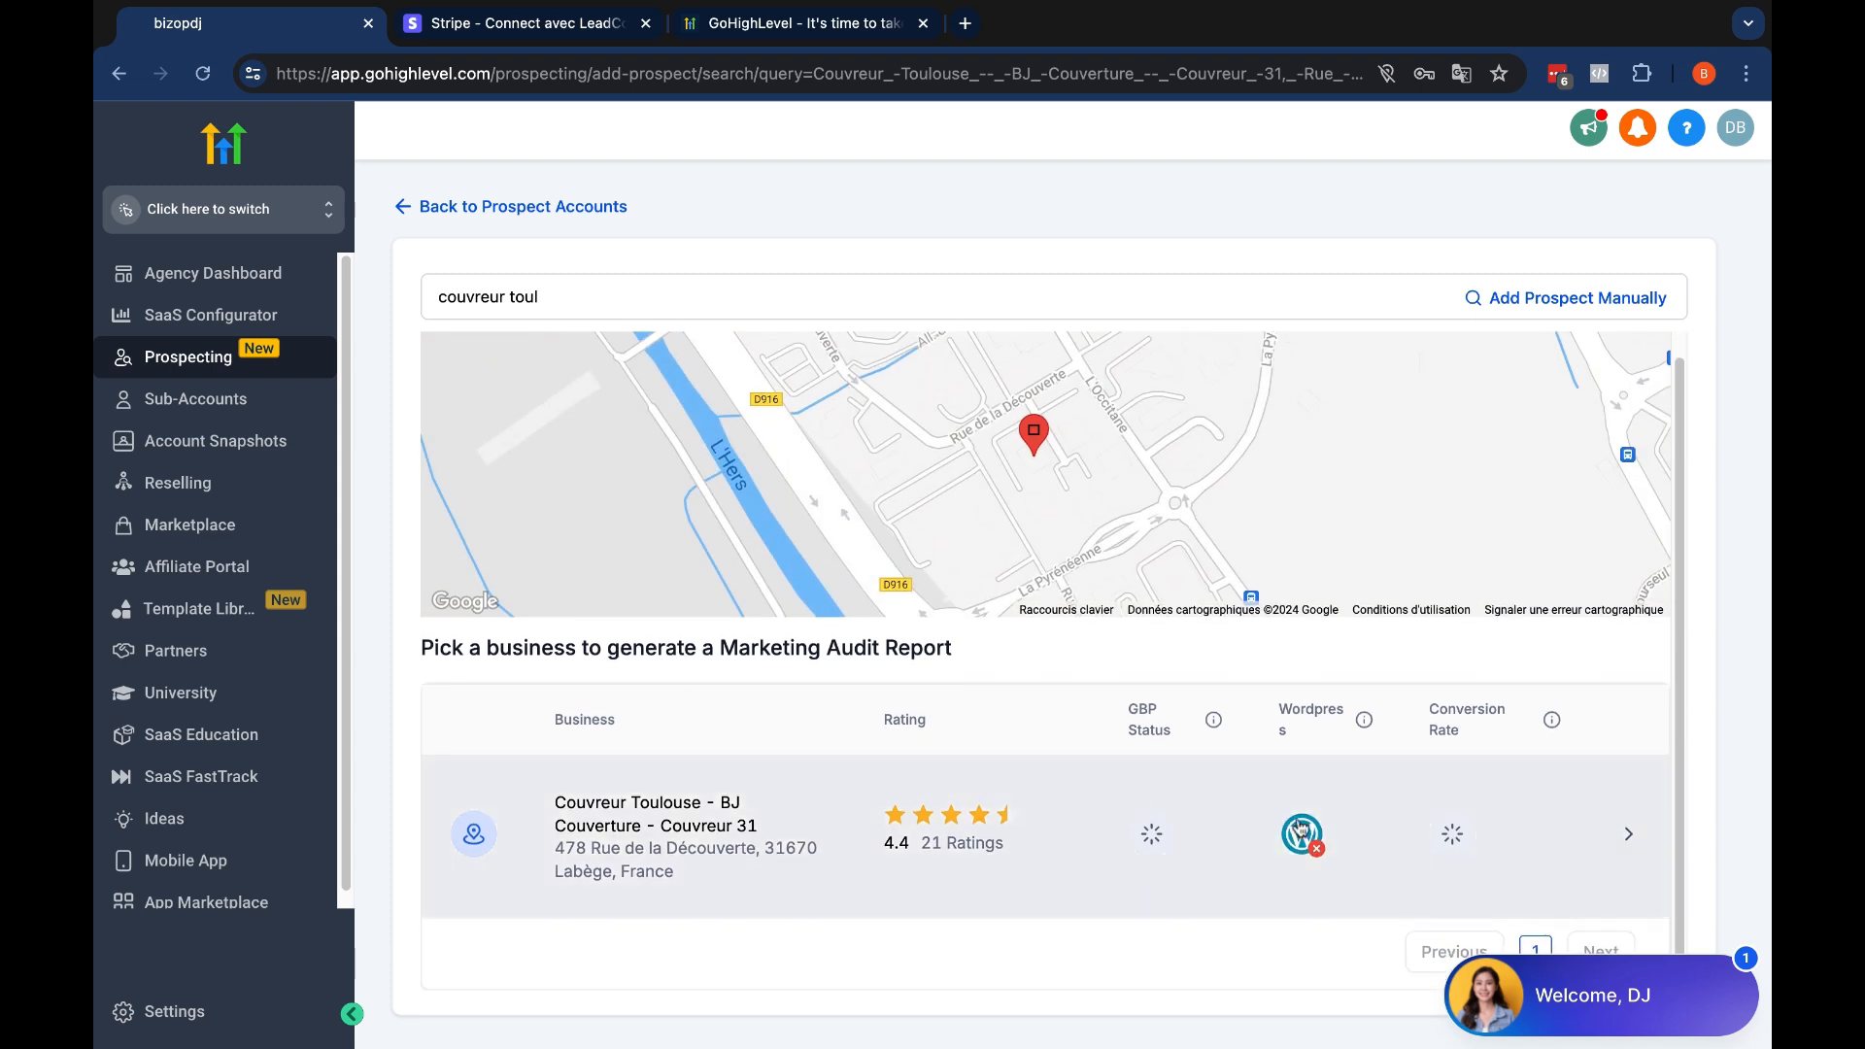
pyautogui.tripleClick(1428, 704)
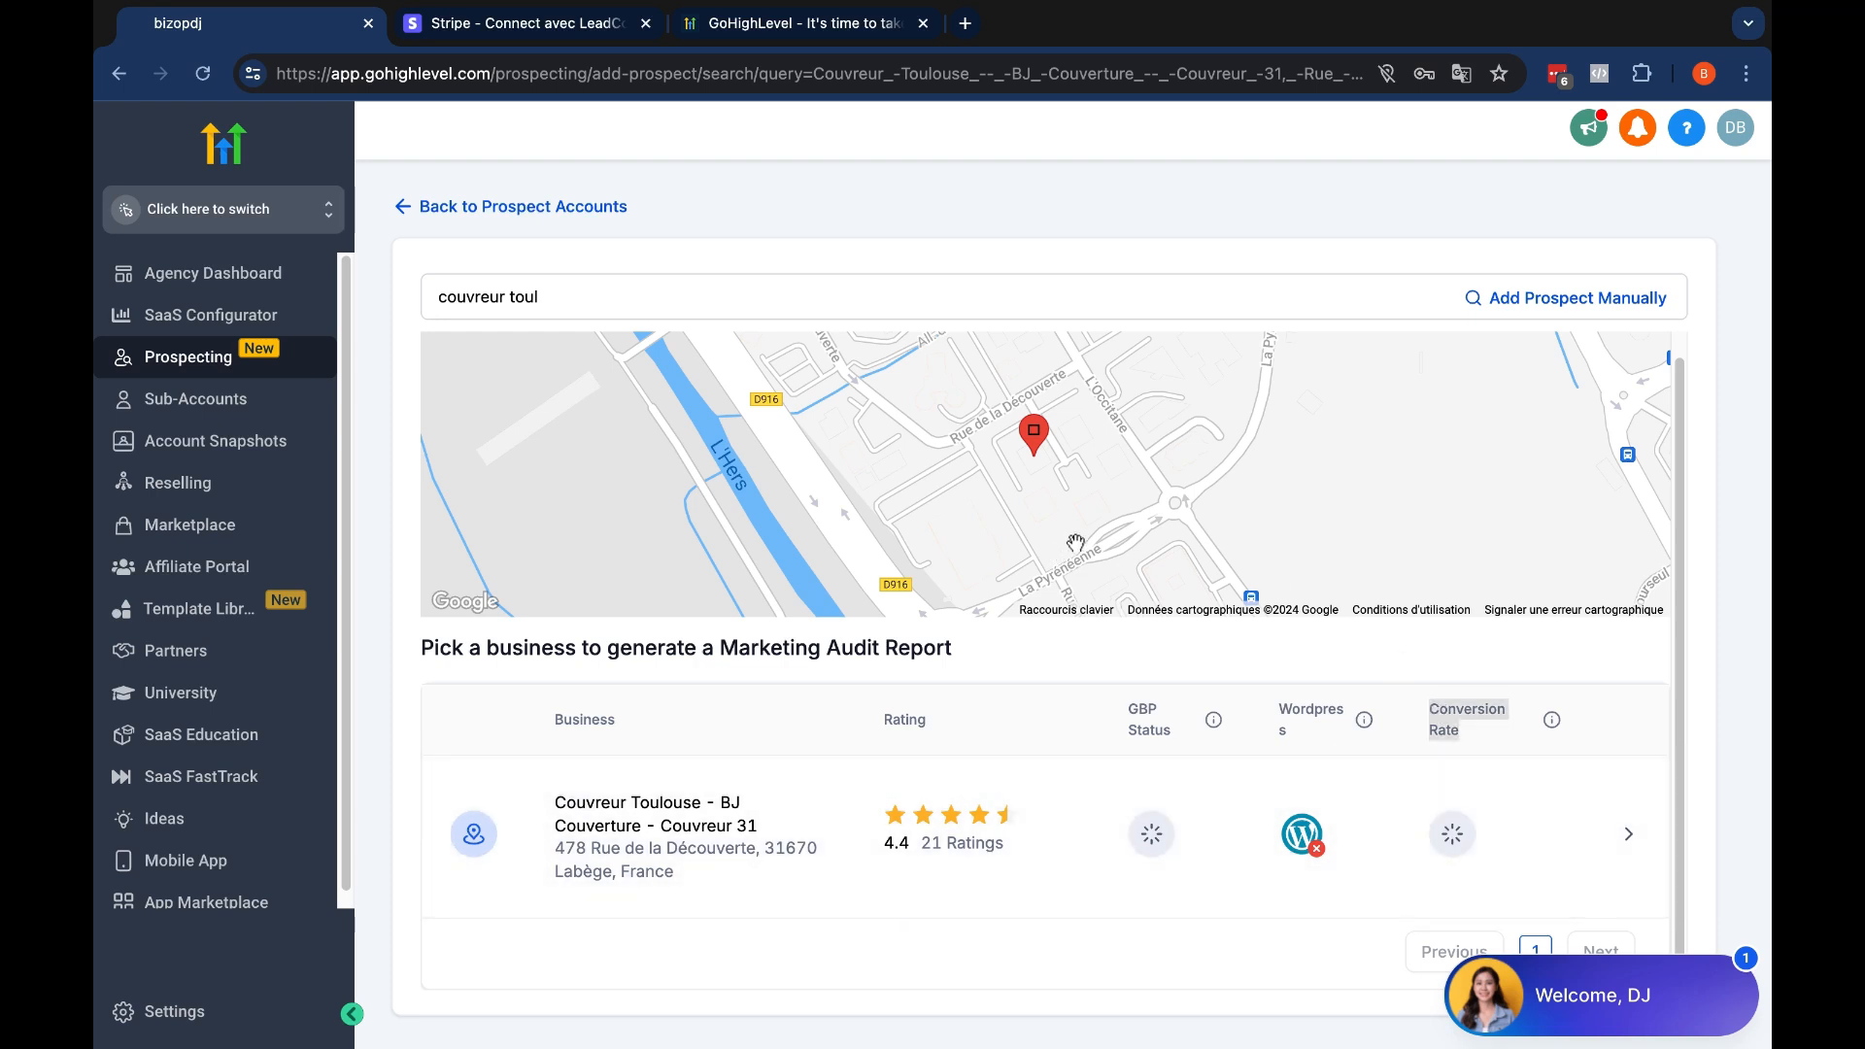
pyautogui.scroll(-2, 1060, 492)
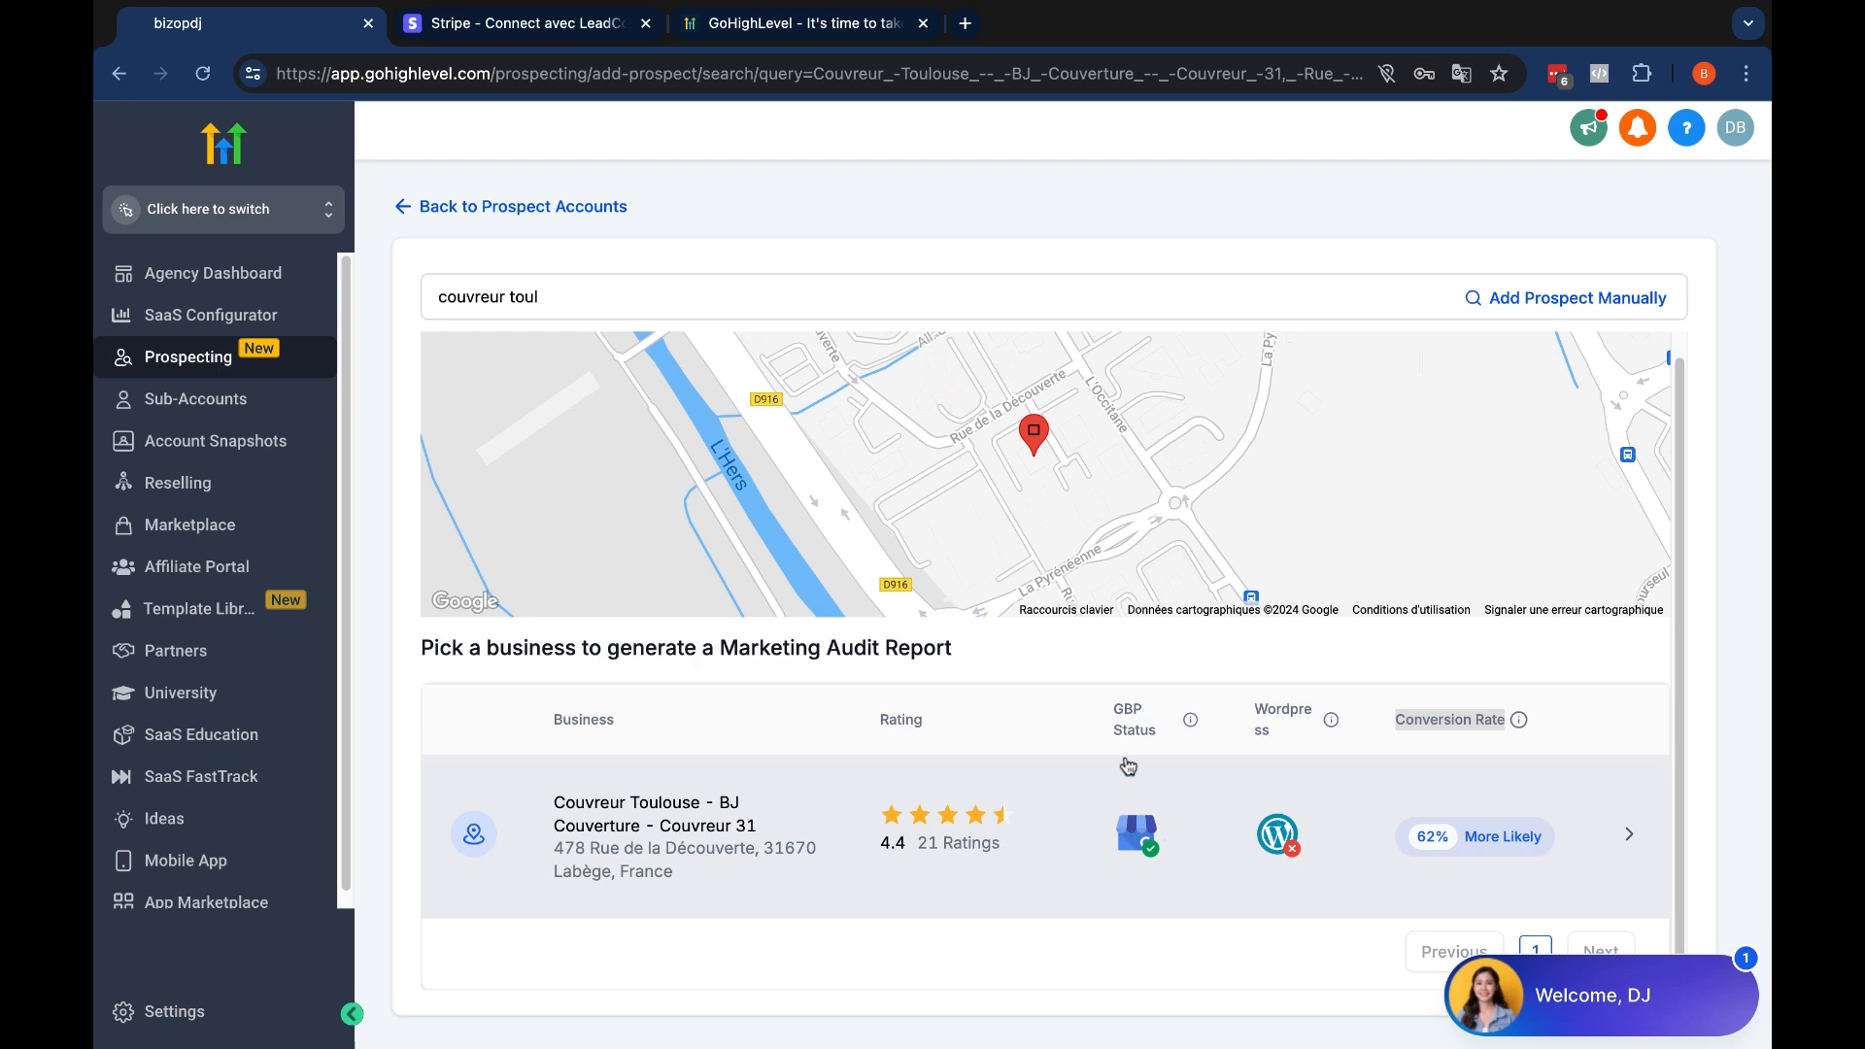
pyautogui.doubleClick(1126, 709)
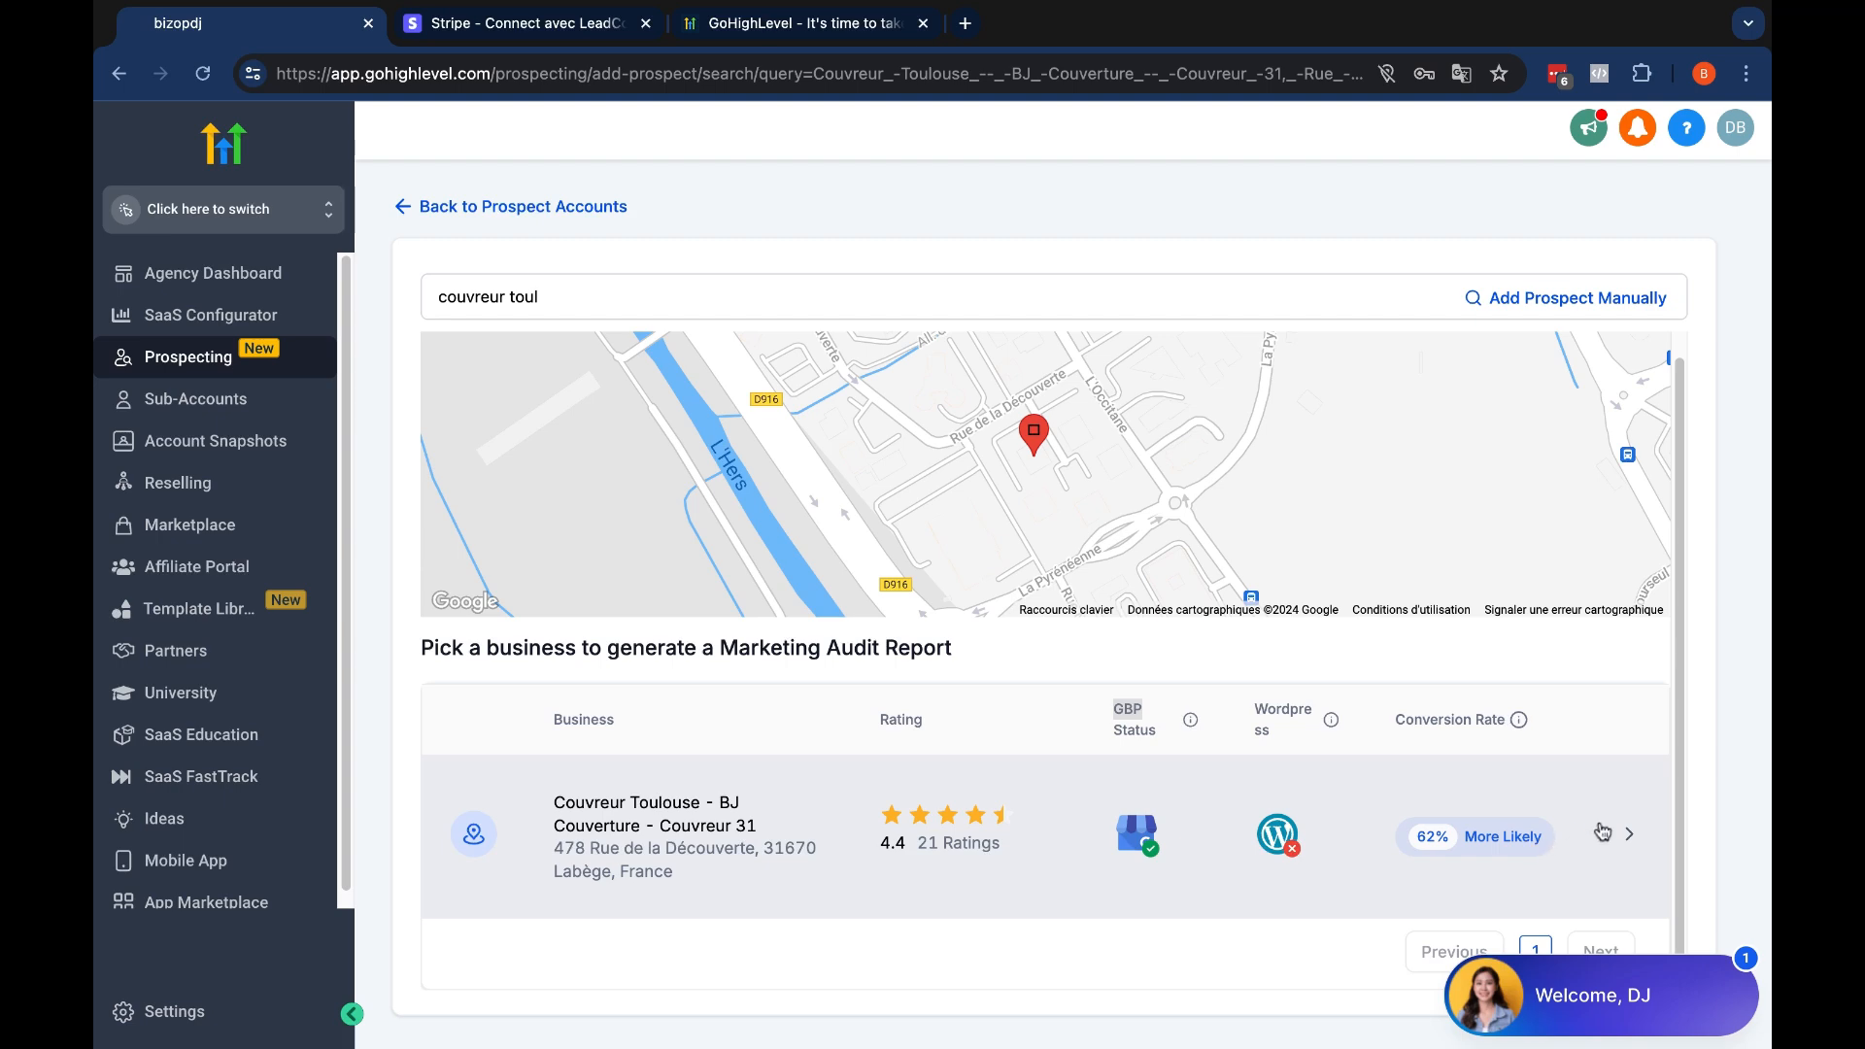
# Open the found business's details, check its prefilled contact, address and website fields, and save it as a prospect
pyautogui.click(1628, 851)
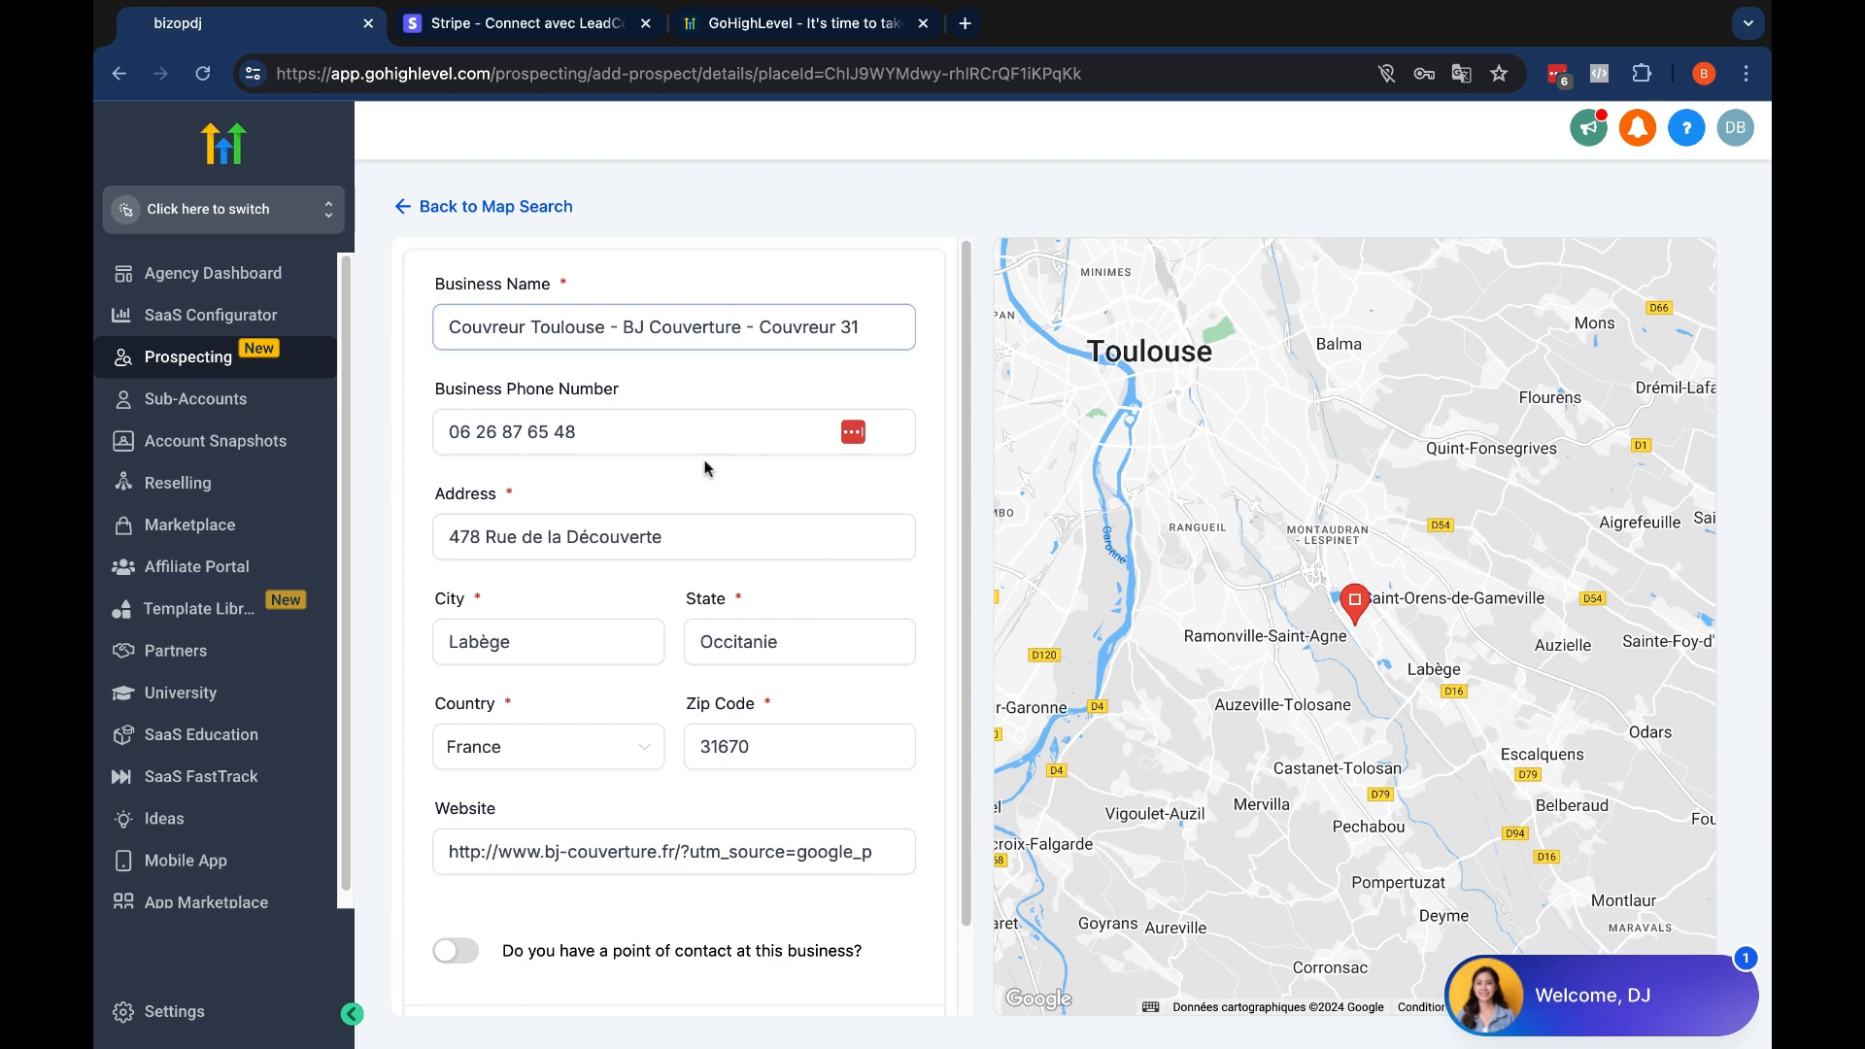
pyautogui.click(722, 862)
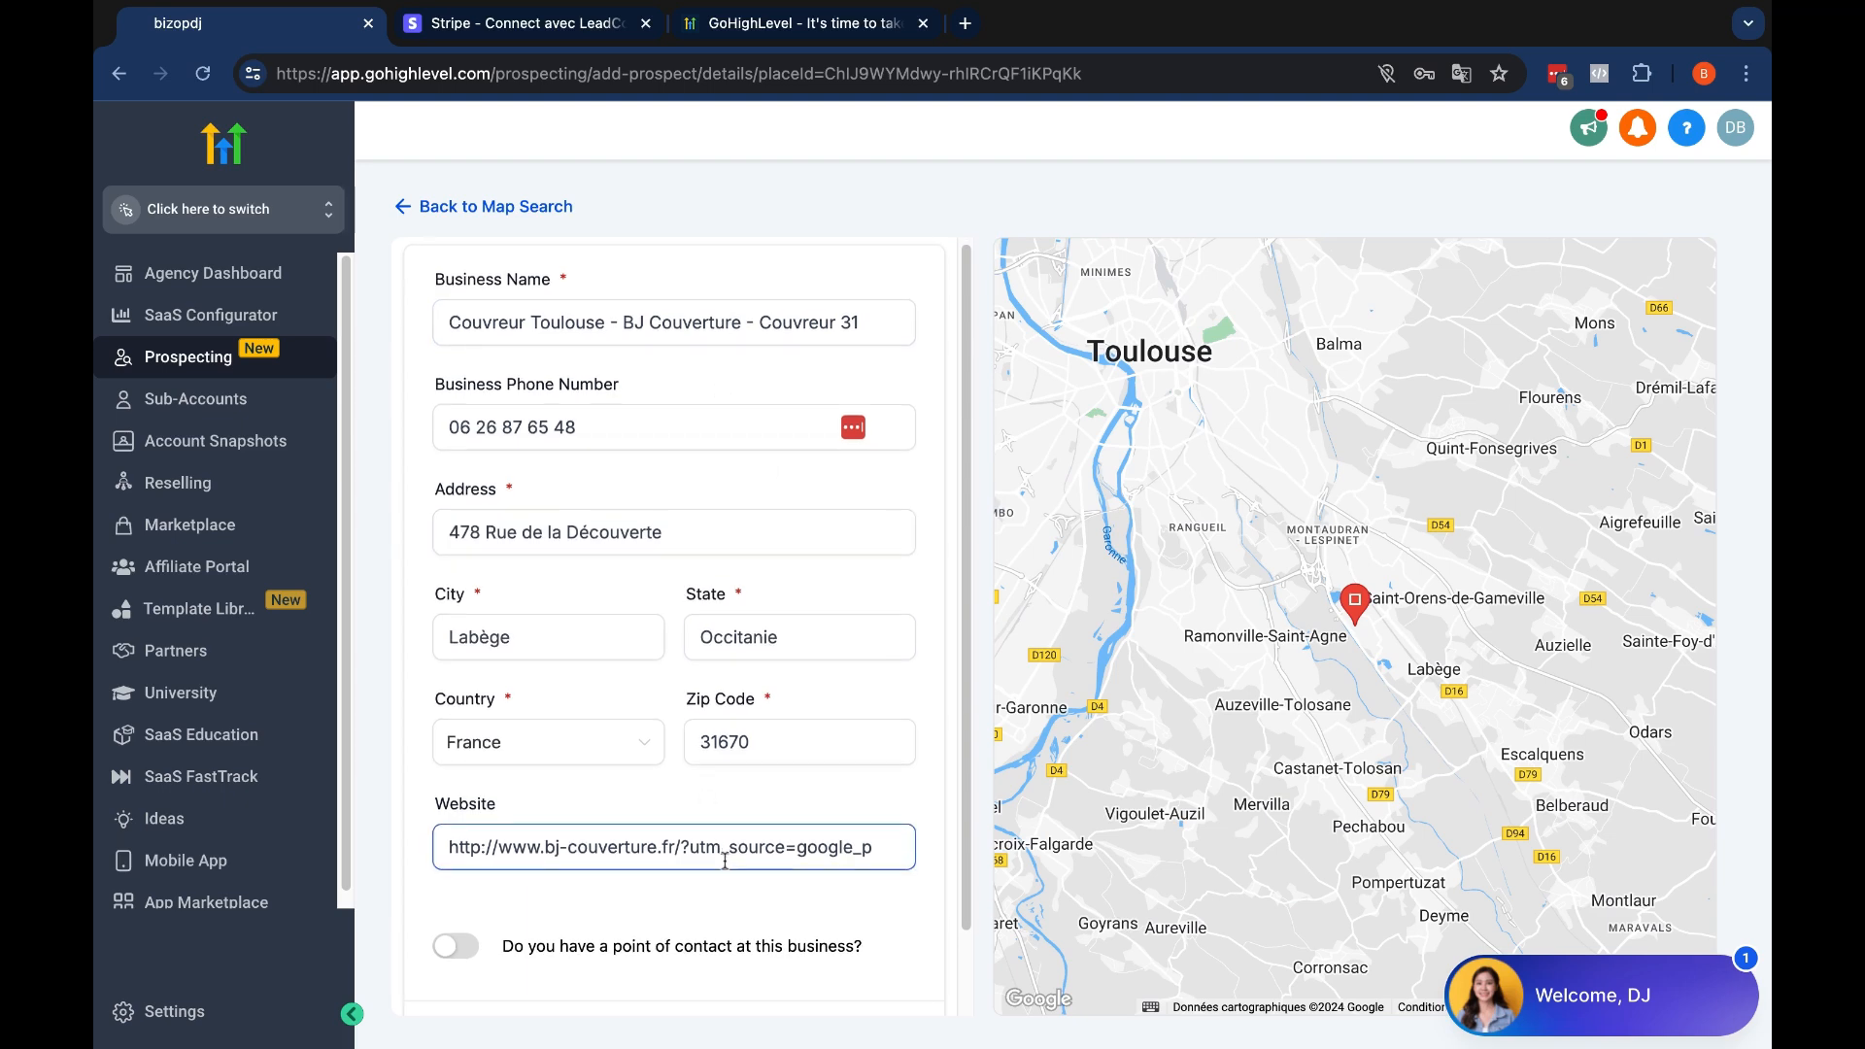
pyautogui.scroll(-2, 728, 840)
pyautogui.scroll(2, 622, 632)
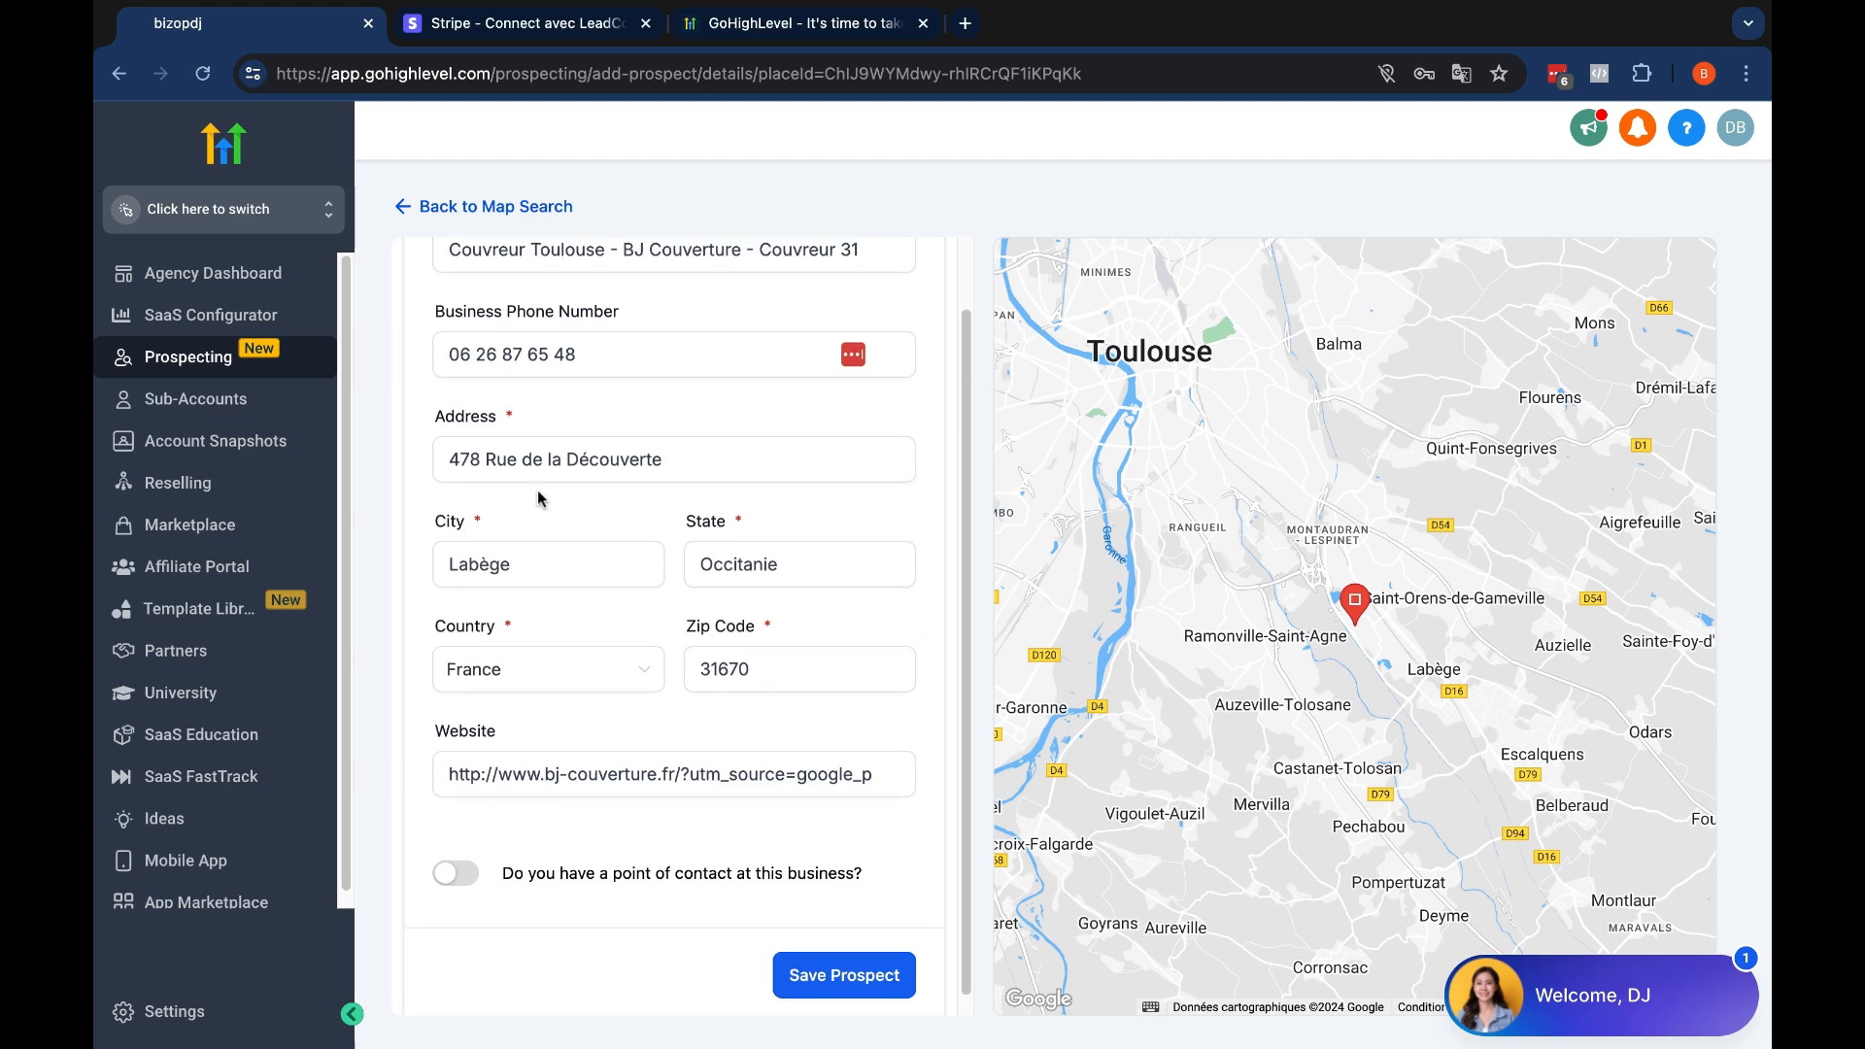
pyautogui.scroll(-2, 664, 757)
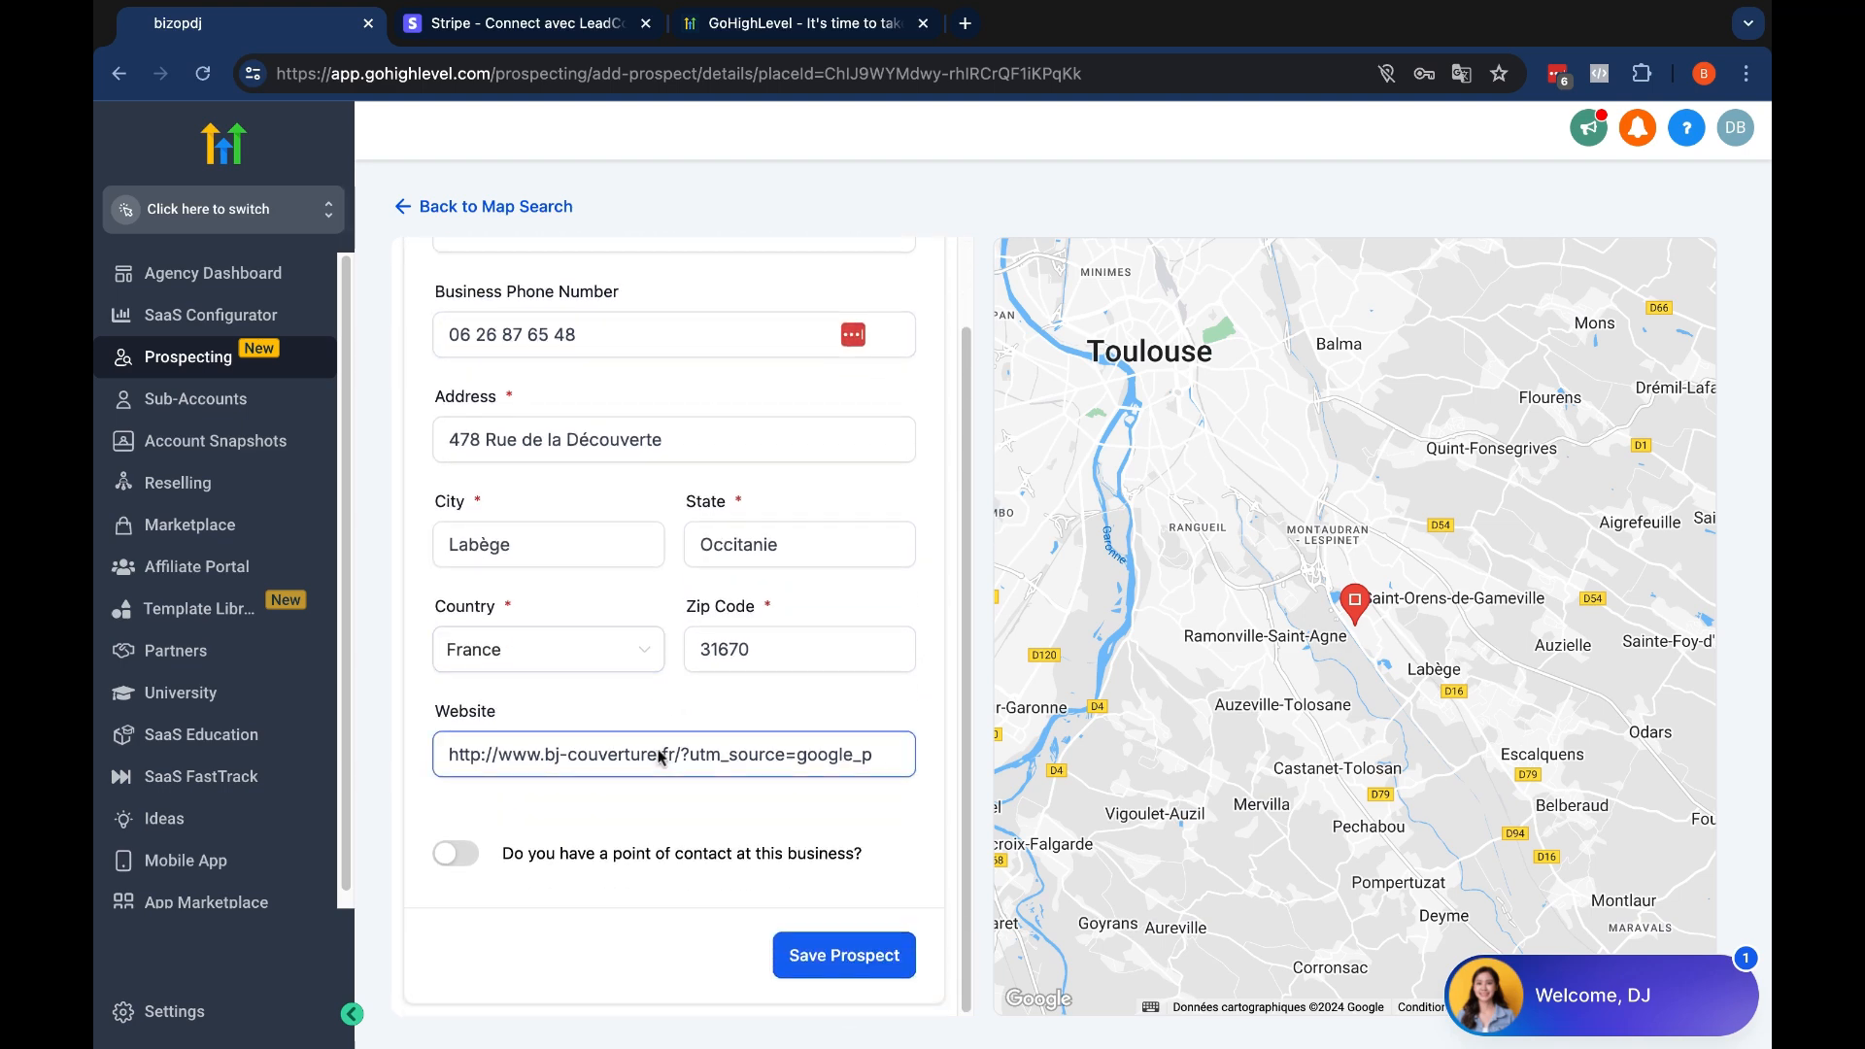
pyautogui.scroll(2, 658, 757)
pyautogui.scroll(-2, 709, 806)
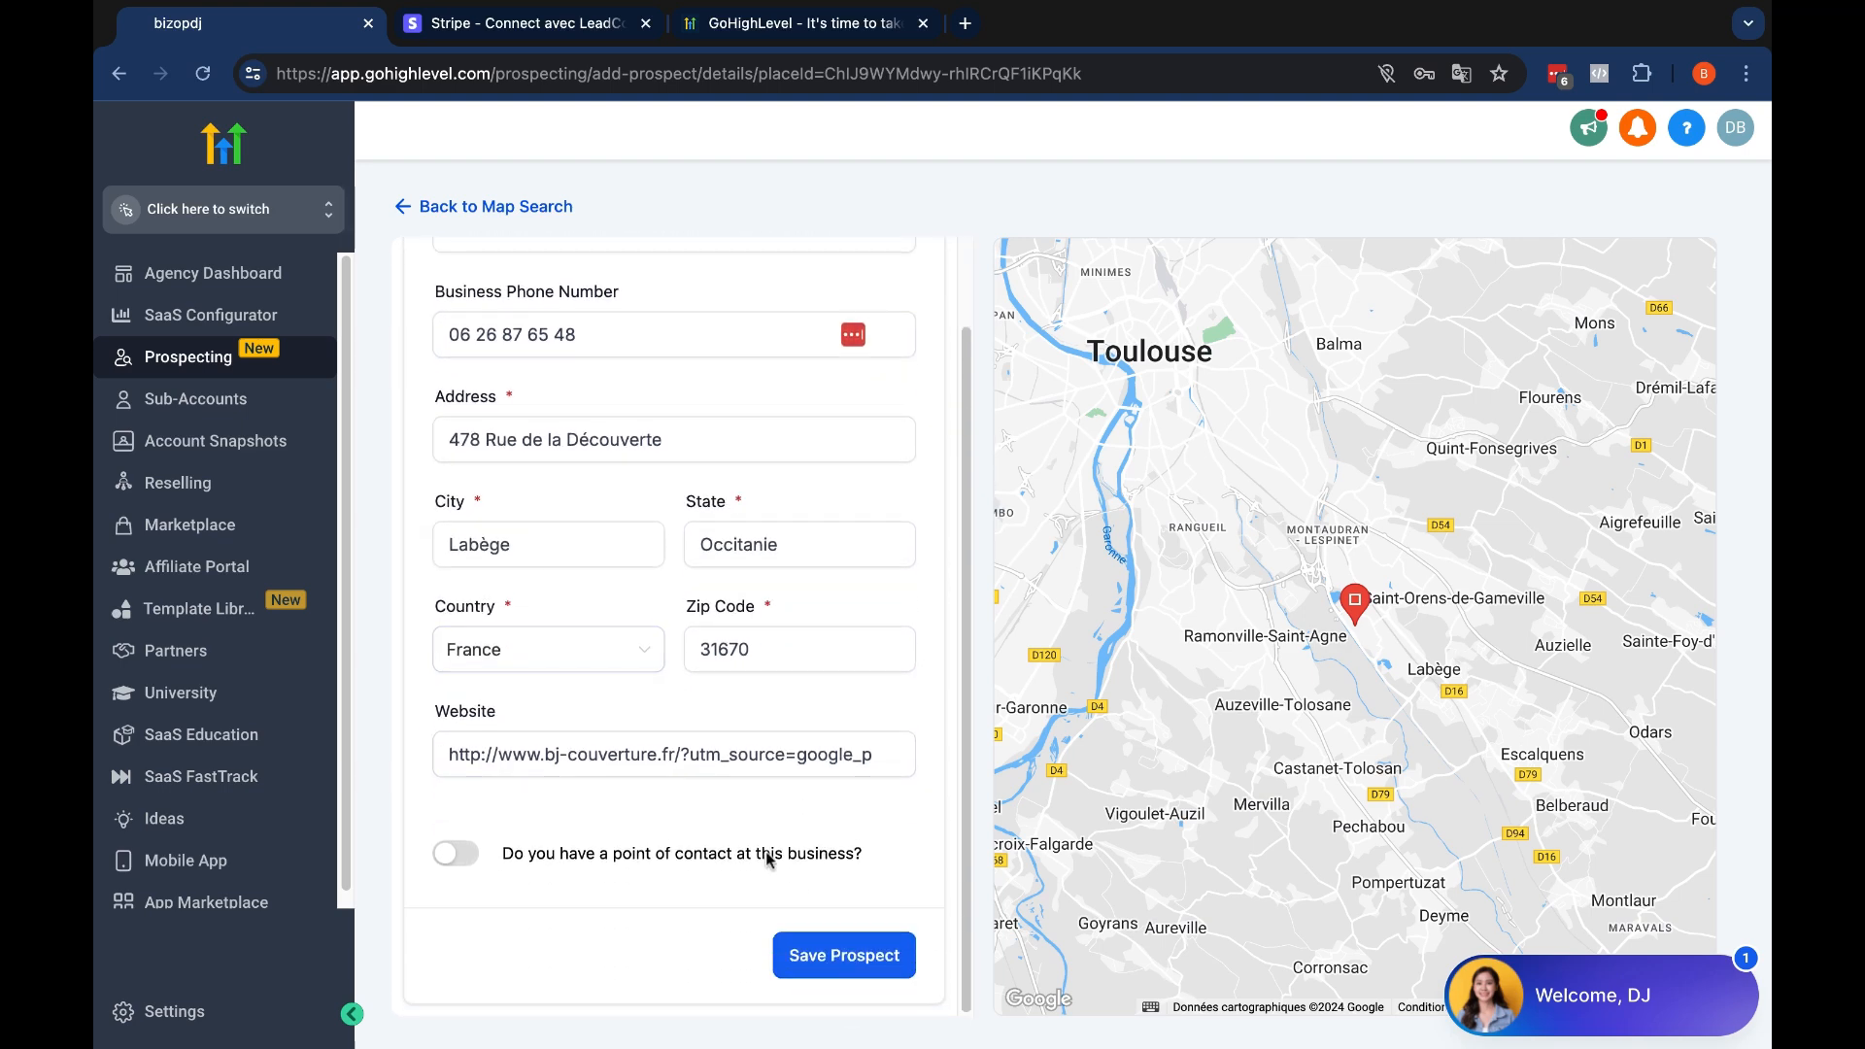
pyautogui.click(836, 962)
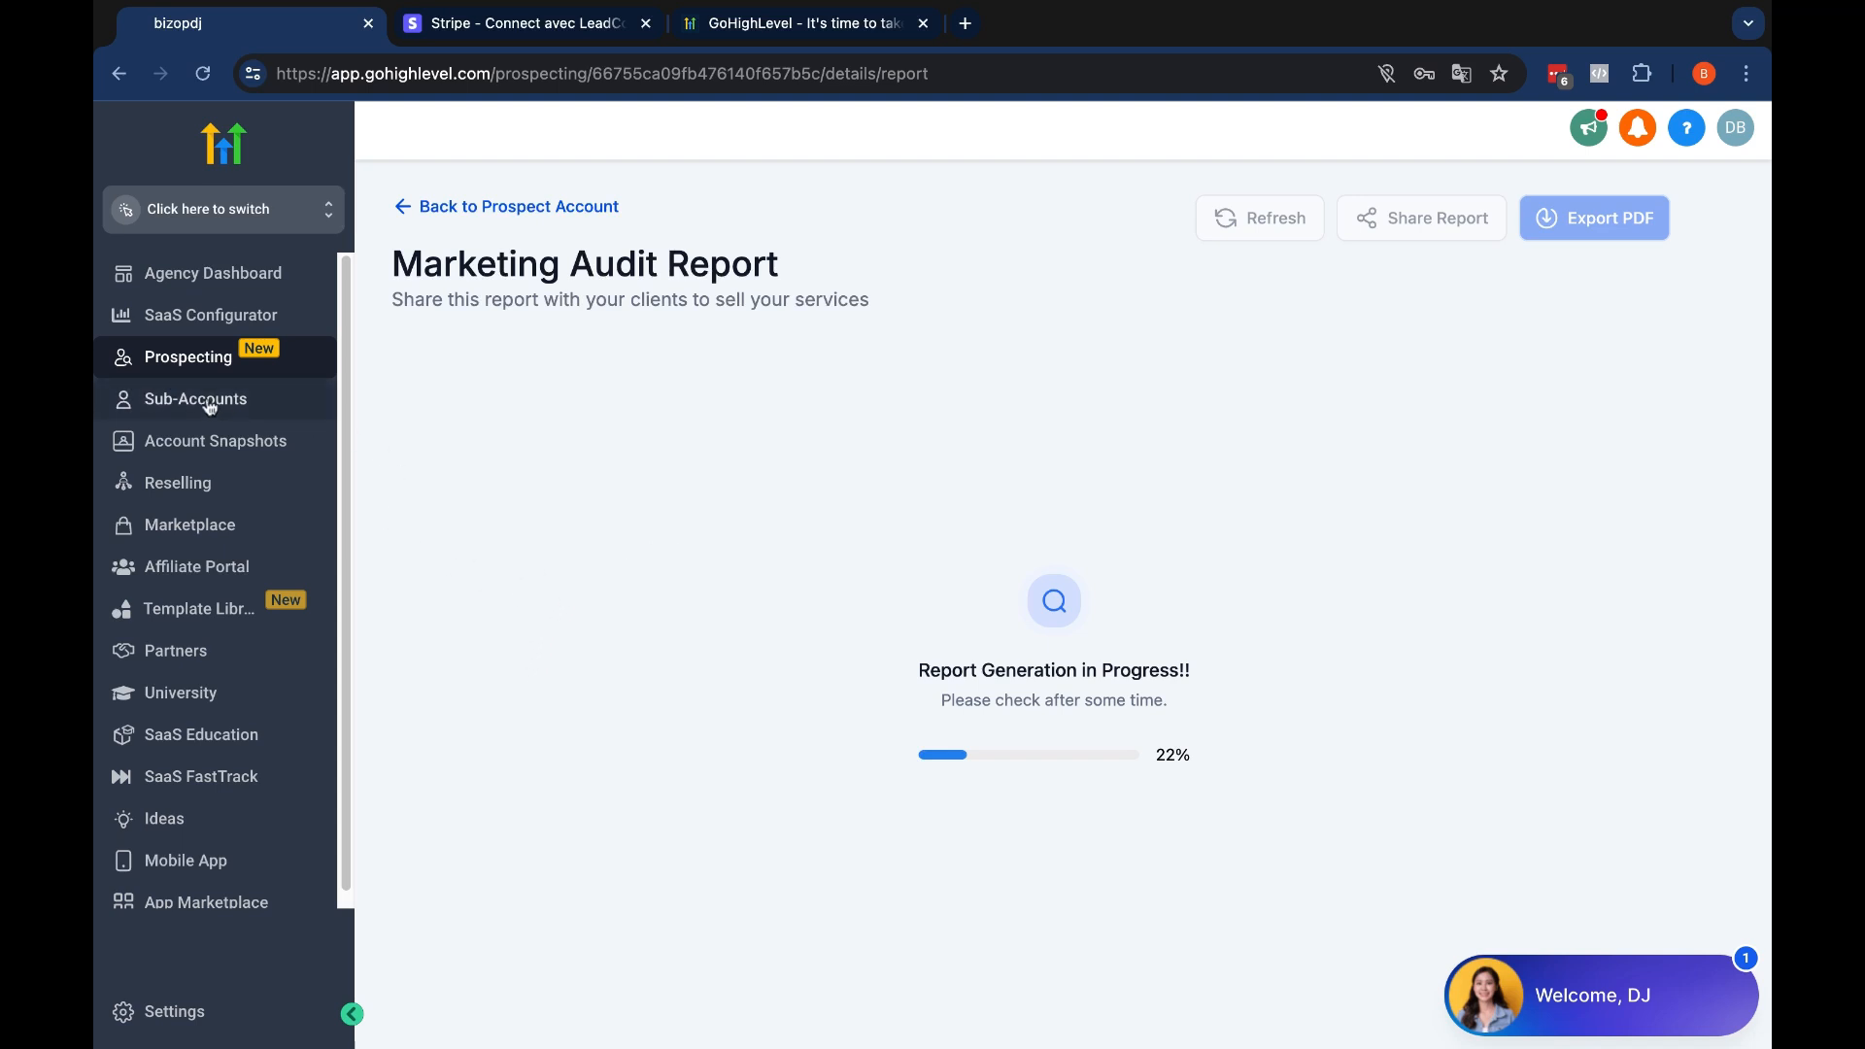
# View the Reselling core services and the sub-account switcher, and open the Sub-Accounts list
pyautogui.click(207, 482)
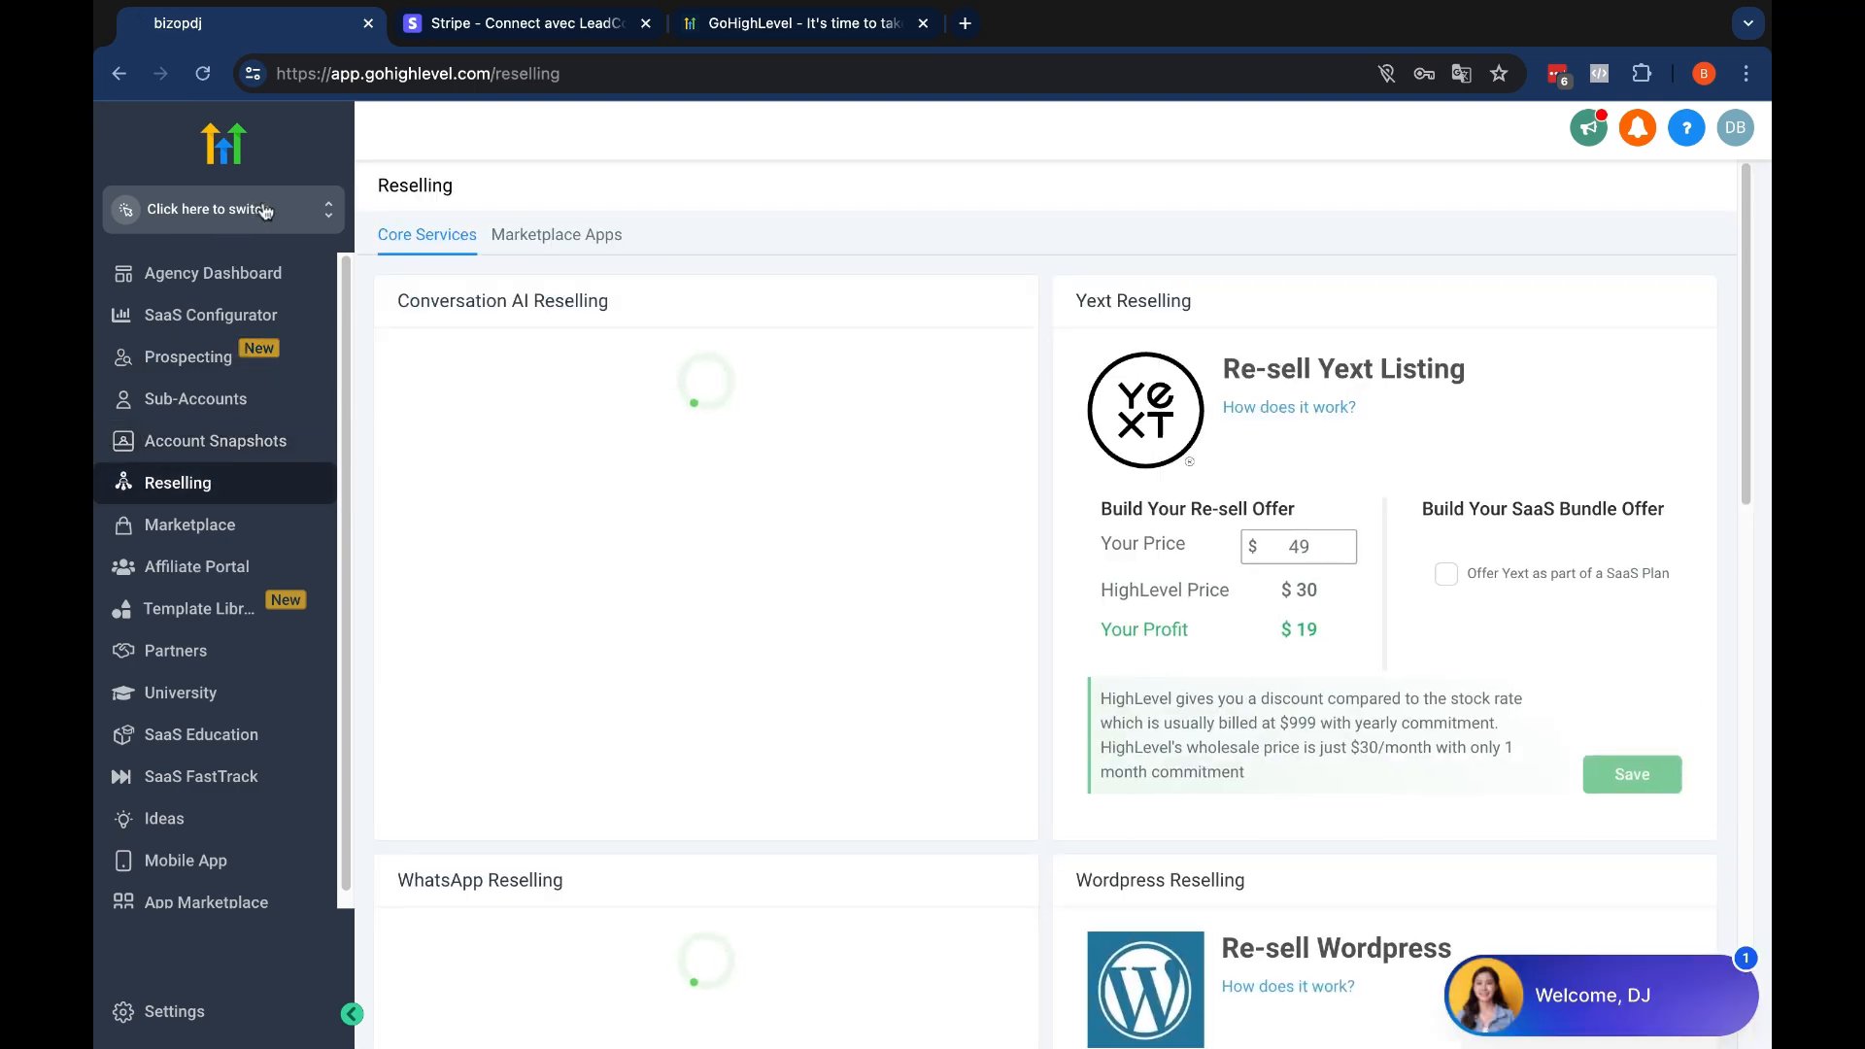
pyautogui.click(265, 211)
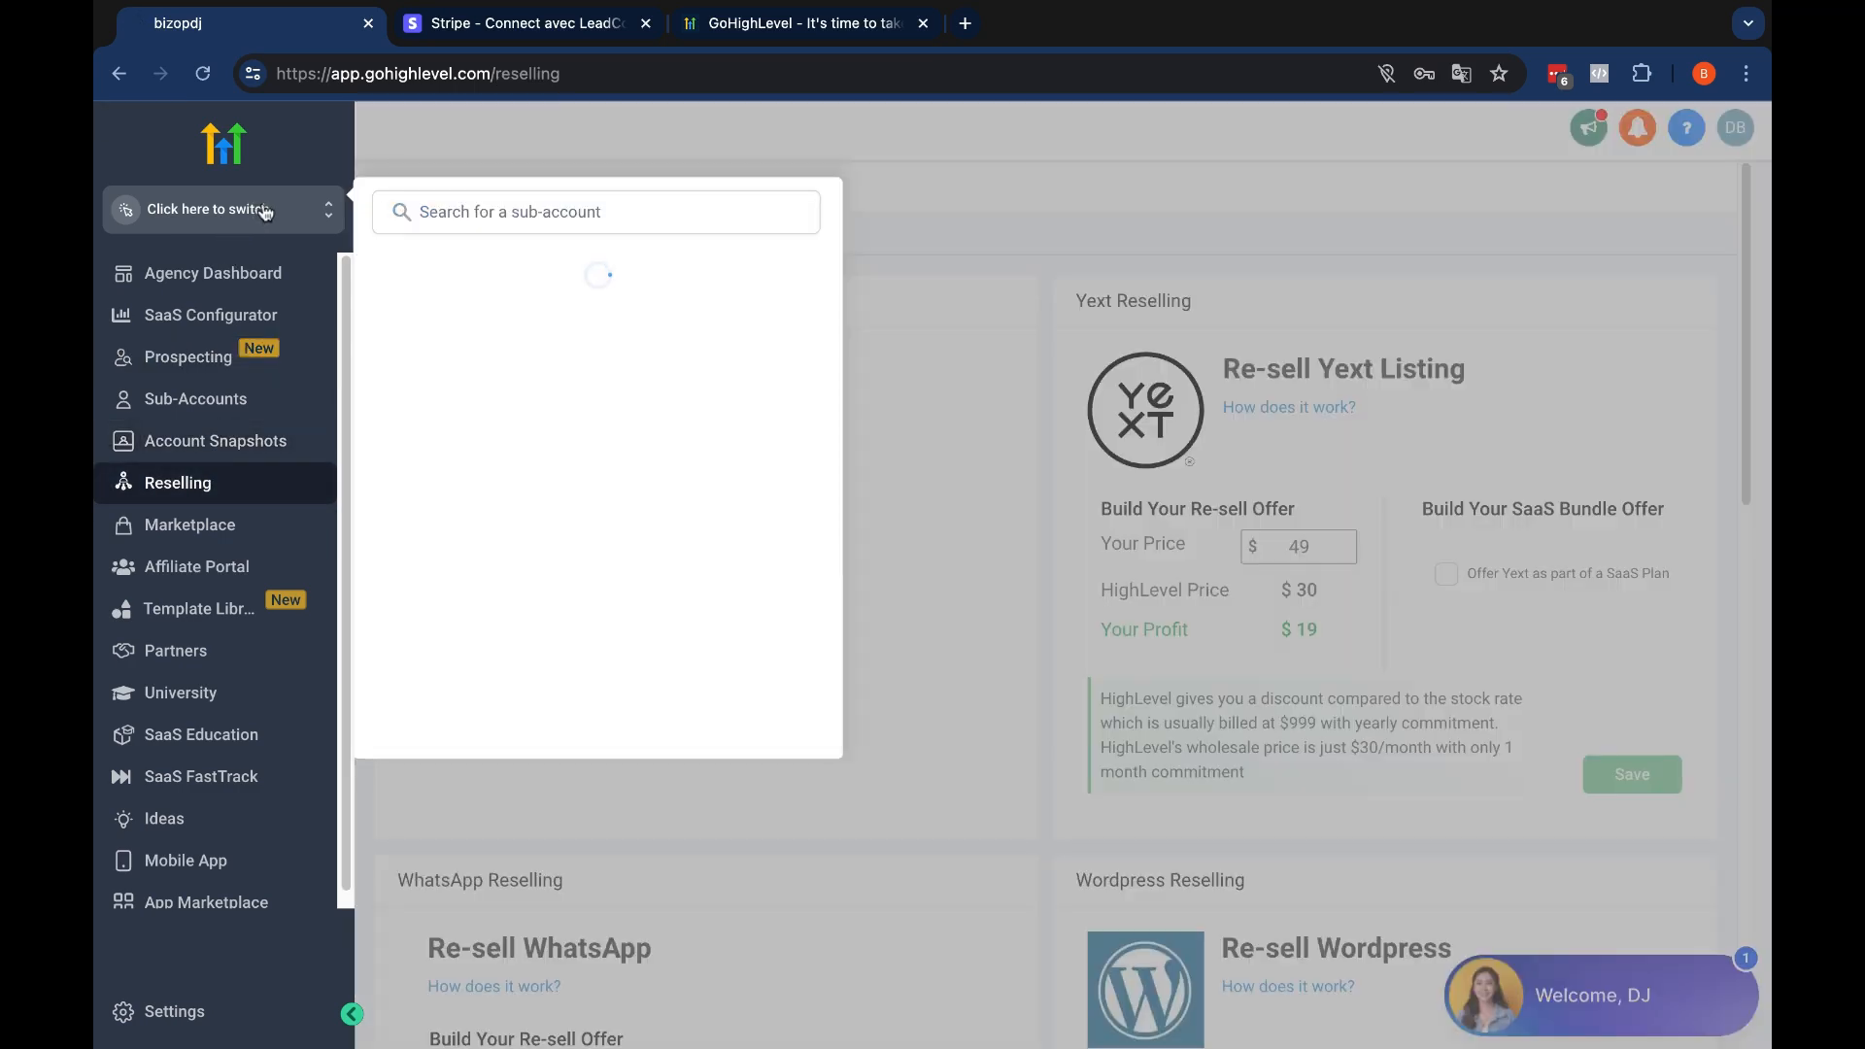
pyautogui.click(176, 415)
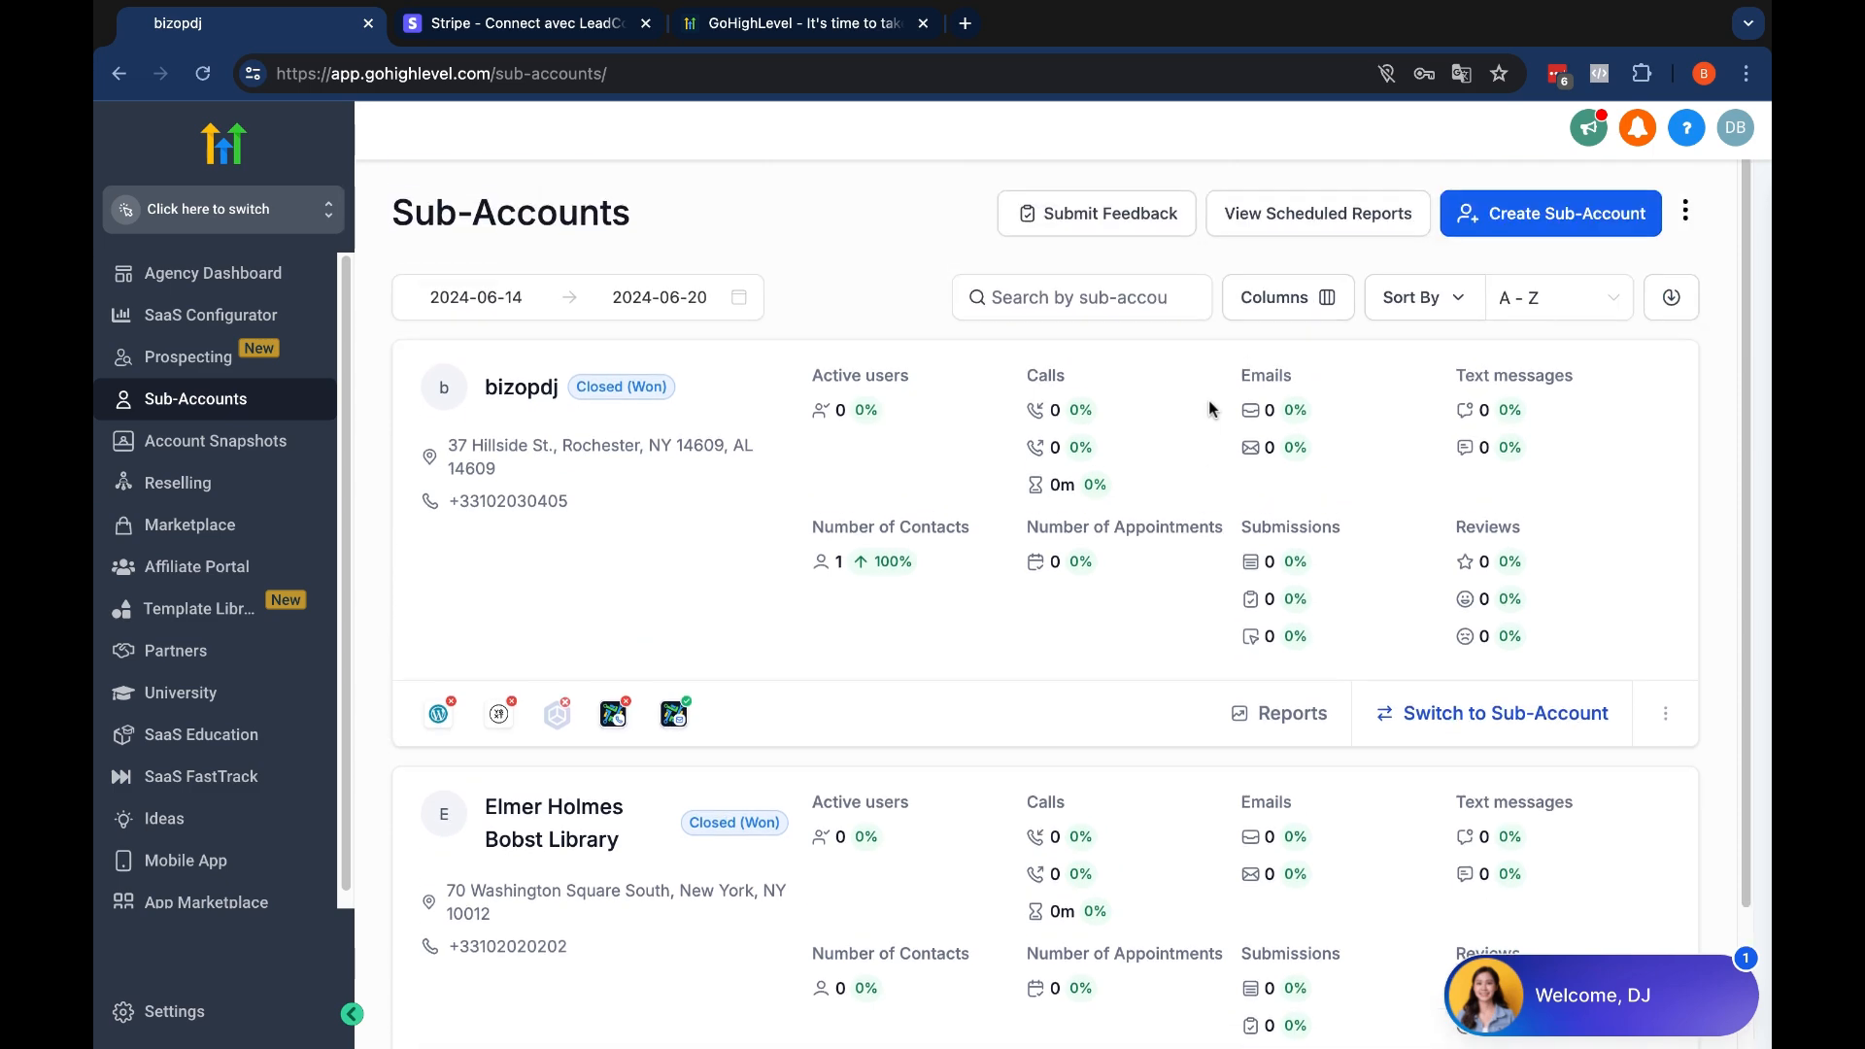
# Start creating a SaaS sub-account using the Career Coach snapshot template
pyautogui.click(1599, 217)
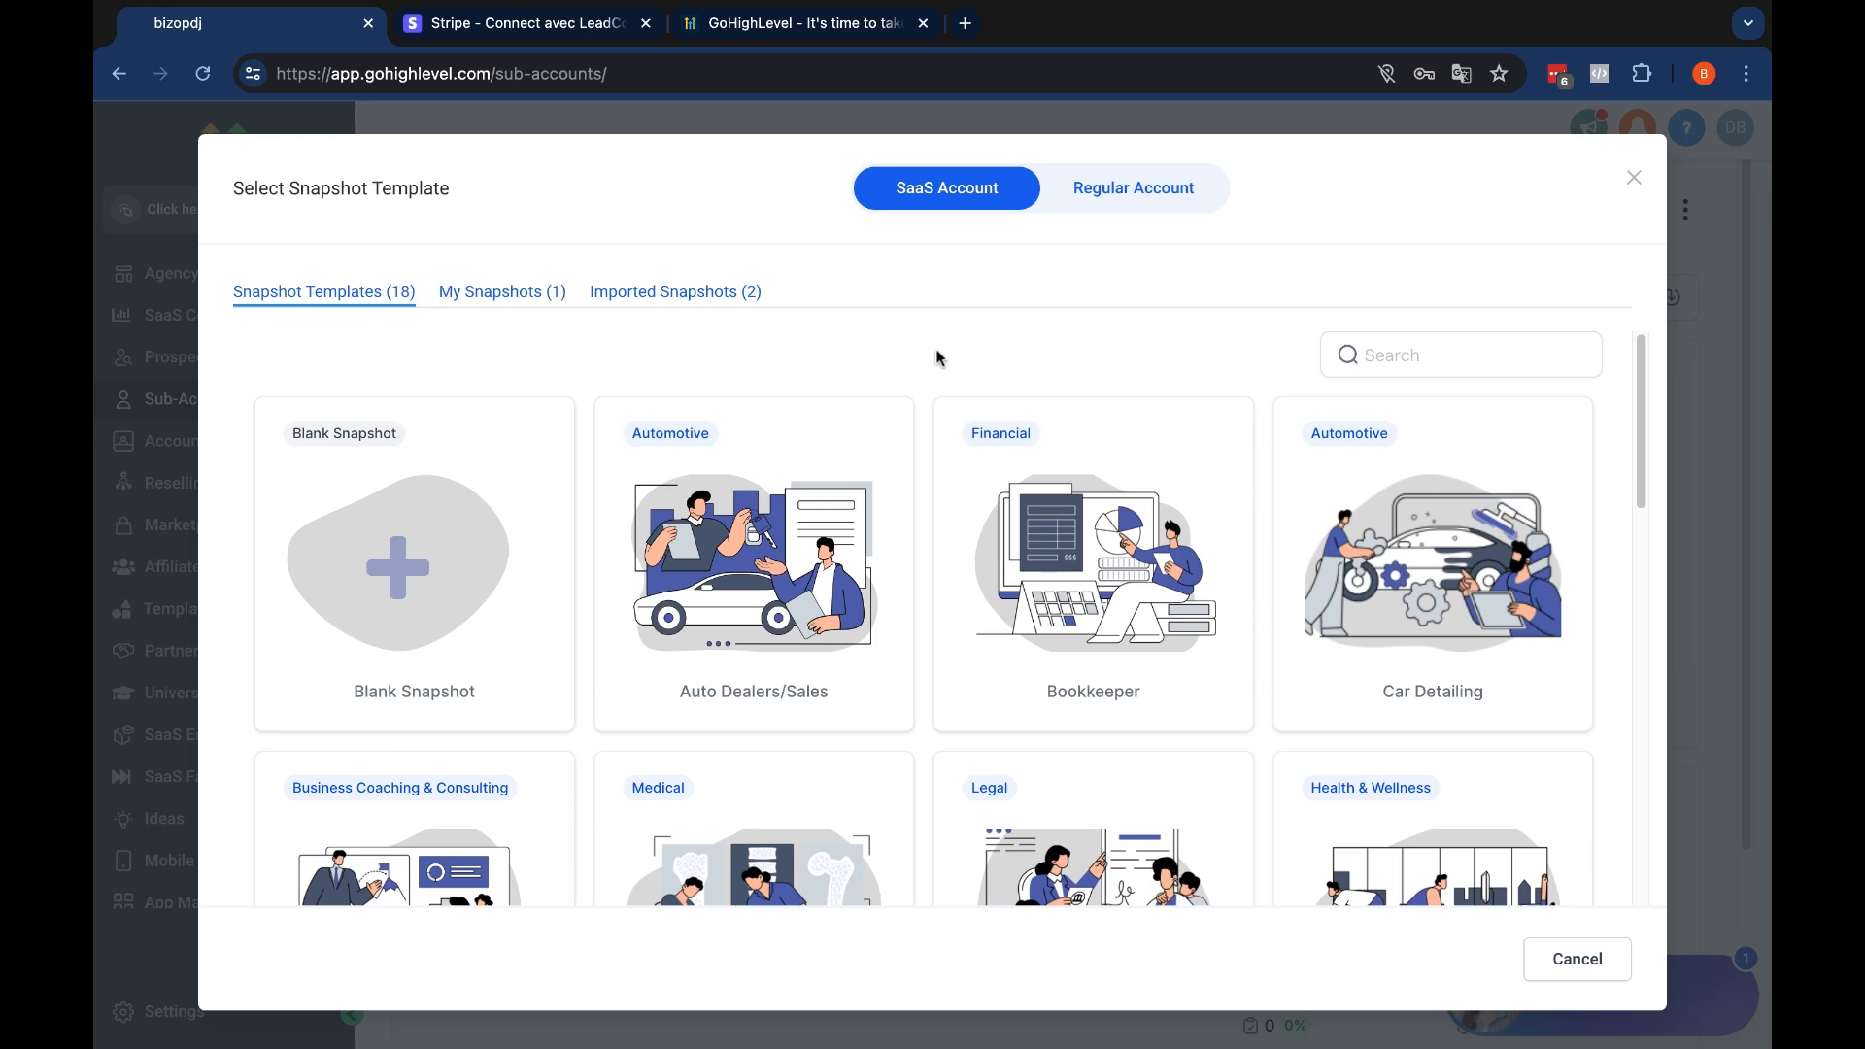
pyautogui.scroll(-3, 1555, 768)
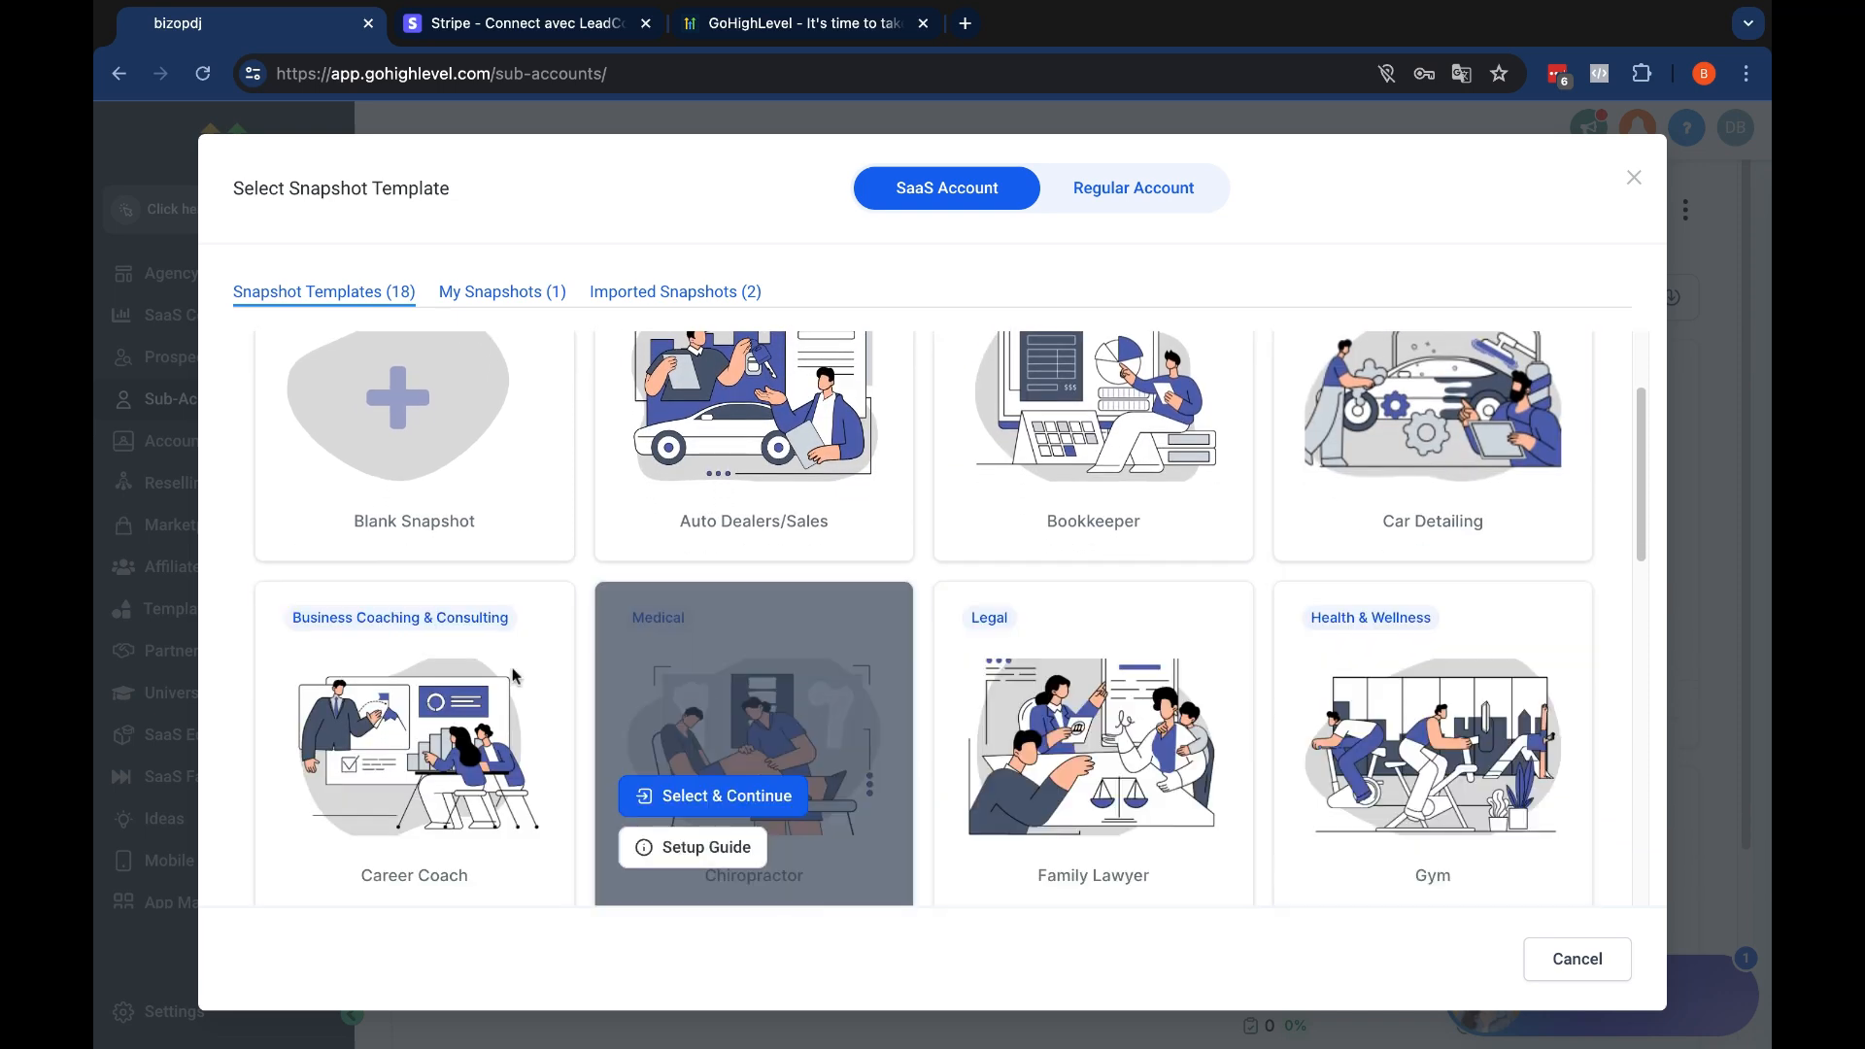
pyautogui.click(425, 793)
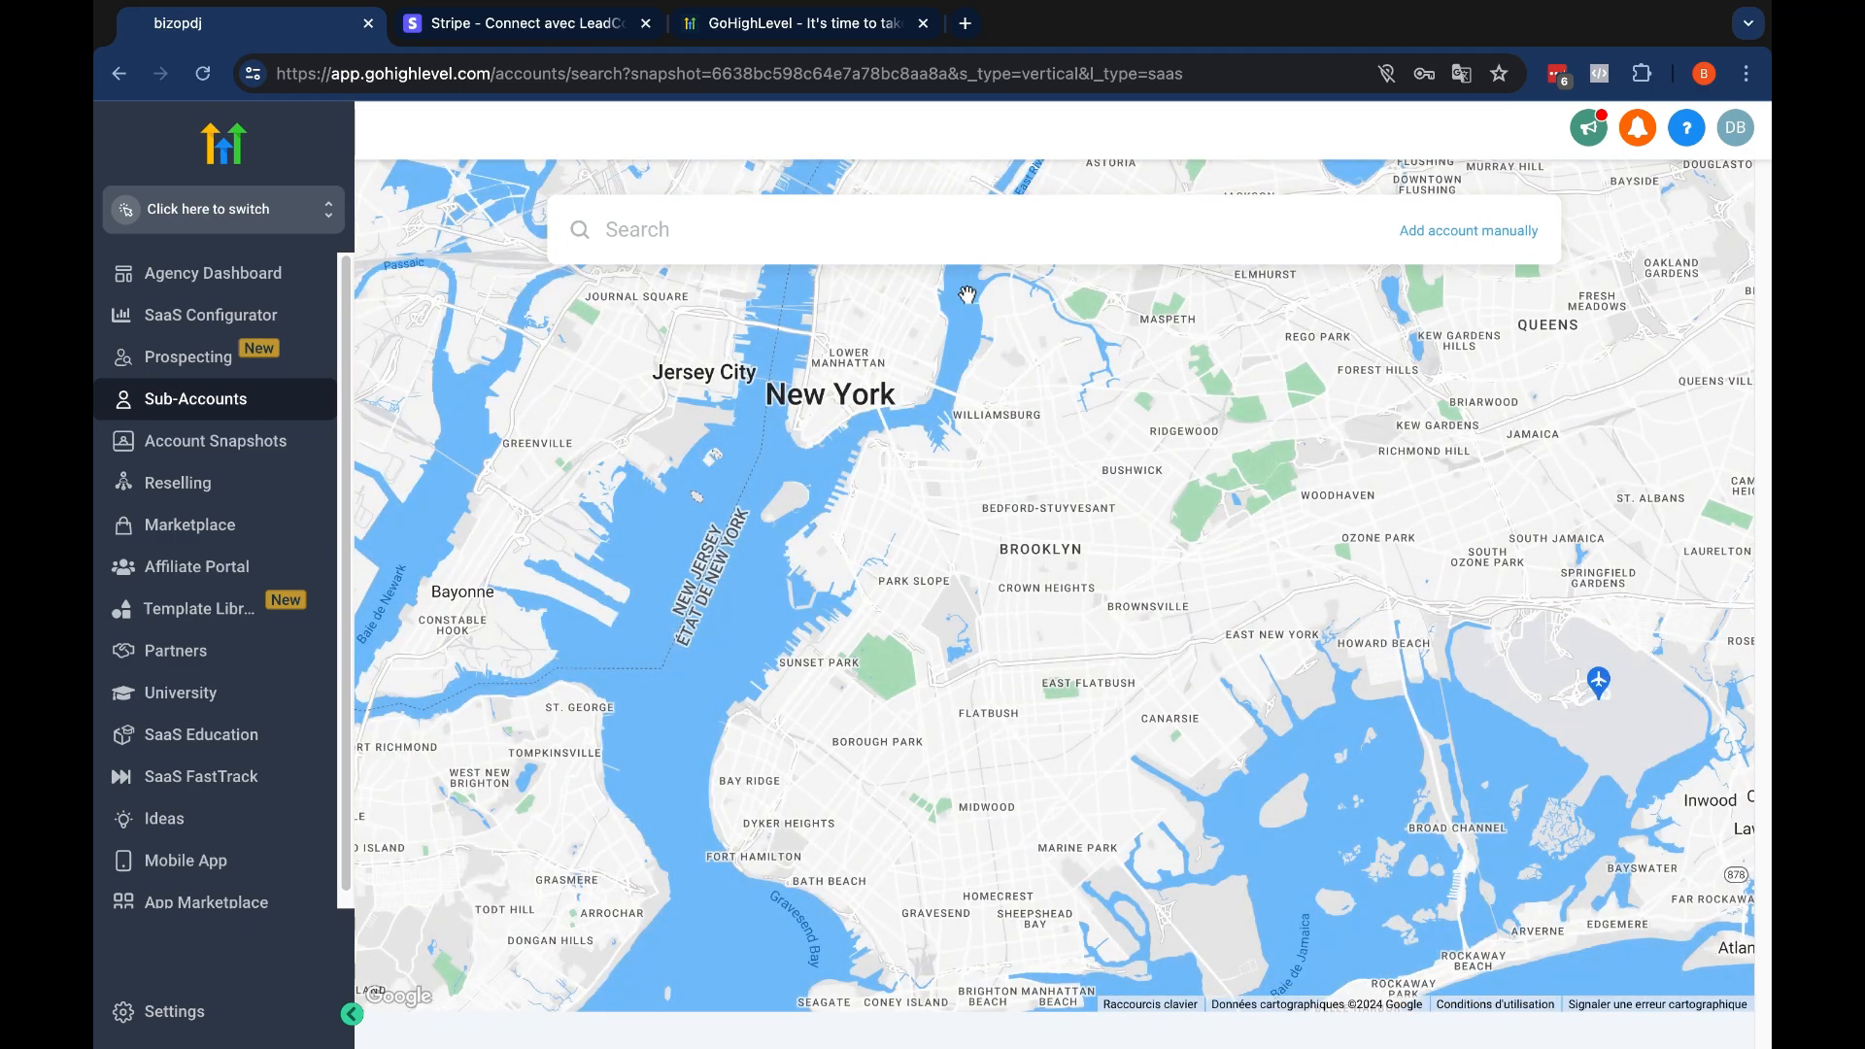
# Search the map for the new sub-account's business using "consultant toutlous"
pyautogui.click(944, 244)
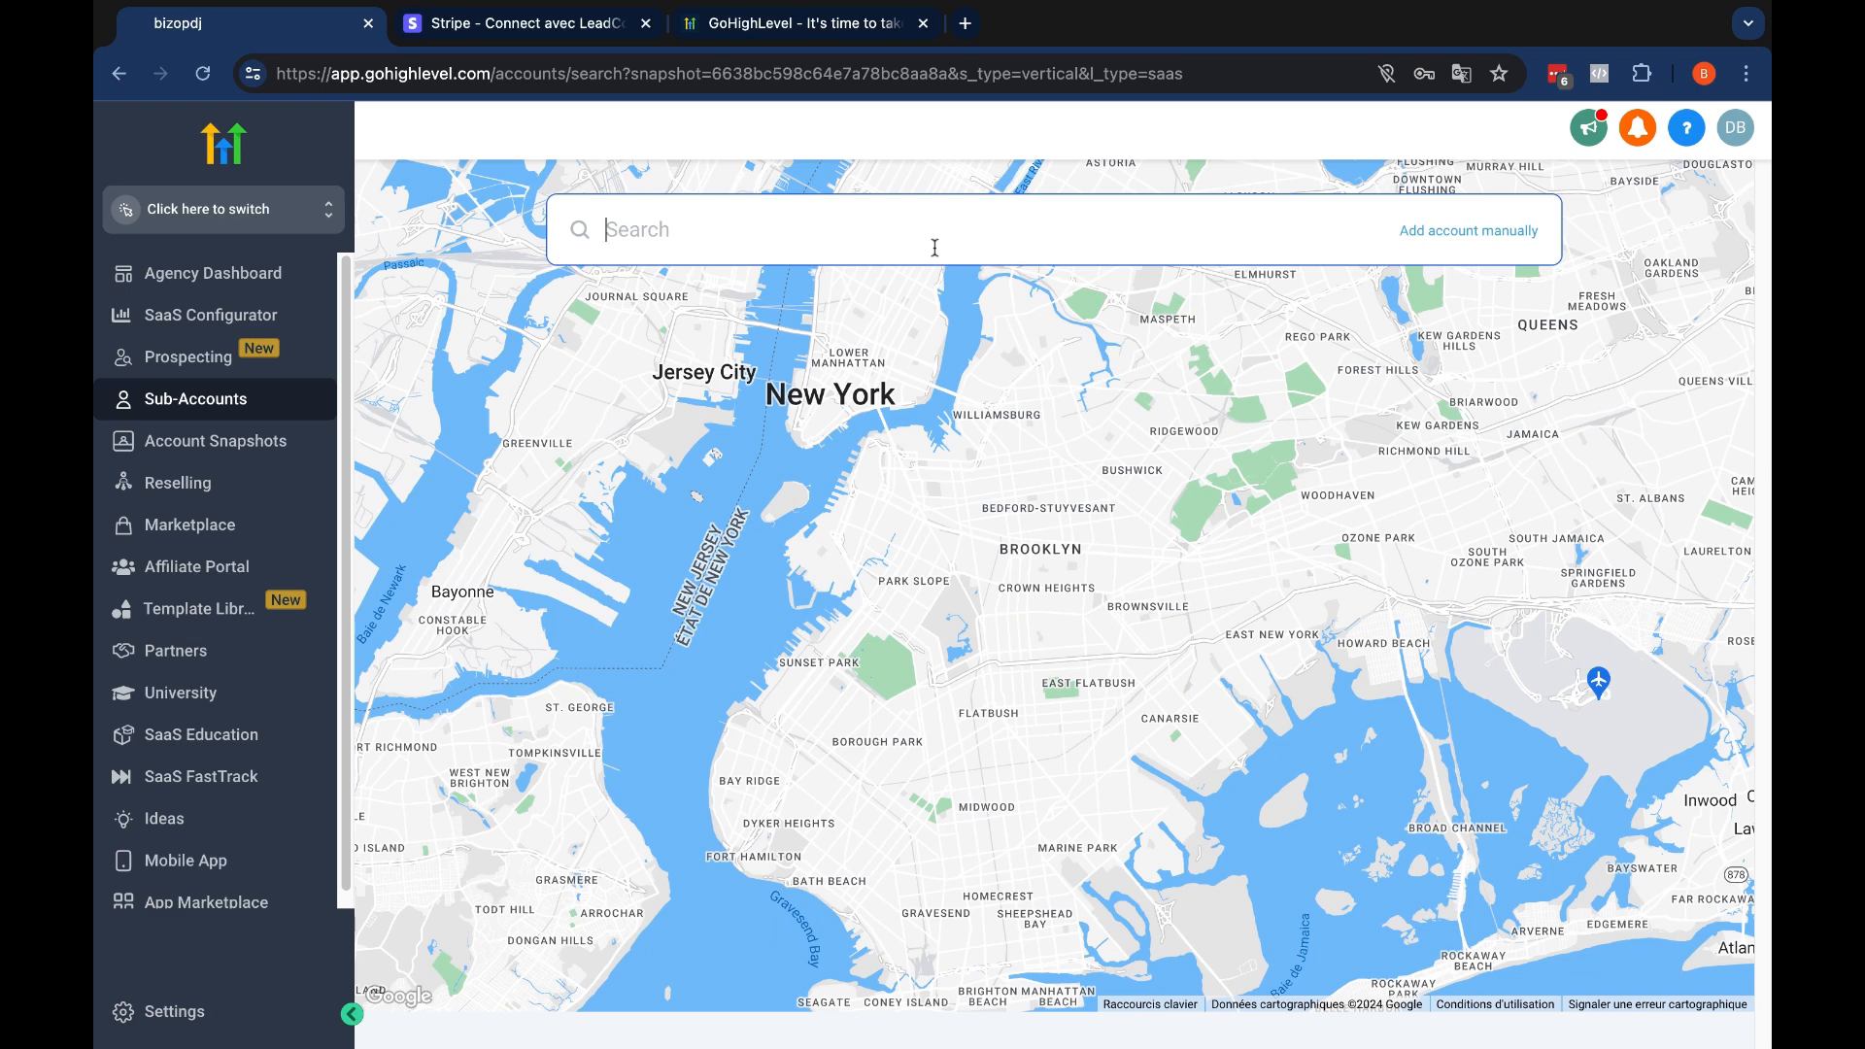
pyautogui.write('consul')
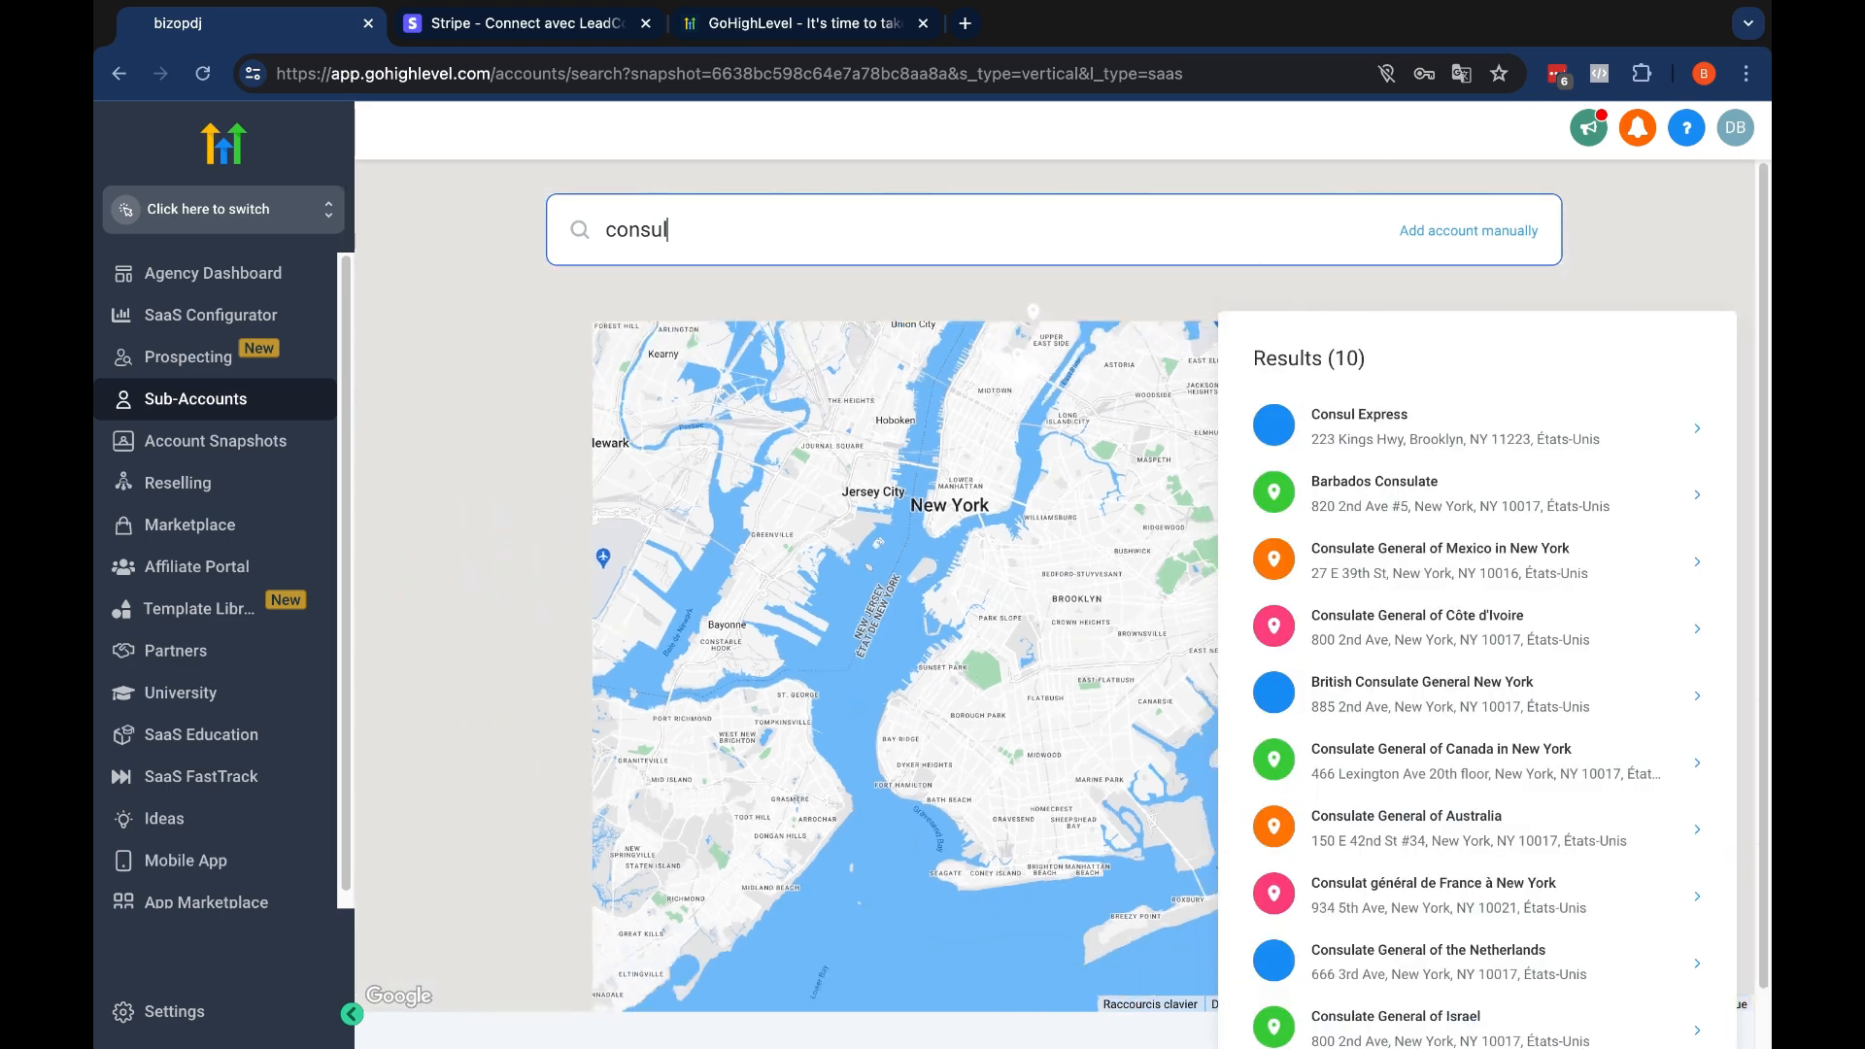
pyautogui.write('tant')
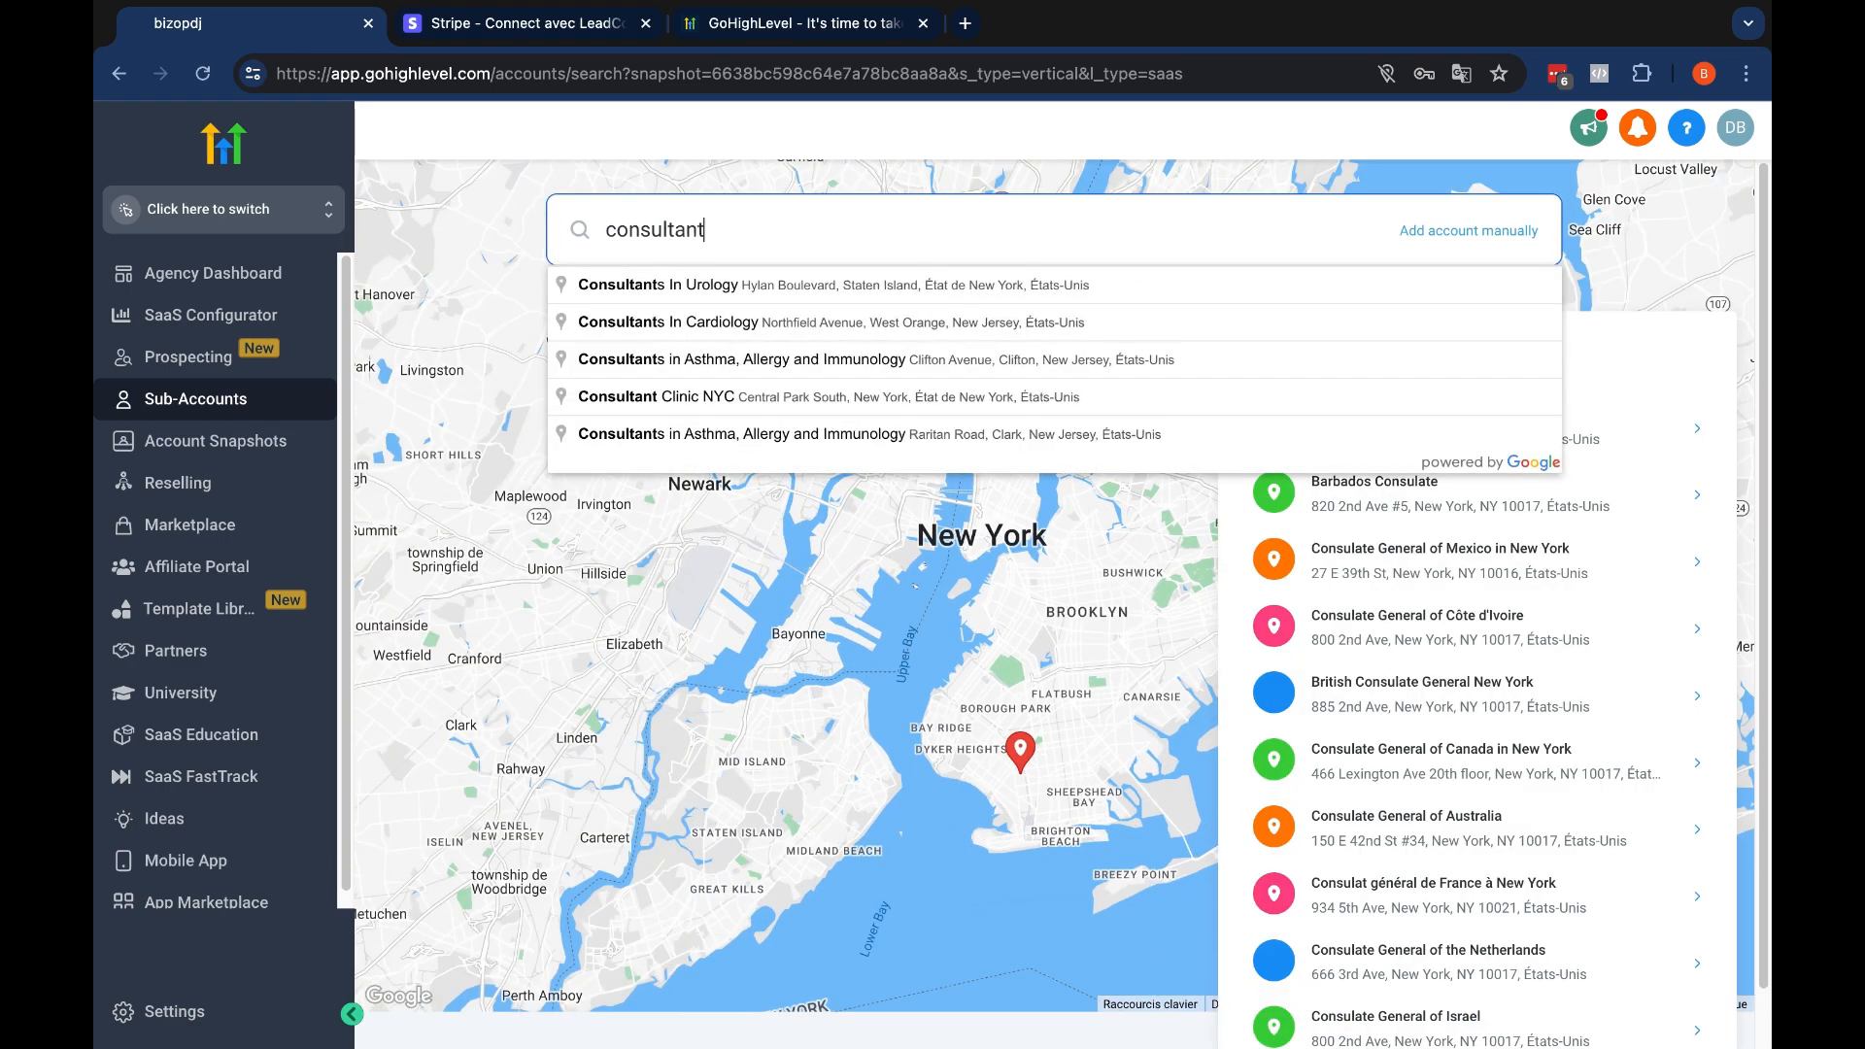
pyautogui.write(' toutlo')
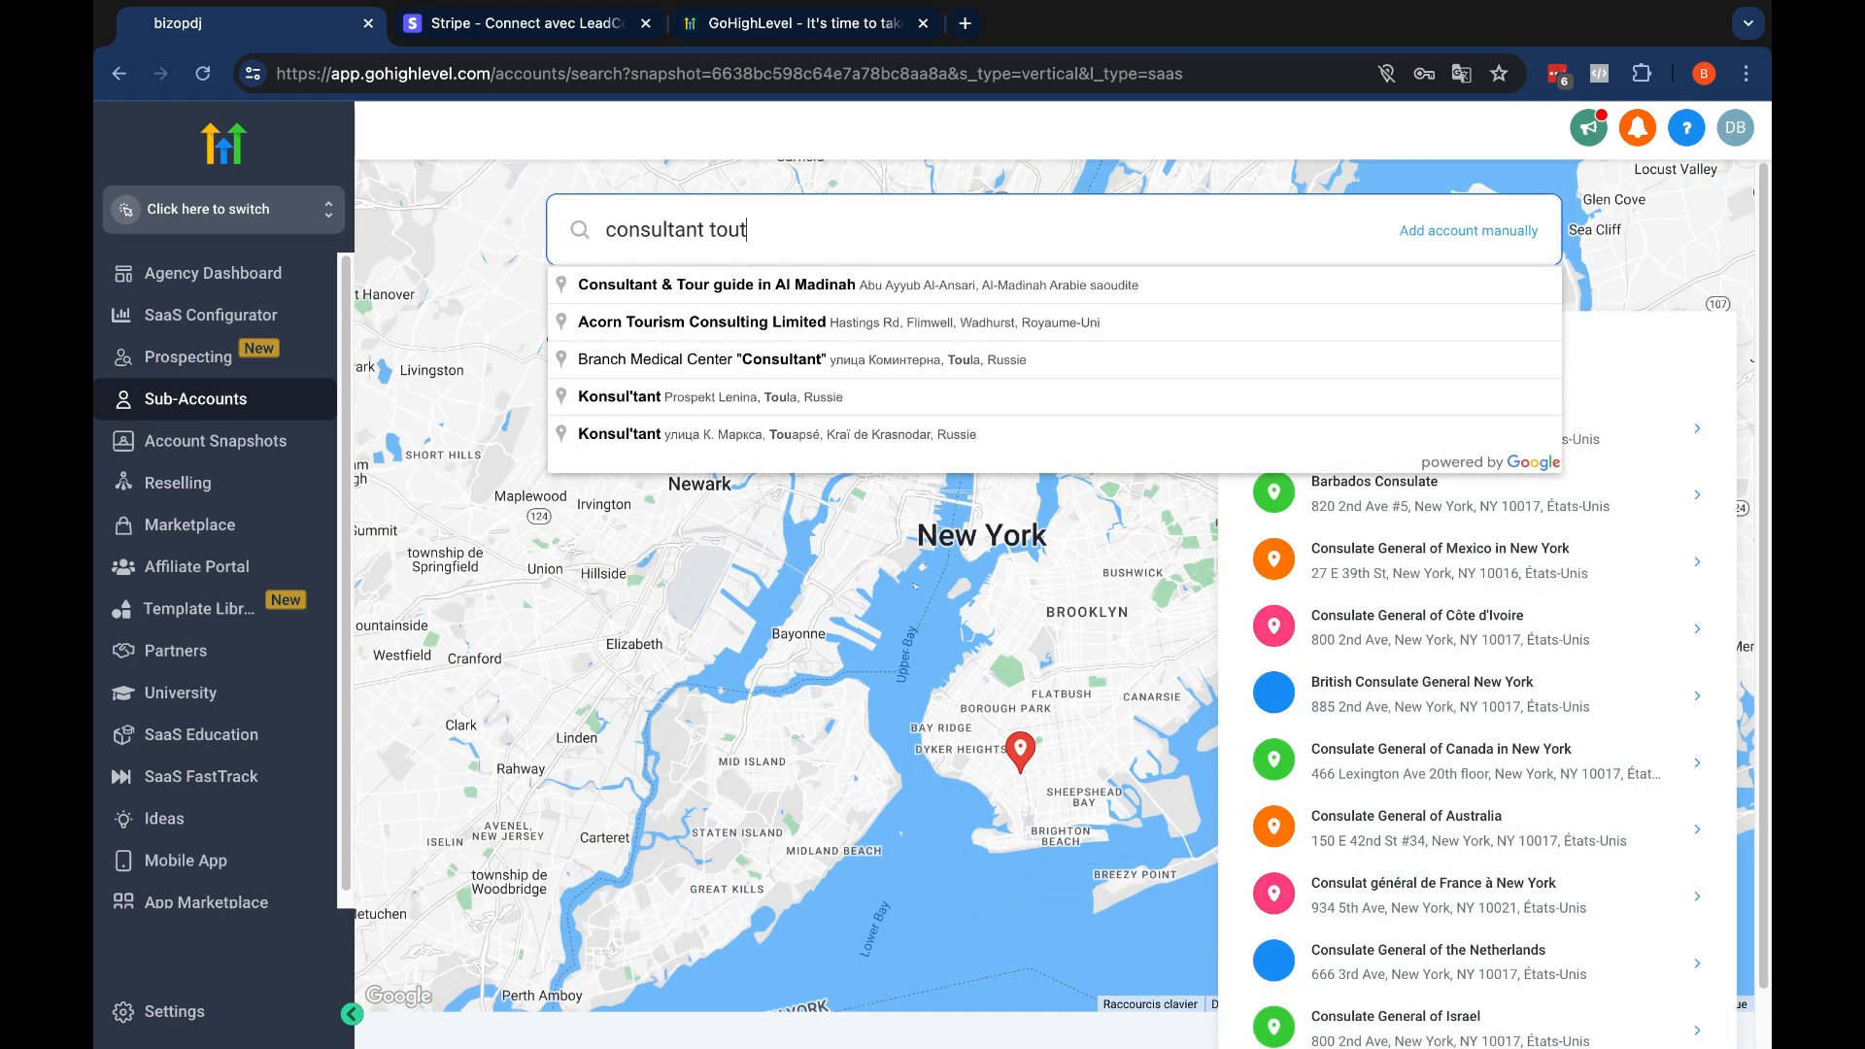
pyautogui.write('us')
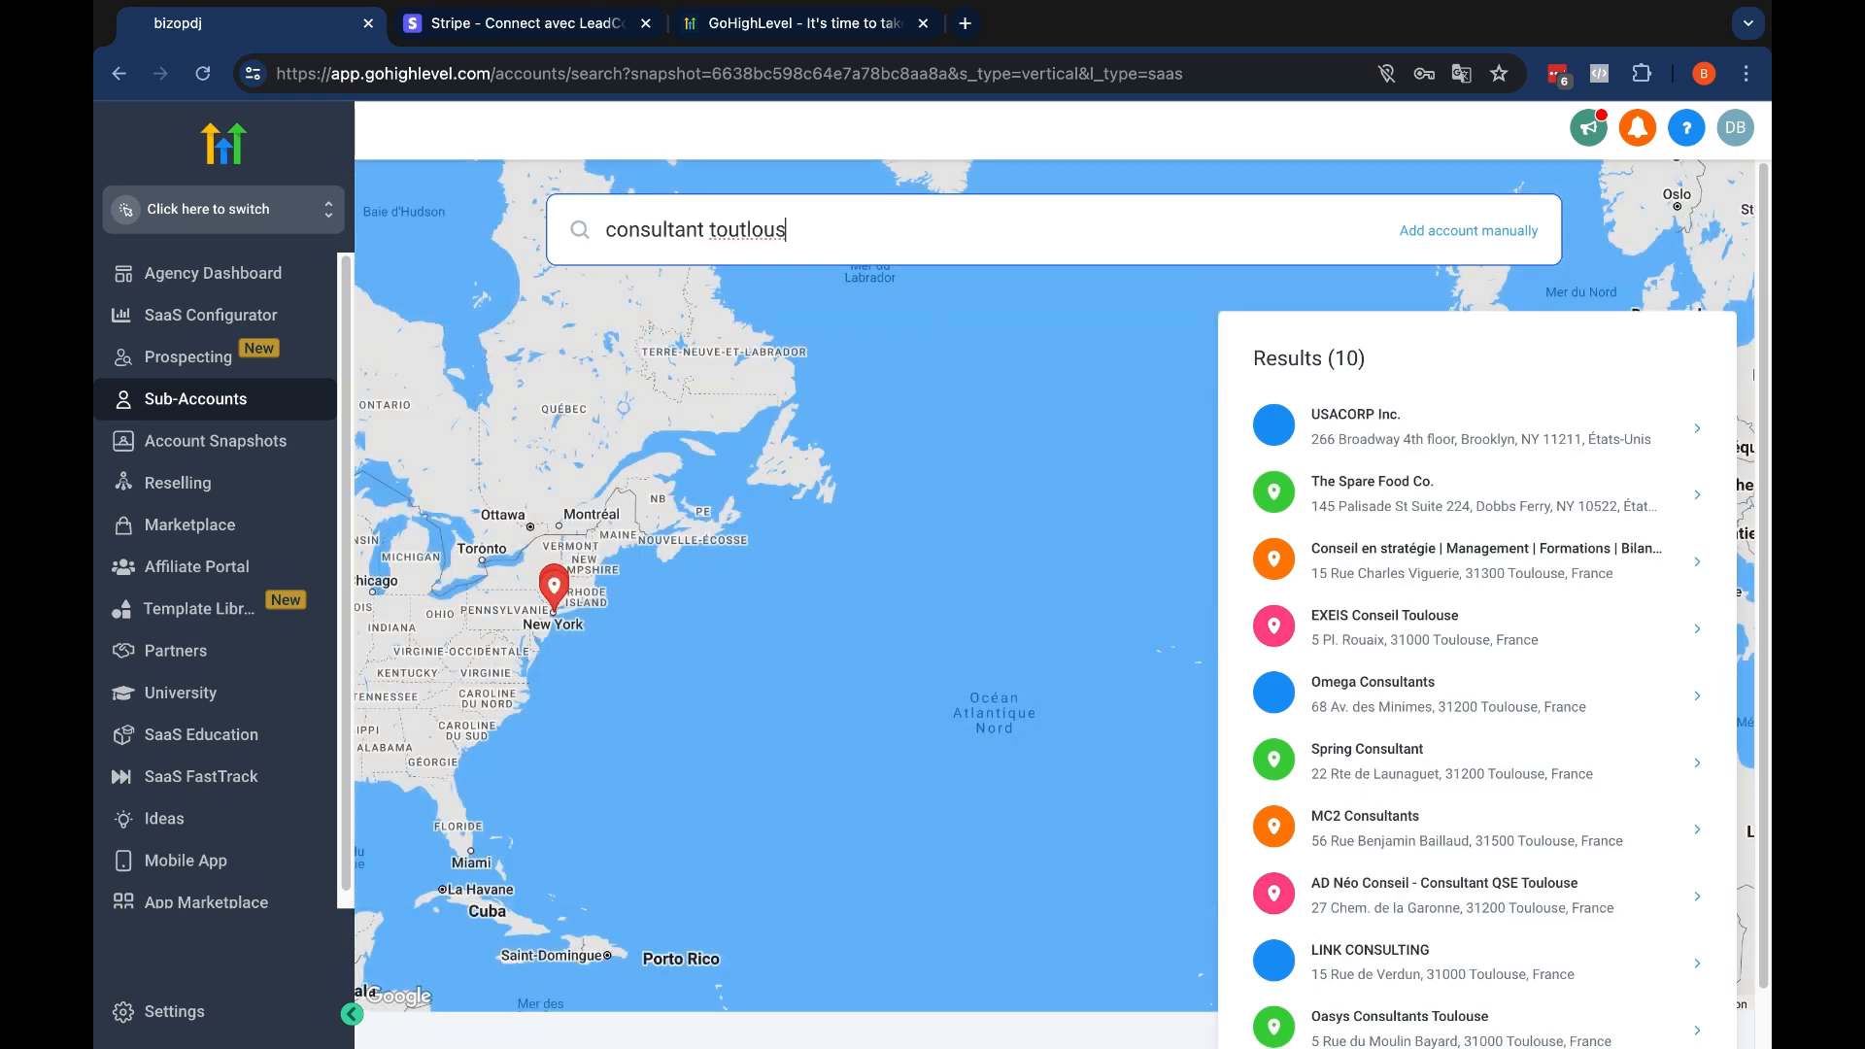
# Change the business search to "consultant toulouse" and choose the Conseil en stratégie business for the new account
pyautogui.tripleClick(814, 225)
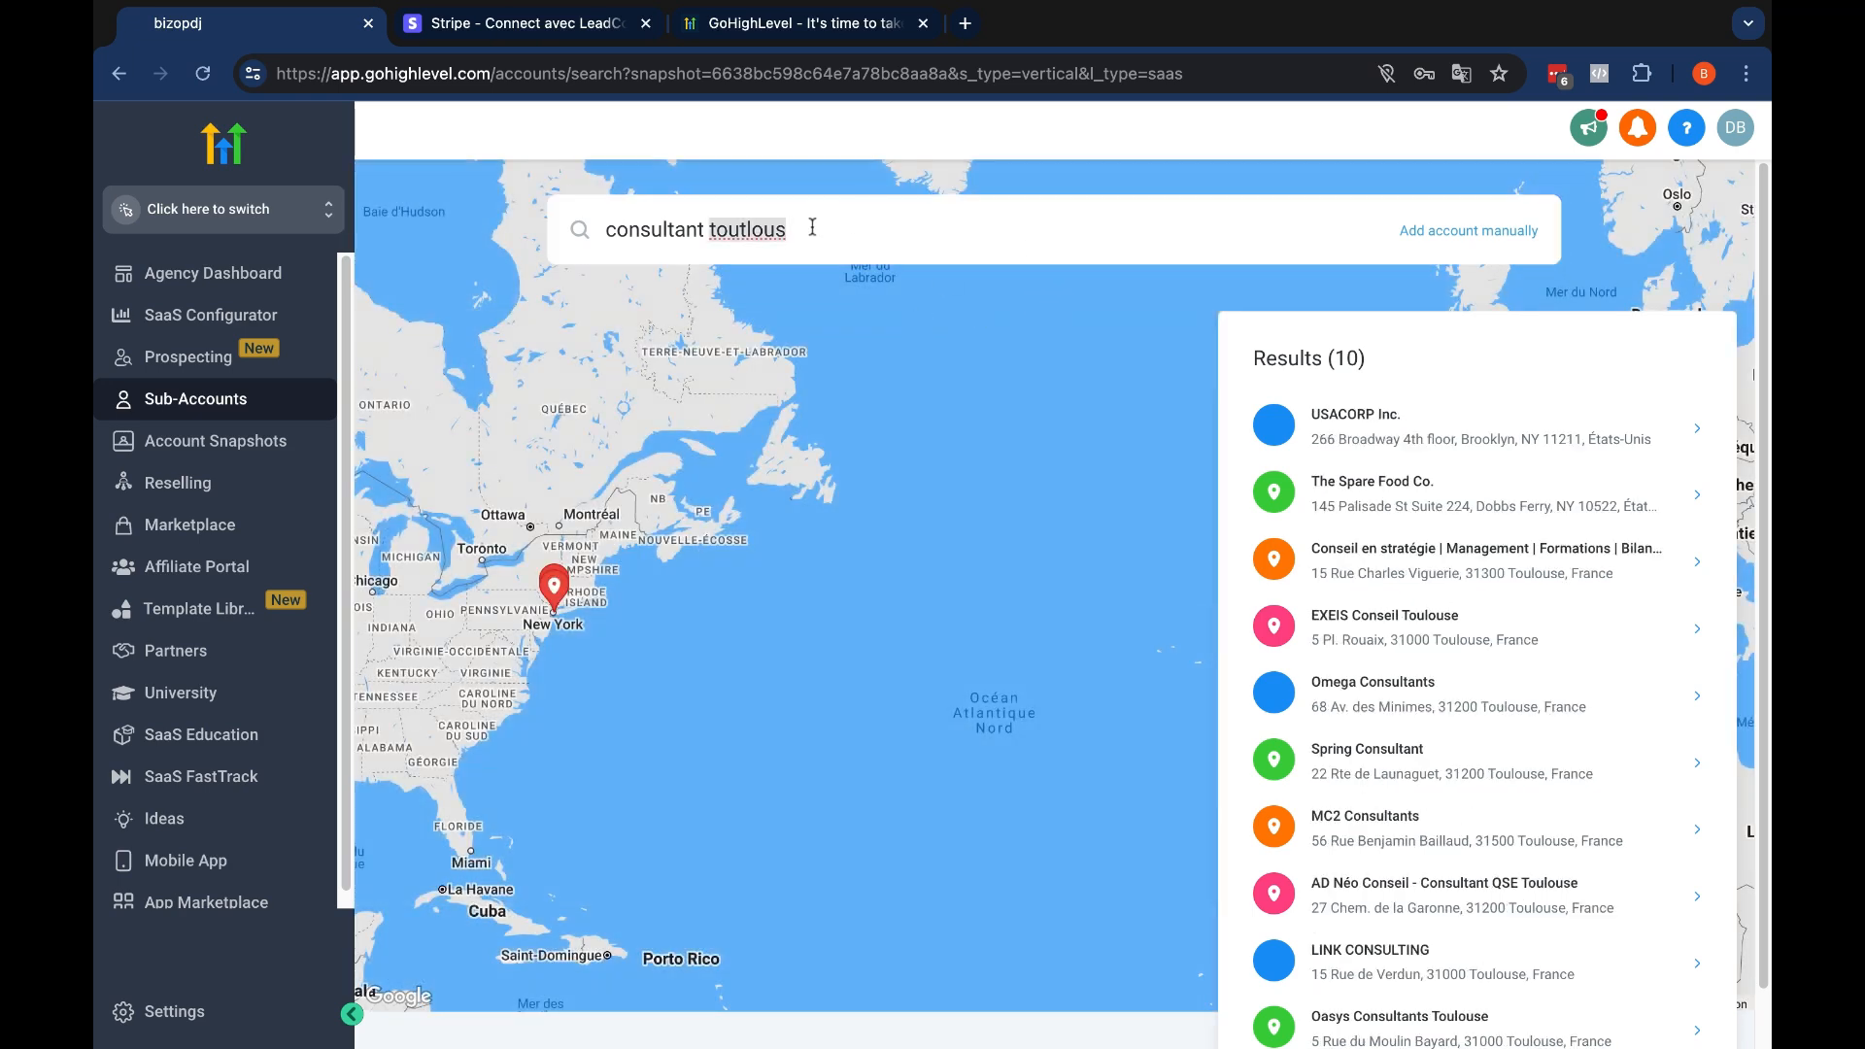
pyautogui.doubleClick(747, 230)
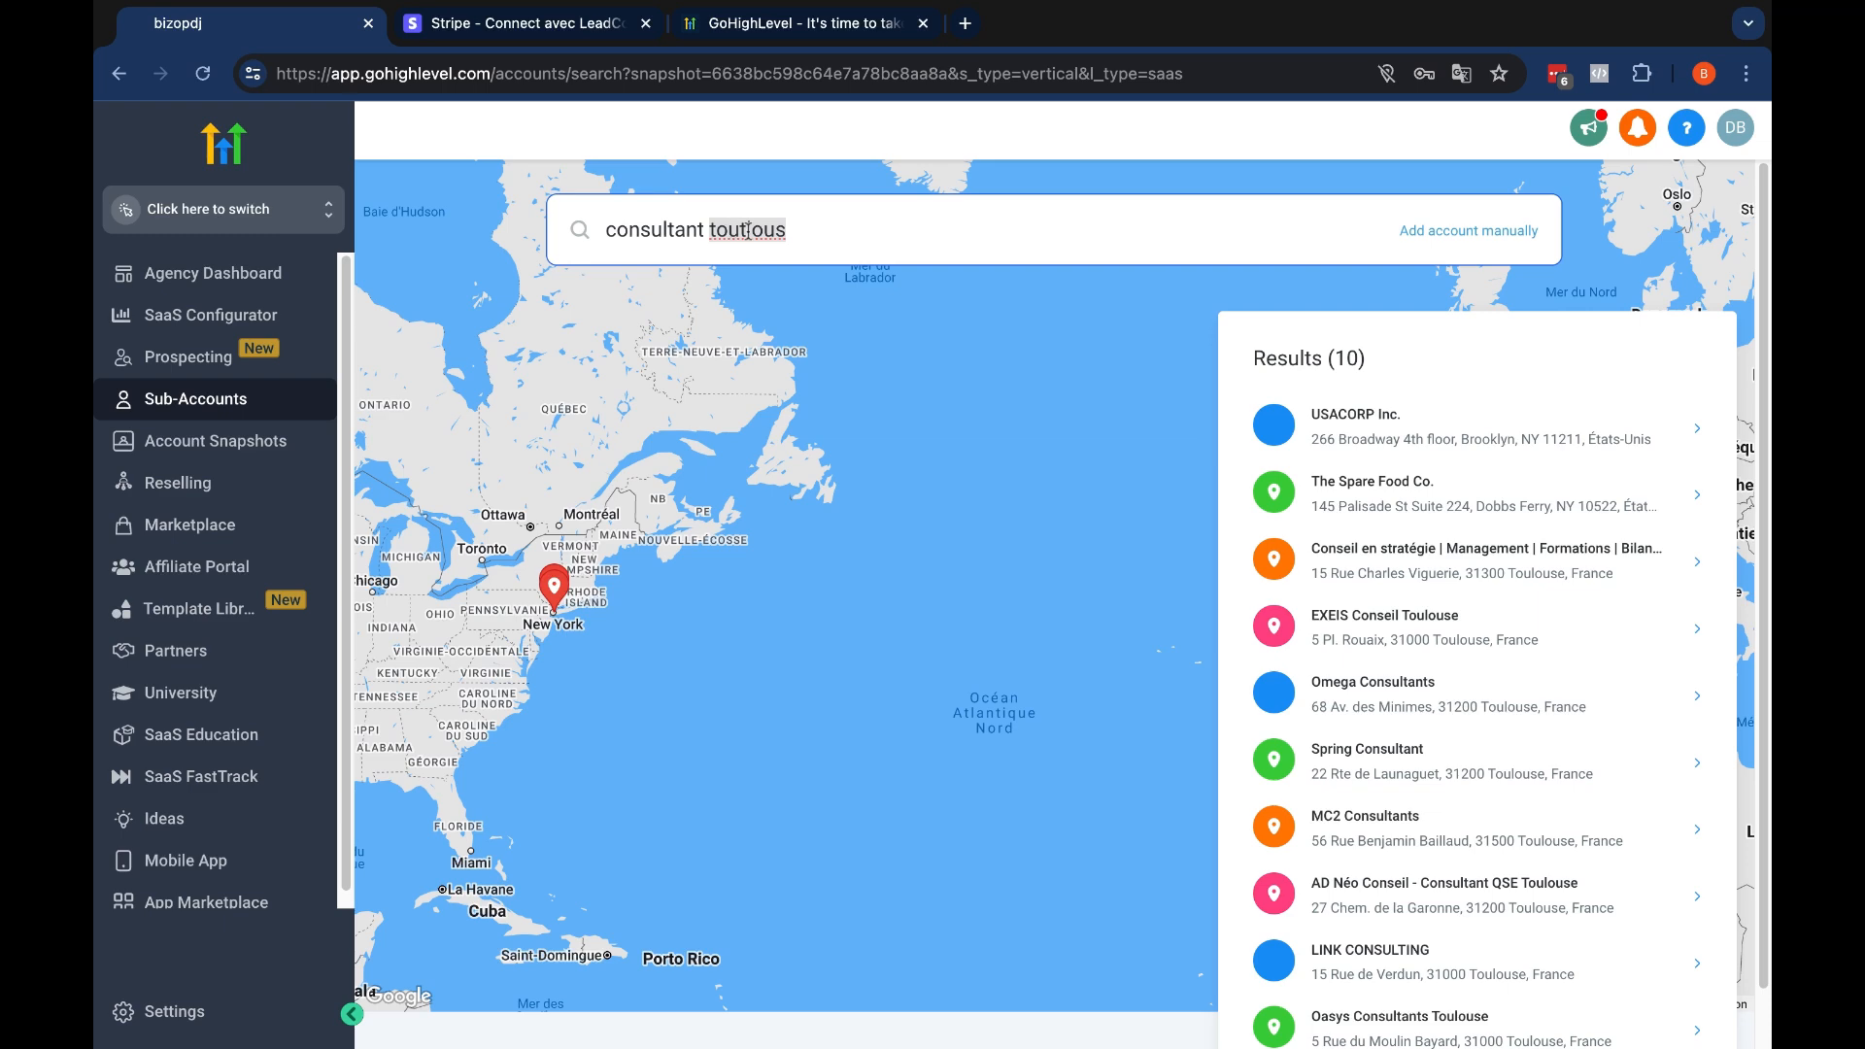
pyautogui.click(747, 229)
pyautogui.doubleClick(747, 229)
pyautogui.click(747, 229)
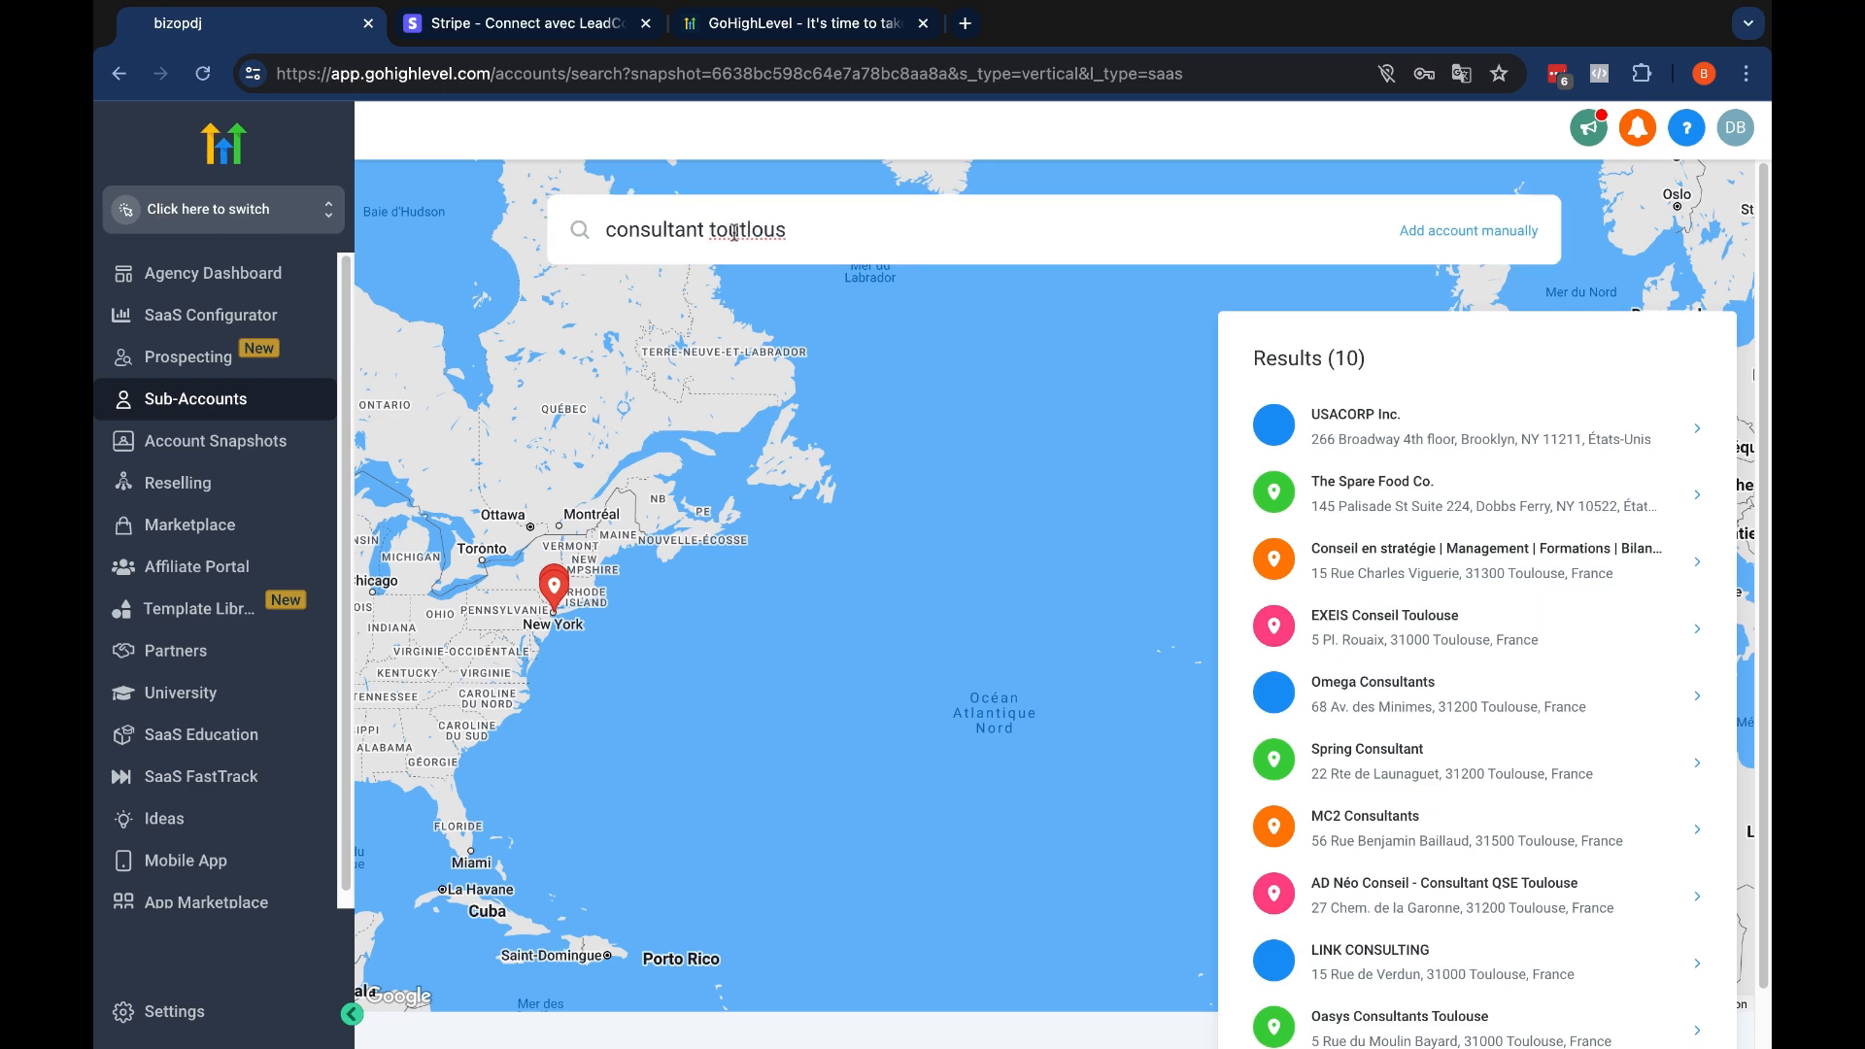
pyautogui.click(731, 234)
pyautogui.doubleClick(731, 234)
pyautogui.write('toul')
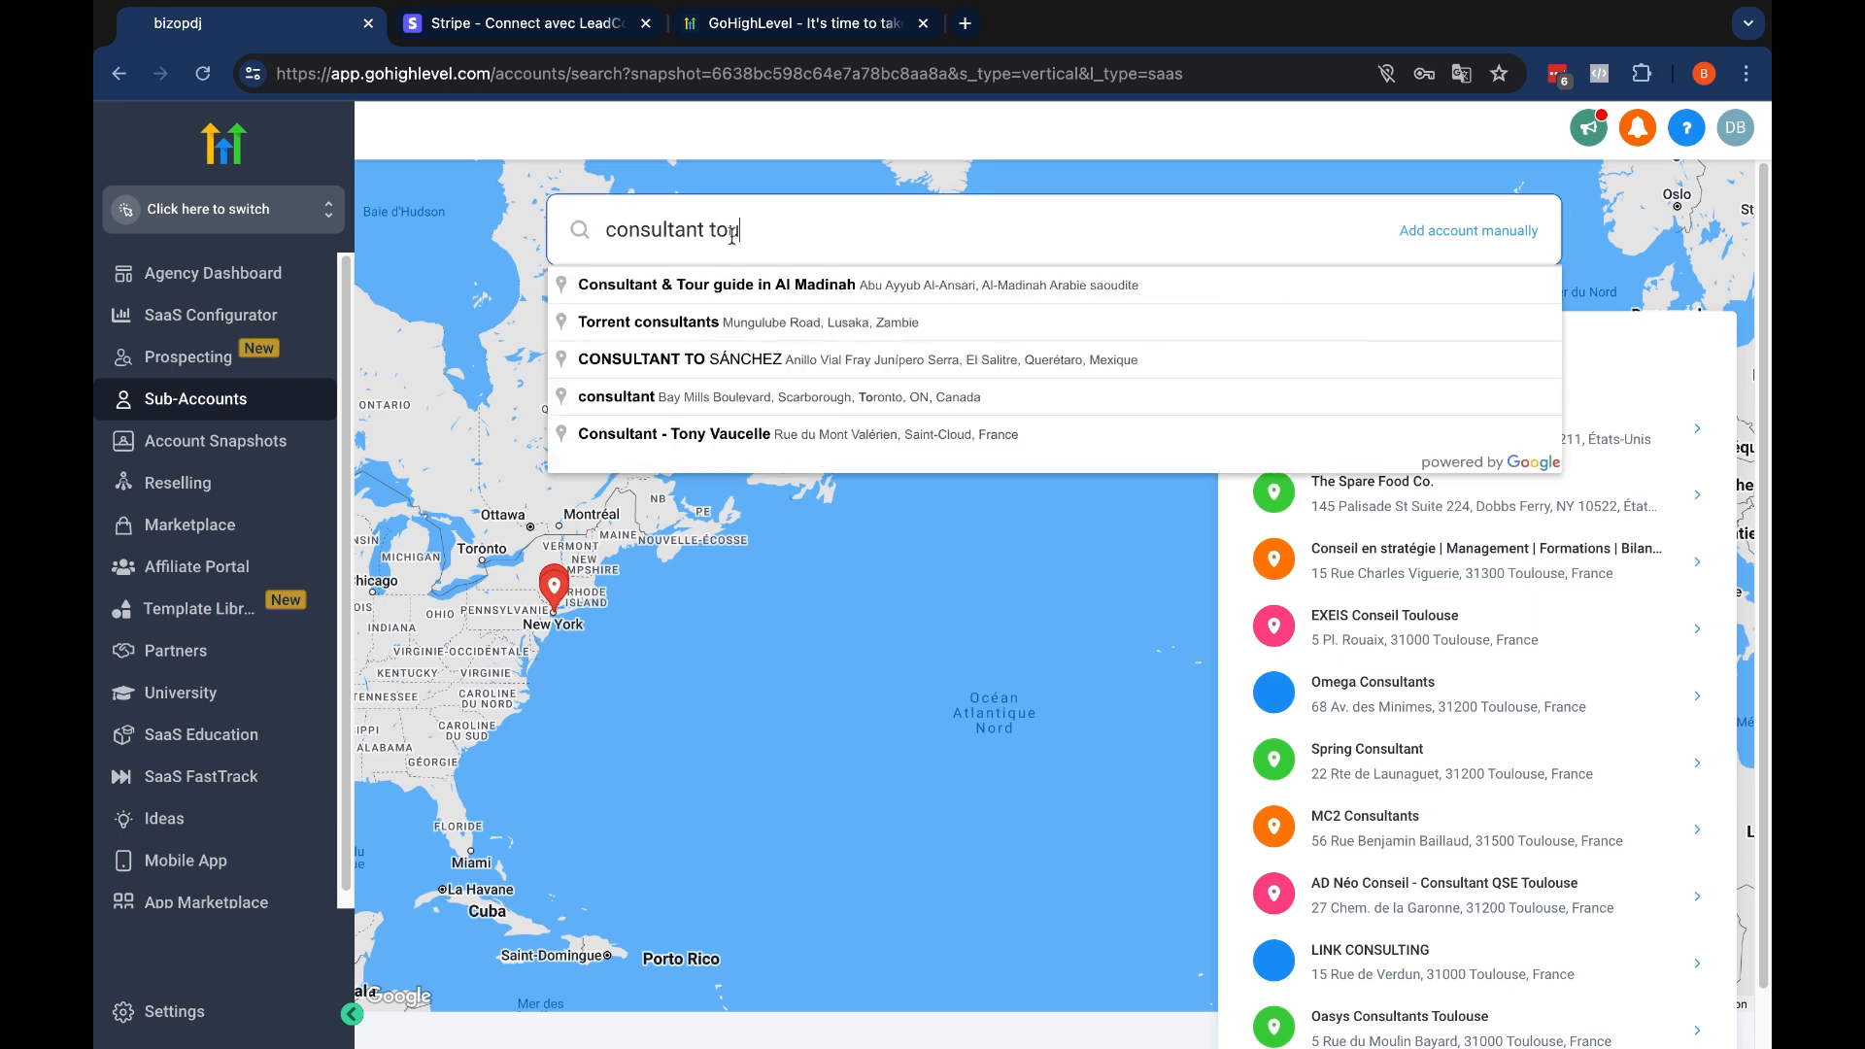
pyautogui.write('ouse')
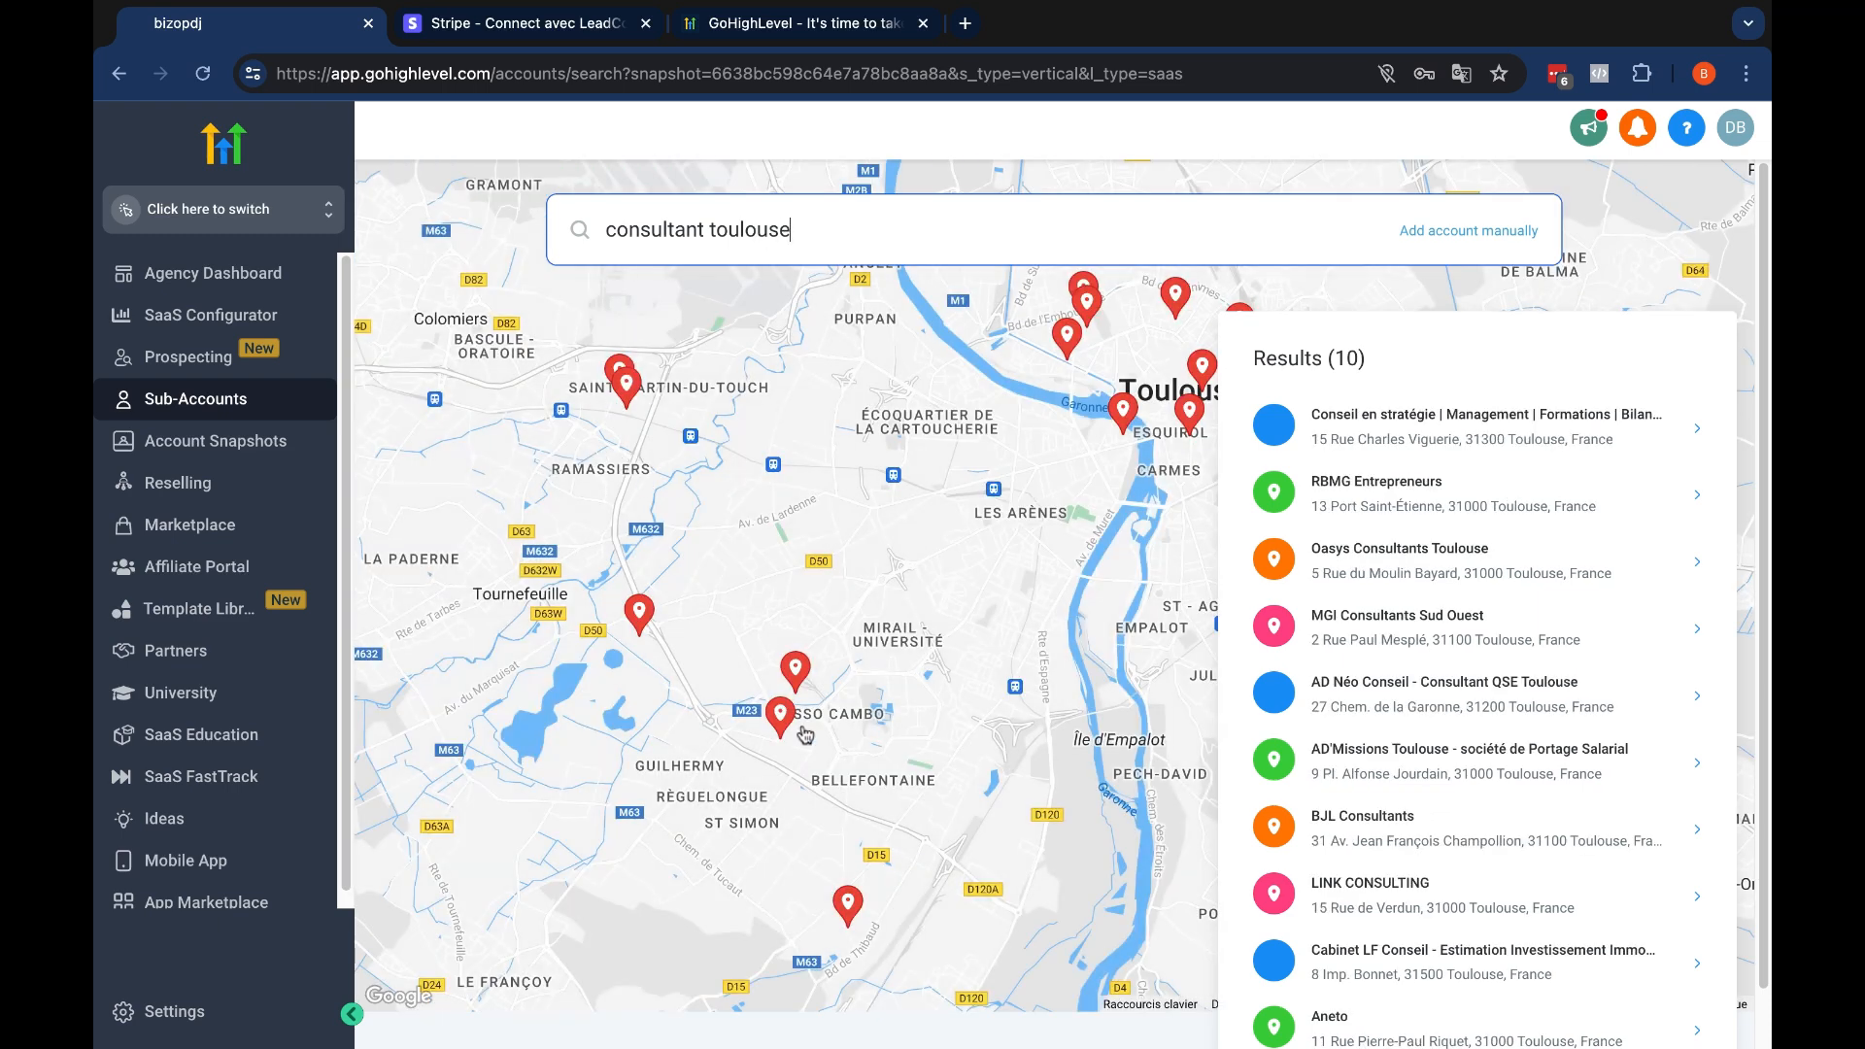
pyautogui.click(784, 725)
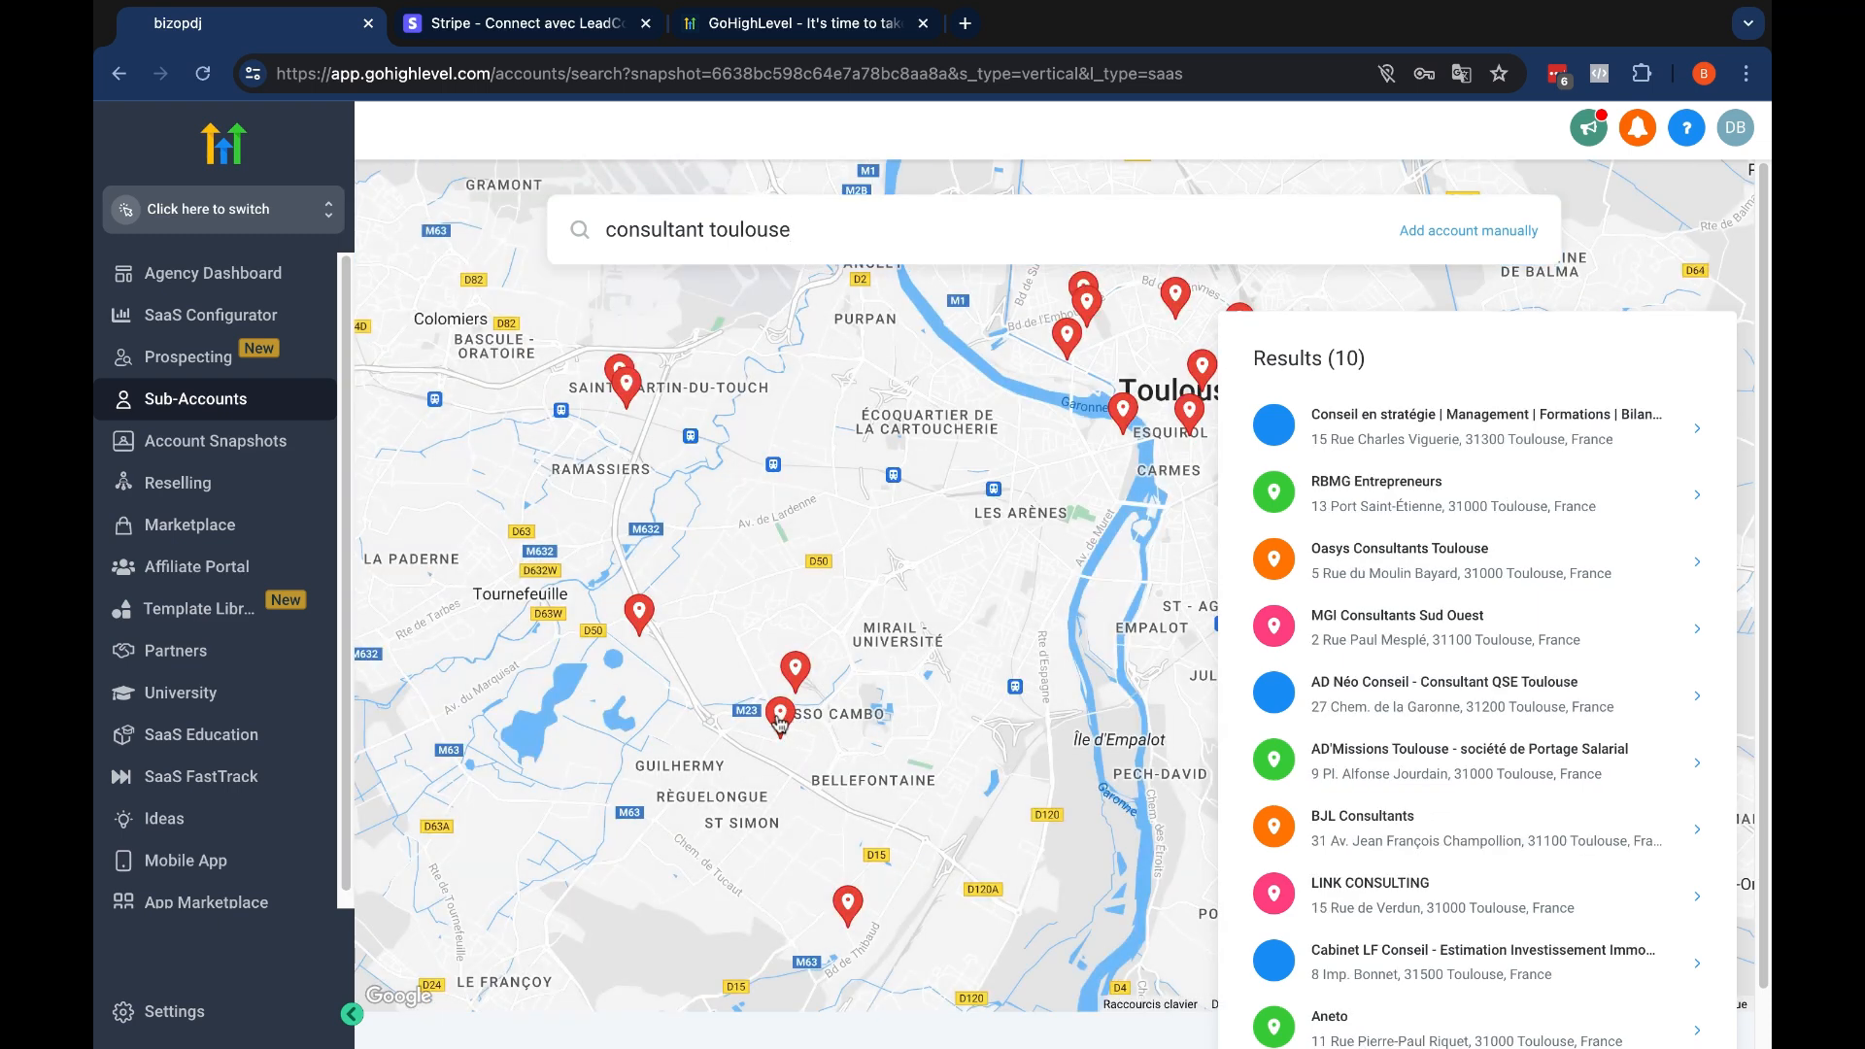
pyautogui.click(1410, 419)
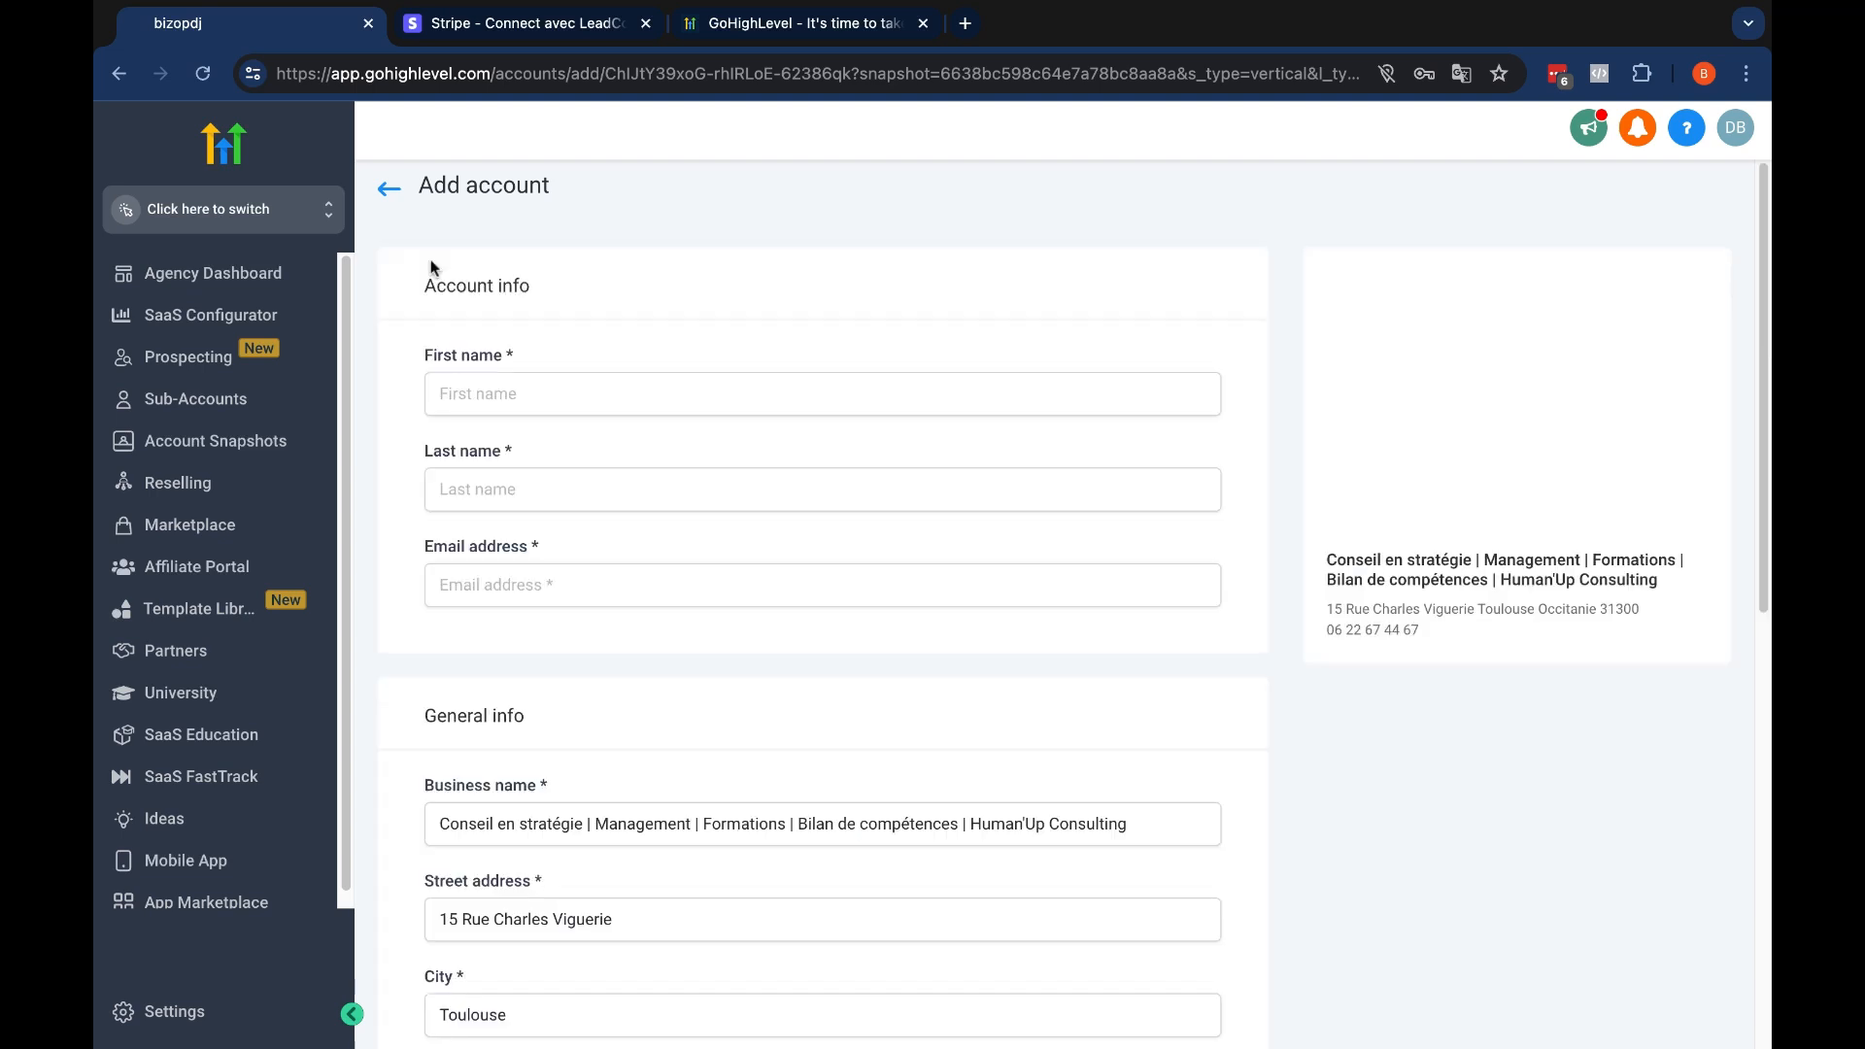
# Enter the contact's first name, last name and email address in the new account's info
pyautogui.click(561, 386)
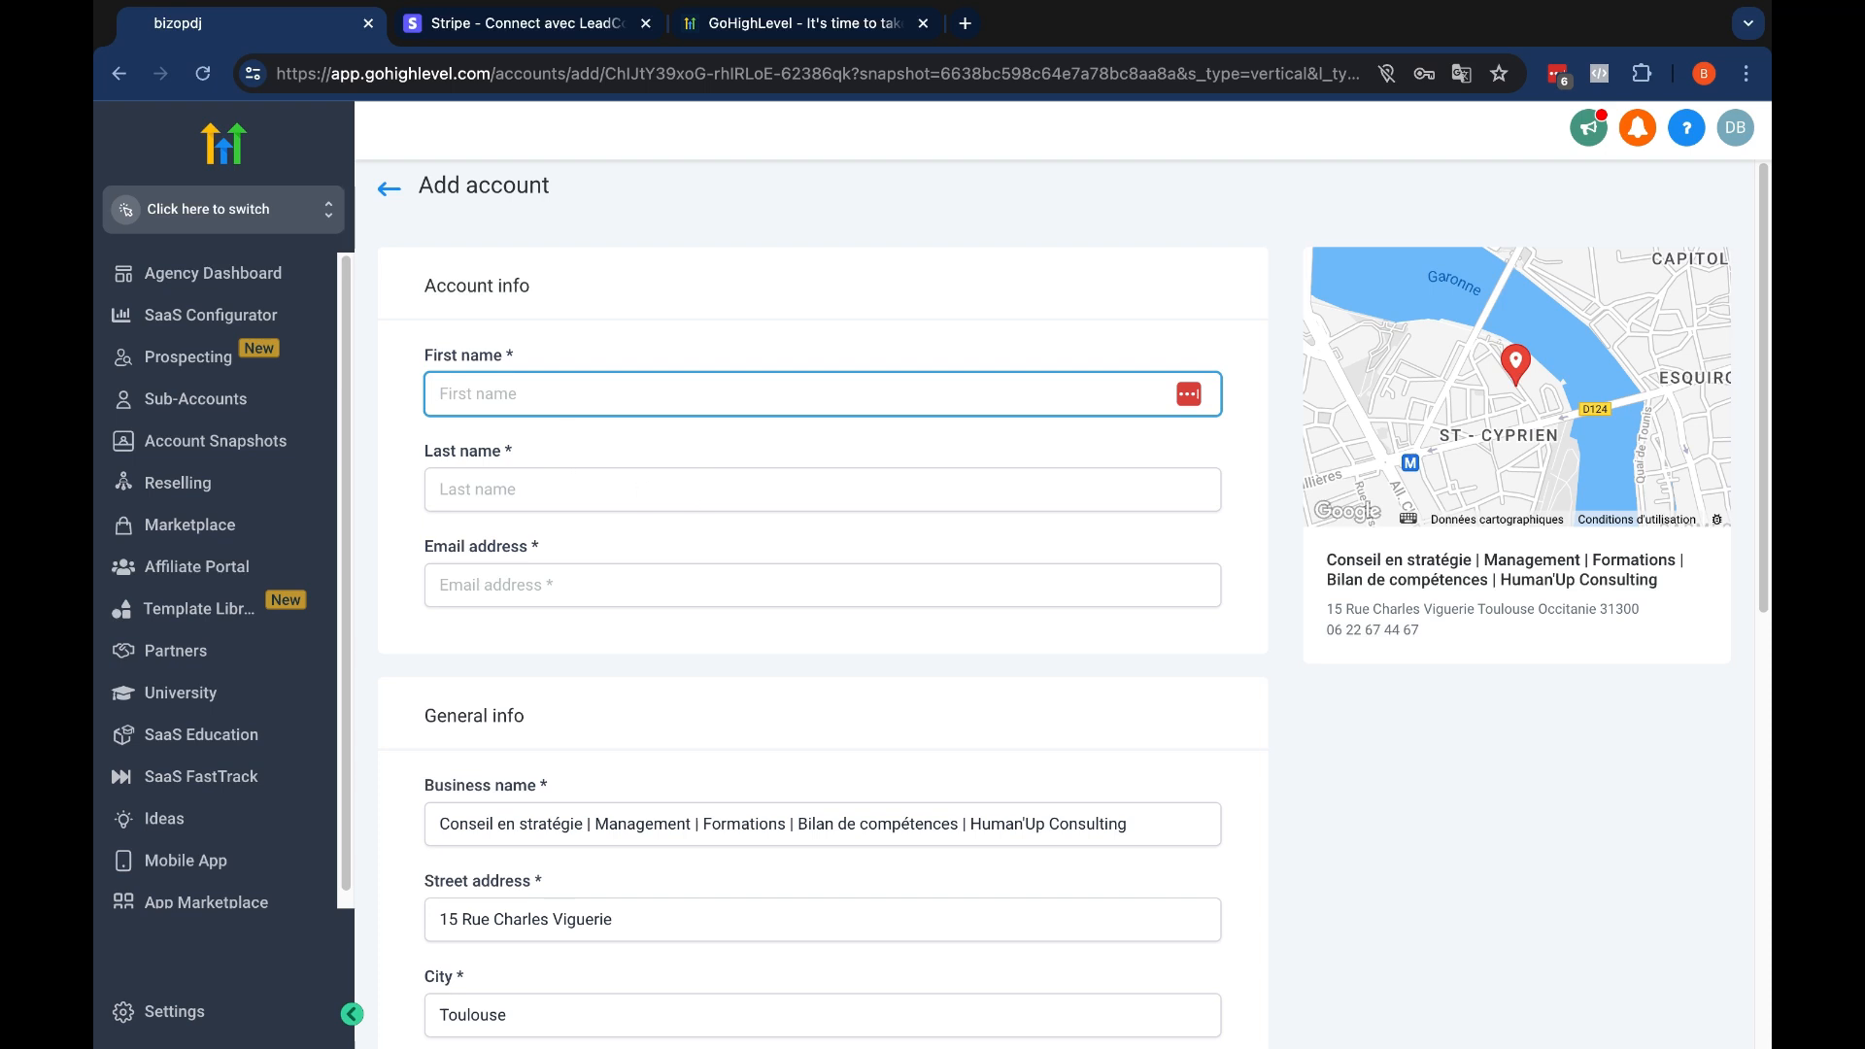
pyautogui.write('ut')
pyautogui.click(527, 497)
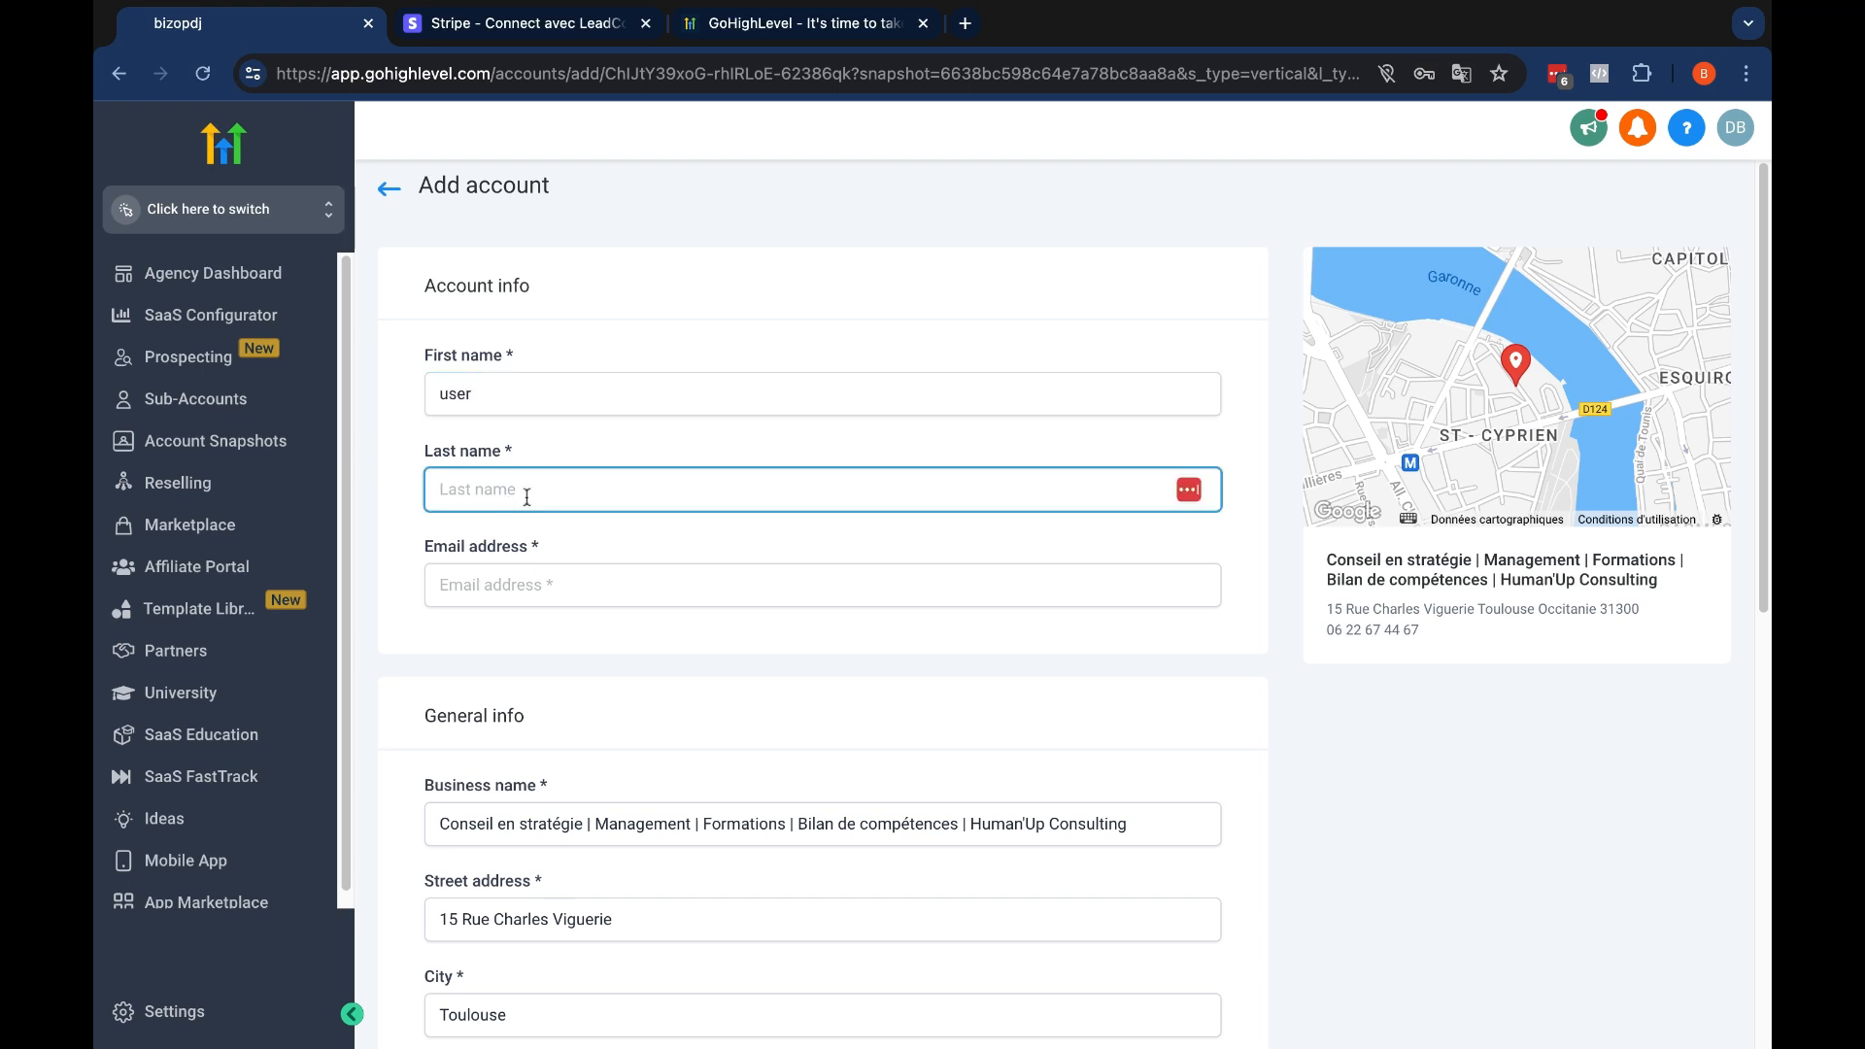
pyautogui.write('A')
pyautogui.click(463, 602)
pyautogui.write('use')
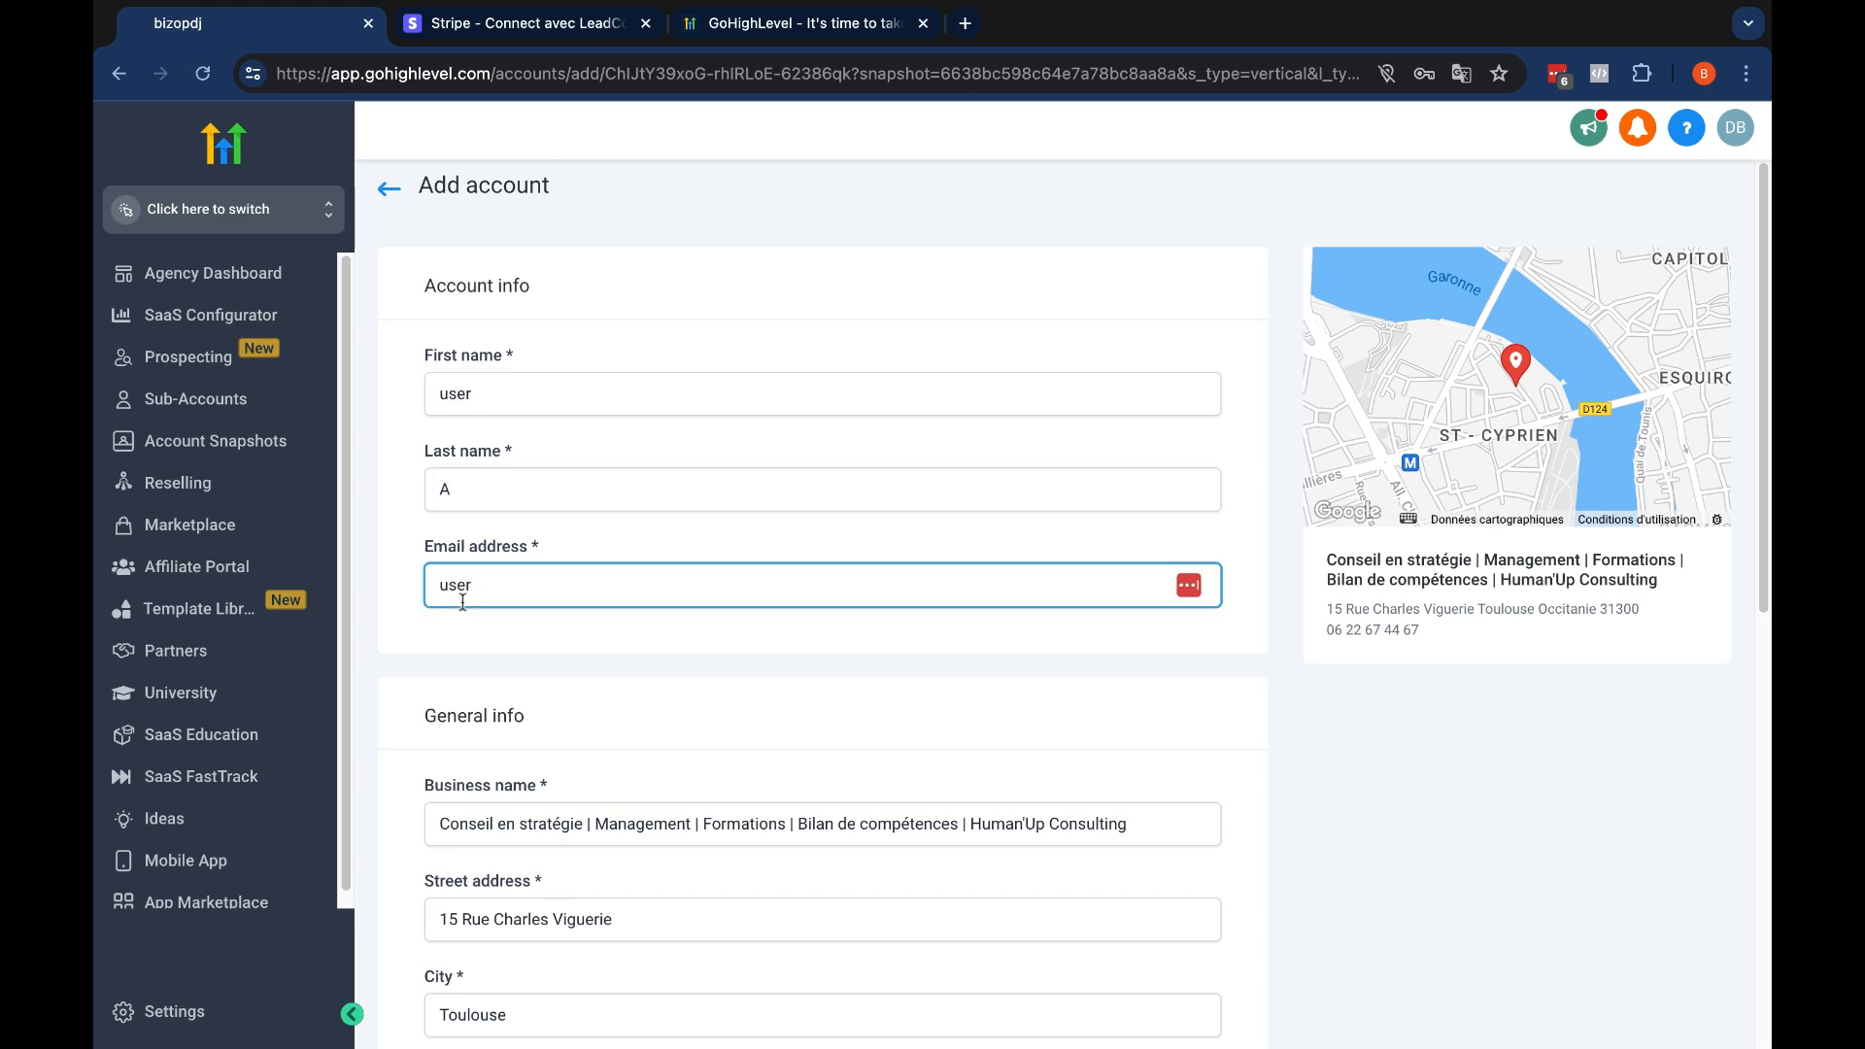
pyautogui.write('r@user.com')
# Set the account's time zone to GMT+02:00 Europe/Madrid (CEST) and save the new sub-account
pyautogui.scroll(-9, 716, 583)
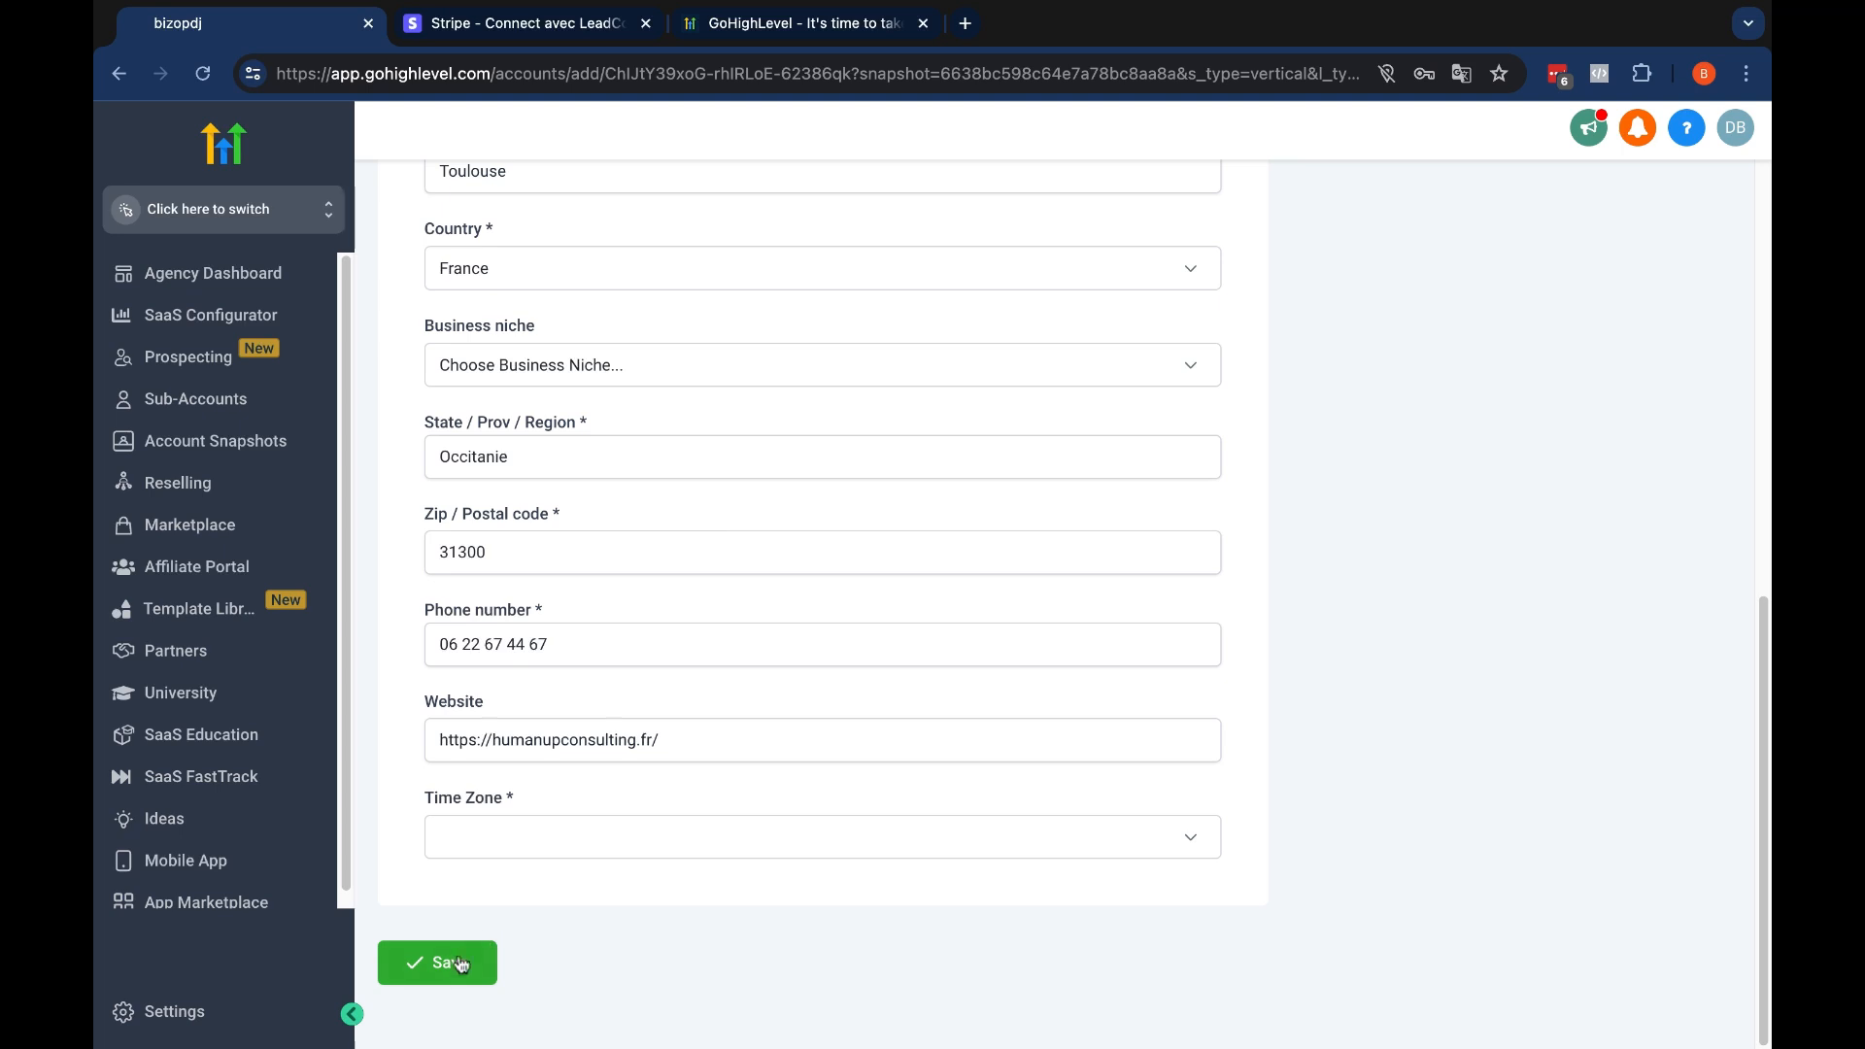
pyautogui.click(491, 841)
pyautogui.click(572, 618)
pyautogui.click(612, 831)
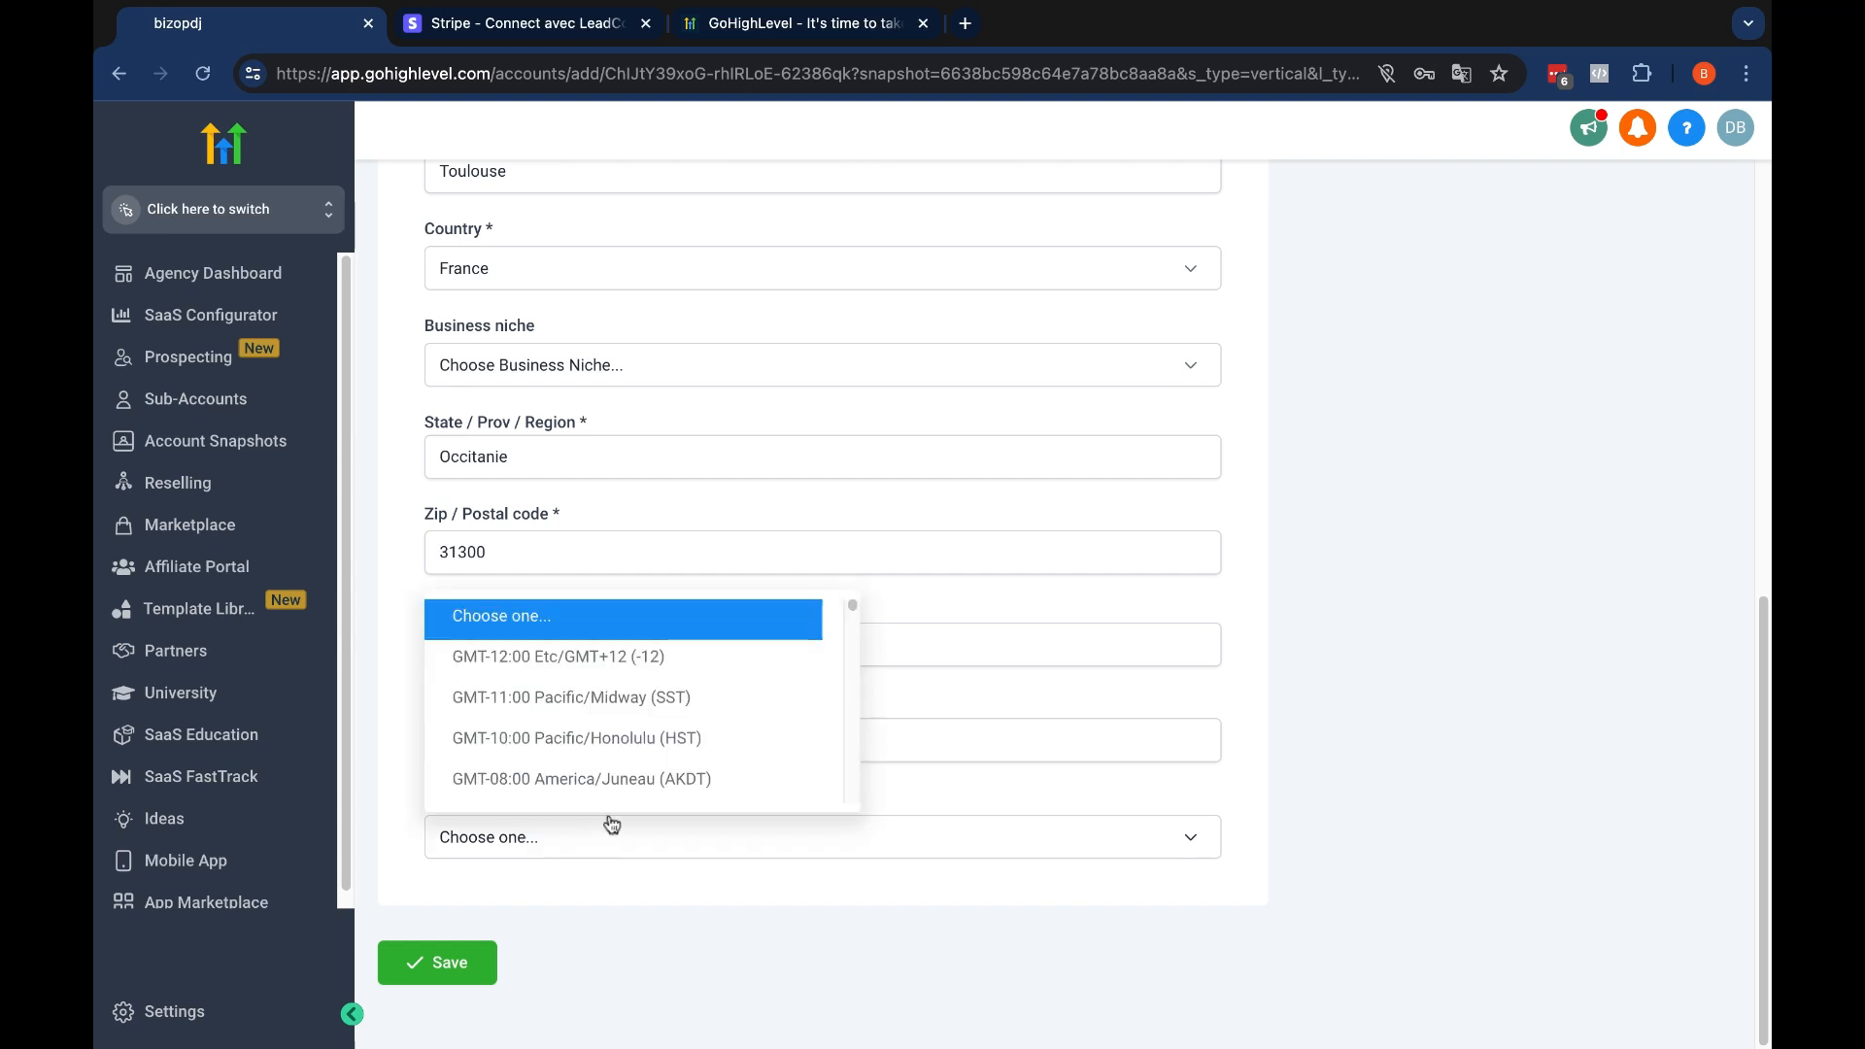
pyautogui.scroll(-5, 618, 641)
pyautogui.scroll(-4, 620, 677)
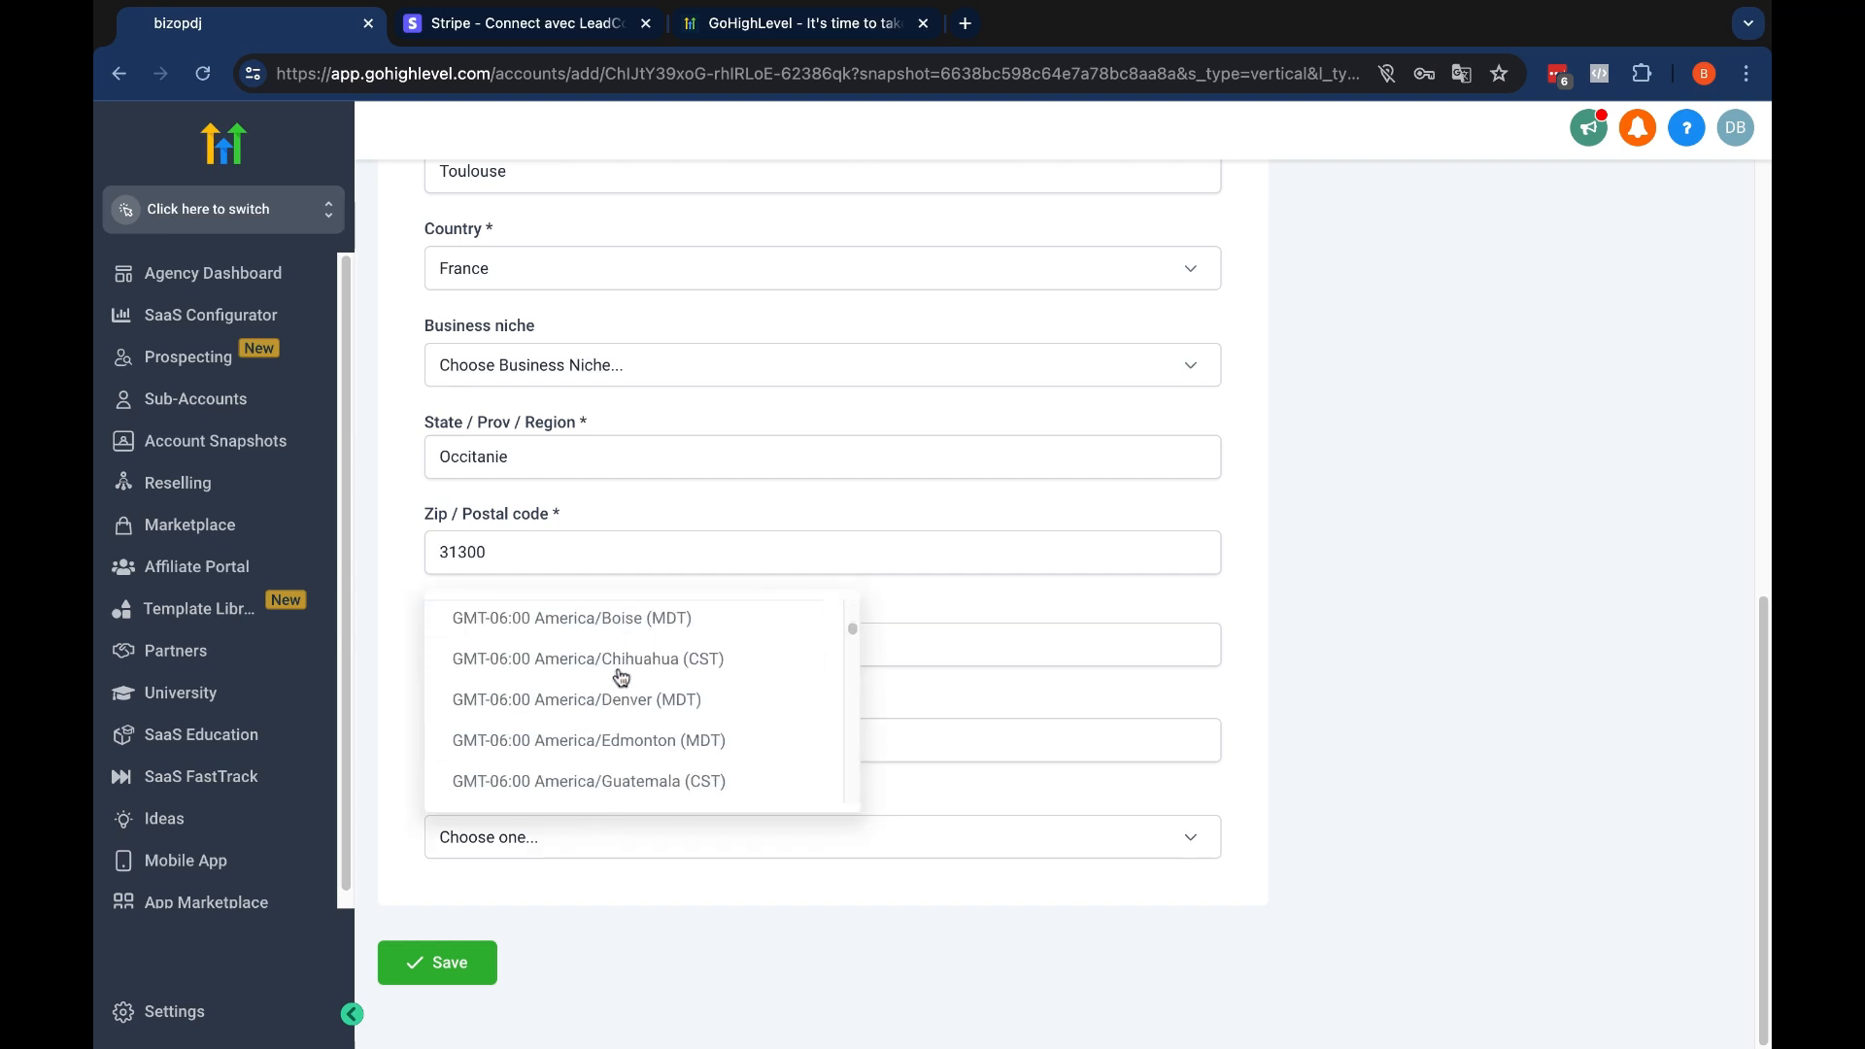
pyautogui.scroll(-5, 636, 714)
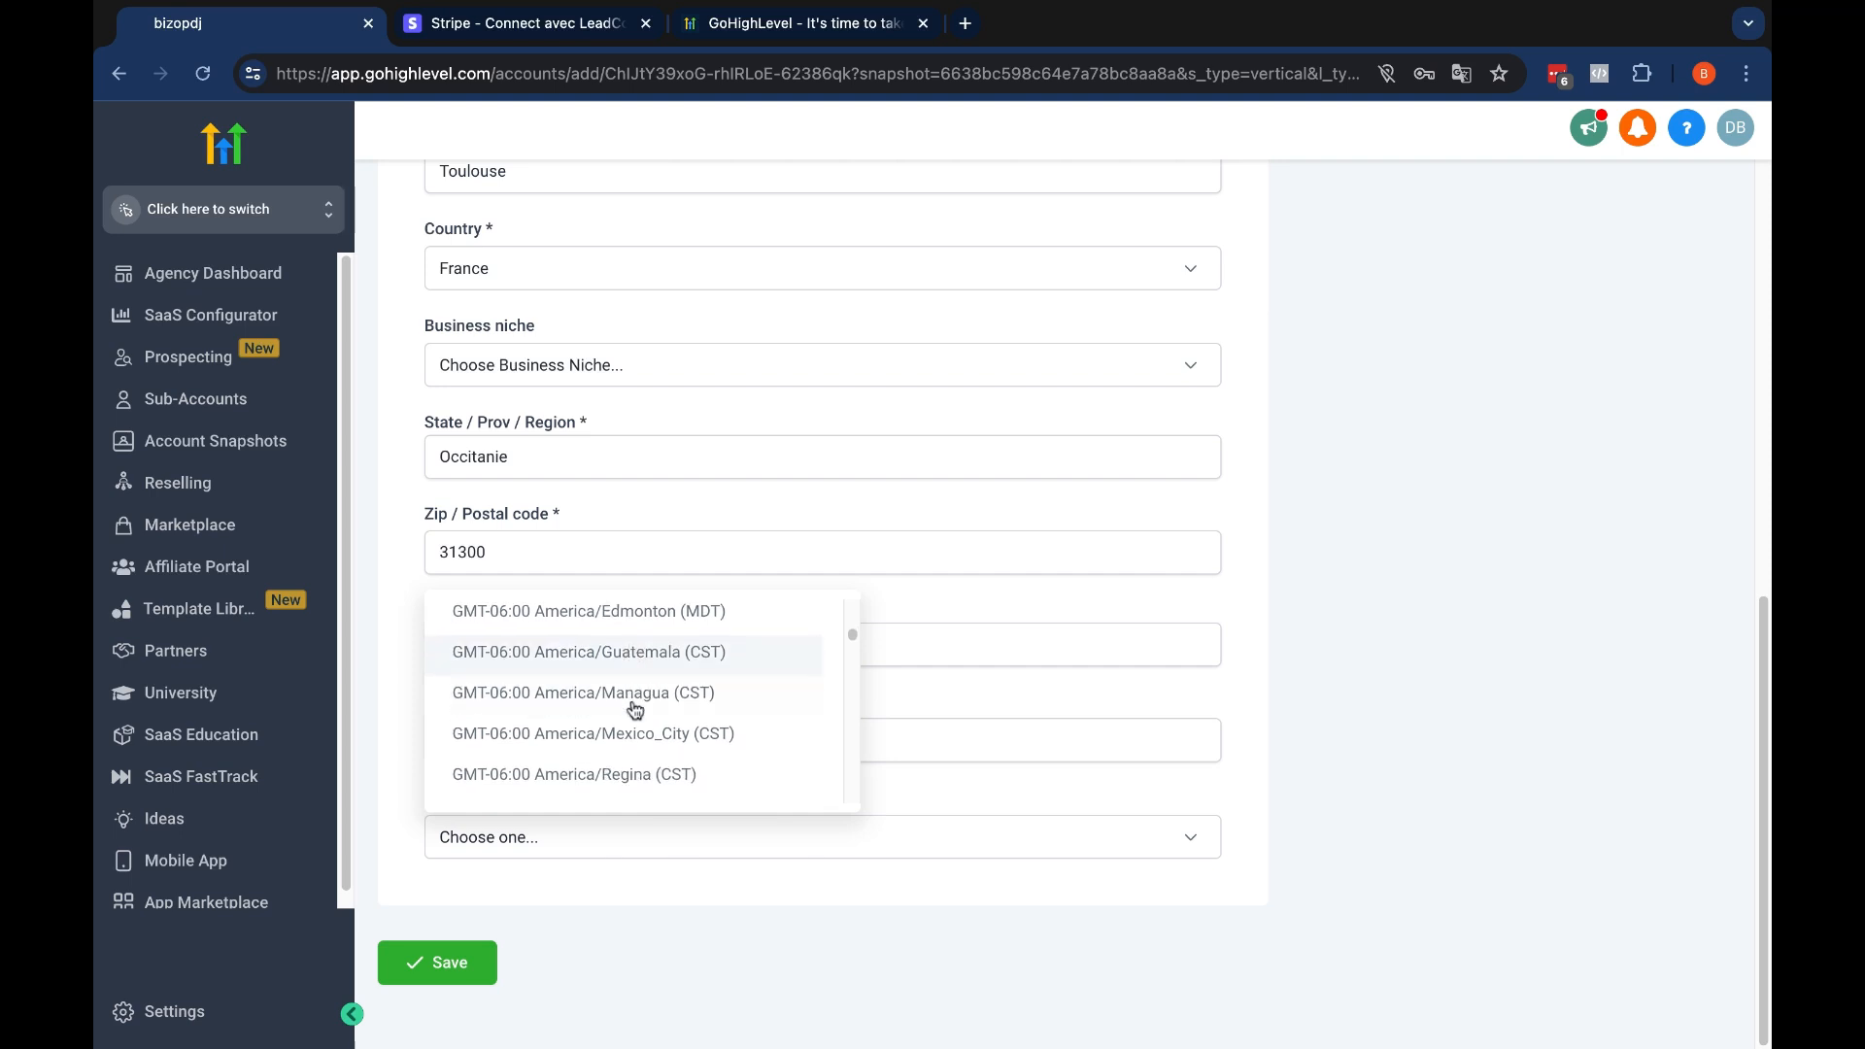
pyautogui.scroll(-5, 652, 721)
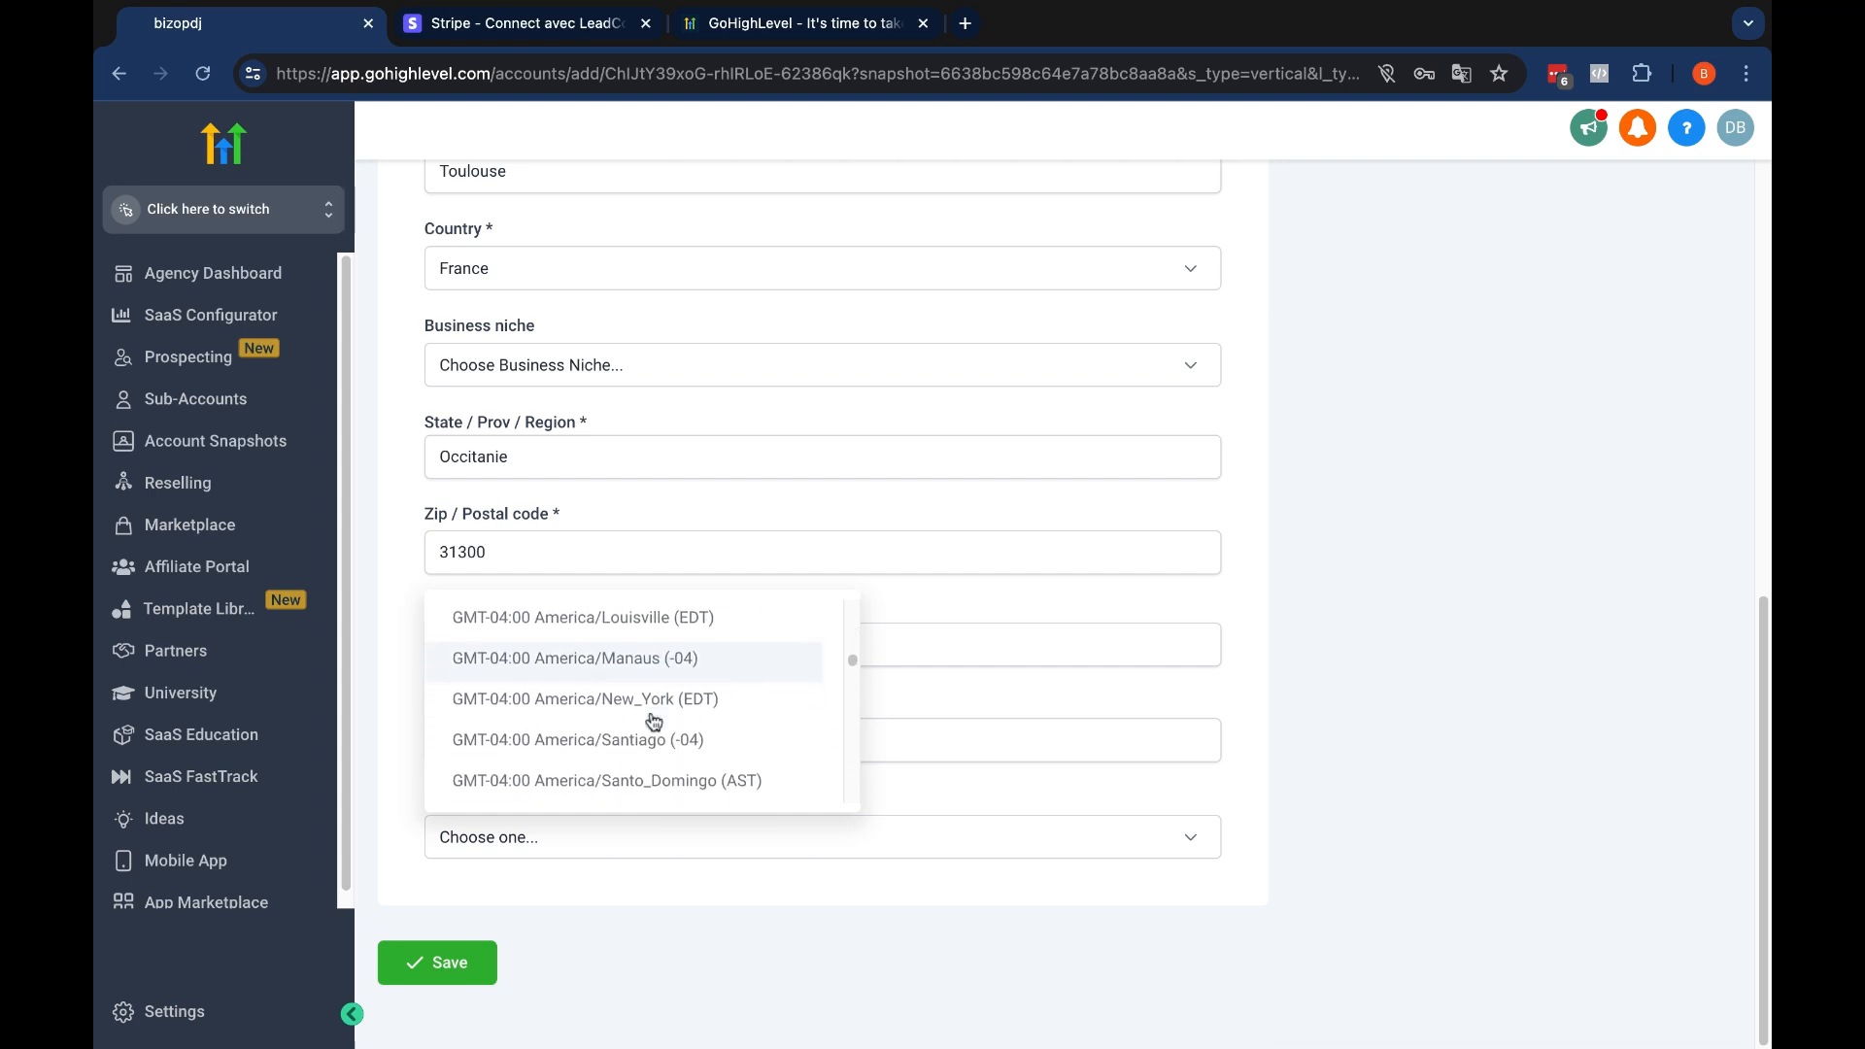
pyautogui.scroll(-15, 665, 671)
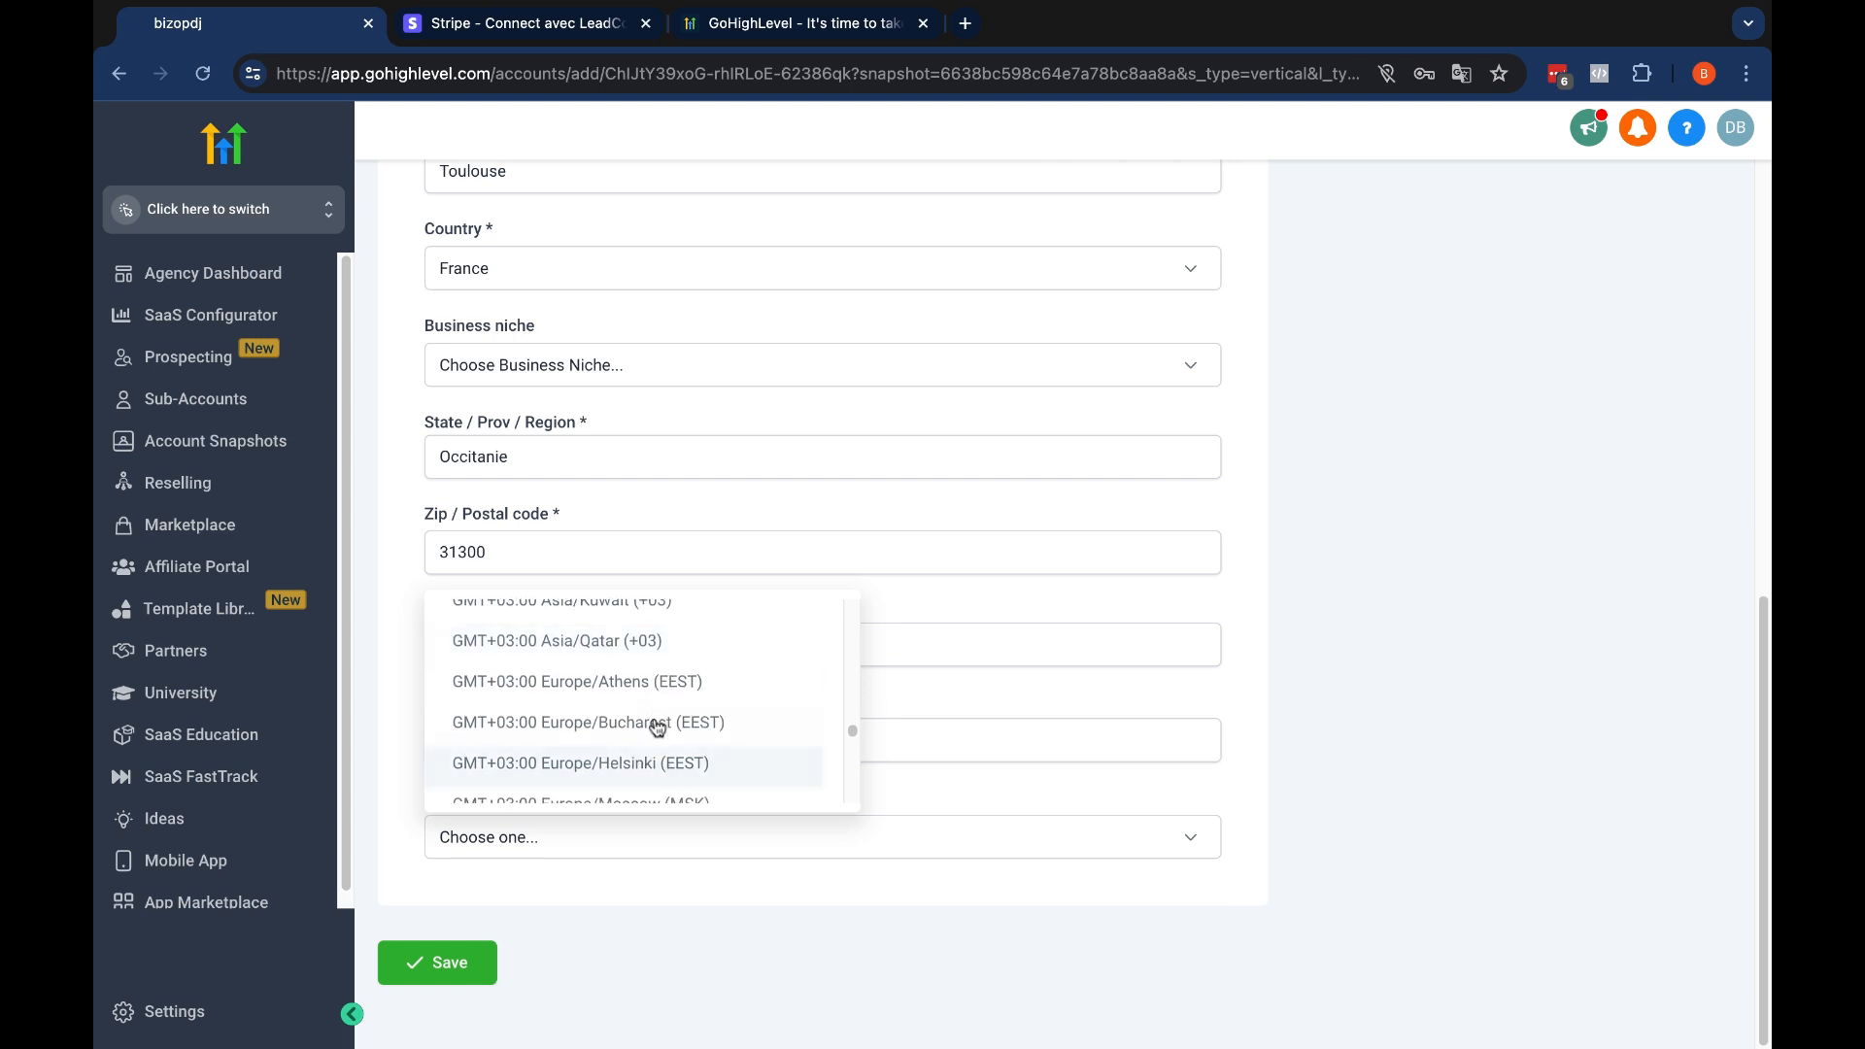
pyautogui.scroll(-1, 650, 766)
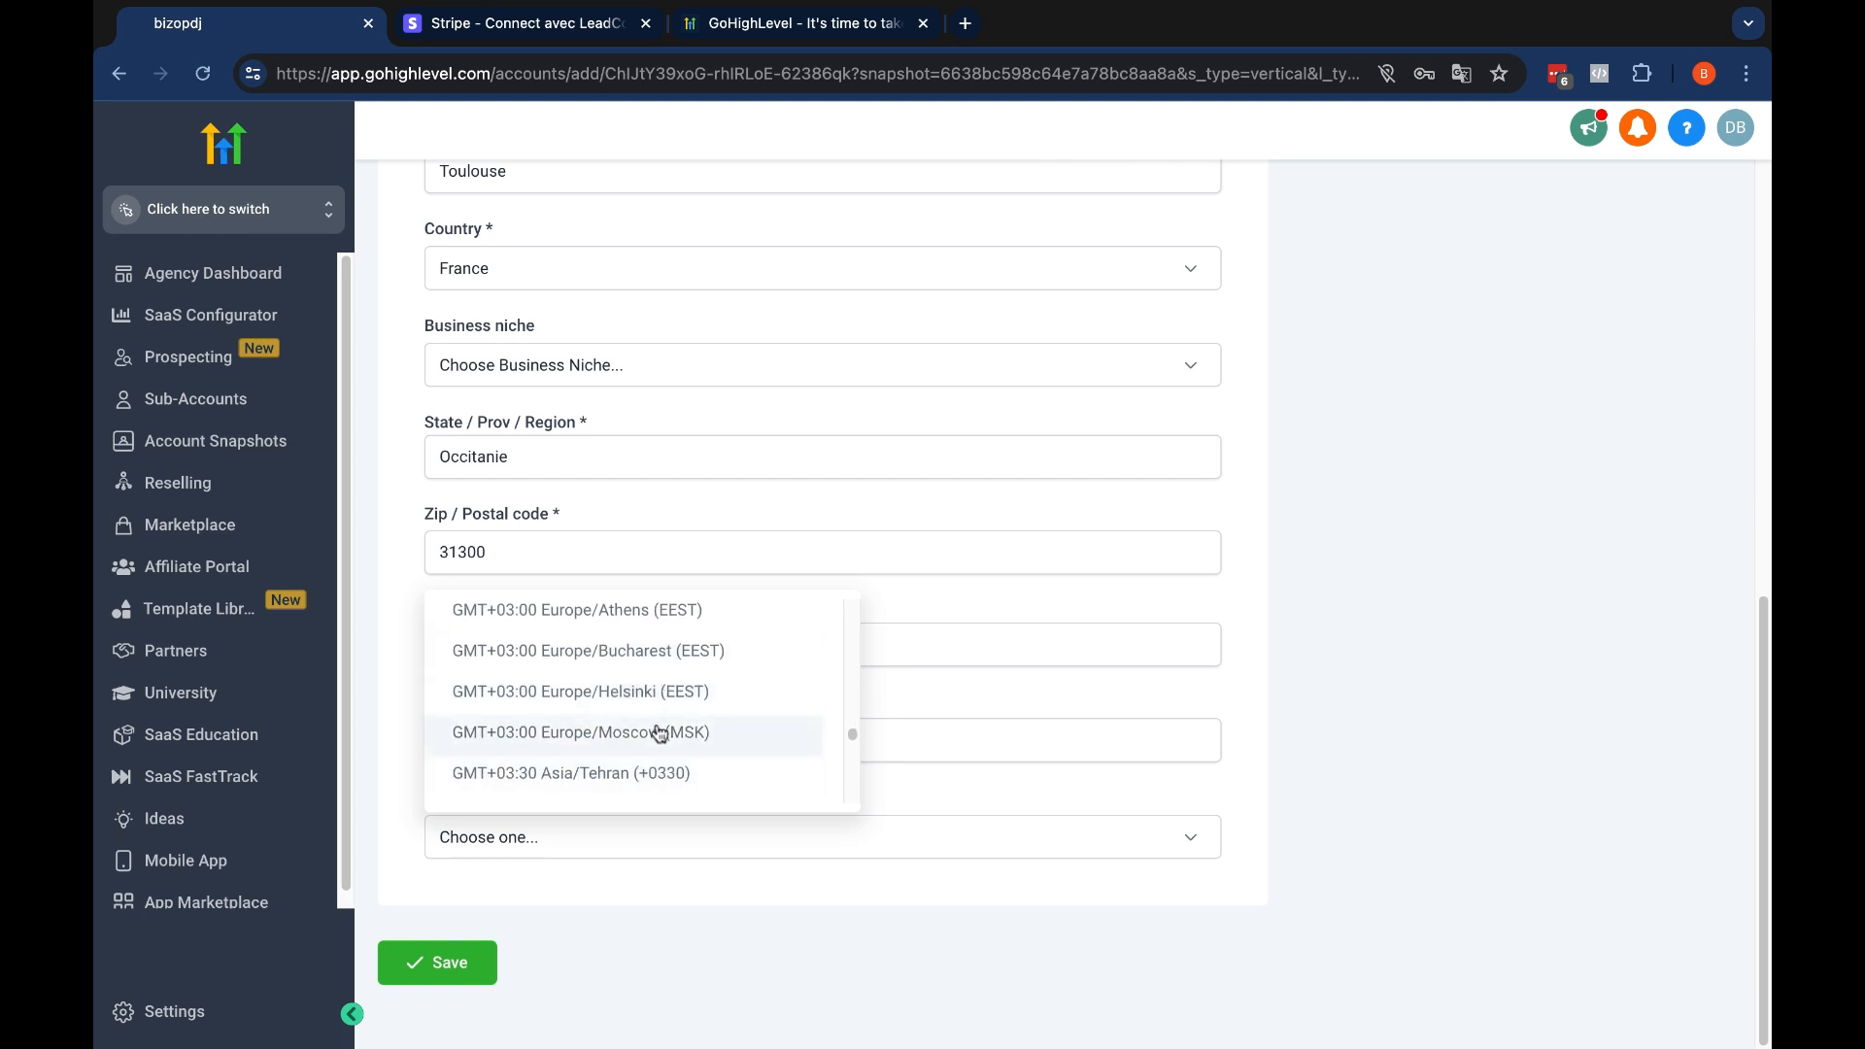
pyautogui.scroll(1, 656, 733)
pyautogui.scroll(-5, 658, 731)
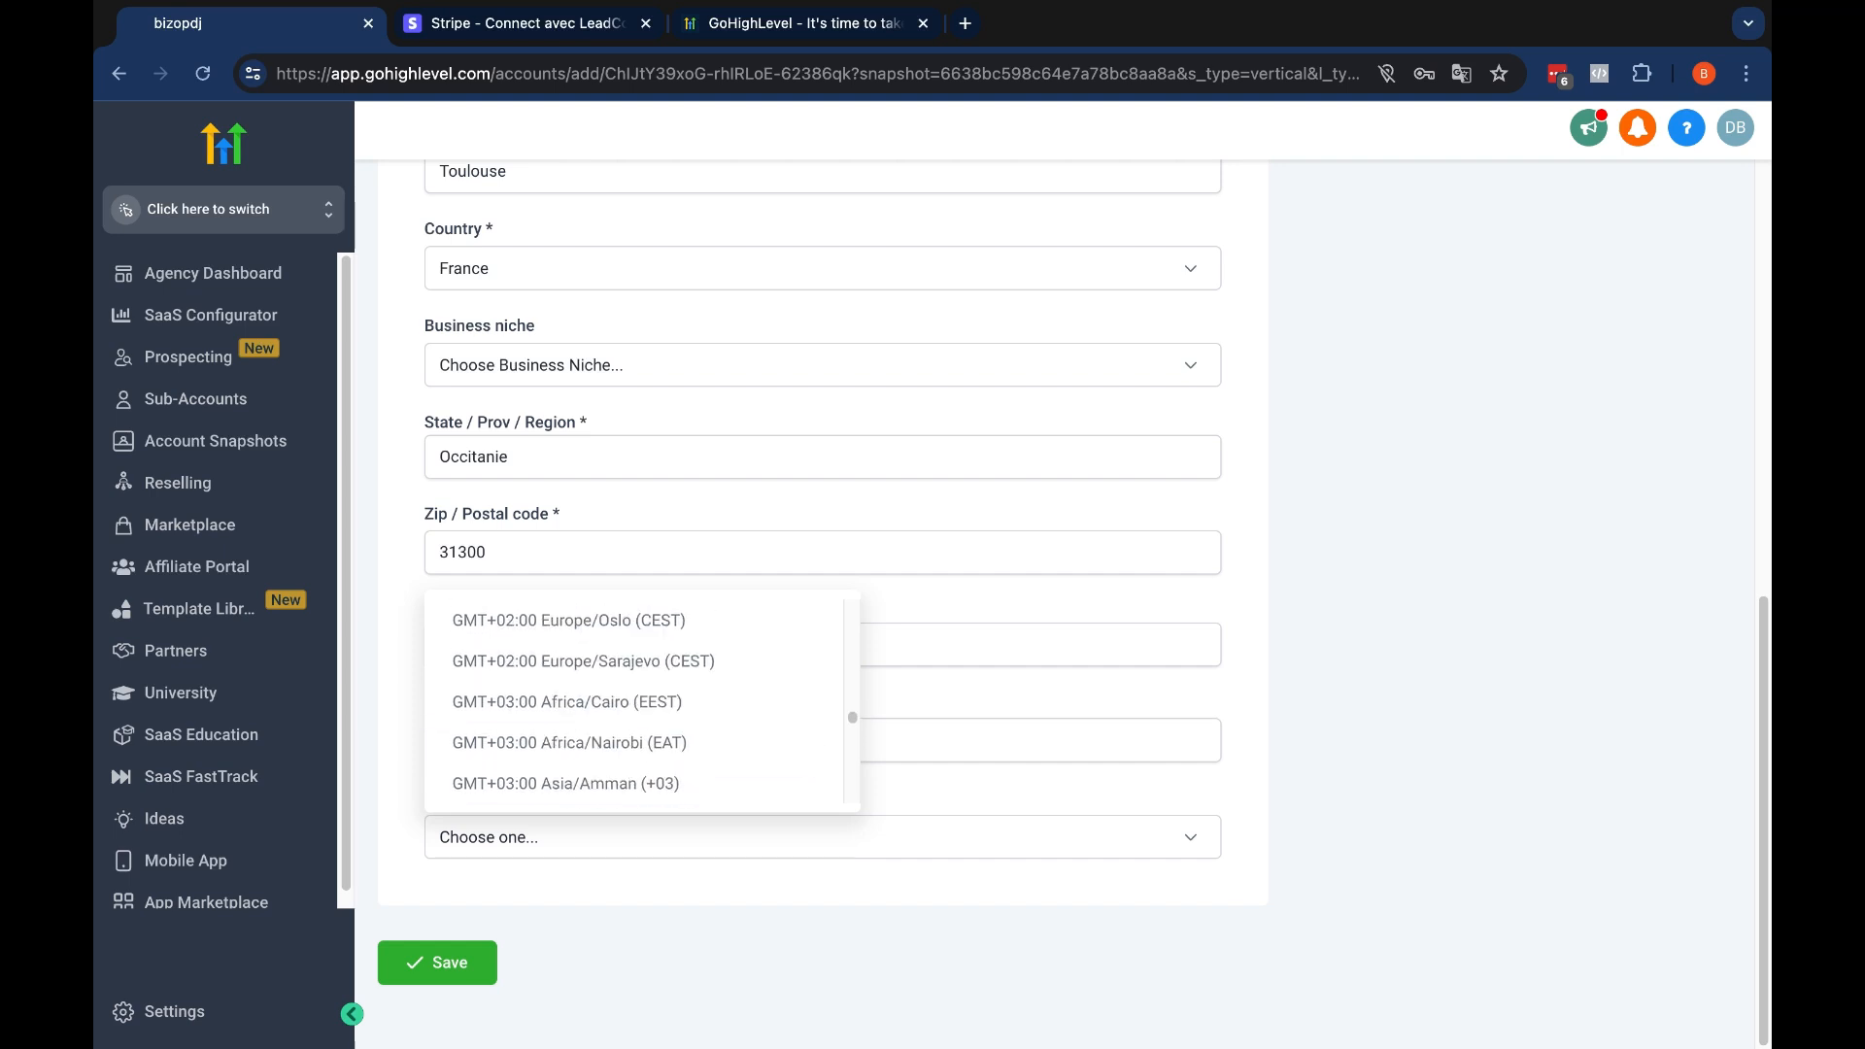
pyautogui.scroll(-10, 641, 700)
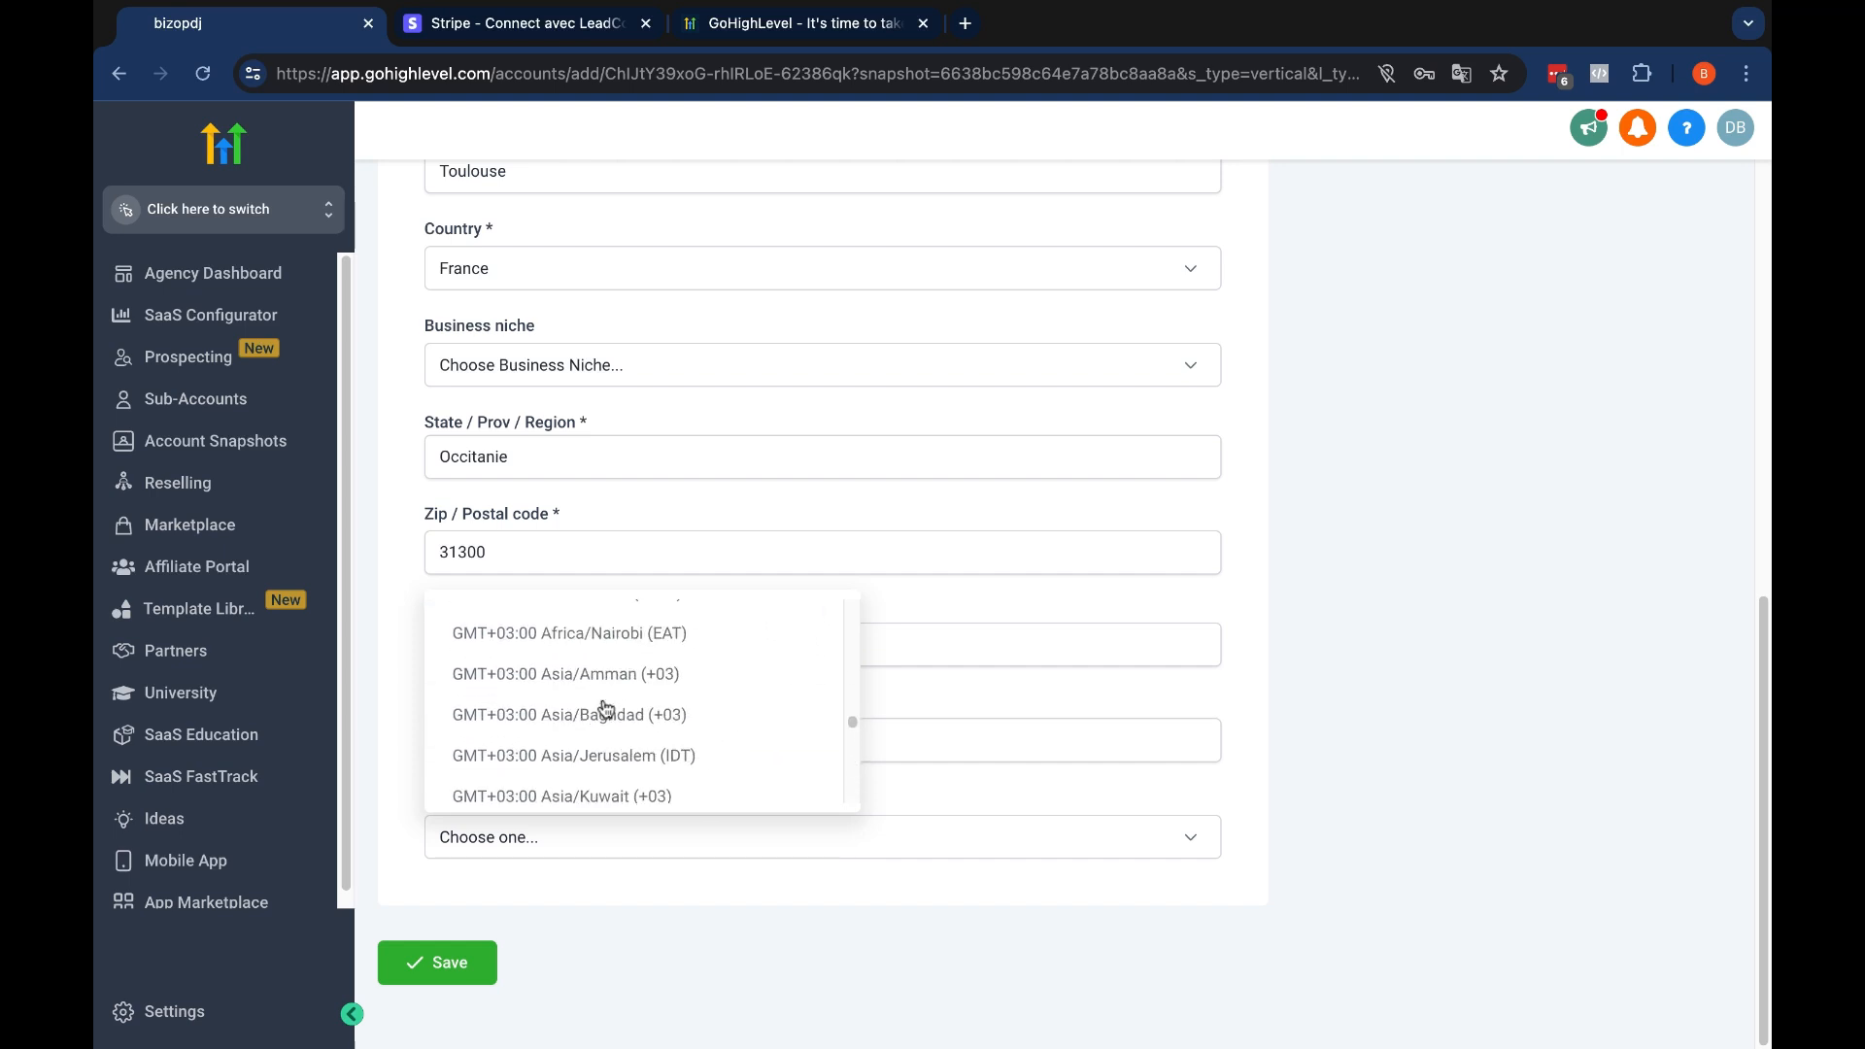
pyautogui.scroll(8, 606, 709)
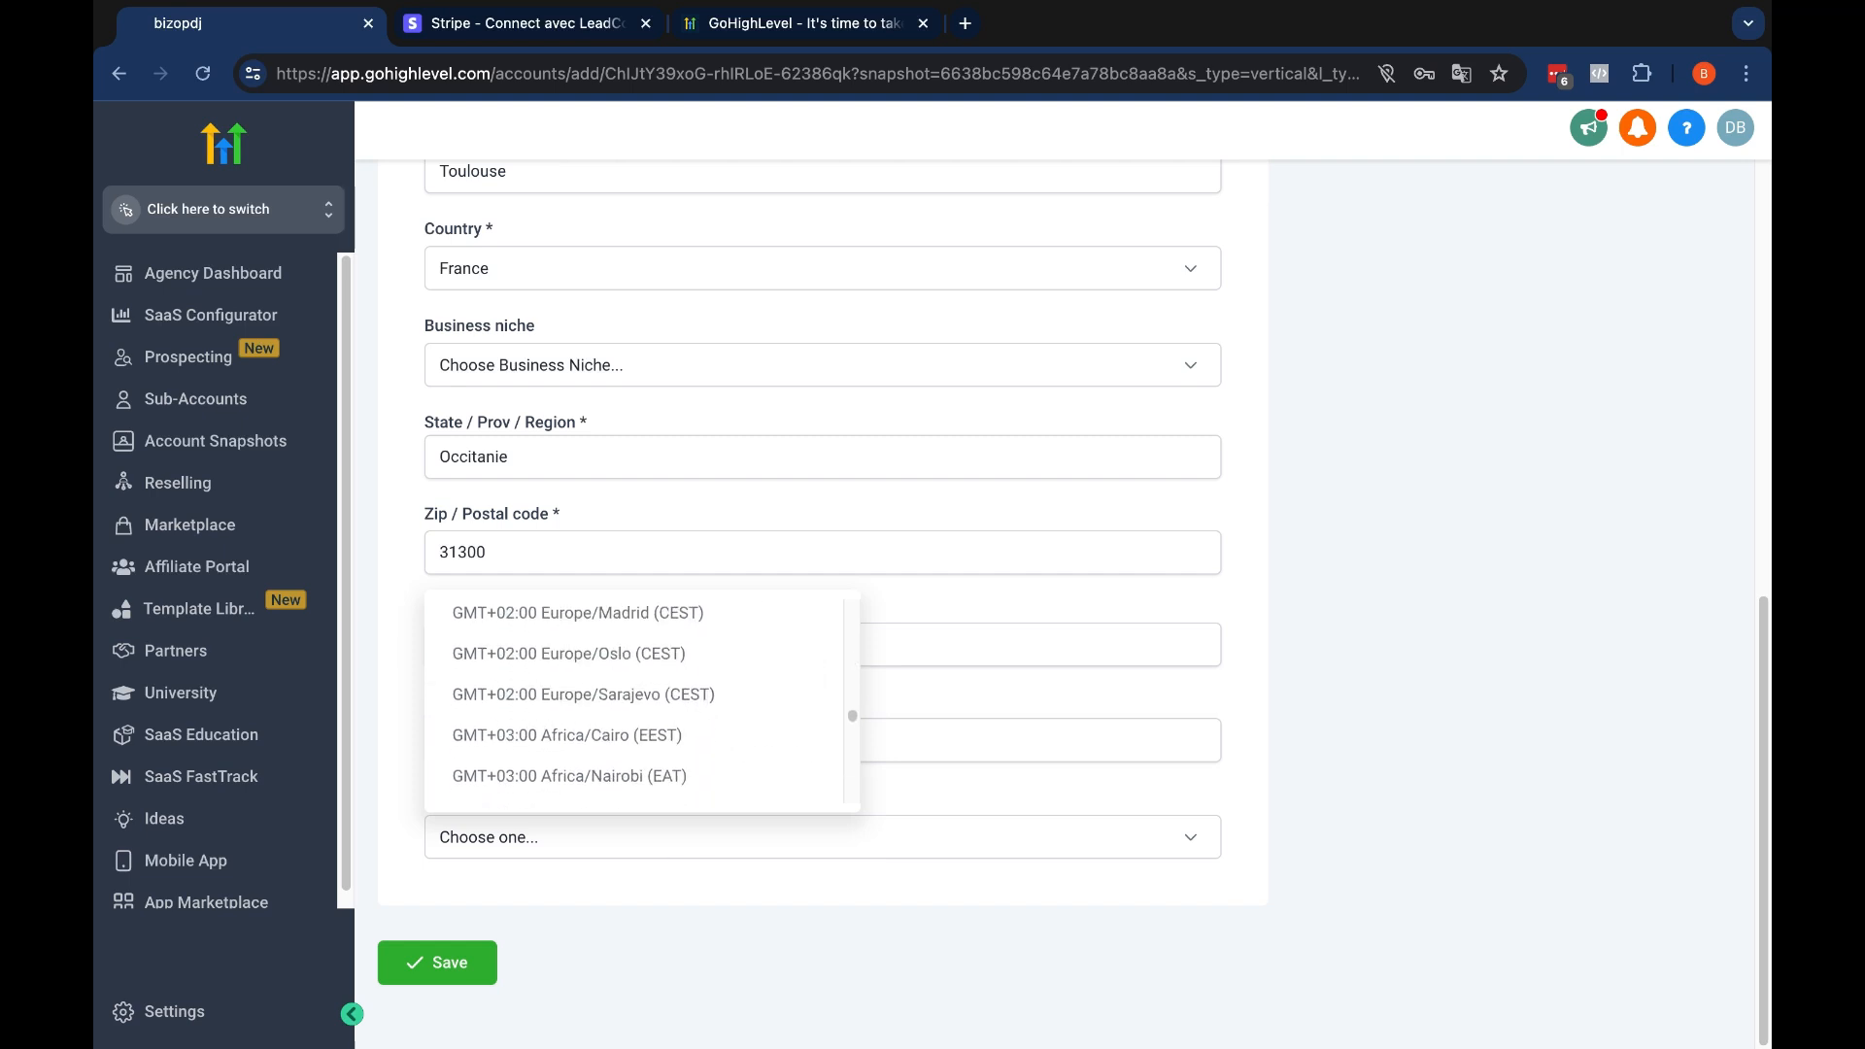
pyautogui.scroll(-5, 632, 699)
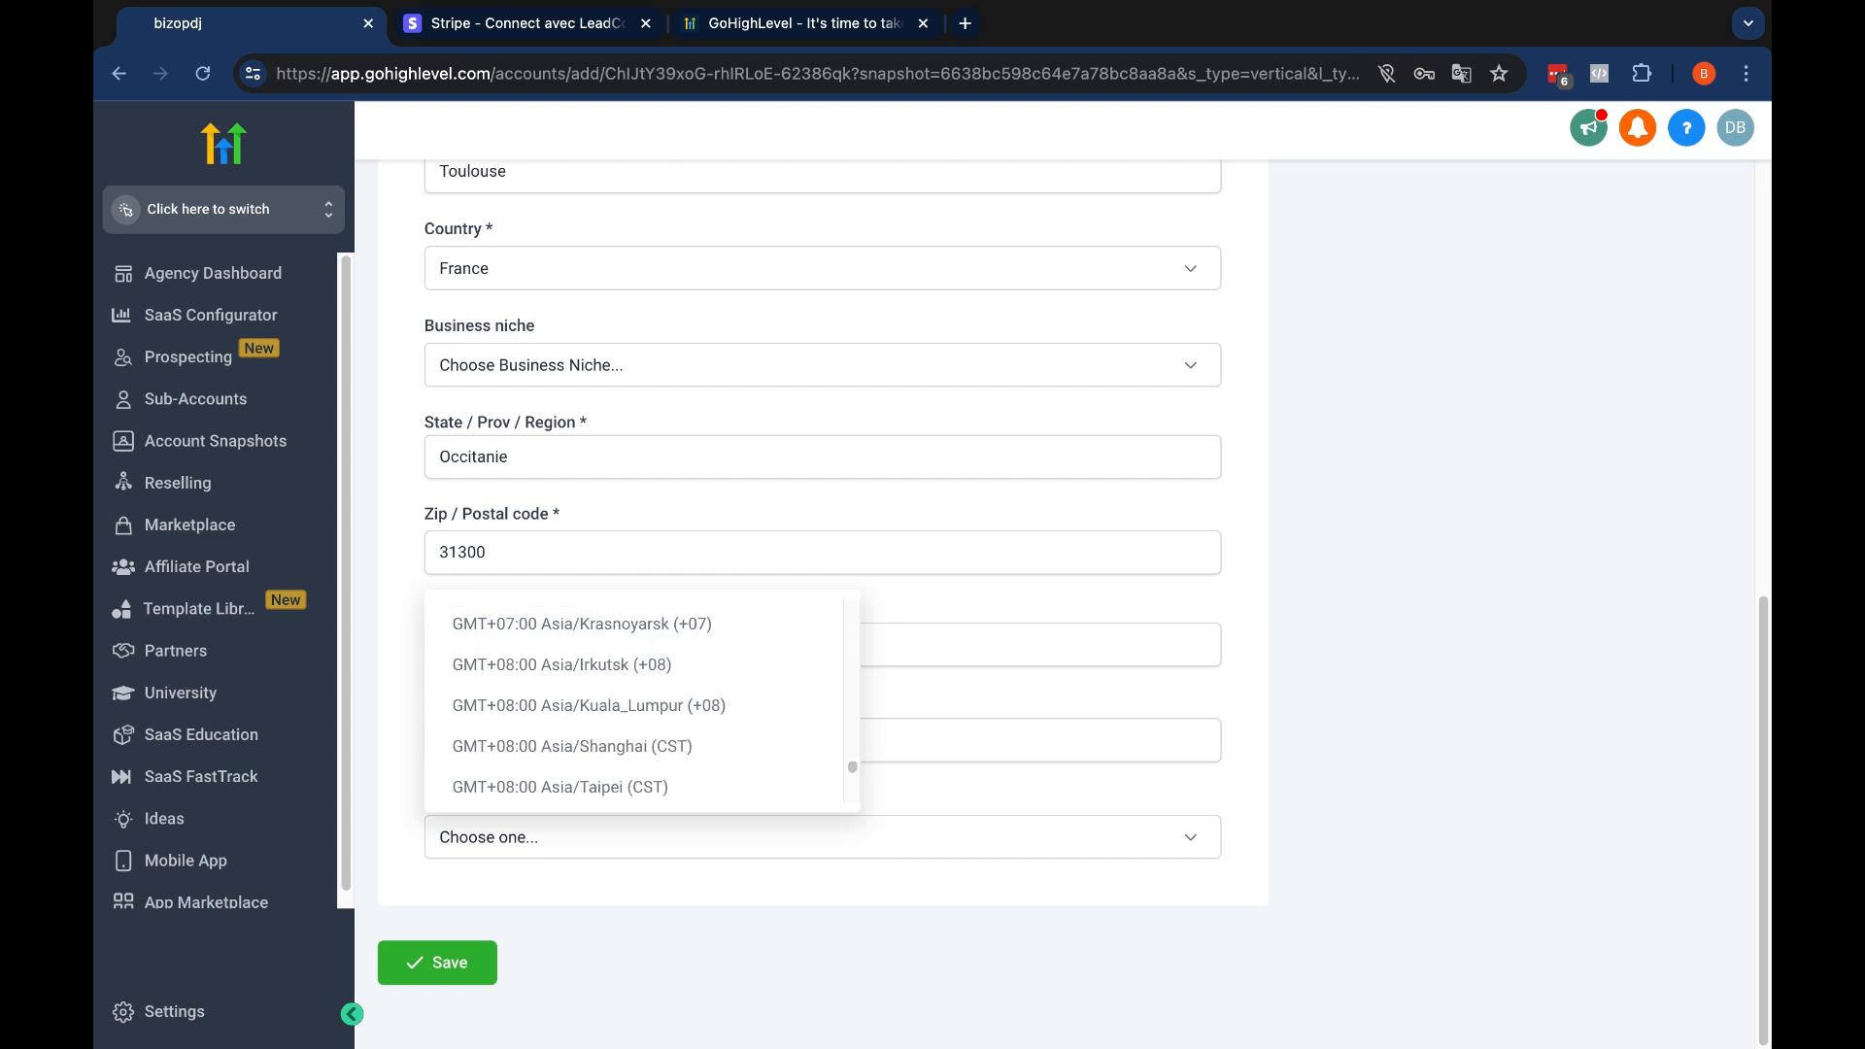
pyautogui.scroll(15, 632, 699)
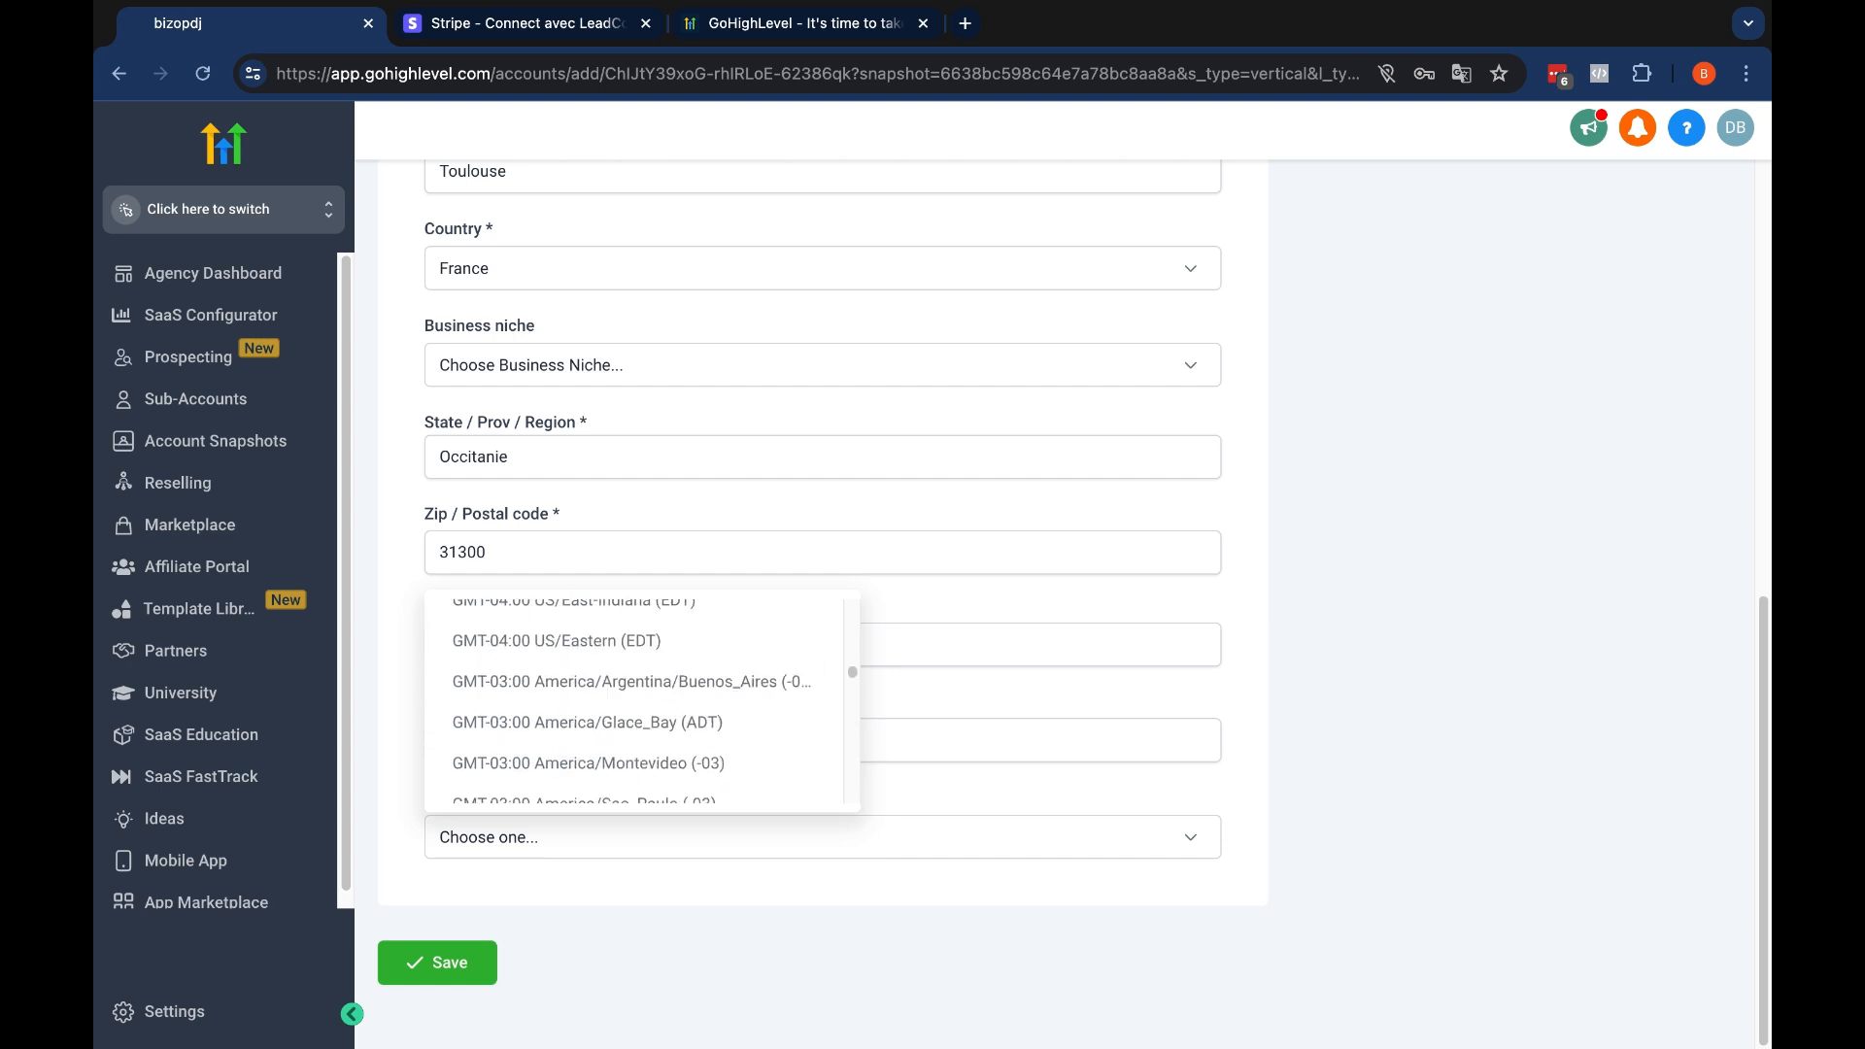
pyautogui.scroll(10, 632, 699)
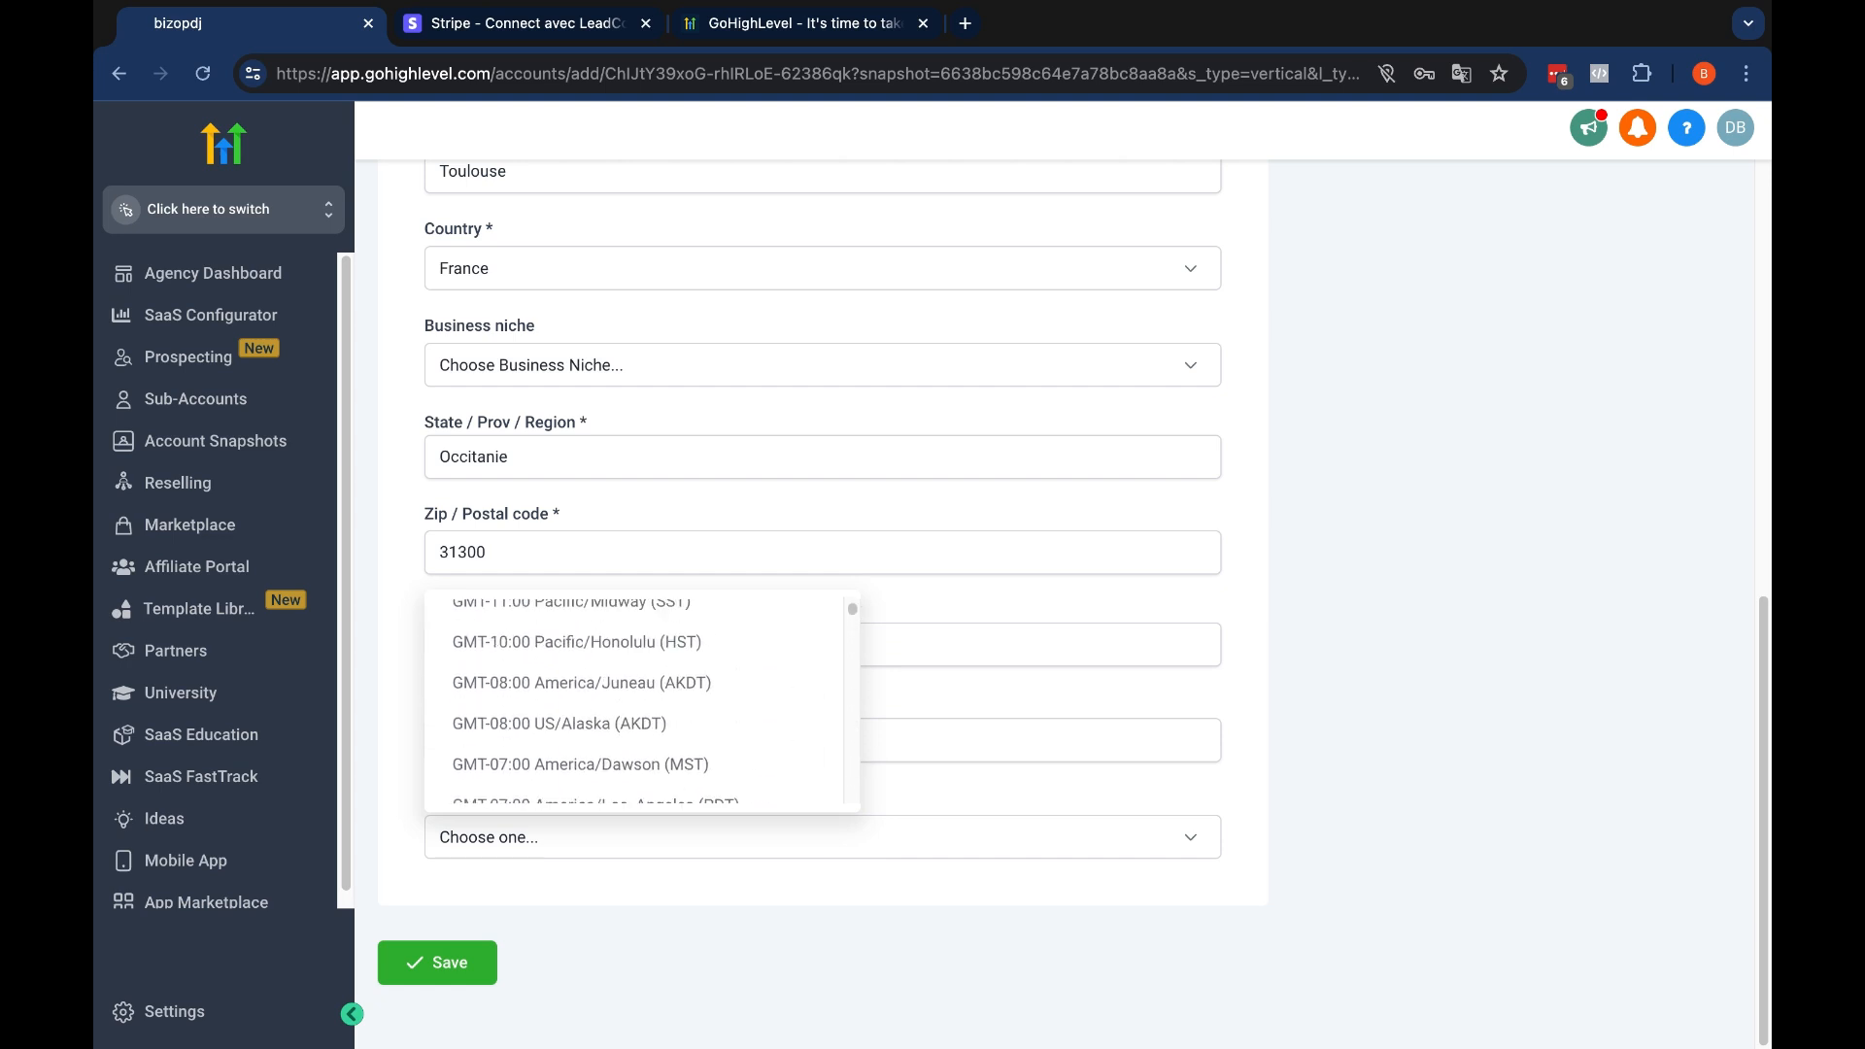
pyautogui.scroll(-15, 631, 700)
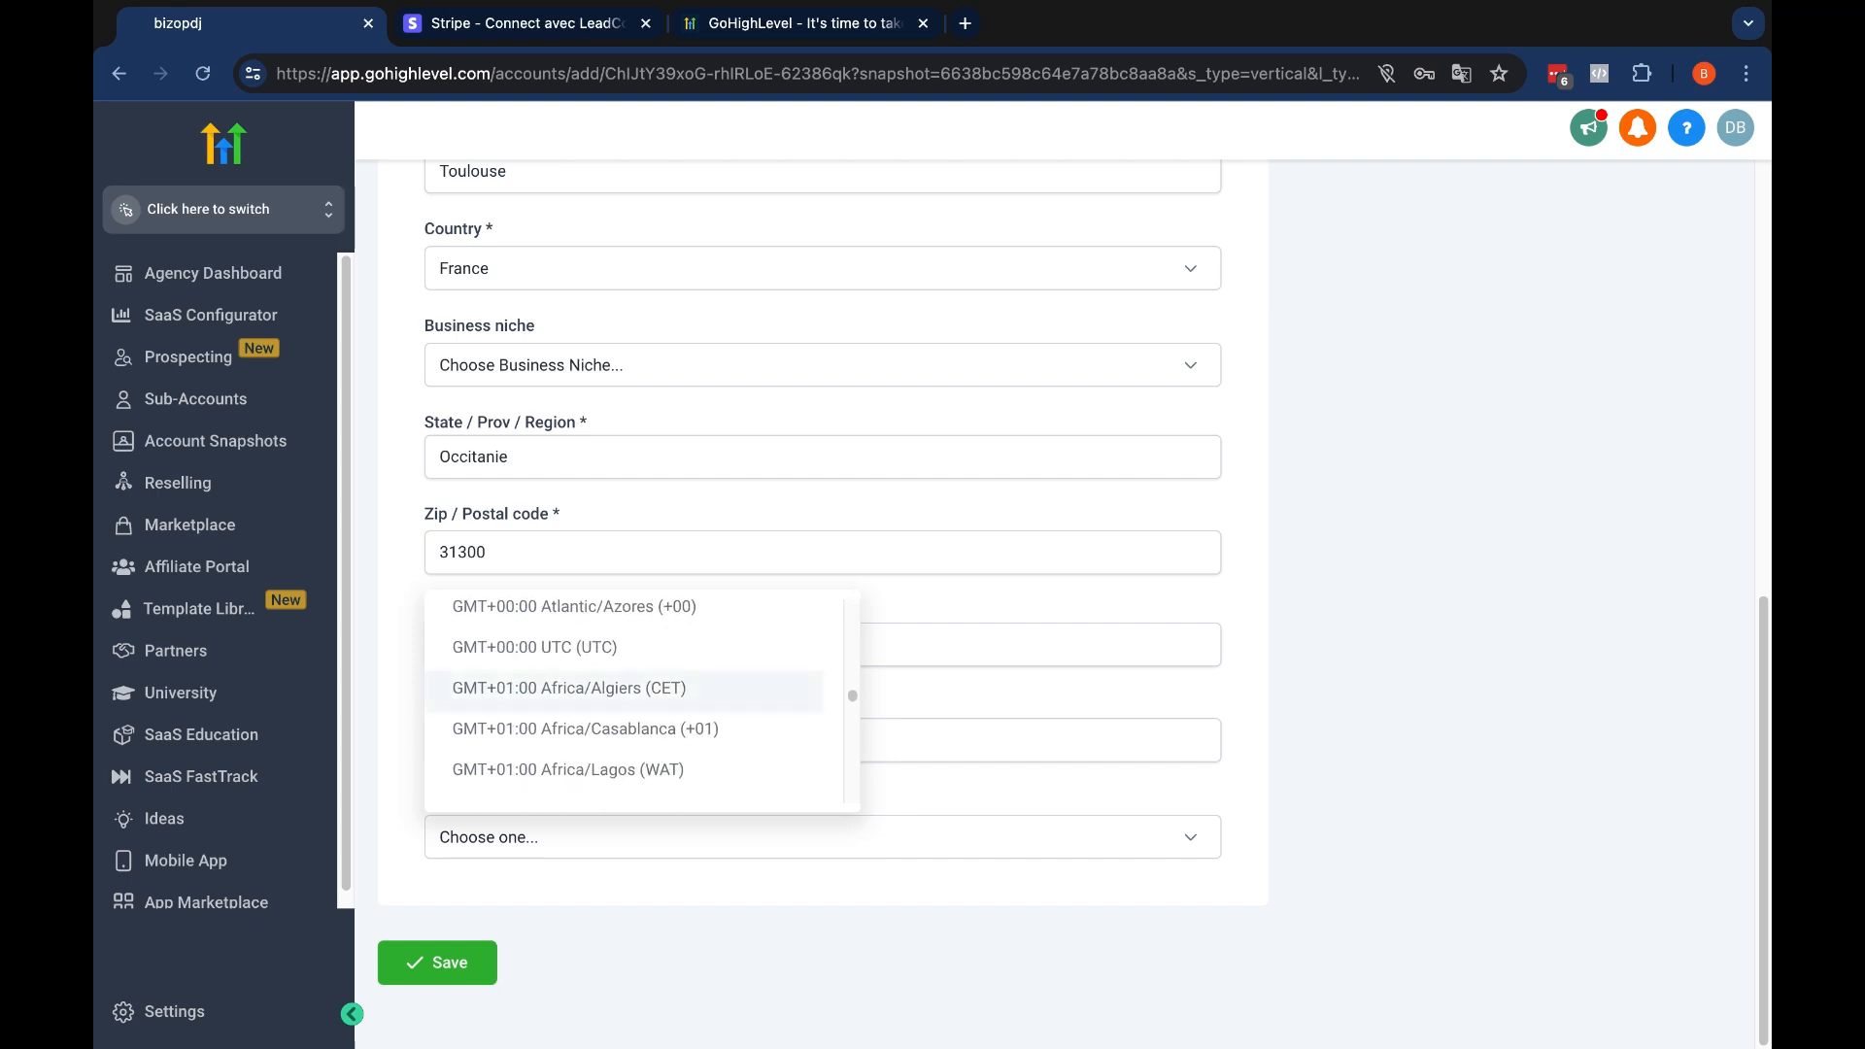
pyautogui.scroll(-2, 621, 680)
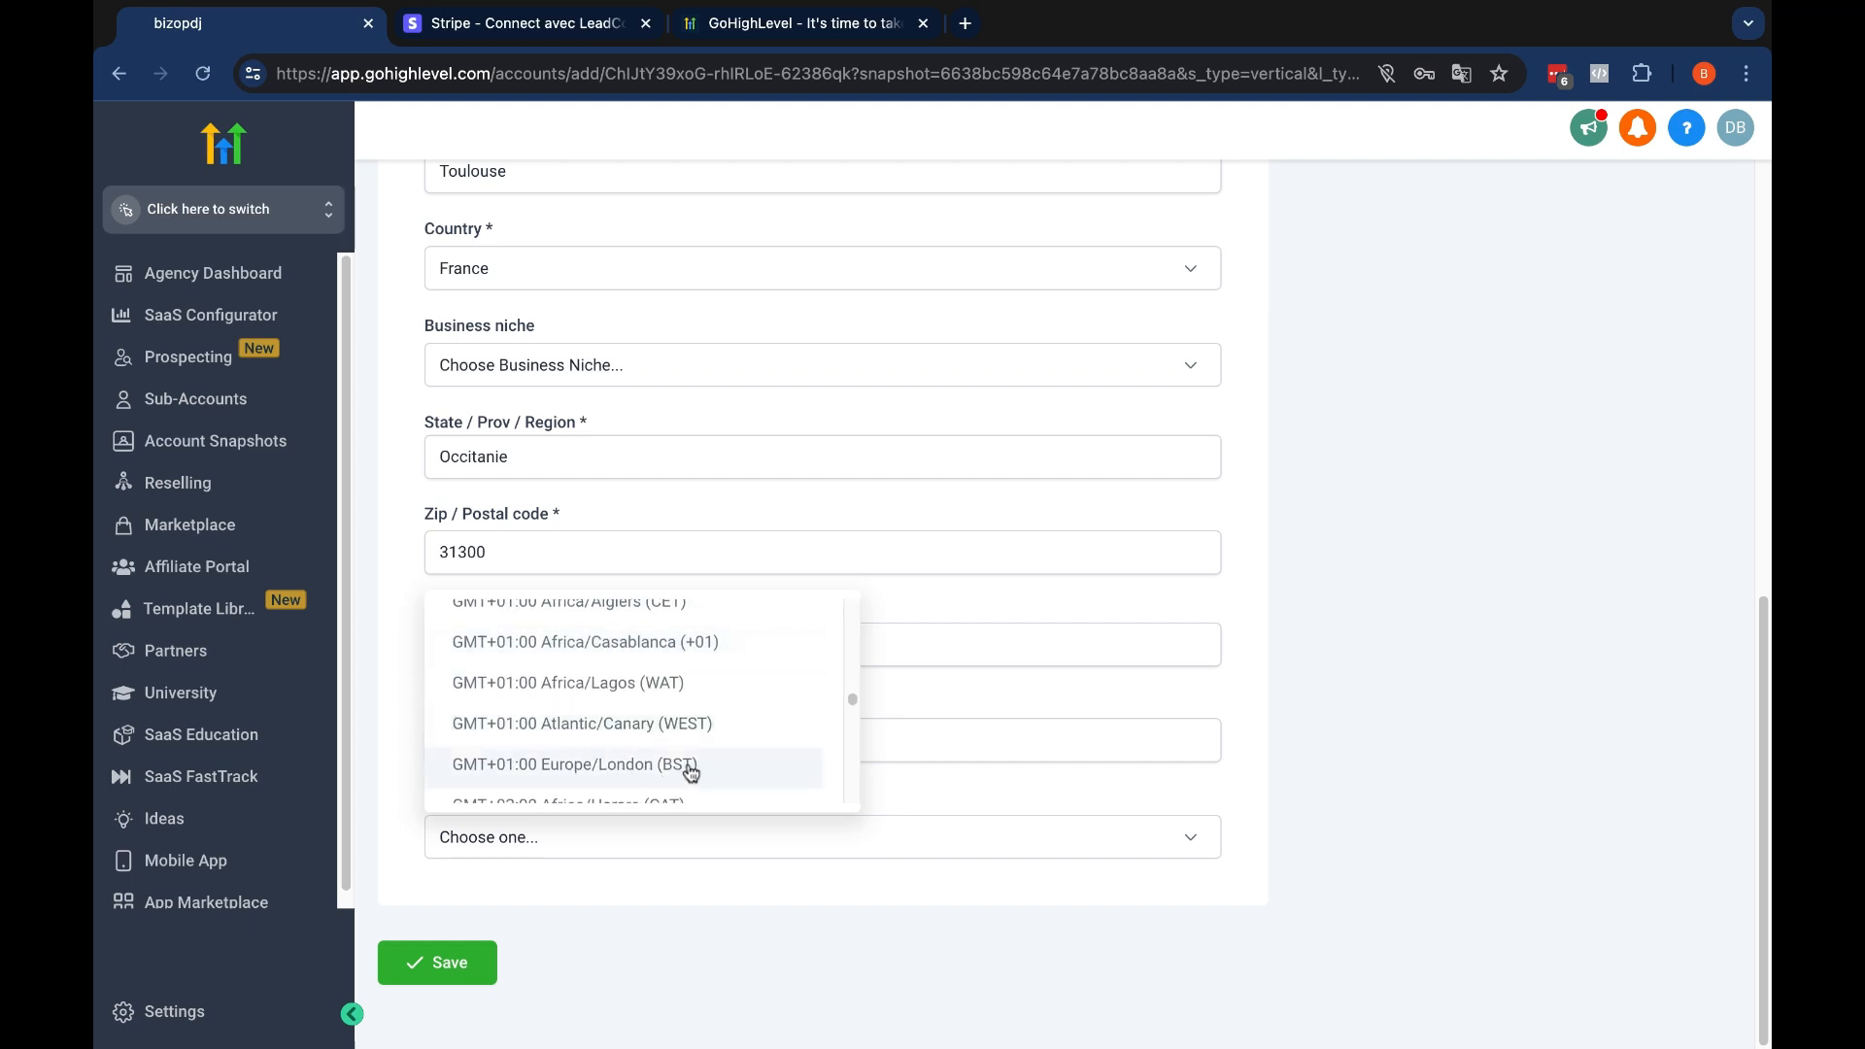
pyautogui.scroll(-1, 687, 771)
pyautogui.scroll(-3, 685, 721)
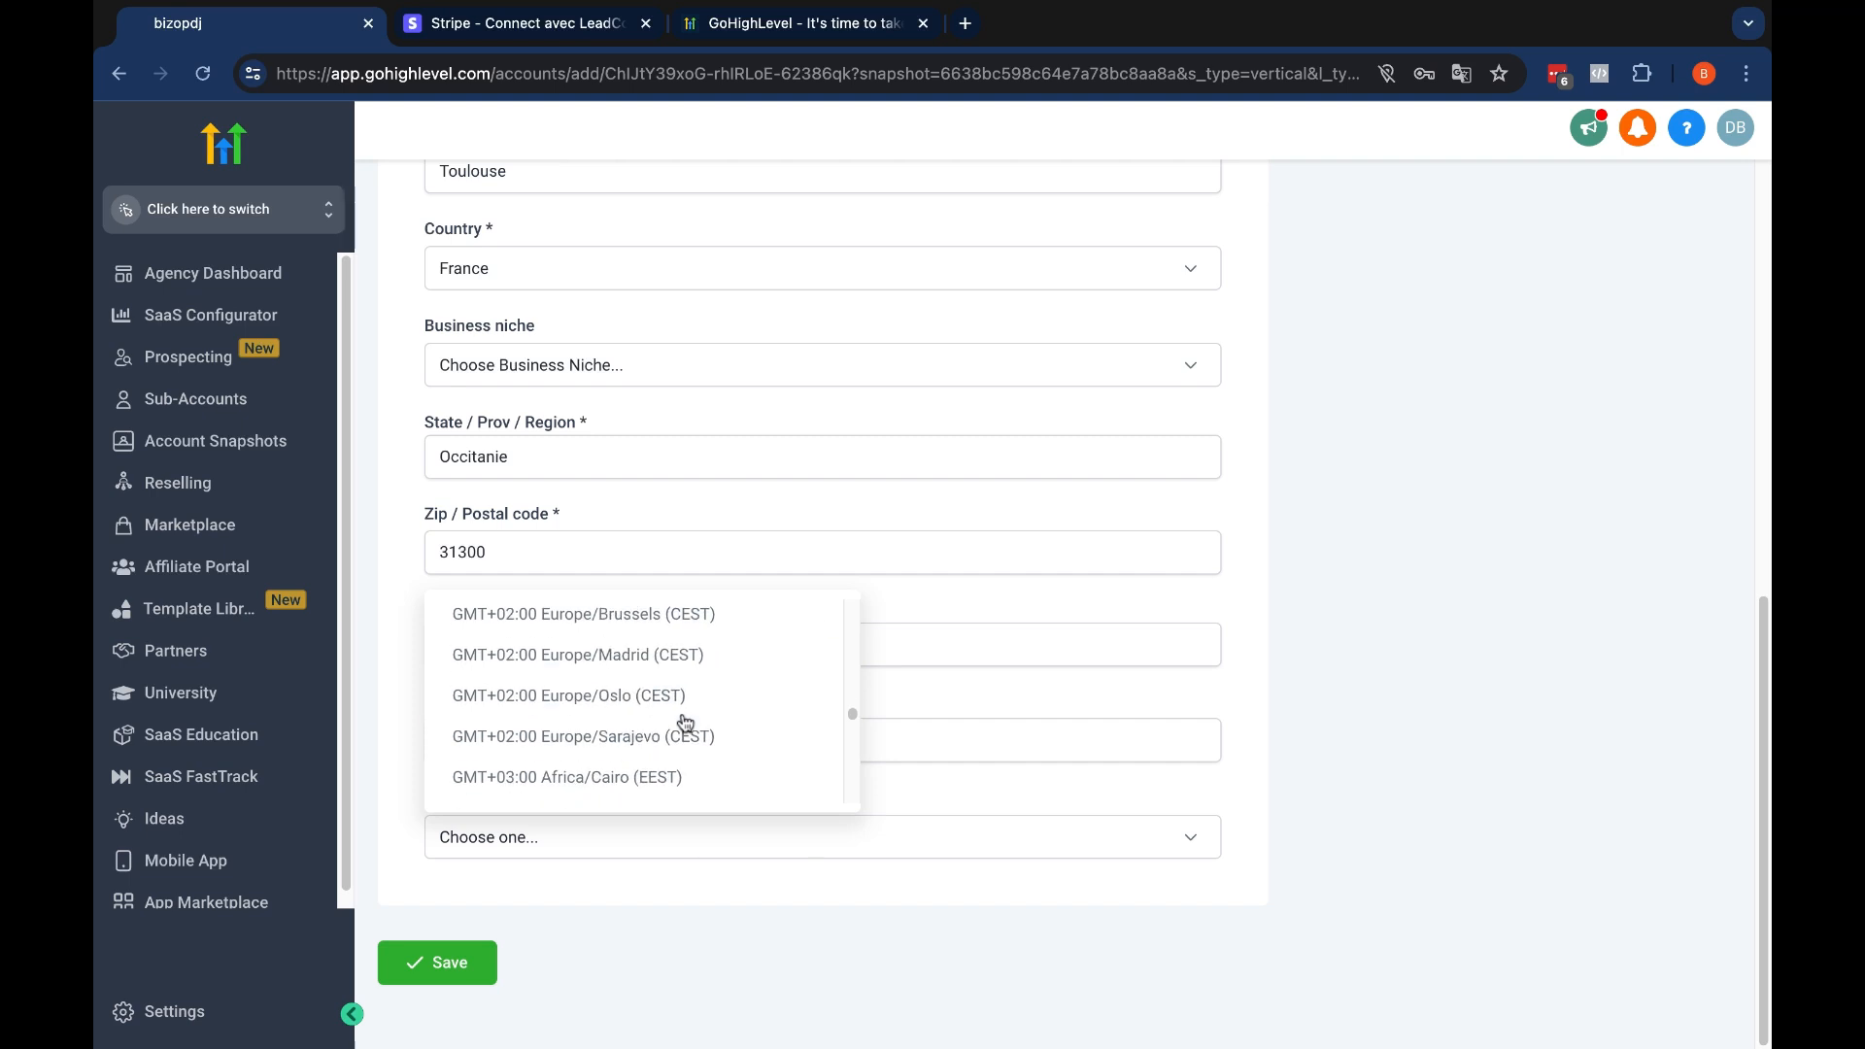
pyautogui.click(680, 654)
pyautogui.click(442, 961)
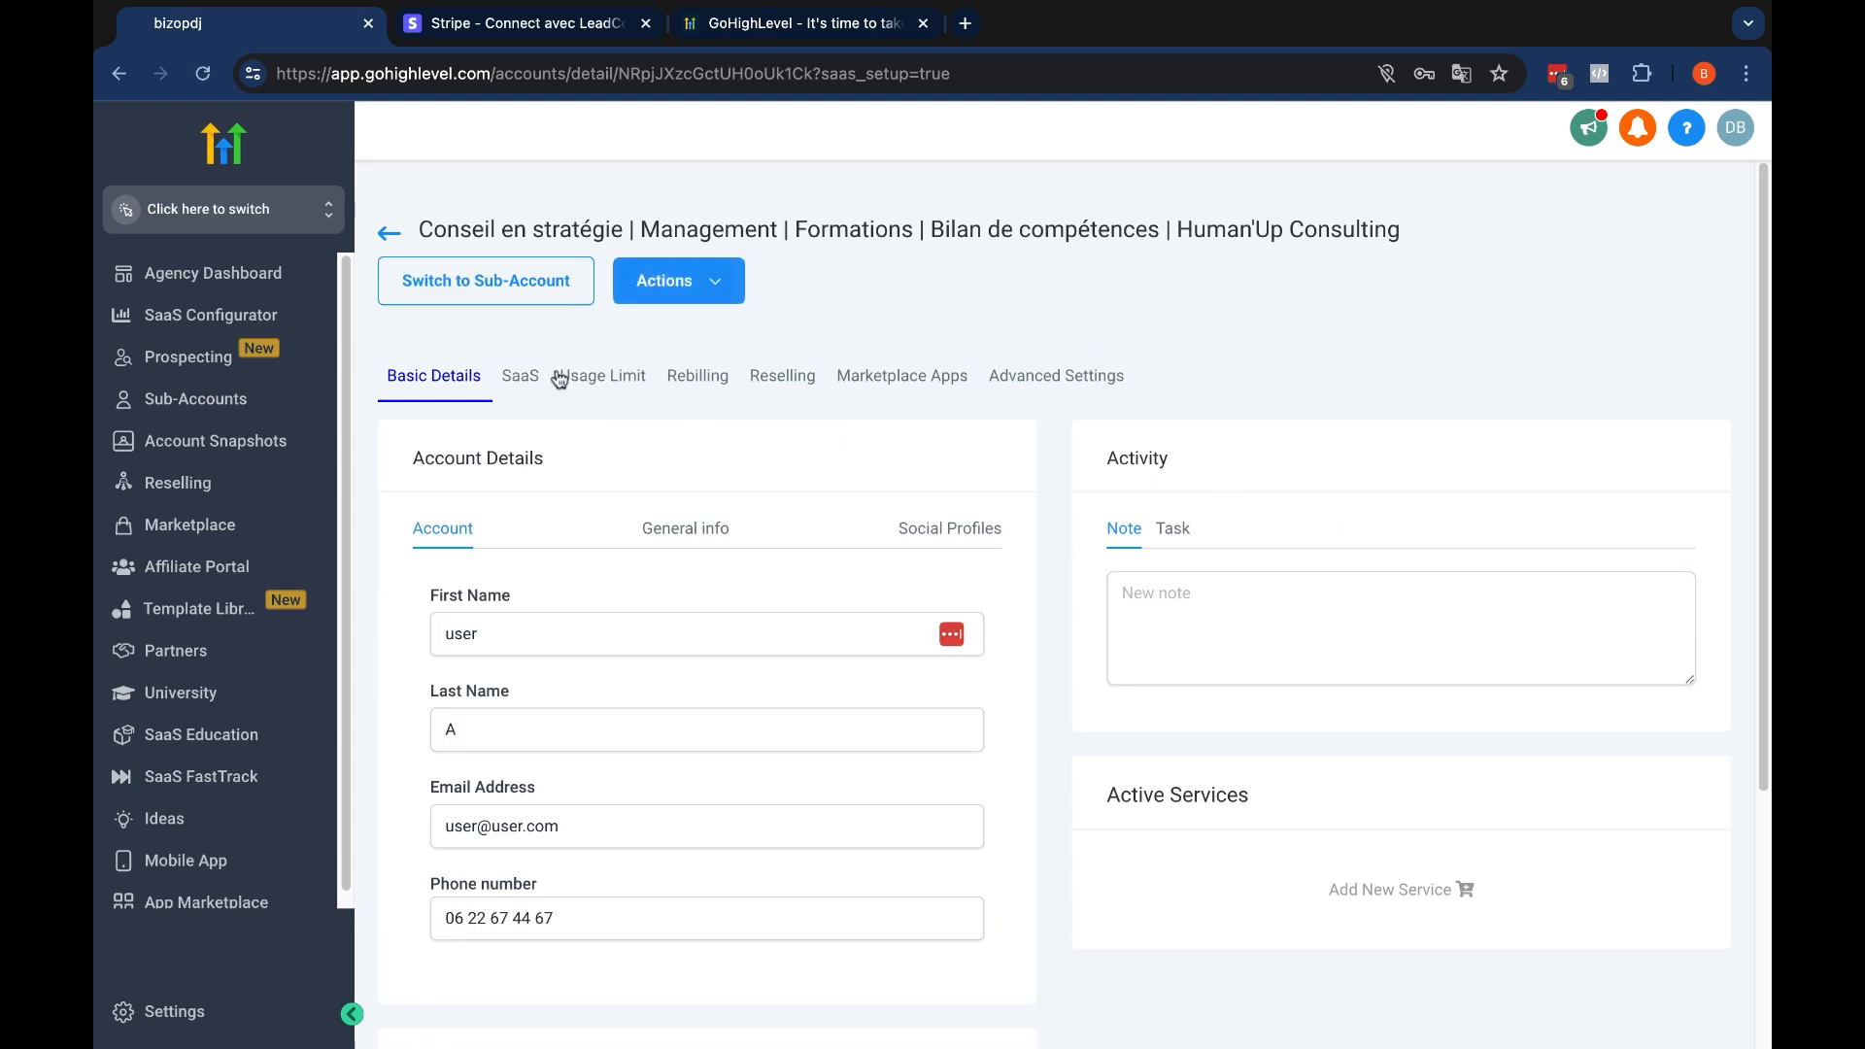
# View the sub-account's SaaS mode setting, its client payment details request and the available account actions
pyautogui.click(532, 384)
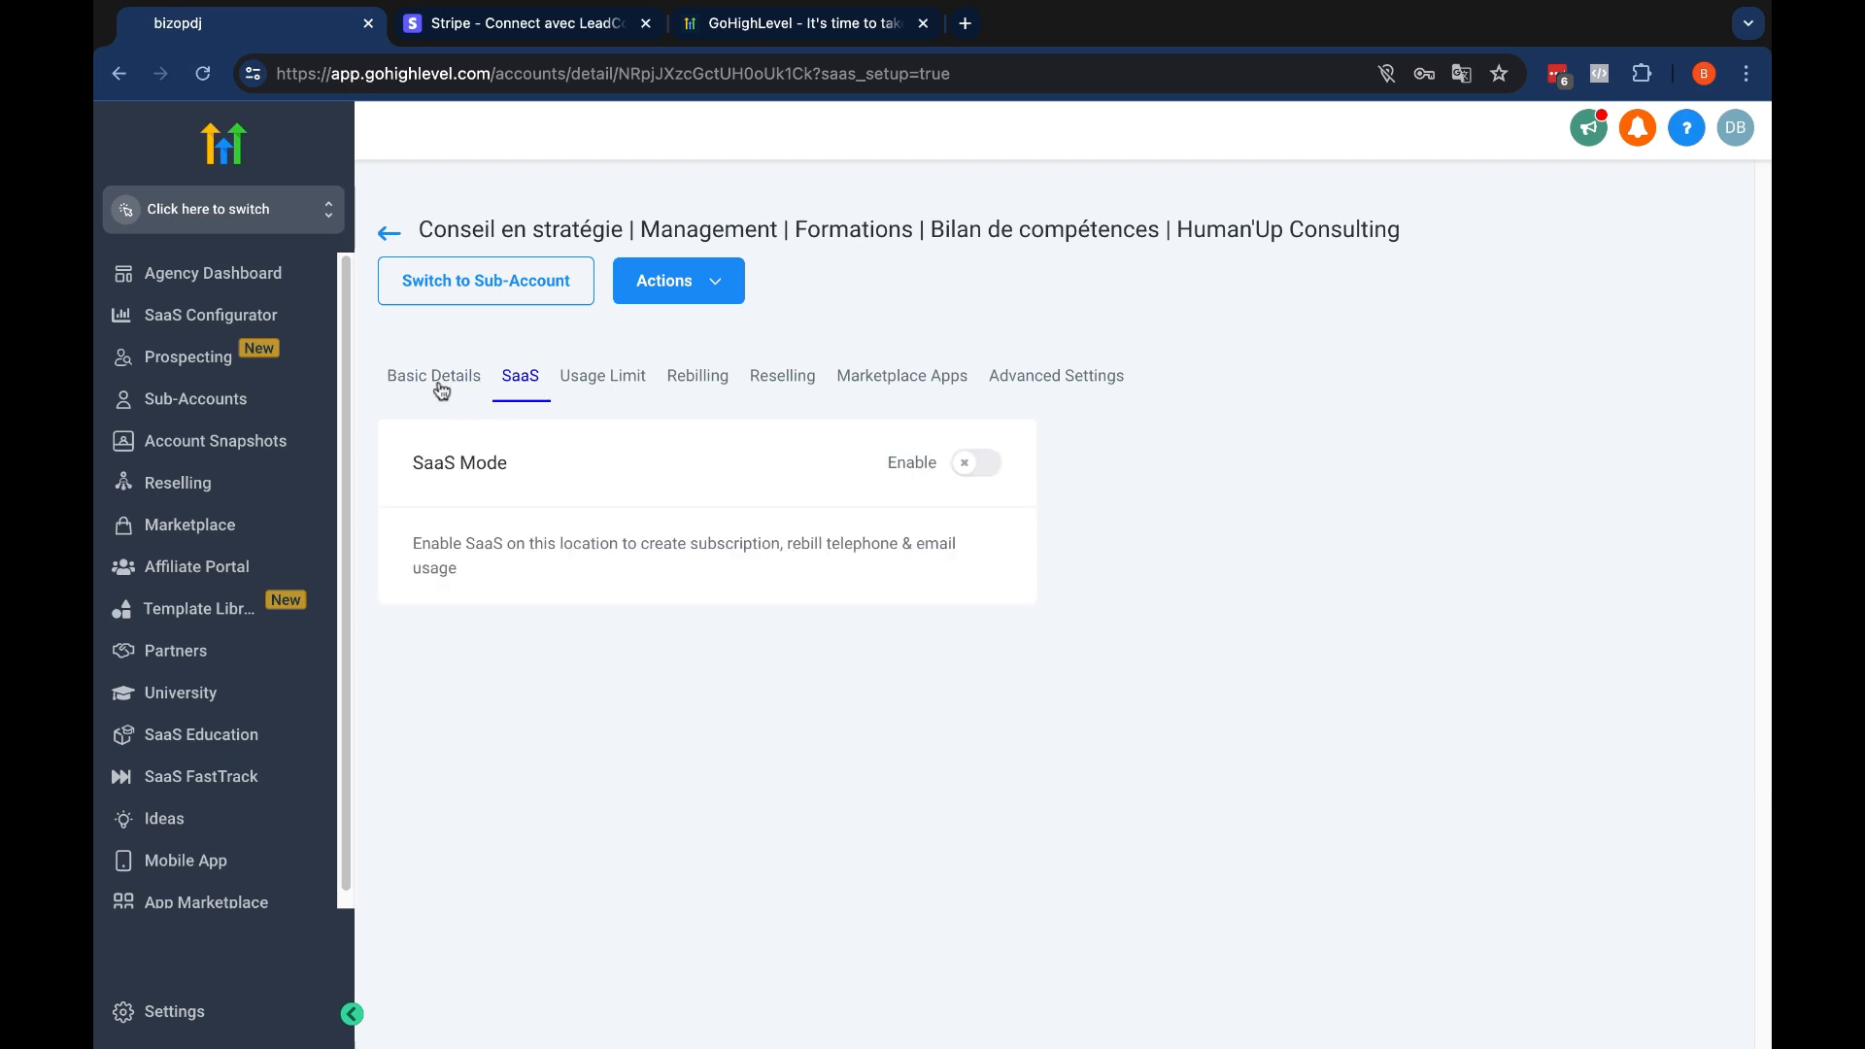
pyautogui.click(986, 470)
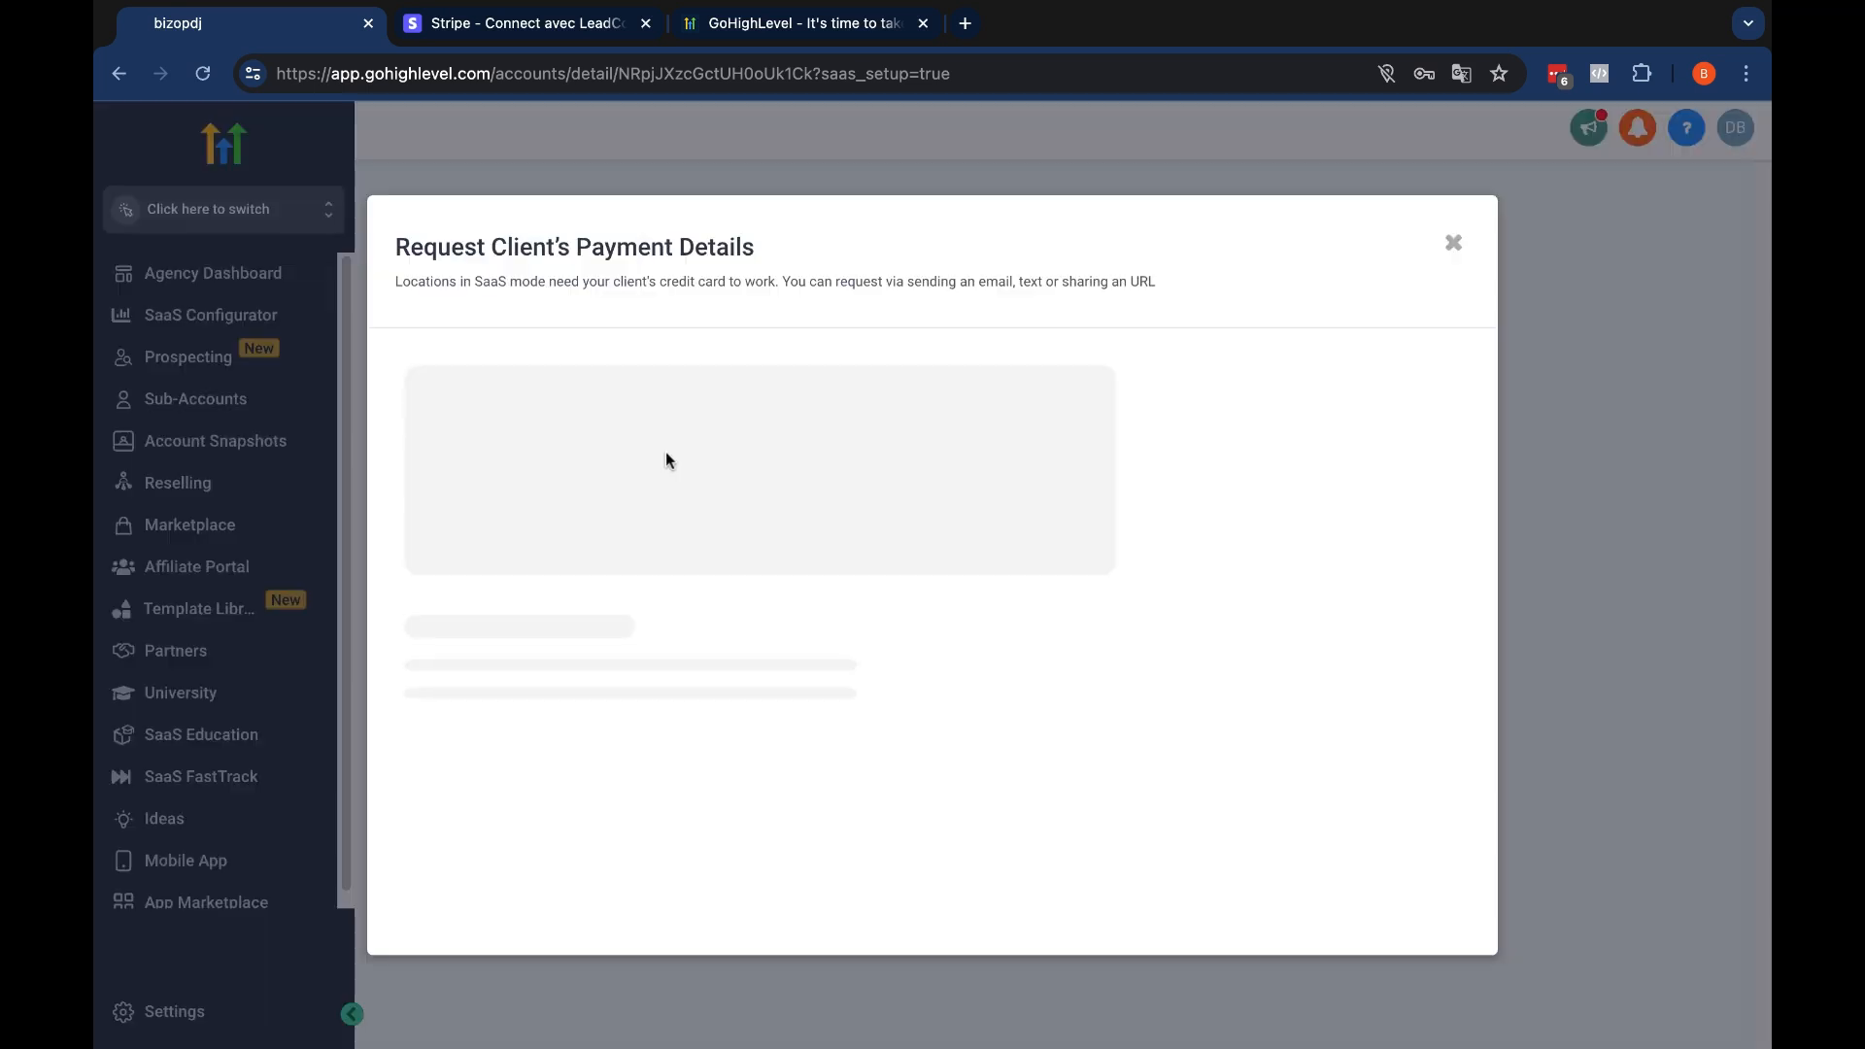
pyautogui.click(1455, 246)
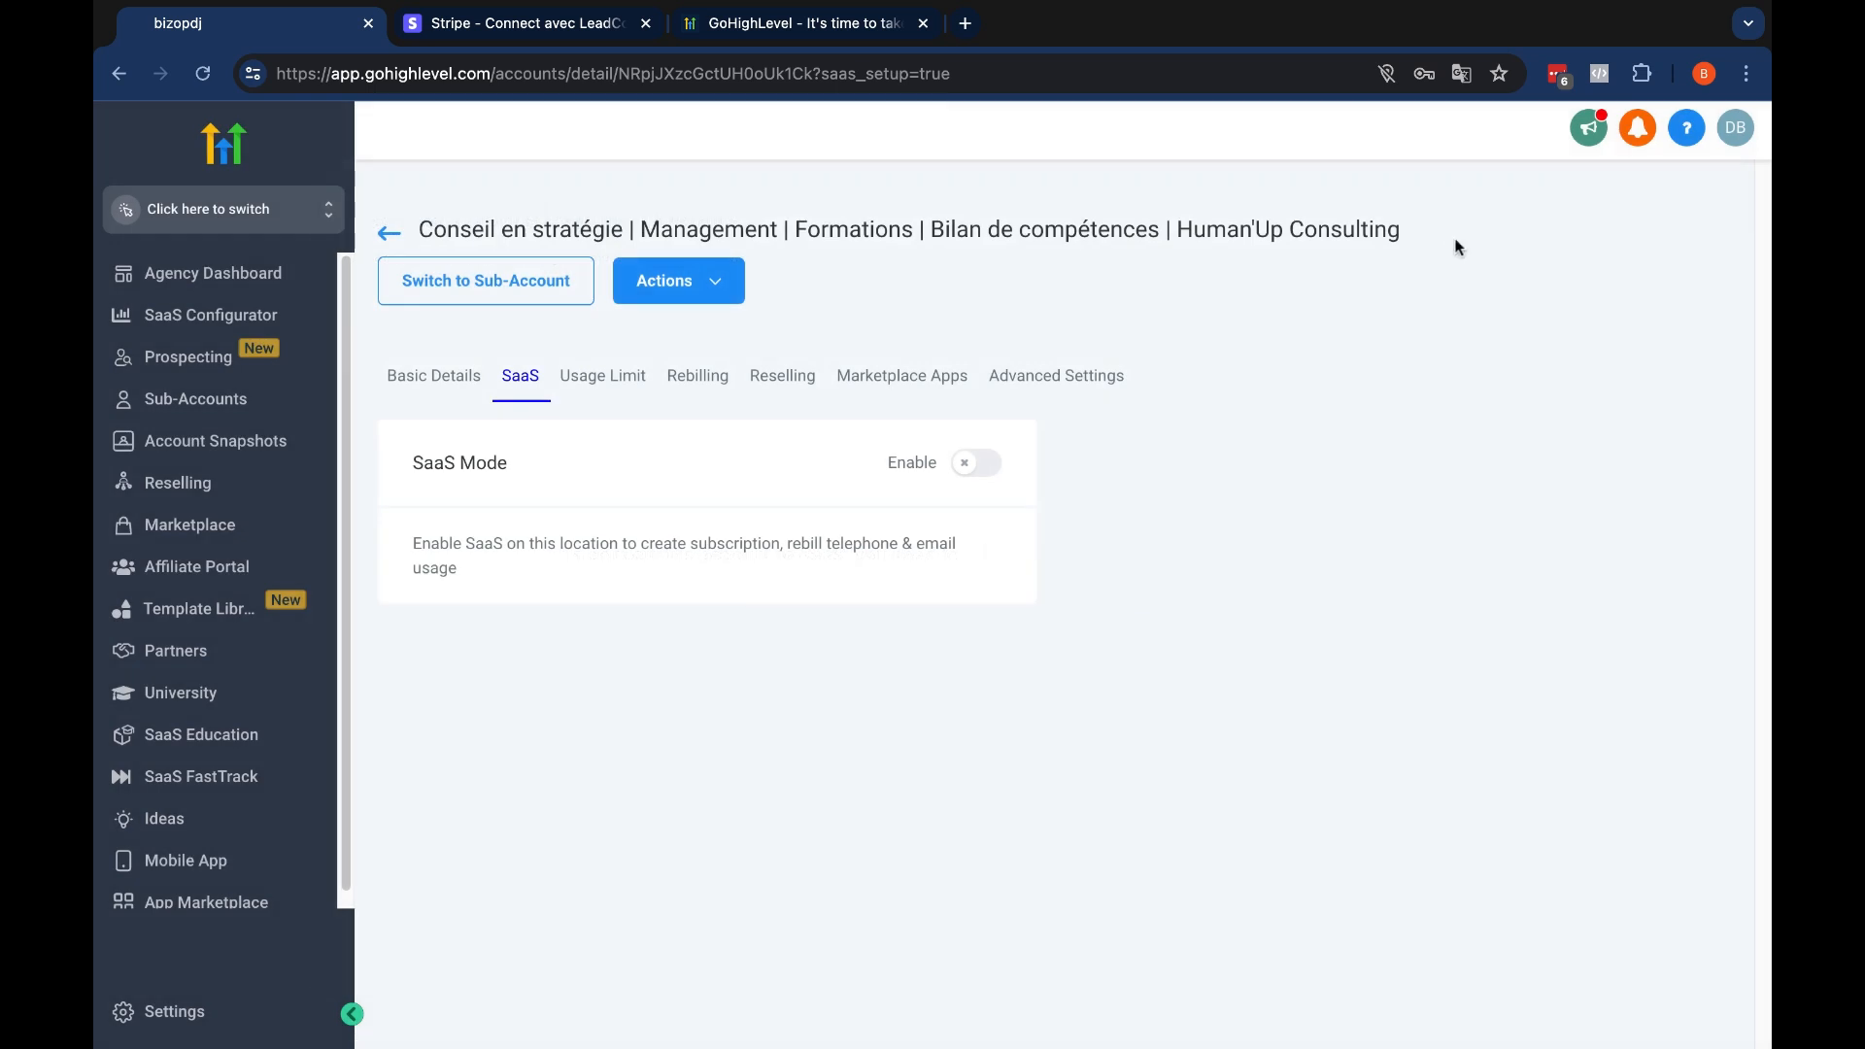
pyautogui.click(716, 282)
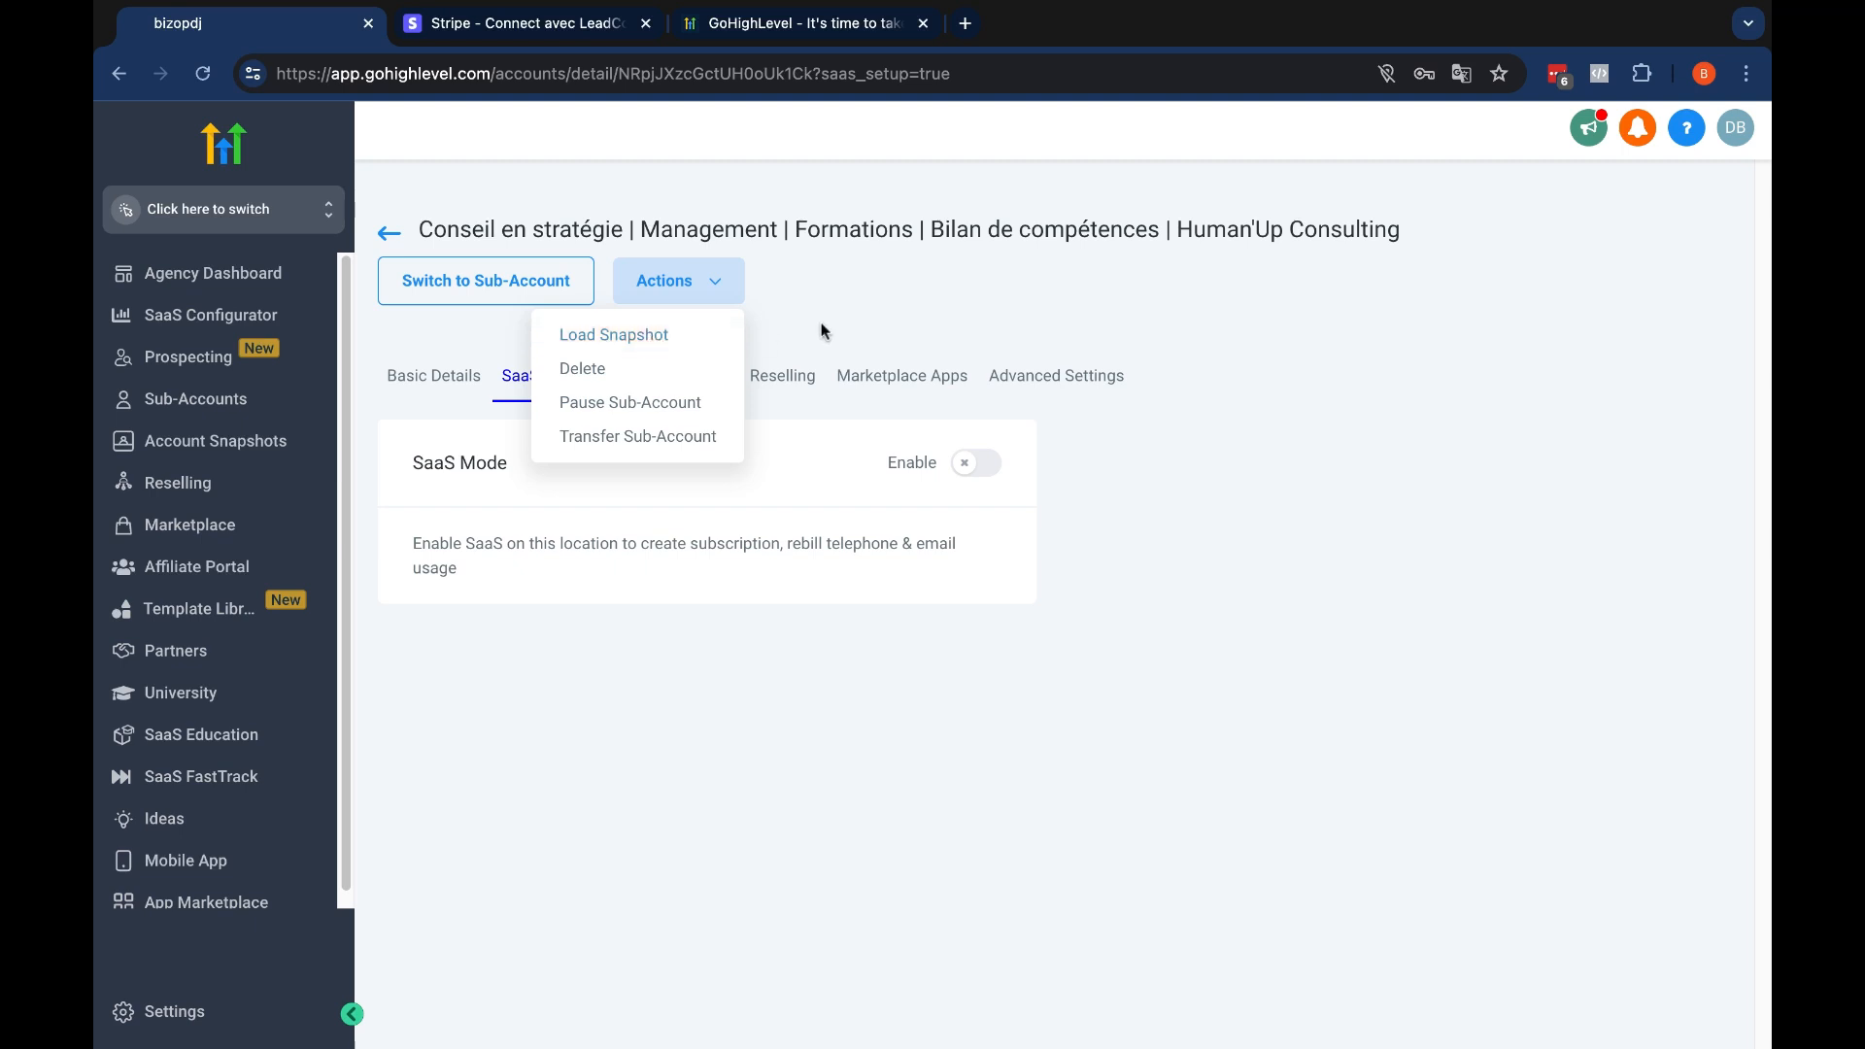
pyautogui.click(1074, 321)
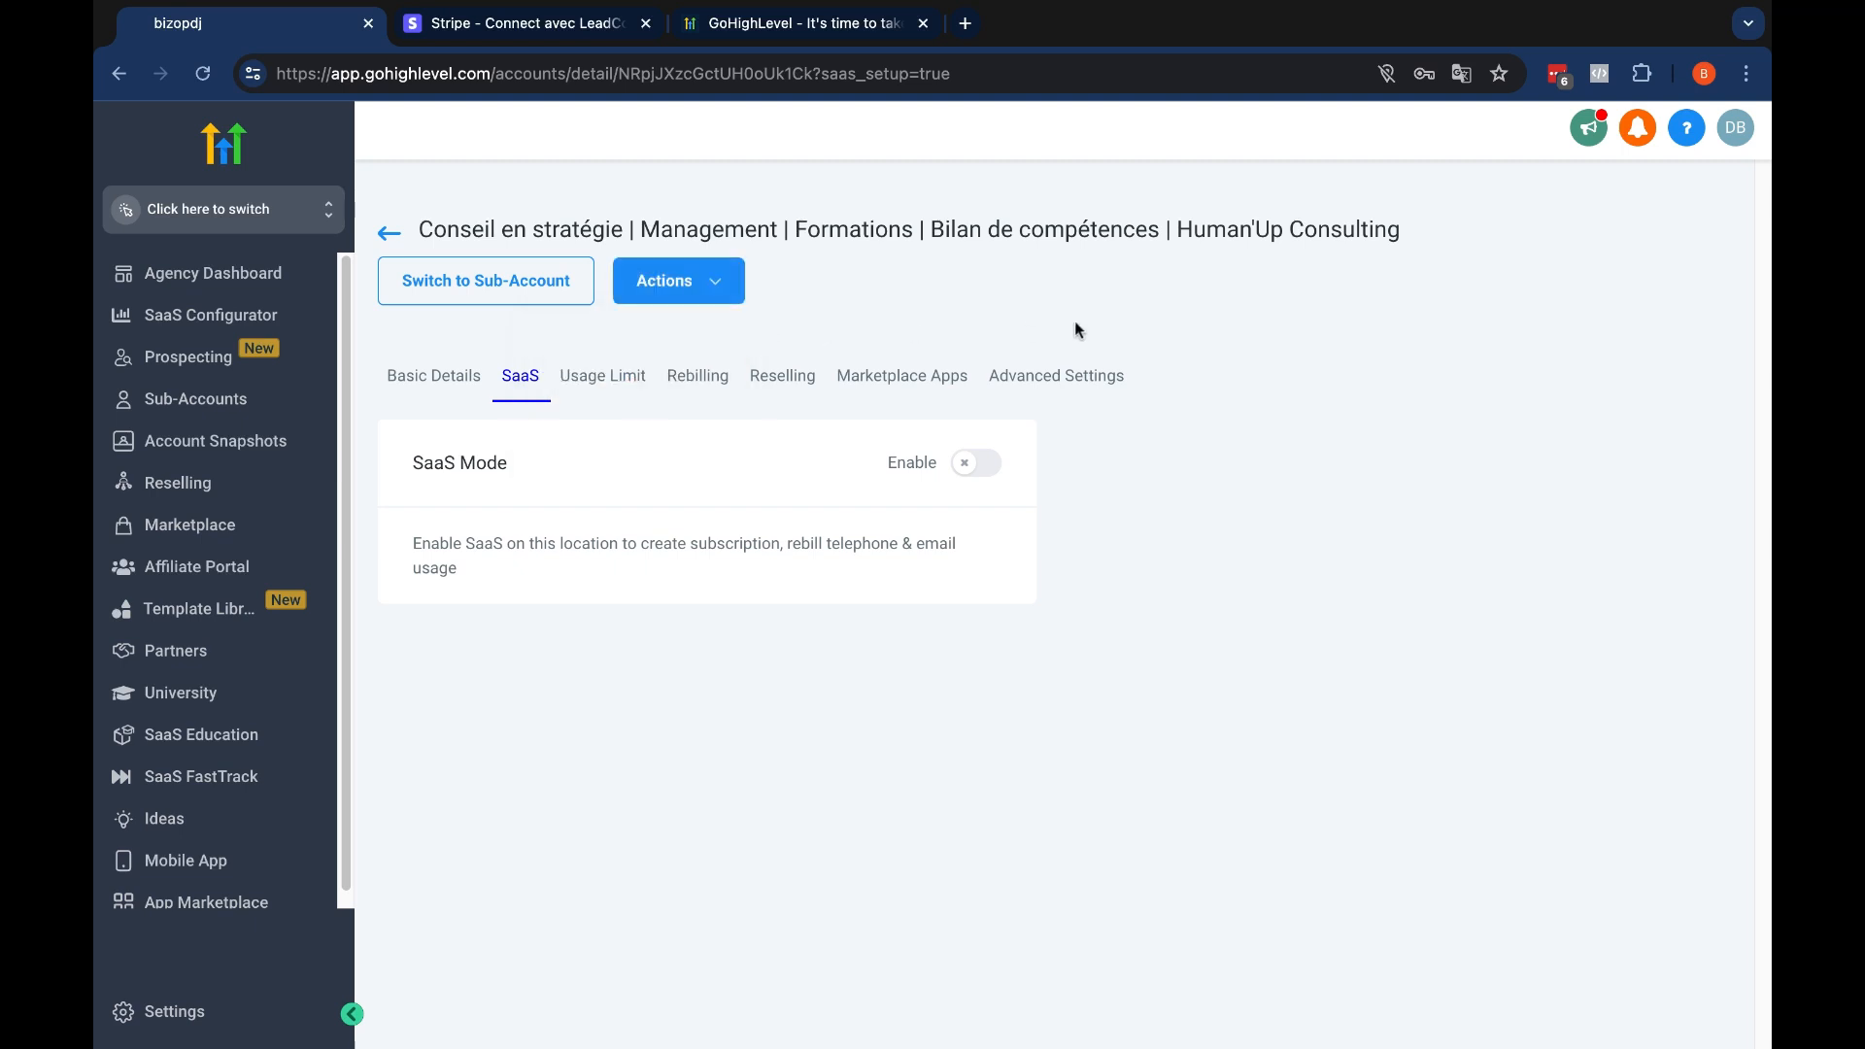
# Switch to the new sub-account, dismiss the Yext listing banner and view its dashboard down to the Funnel widget
pyautogui.click(499, 292)
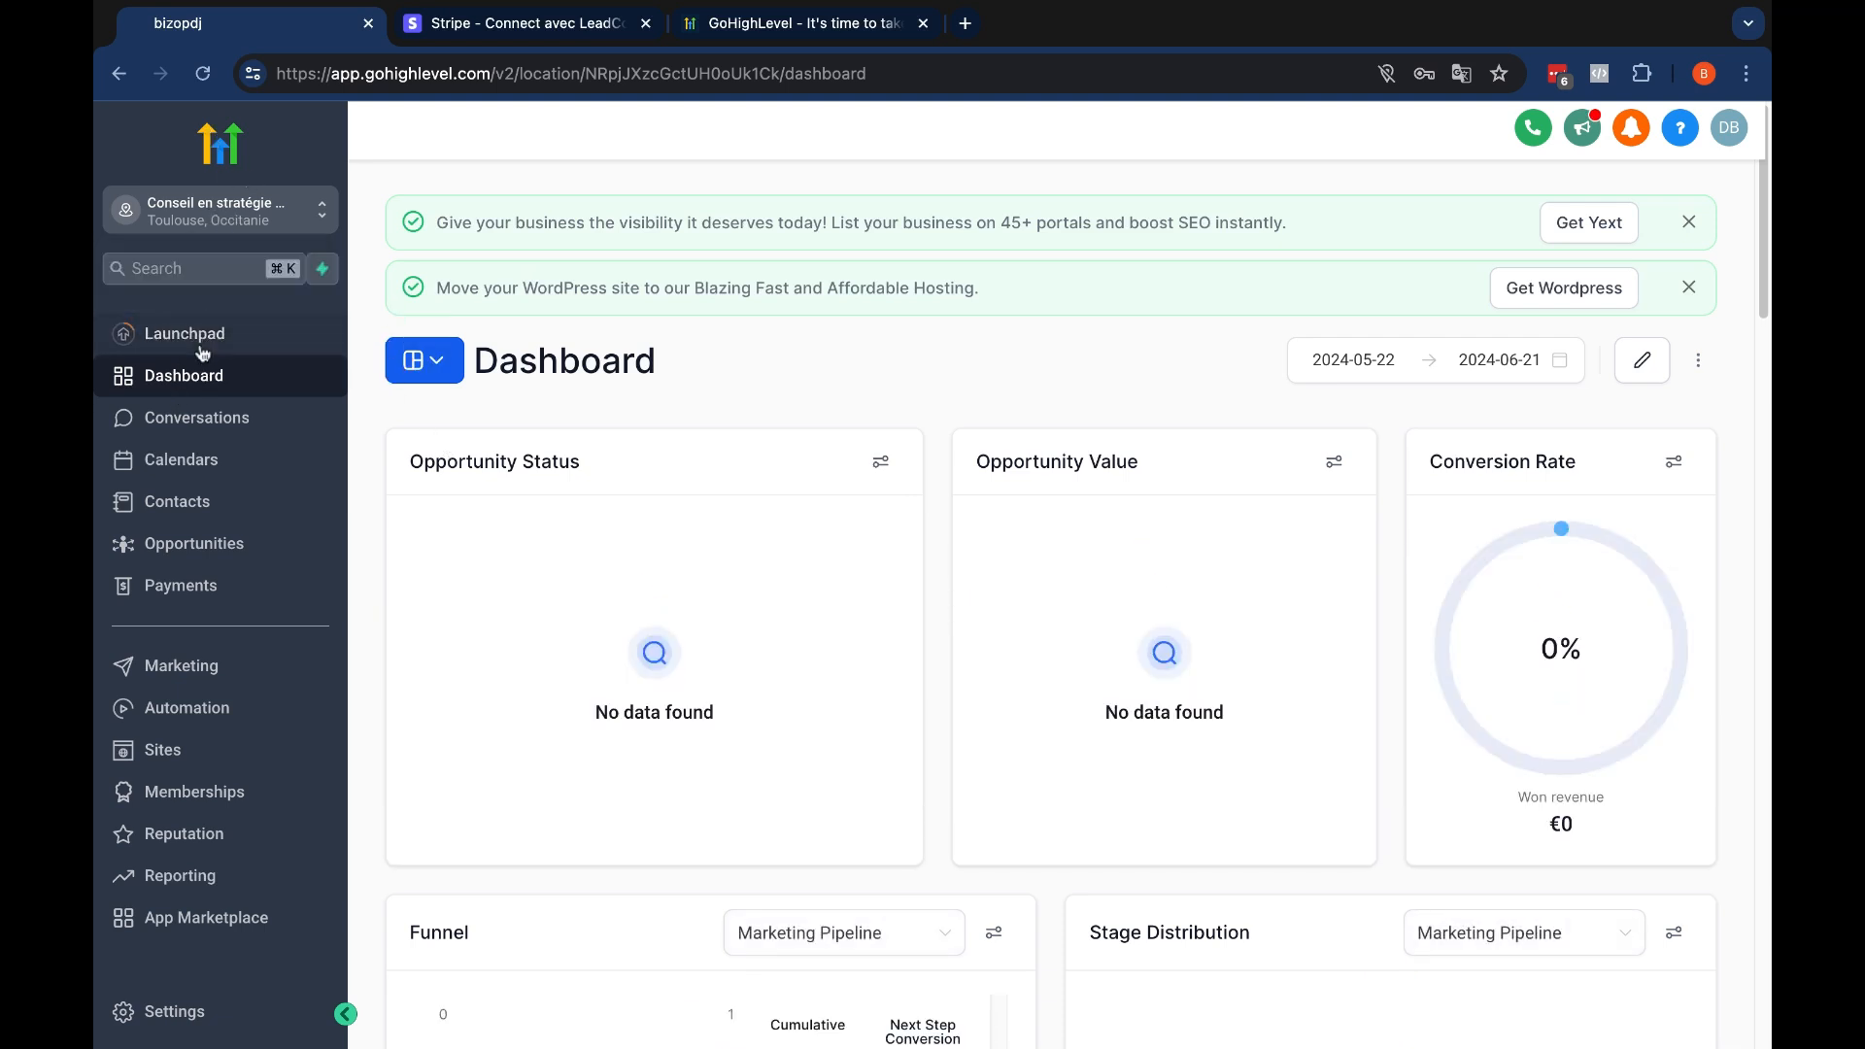
pyautogui.click(1688, 223)
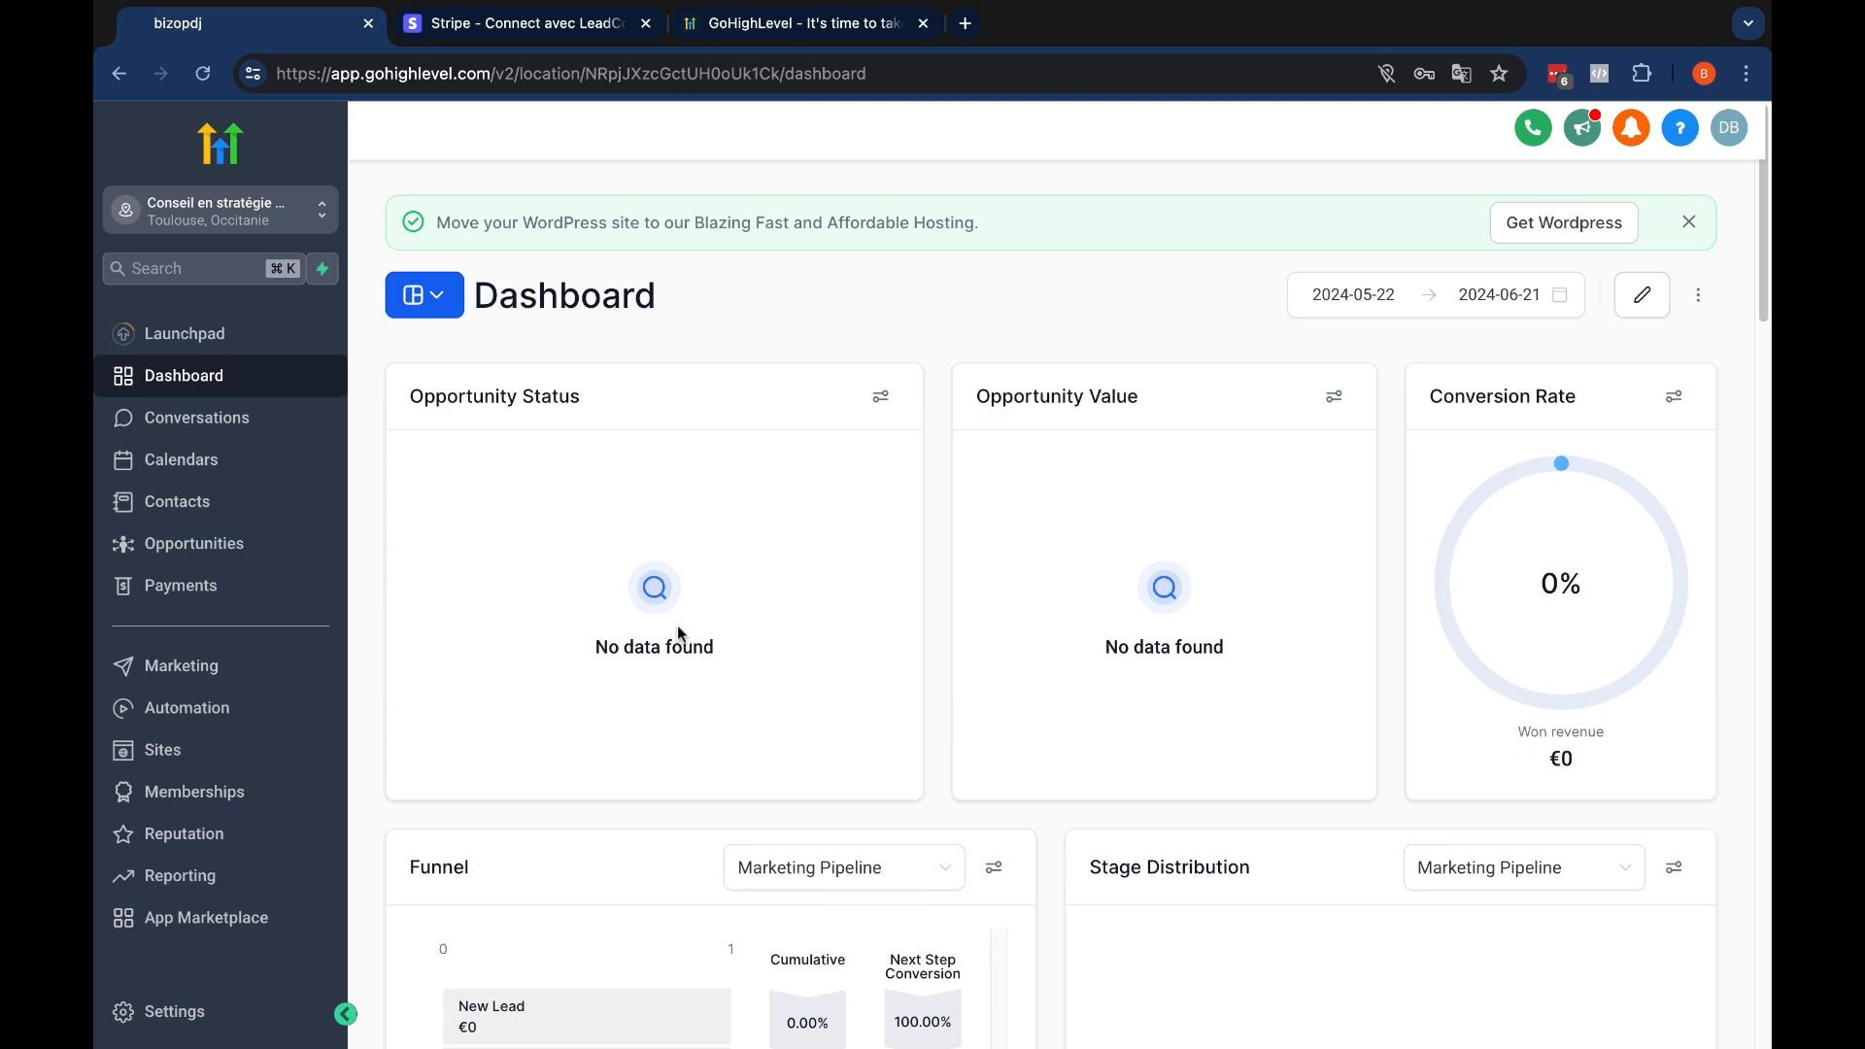
pyautogui.scroll(-4, 678, 632)
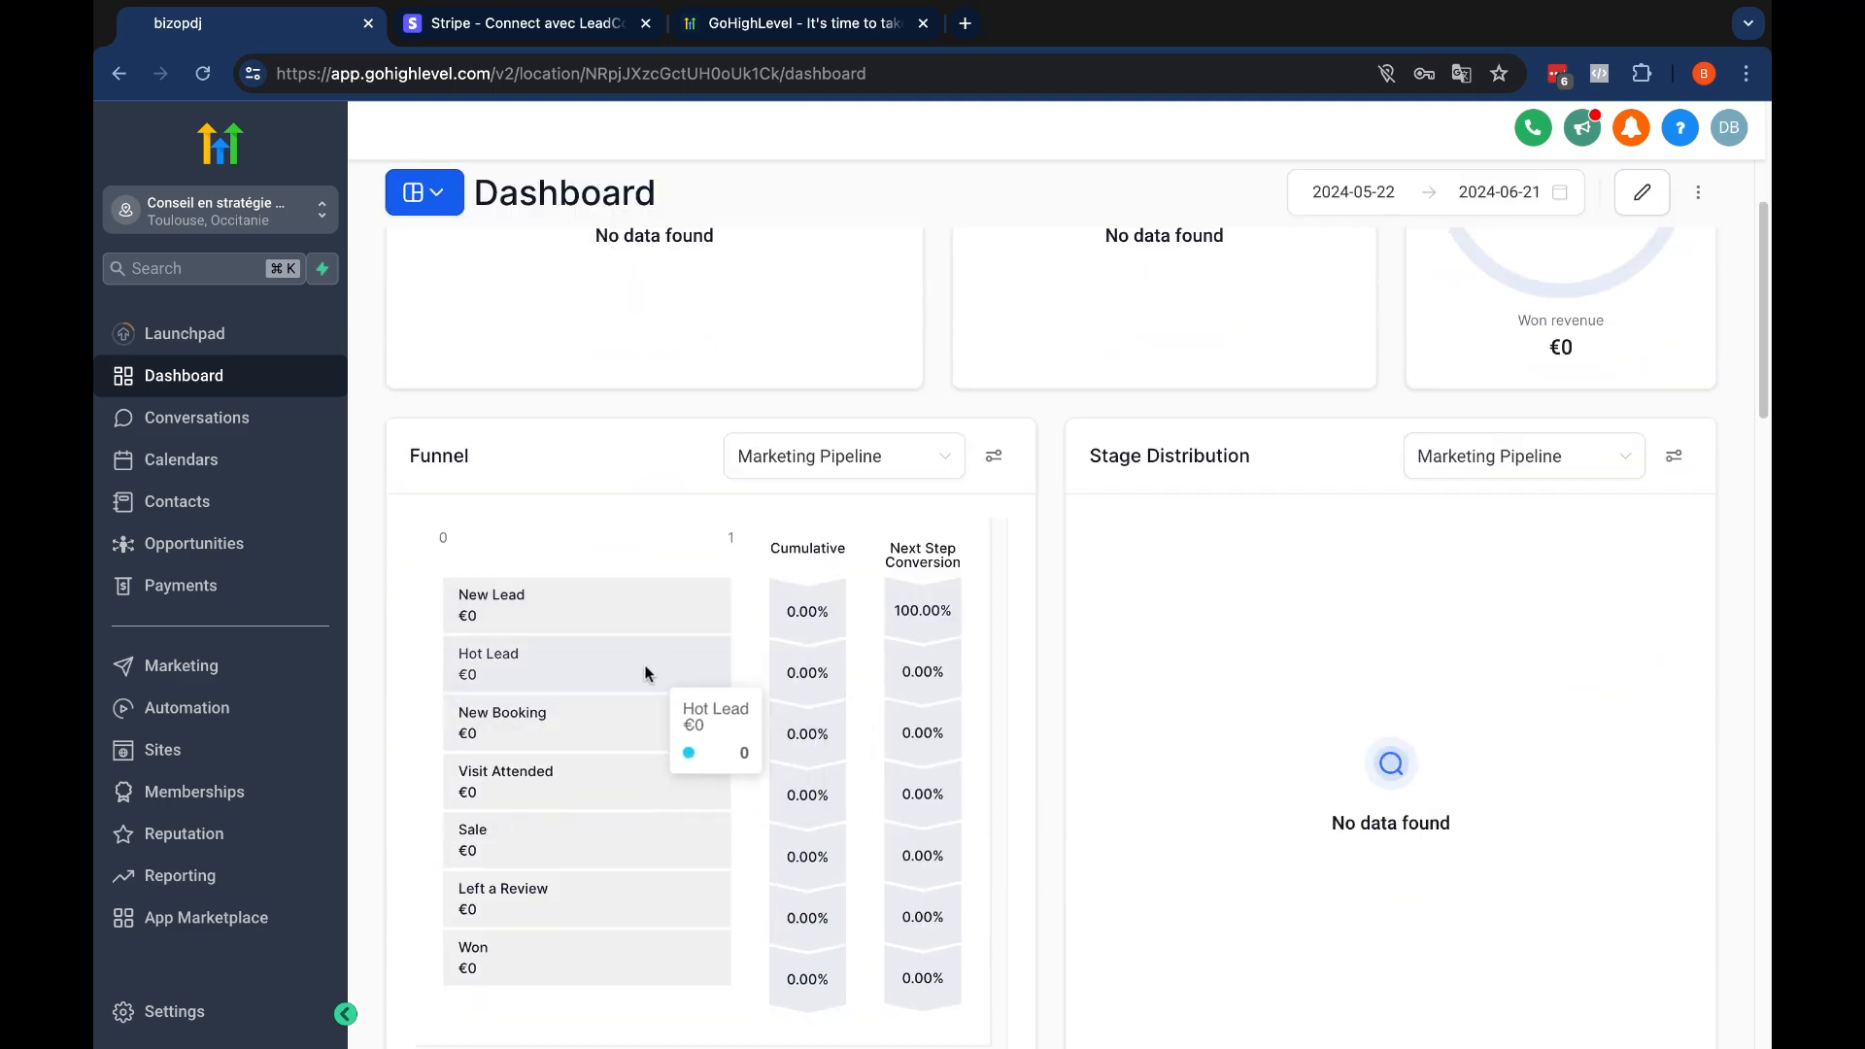
# Examine the remaining dashboard widgets, from the Funnel and Tasks through Google Analytics and Business Profile to the Facebook and Google Ads reports
pyautogui.scroll(-5, 1271, 651)
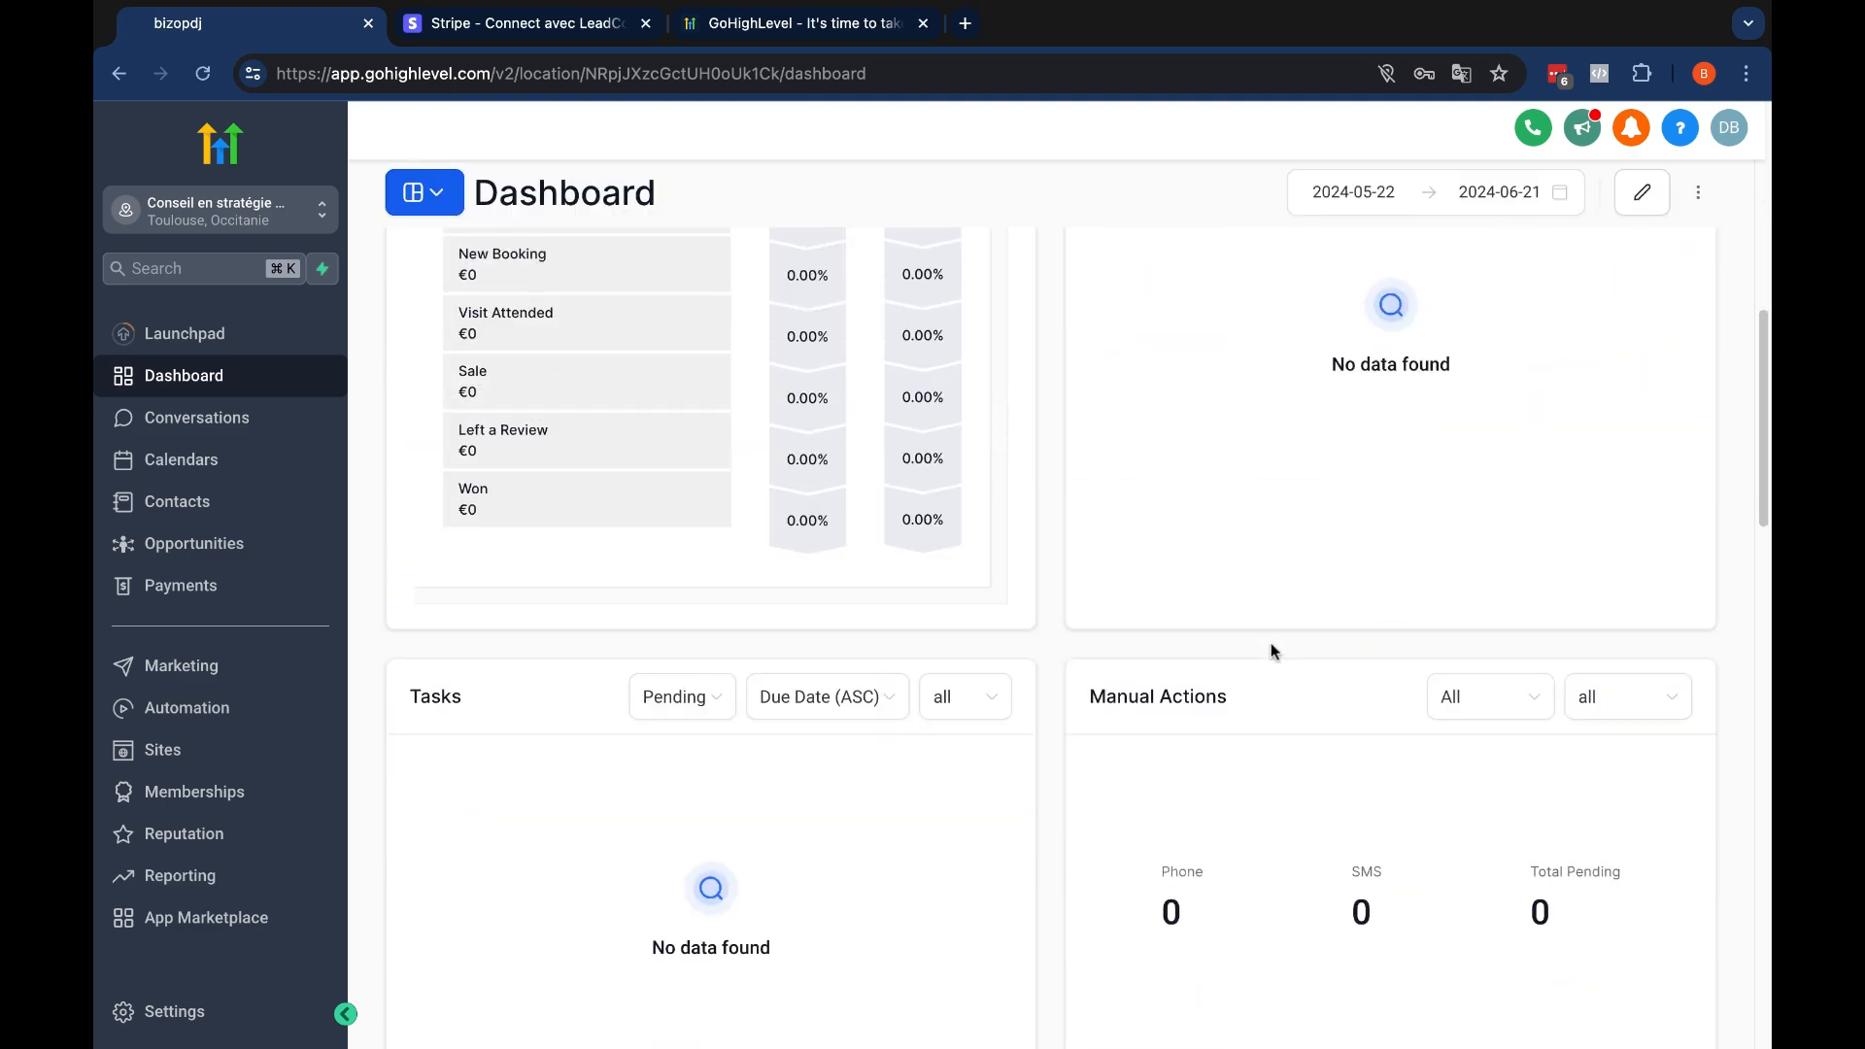
pyautogui.scroll(3, 1331, 637)
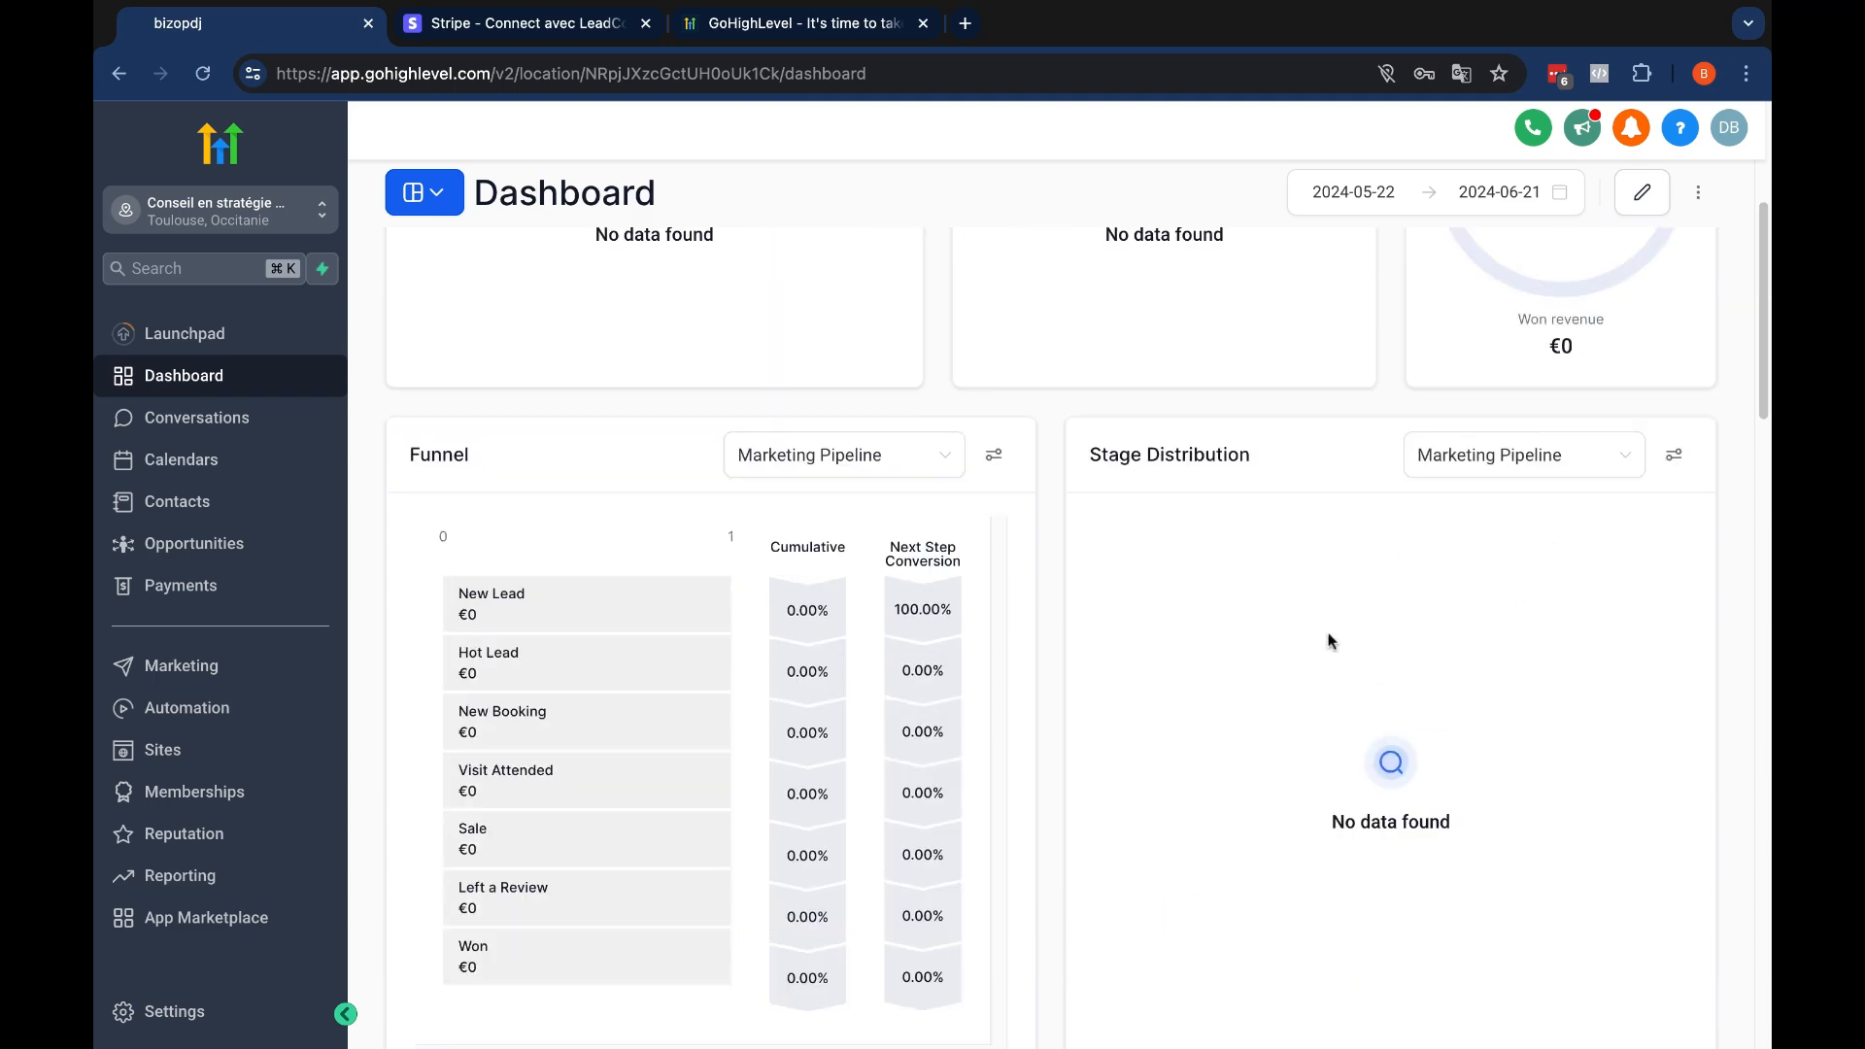
pyautogui.scroll(-5, 1211, 758)
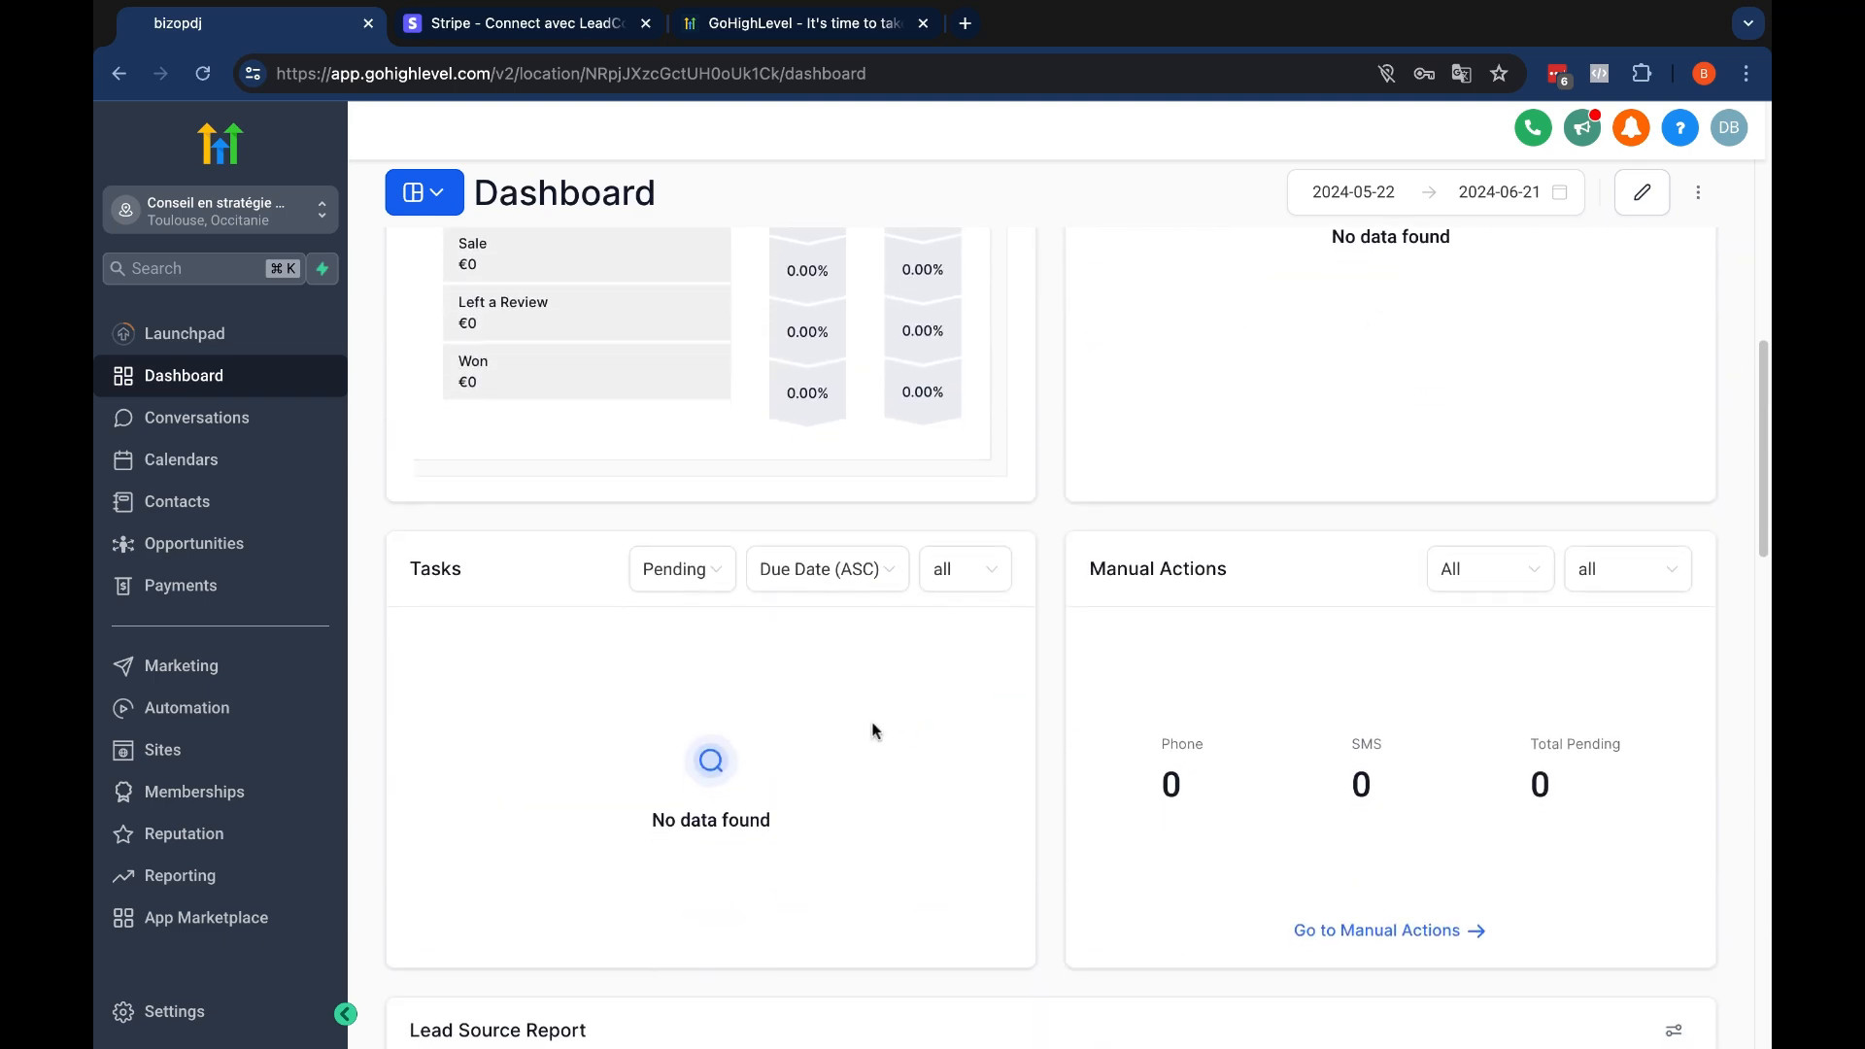
pyautogui.scroll(-5, 873, 731)
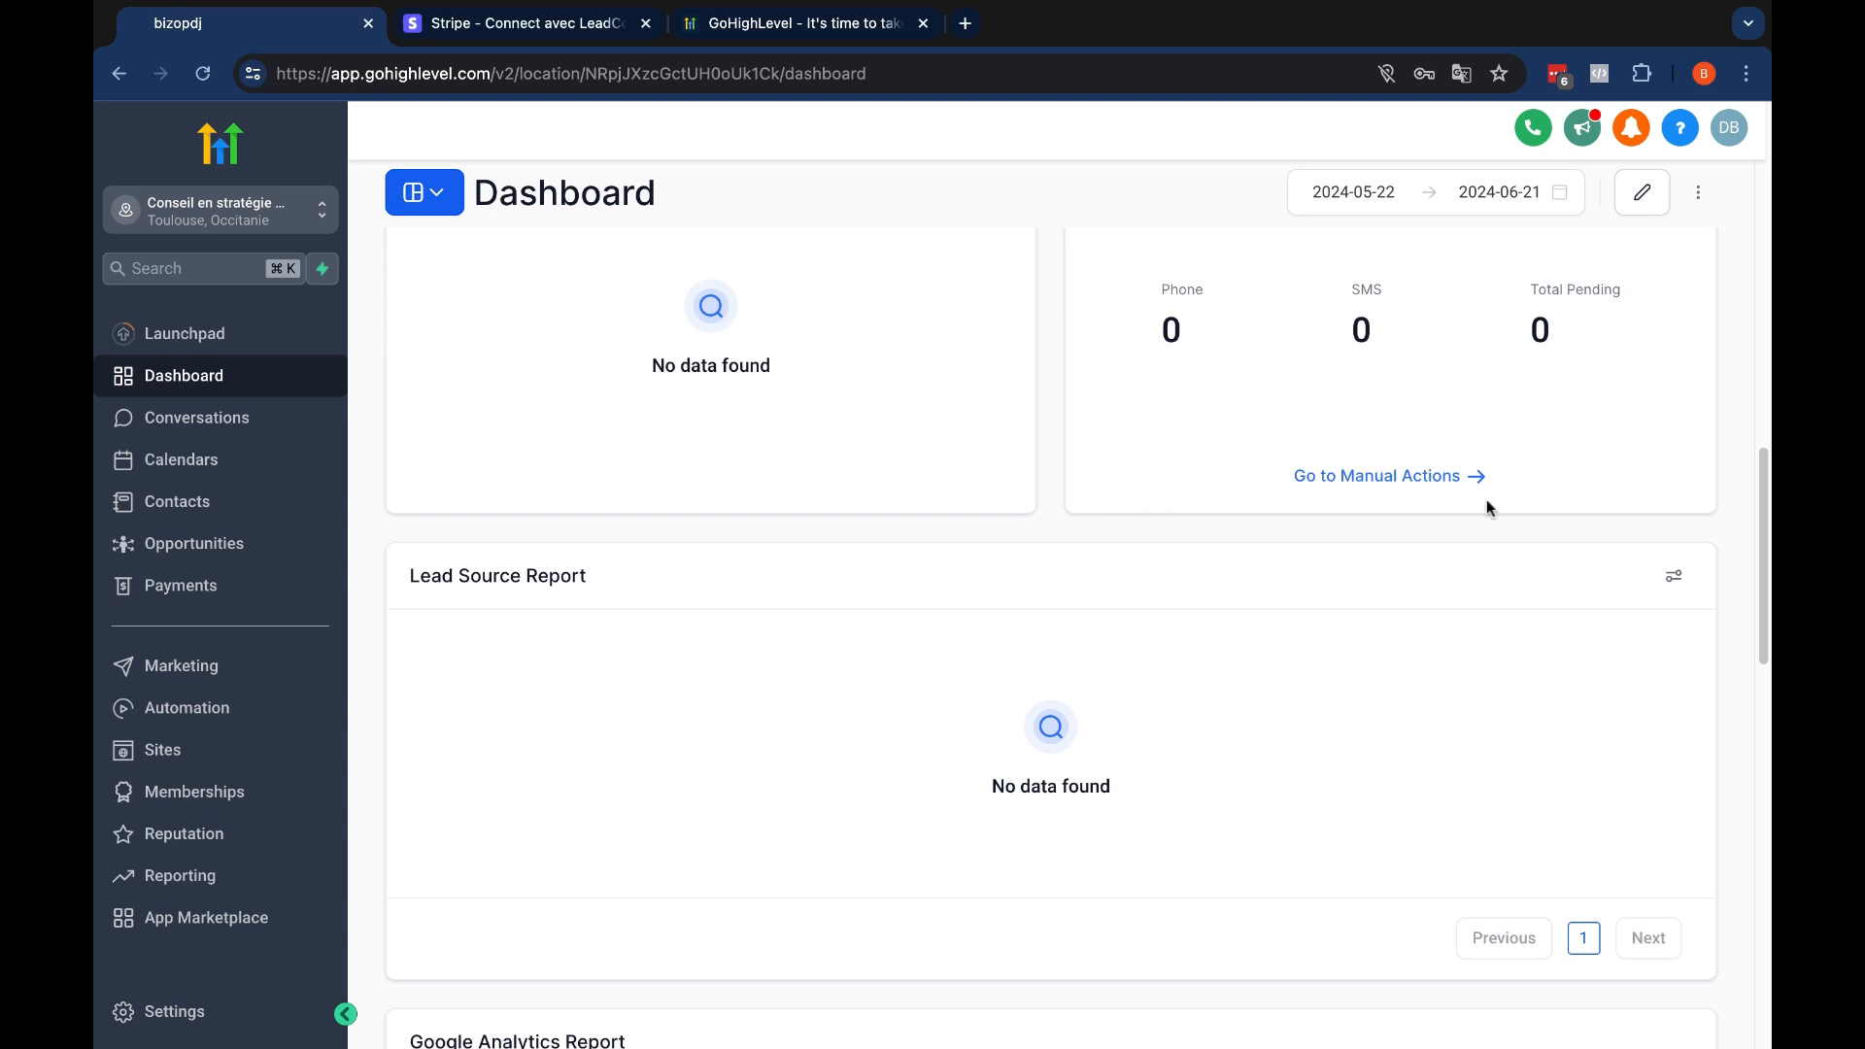
pyautogui.scroll(-8, 883, 655)
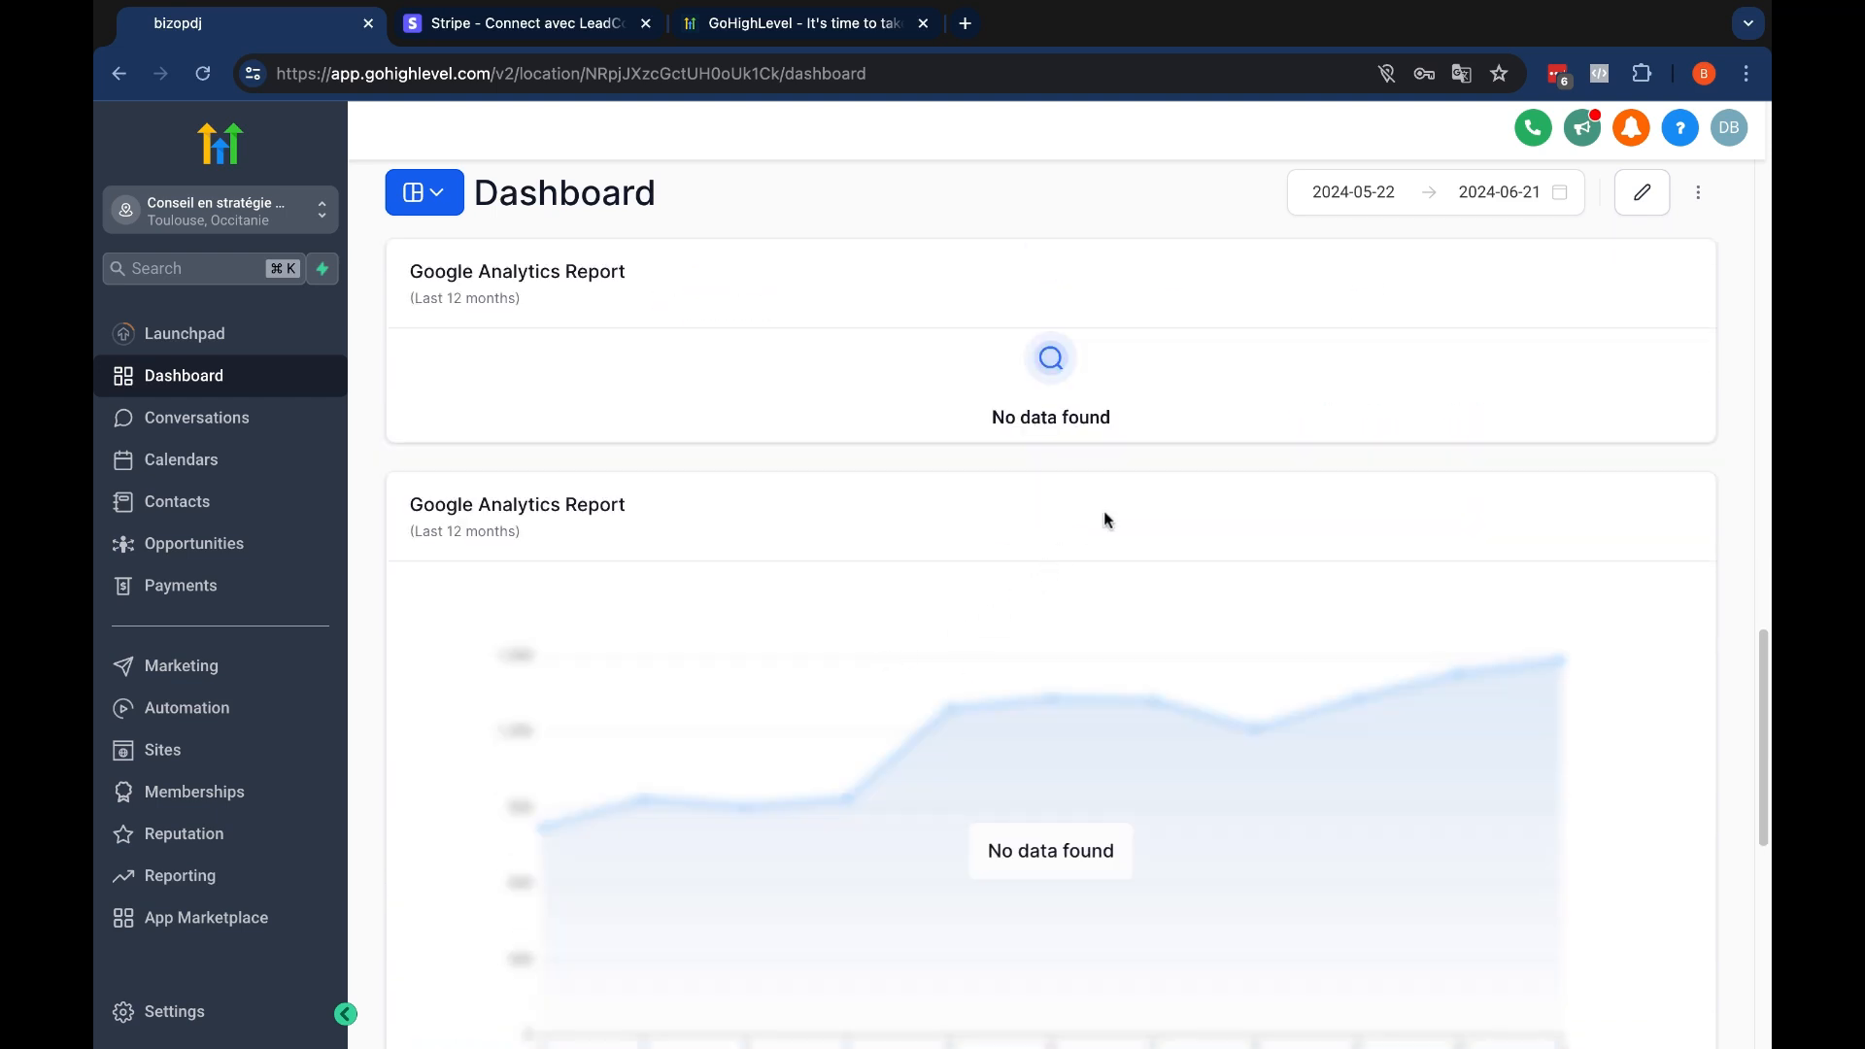
pyautogui.scroll(-7, 903, 552)
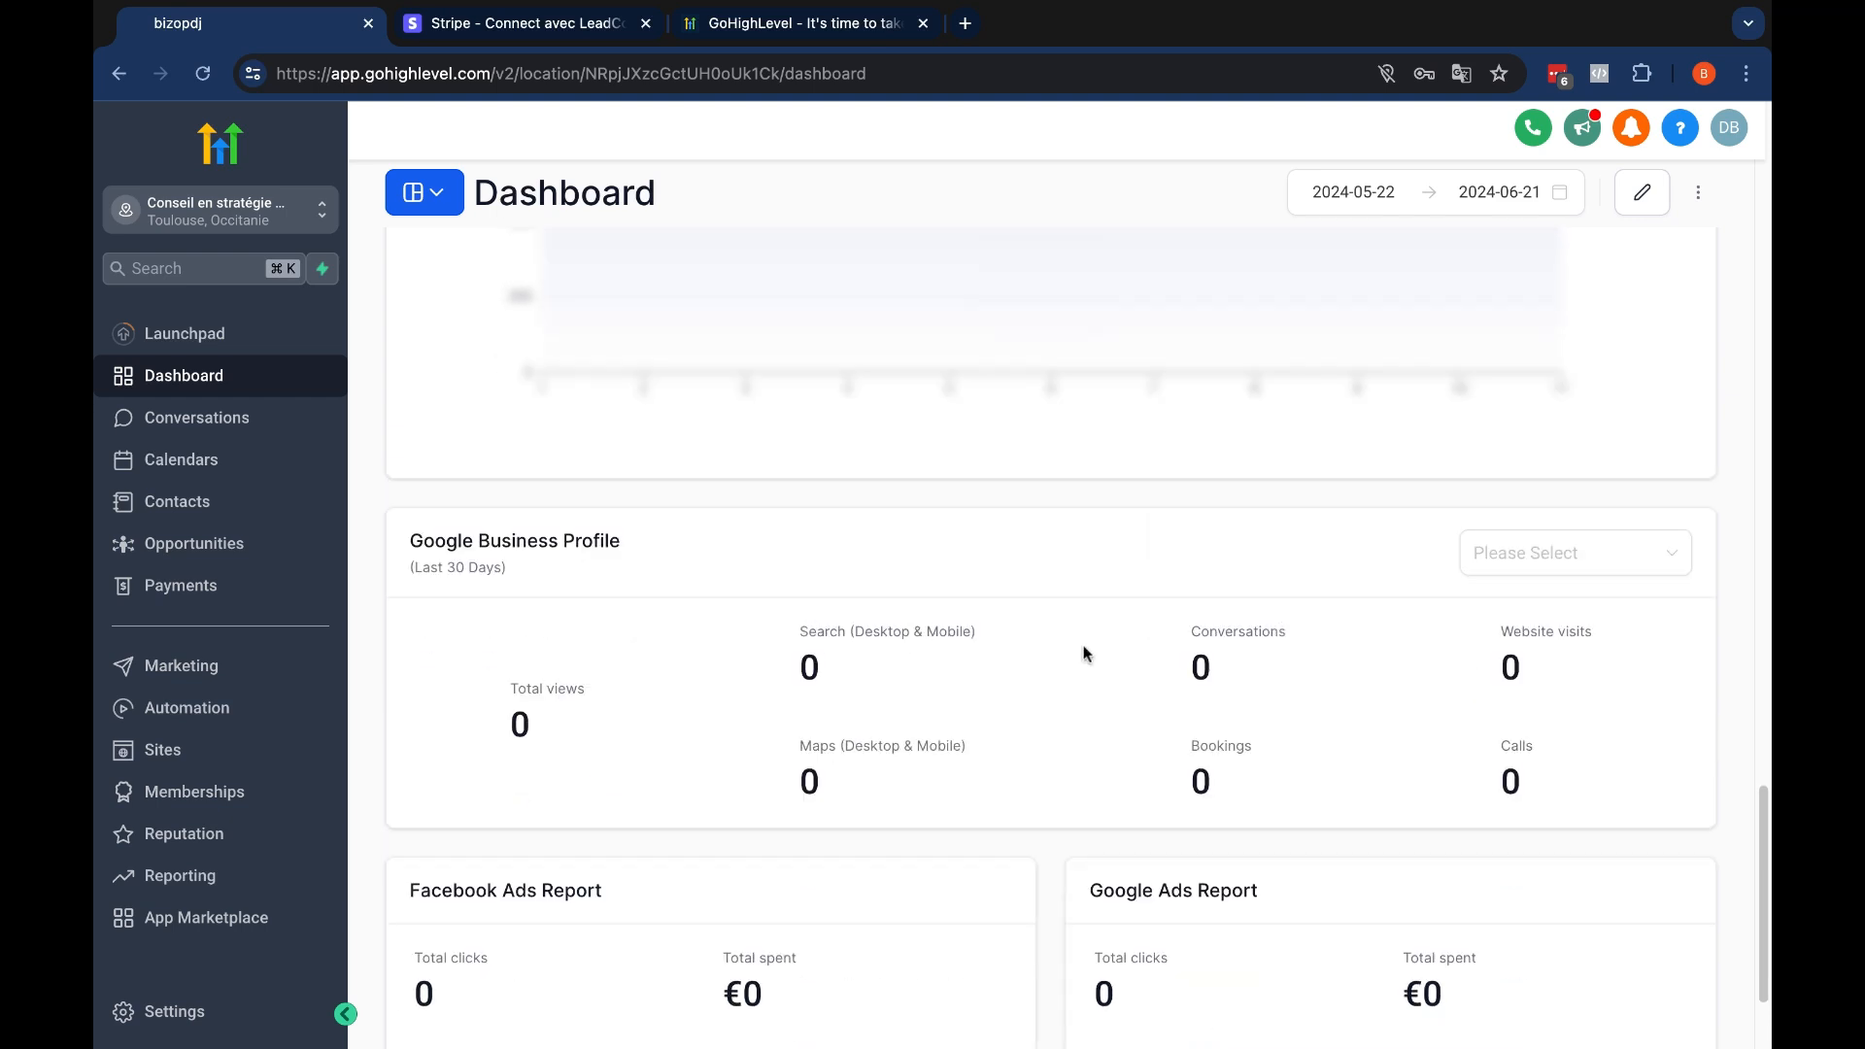
pyautogui.scroll(-2, 1082, 645)
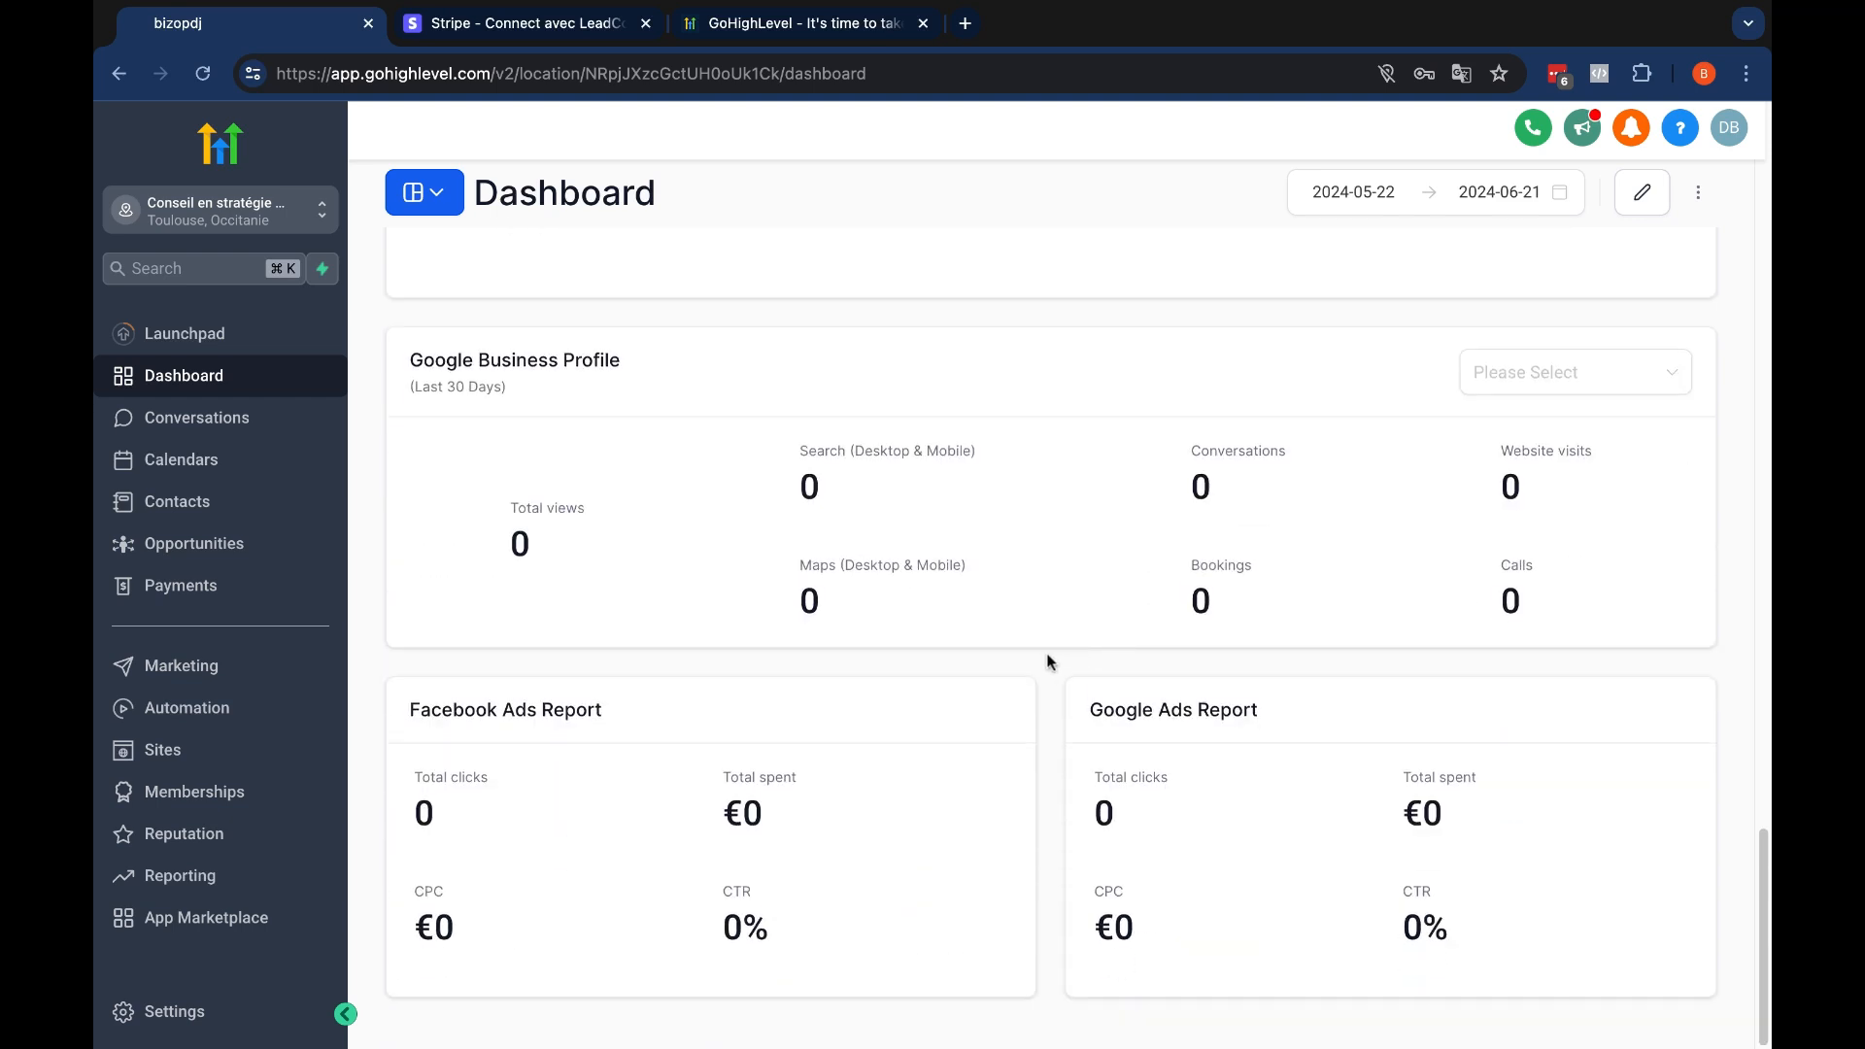
# View the sub-account's Google Ads Report in Reporting, including its campaign table
pyautogui.click(176, 878)
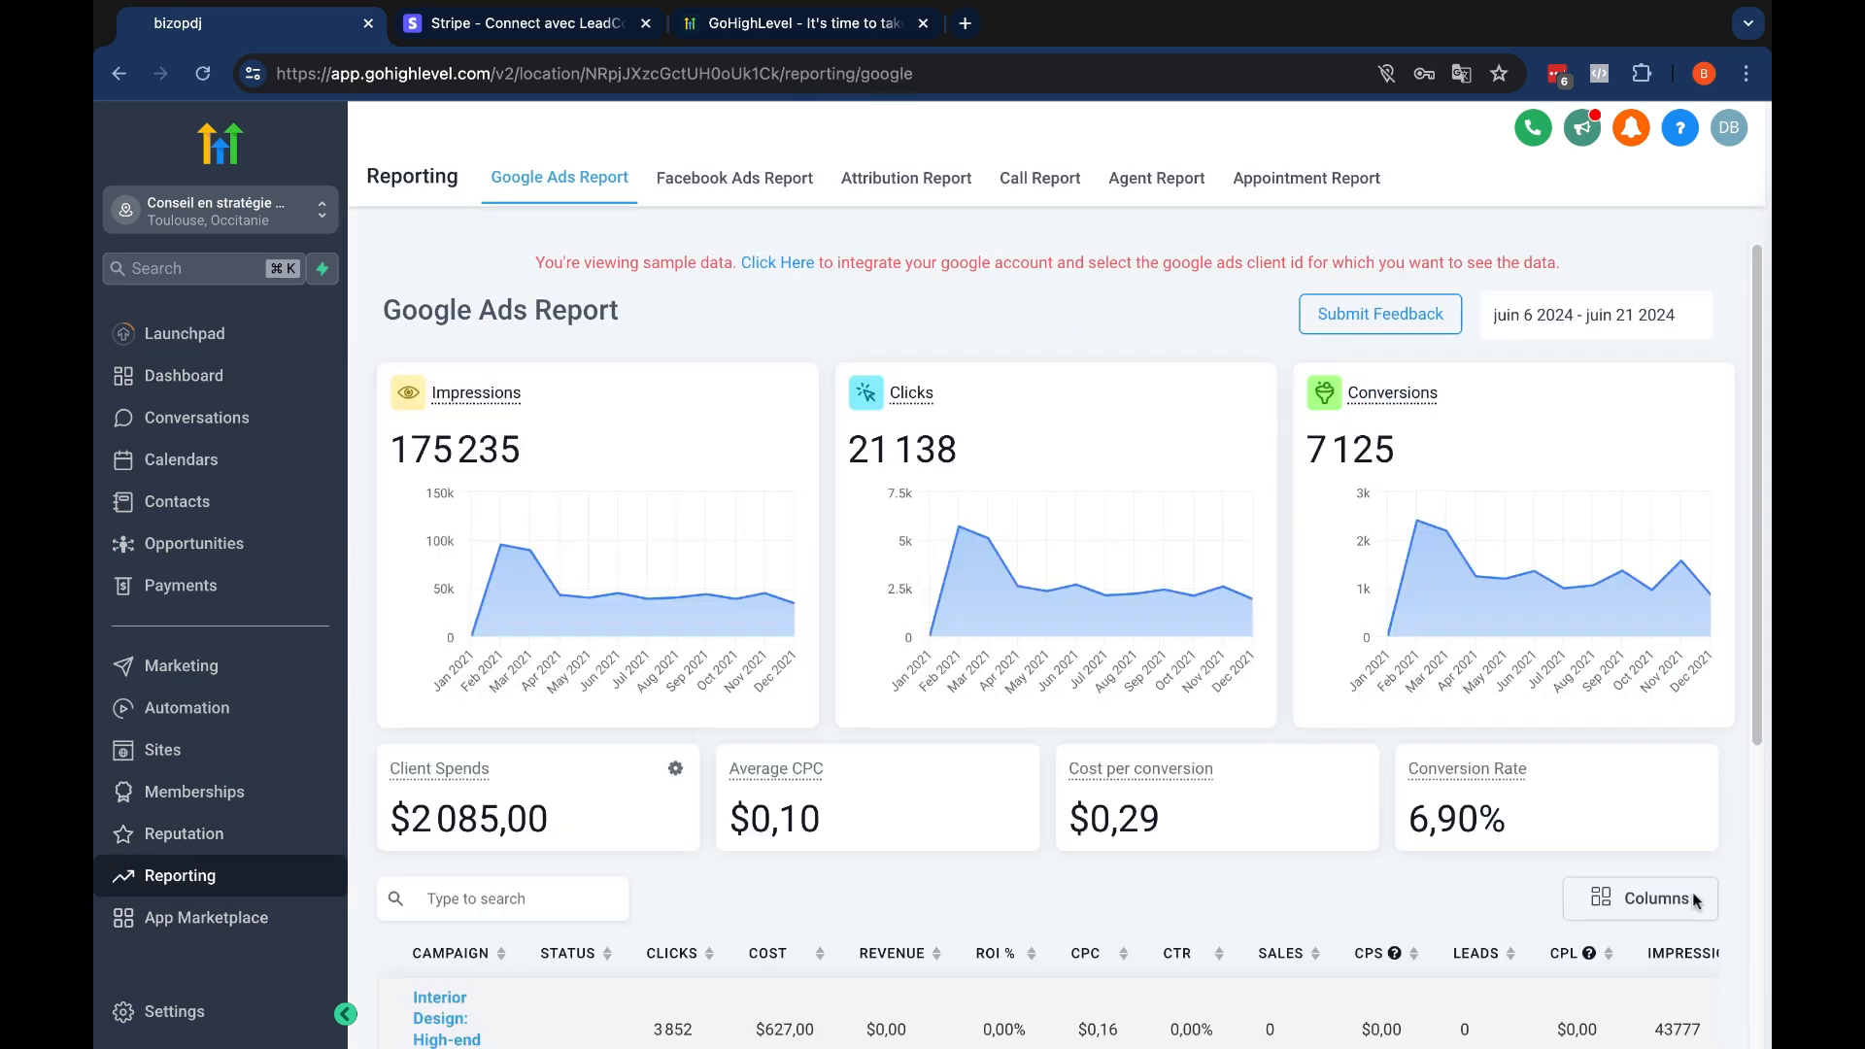
pyautogui.scroll(-5, 1319, 655)
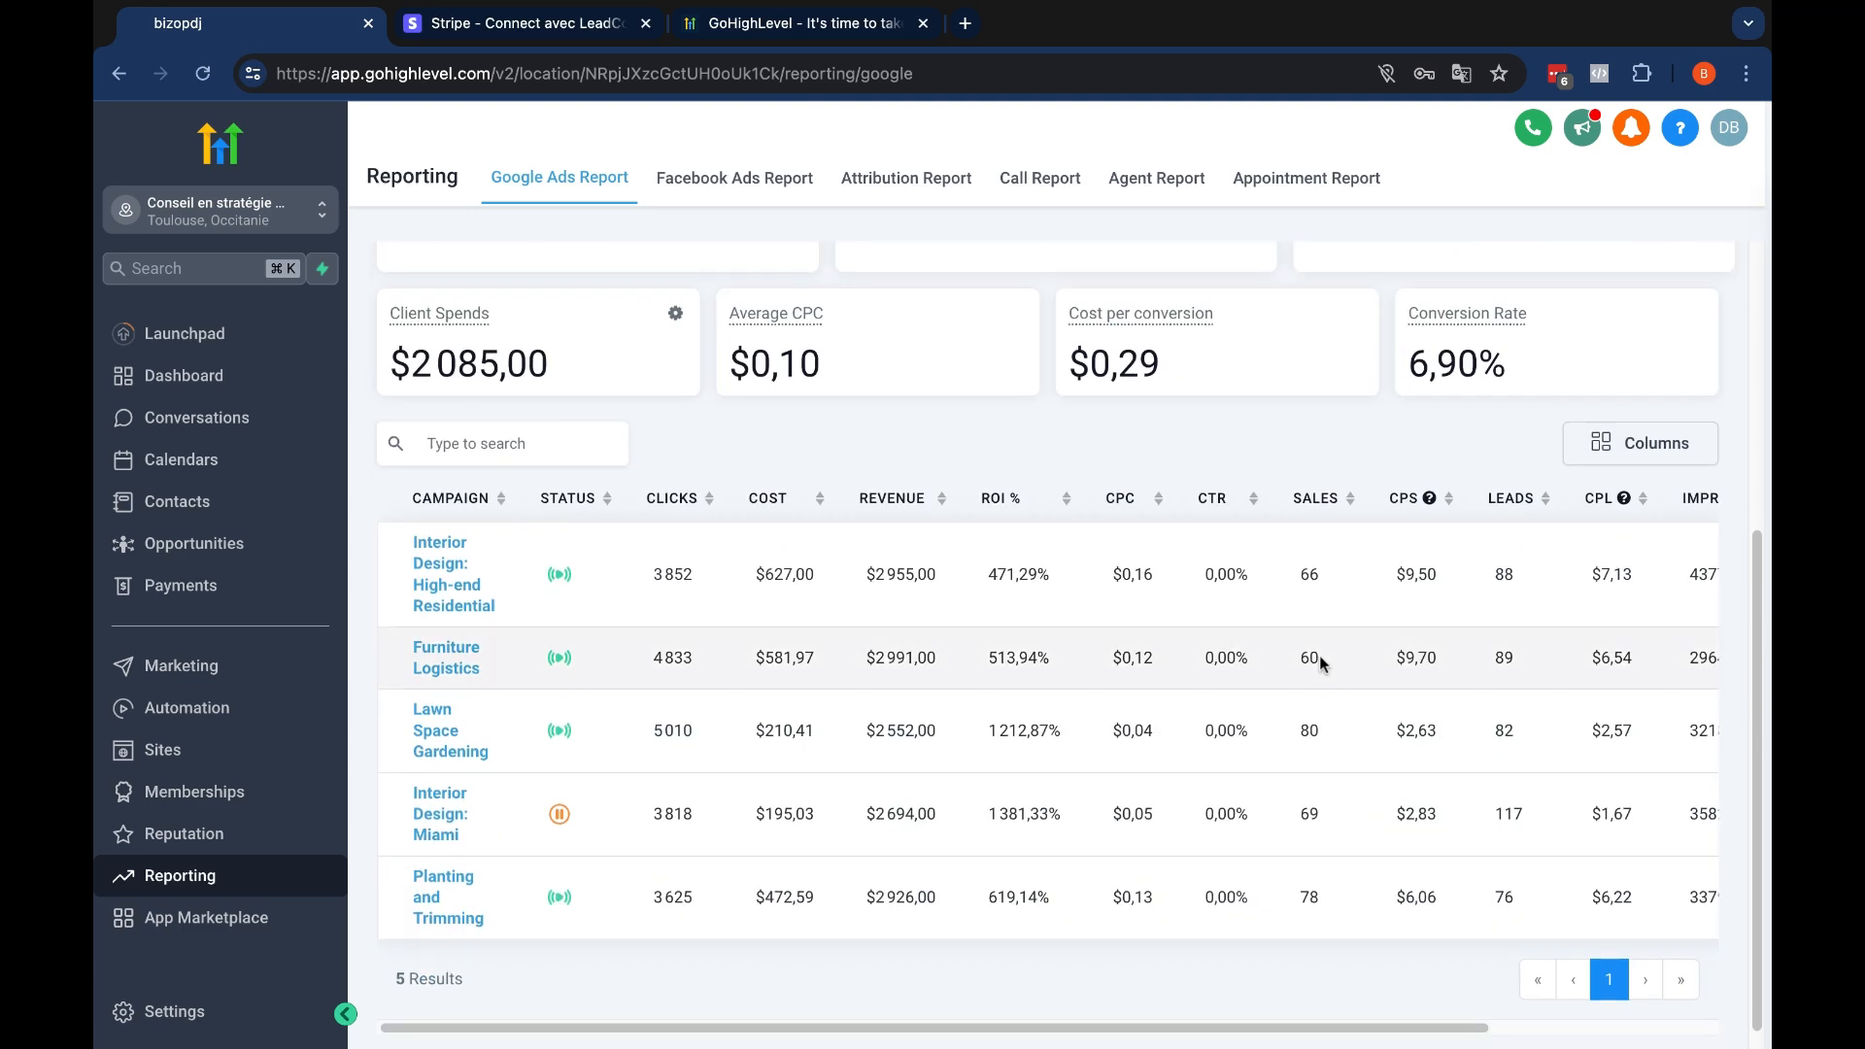
pyautogui.scroll(3, 1253, 671)
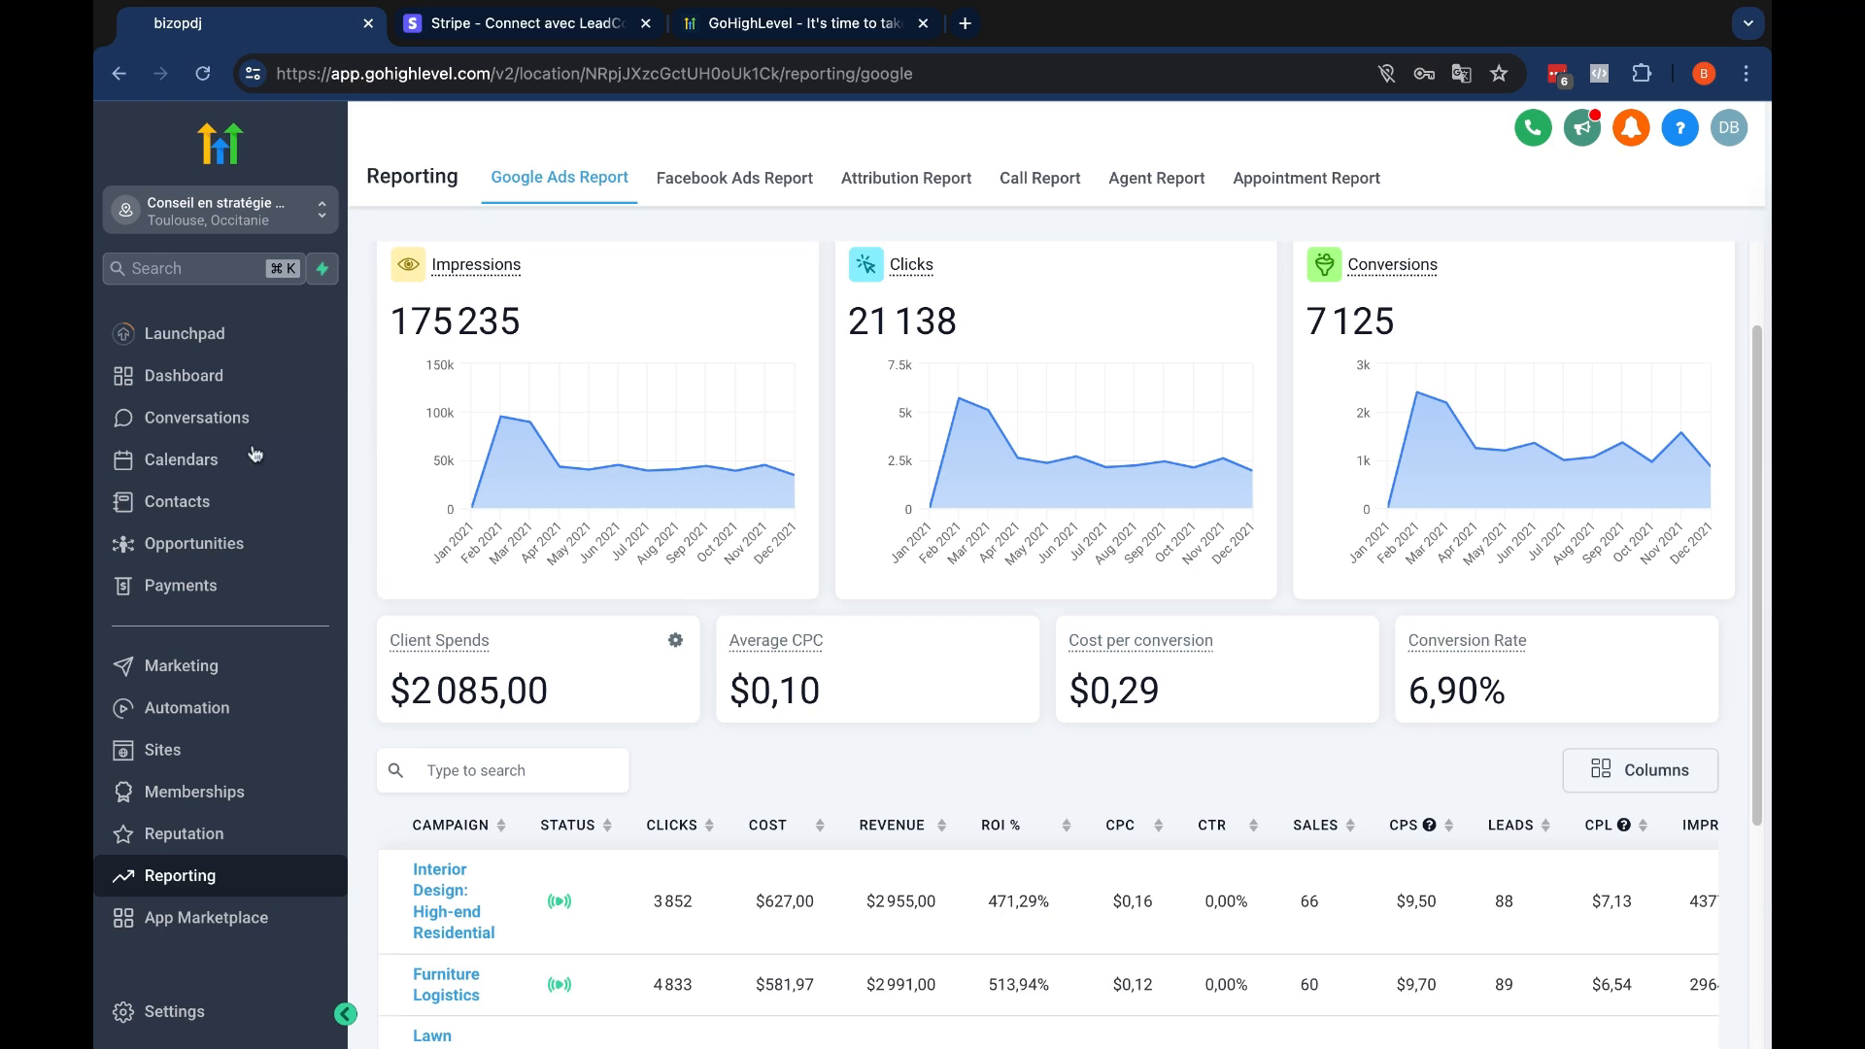
# Look through the sub-account's Dashboard, Conversations, Calendars and Contacts sections
pyautogui.click(205, 384)
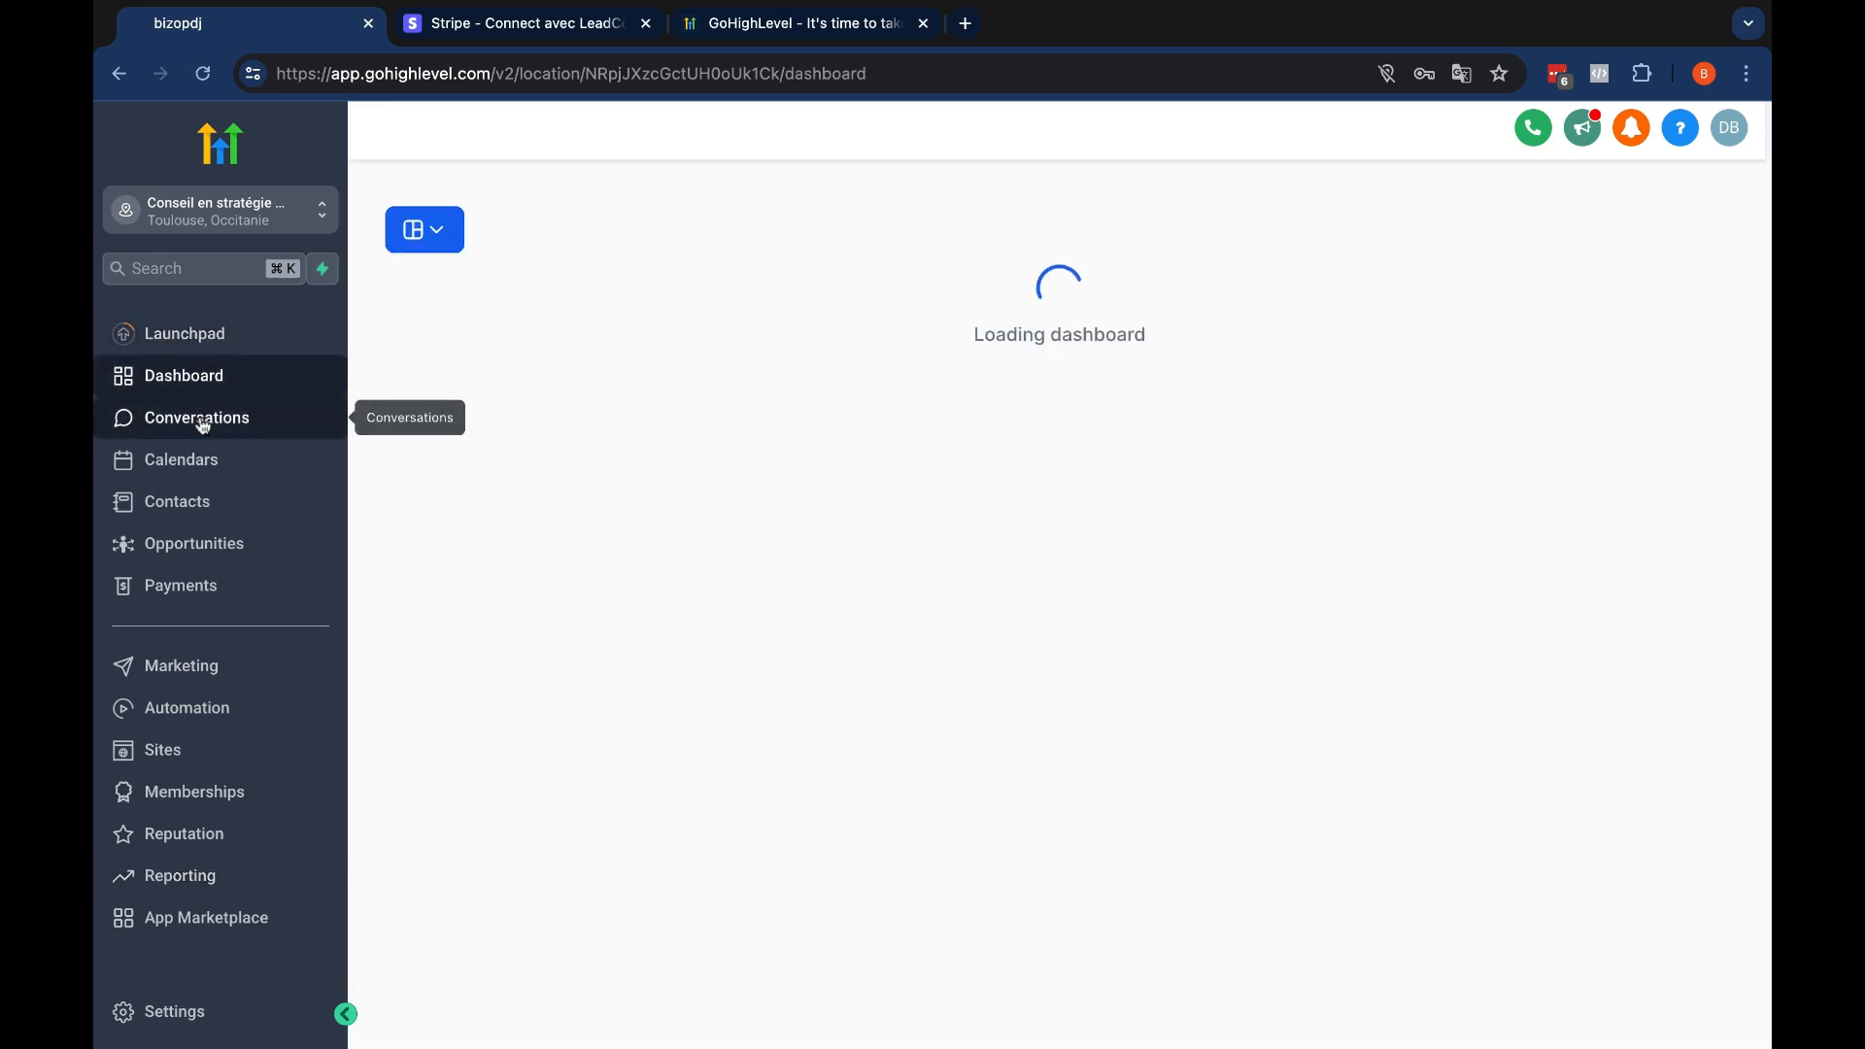
pyautogui.click(202, 418)
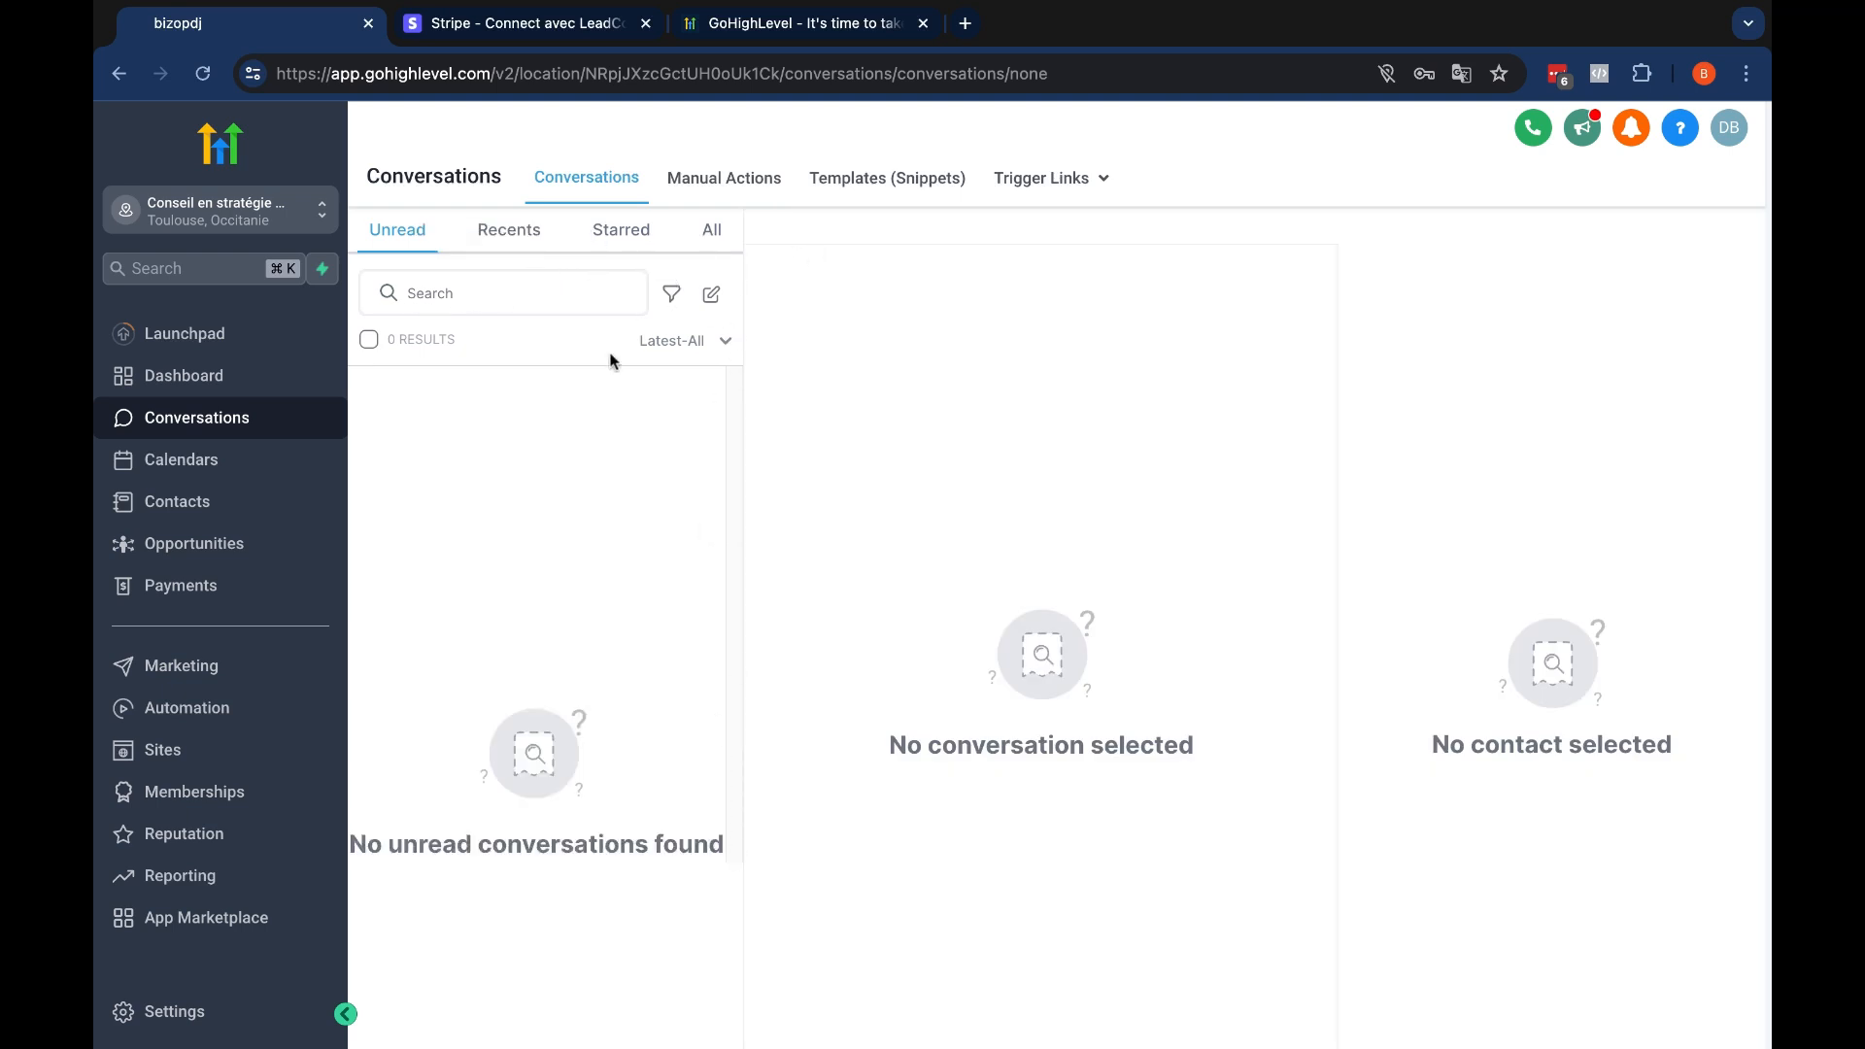
pyautogui.click(205, 474)
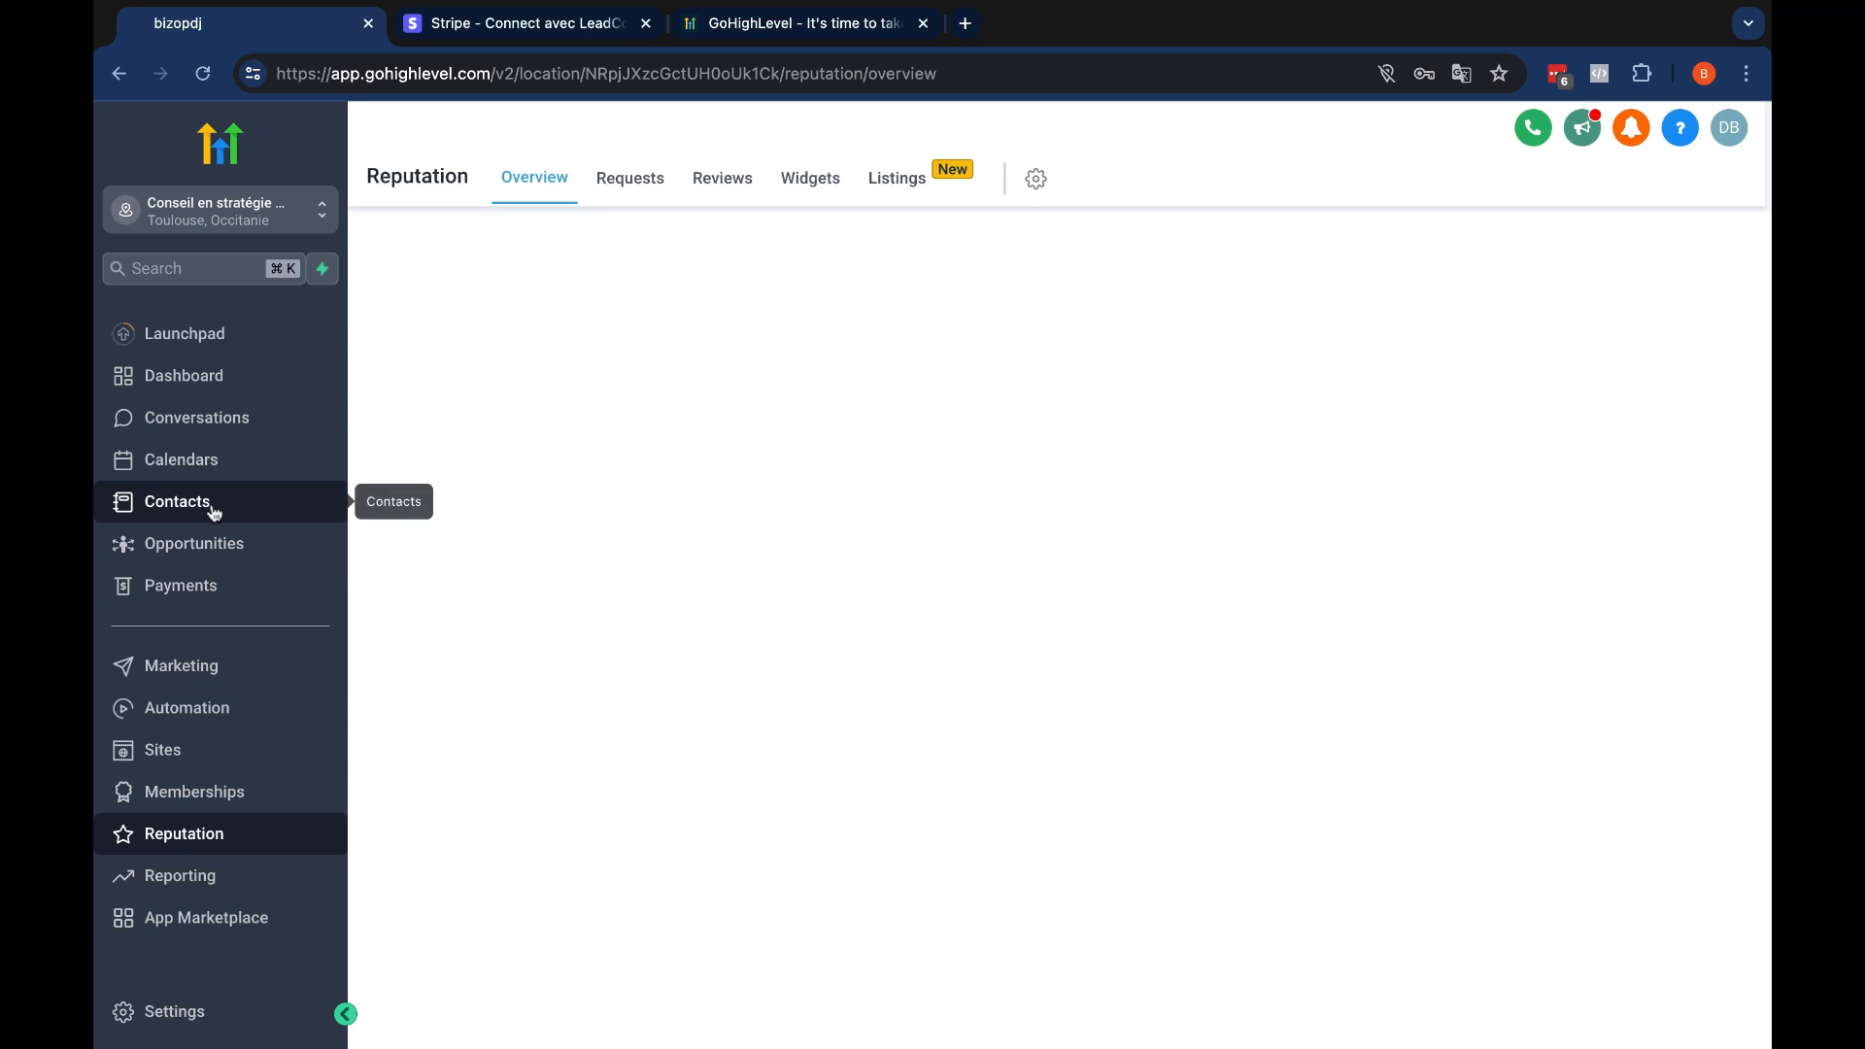
pyautogui.click(211, 518)
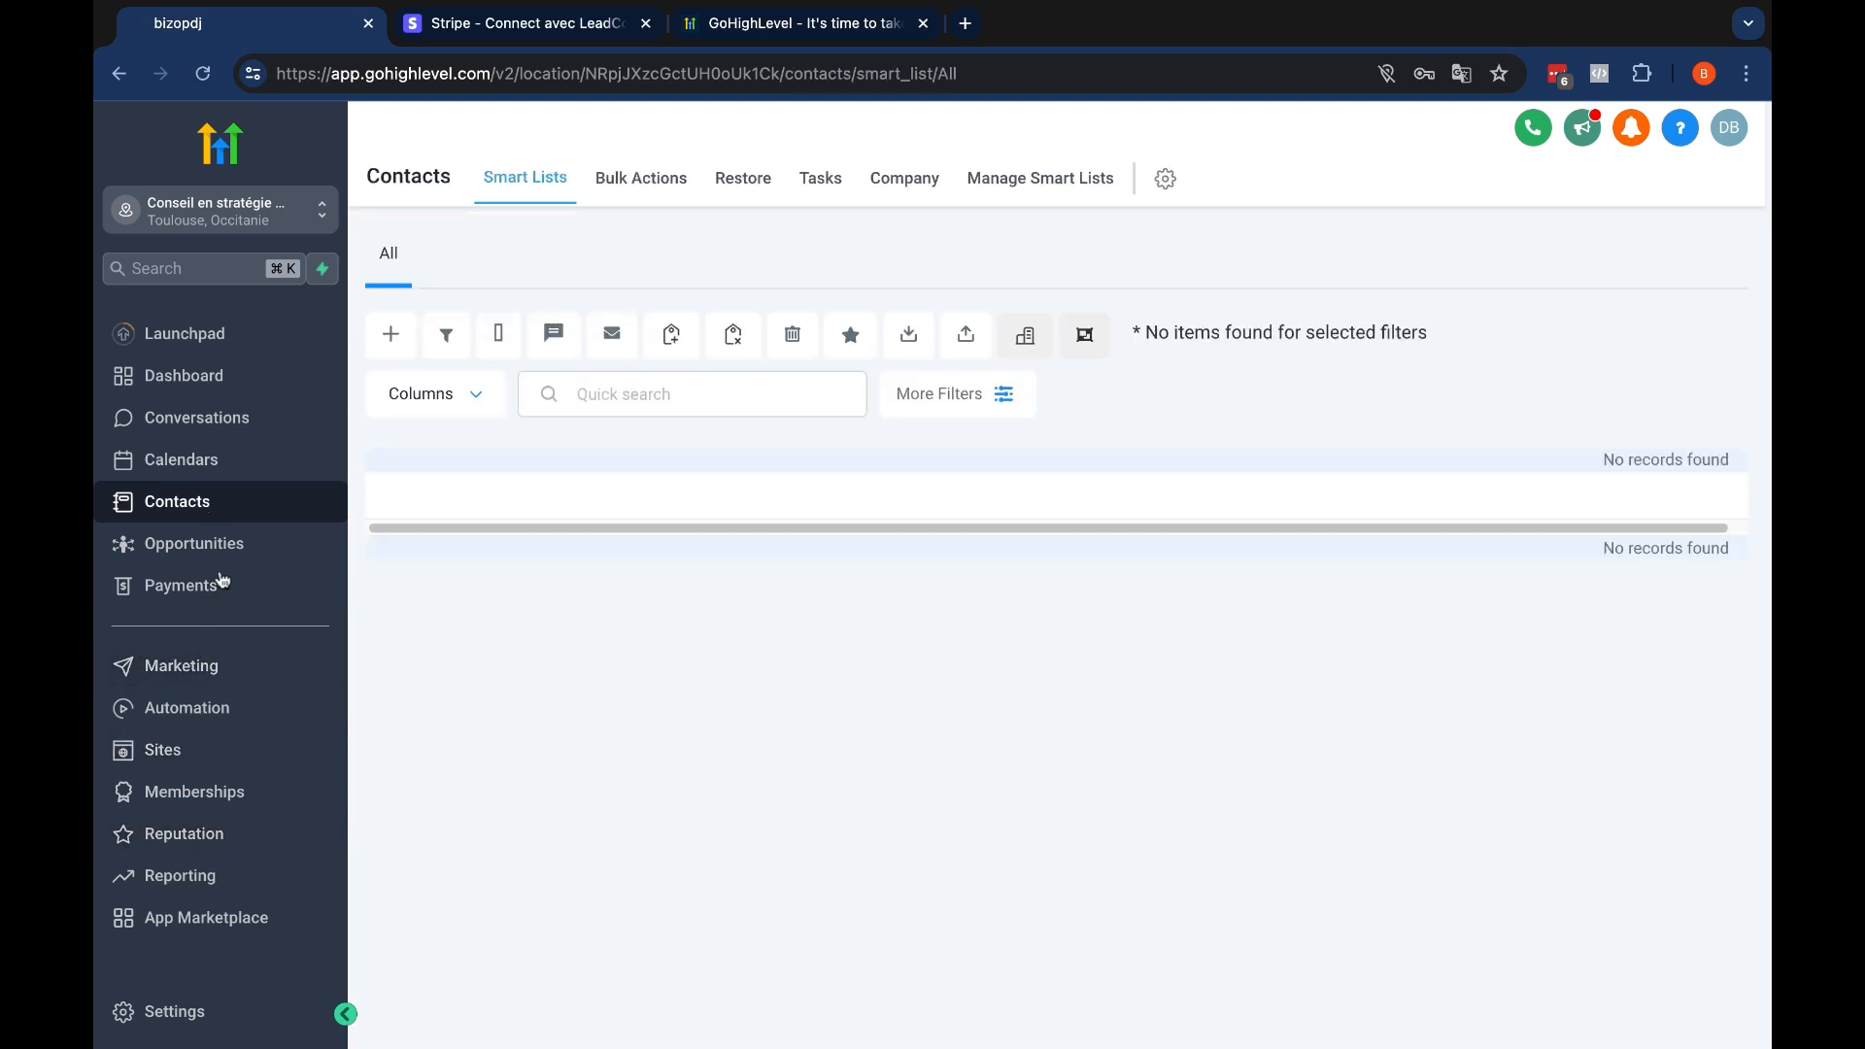
# View the funnels under Sites and the steps of the Career Coach funnel, and return to the funnel list
pyautogui.click(153, 762)
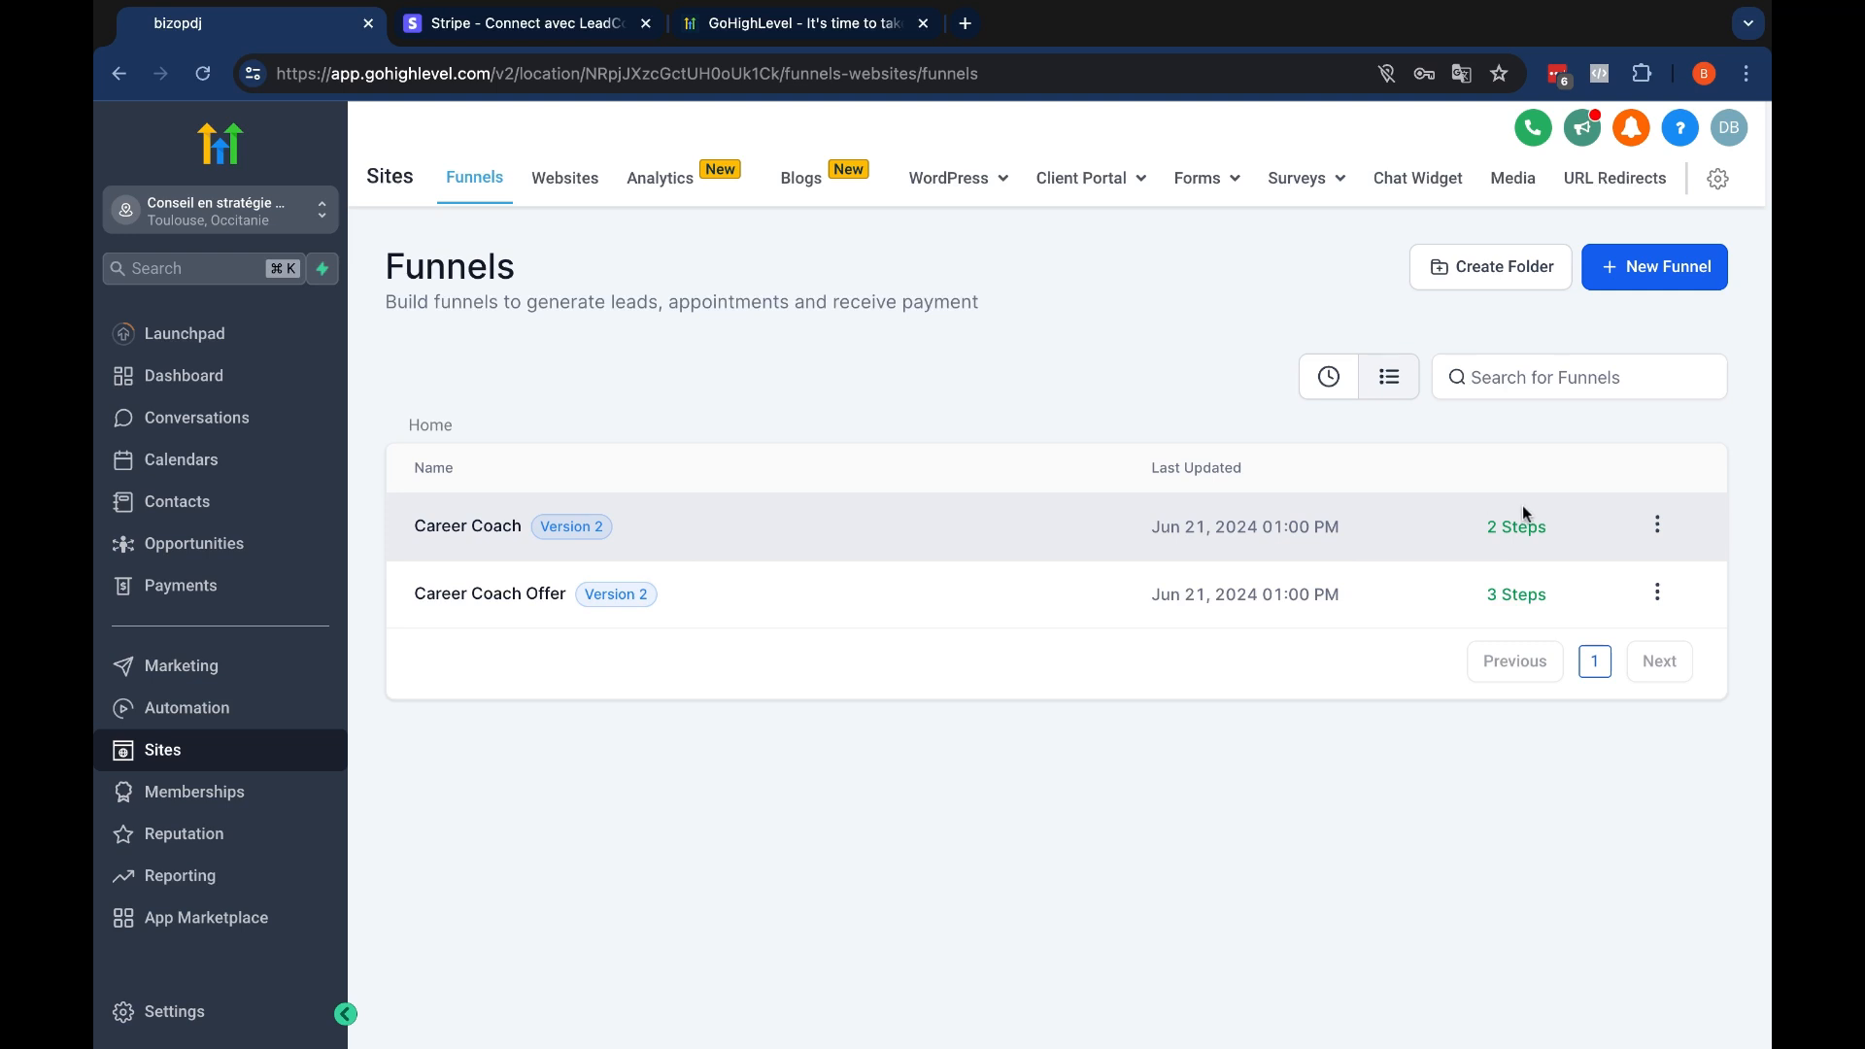
pyautogui.click(1663, 530)
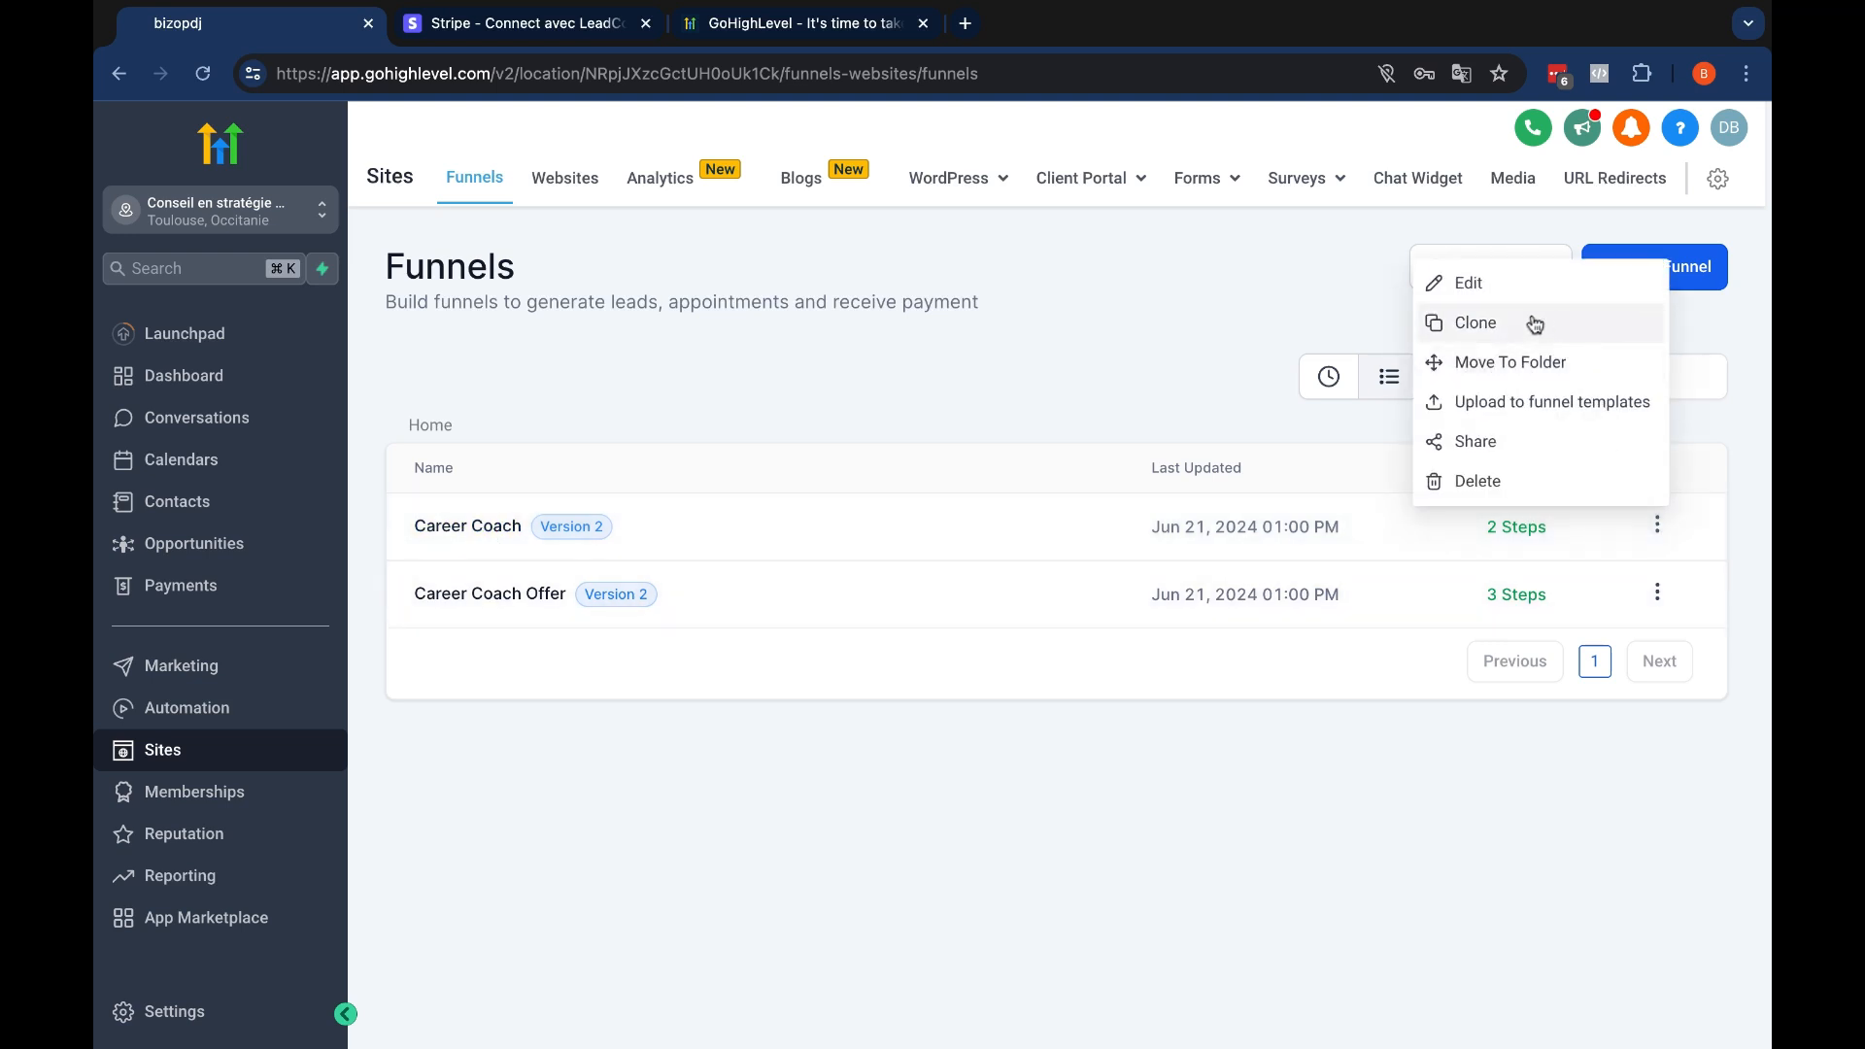
pyautogui.click(1469, 283)
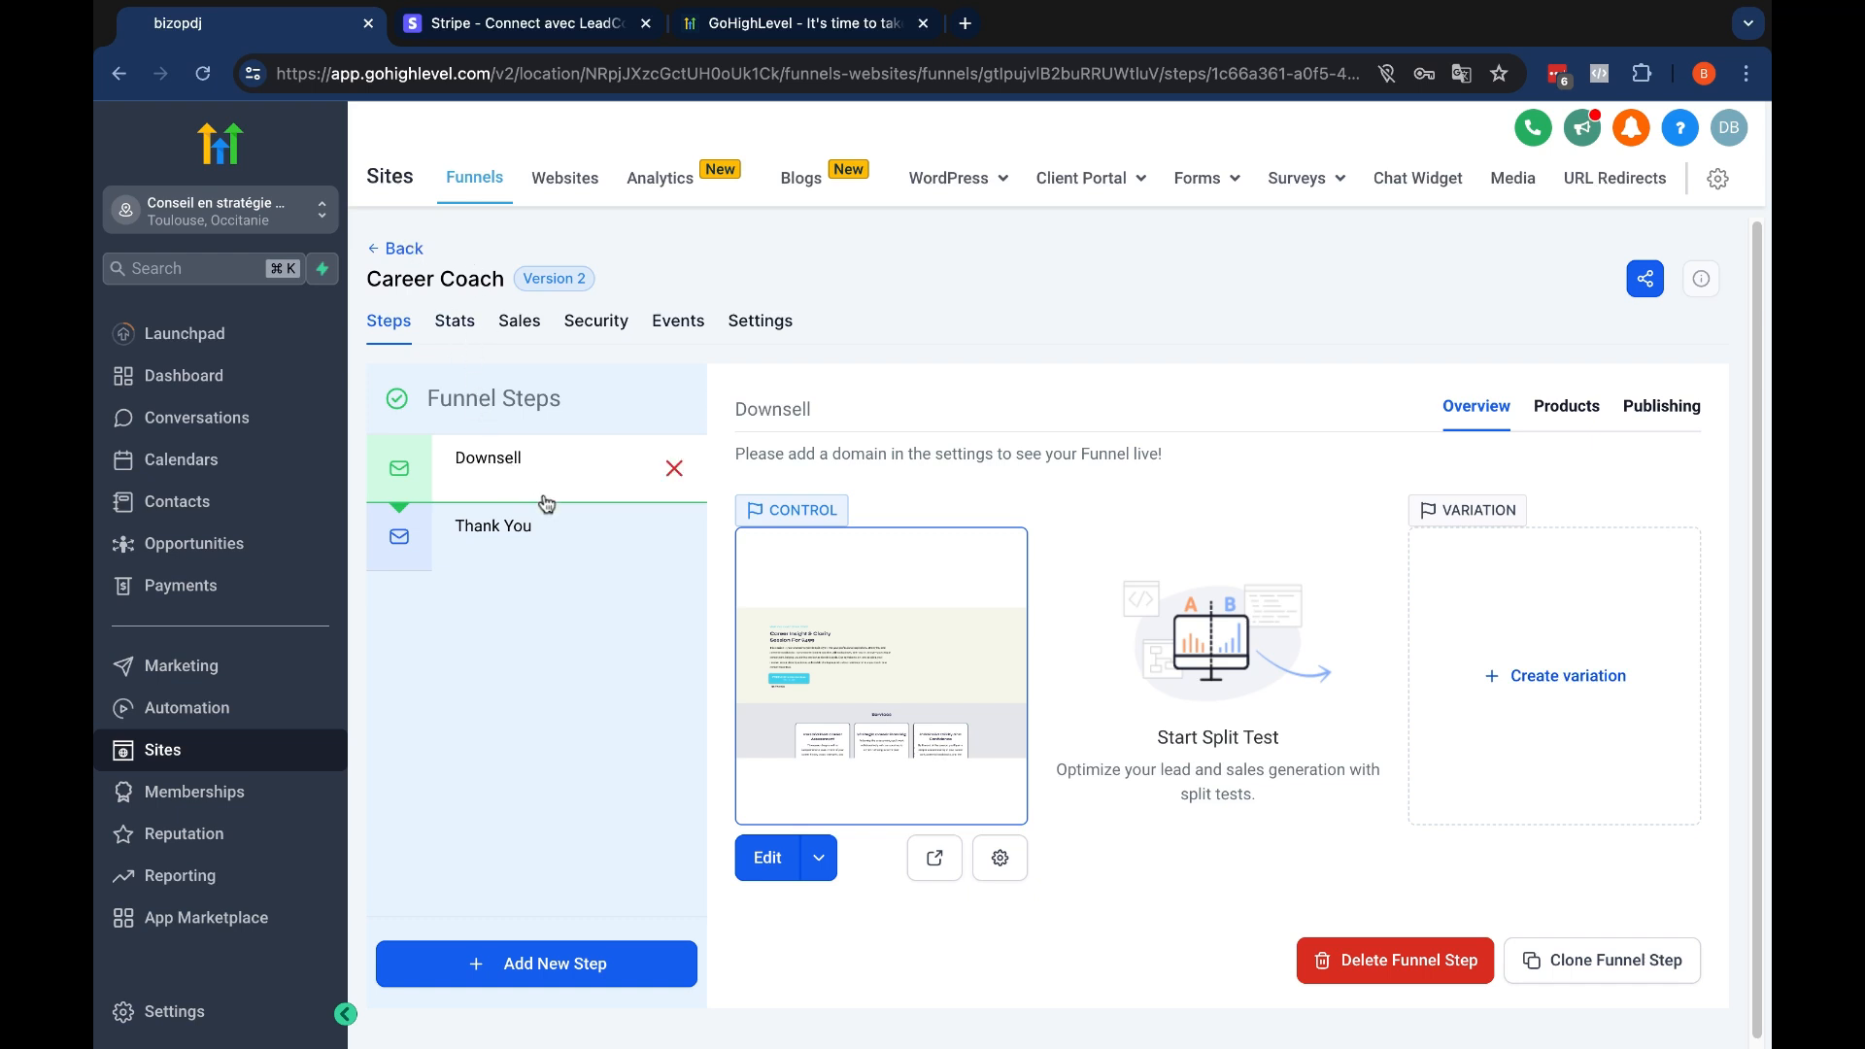
pyautogui.click(384, 248)
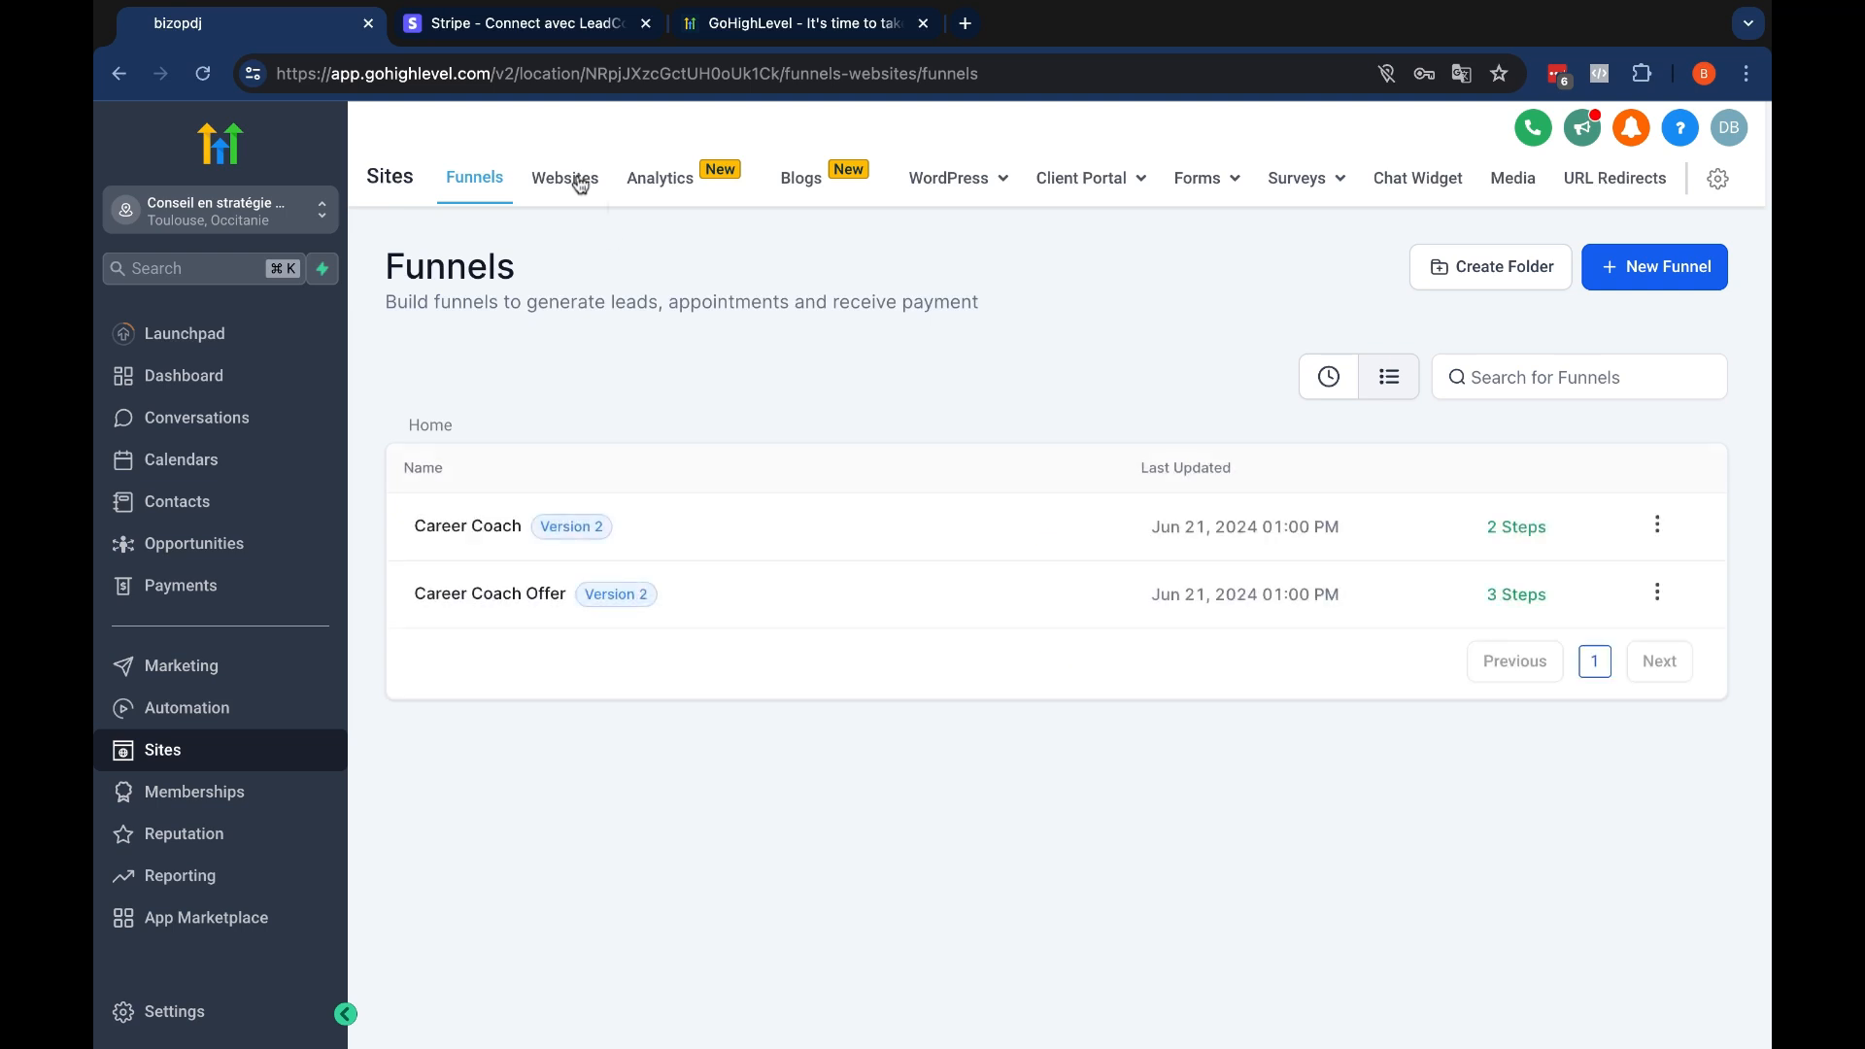
# Open the Career Coach website and view its list of pages
pyautogui.click(580, 183)
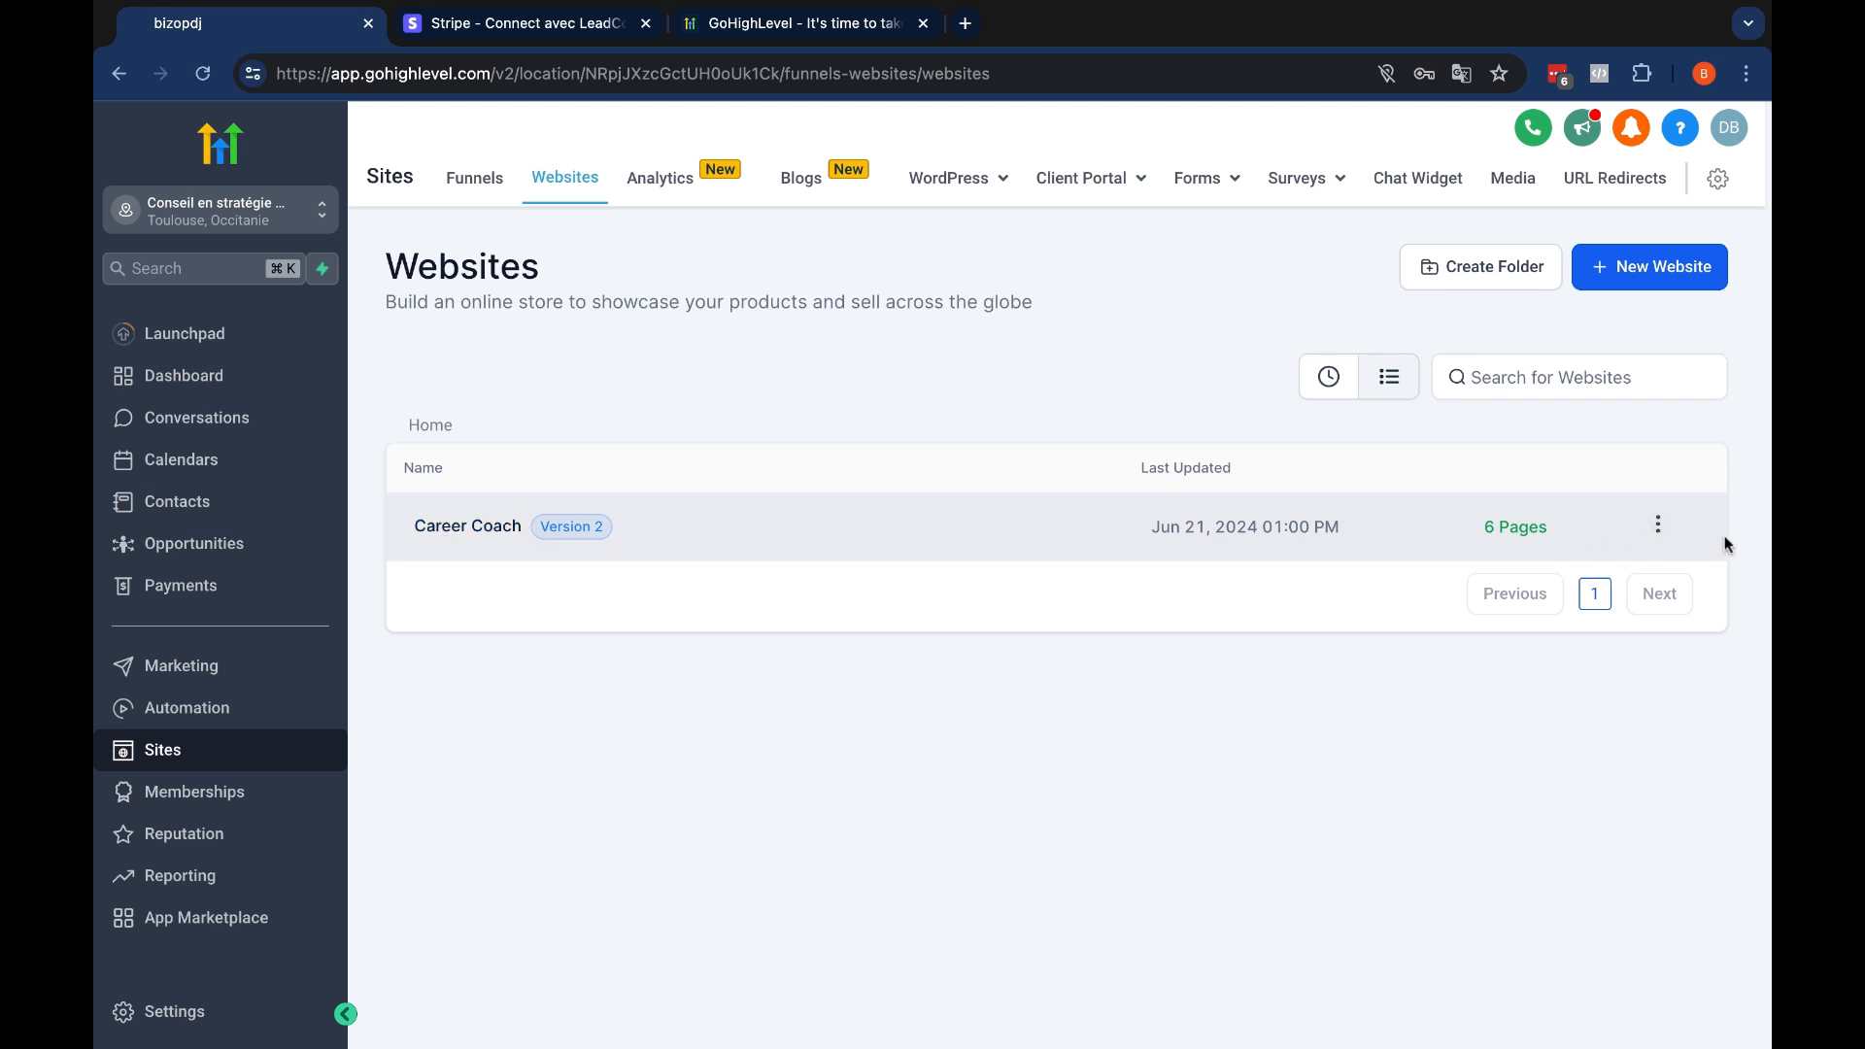
pyautogui.click(489, 528)
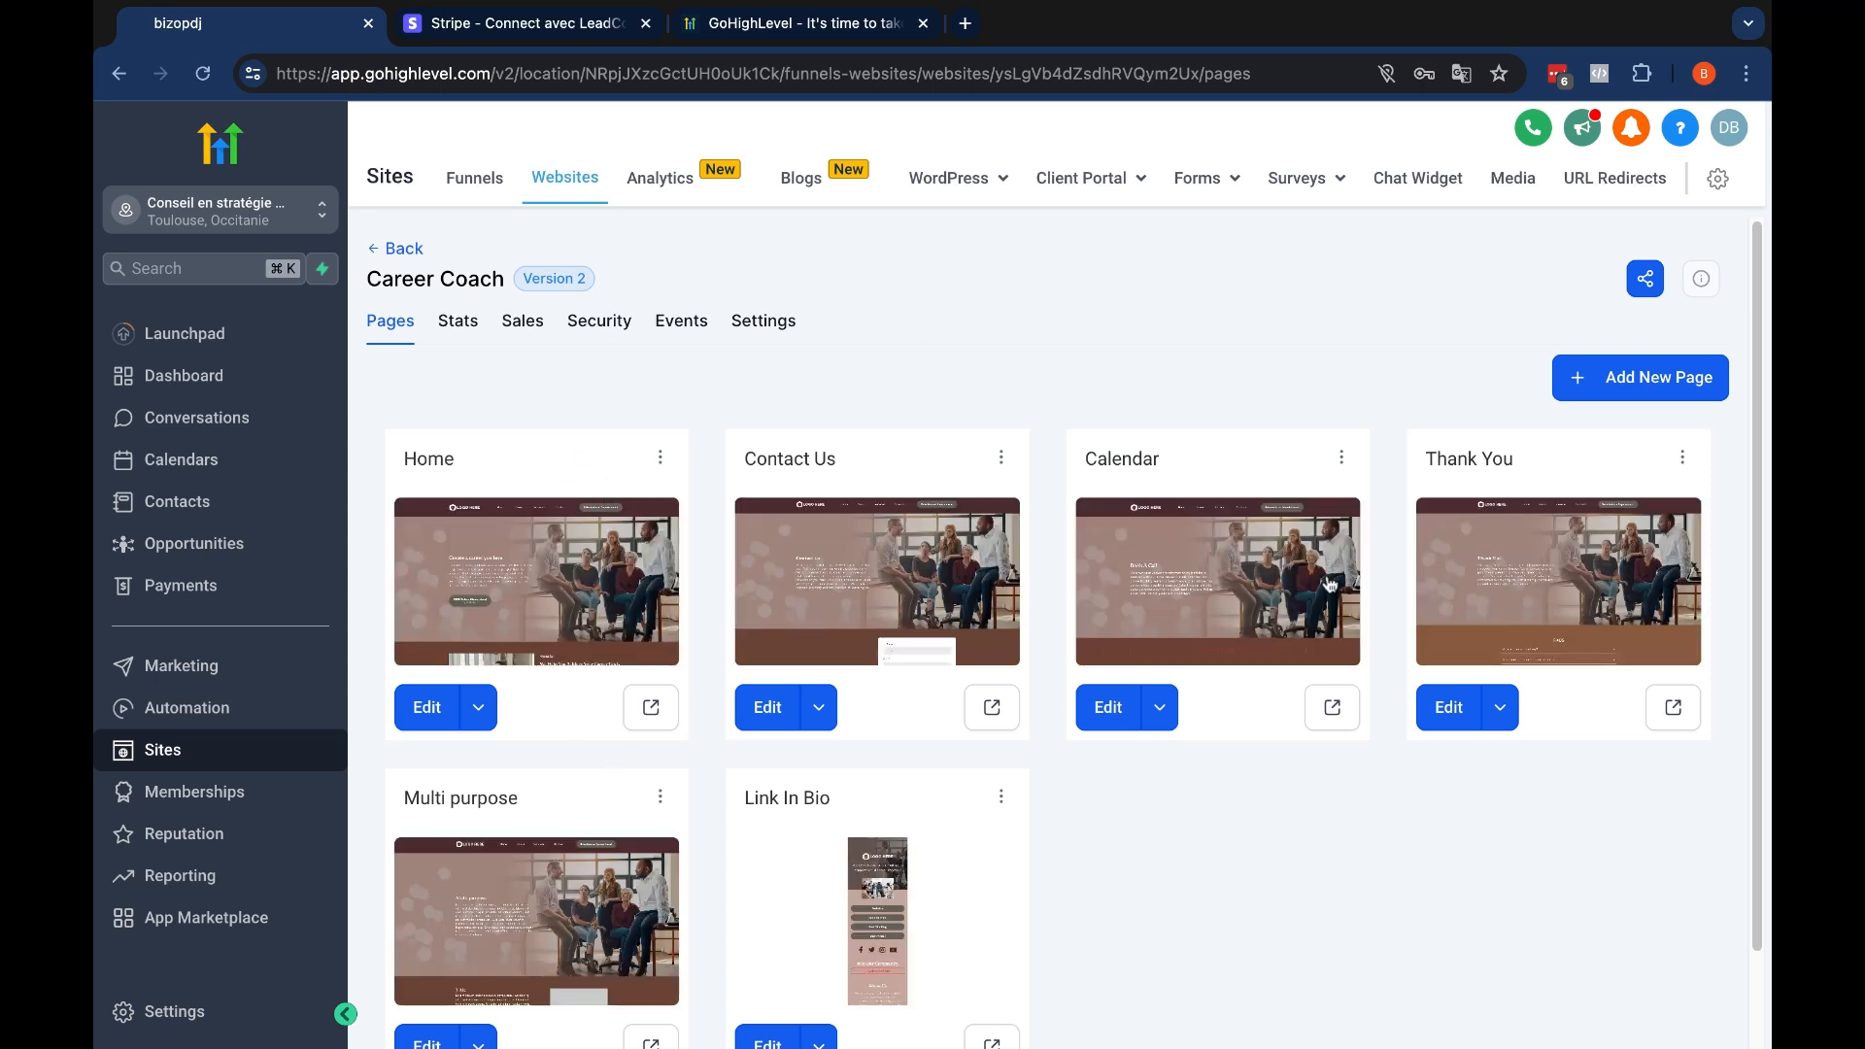
pyautogui.scroll(-1, 1330, 583)
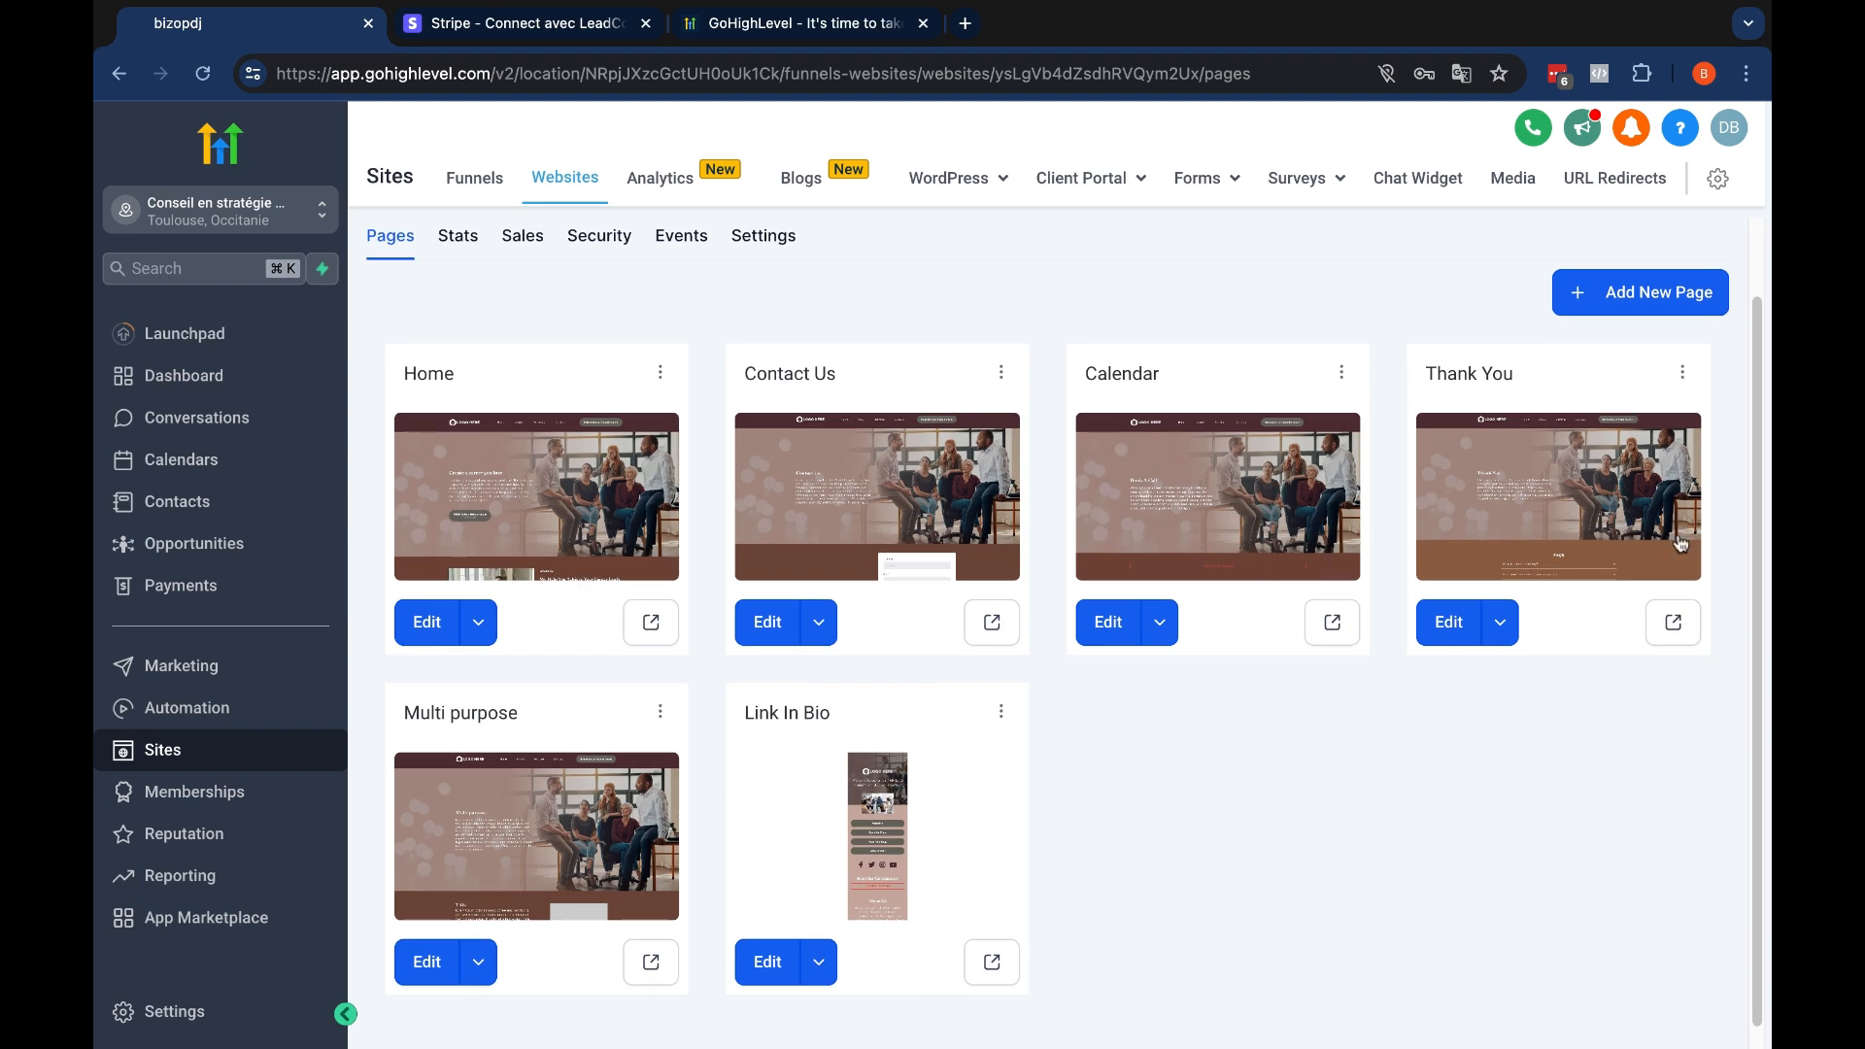
# Preview the Career Coach website's Home page and read down to its testimonials
pyautogui.click(652, 623)
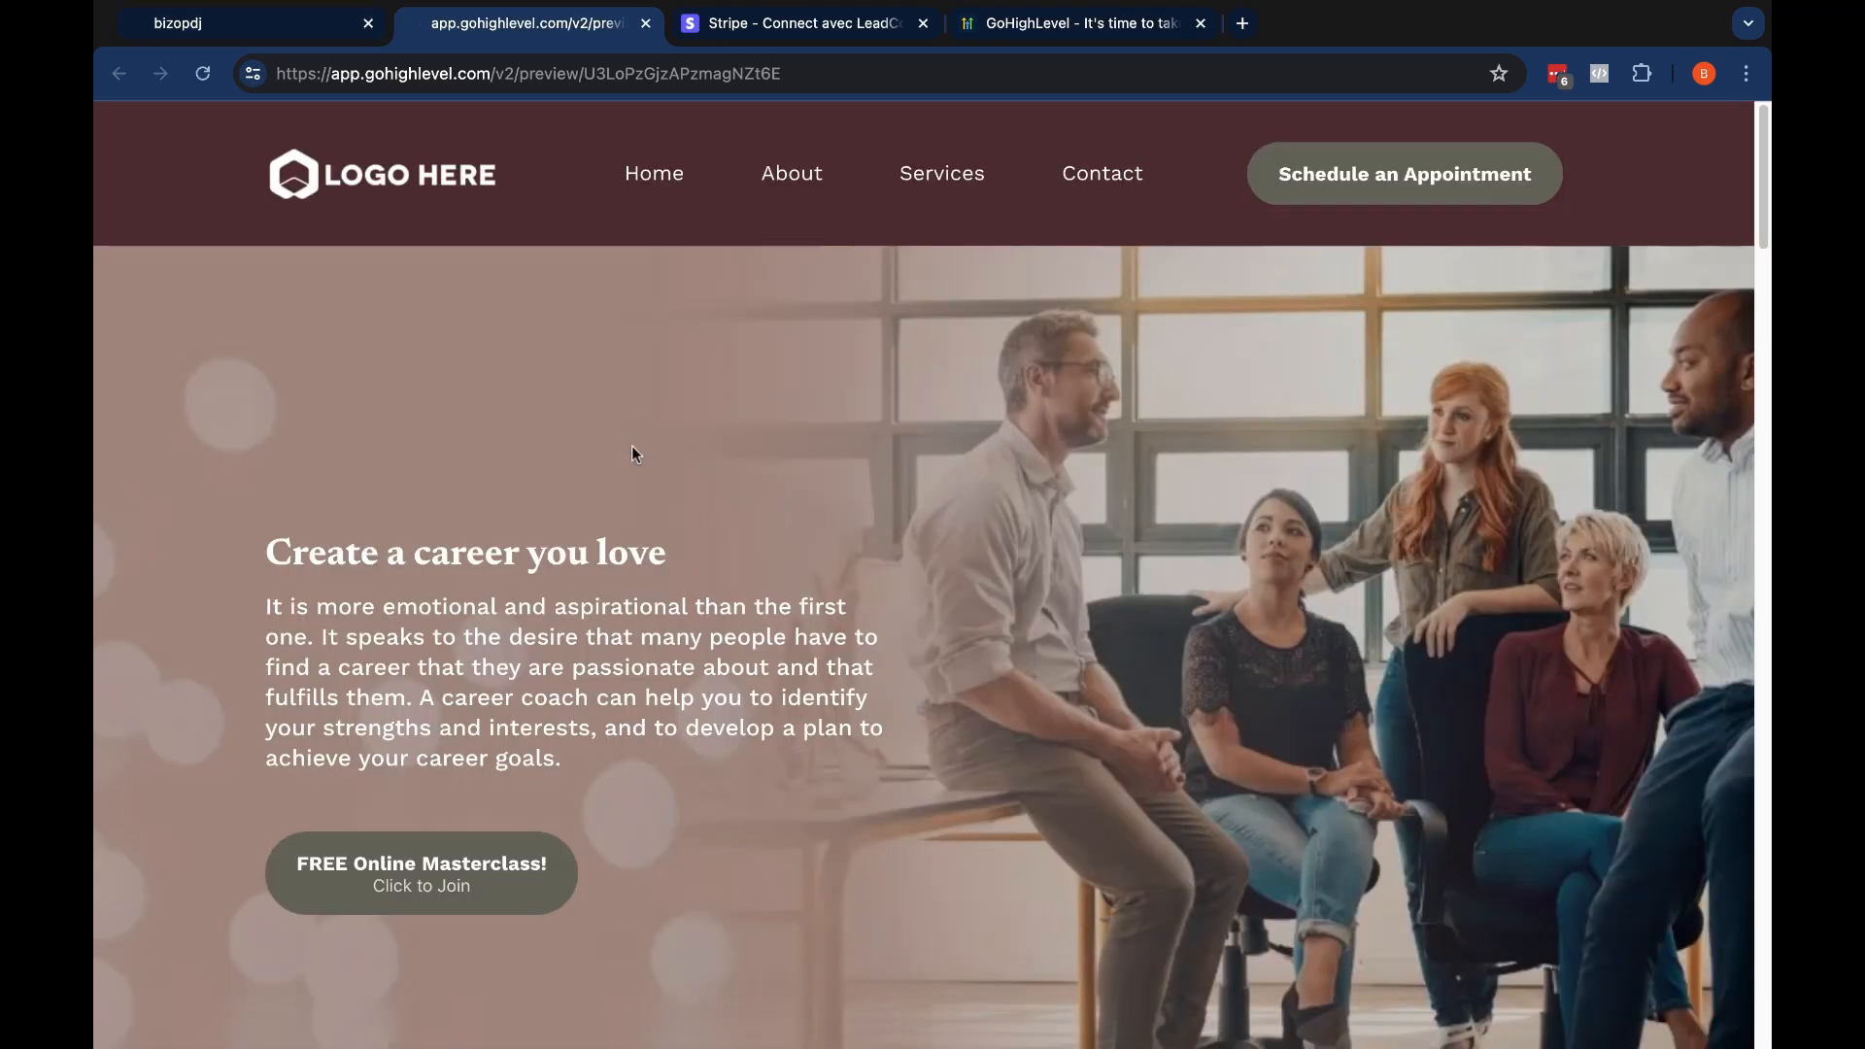
pyautogui.scroll(-10, 894, 668)
pyautogui.scroll(-15, 894, 666)
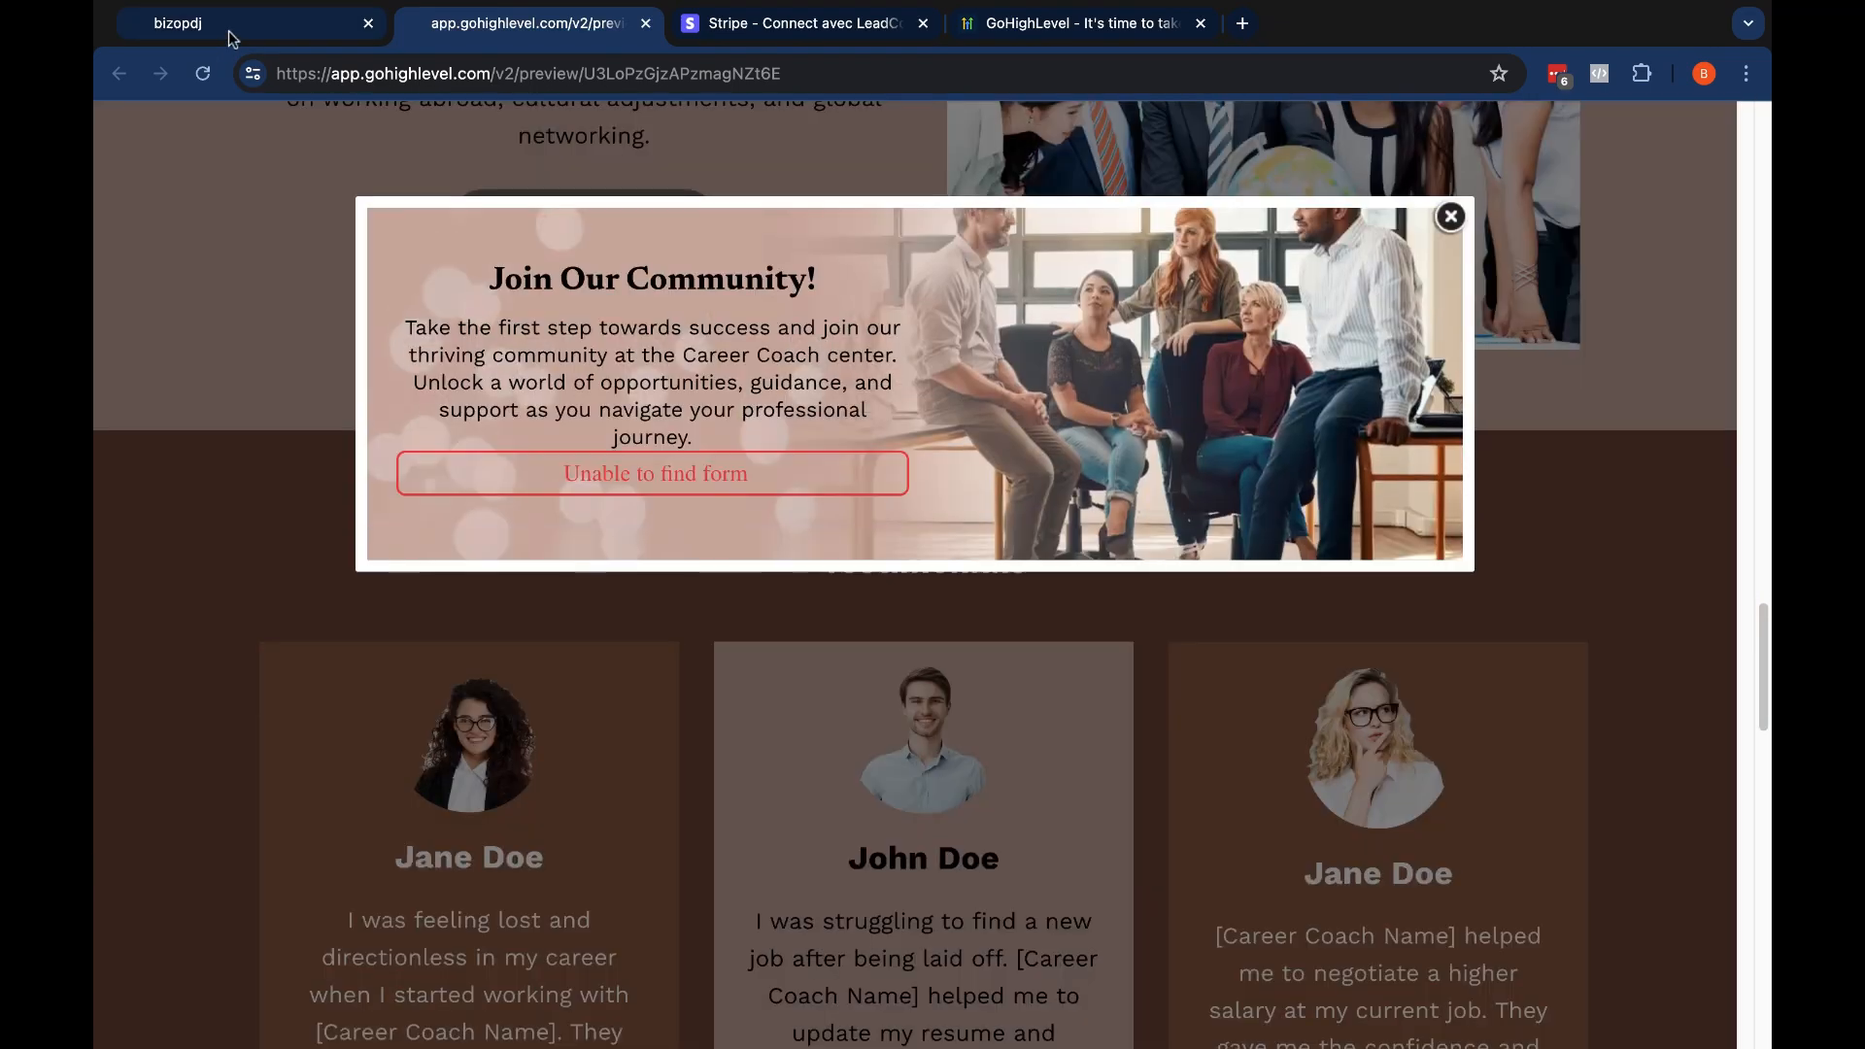
# Return from the preview, open the Home page in the page builder and look through its sections
pyautogui.click(229, 24)
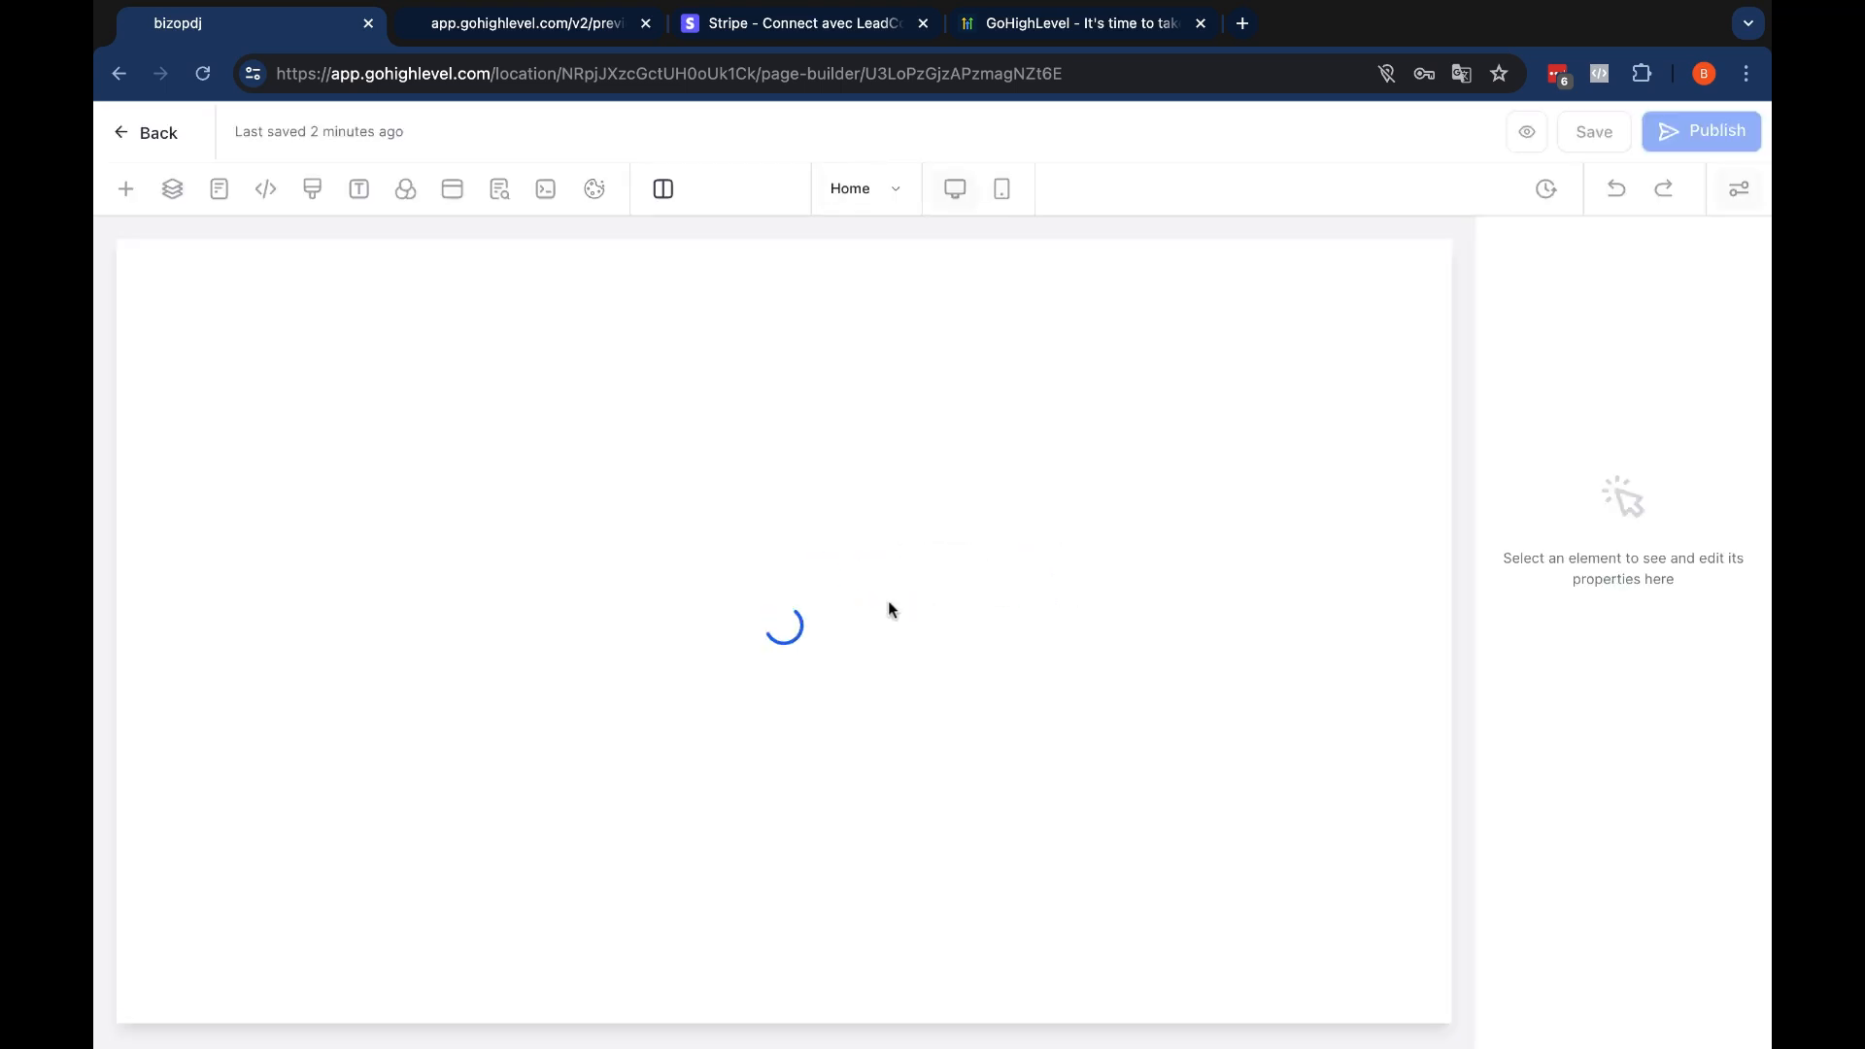
pyautogui.scroll(-15, 1051, 669)
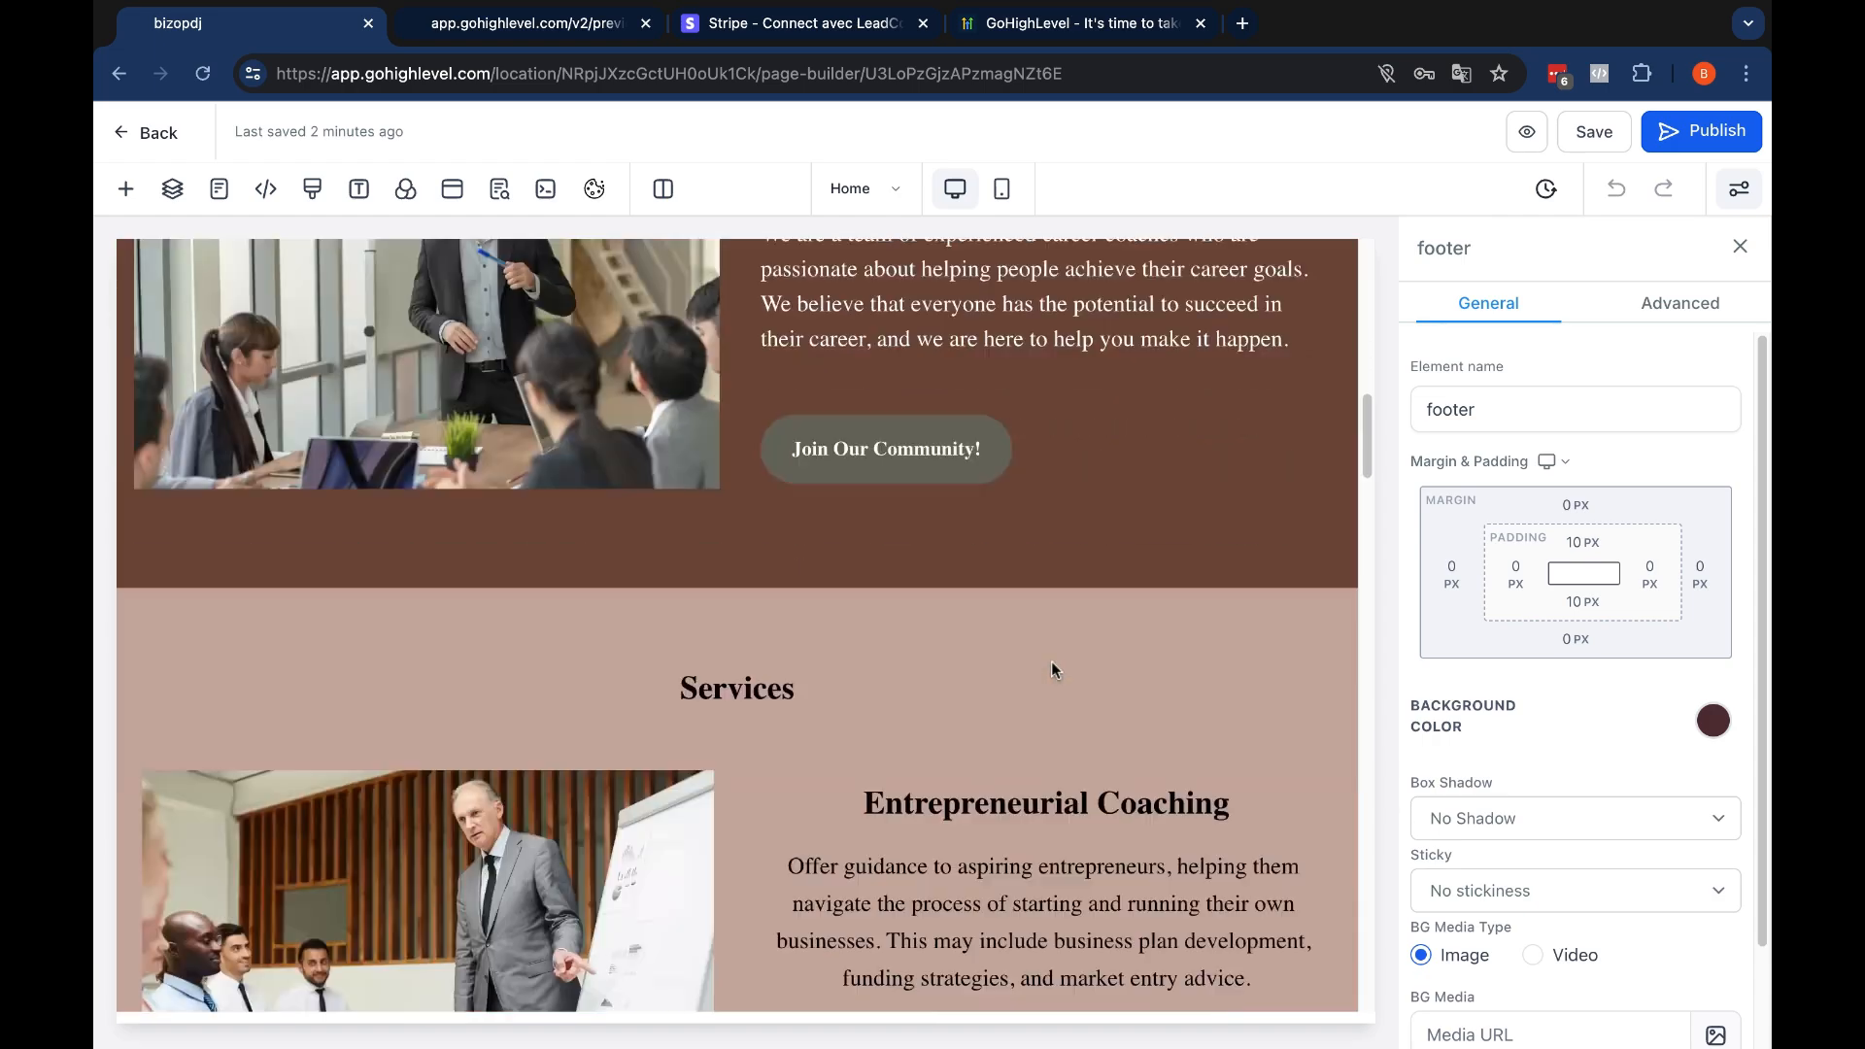
pyautogui.scroll(-12, 1051, 669)
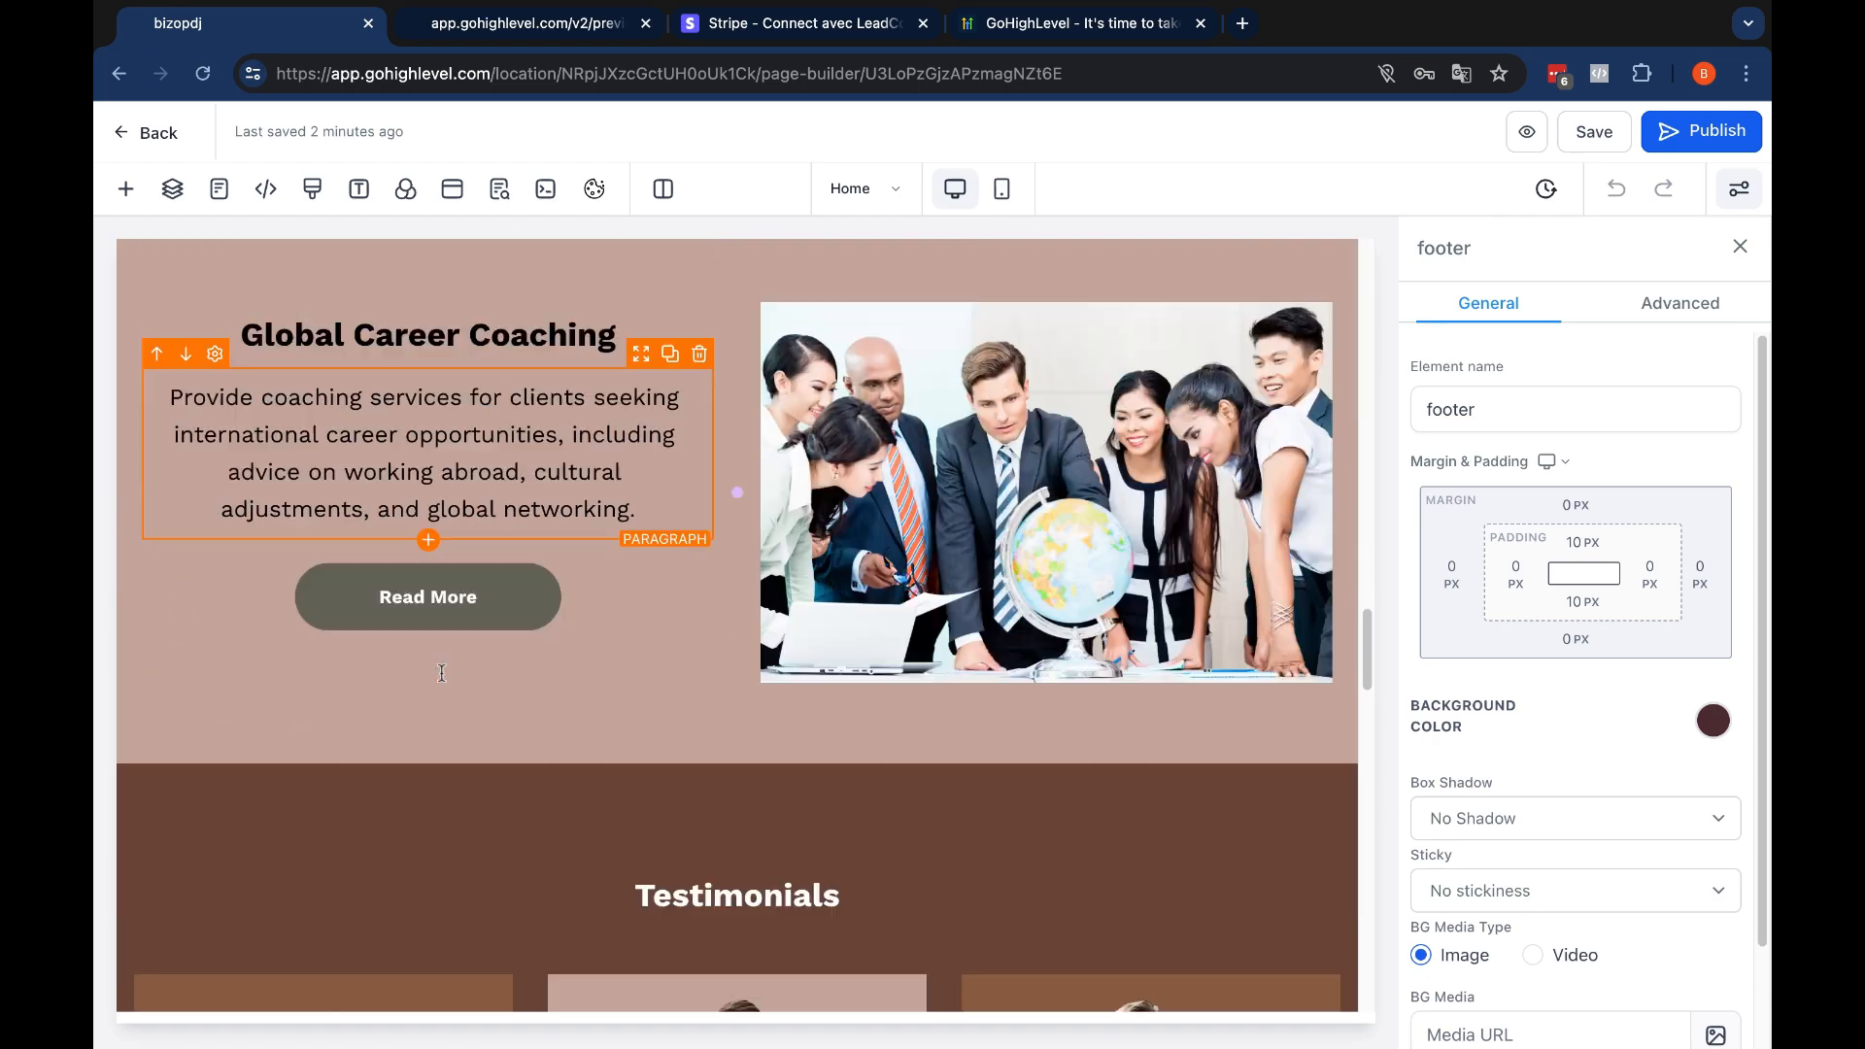
pyautogui.scroll(-5, 754, 674)
pyautogui.scroll(20, 616, 679)
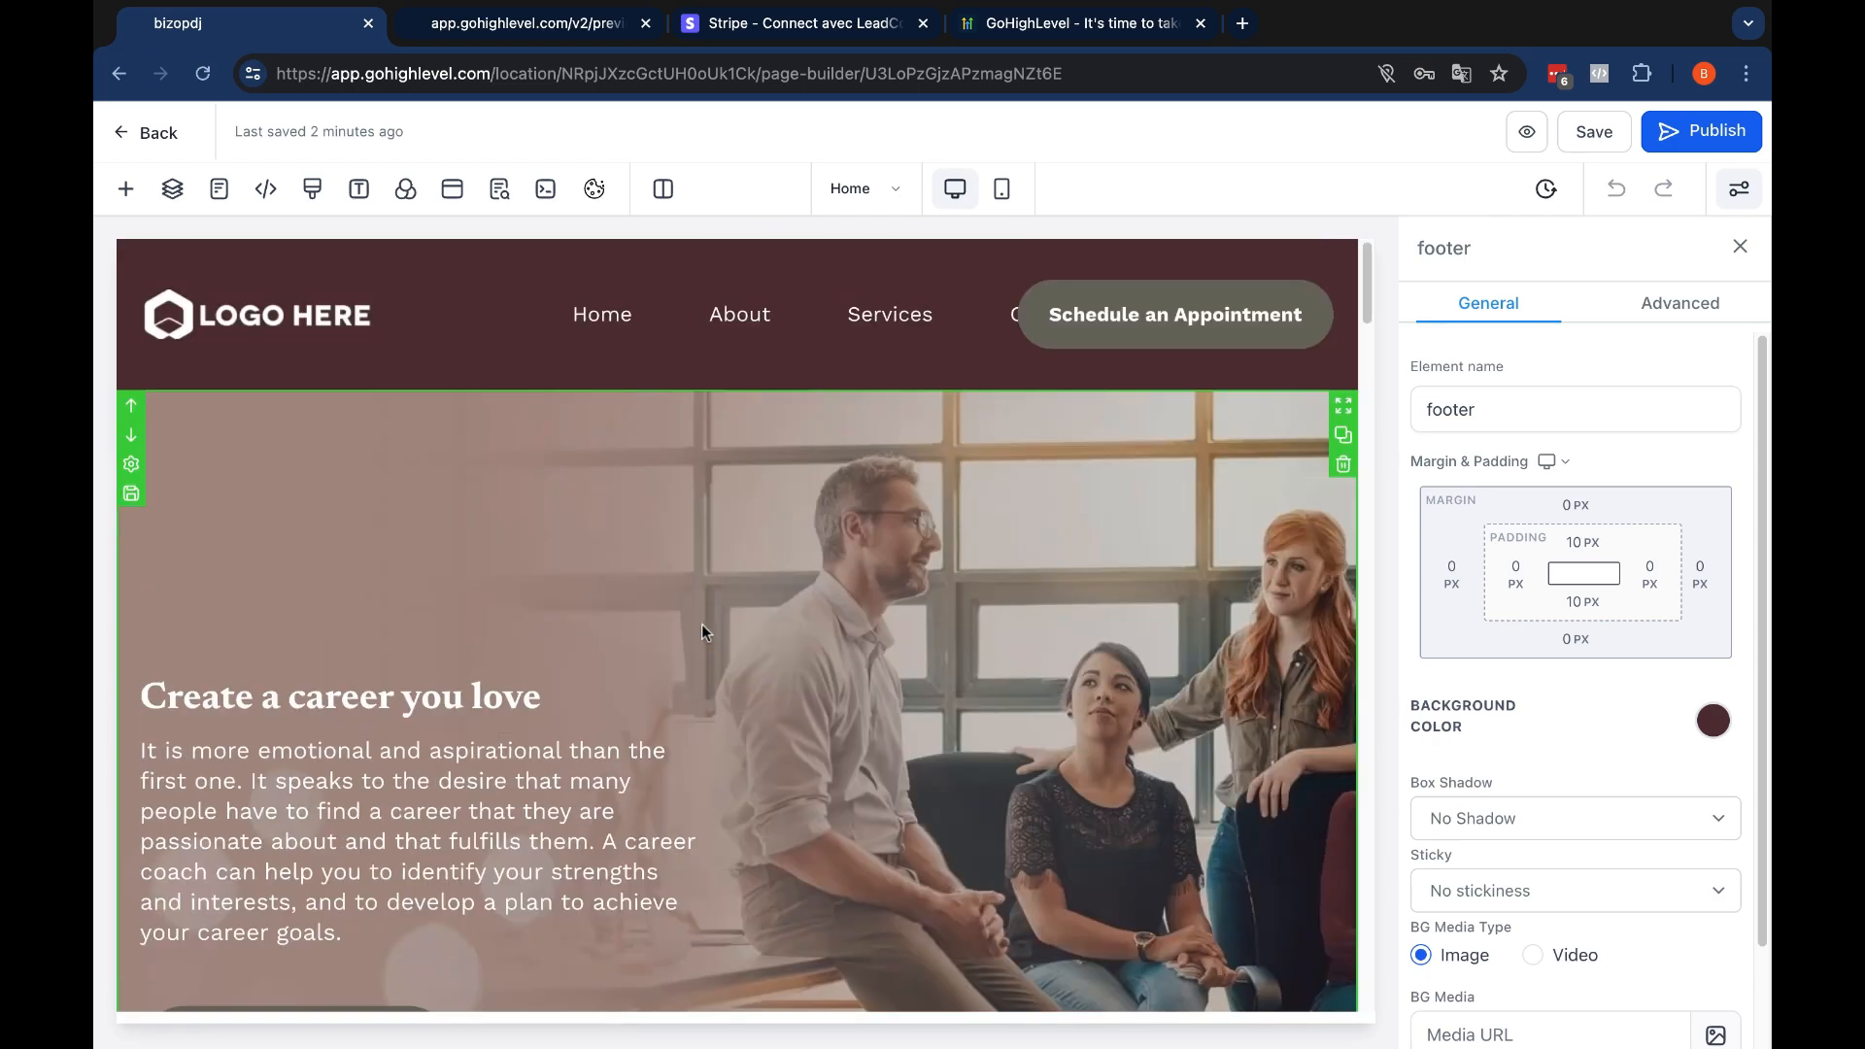
# Select the hero paragraph and the "Create a career you love" headline, and view the headline's AI writing options
pyautogui.tripleClick(416, 782)
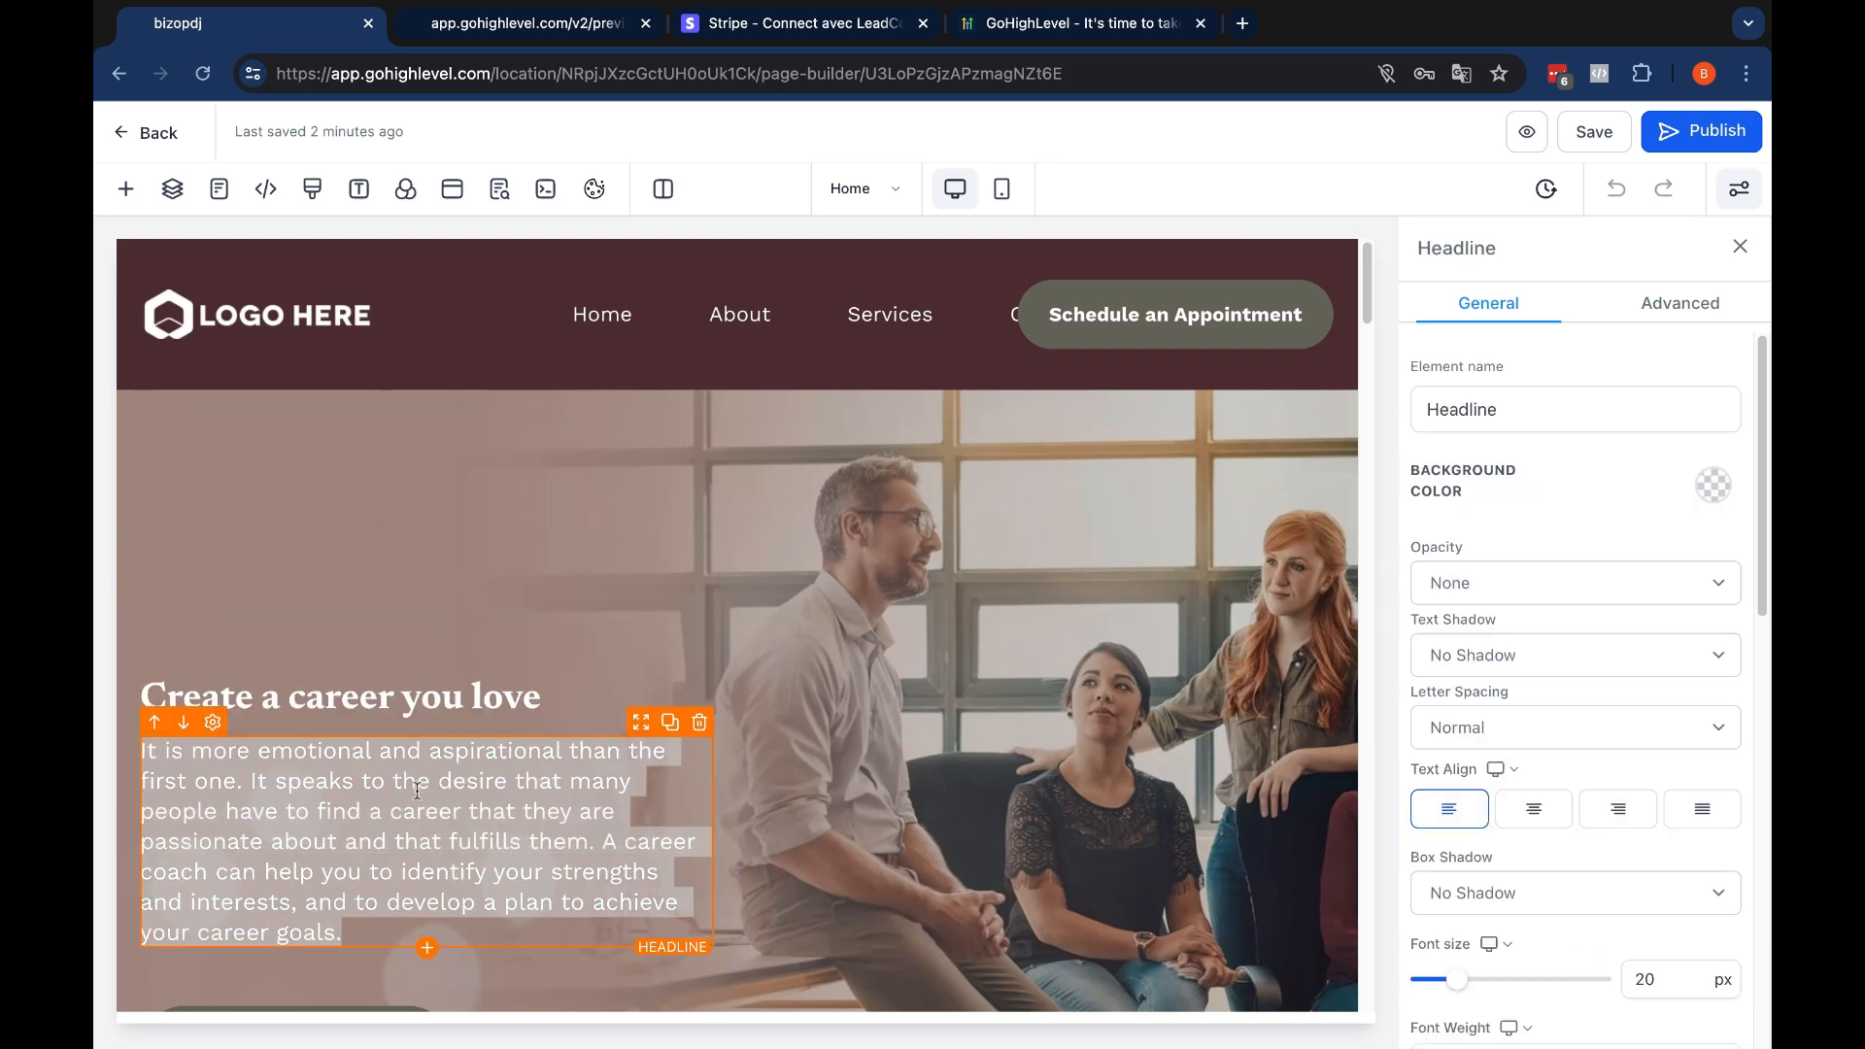
pyautogui.tripleClick(389, 696)
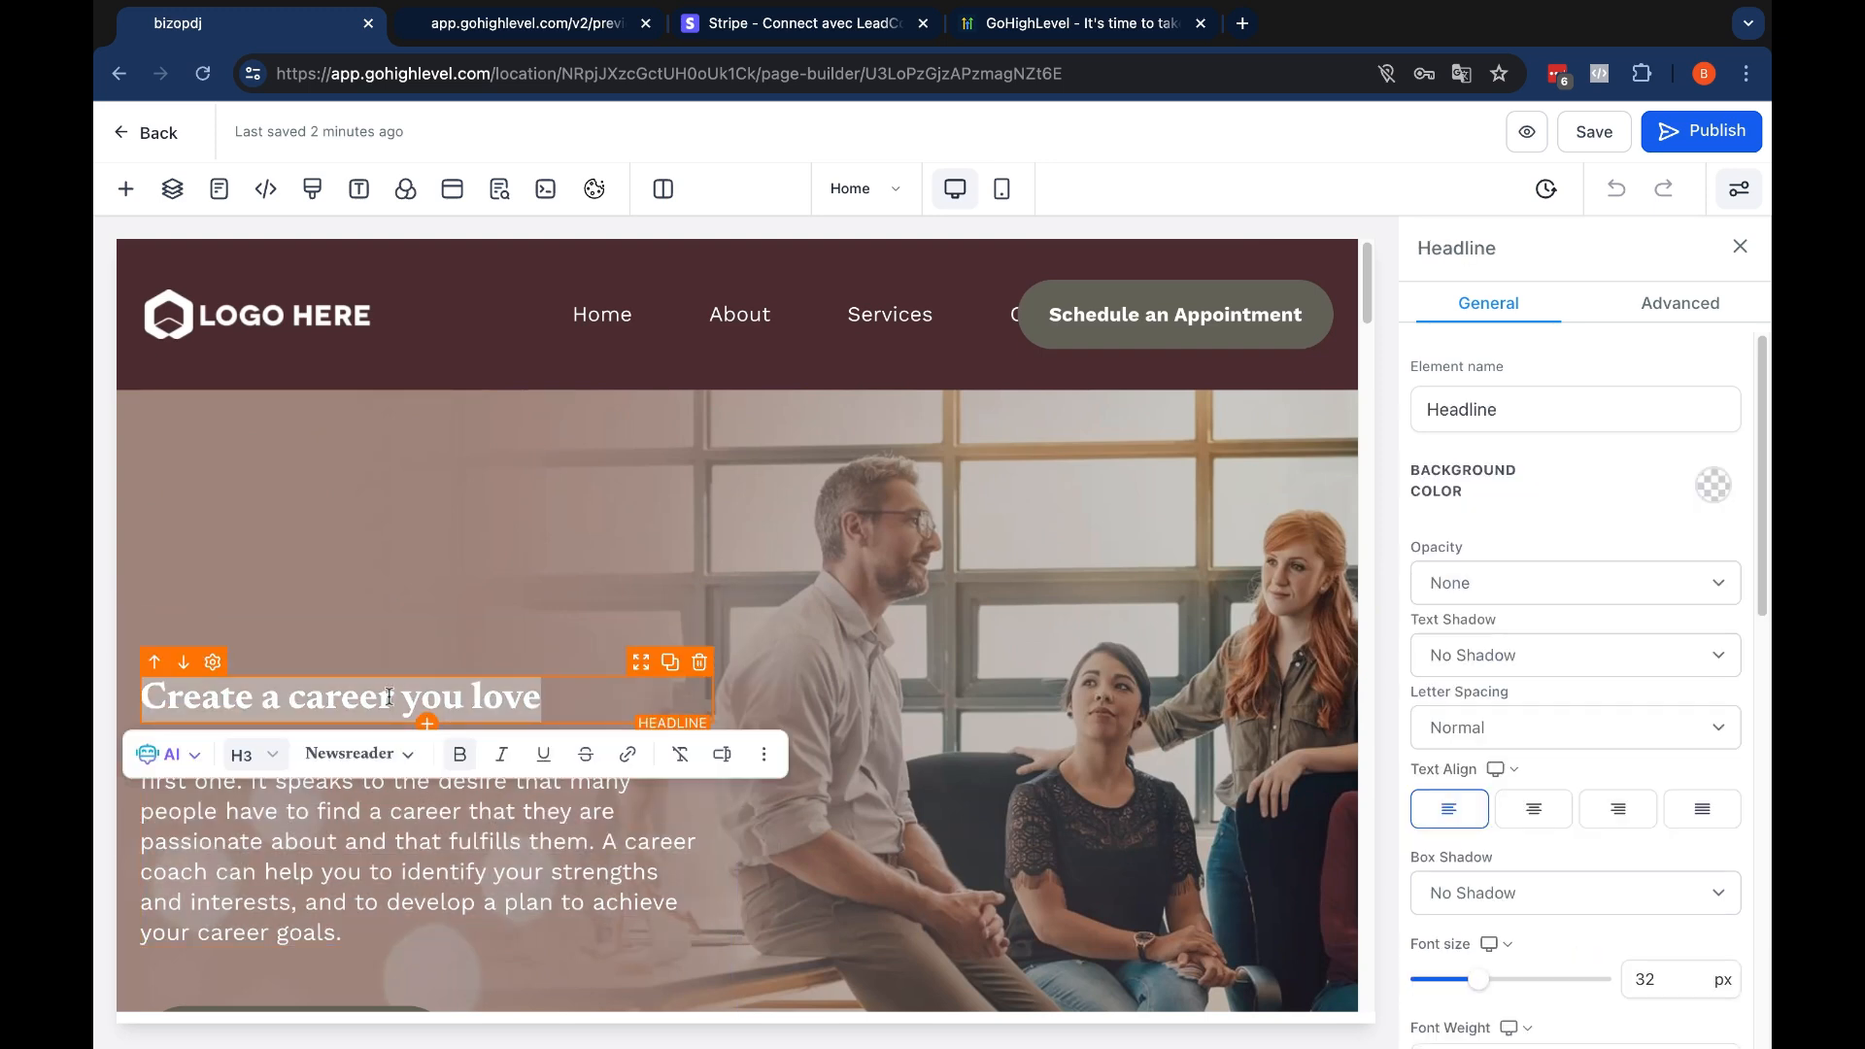
pyautogui.click(195, 763)
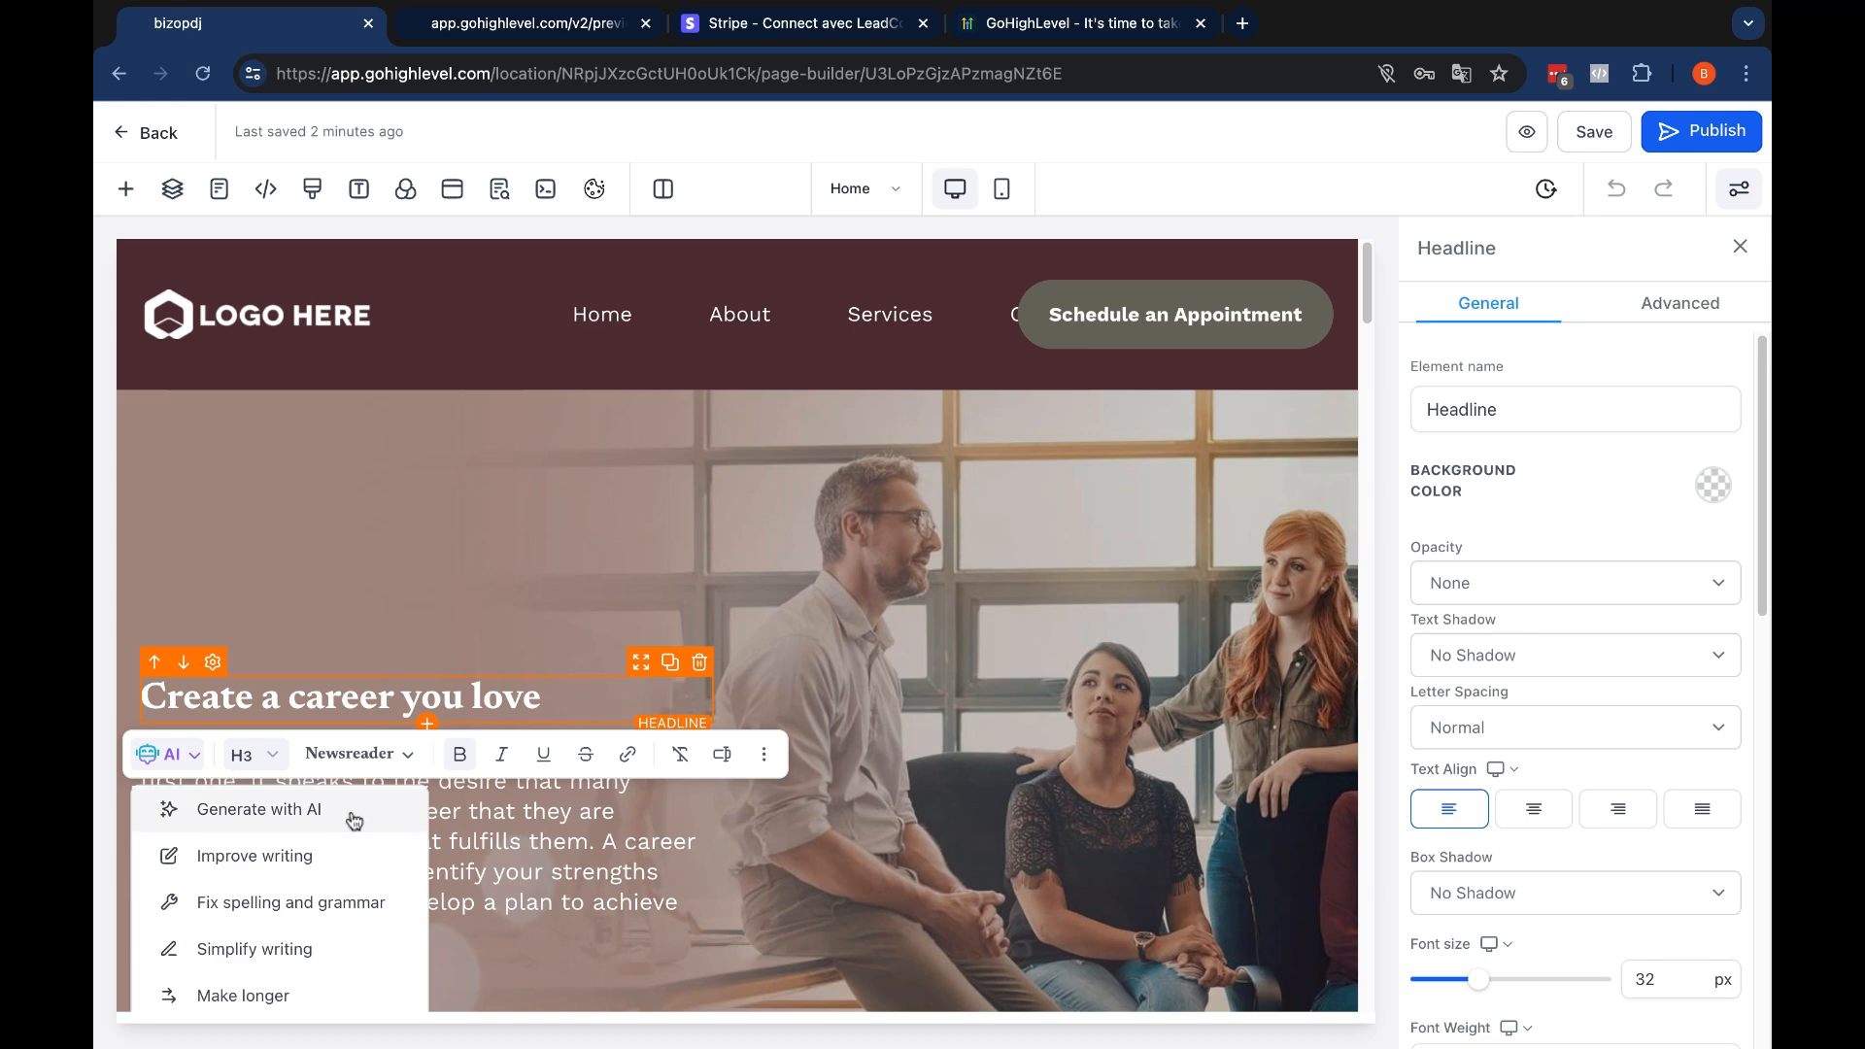
pyautogui.scroll(-1, 641, 855)
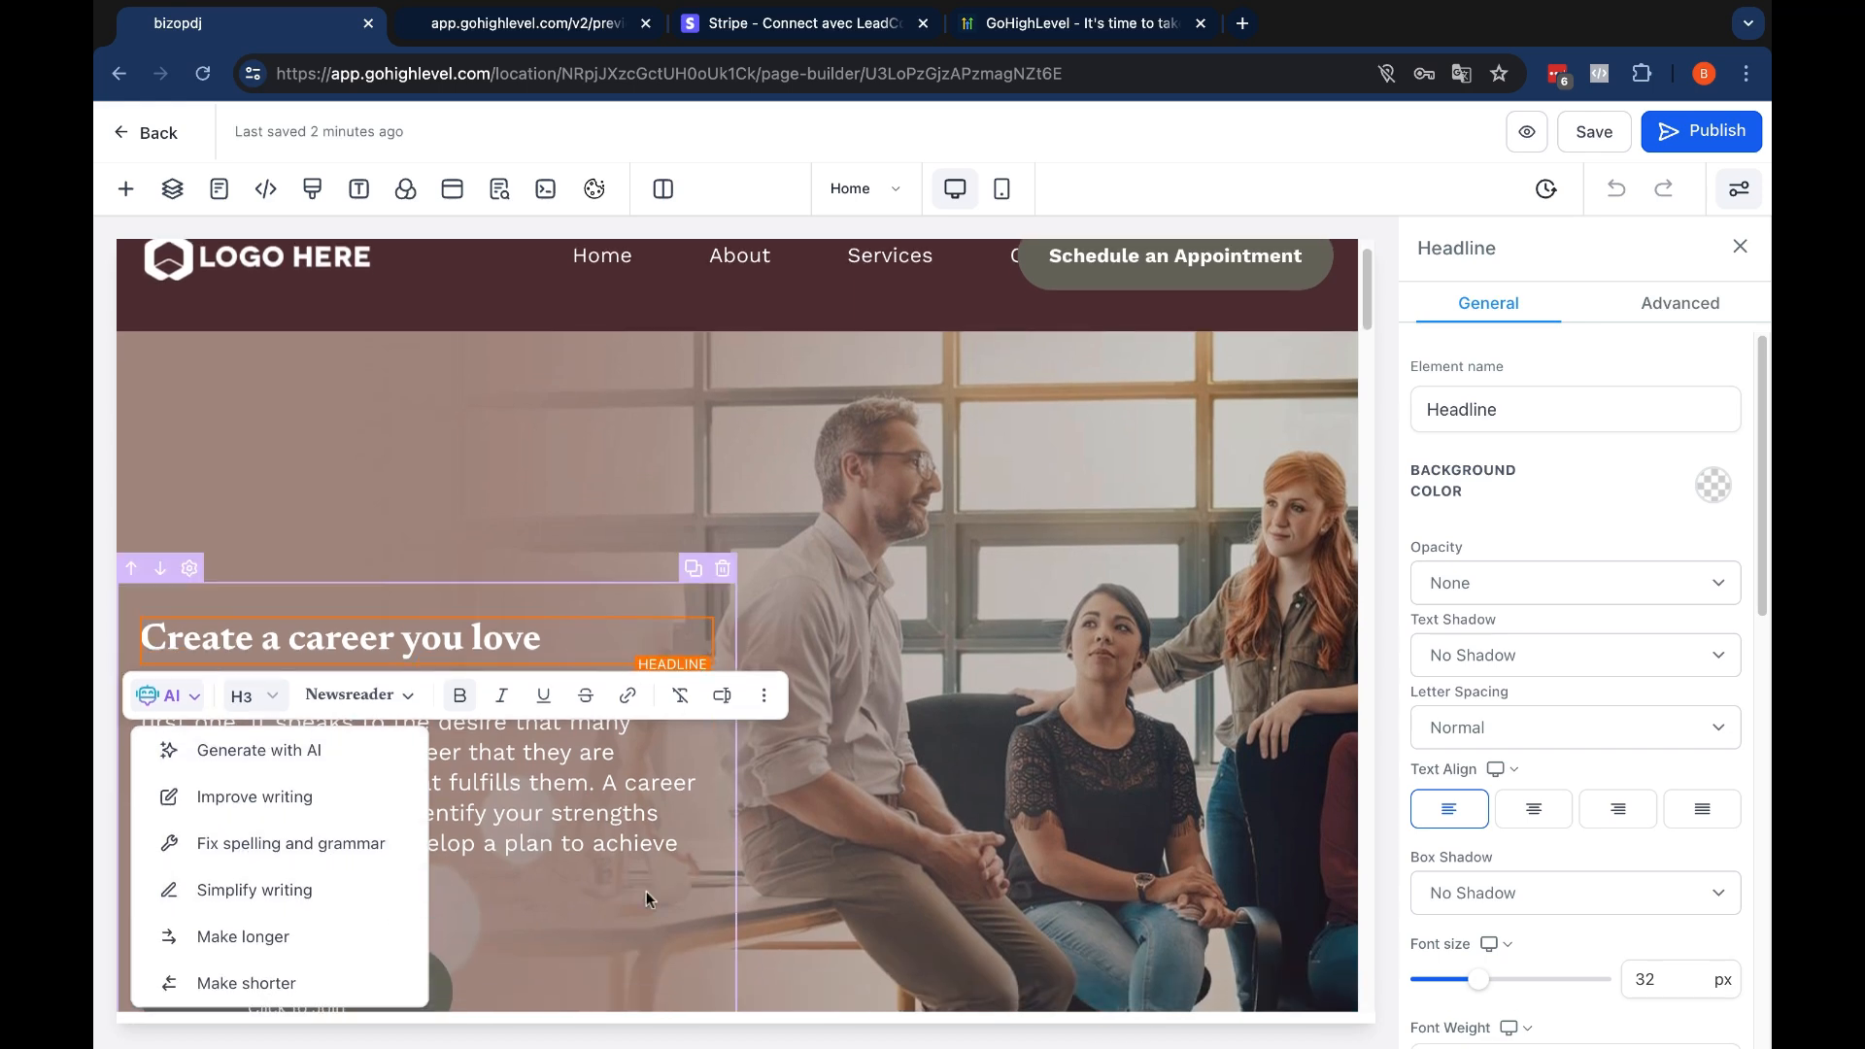
pyautogui.click(641, 853)
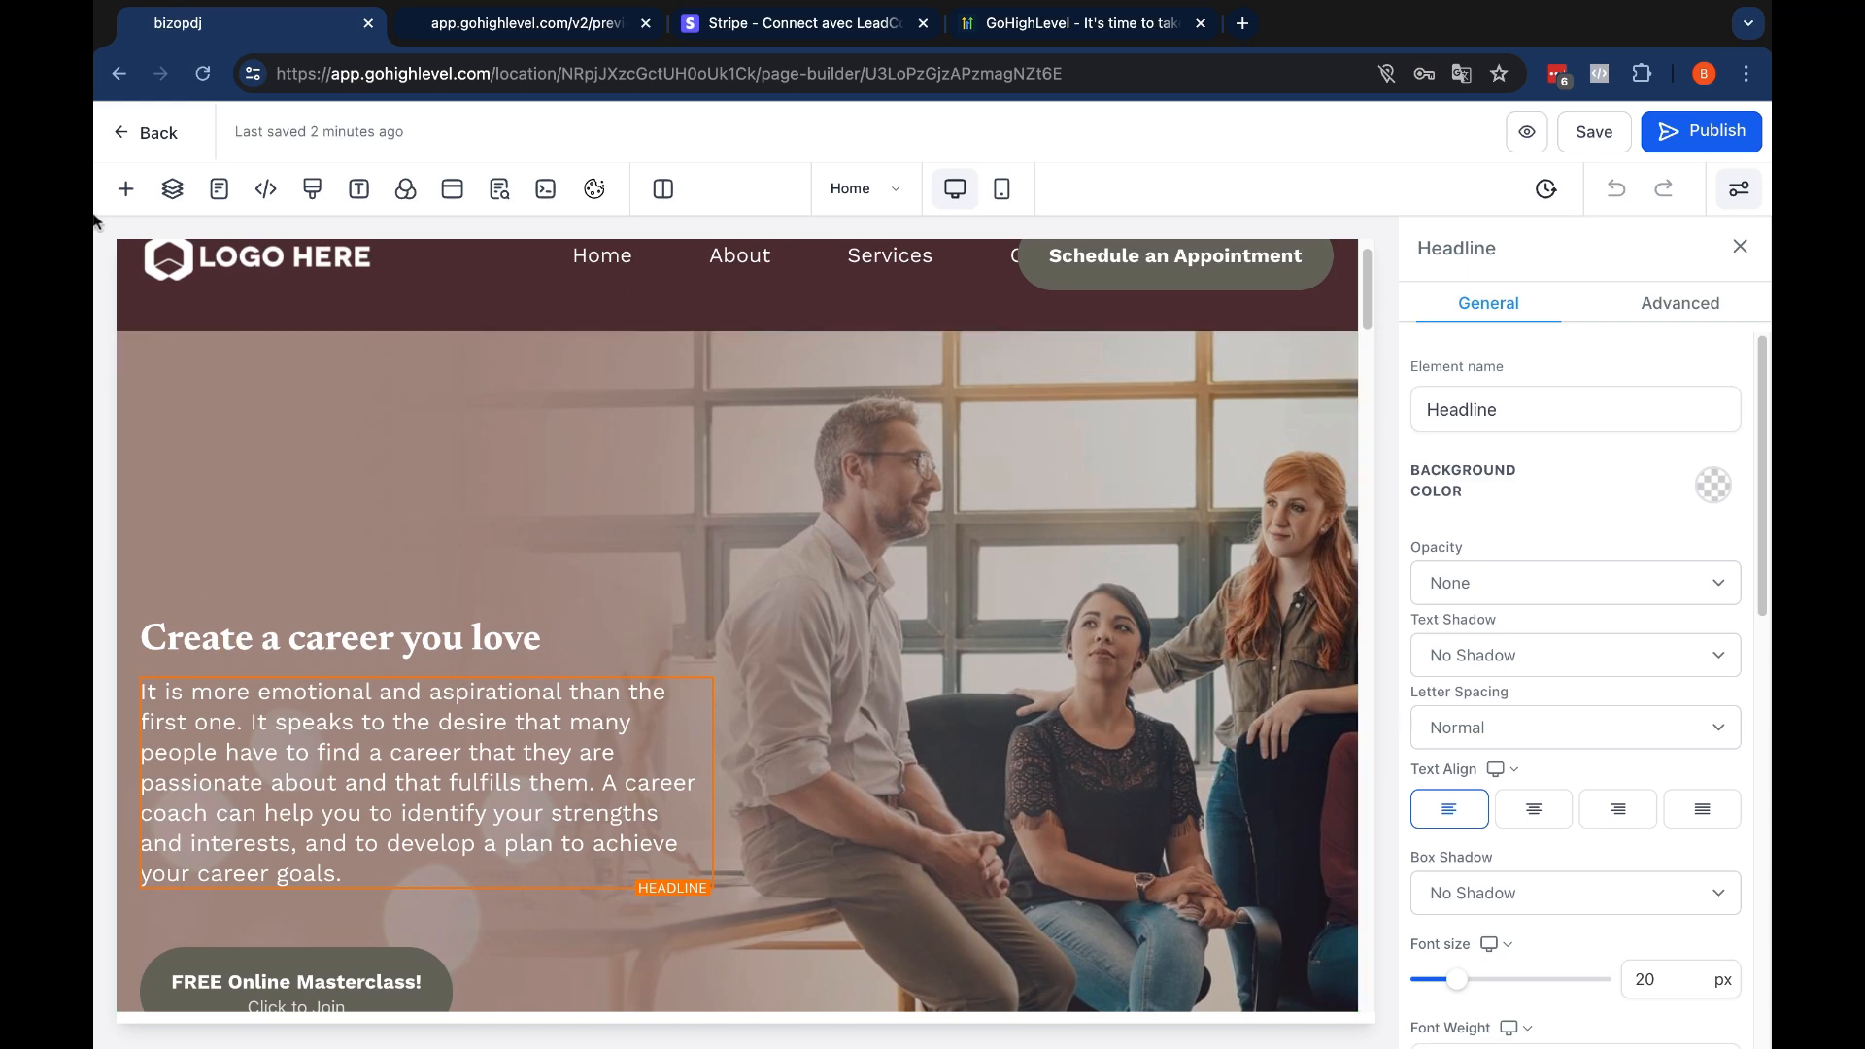
# Return from the page builder to the list of websites and start a new website from templates
pyautogui.click(127, 142)
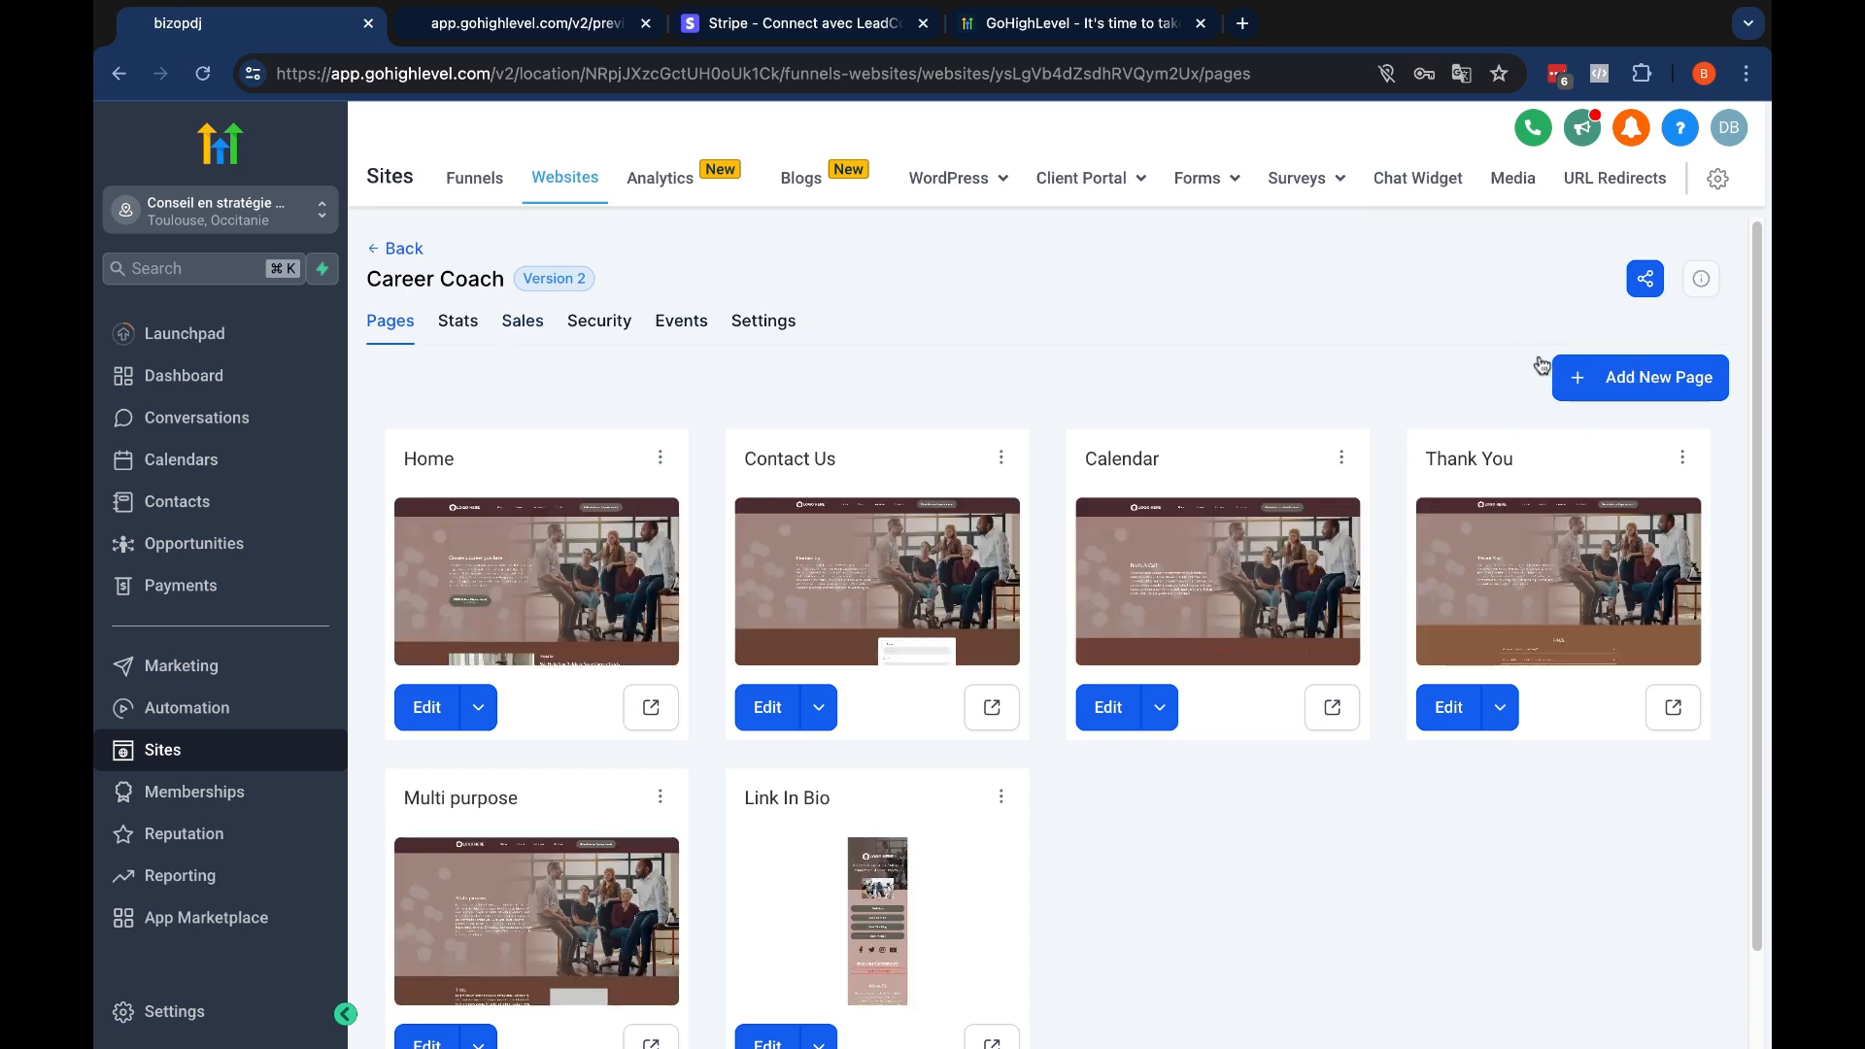
pyautogui.click(403, 248)
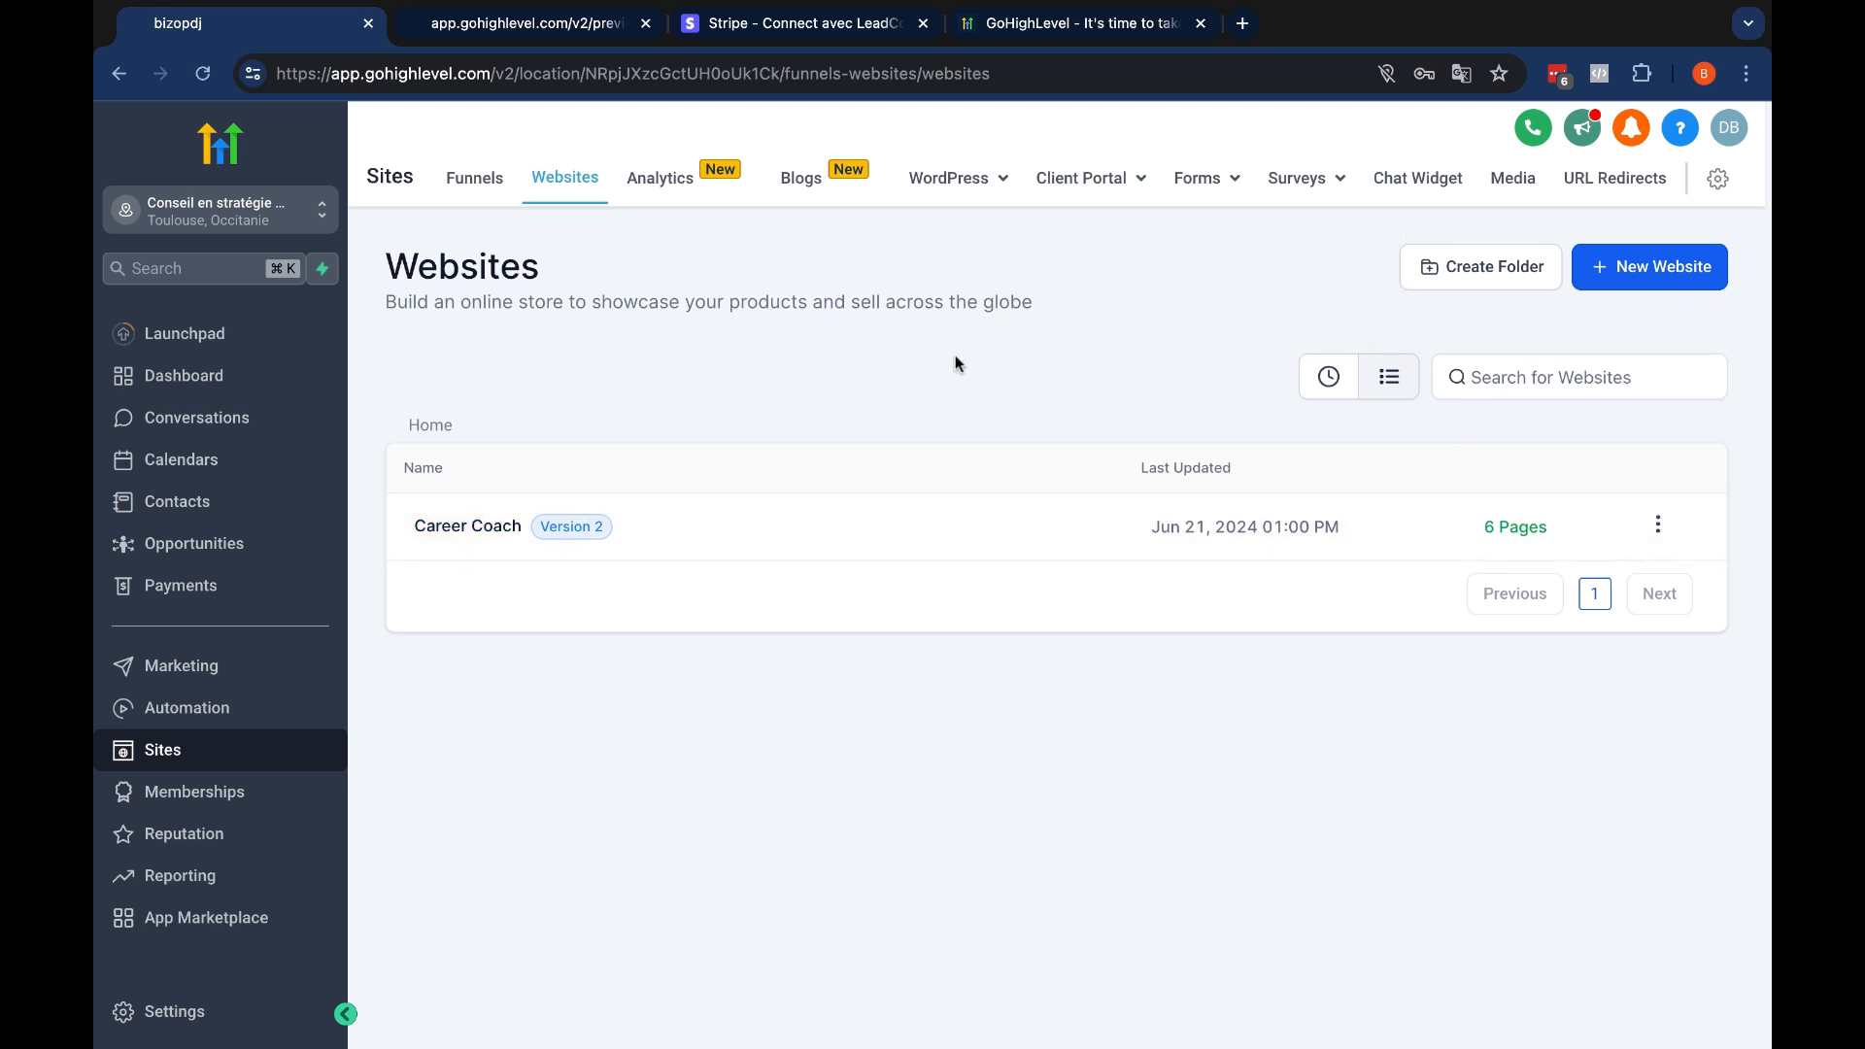
pyautogui.click(1608, 268)
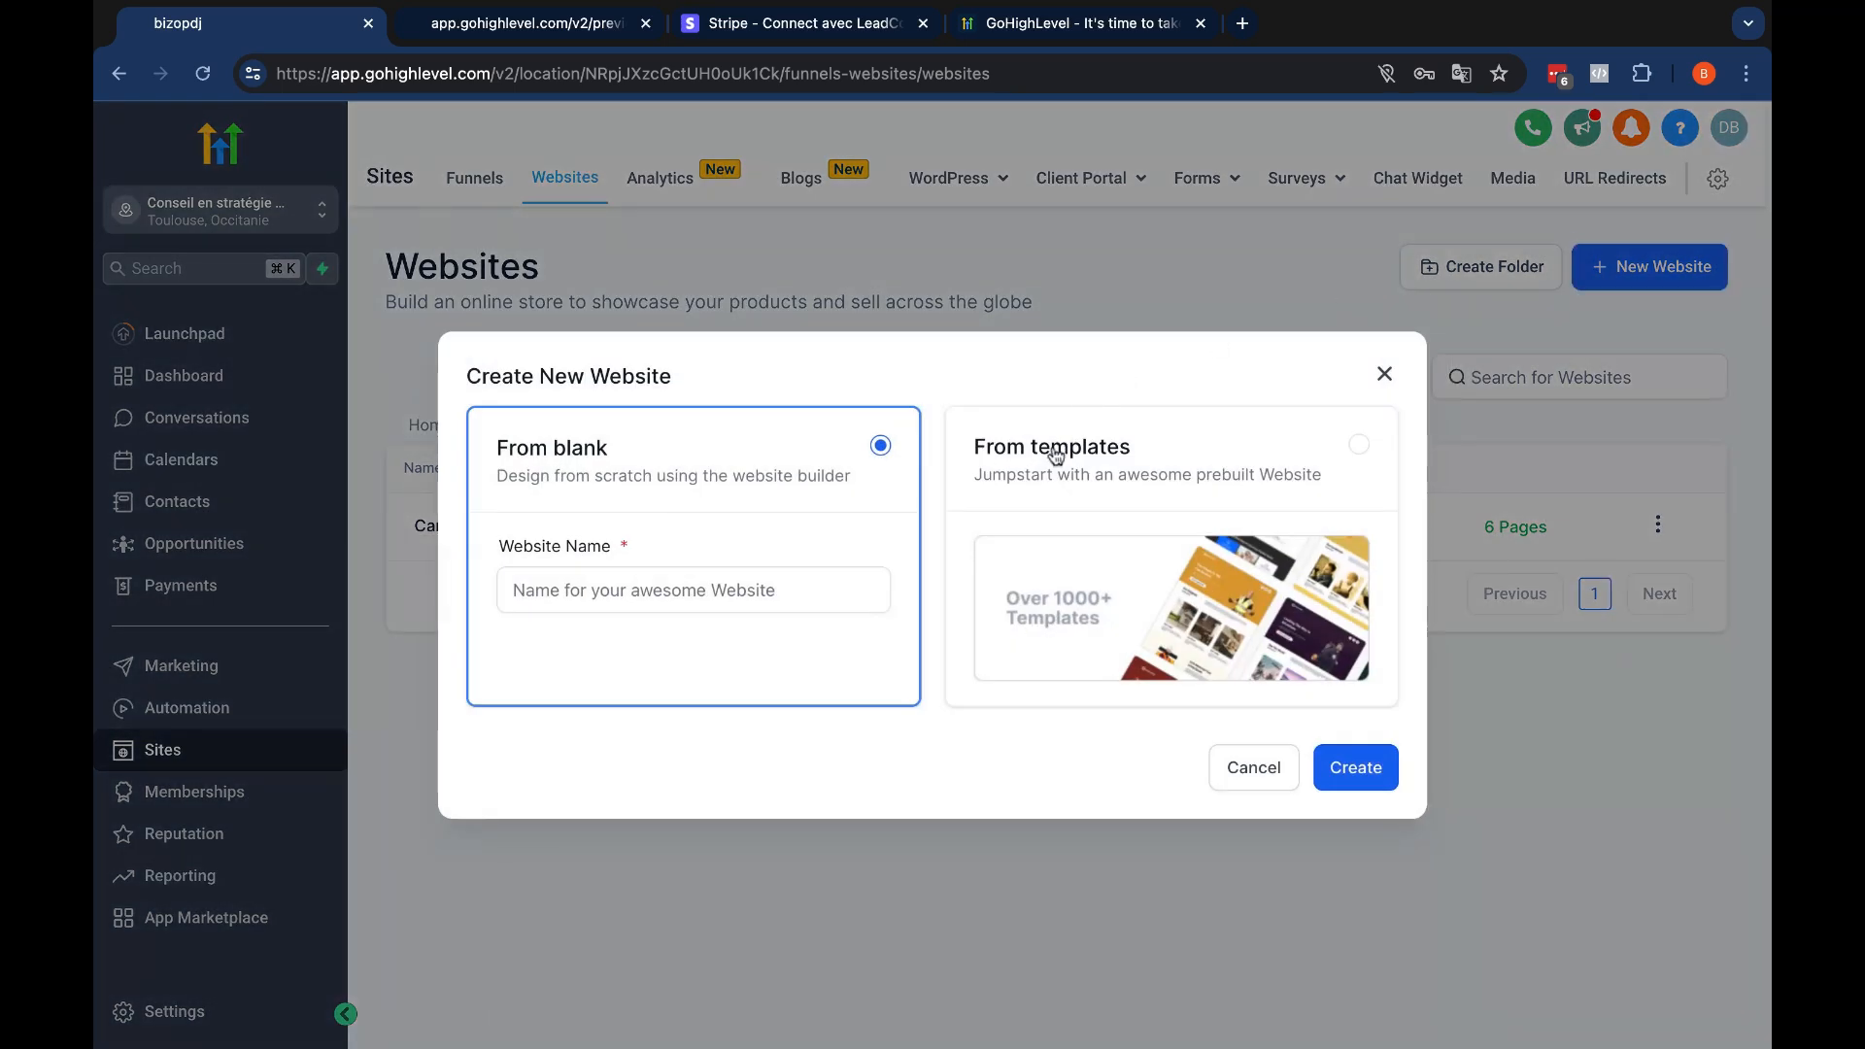
pyautogui.click(1292, 457)
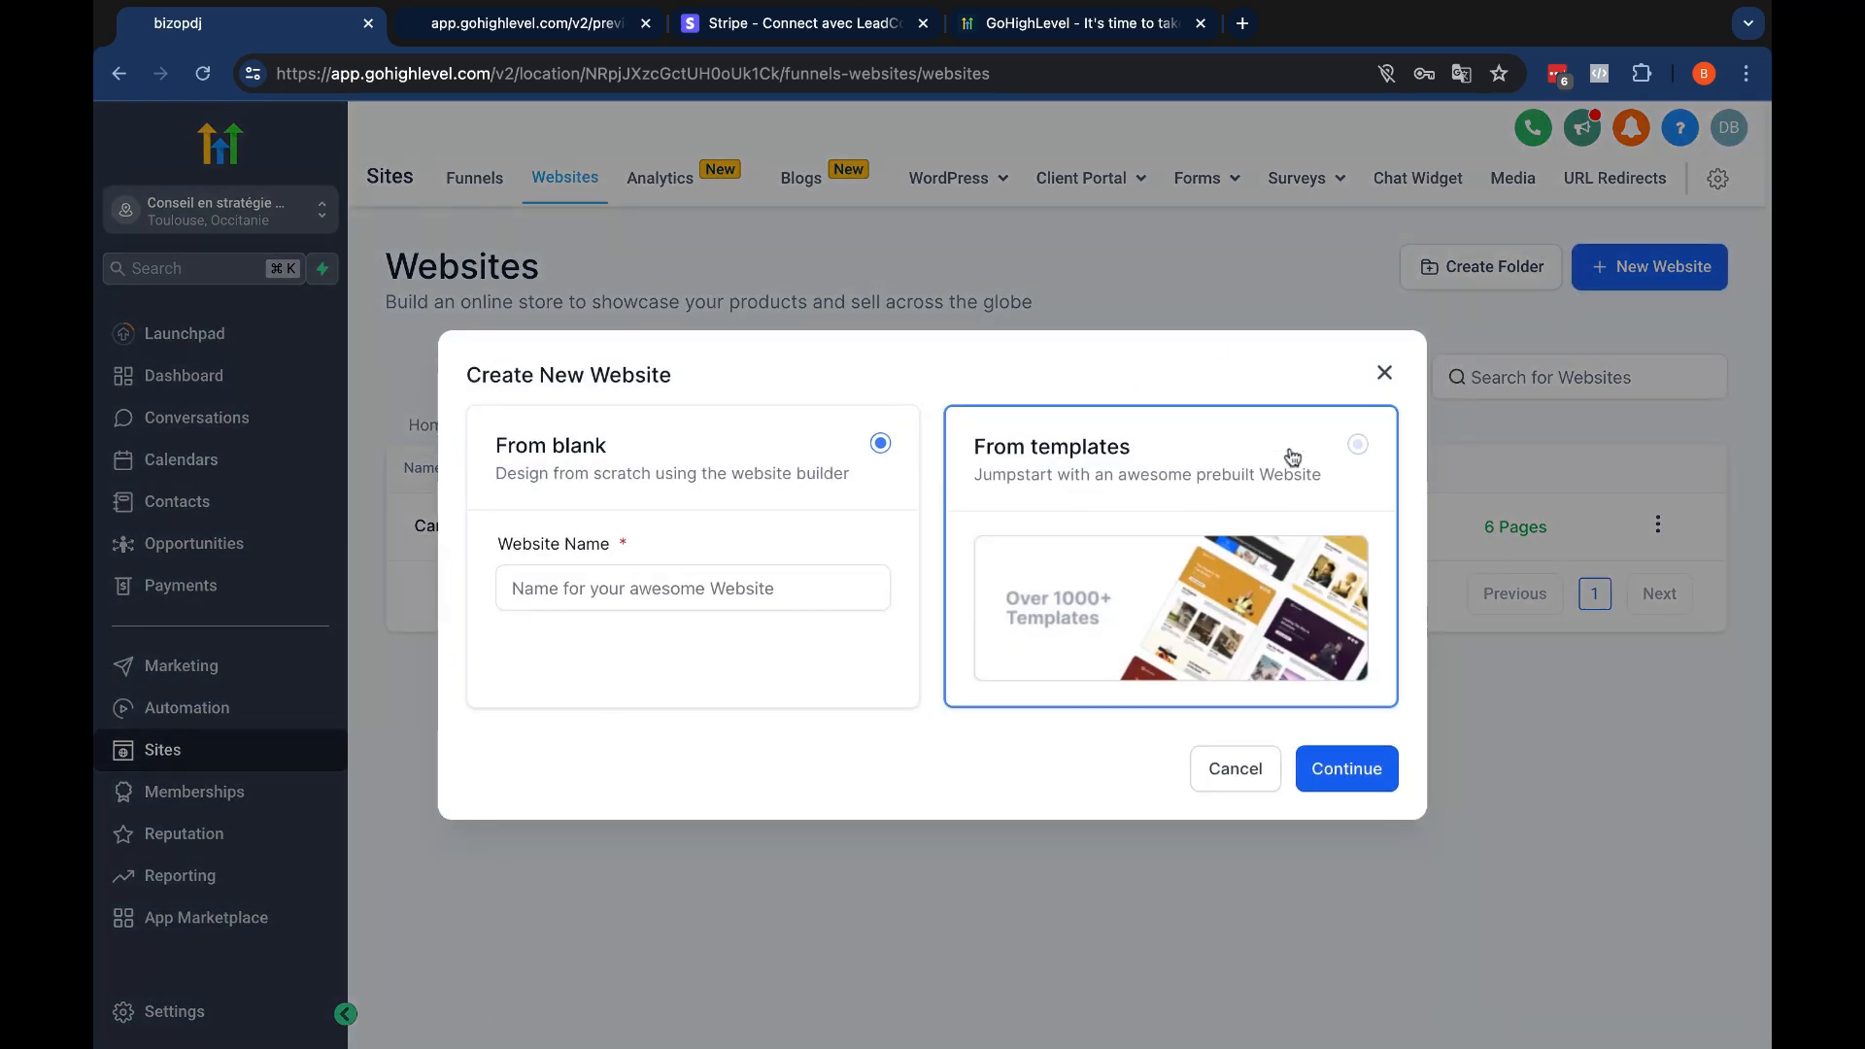
pyautogui.click(1369, 785)
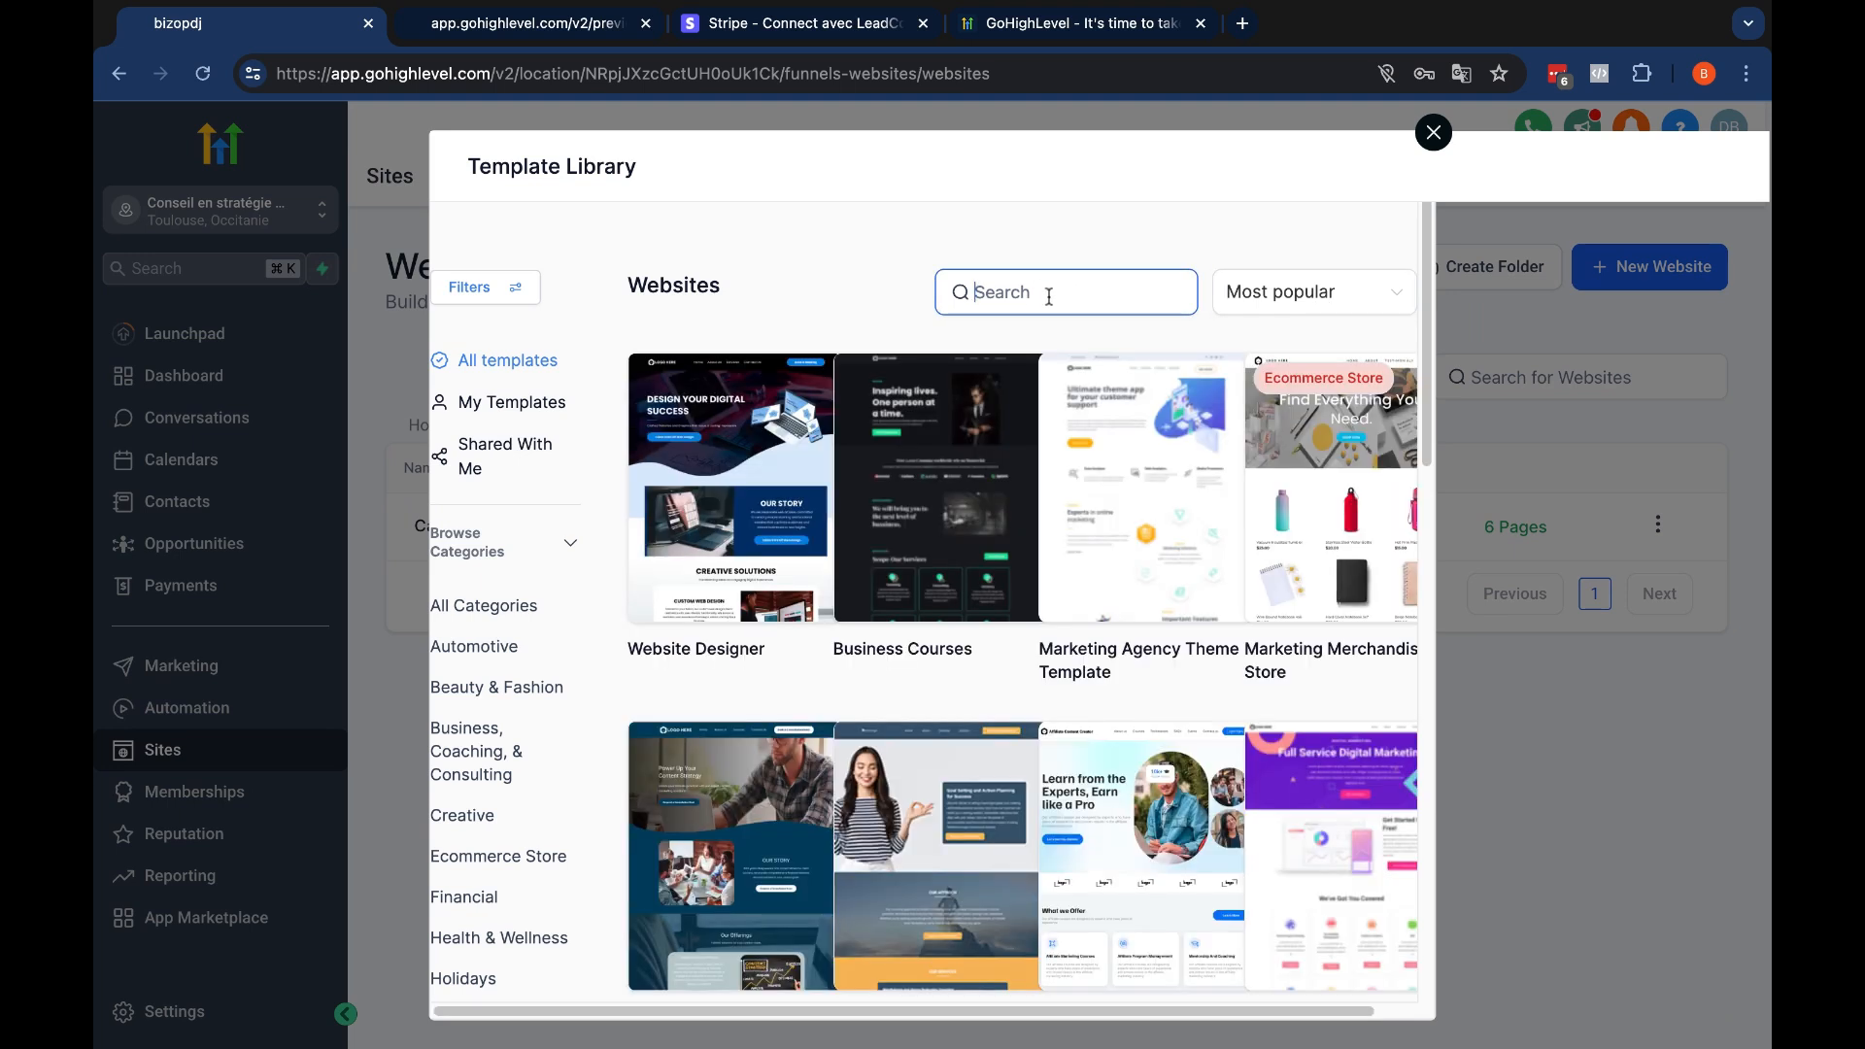
# Search the website template library for "plumber"
pyautogui.write('plomber')
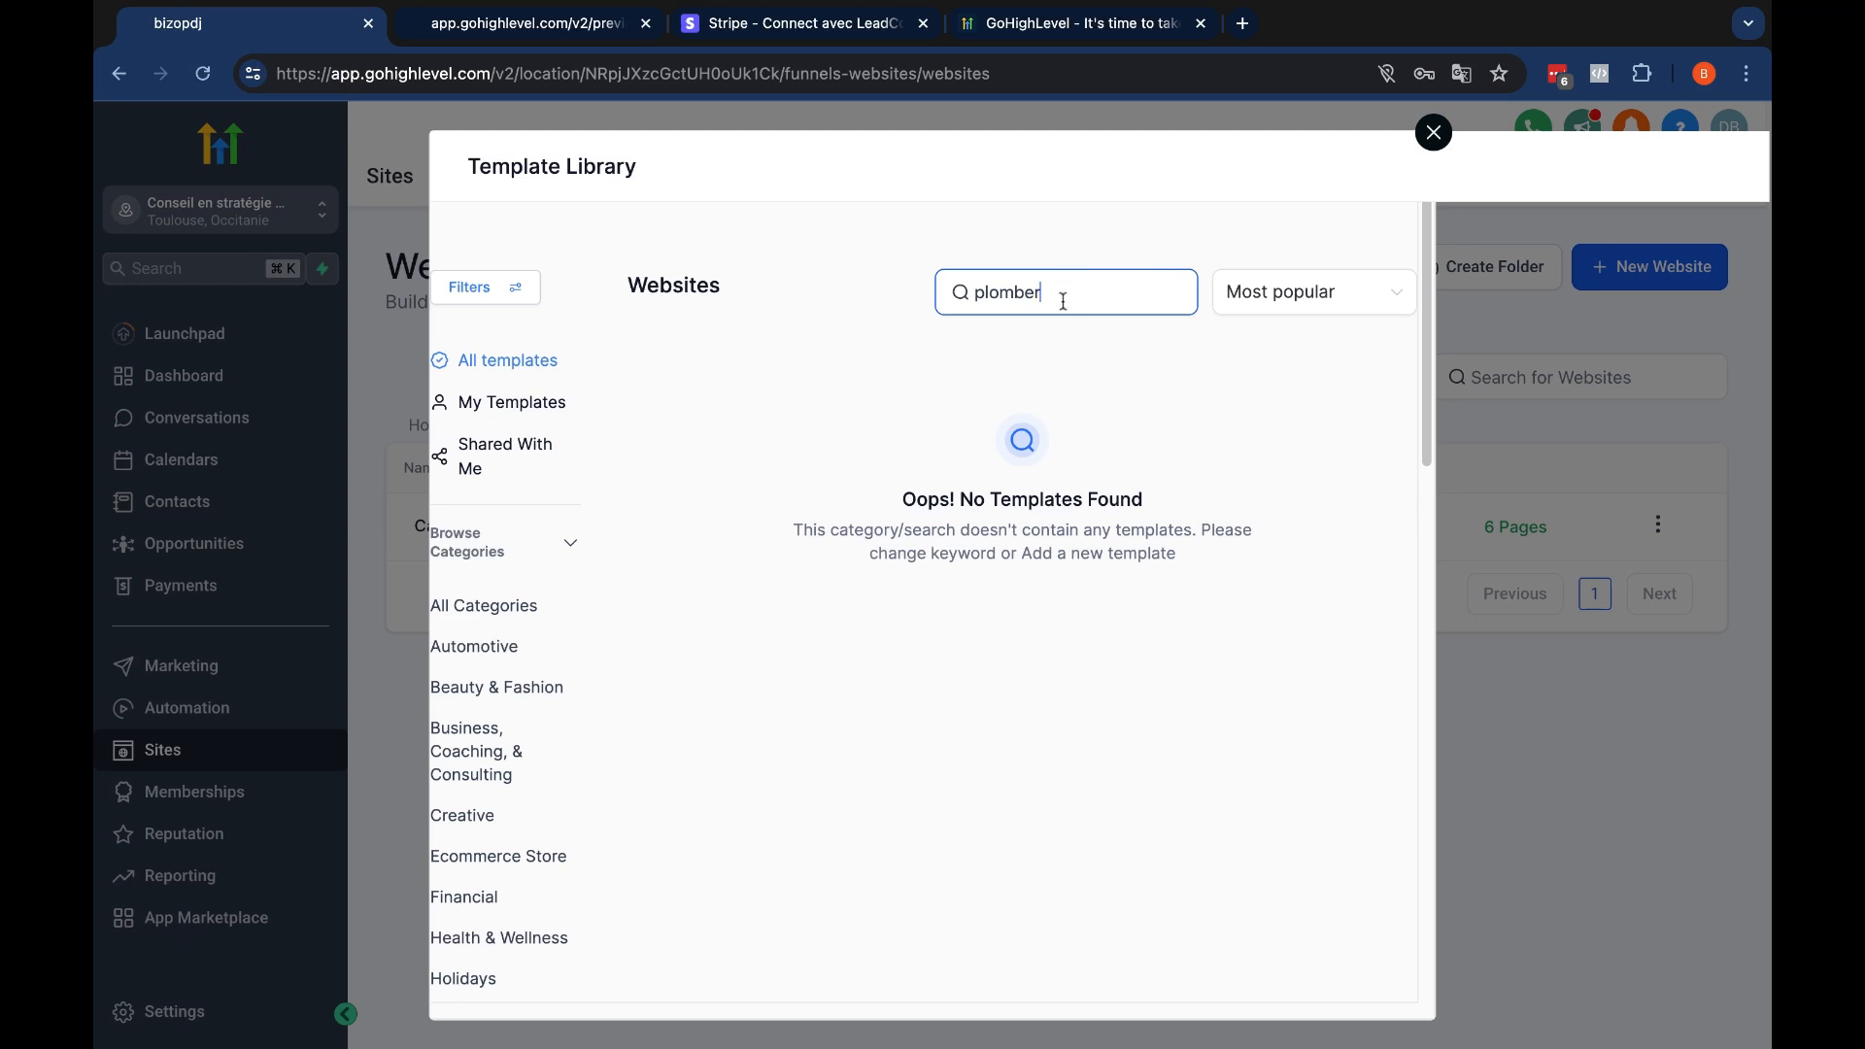
pyautogui.press('BackSpace')
pyautogui.press('BackSpace')
pyautogui.press('BackSpace')
pyautogui.press('BackSpace')
pyautogui.press('BackSpace')
pyautogui.press('BackSpace')
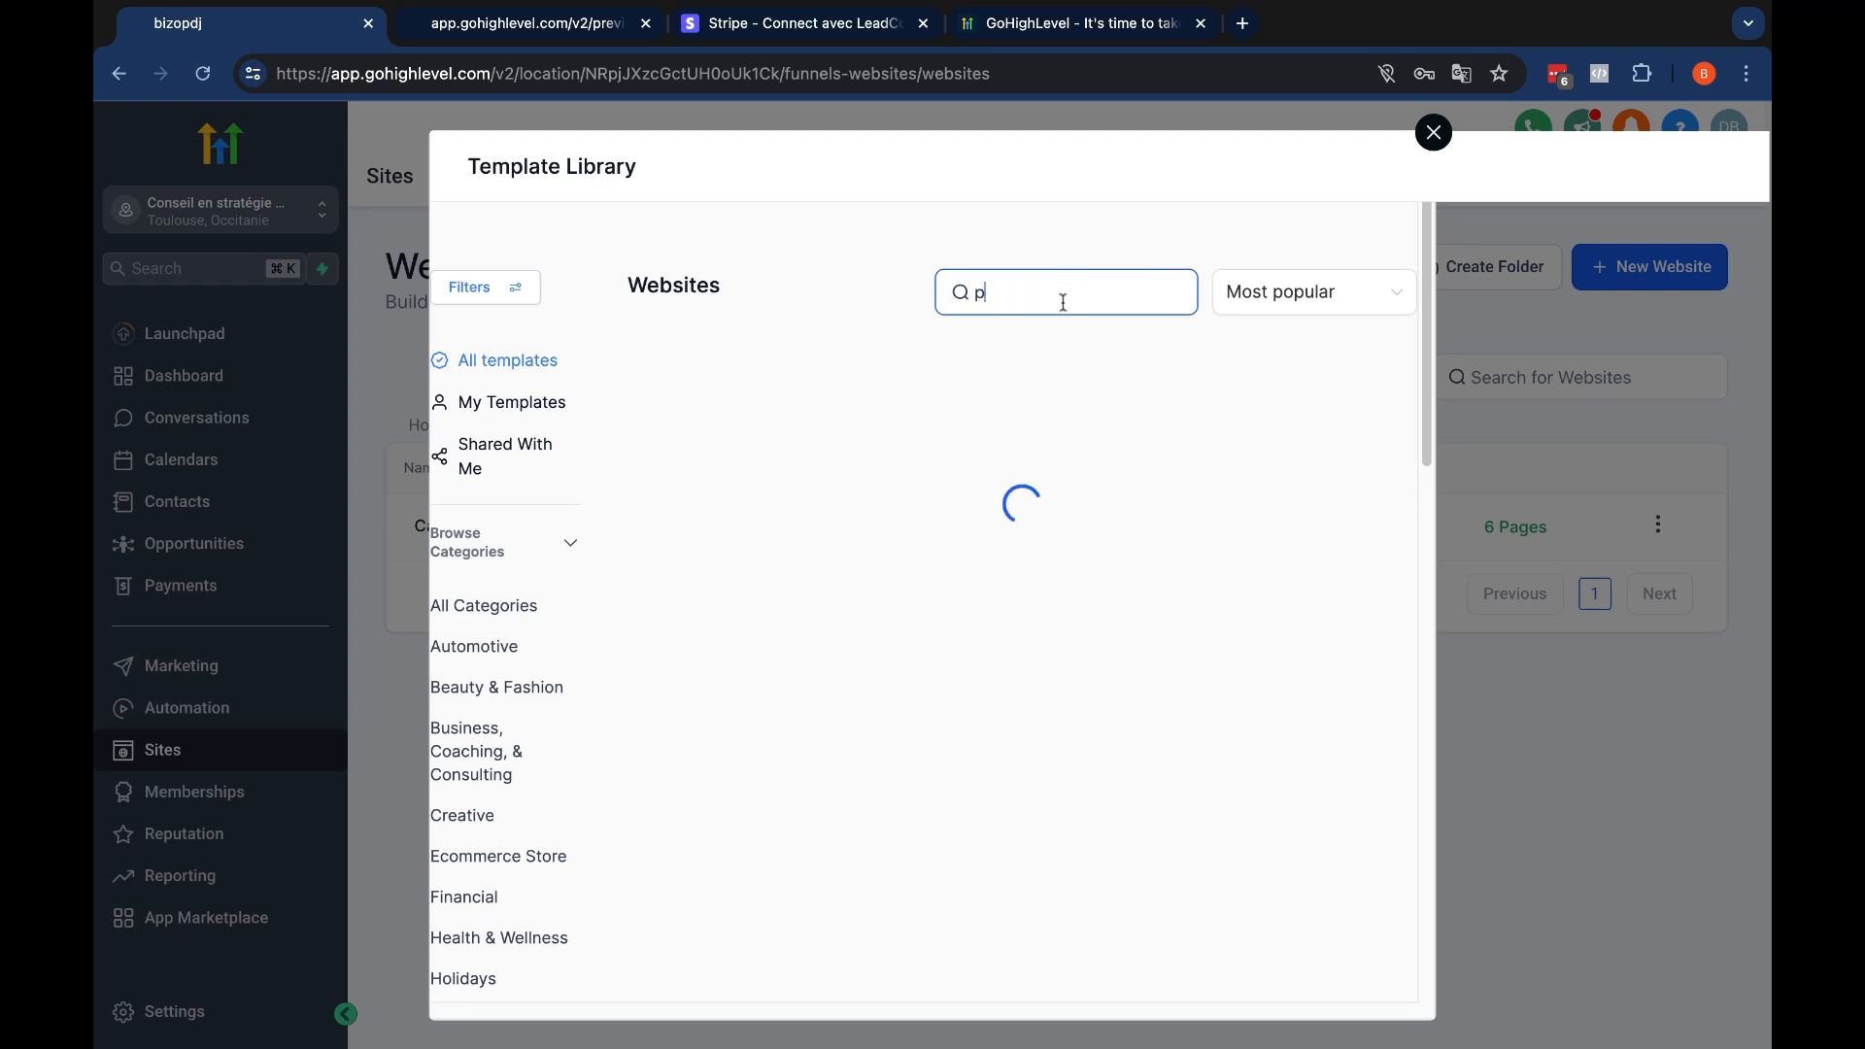
pyautogui.write('lumber')
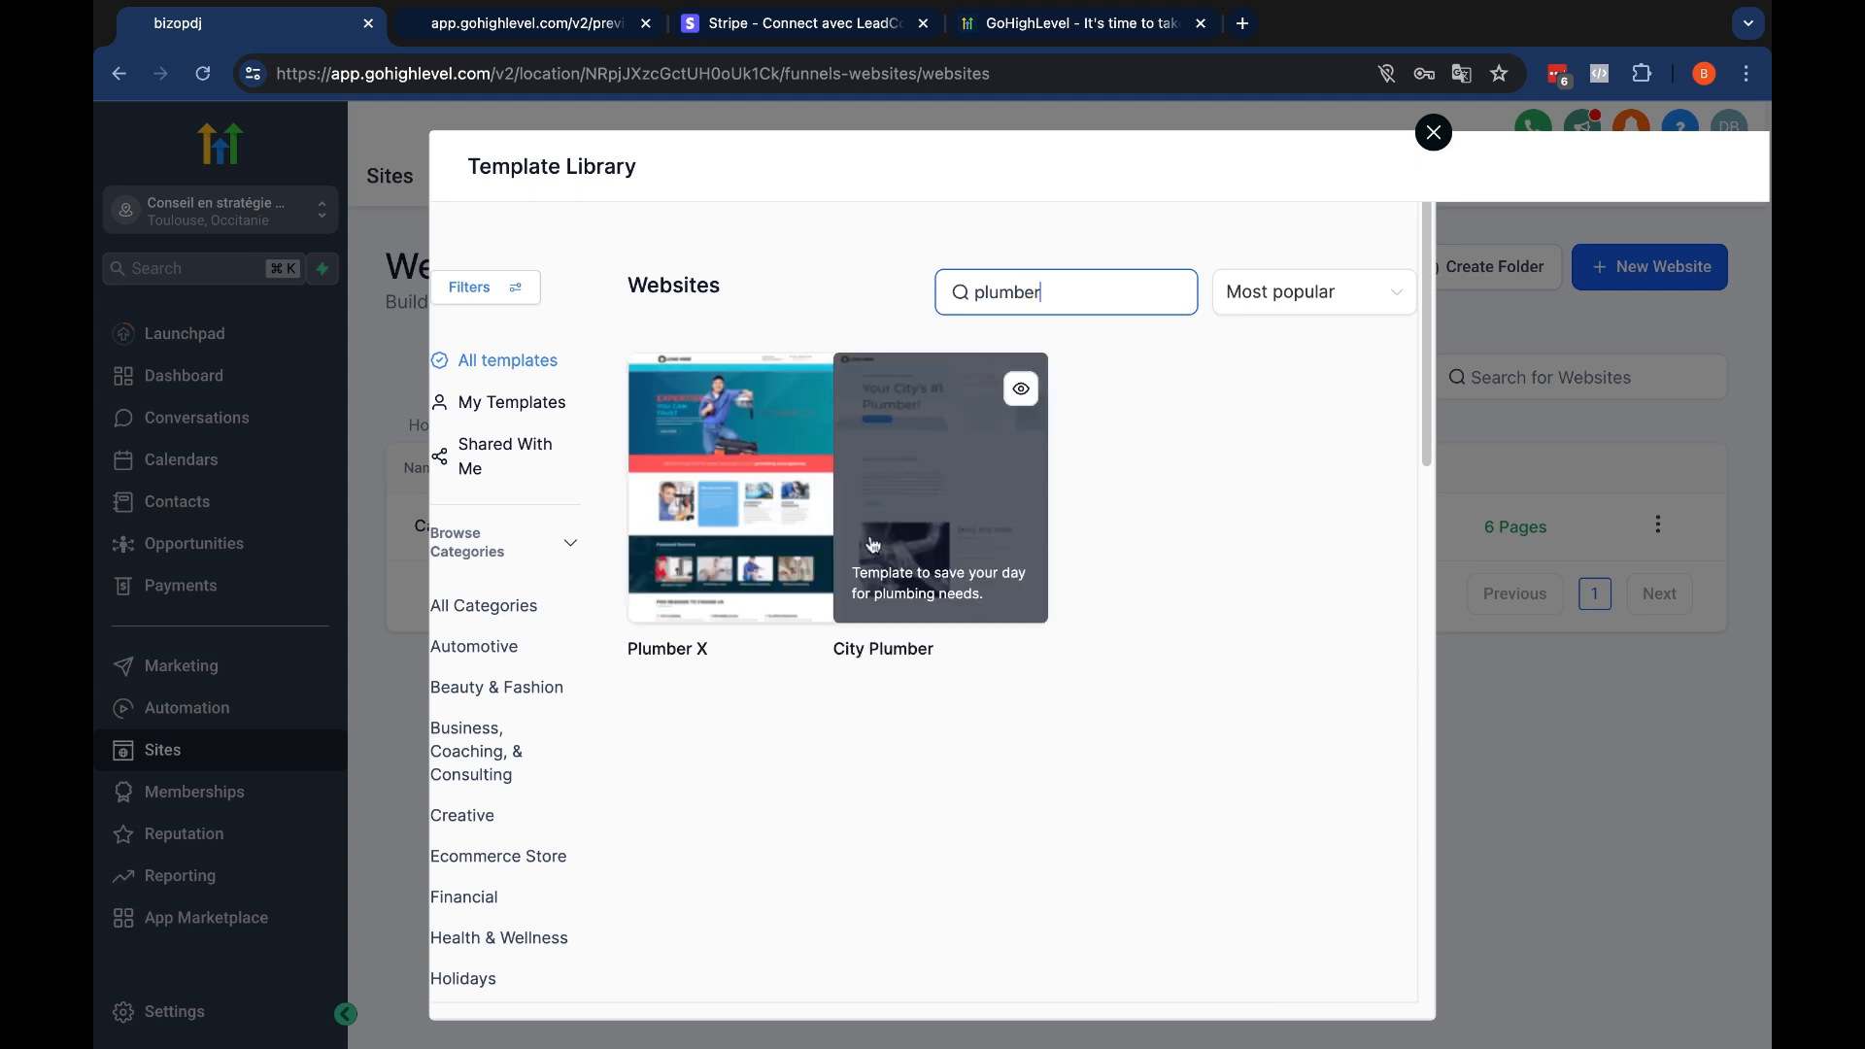
# Open the Plumber X template, read through its preview down to the contact section, and continue with it
pyautogui.click(729, 458)
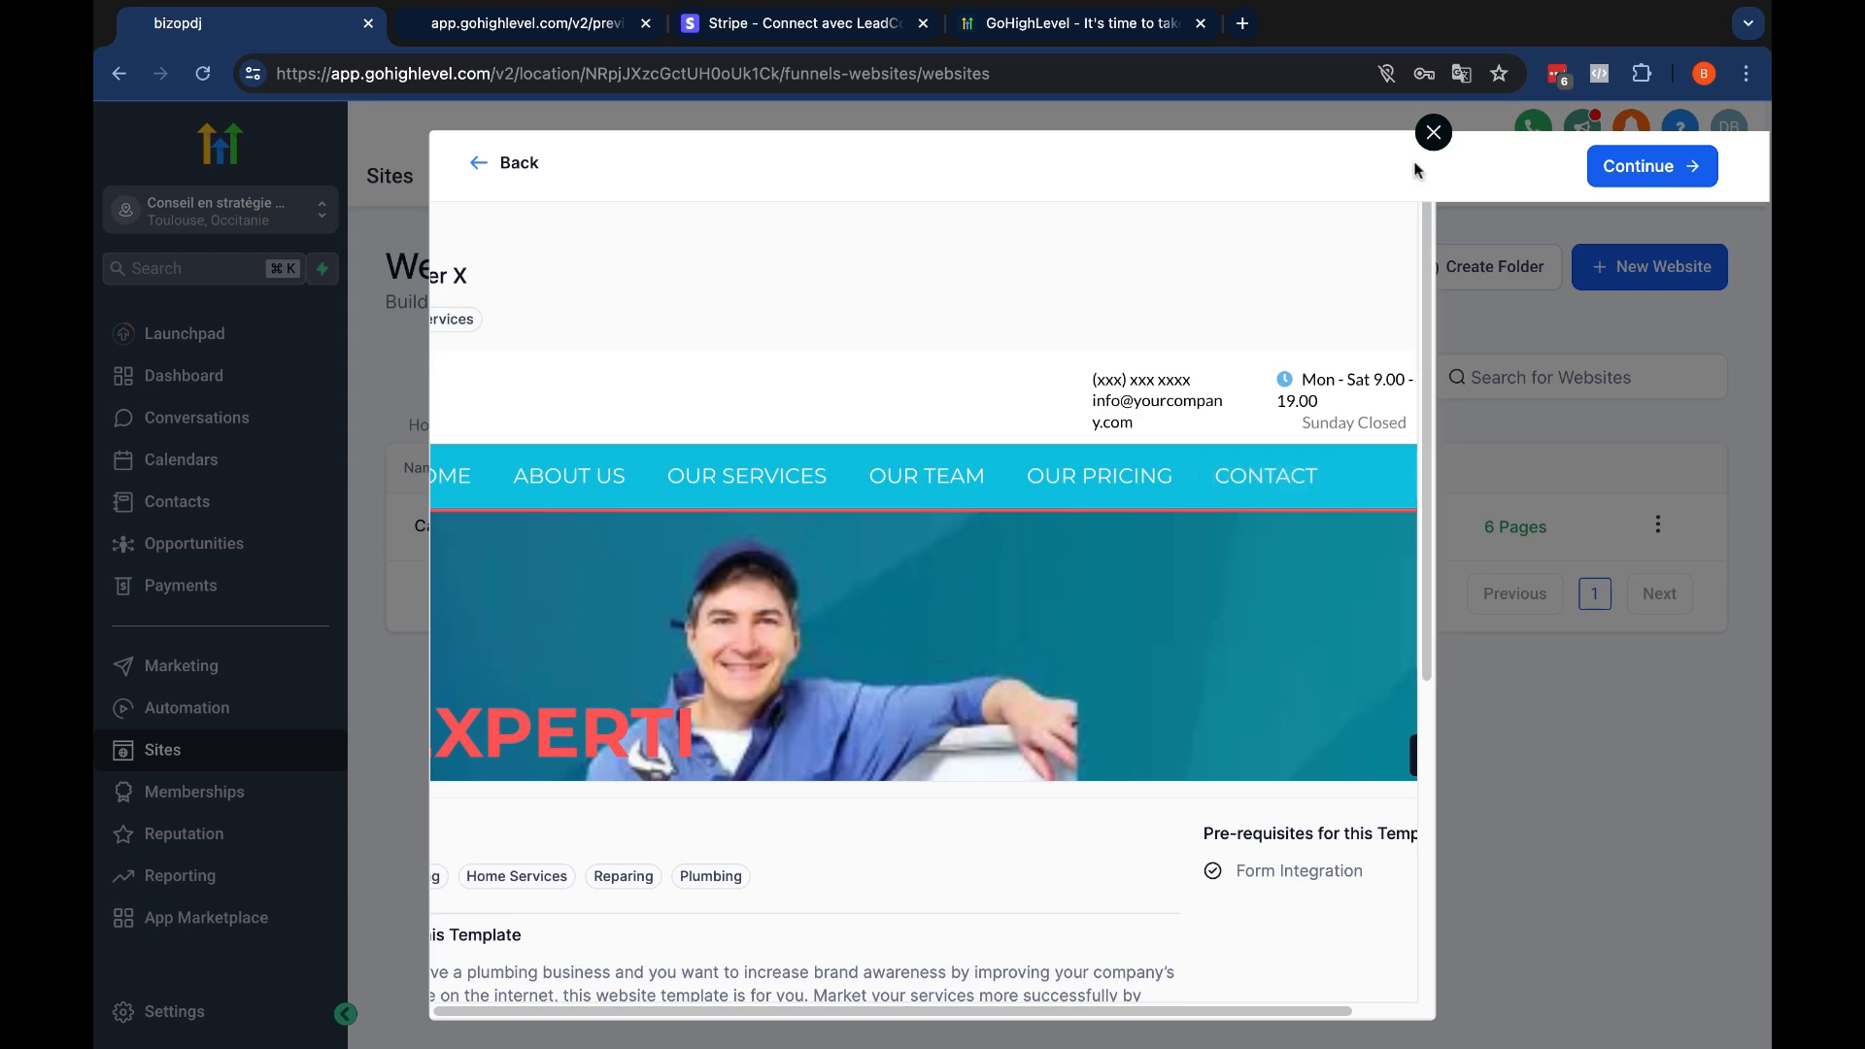
pyautogui.scroll(-10, 1335, 390)
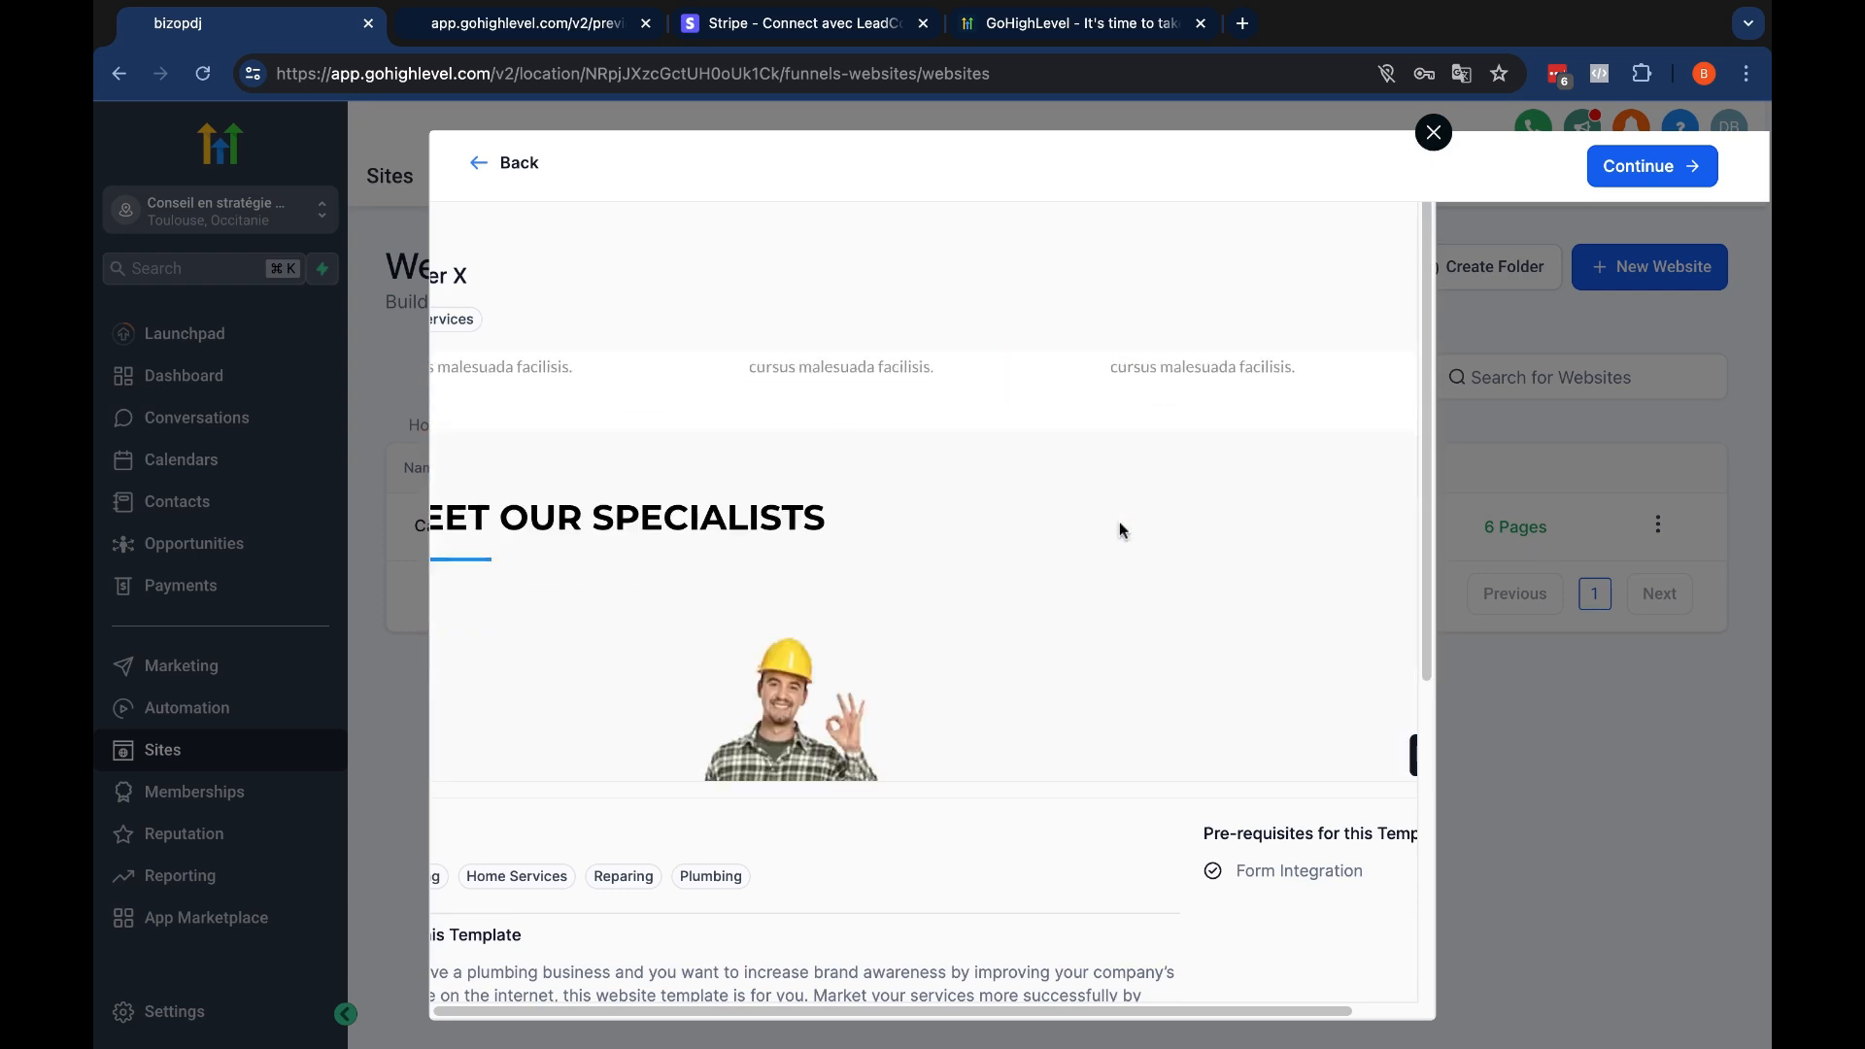
pyautogui.scroll(-12, 1120, 530)
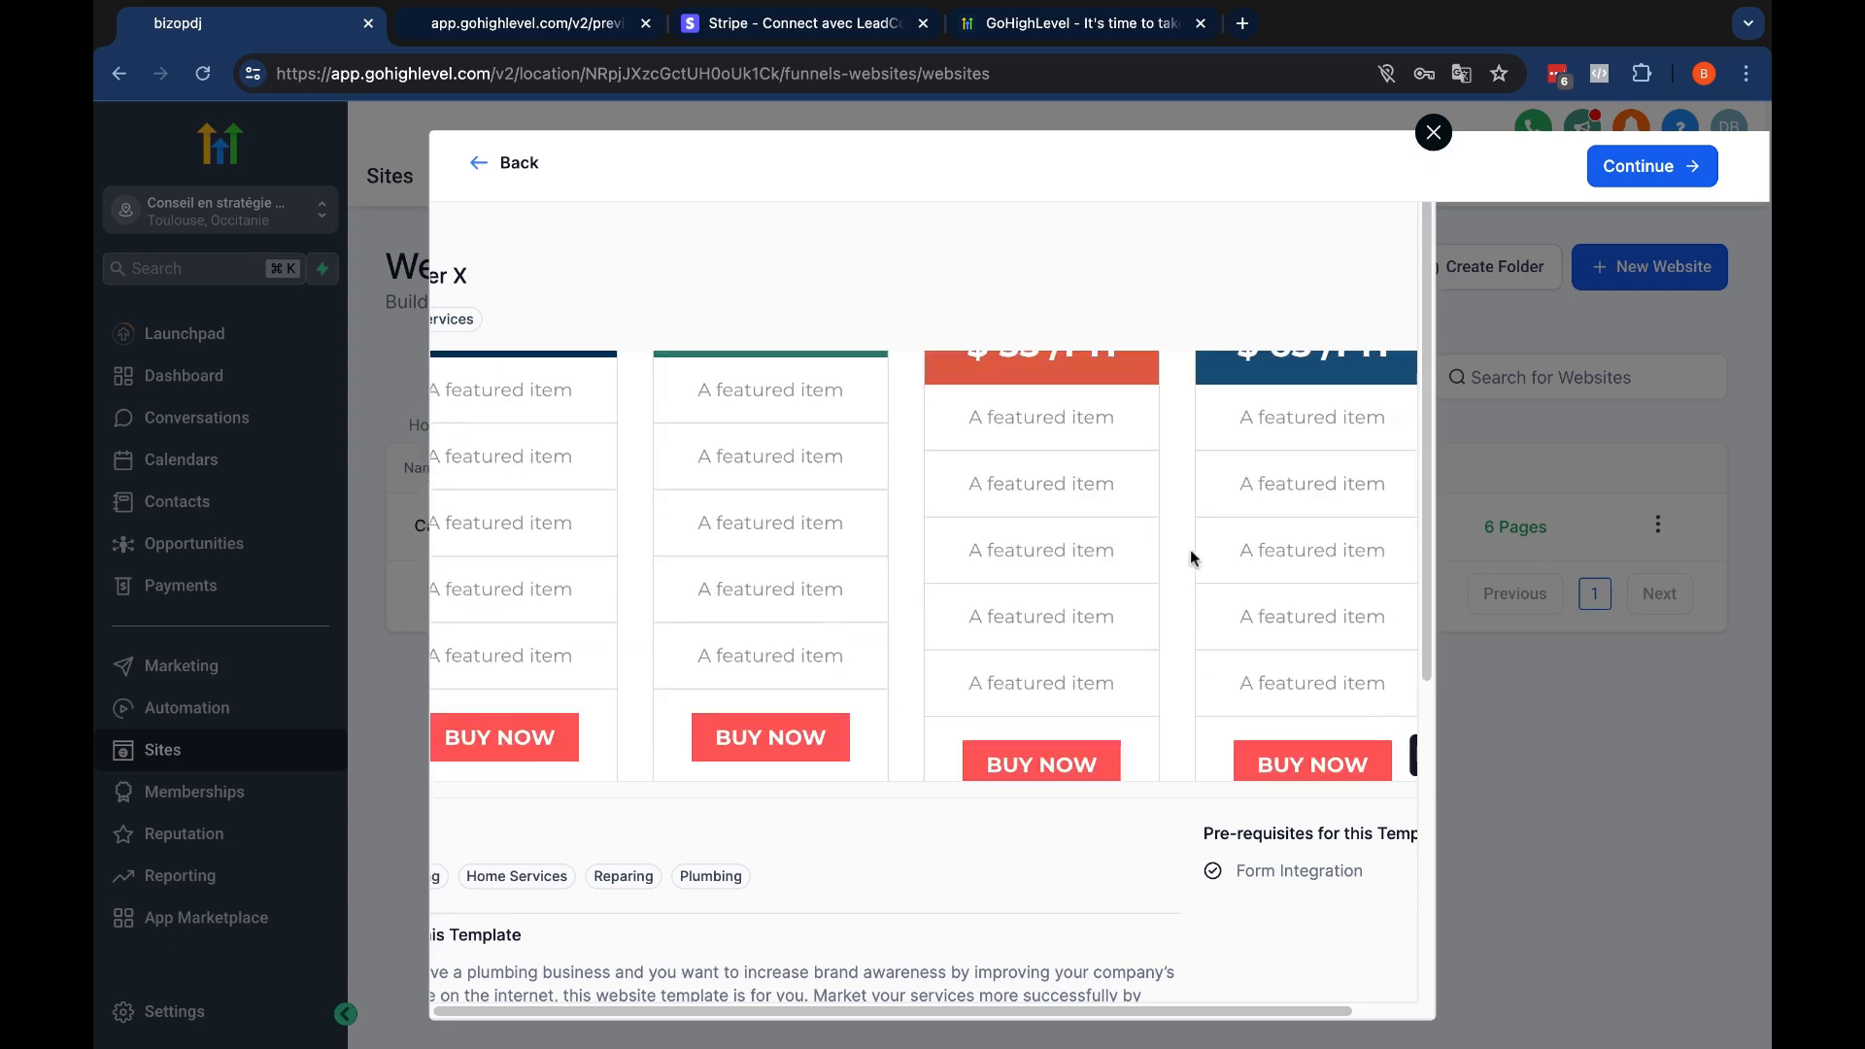
pyautogui.scroll(-6, 1222, 547)
pyautogui.scroll(3, 1226, 550)
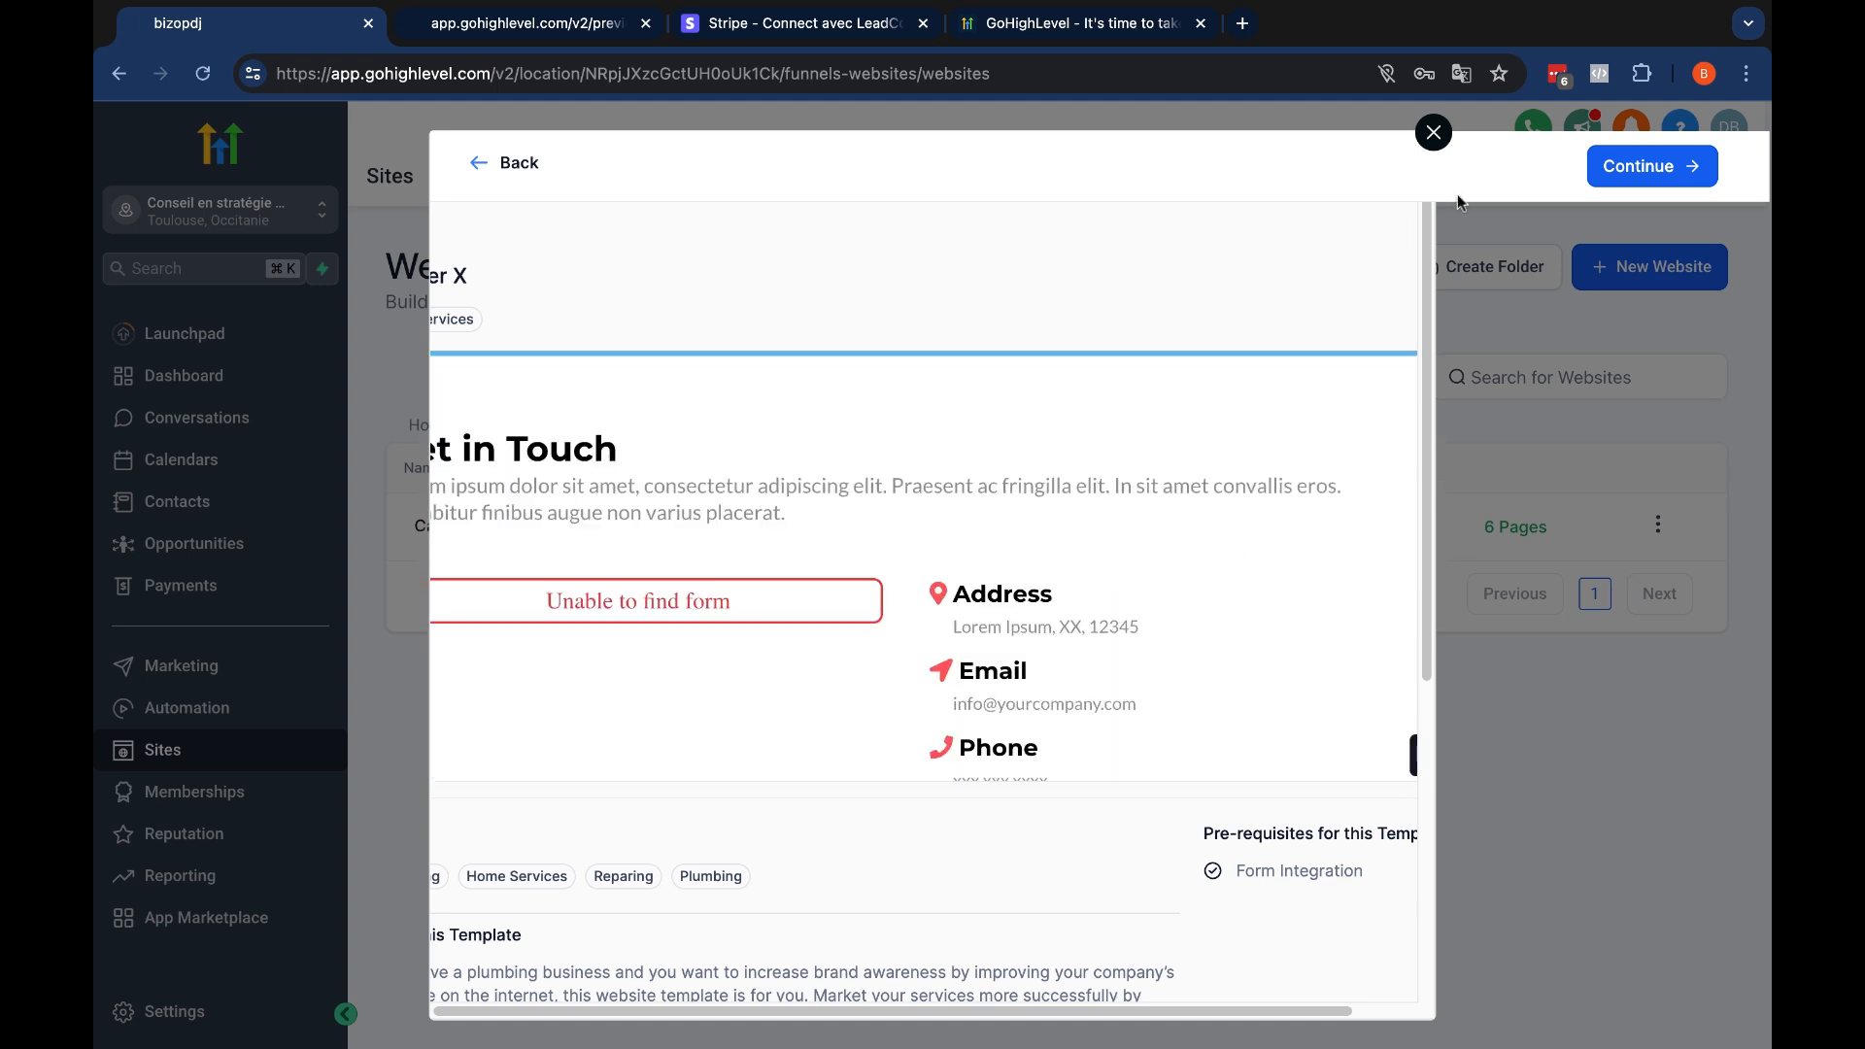
pyautogui.click(1626, 165)
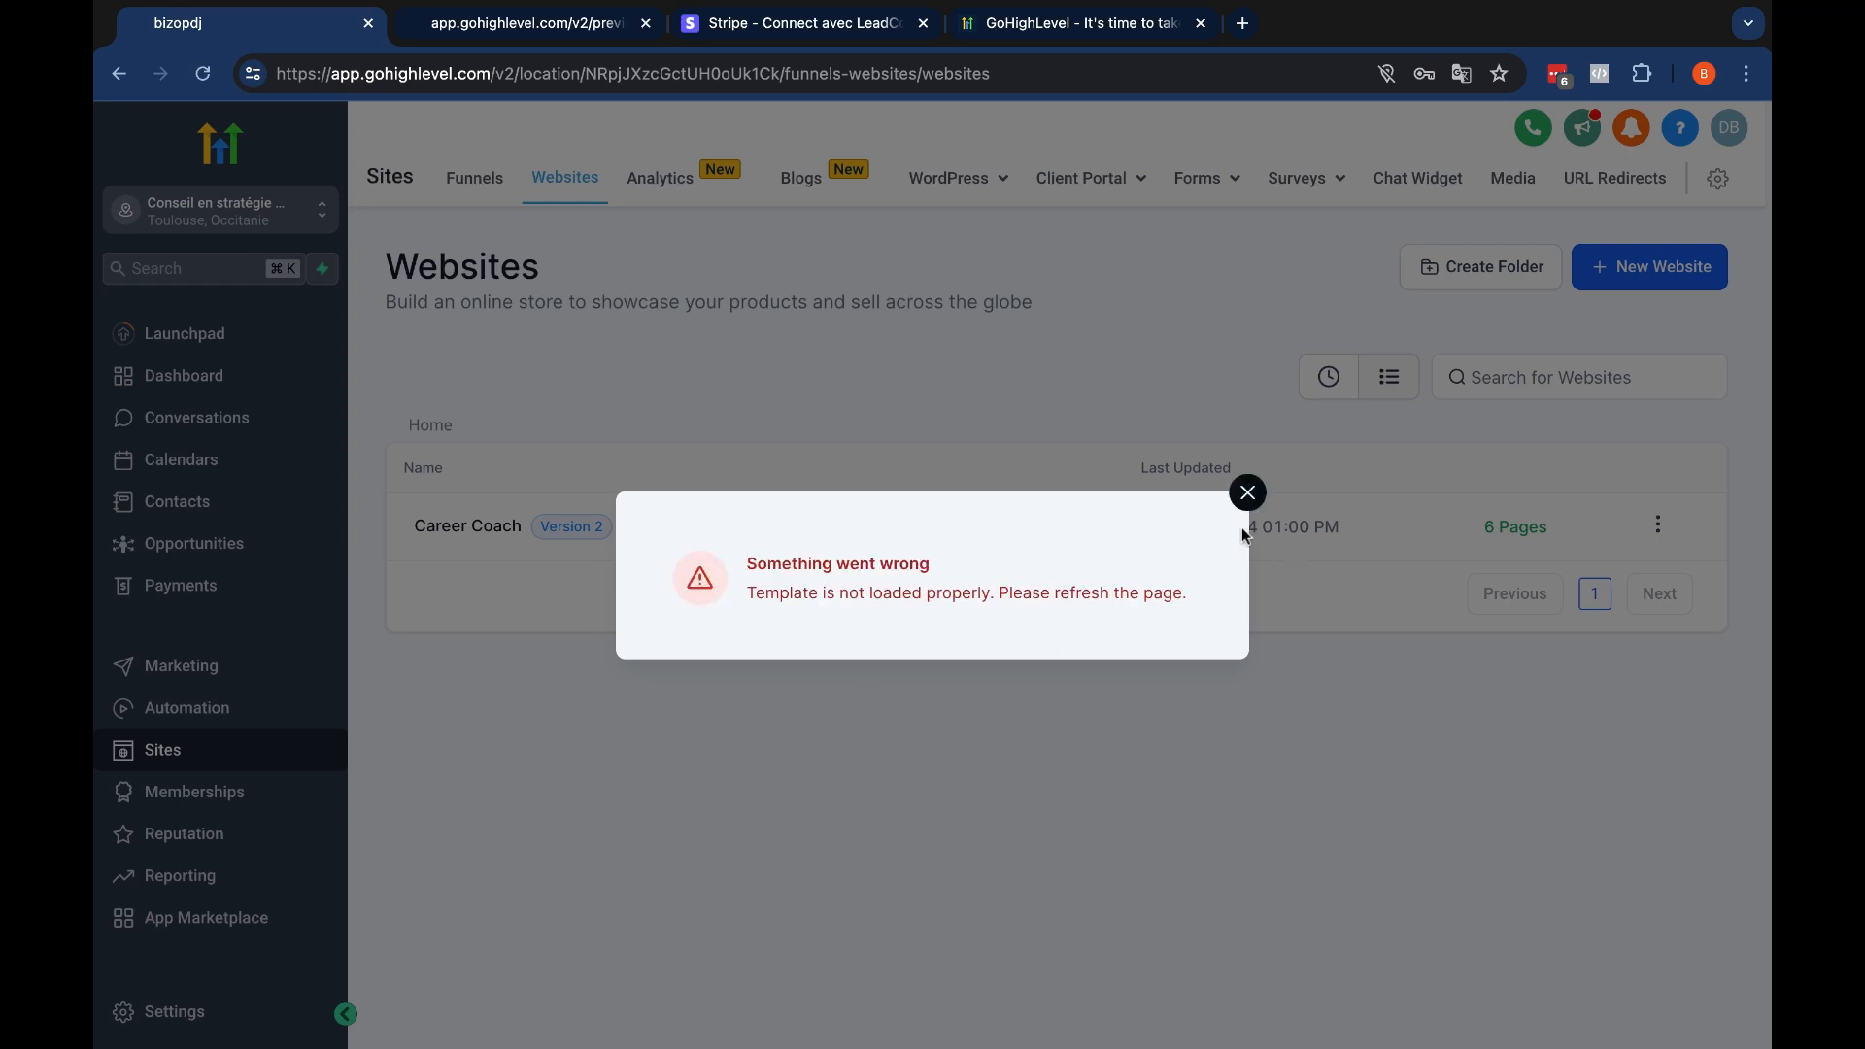
# Dismiss the error dialog, reload the list of websites and open the Plumber Template website
pyautogui.click(1248, 495)
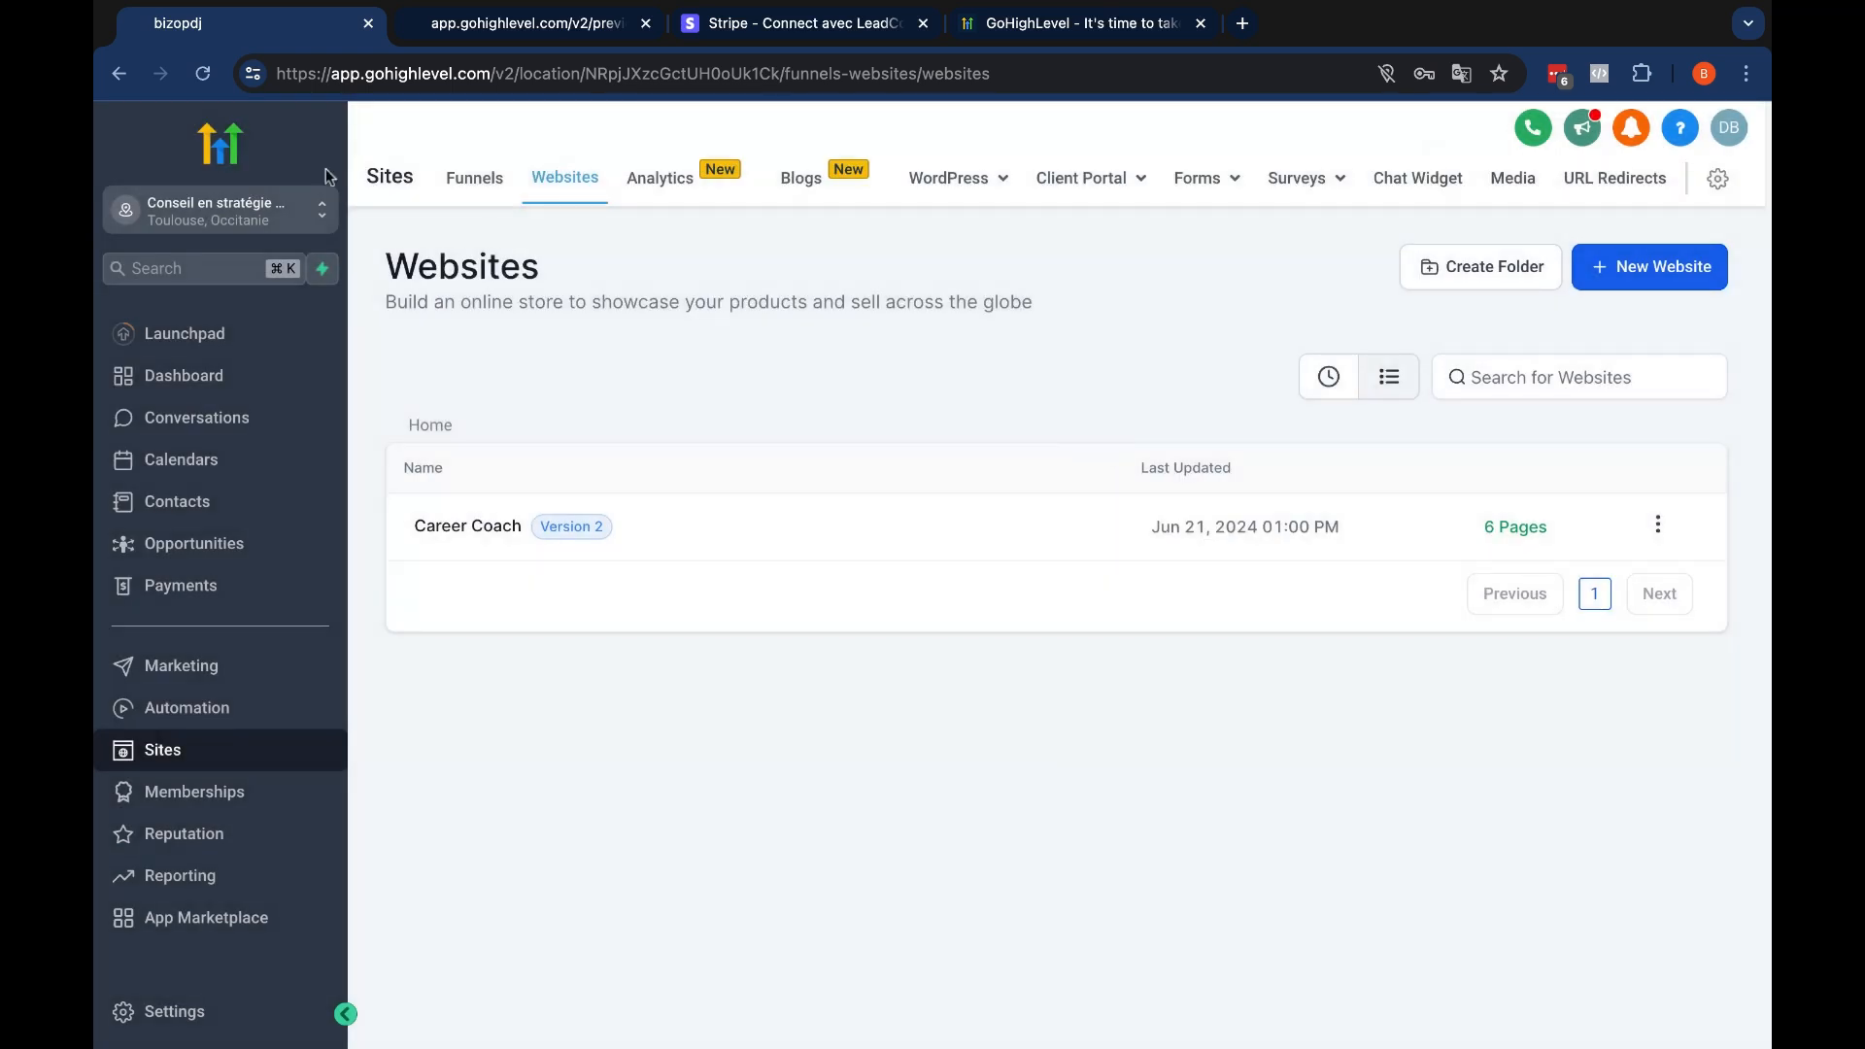
pyautogui.click(206, 78)
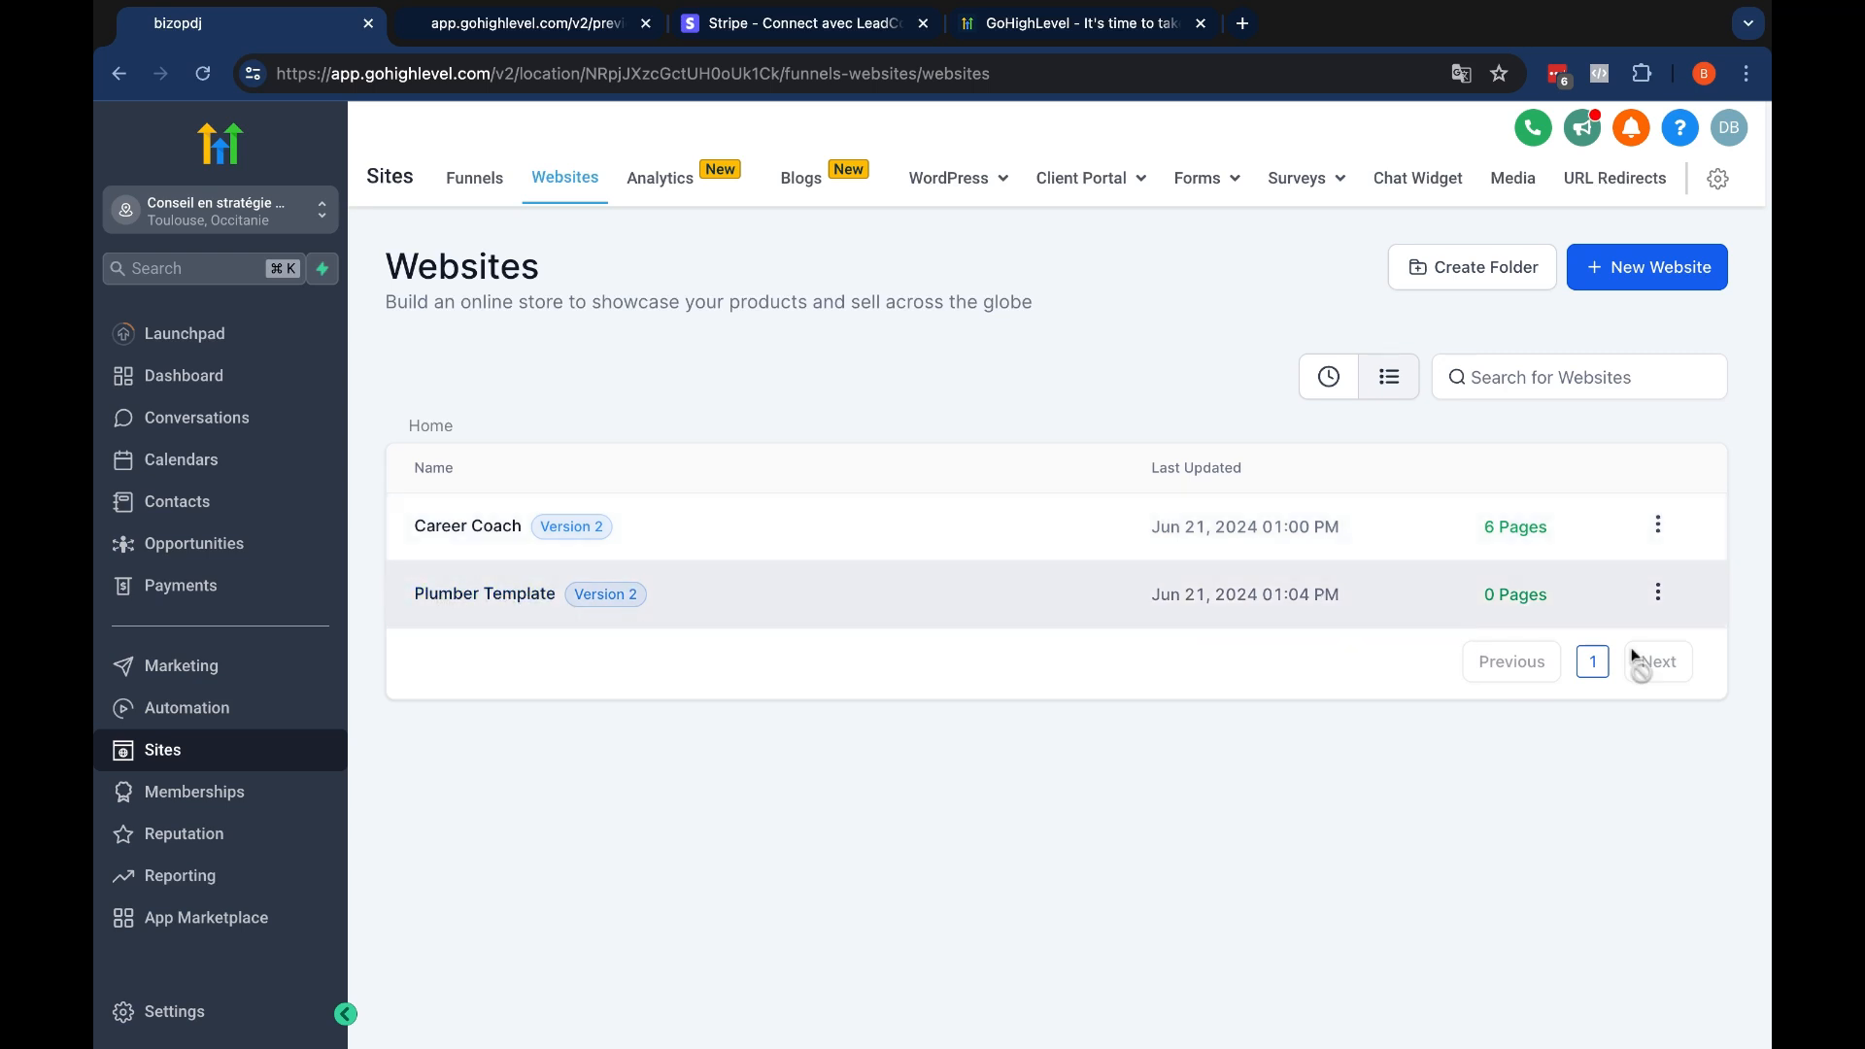
pyautogui.click(492, 597)
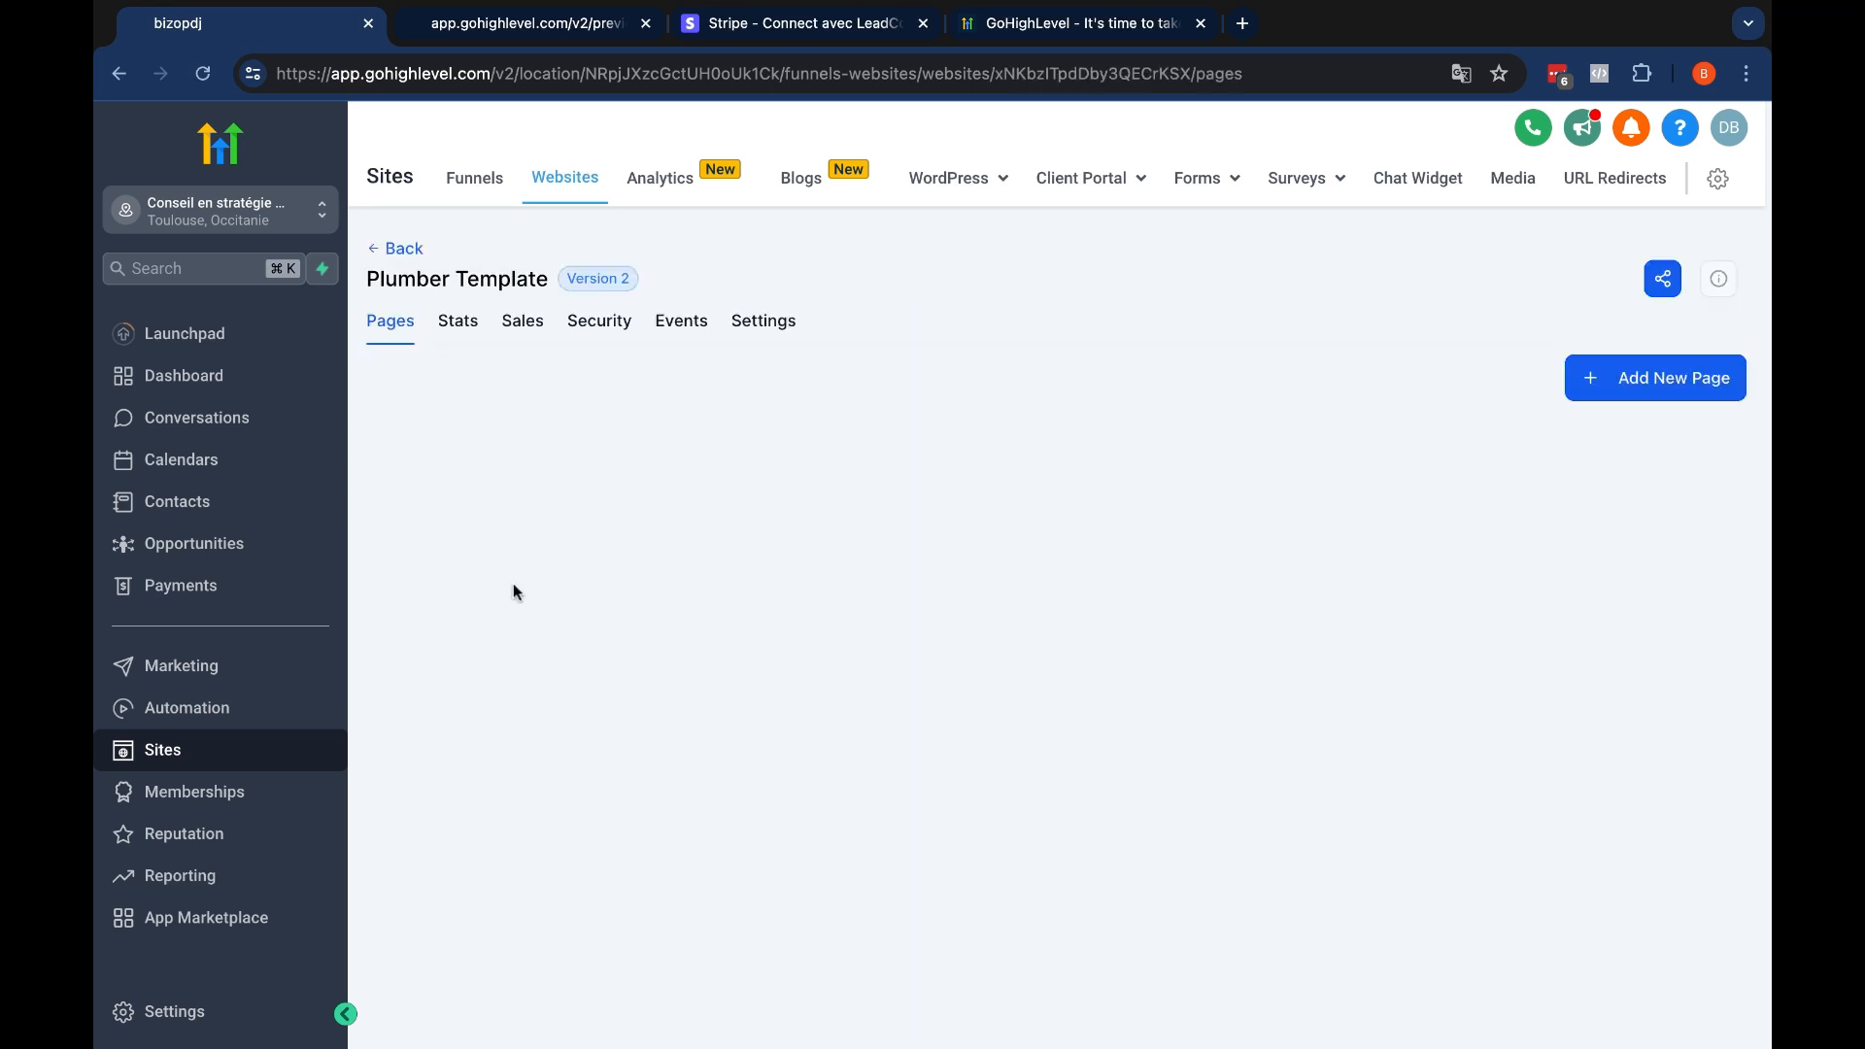
# View the Plumber Template website's sharing options, close them and reload its list of pages
pyautogui.click(1662, 288)
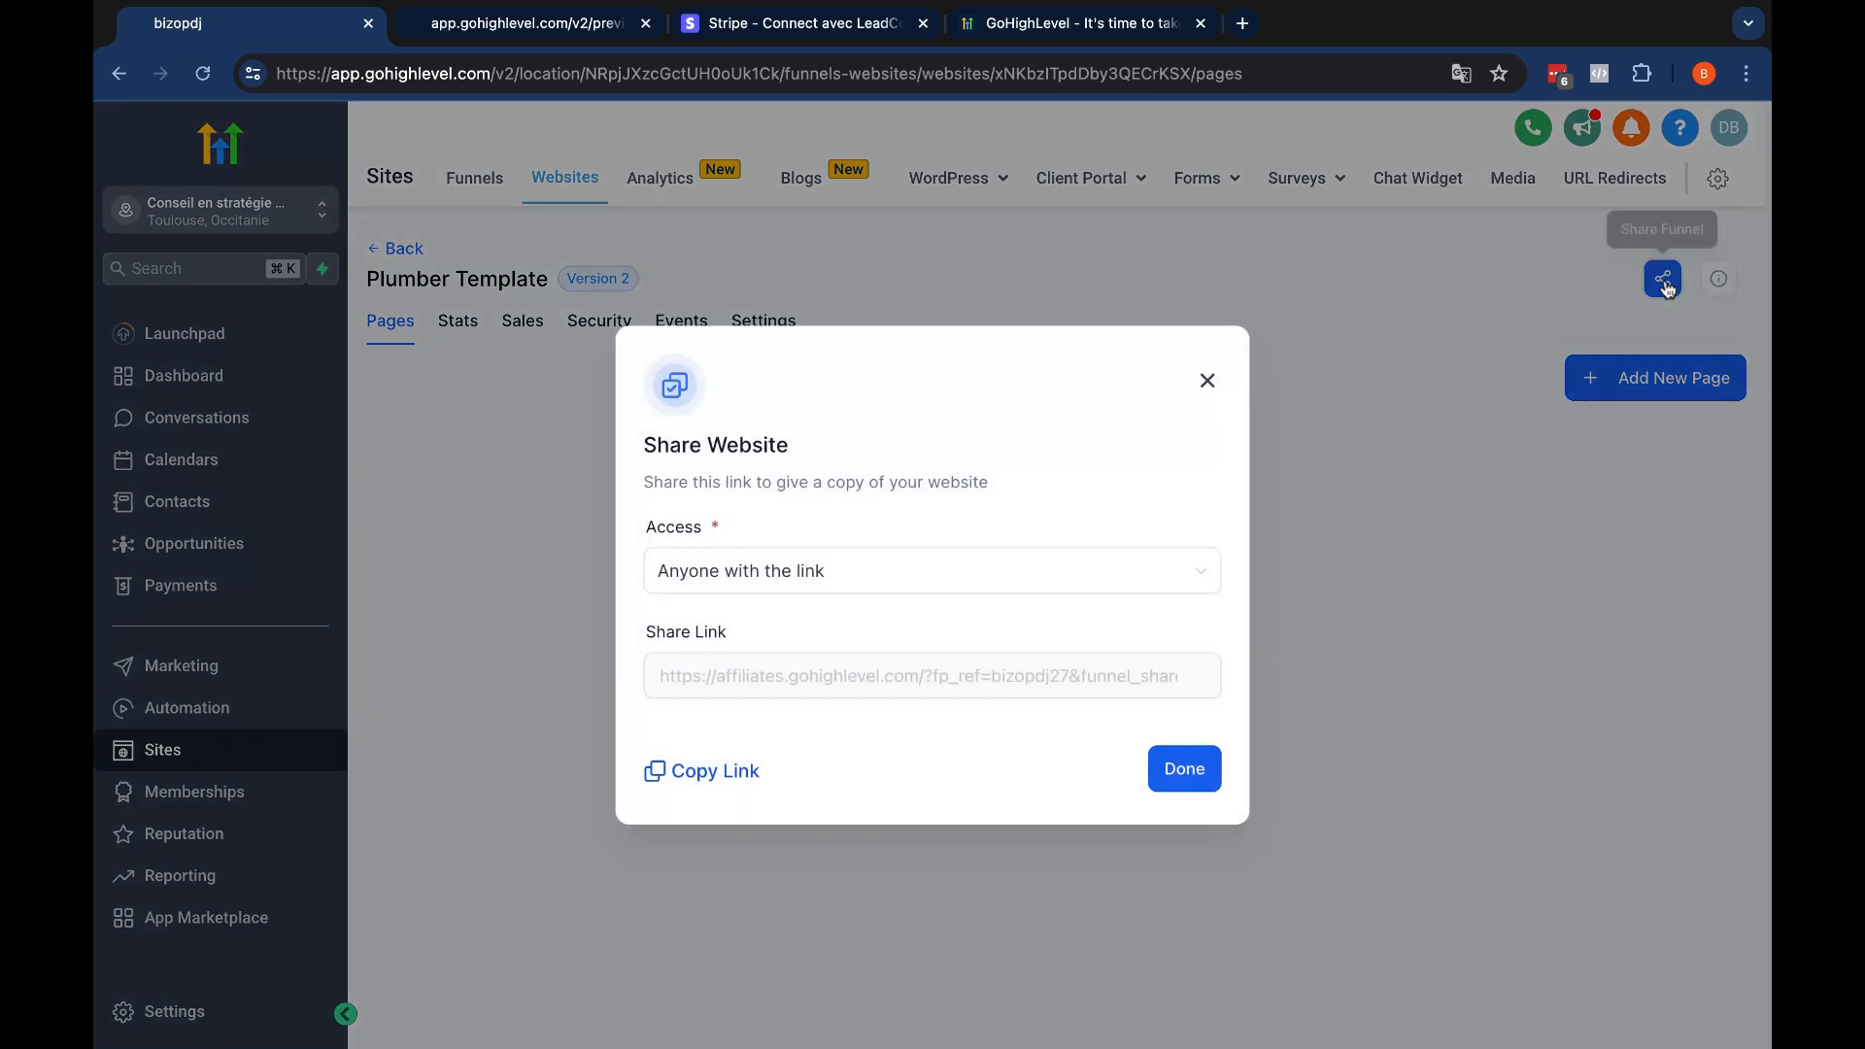
pyautogui.click(1210, 382)
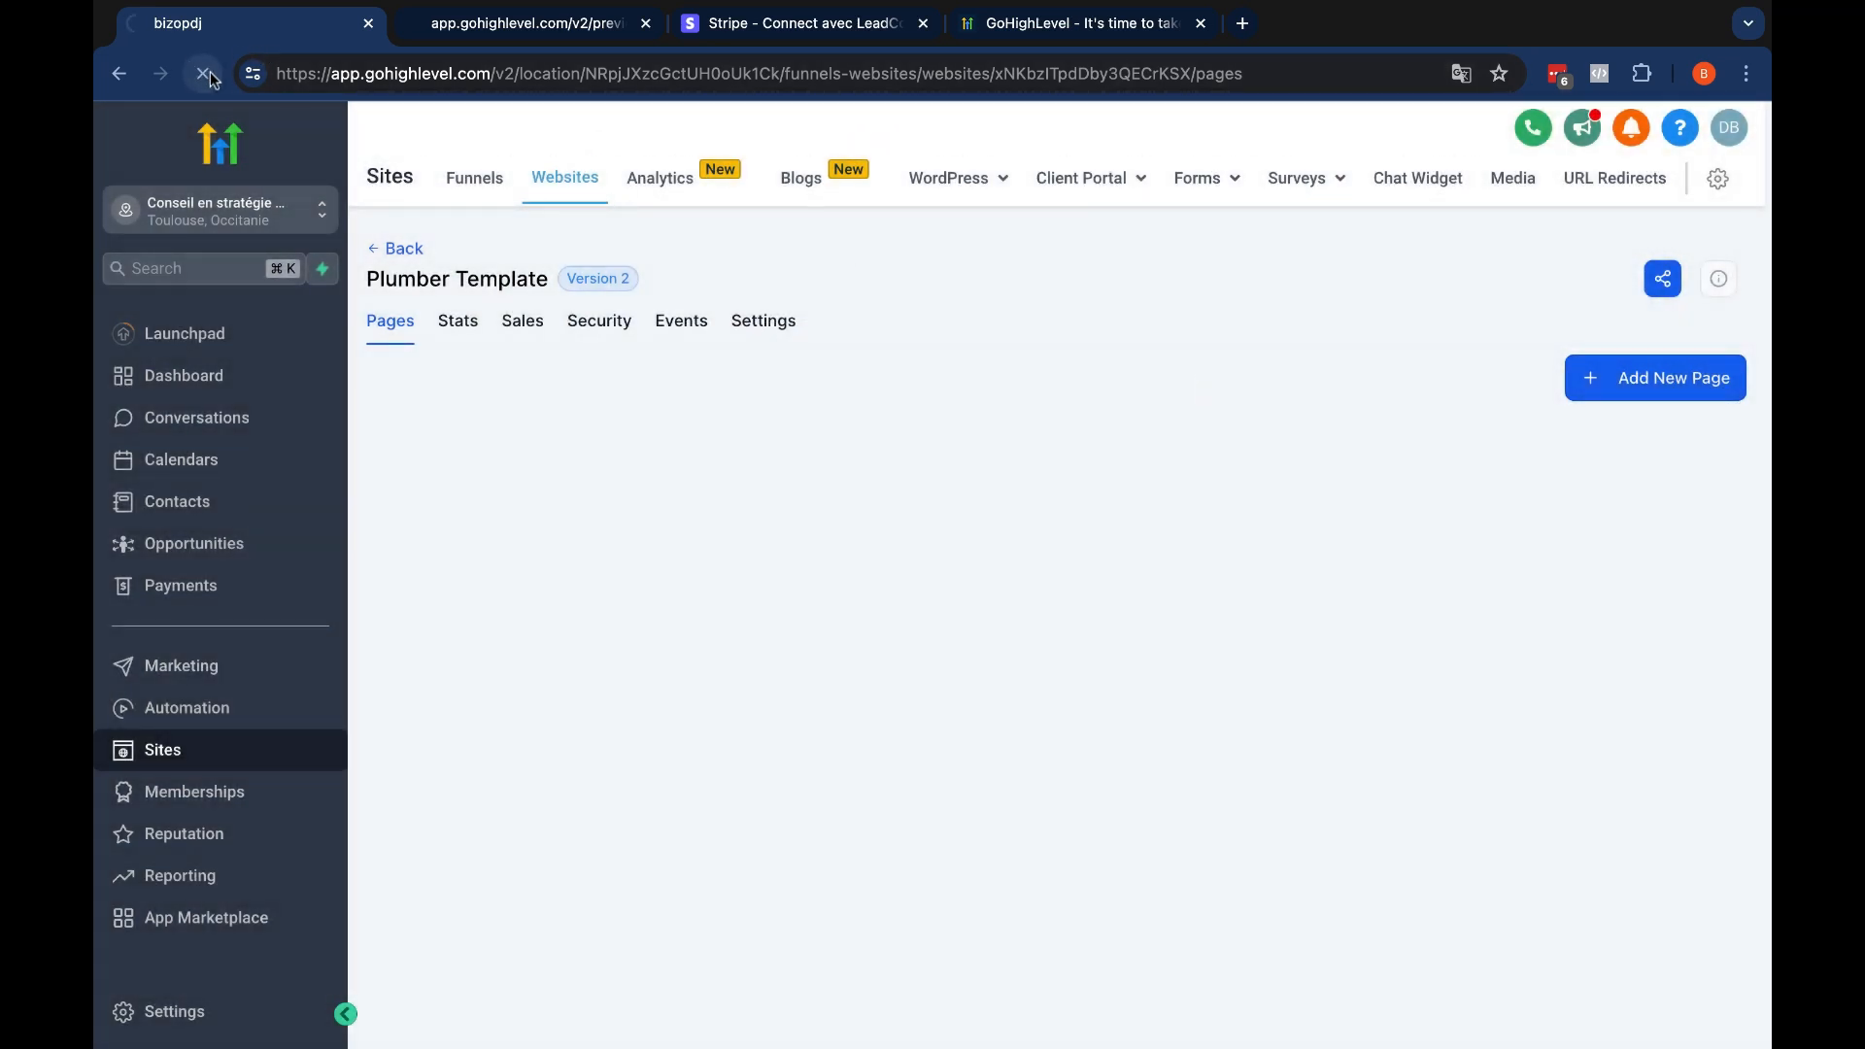
pyautogui.click(208, 73)
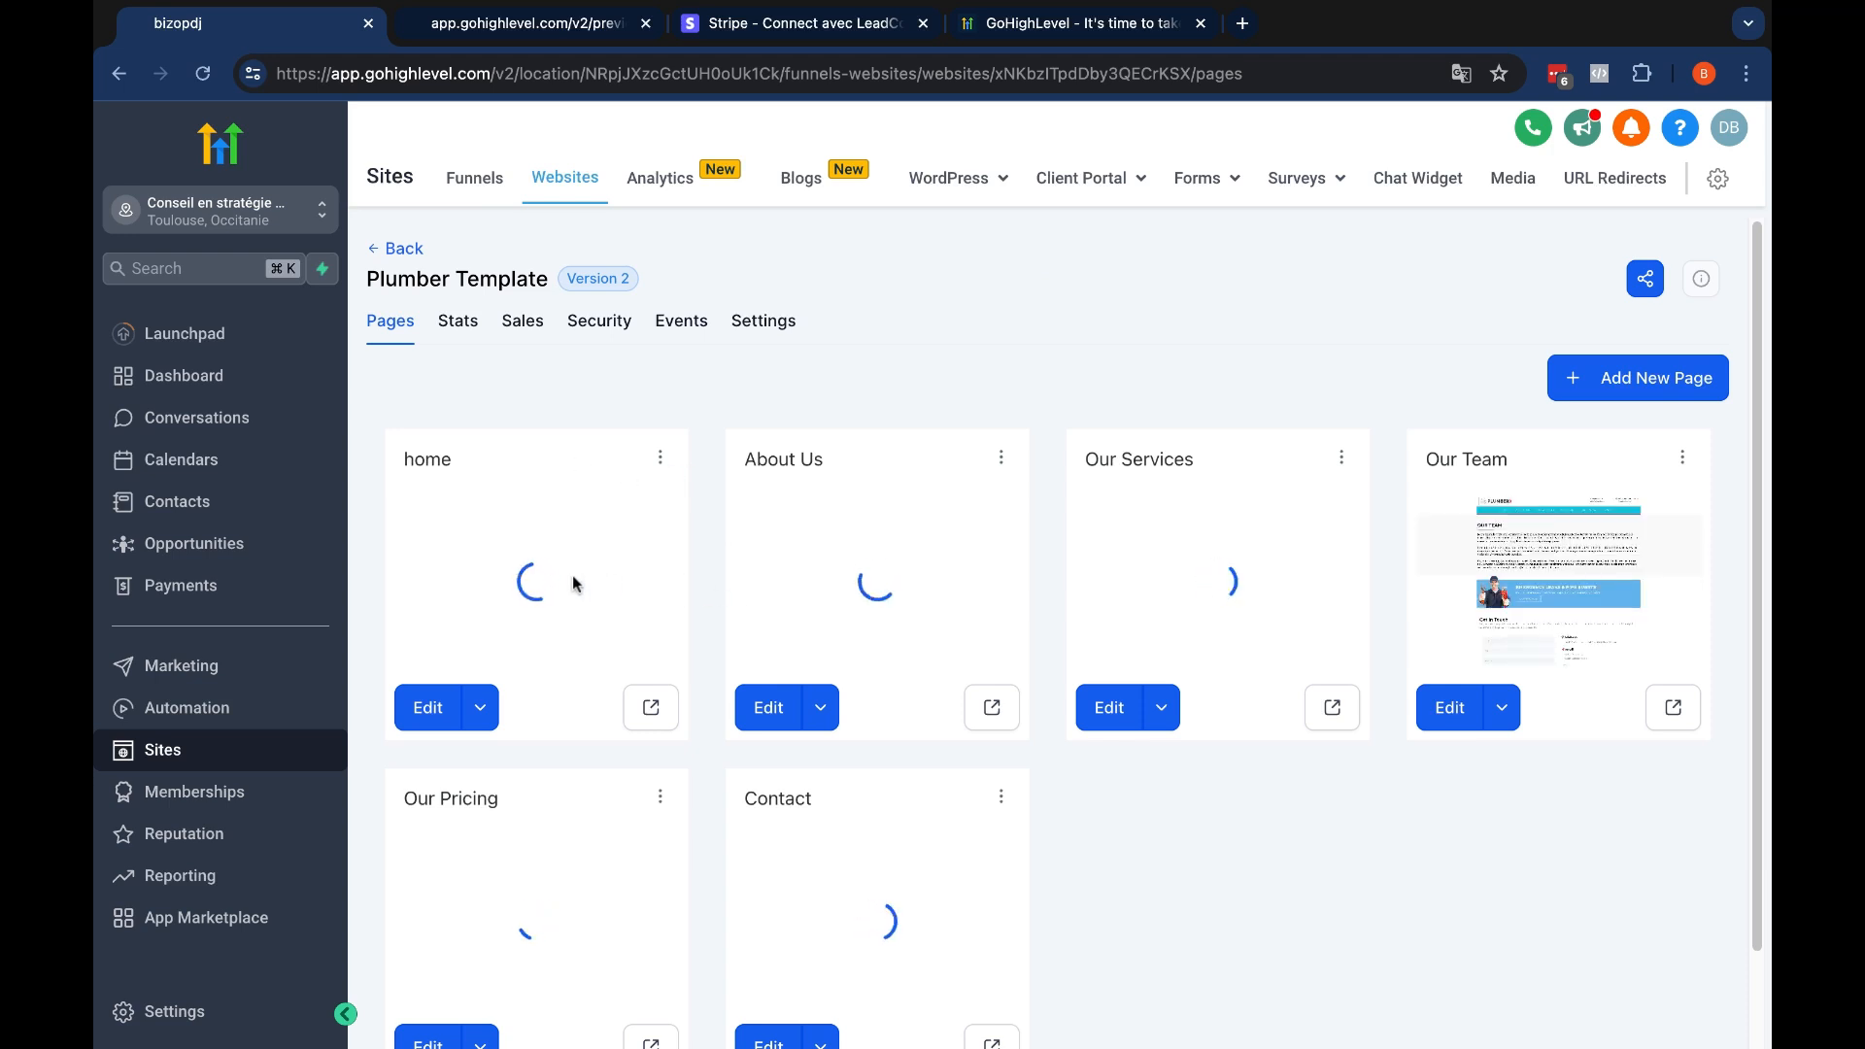
# Preview the Plumber Template's home page, read down to its testimonials and pricing, and close the preview
pyautogui.click(649, 708)
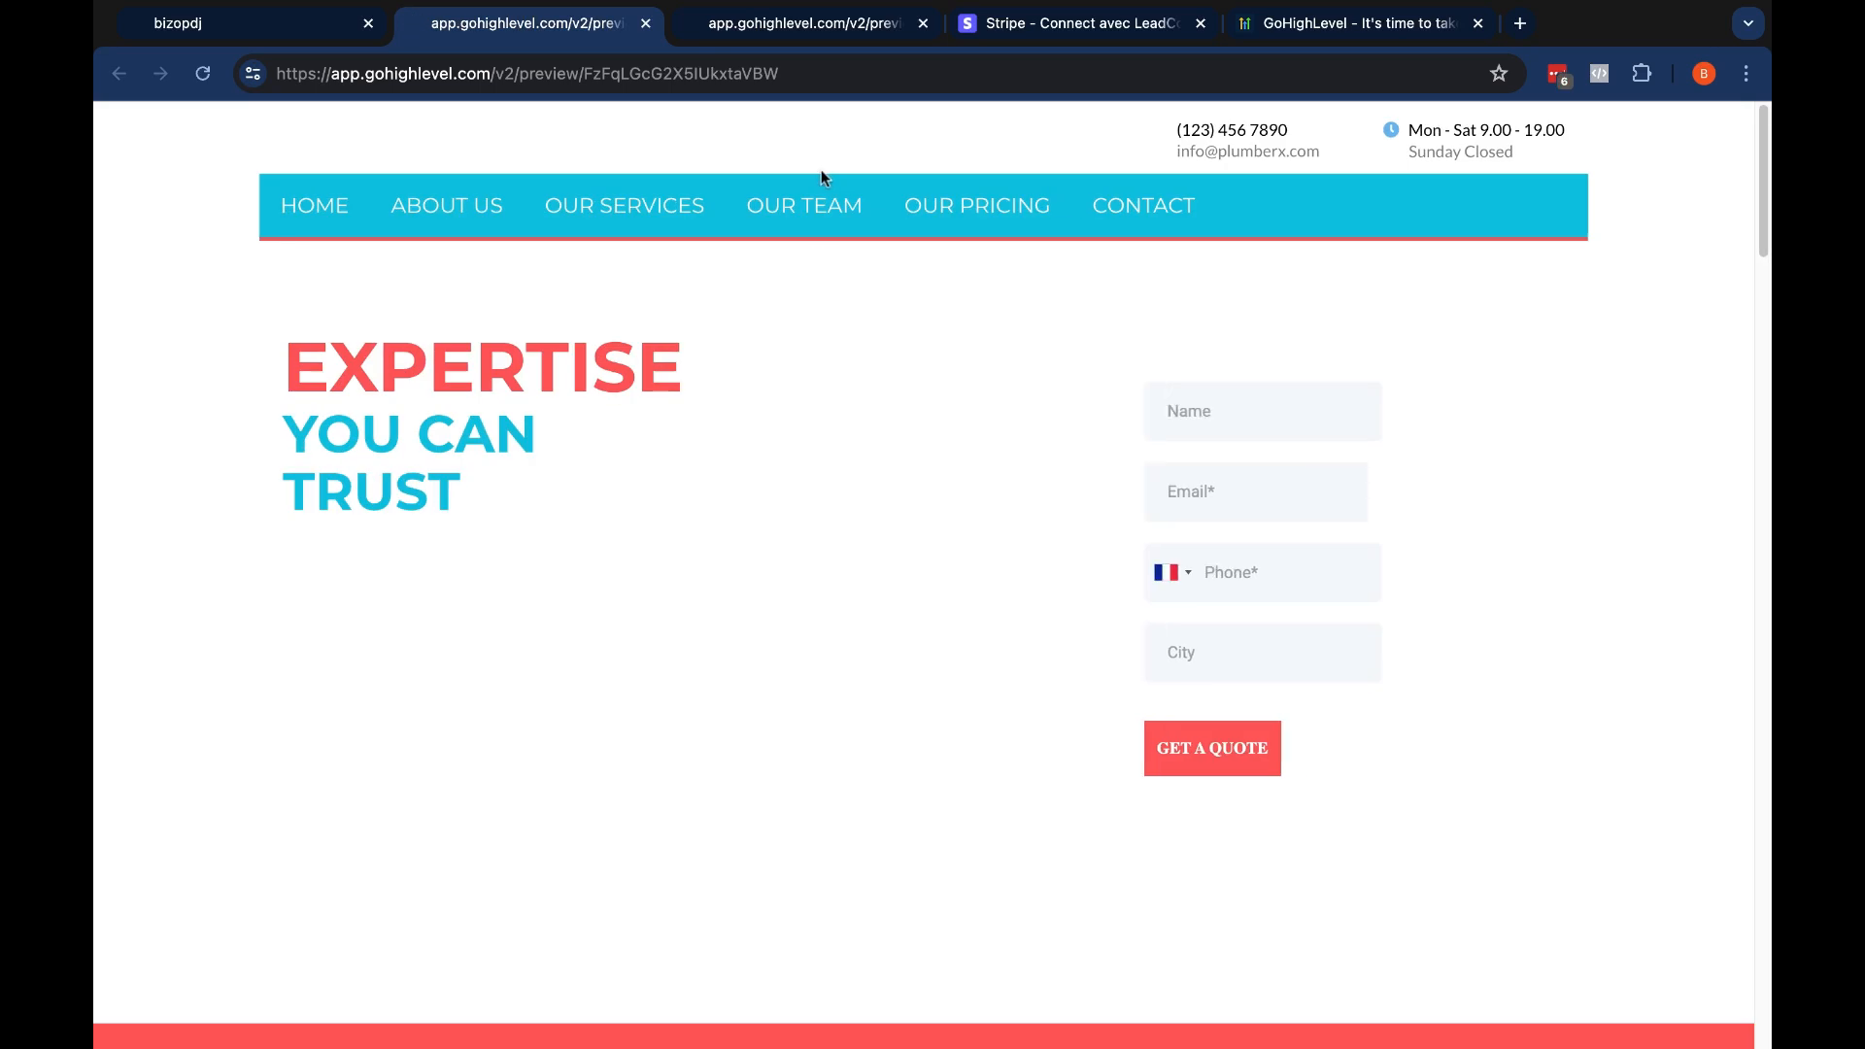
pyautogui.scroll(-10, 438, 321)
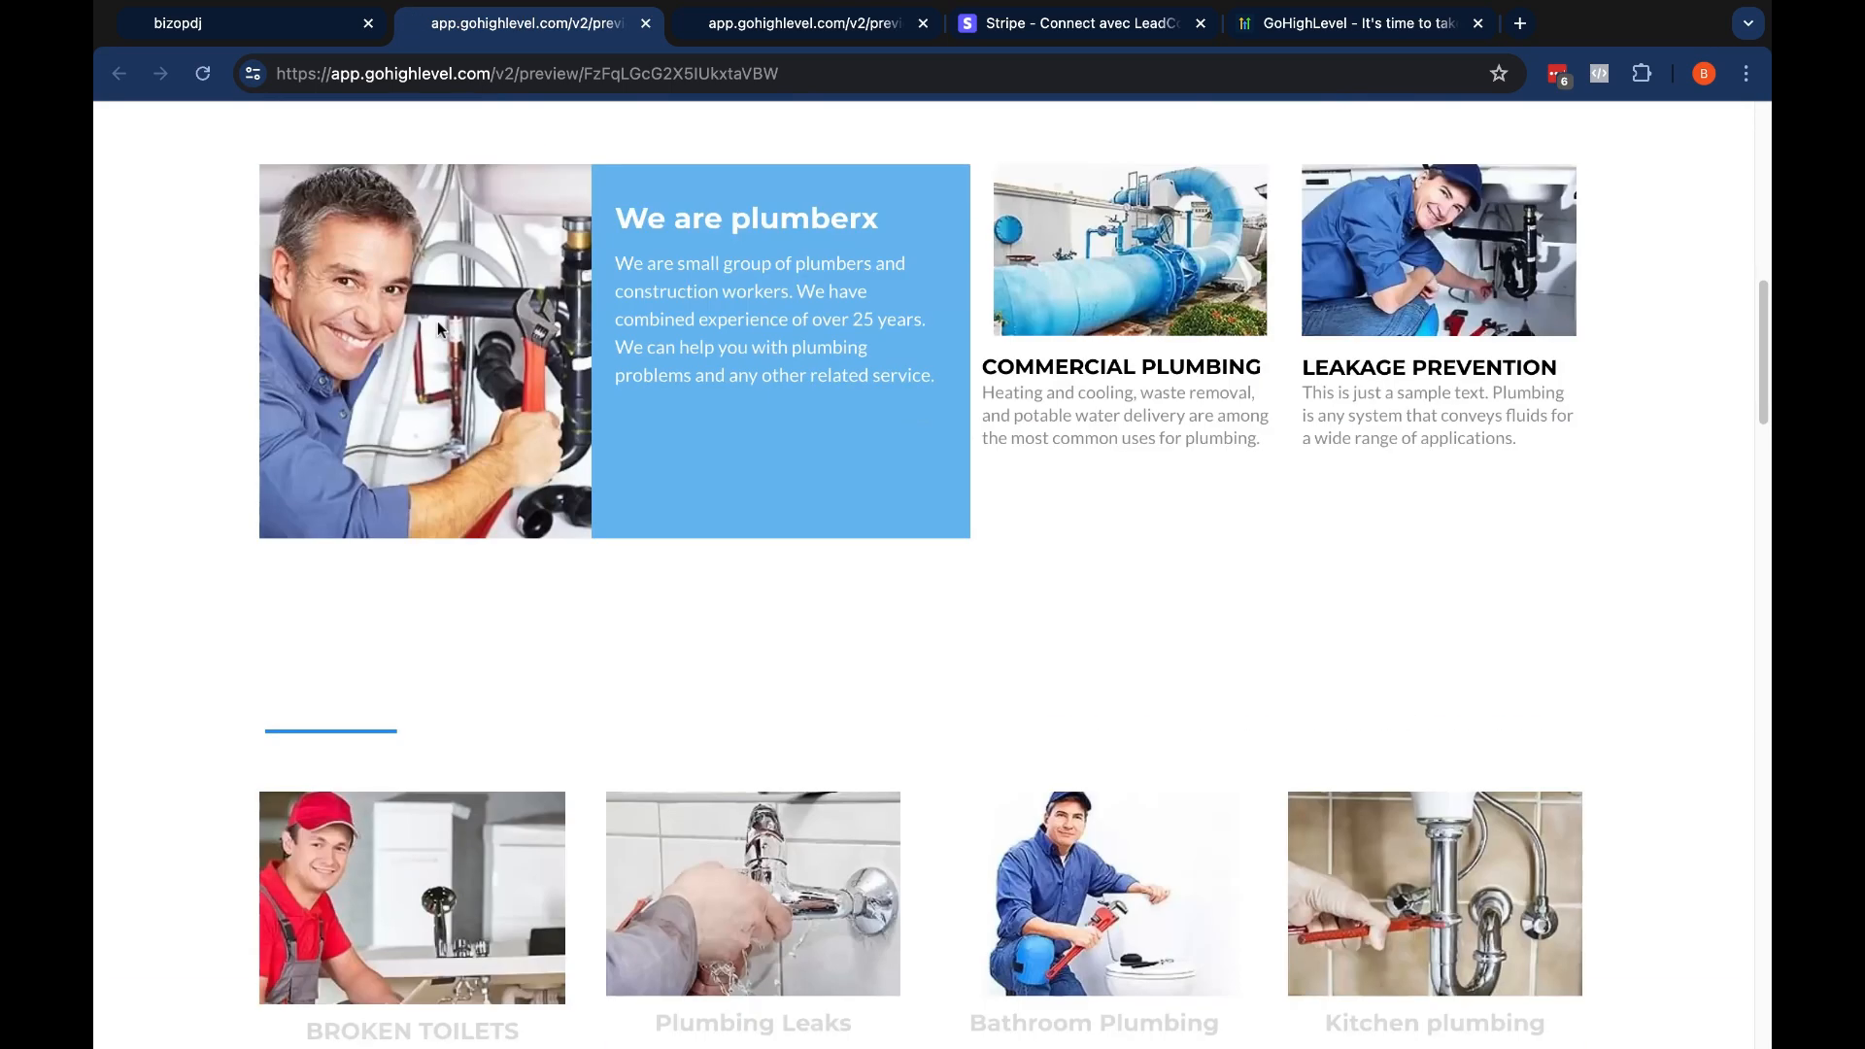
pyautogui.scroll(10, 438, 321)
pyautogui.scroll(-7, 437, 320)
pyautogui.scroll(-12, 684, 379)
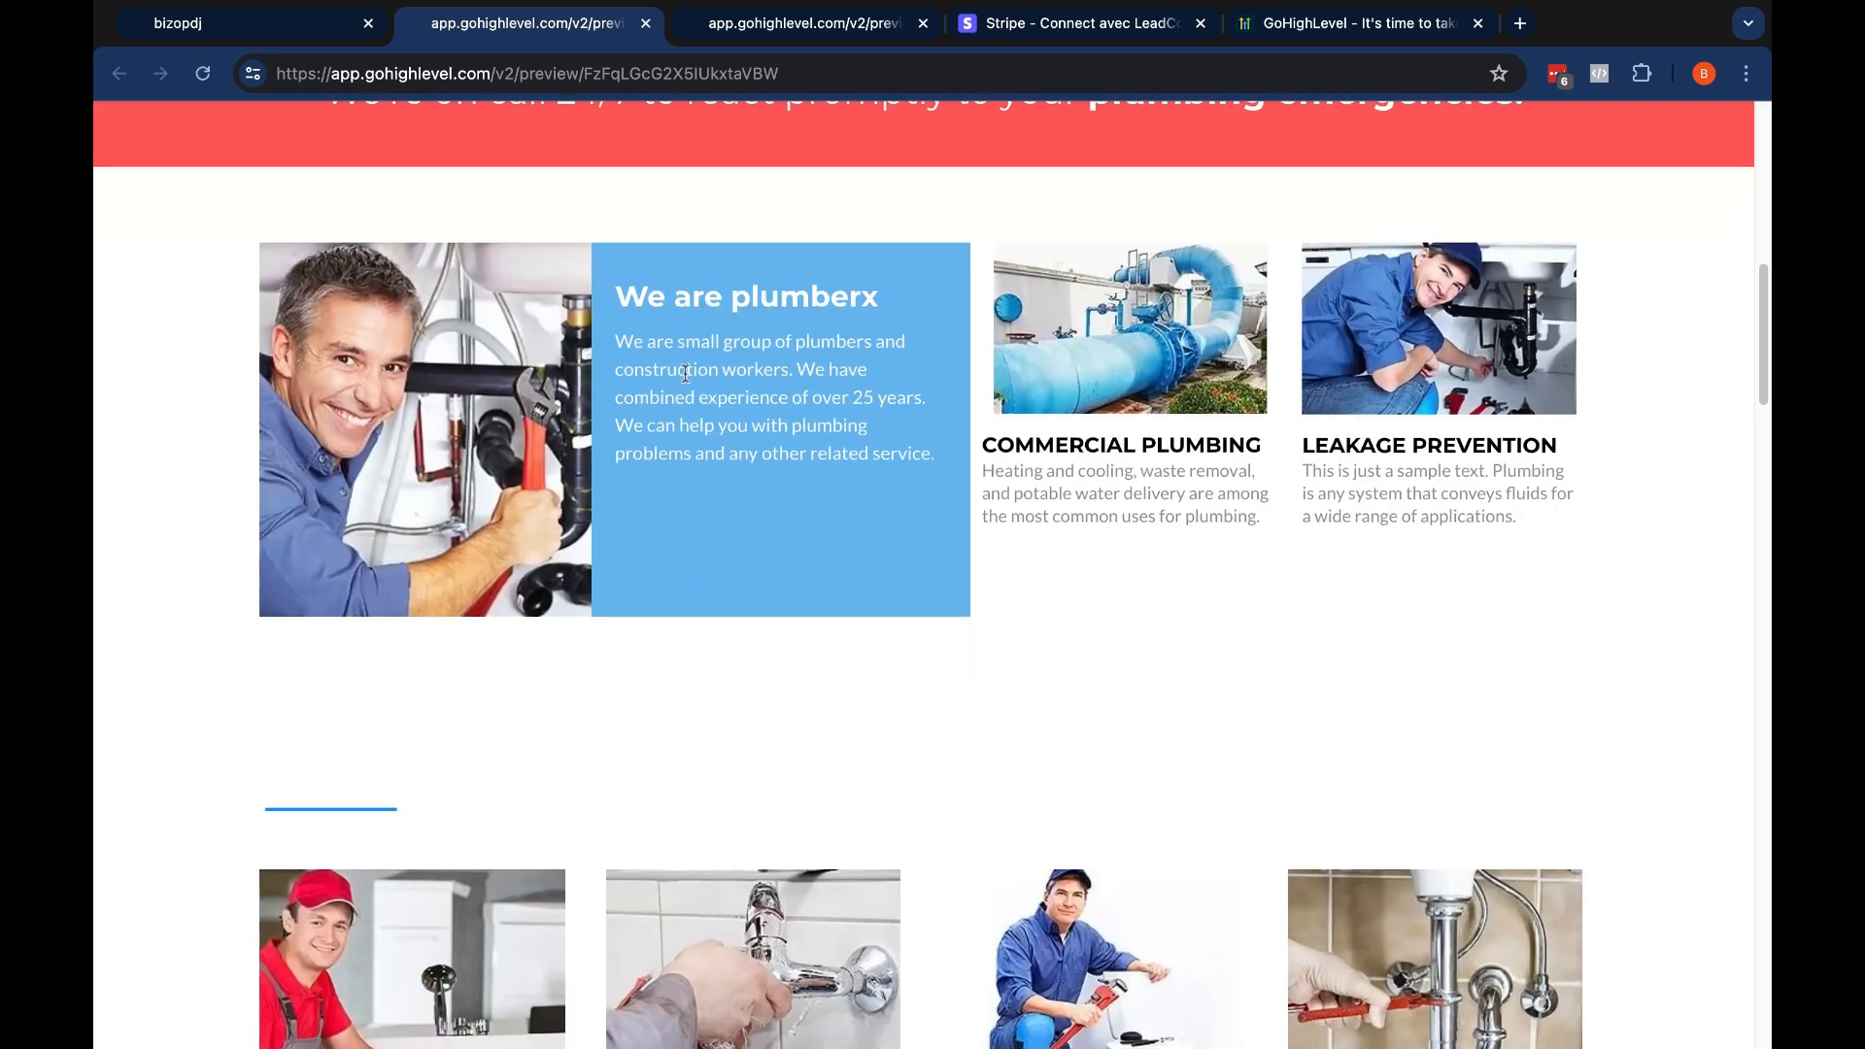
pyautogui.scroll(-10, 680, 374)
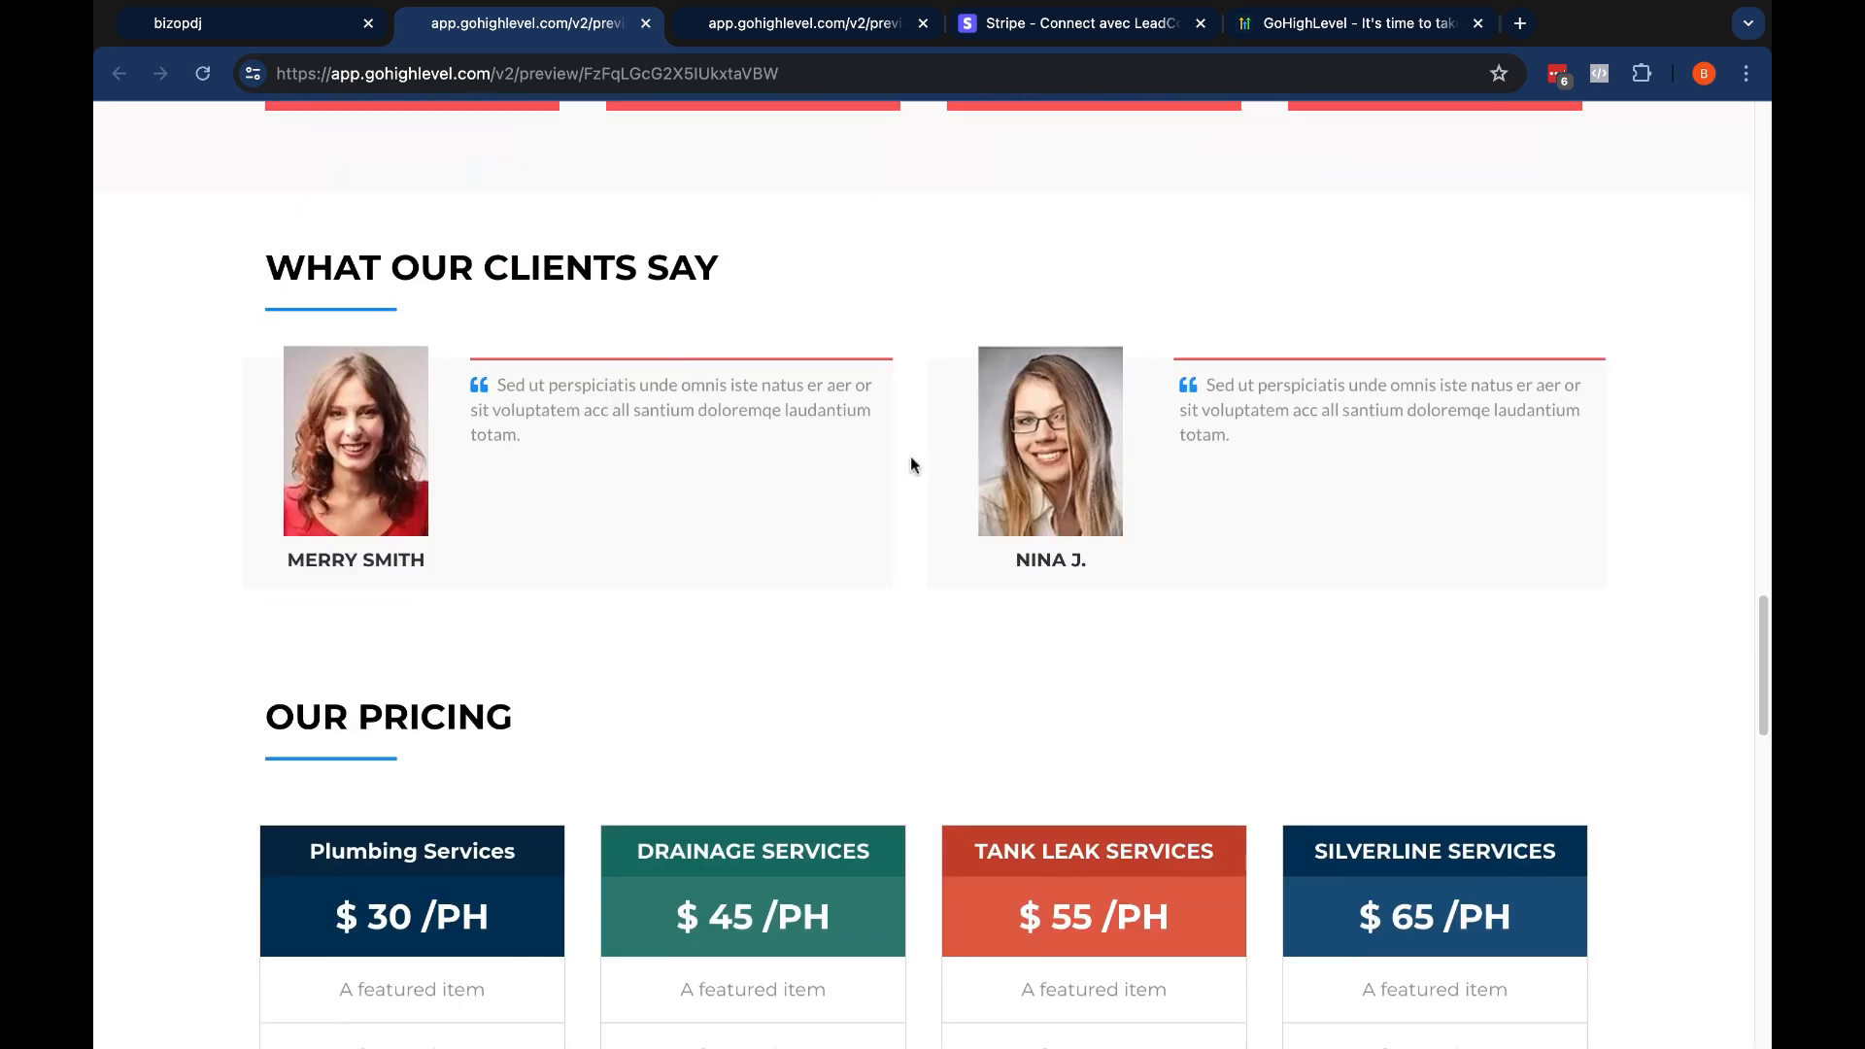
pyautogui.scroll(10, 643, 197)
pyautogui.click(645, 26)
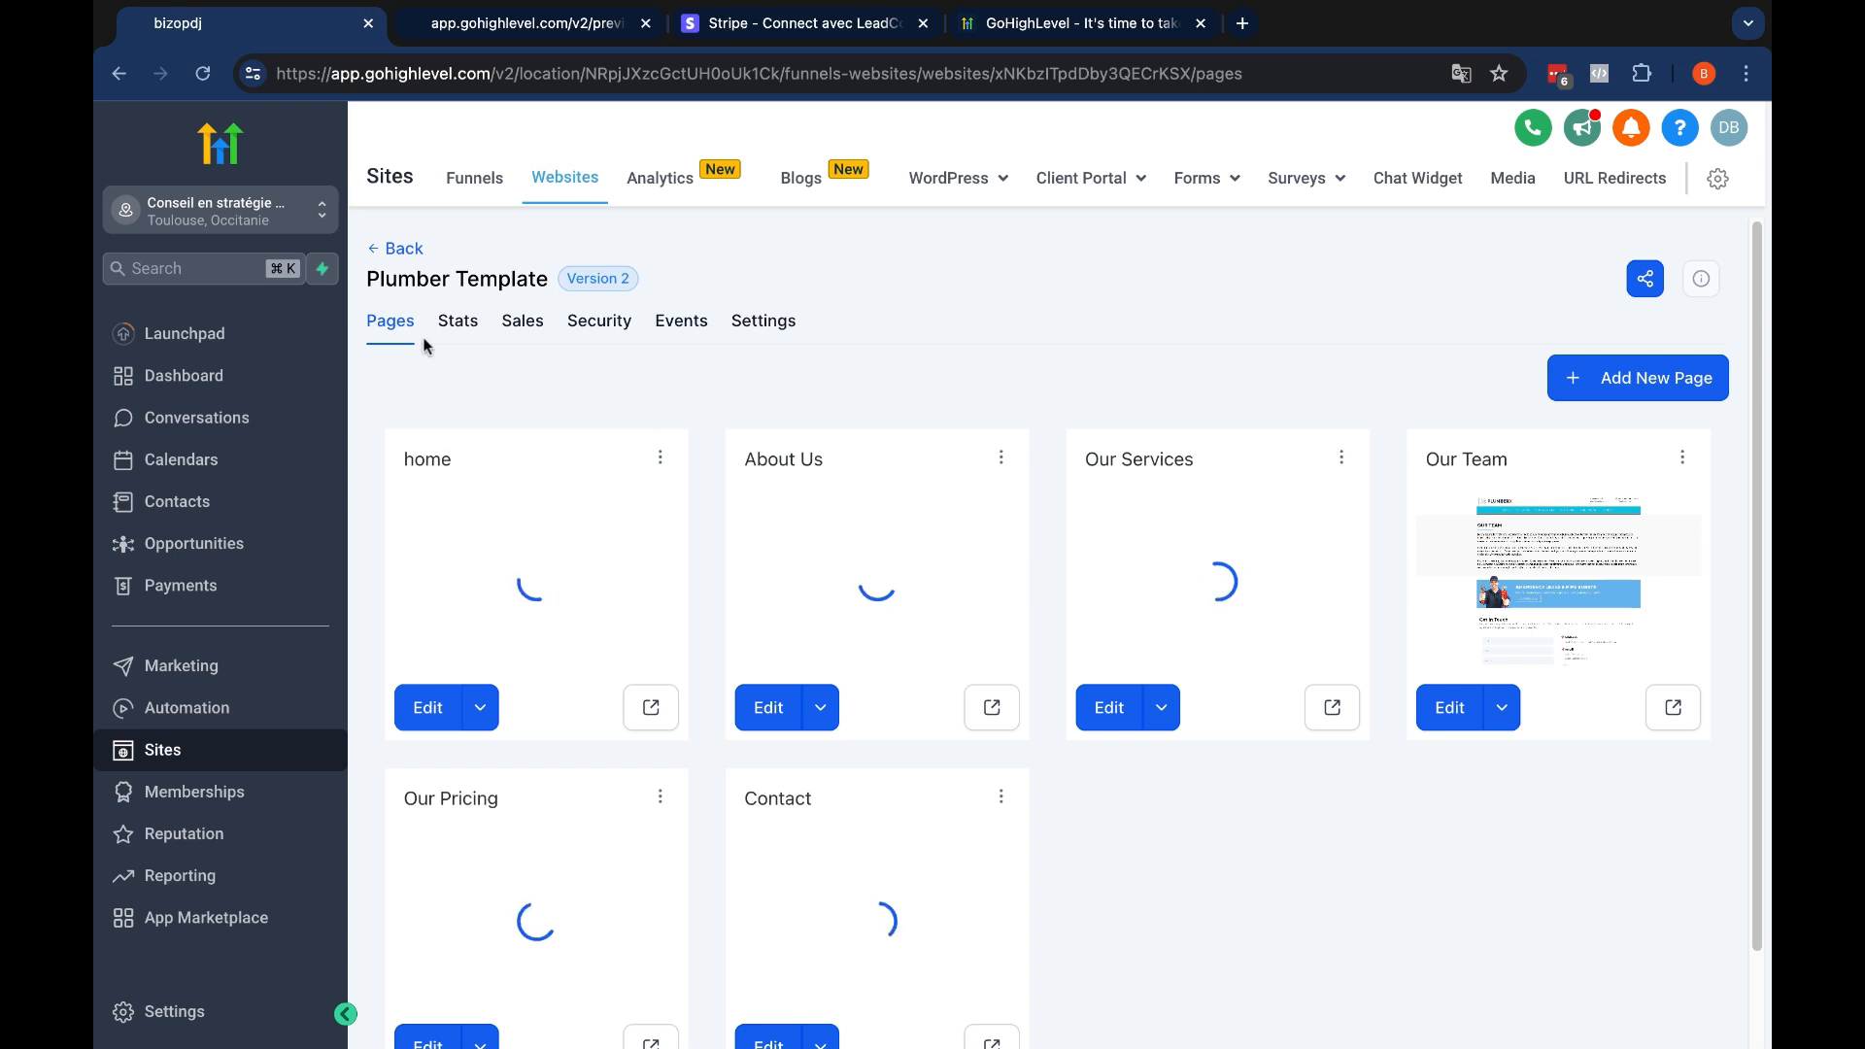
# Open the Plumber Template's home page in the page builder and examine its hero section and quote form settings
pyautogui.click(476, 717)
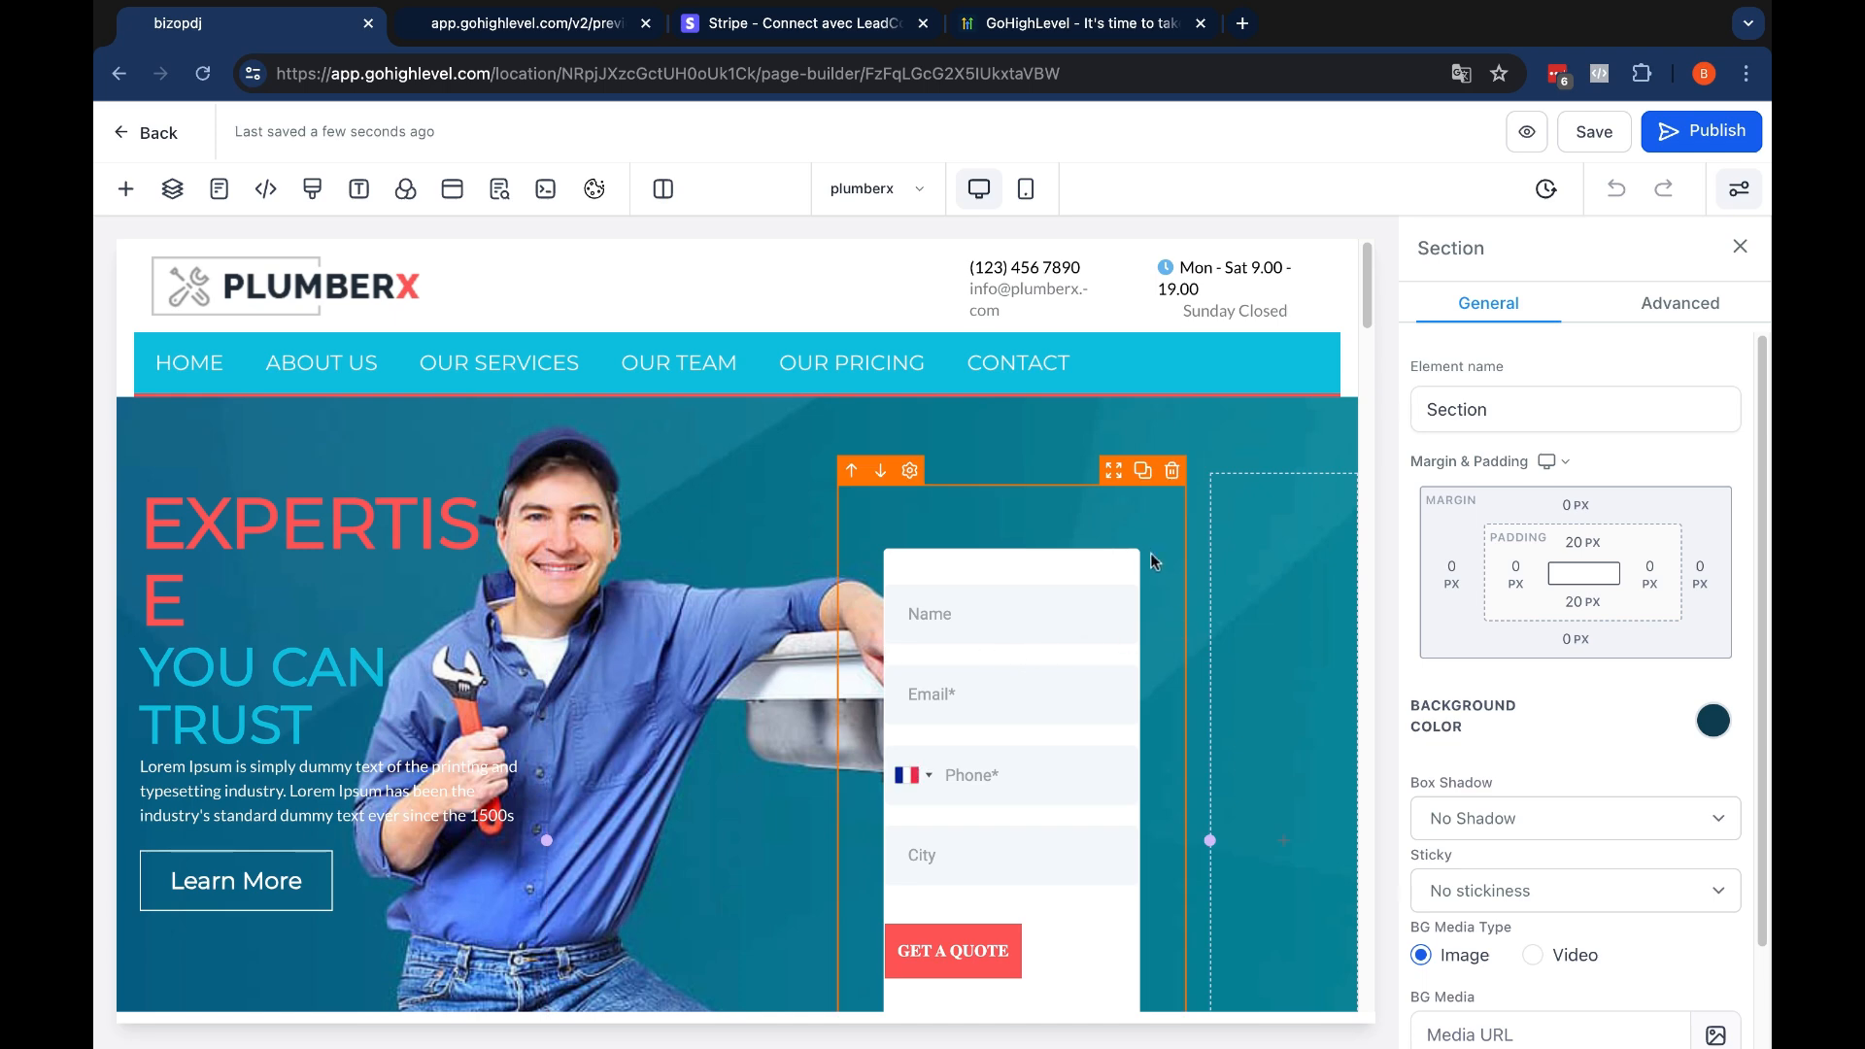
pyautogui.scroll(-1, 1139, 540)
pyautogui.scroll(-5, 1139, 540)
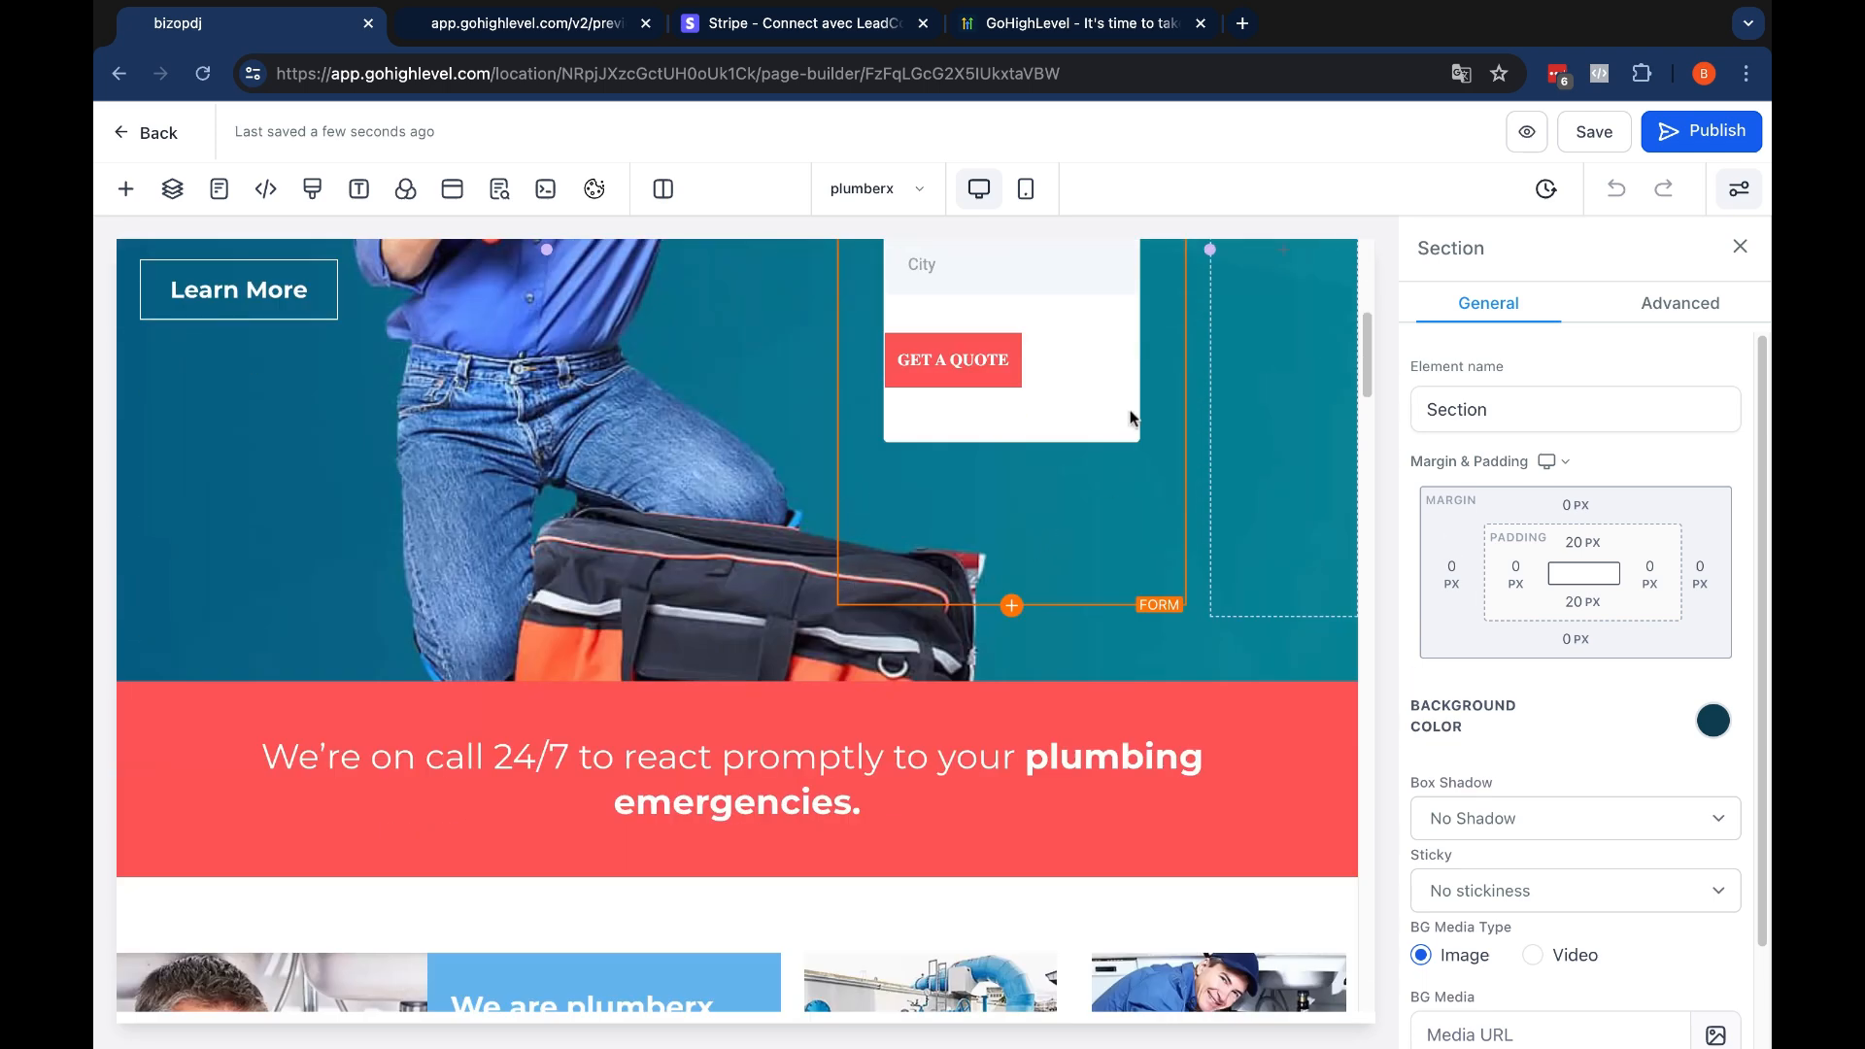
pyautogui.click(1130, 417)
pyautogui.scroll(5, 1110, 475)
pyautogui.scroll(-1, 1069, 612)
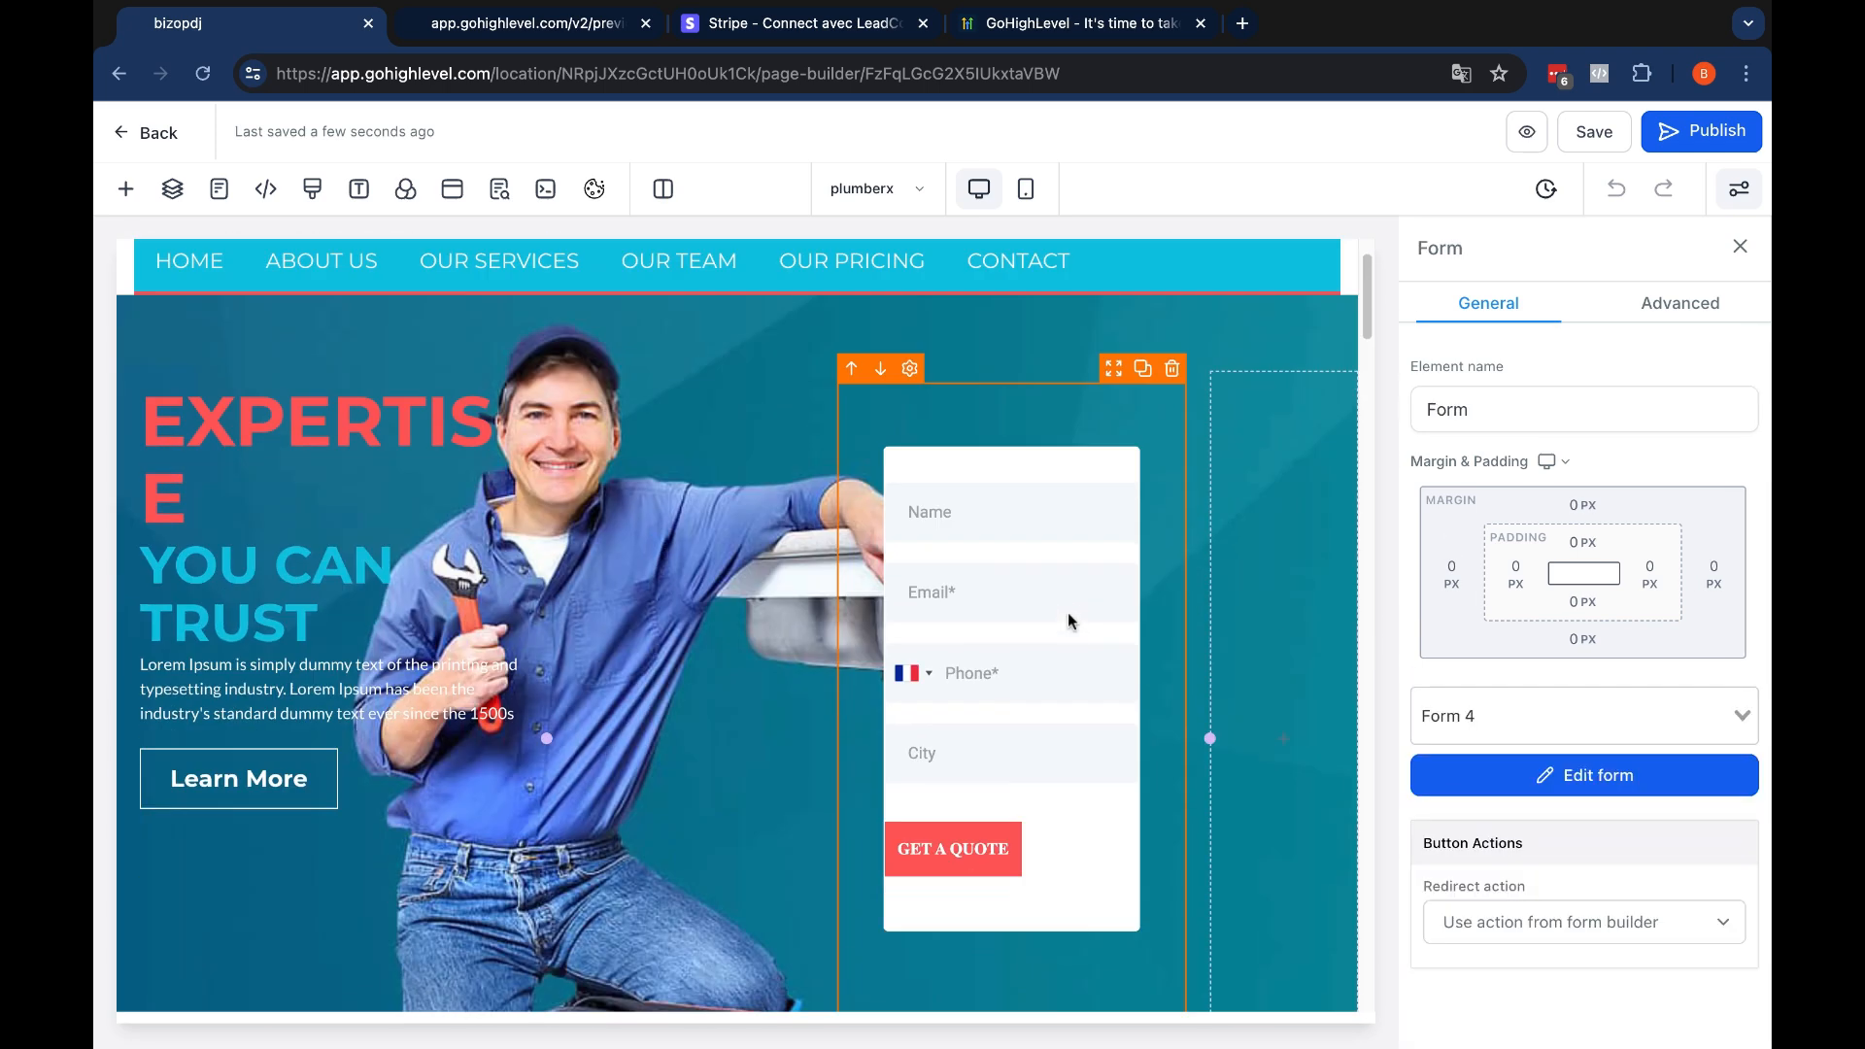
pyautogui.scroll(-8, 725, 599)
# Replace the headline about being on call 24/7 in the red banner with "Nous intervenons"
pyautogui.click(626, 442)
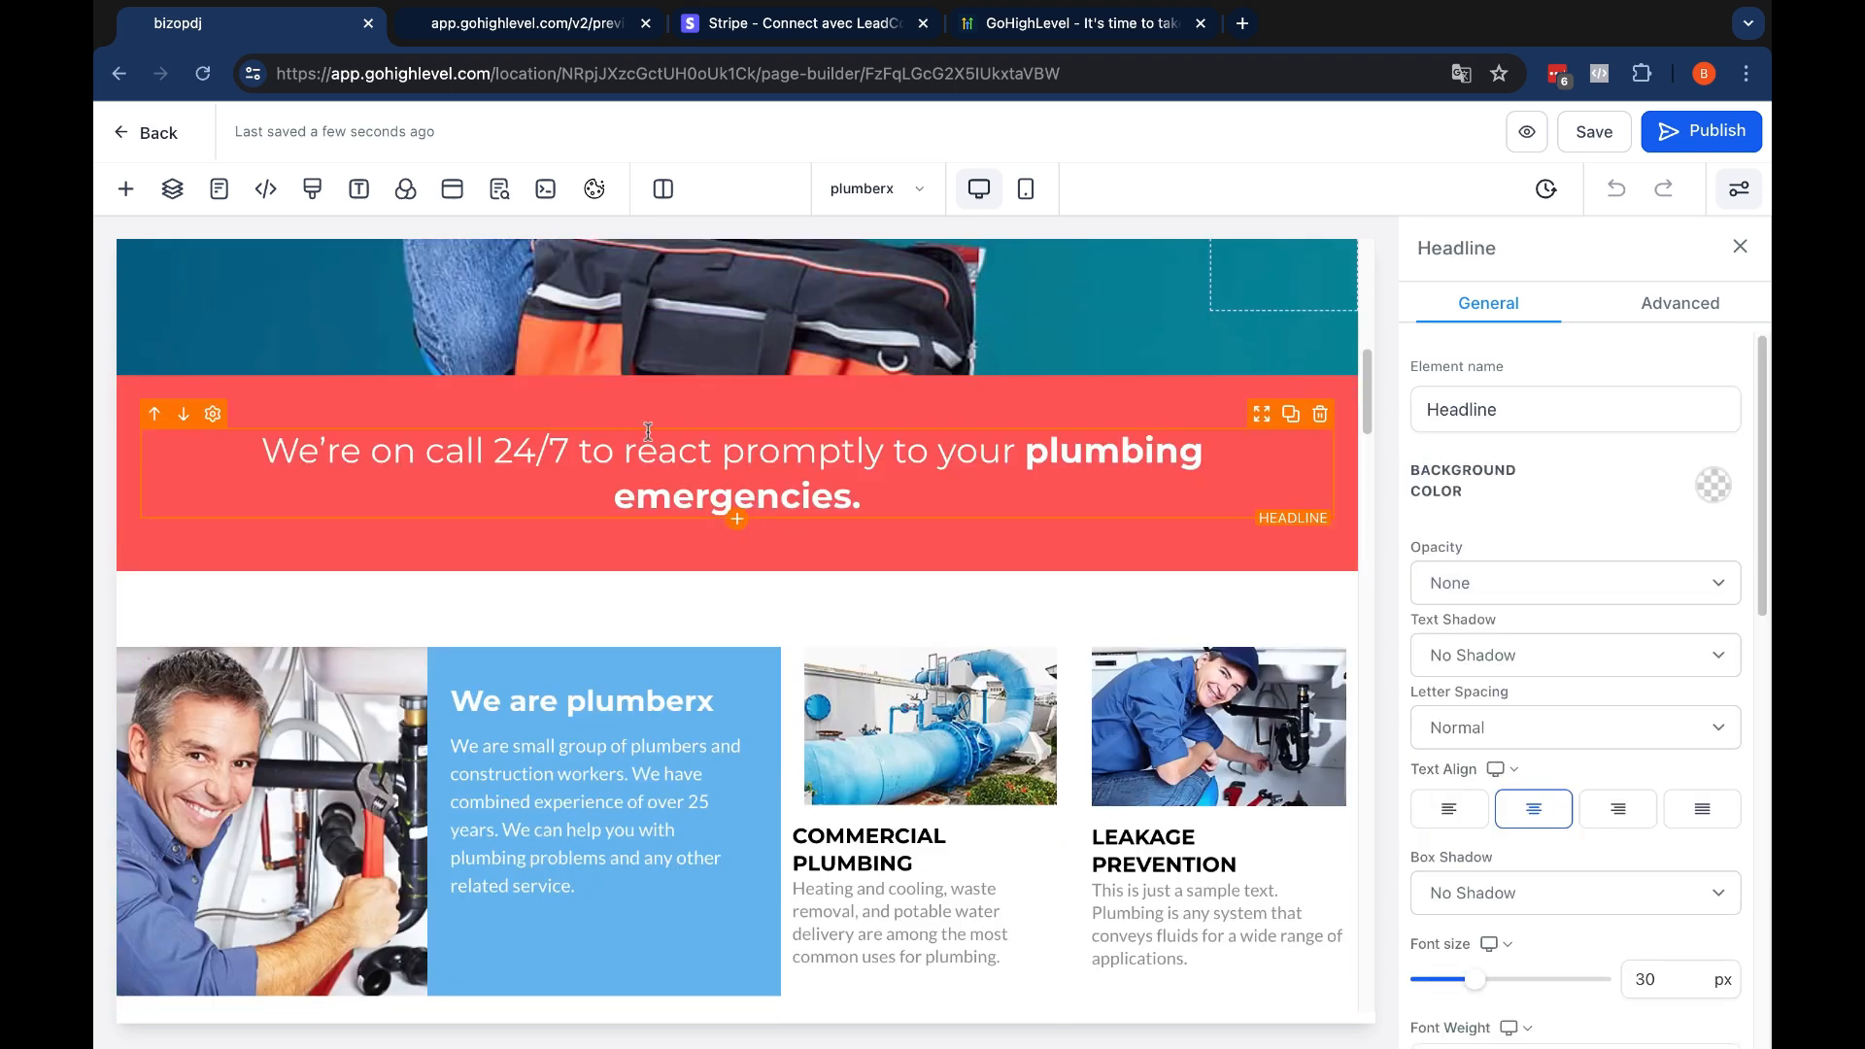
pyautogui.doubleClick(648, 450)
pyautogui.tripleClick(749, 454)
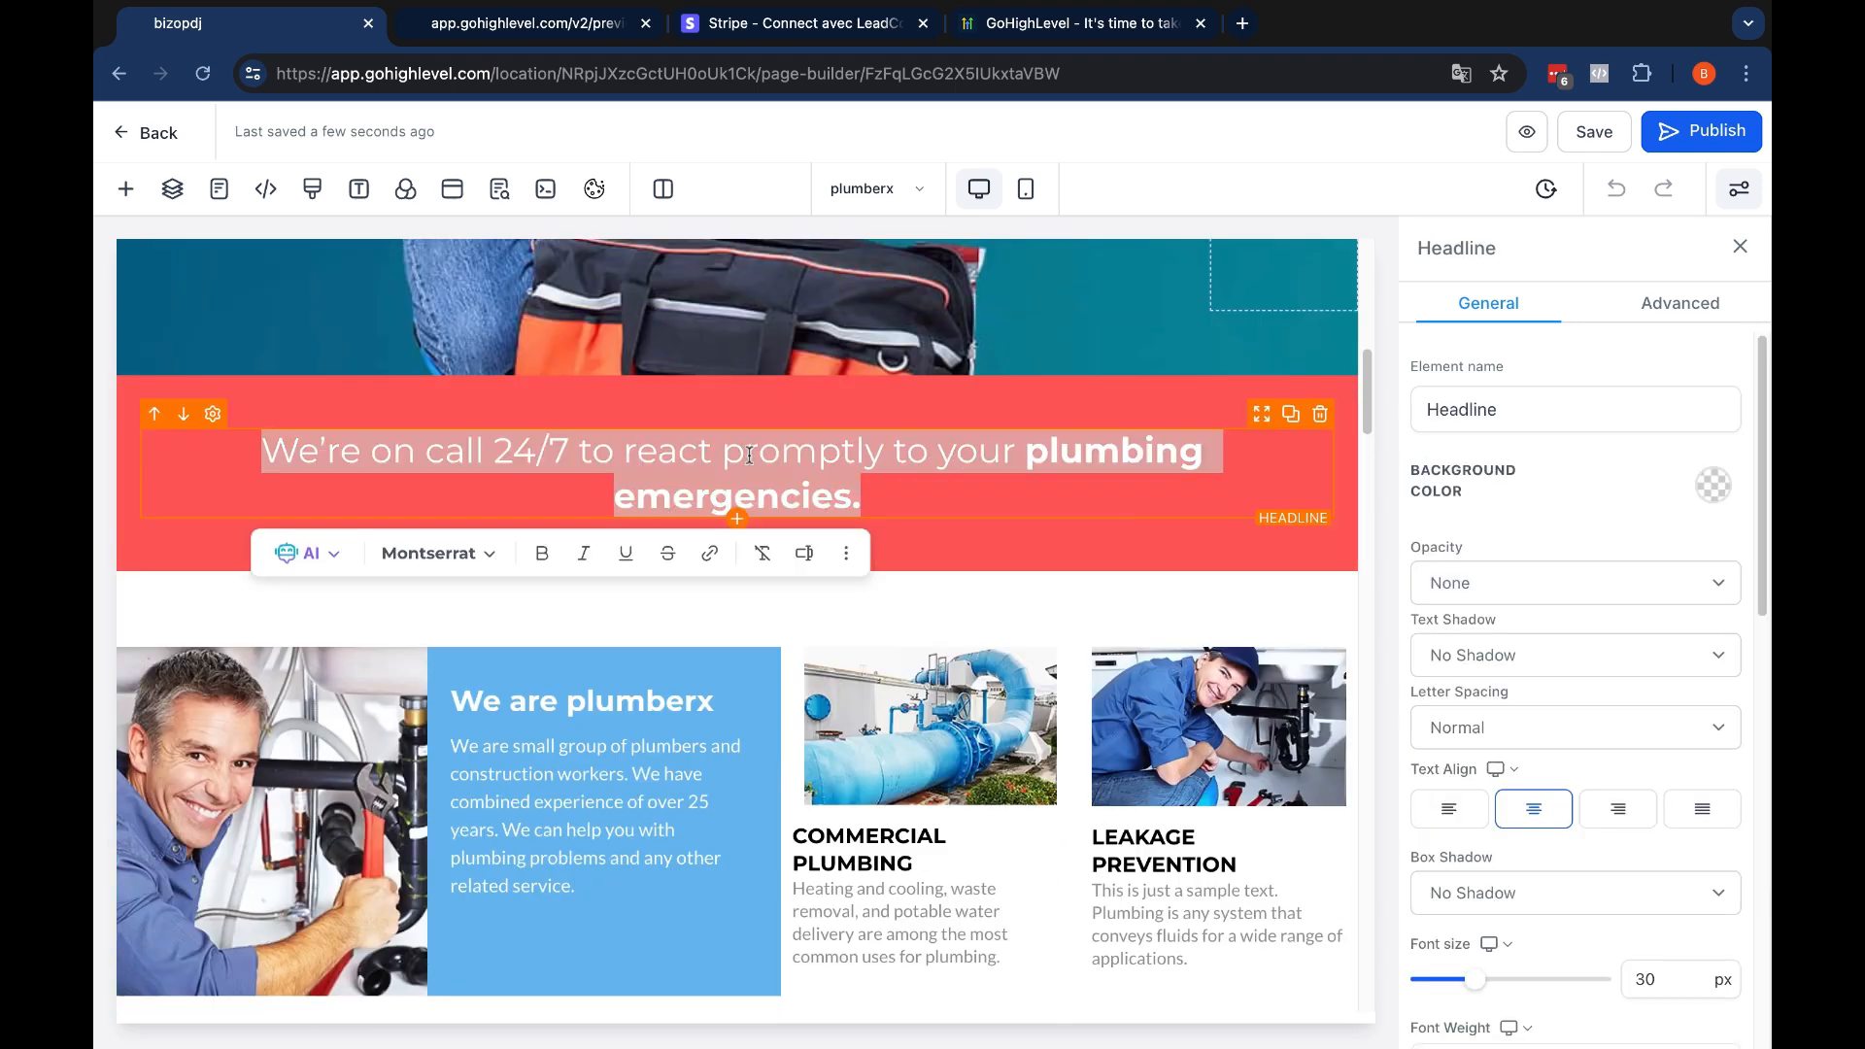
pyautogui.write('nous ei')
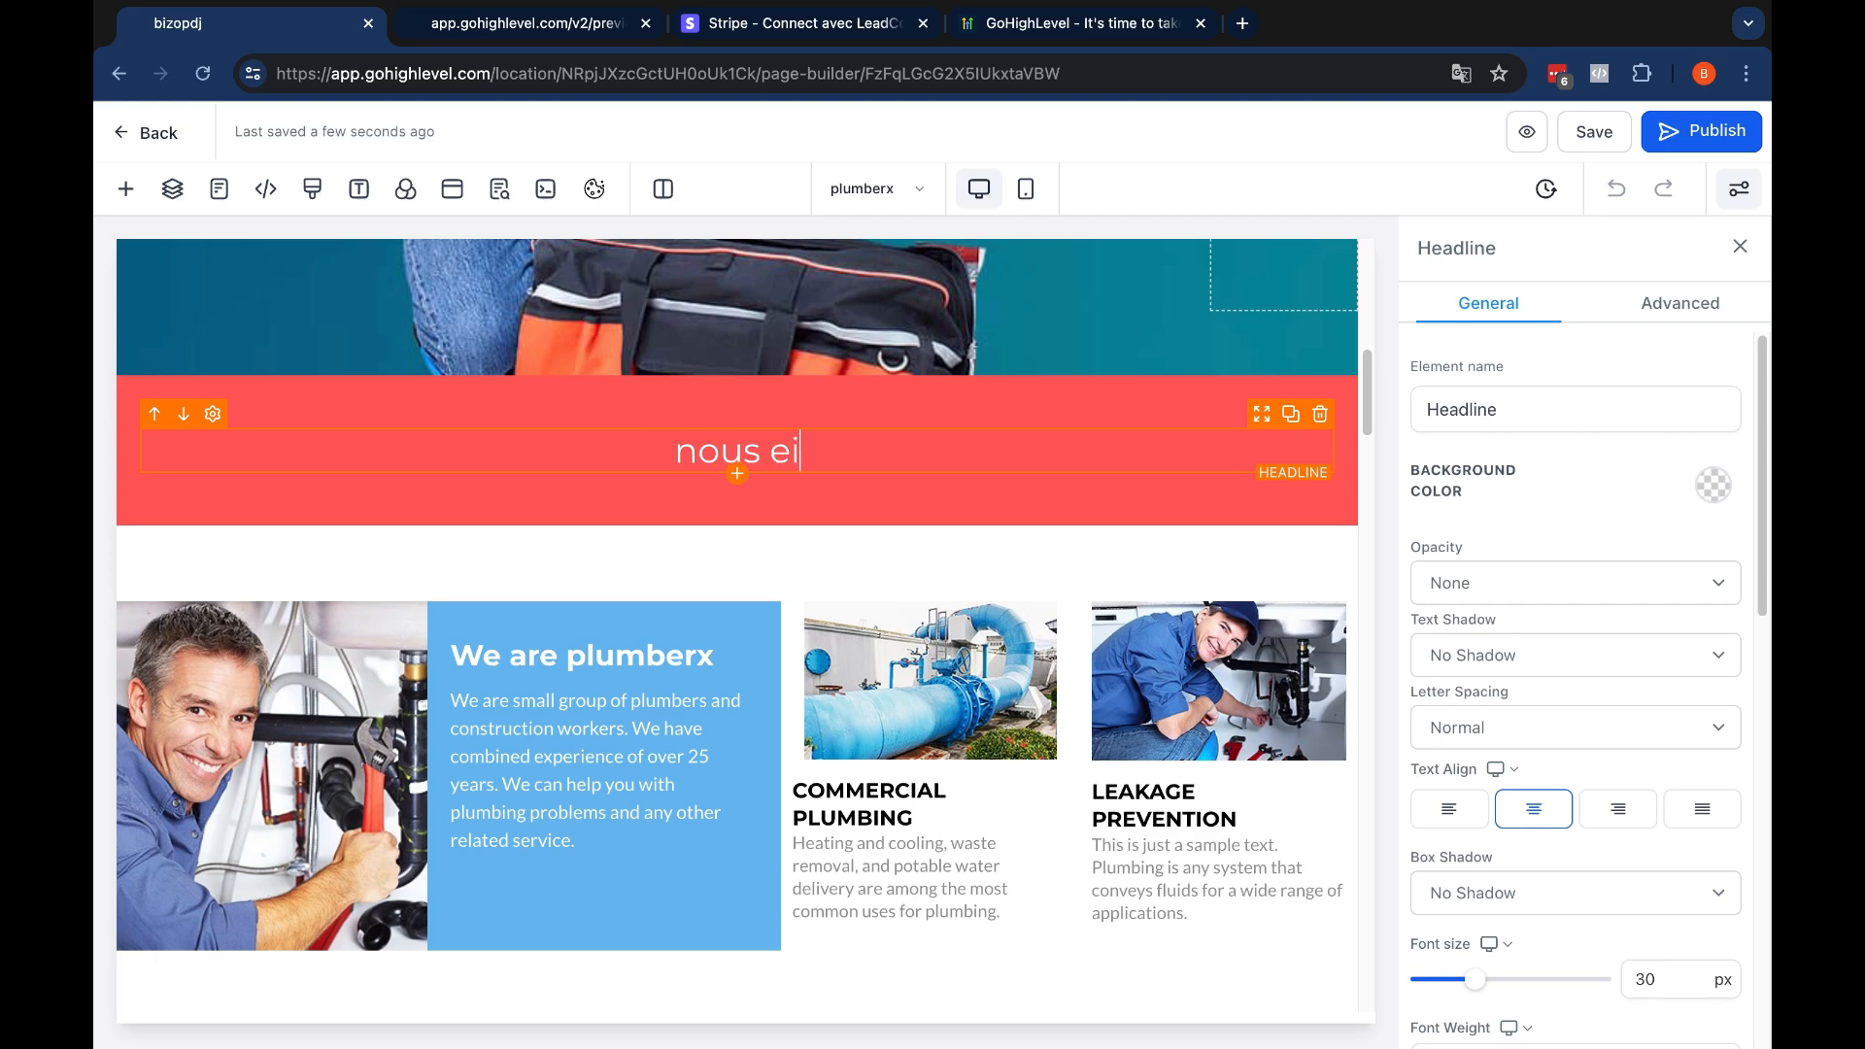
pyautogui.press('BackSpace')
pyautogui.press('BackSpace')
pyautogui.press('BackSpace')
pyautogui.press('BackSpace')
pyautogui.press('BackSpace')
pyautogui.press('BackSpace')
pyautogui.press('BackSpace')
pyautogui.write('N')
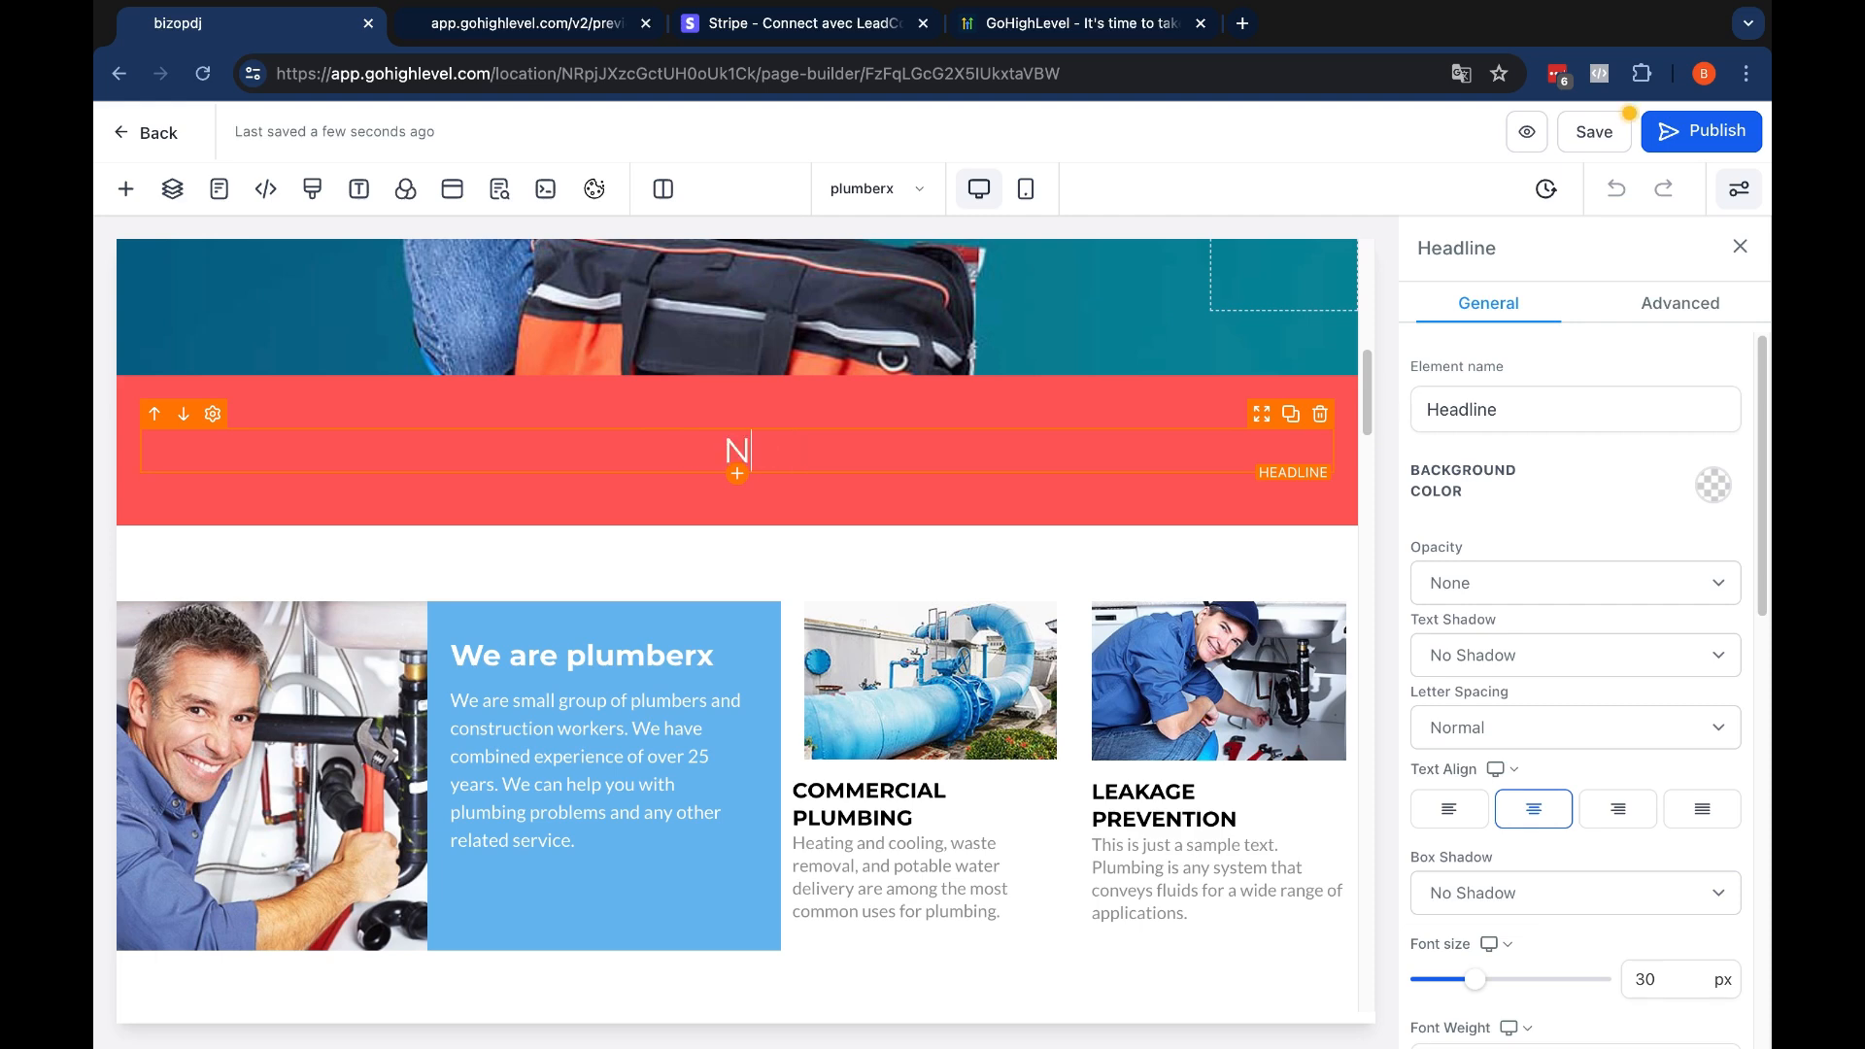
pyautogui.write('ous inte')
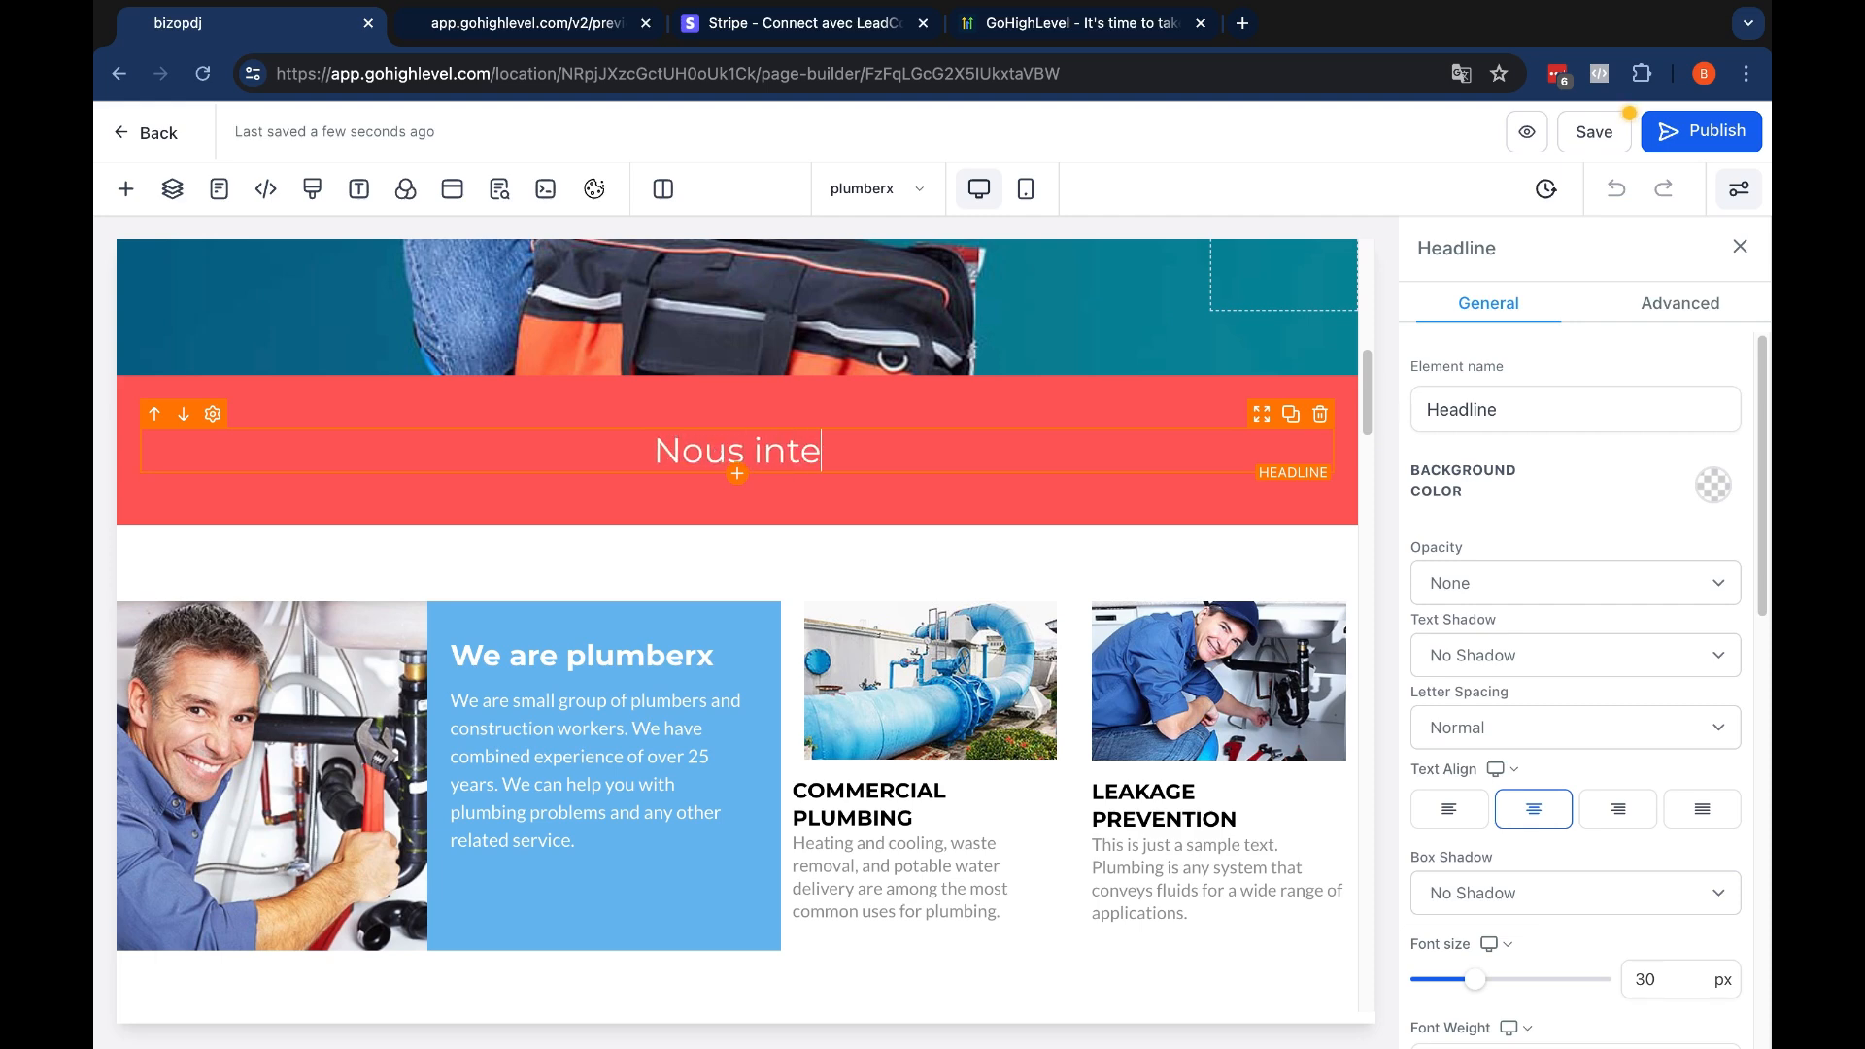
pyautogui.write('rveno')
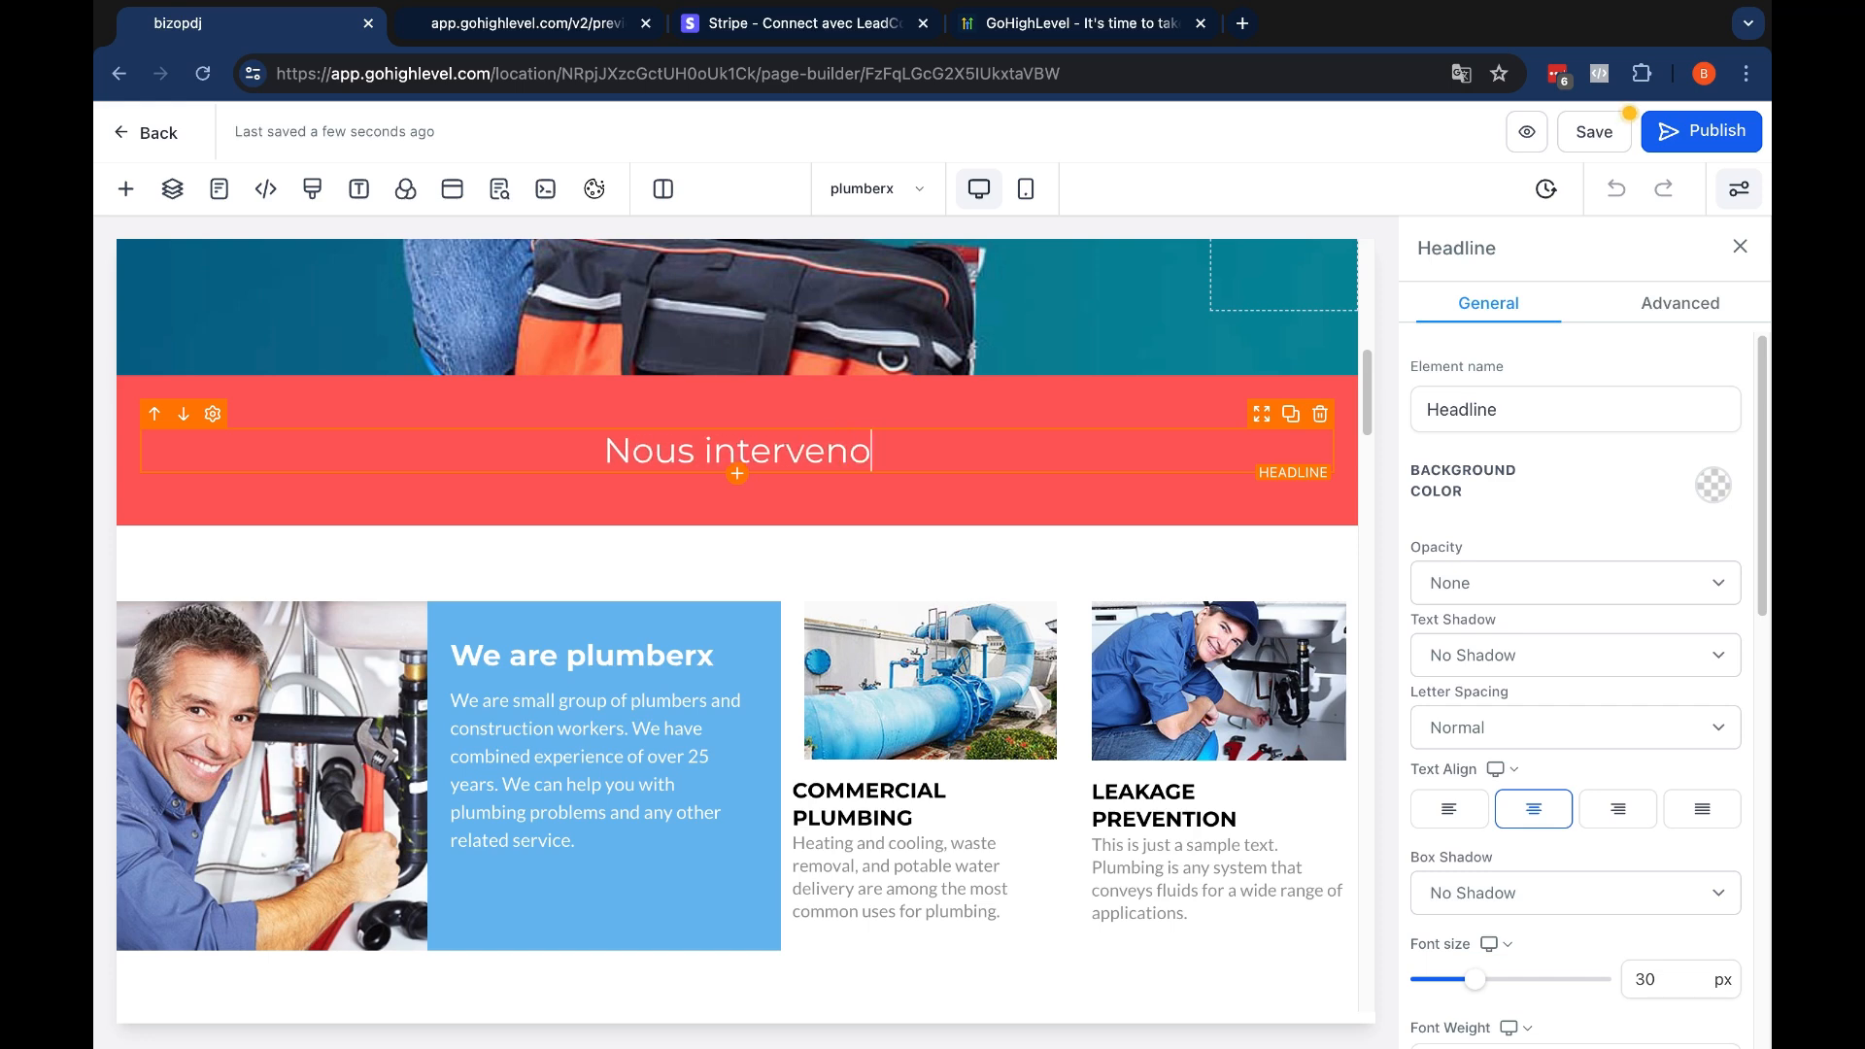
pyautogui.write('ns')
# Change the background colour of the red "Nous intervenons" banner section to black
pyautogui.click(1288, 442)
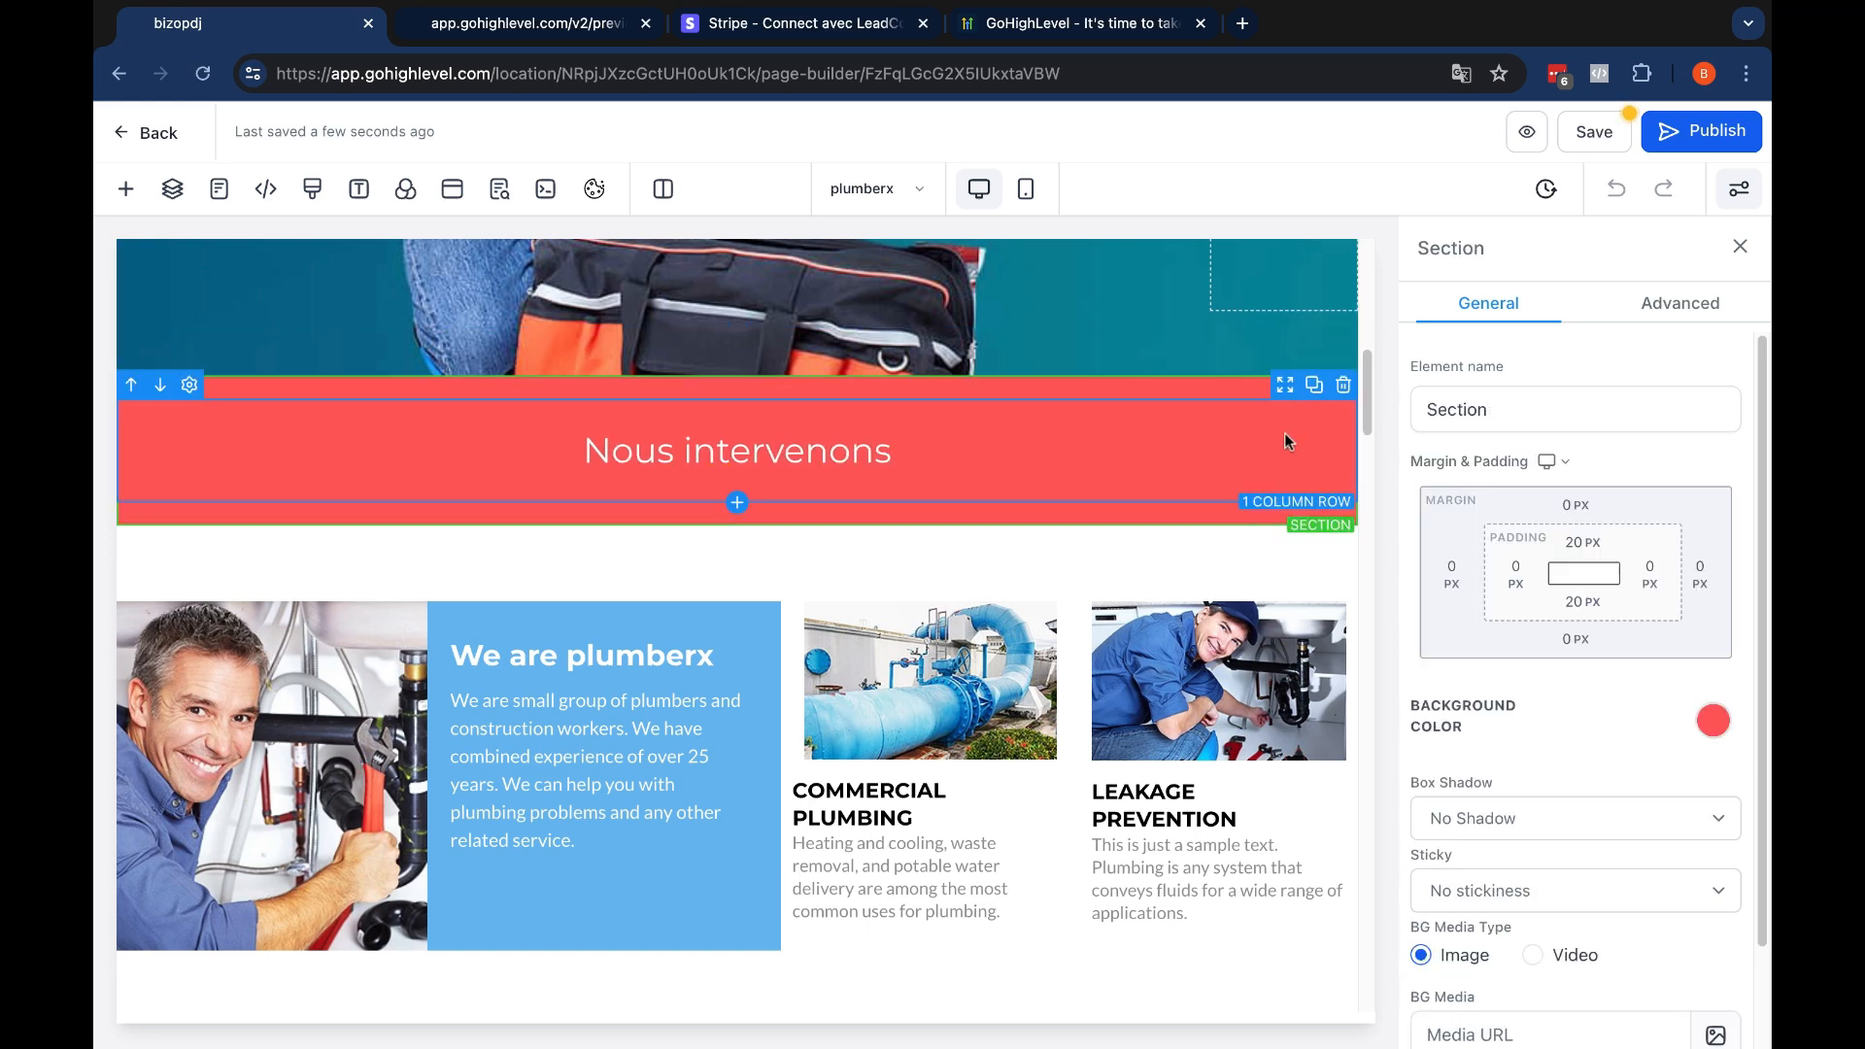
pyautogui.click(1711, 727)
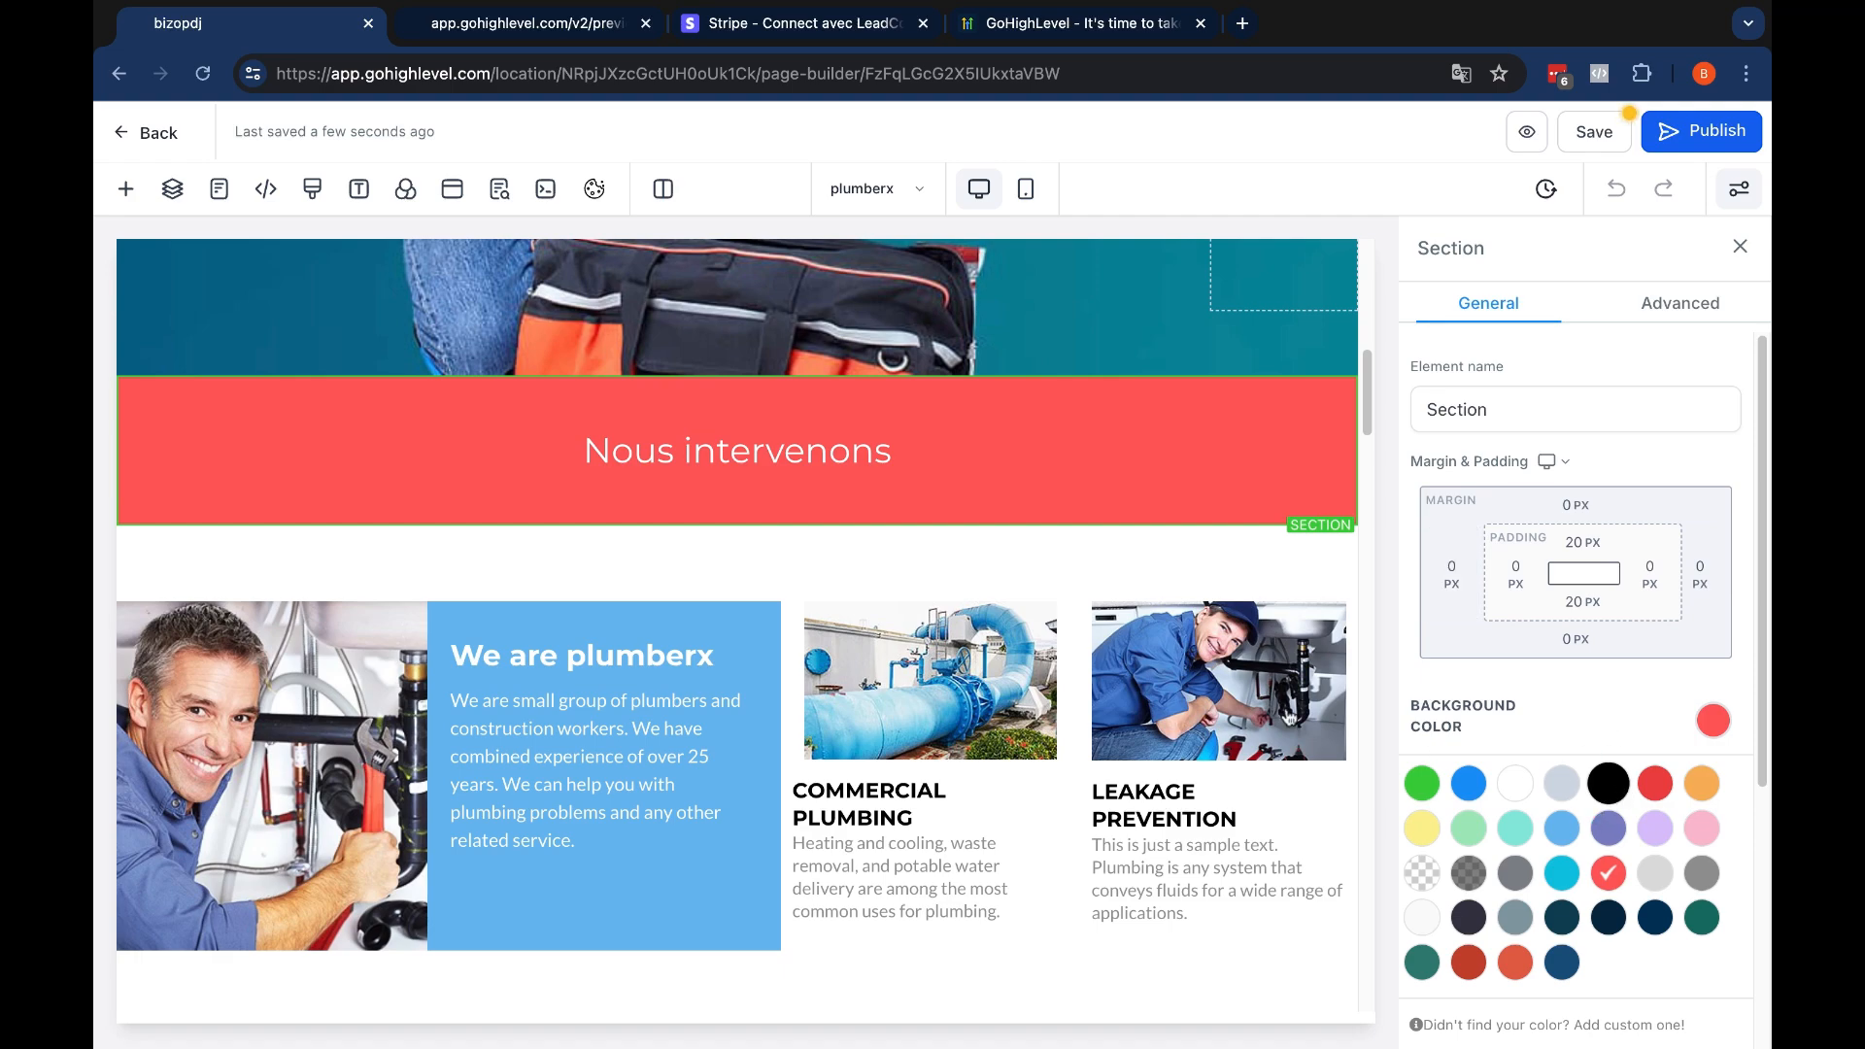
pyautogui.click(1607, 783)
# Examine the rest of the plumber page, including the services, team, client reviews and pricing sections, and return to the hero section
pyautogui.scroll(-5, 998, 627)
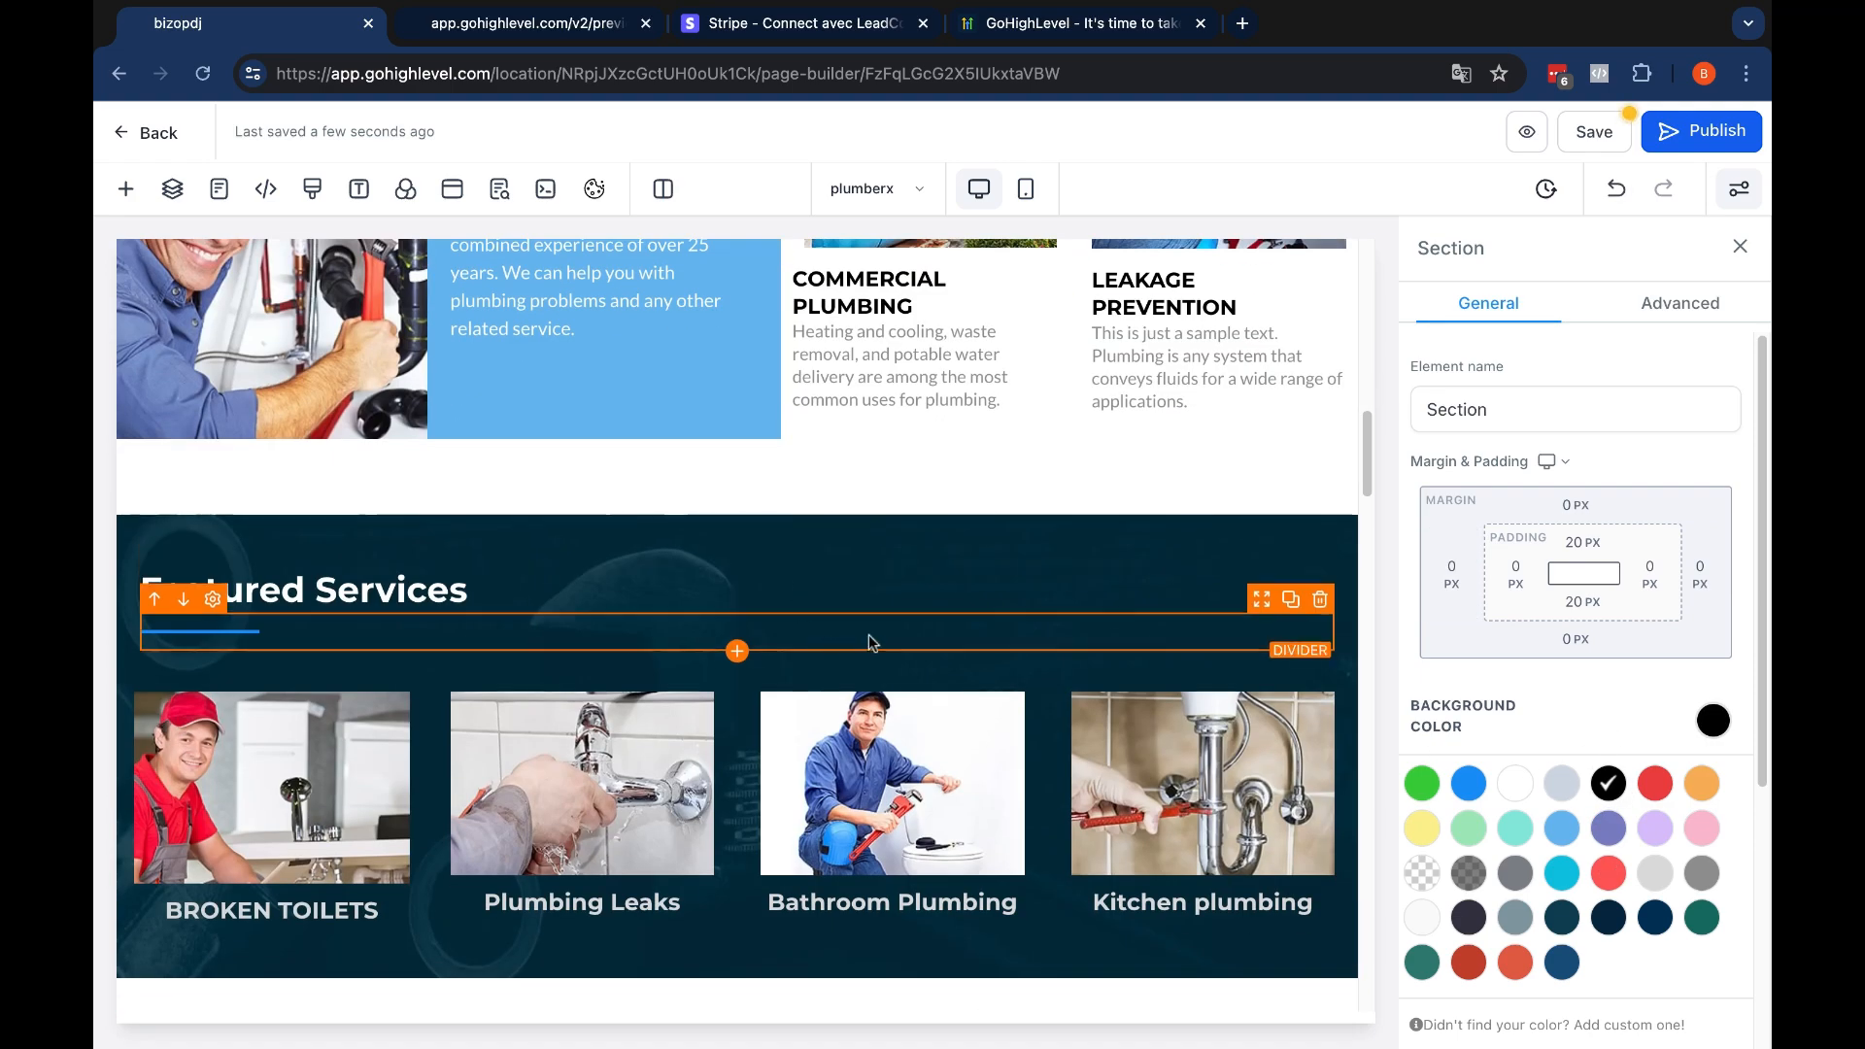
pyautogui.scroll(-8, 871, 633)
pyautogui.scroll(-4, 708, 583)
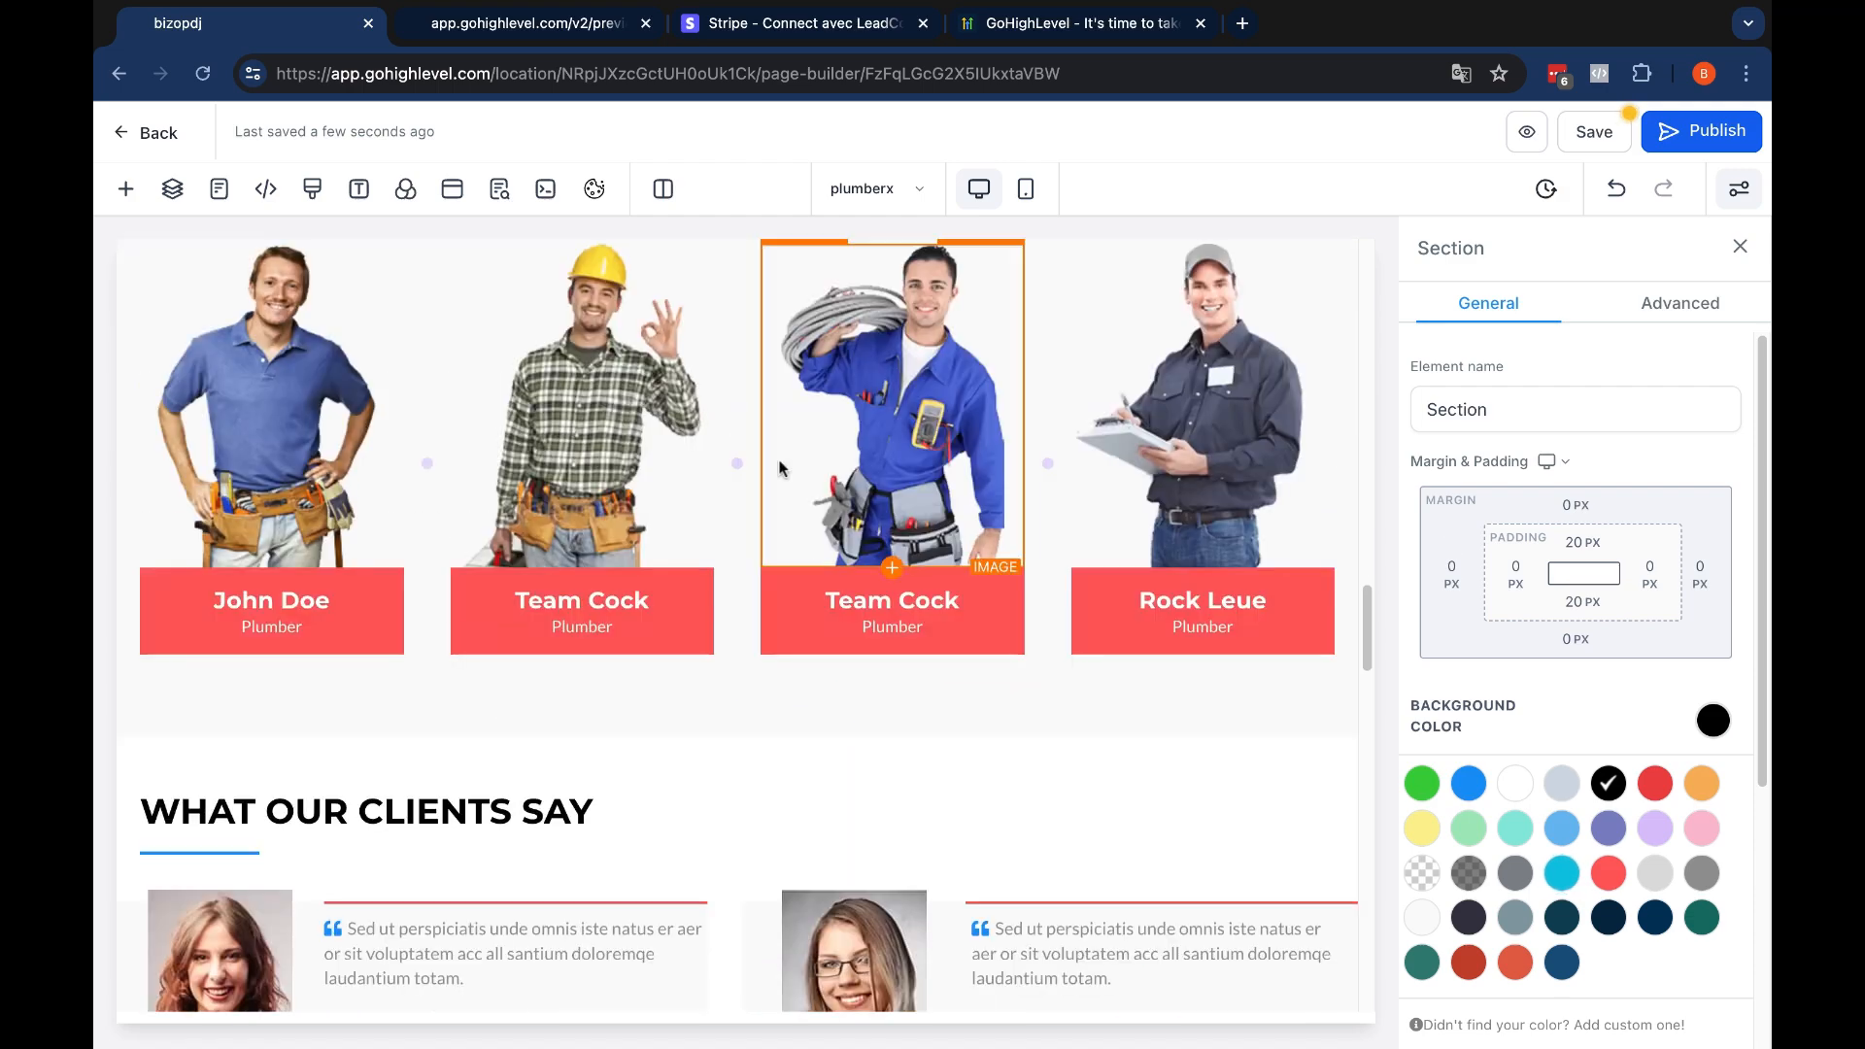
pyautogui.scroll(-8, 385, 650)
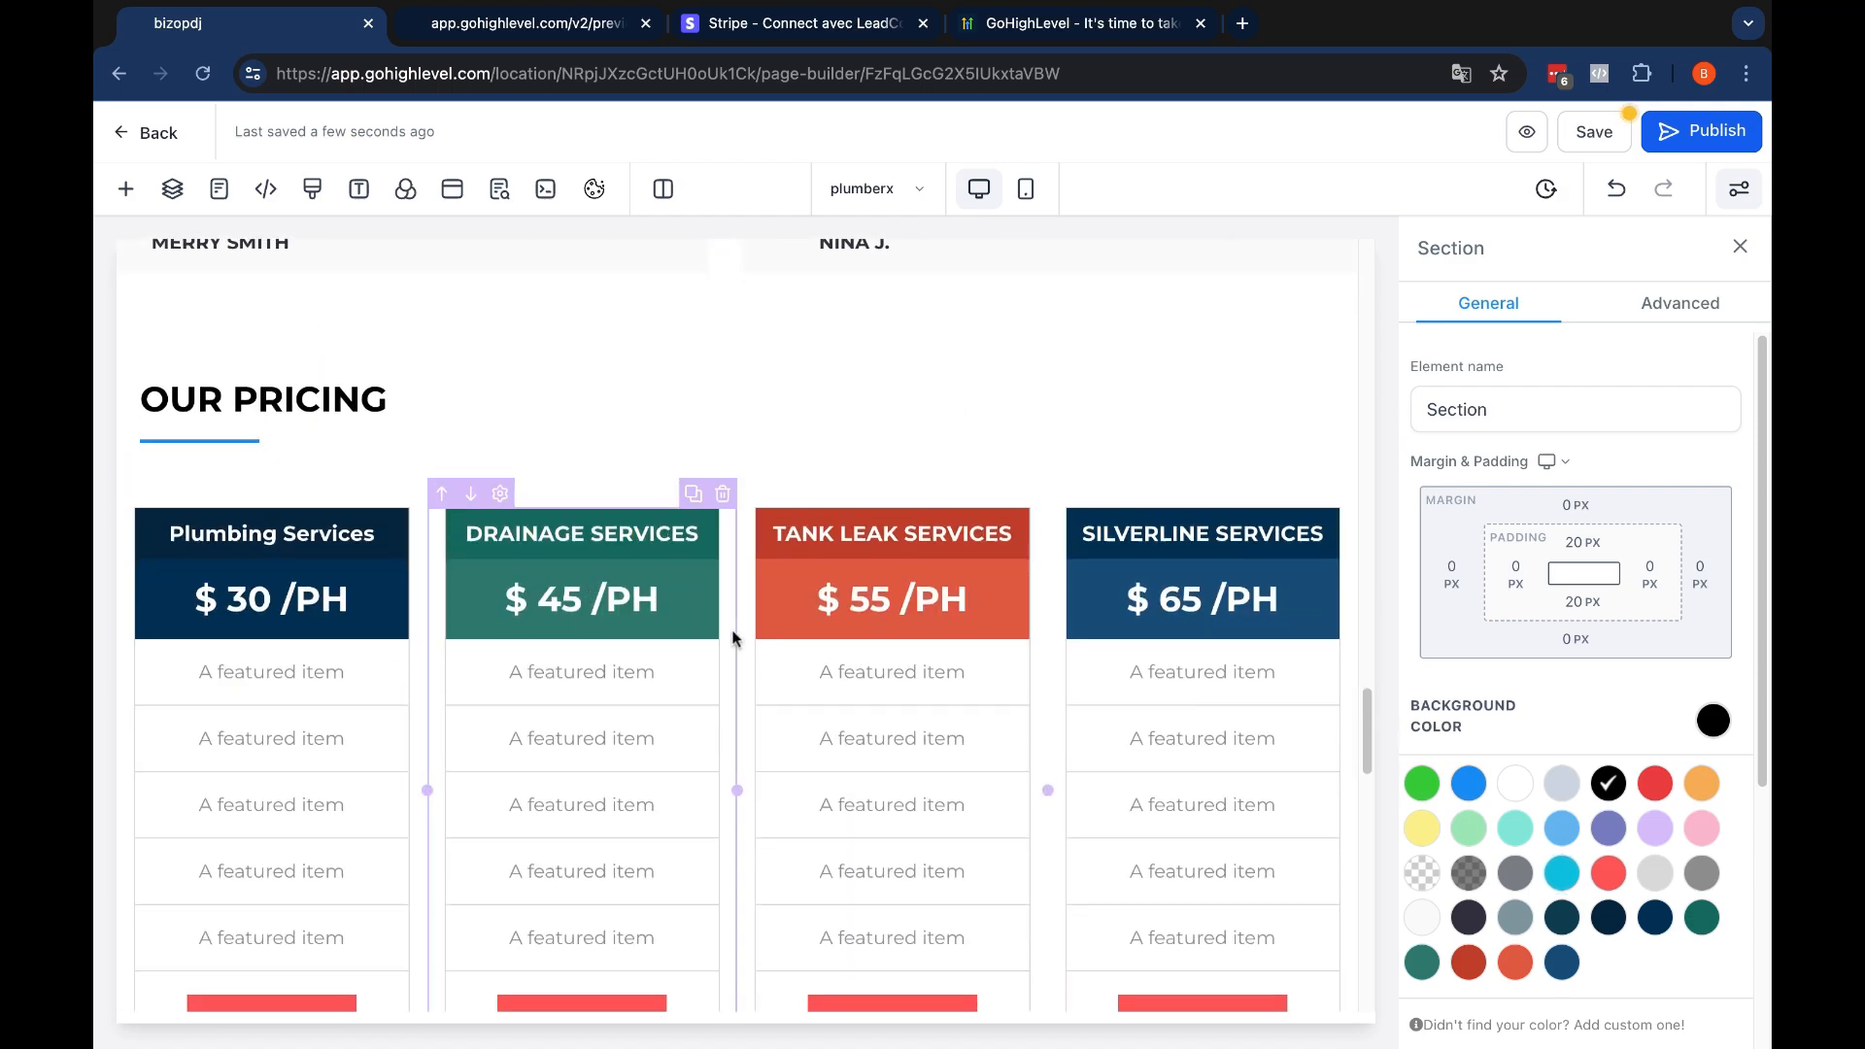
pyautogui.scroll(7, 717, 629)
pyautogui.scroll(-10, 716, 621)
pyautogui.scroll(20, 733, 749)
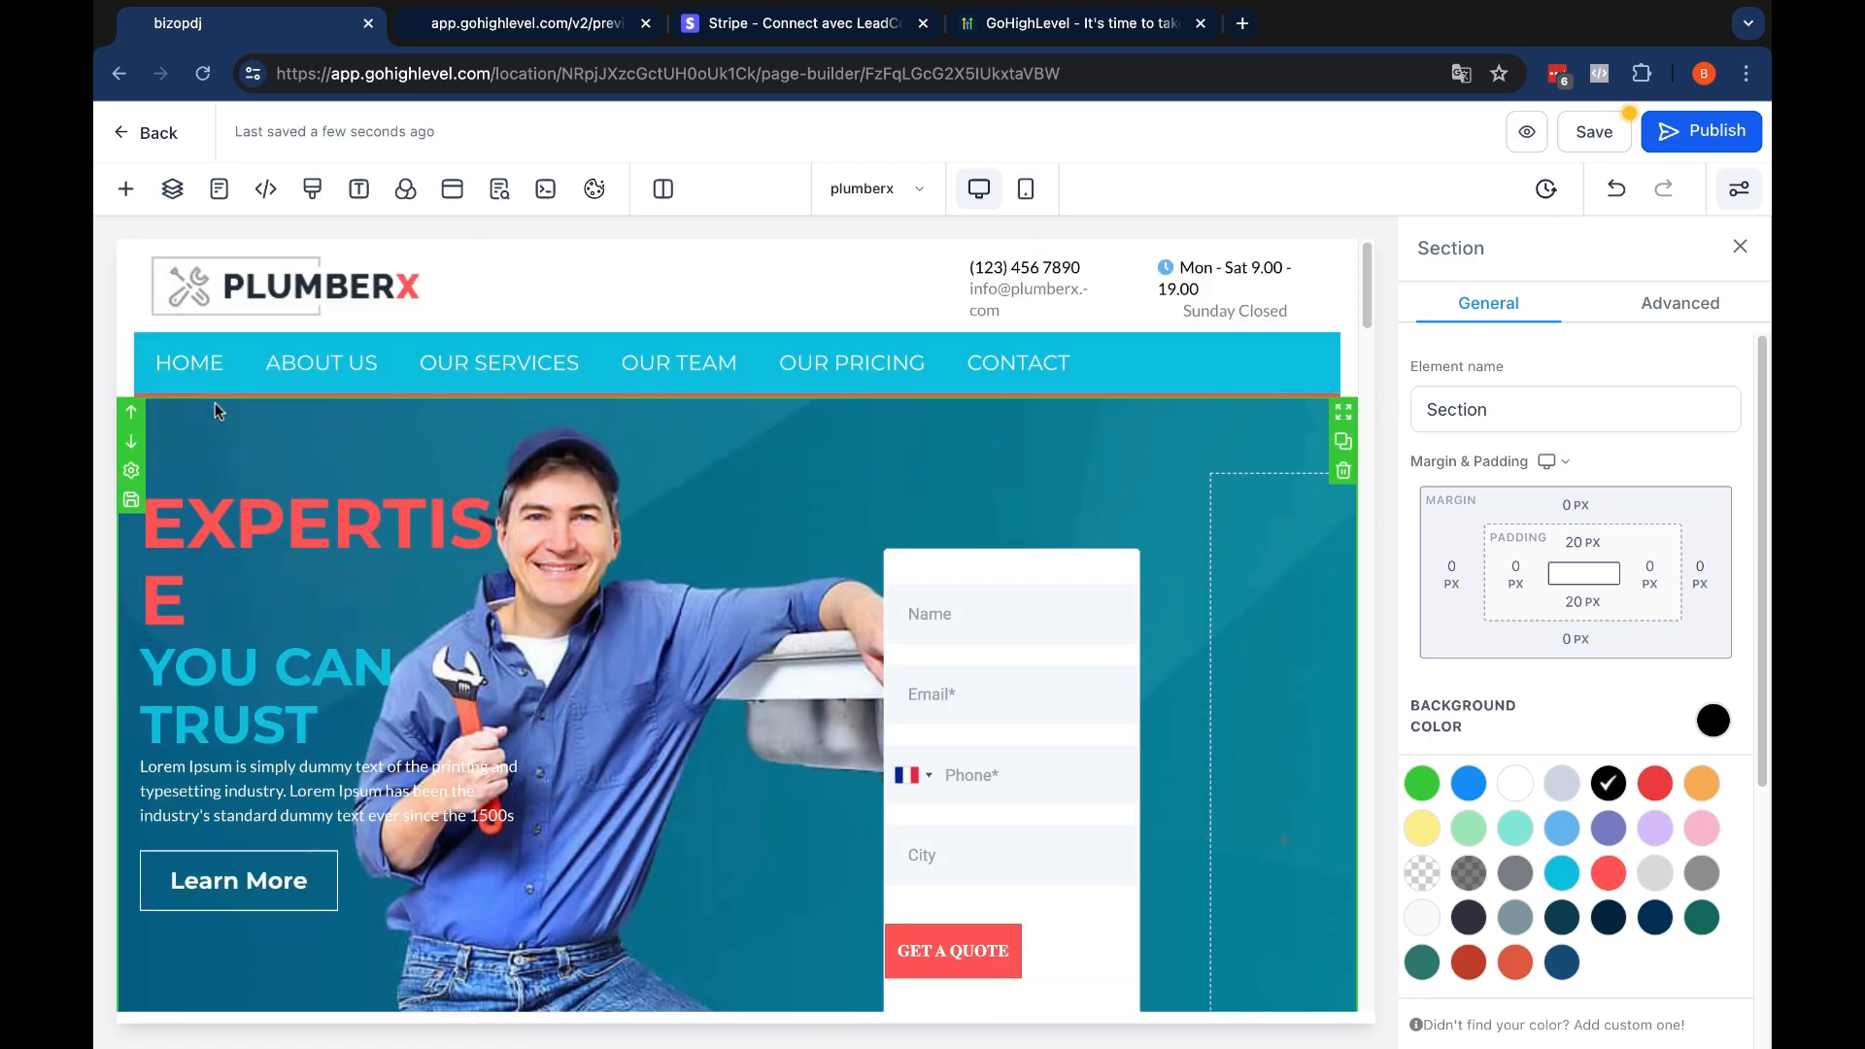
pyautogui.scroll(-10, 904, 568)
pyautogui.scroll(8, 904, 567)
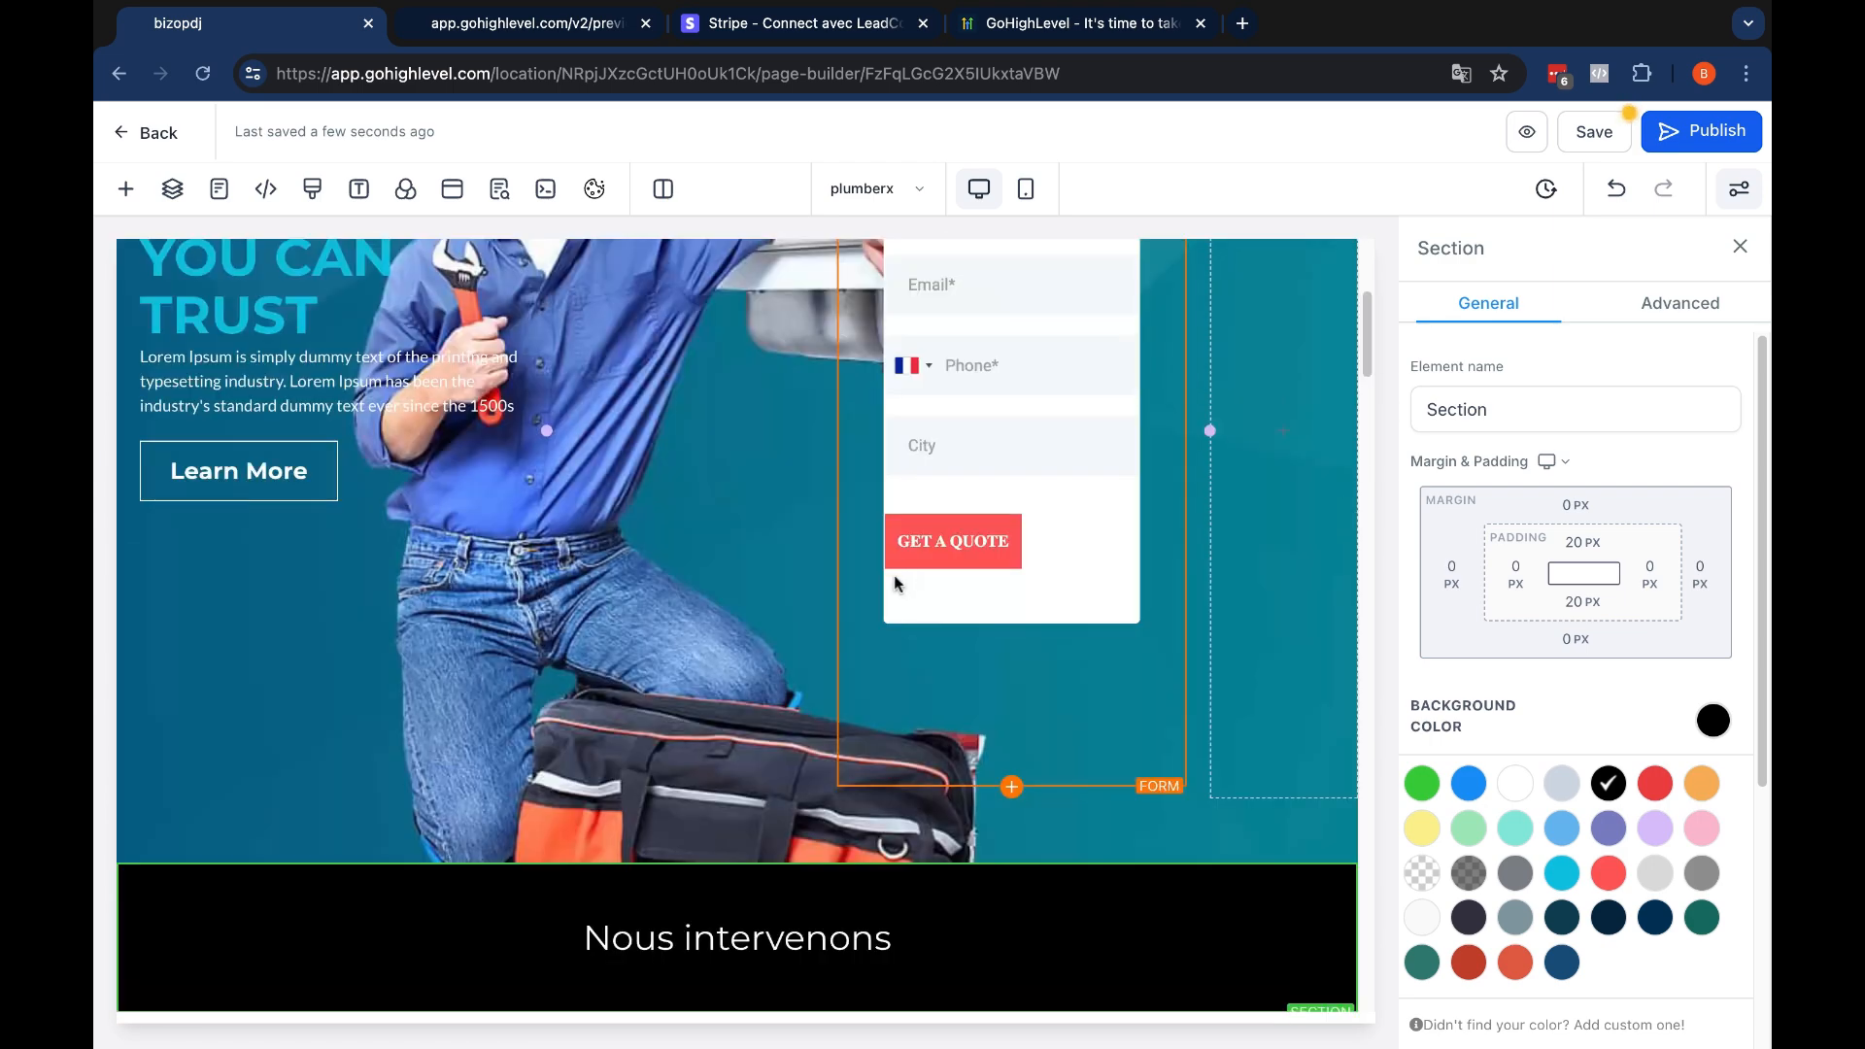
pyautogui.scroll(-5, 894, 575)
# Delete the black "Nous intervenons" section below the hero image
pyautogui.click(1099, 377)
pyautogui.click(1131, 341)
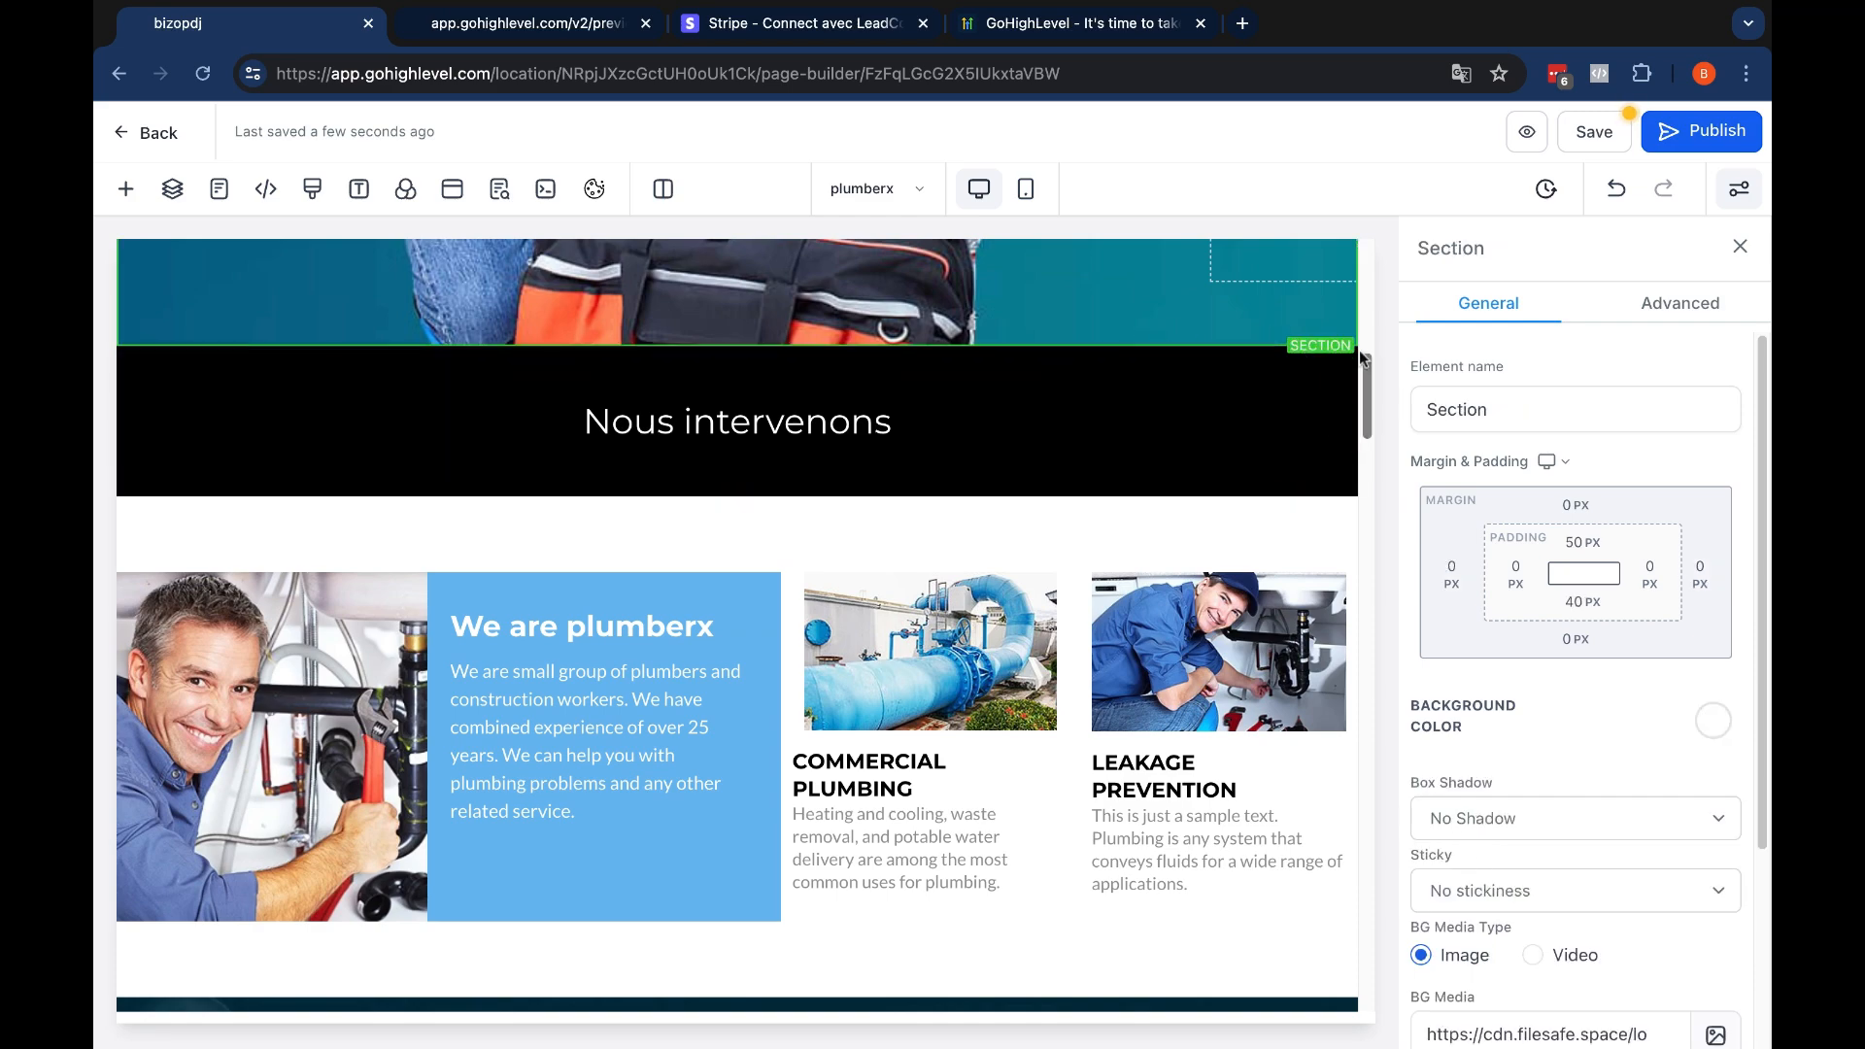
pyautogui.click(1344, 424)
pyautogui.scroll(-10, 260, 439)
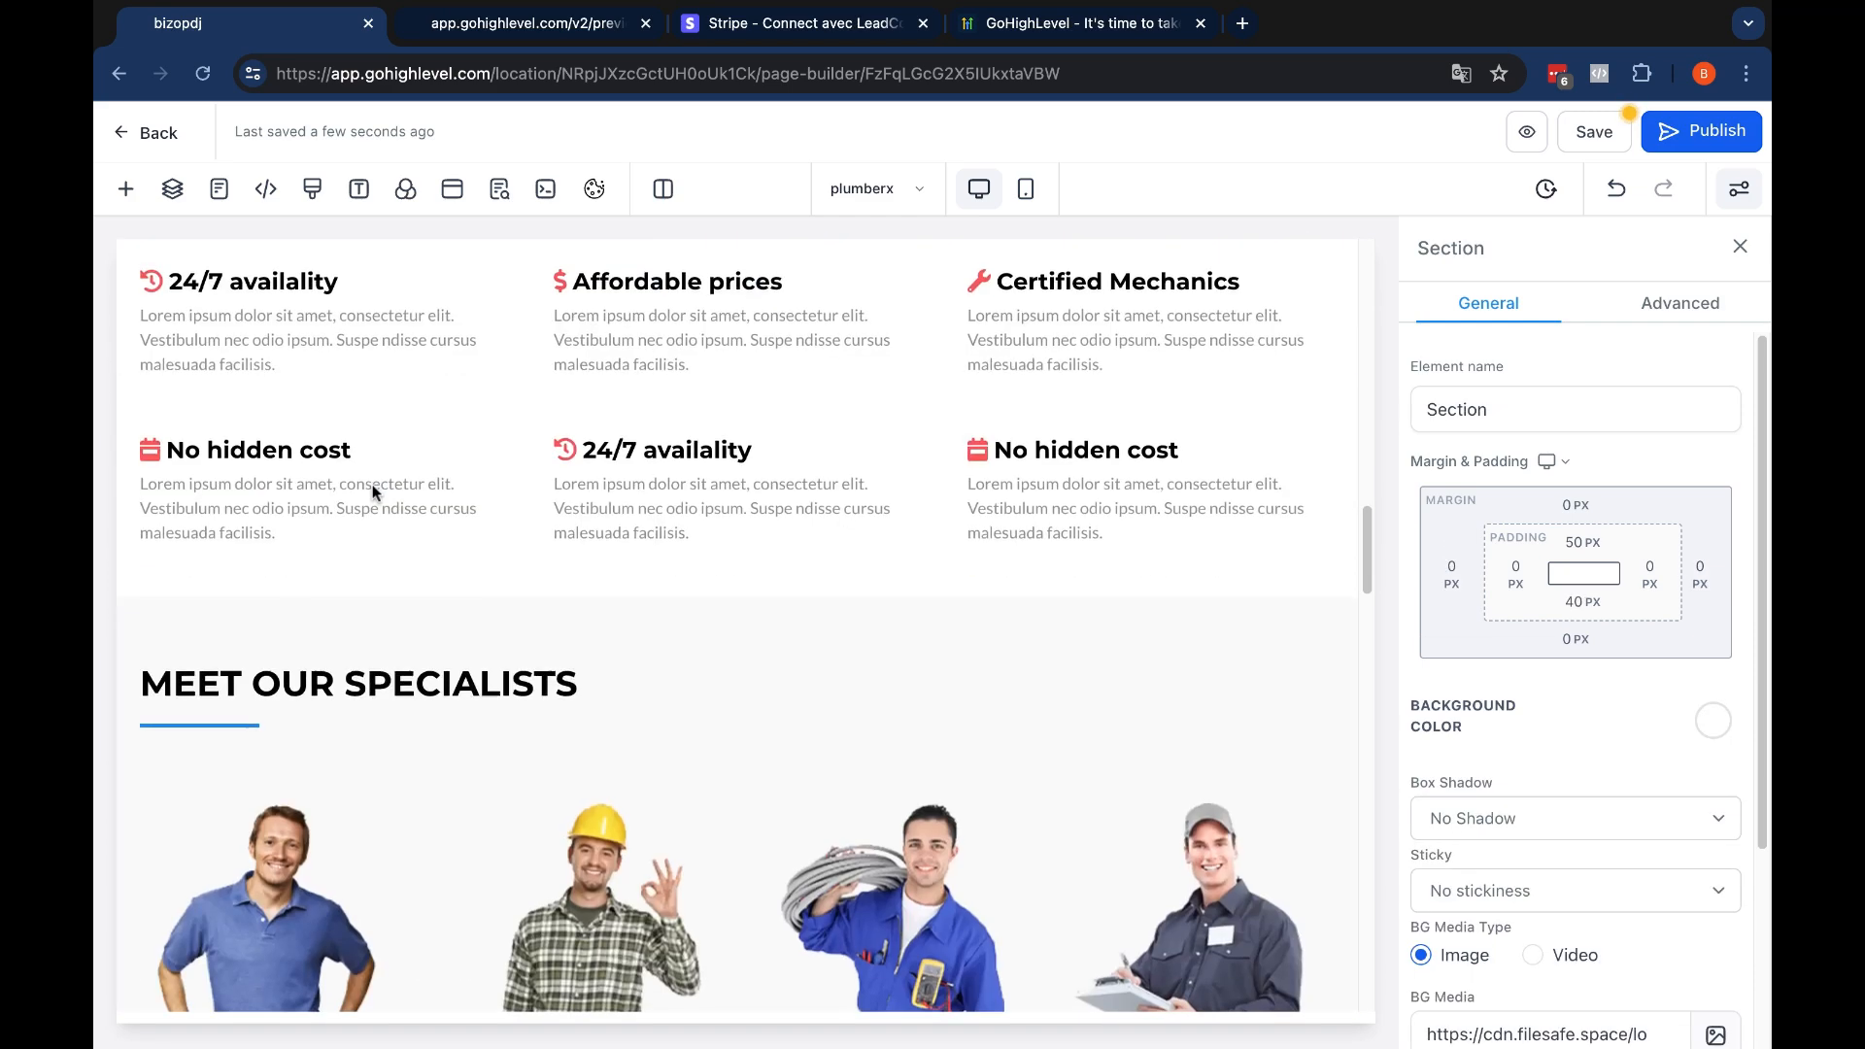
pyautogui.scroll(15, 704, 429)
# Save the home page, preview it in a separate tab and close the preview
pyautogui.click(1521, 144)
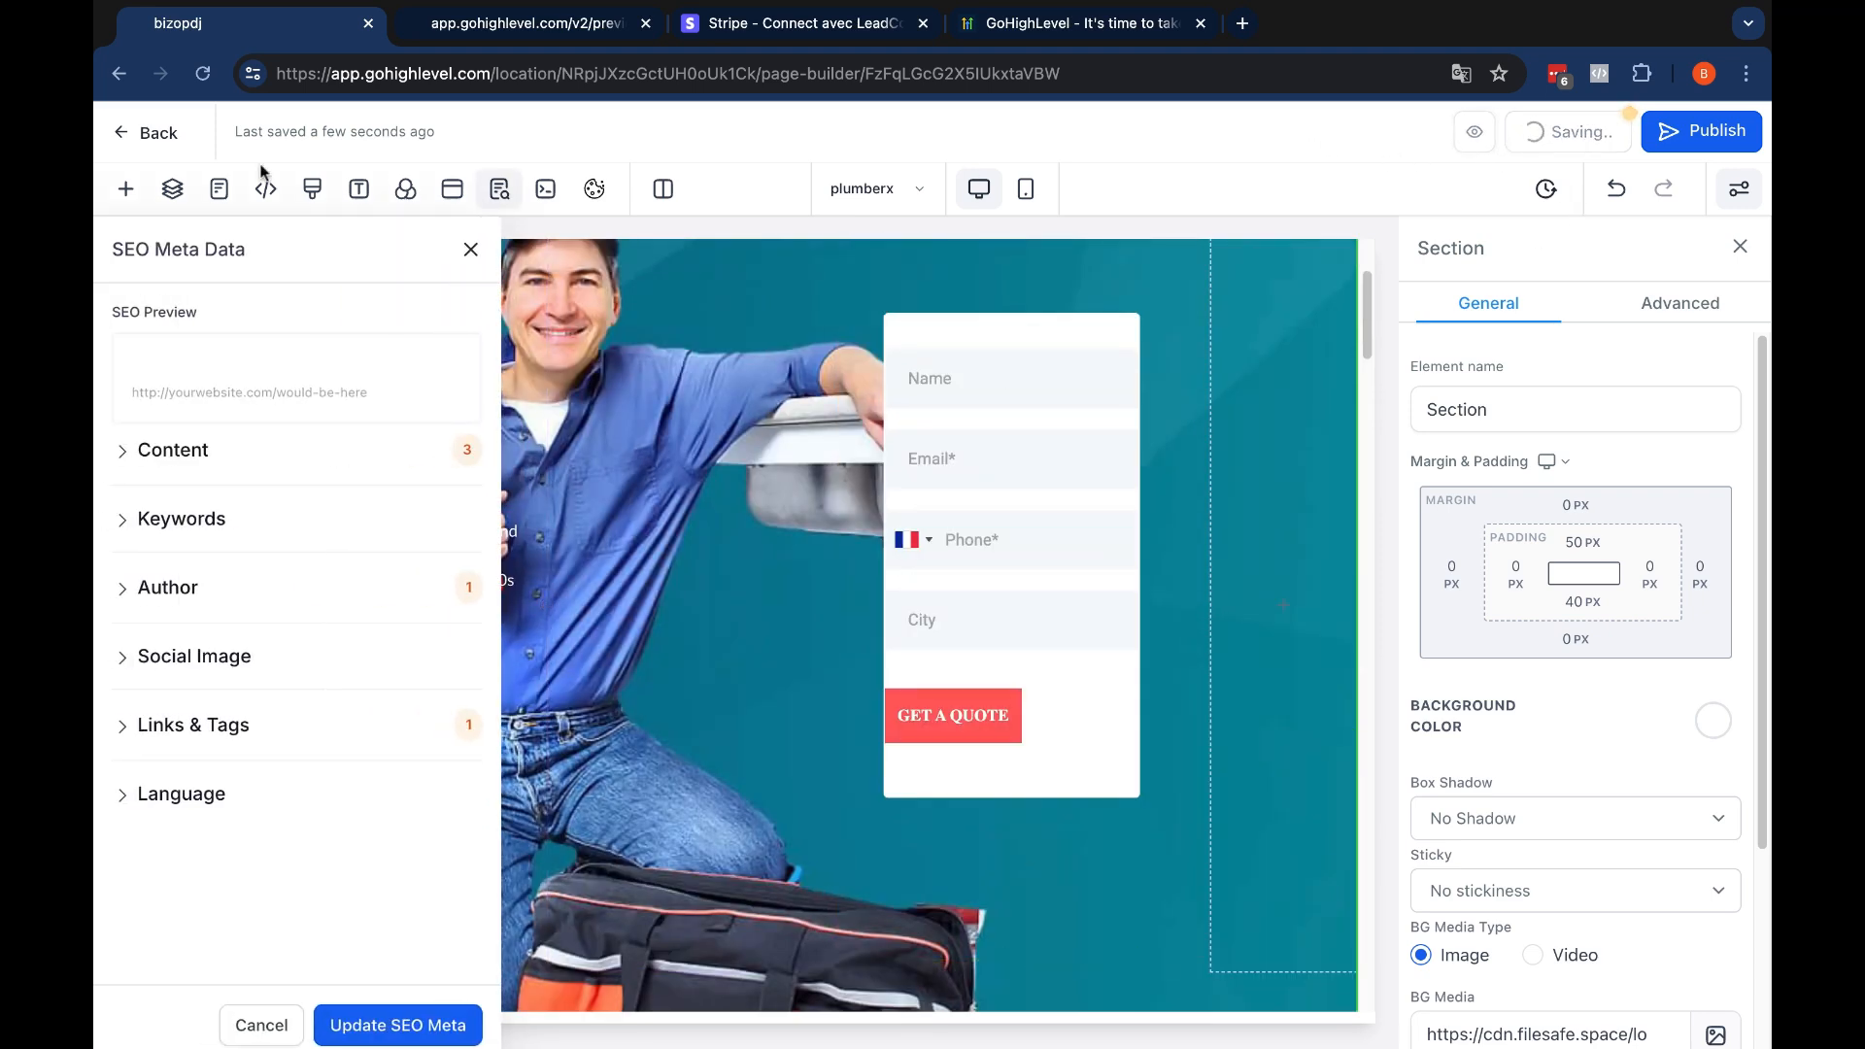
pyautogui.click(1467, 136)
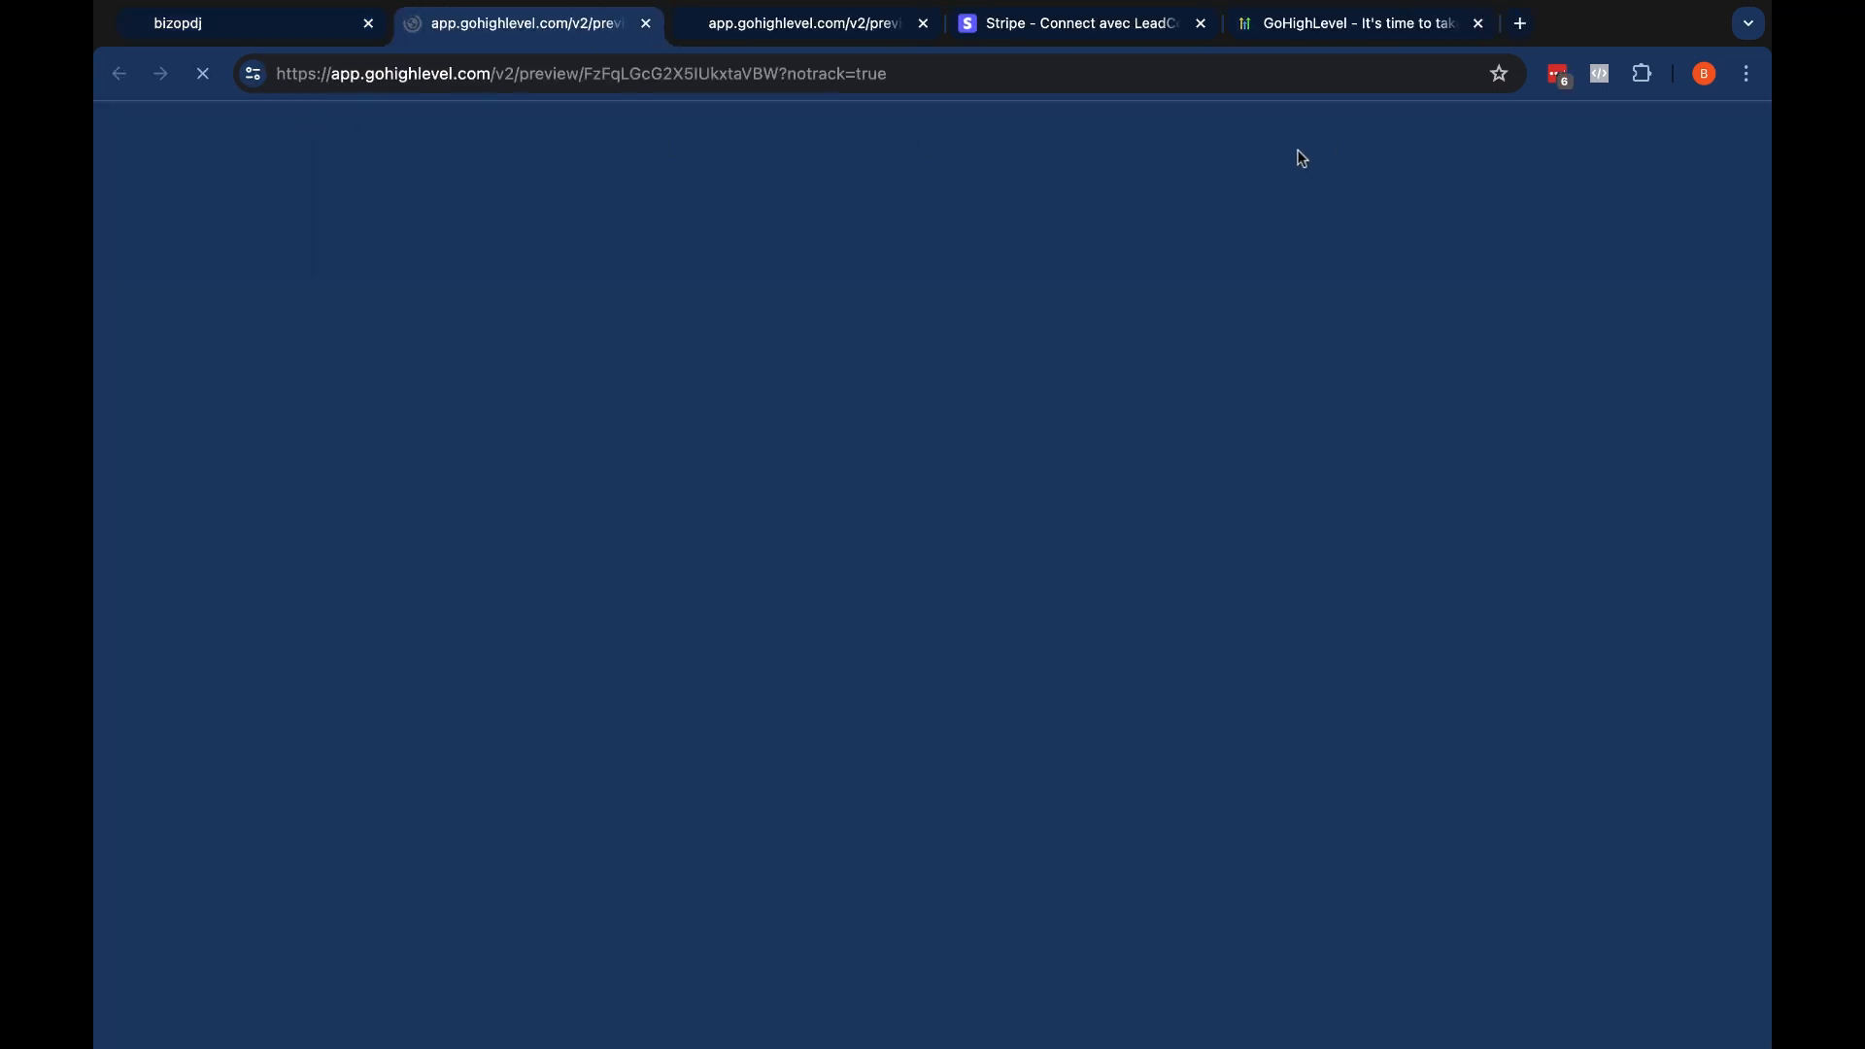
pyautogui.scroll(-10, 1096, 499)
pyautogui.scroll(10, 1094, 499)
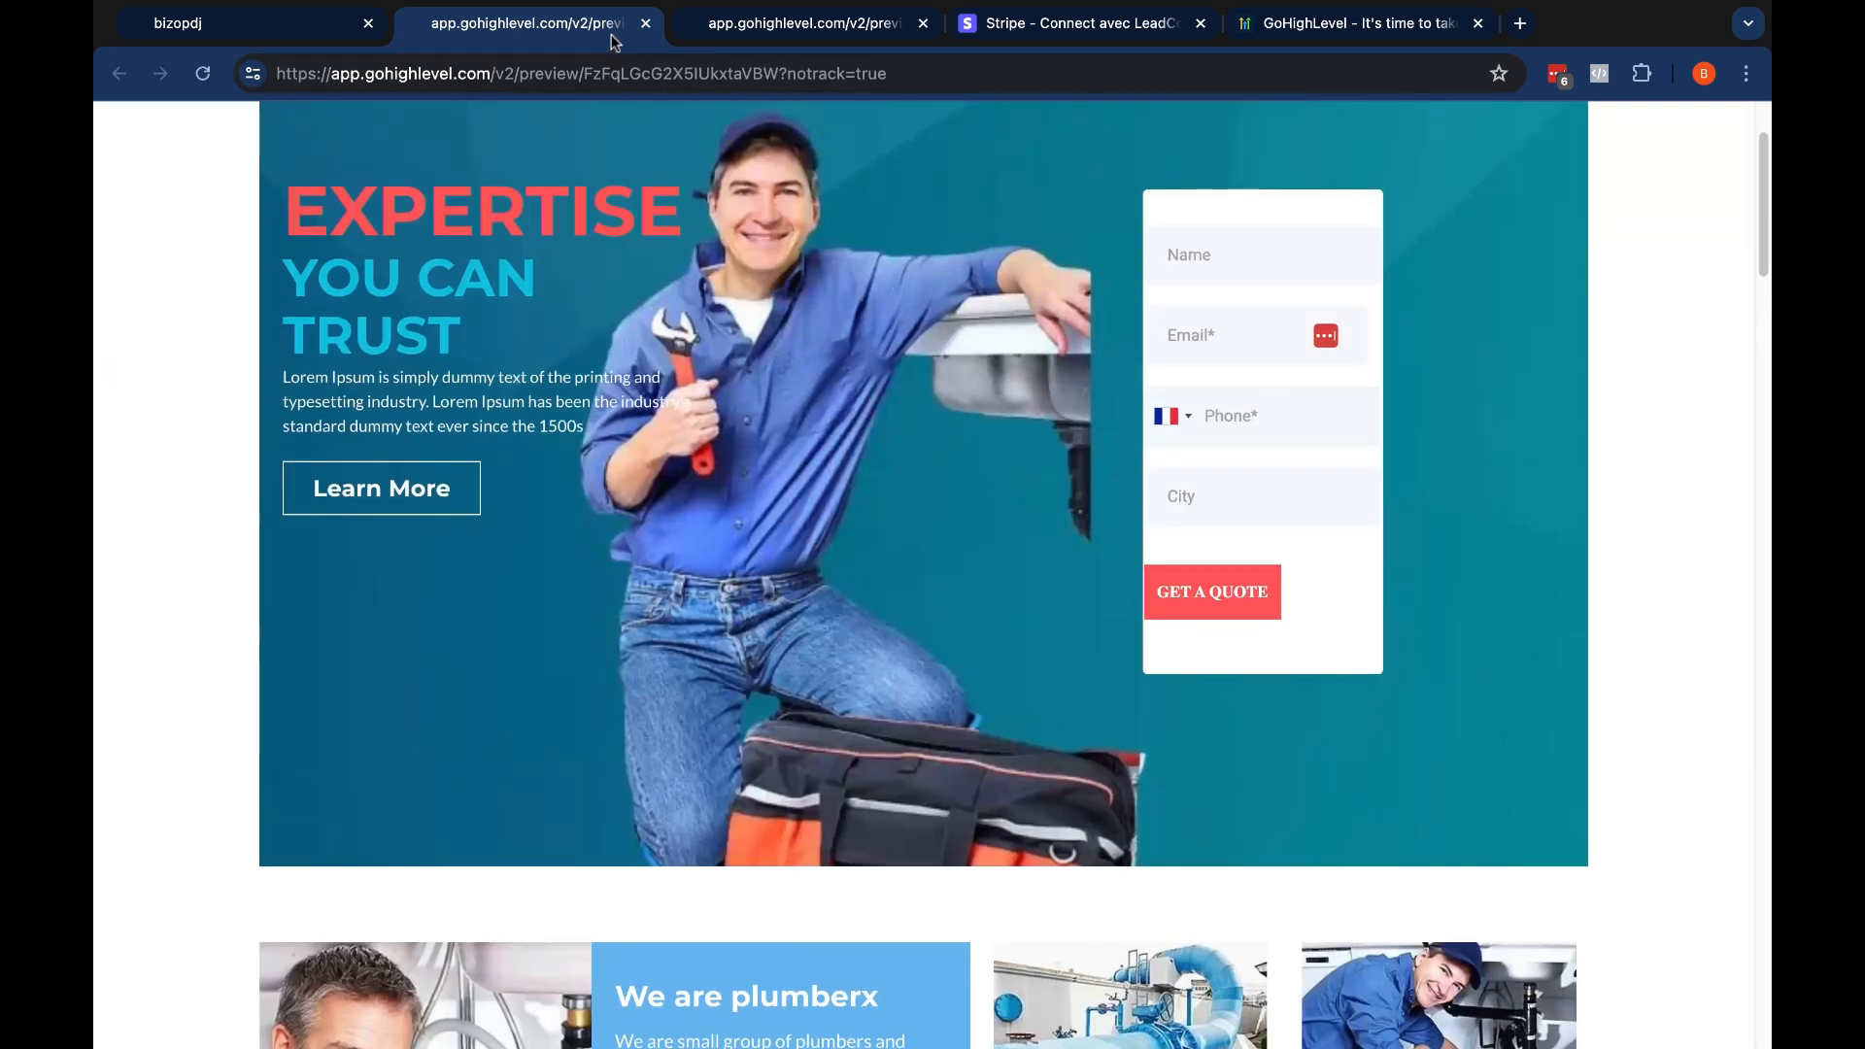
pyautogui.click(646, 23)
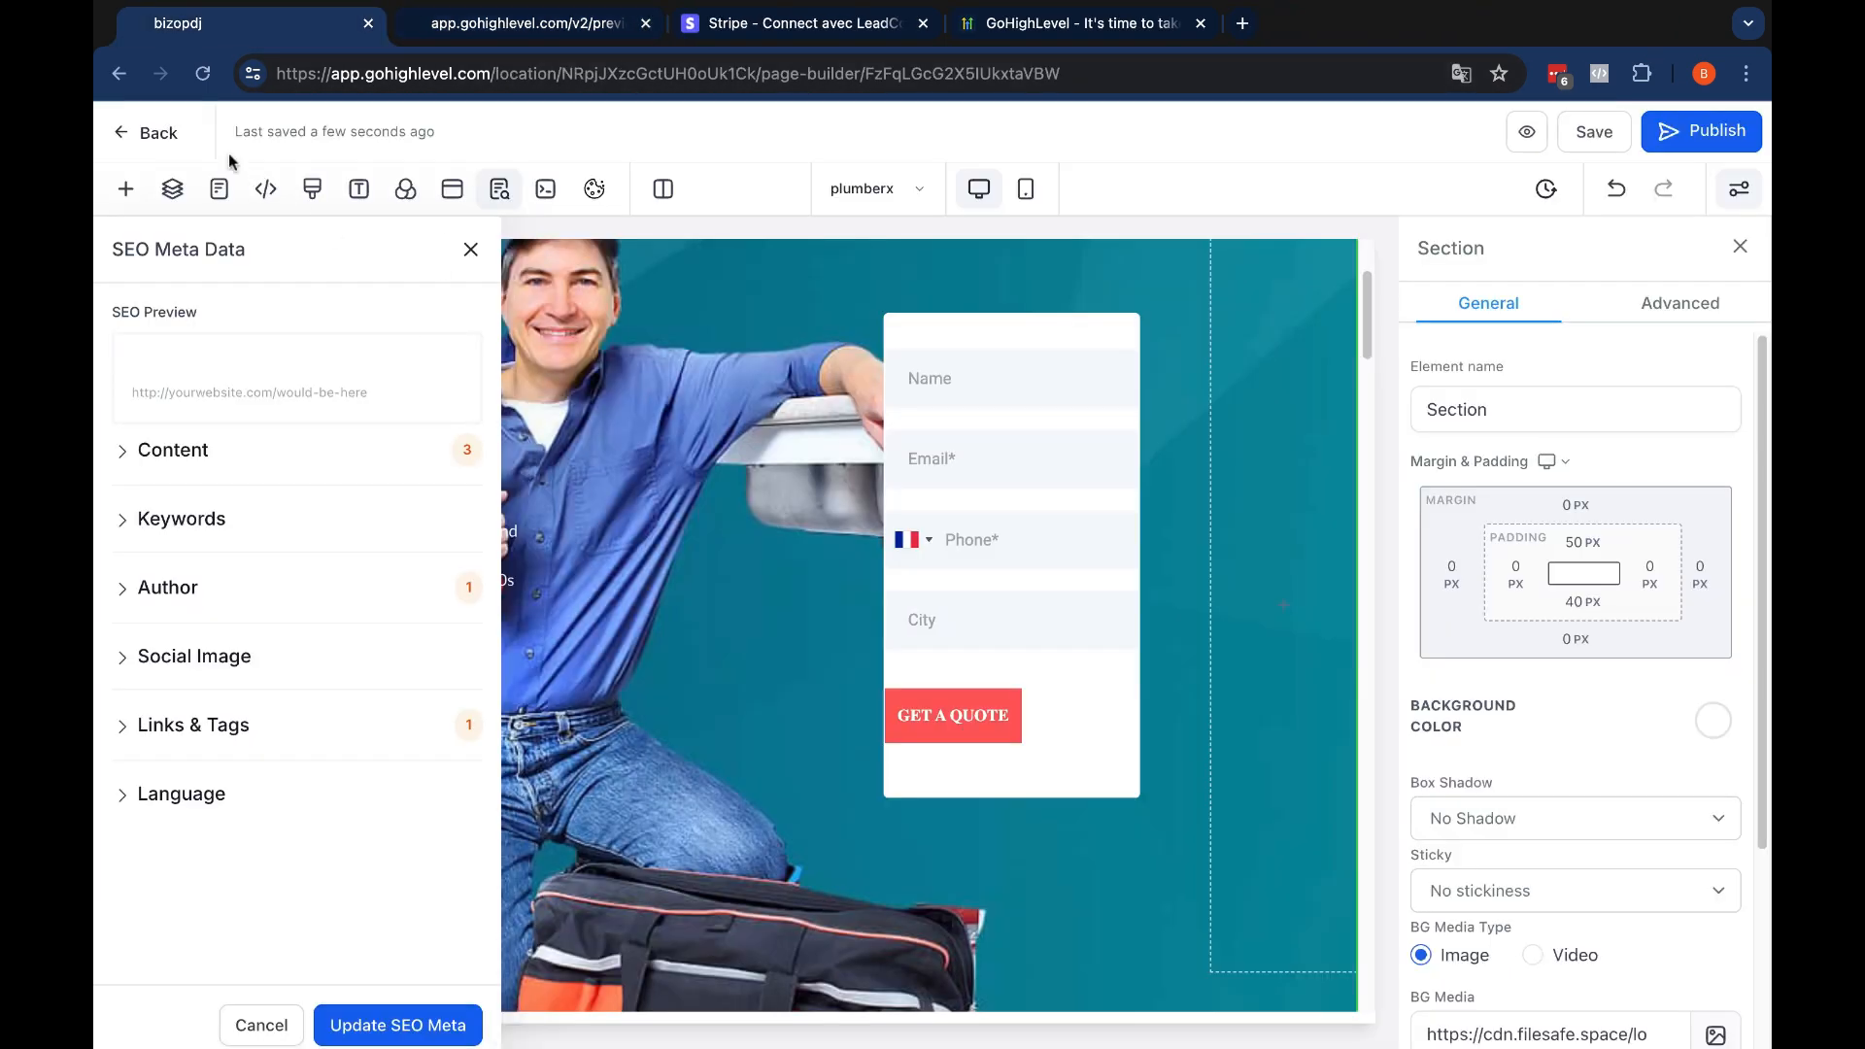
pyautogui.click(120, 136)
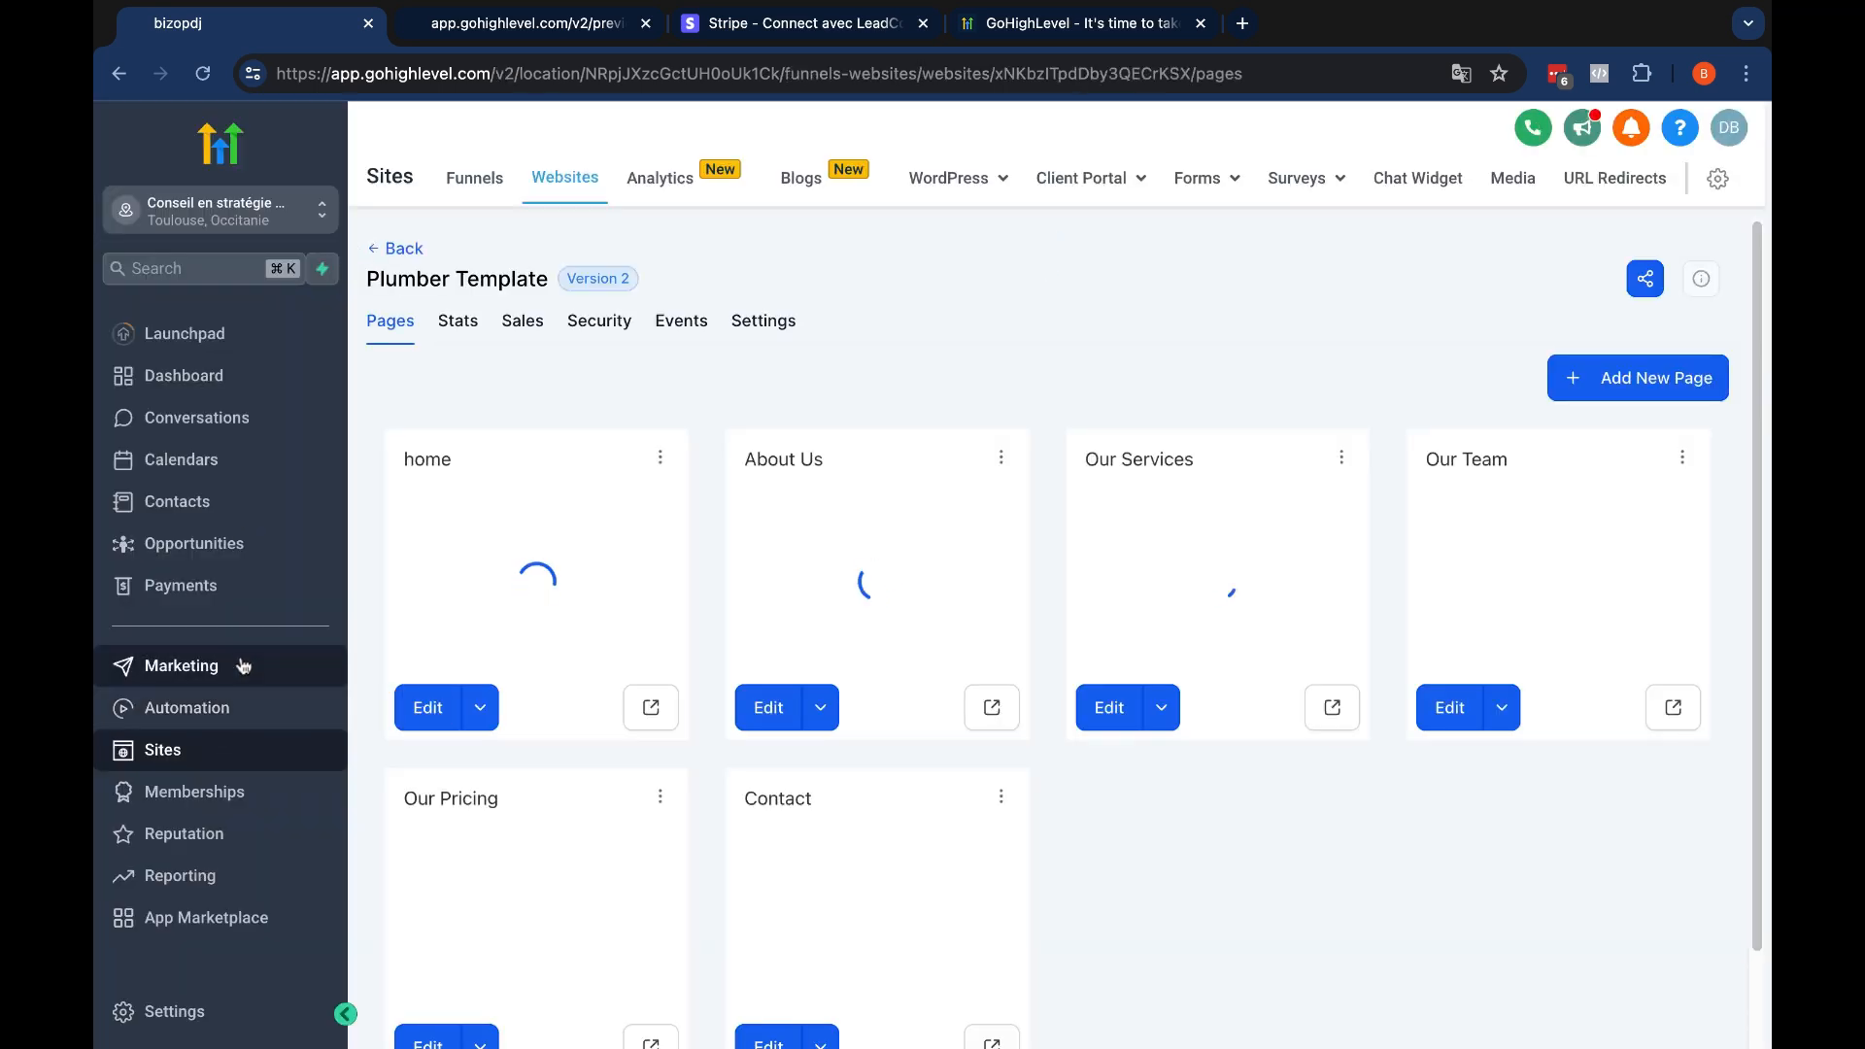
pyautogui.click(221, 666)
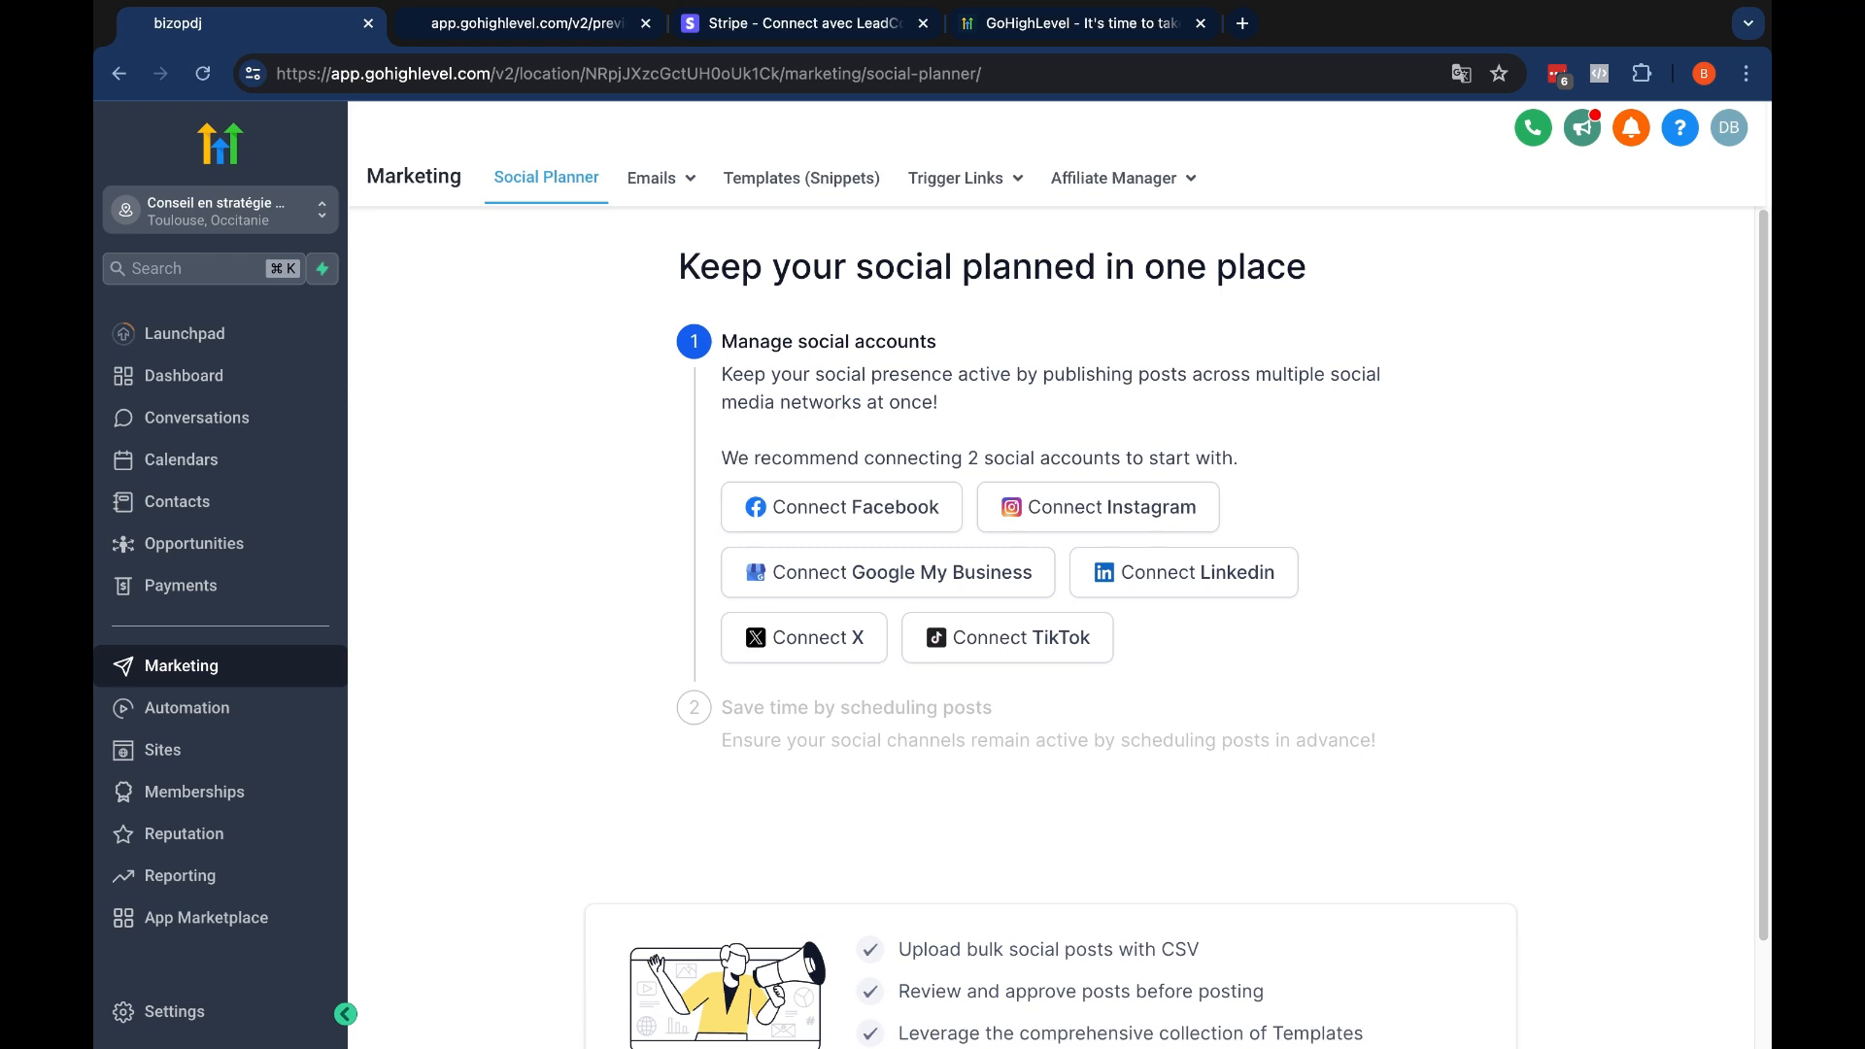
pyautogui.scroll(-2, 1036, 521)
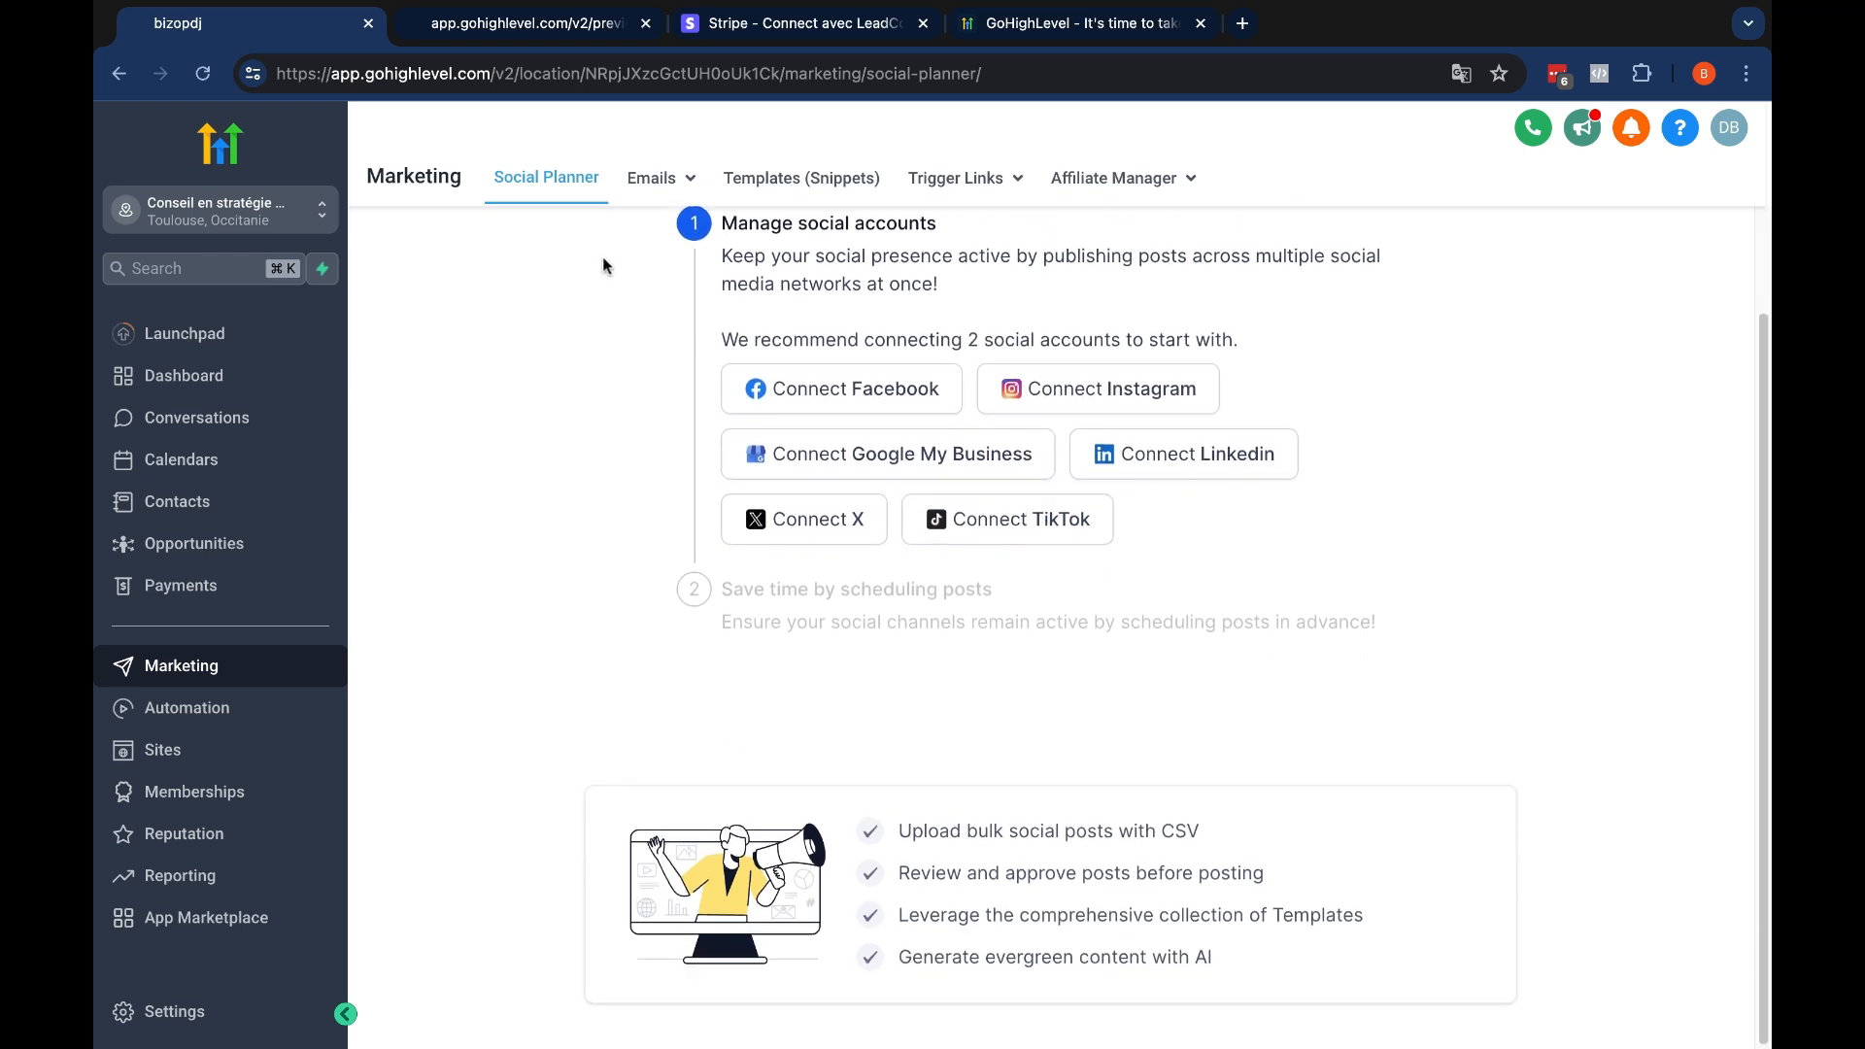
# Start a new email campaign and preview the Career Discovery template
pyautogui.click(636, 229)
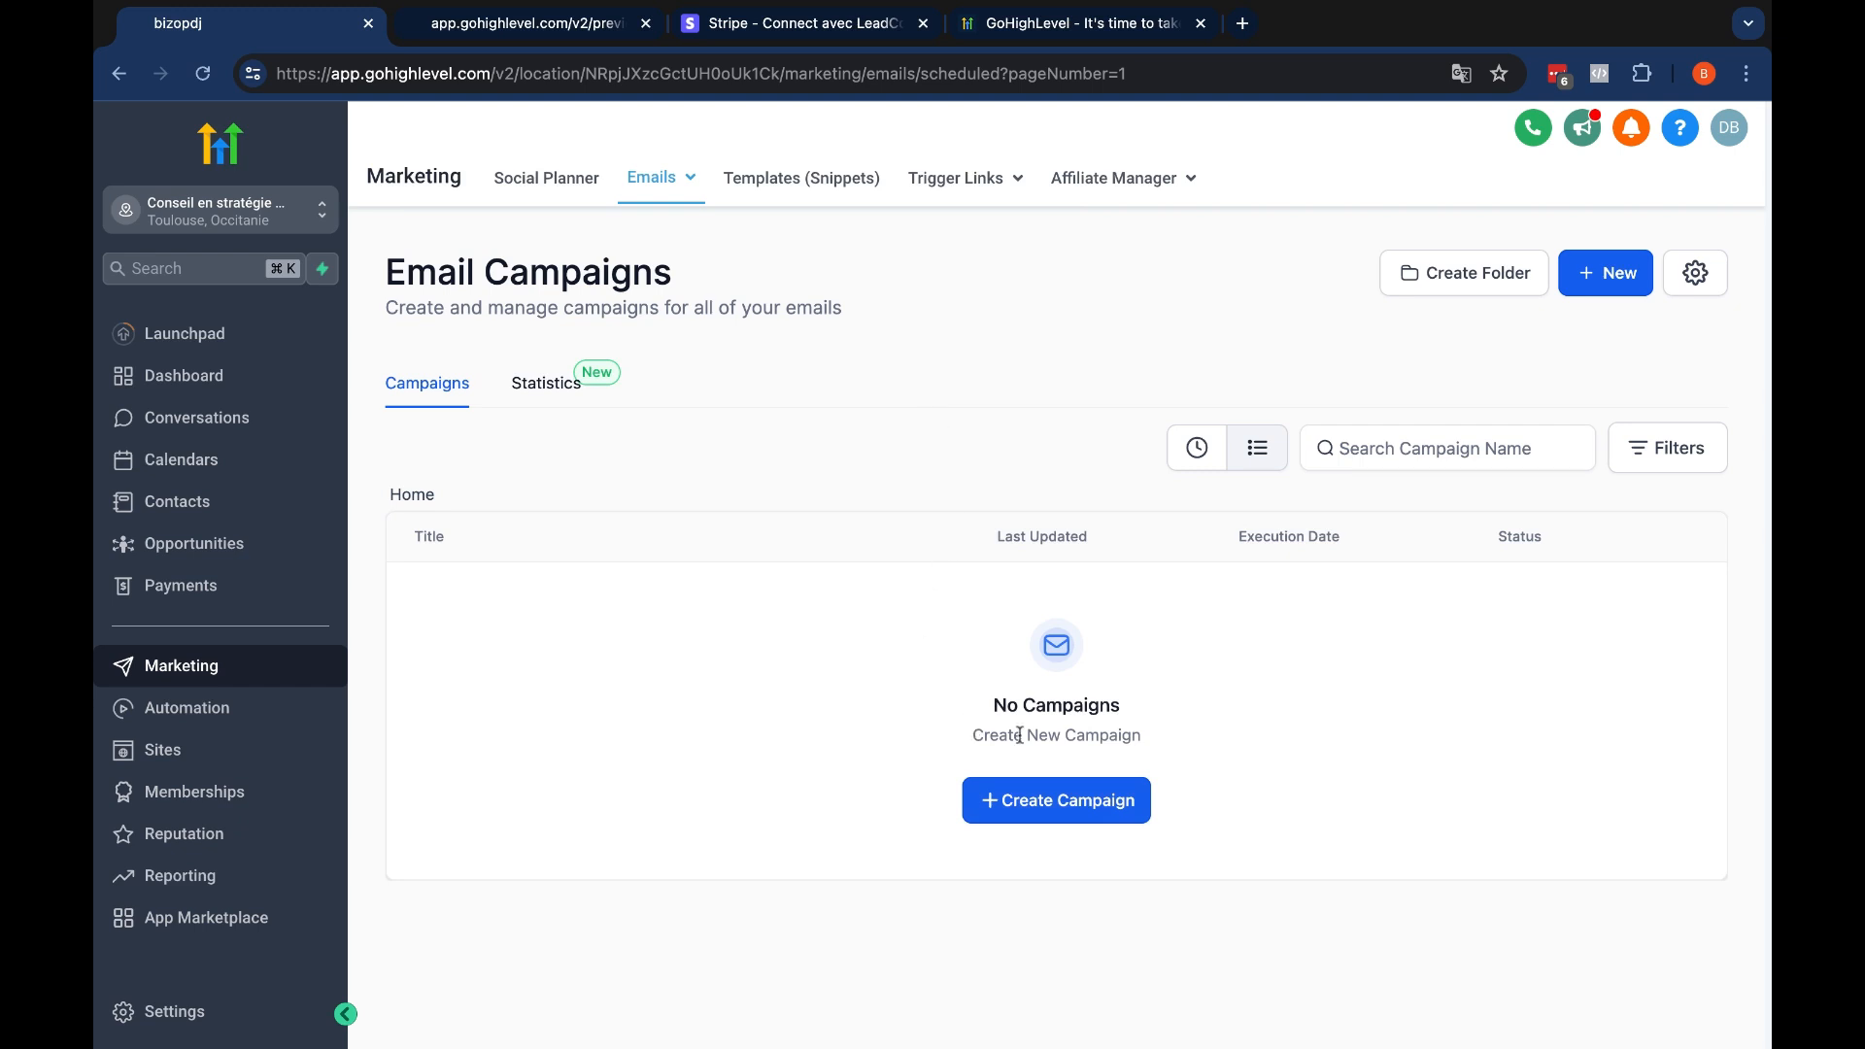
pyautogui.click(1086, 806)
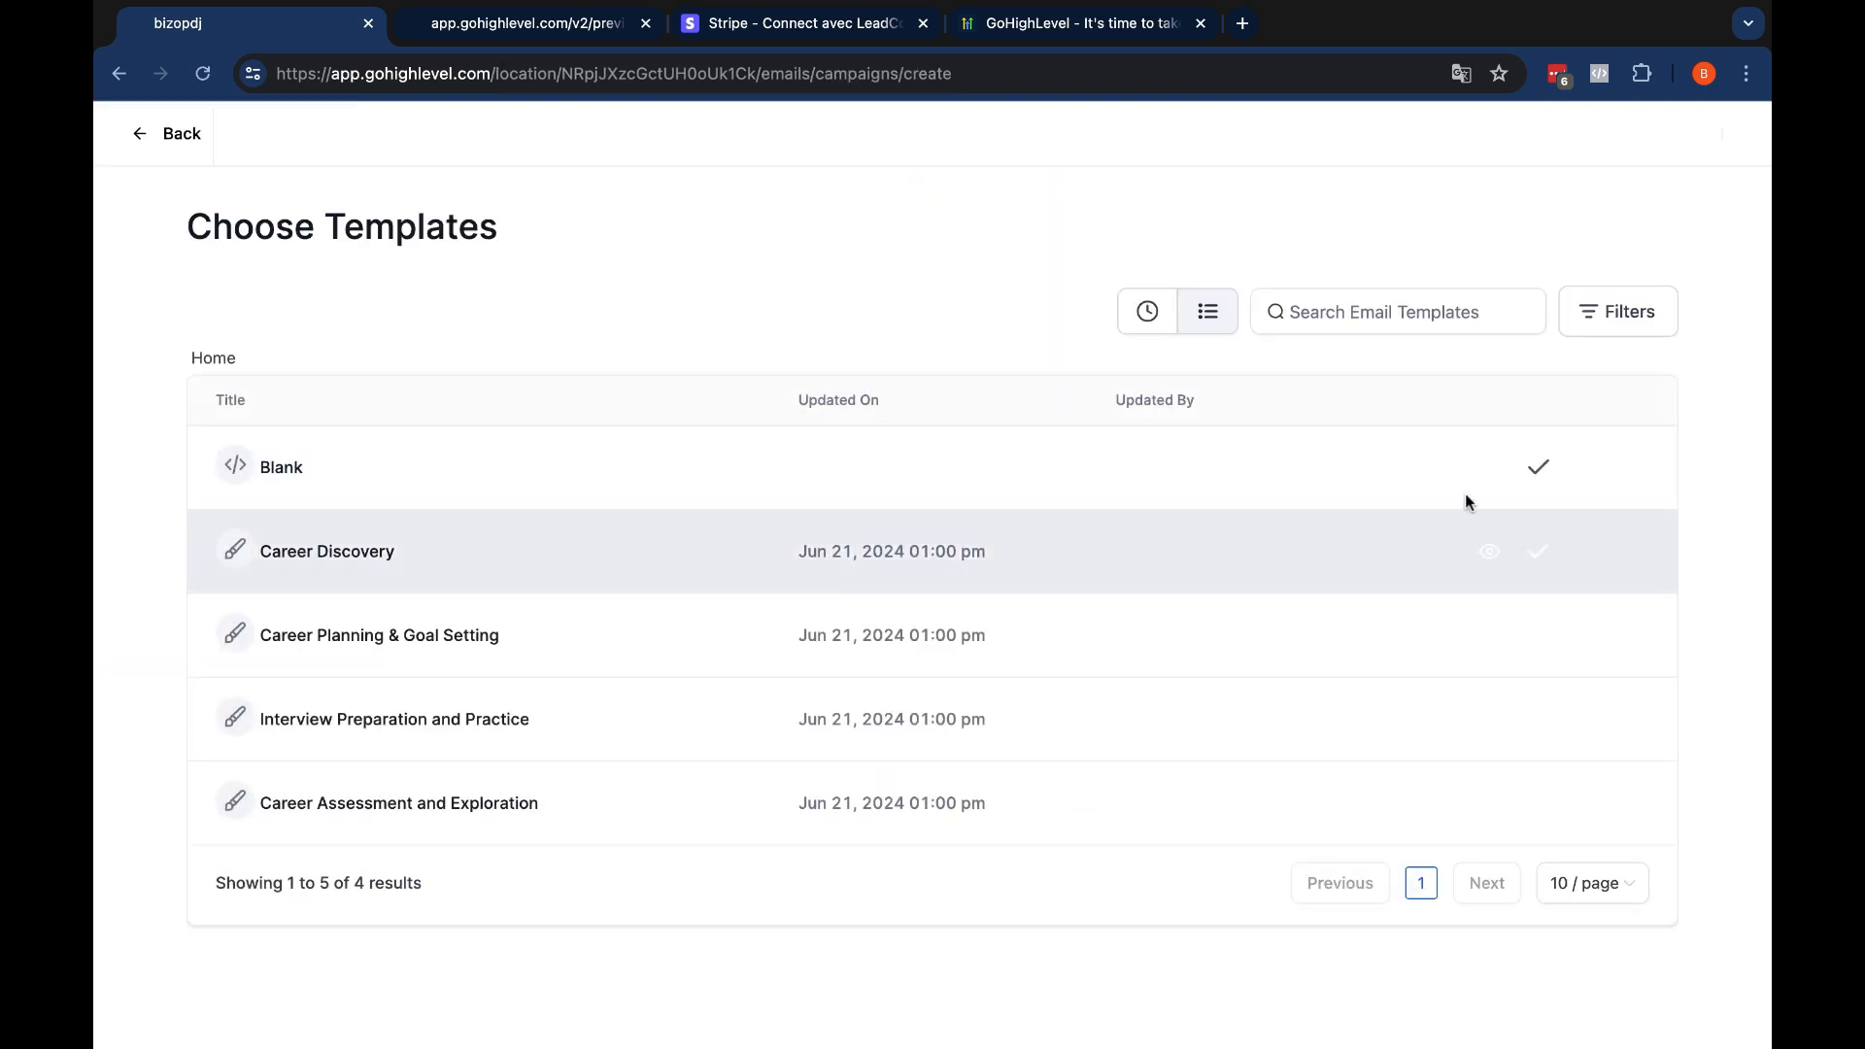
pyautogui.click(1486, 551)
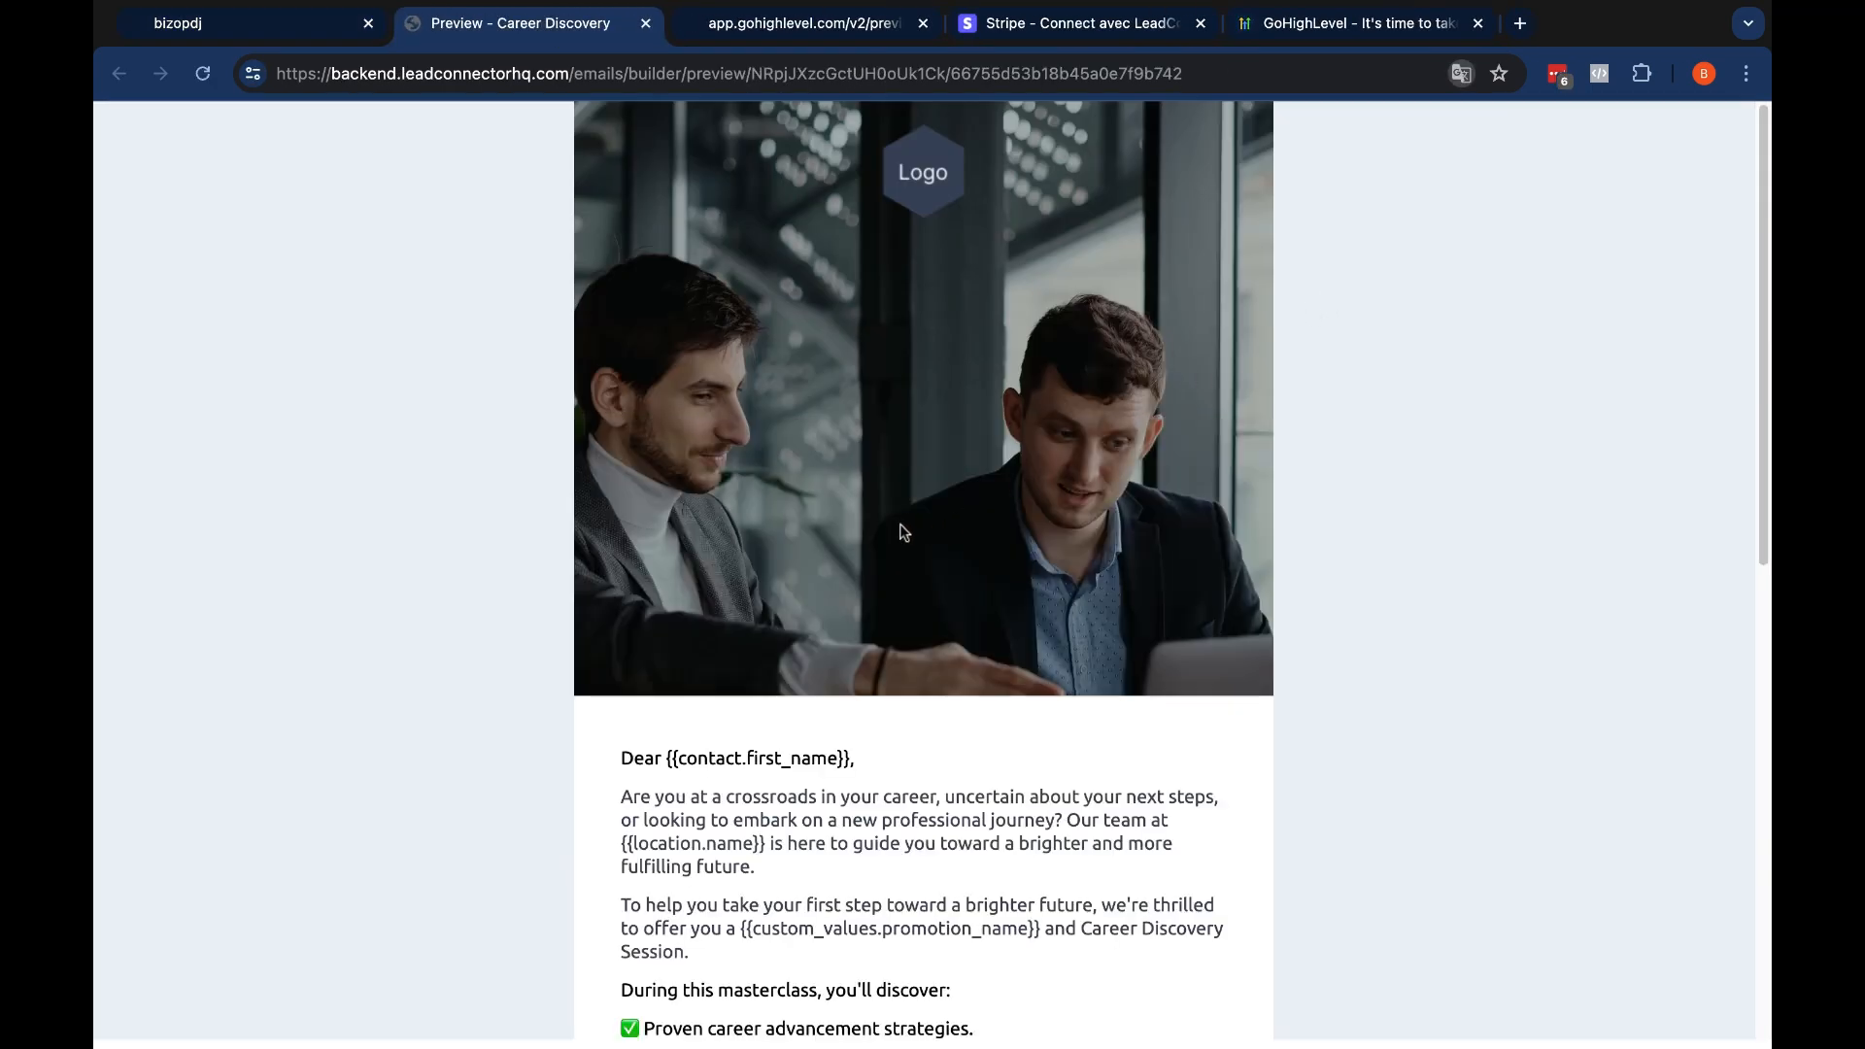
pyautogui.scroll(-10, 901, 532)
pyautogui.scroll(8, 900, 523)
pyautogui.scroll(-3, 899, 523)
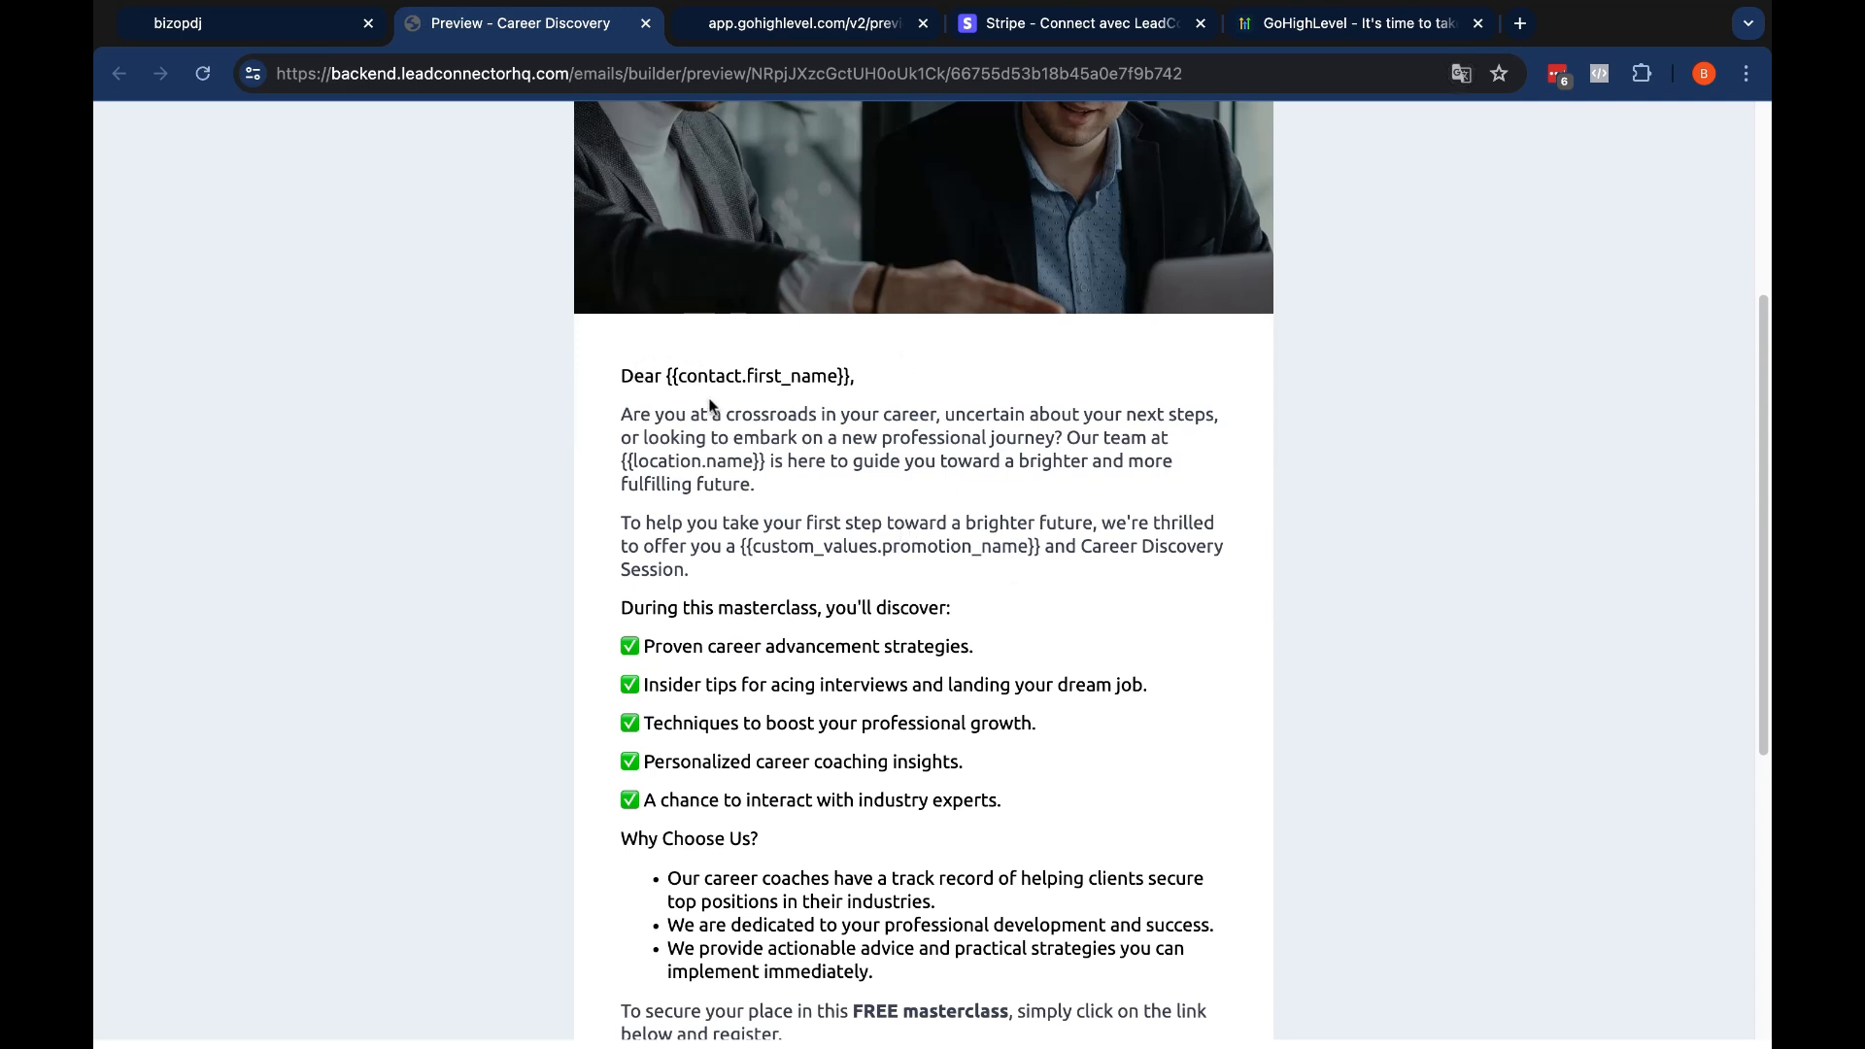
# Examine the previewed email's {{contact.first_name}} greeting placeholder, its body text and its closing part
pyautogui.doubleClick(661, 375)
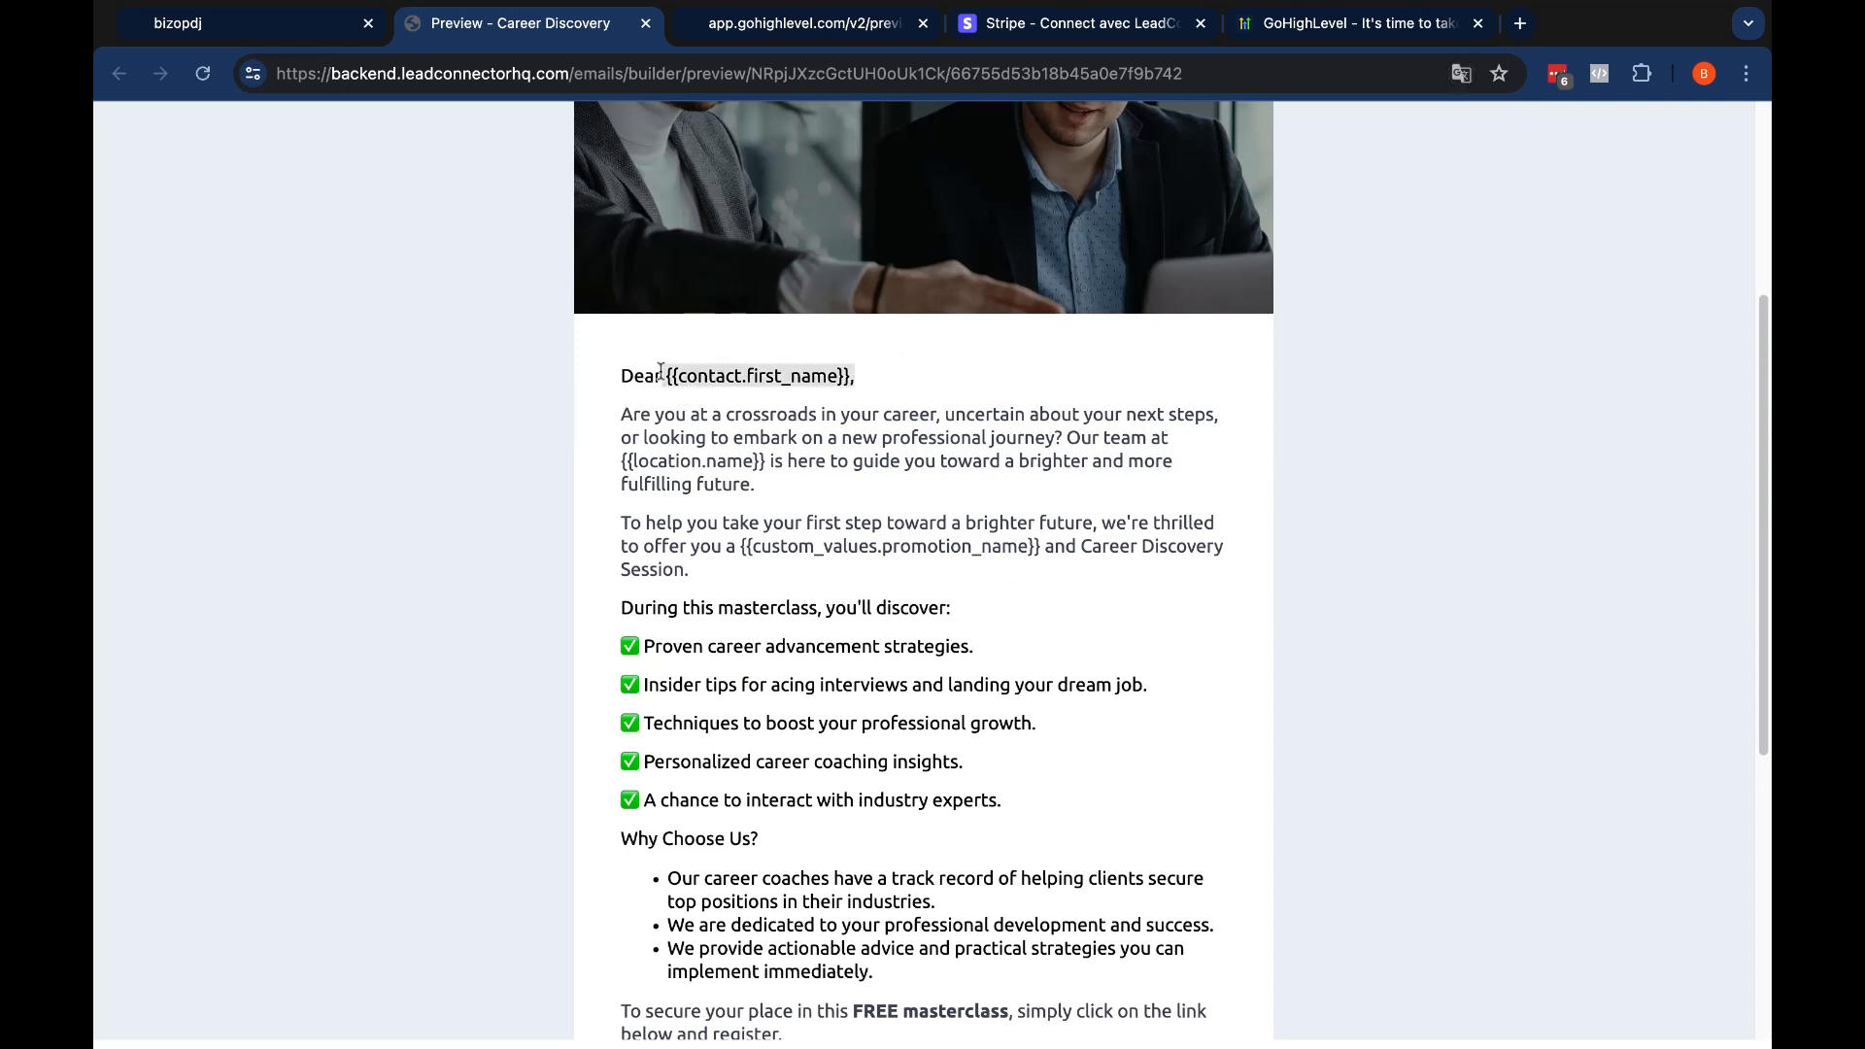
pyautogui.tripleClick(928, 375)
pyautogui.click(774, 389)
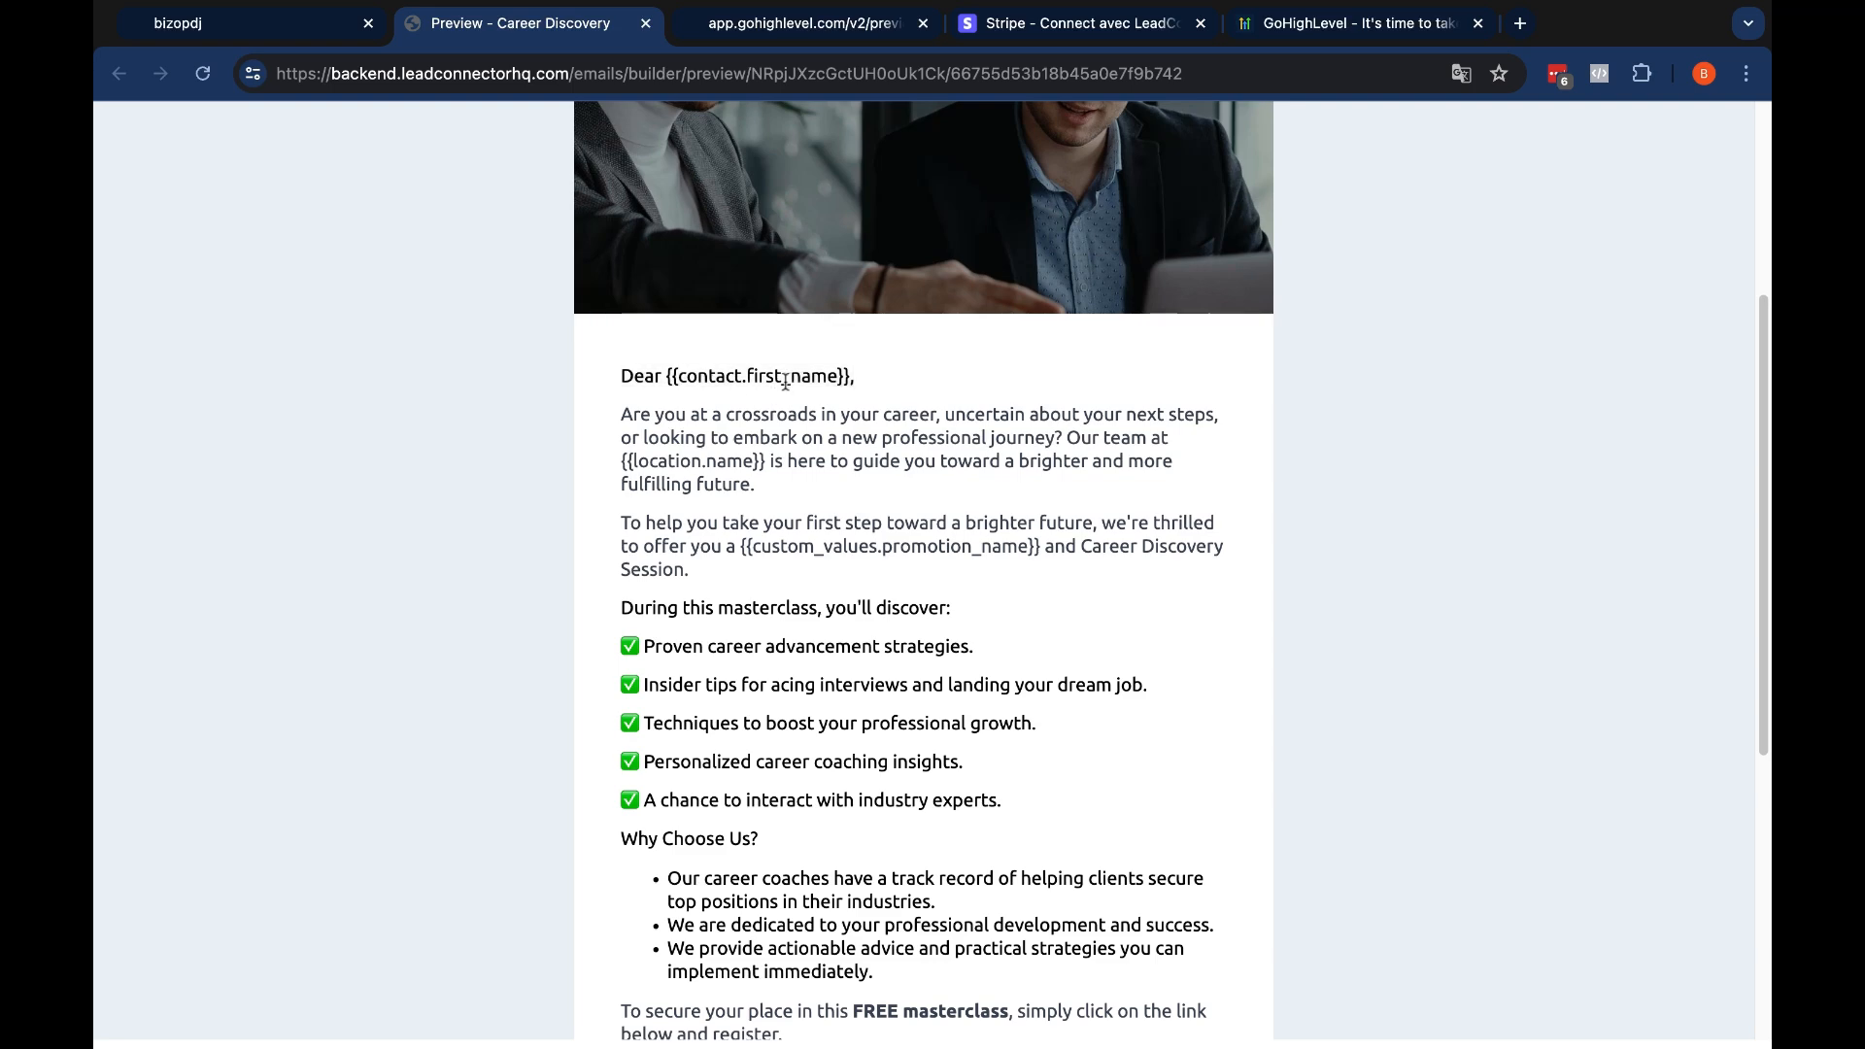
pyautogui.moveTo(629, 375); pyautogui.dragTo(1010, 799)
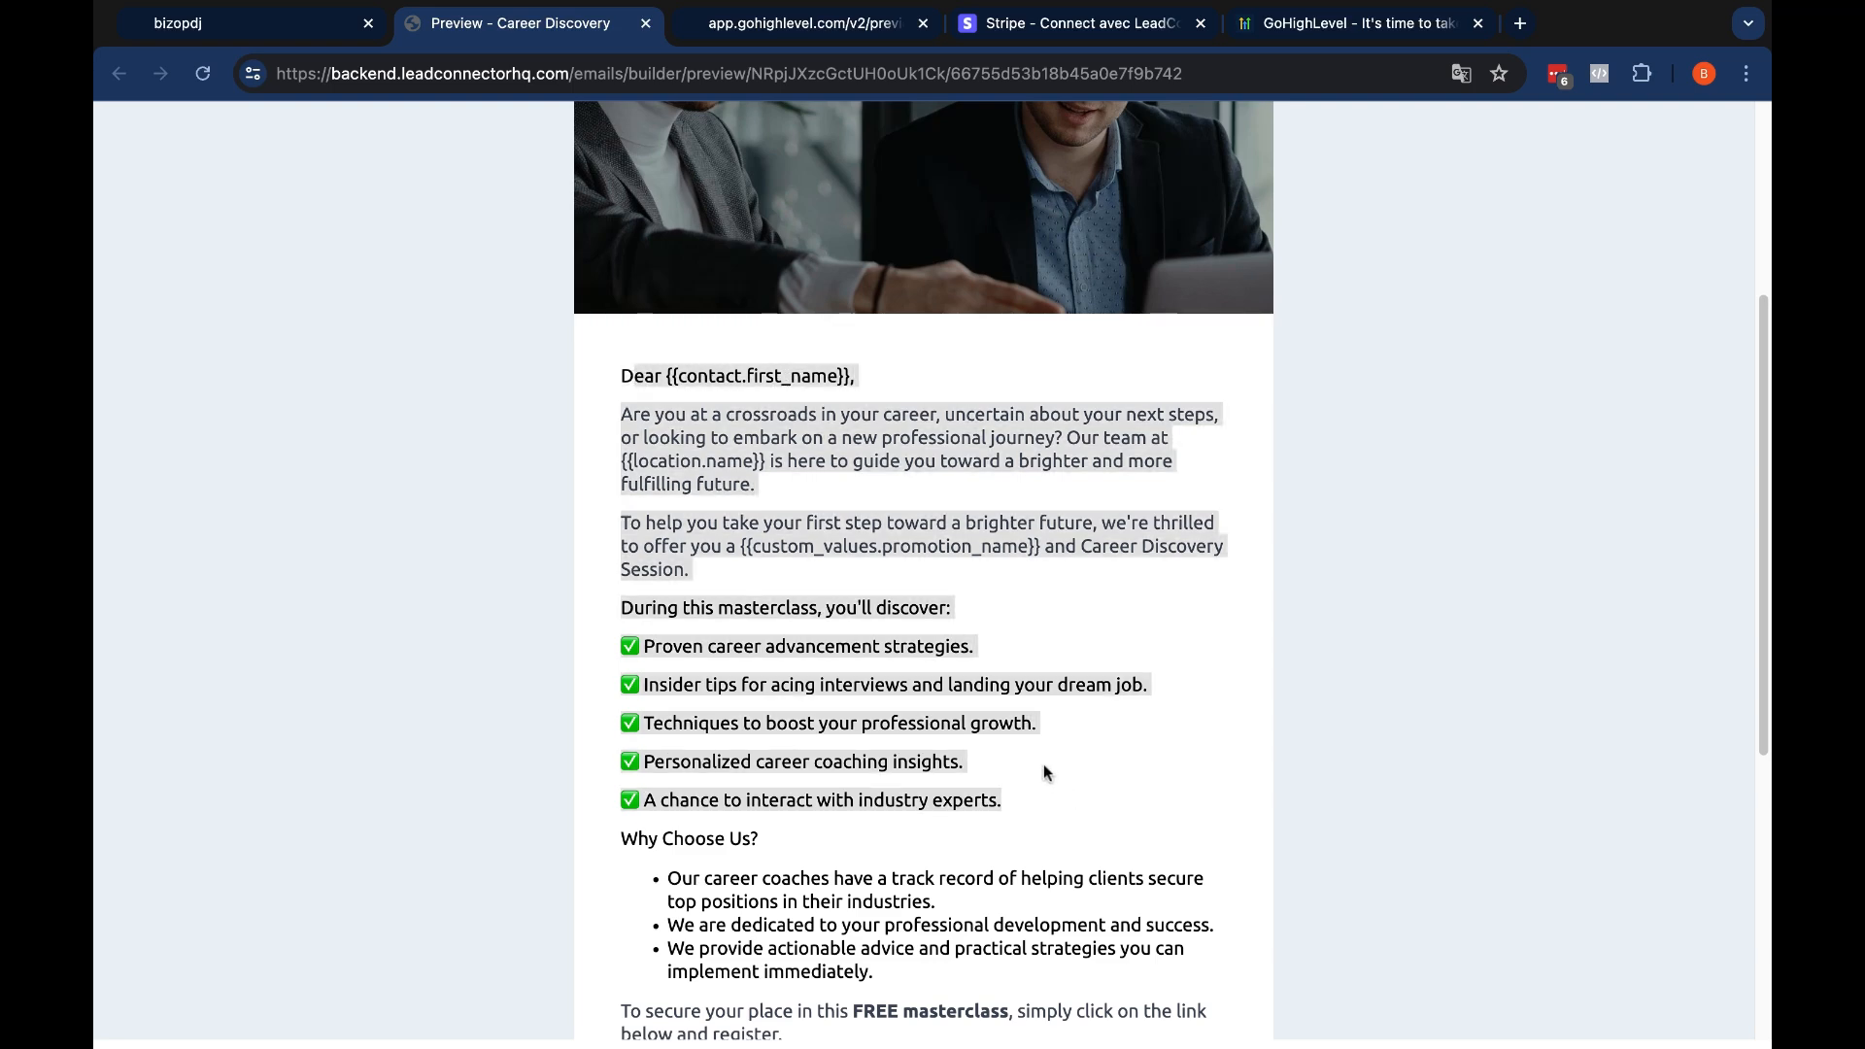
pyautogui.scroll(-5, 1043, 763)
pyautogui.moveTo(809, 605); pyautogui.dragTo(615, 616)
pyautogui.click(890, 597)
pyautogui.scroll(10, 890, 604)
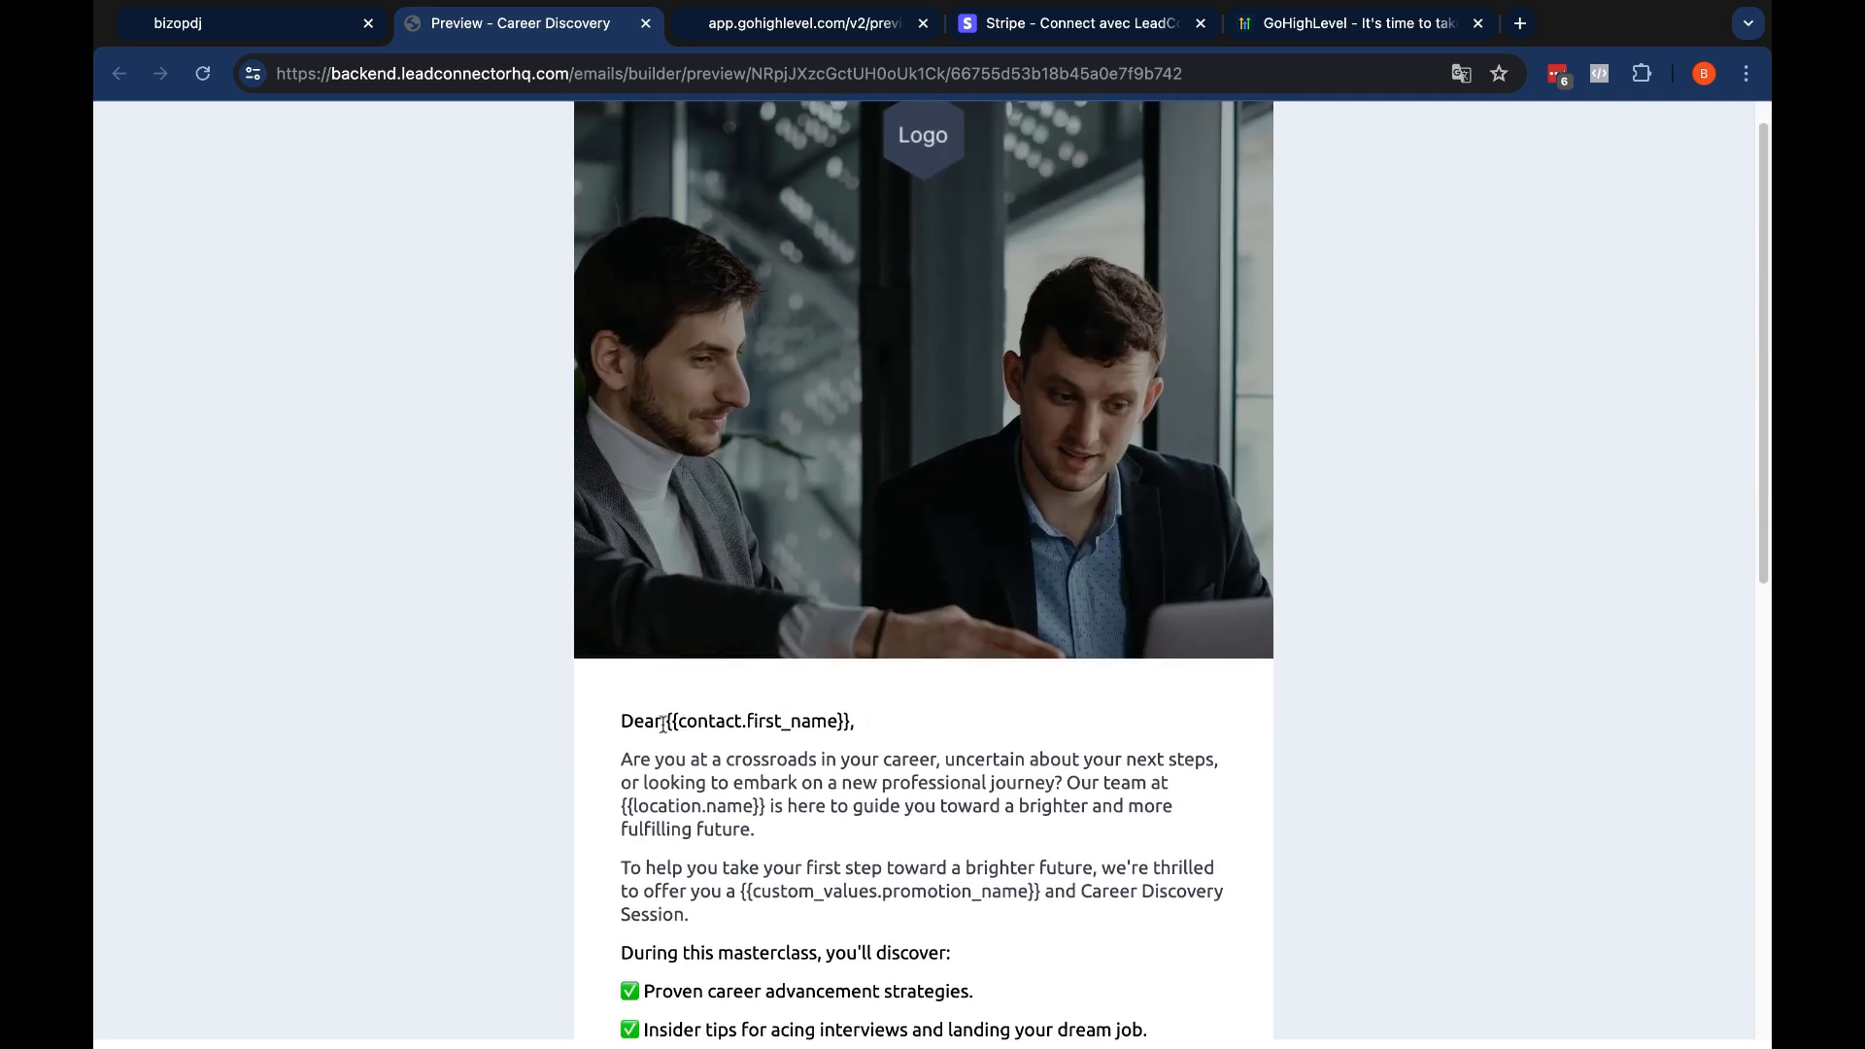
pyautogui.moveTo(666, 721); pyautogui.dragTo(839, 721)
pyautogui.click(853, 721)
pyautogui.scroll(-3, 905, 727)
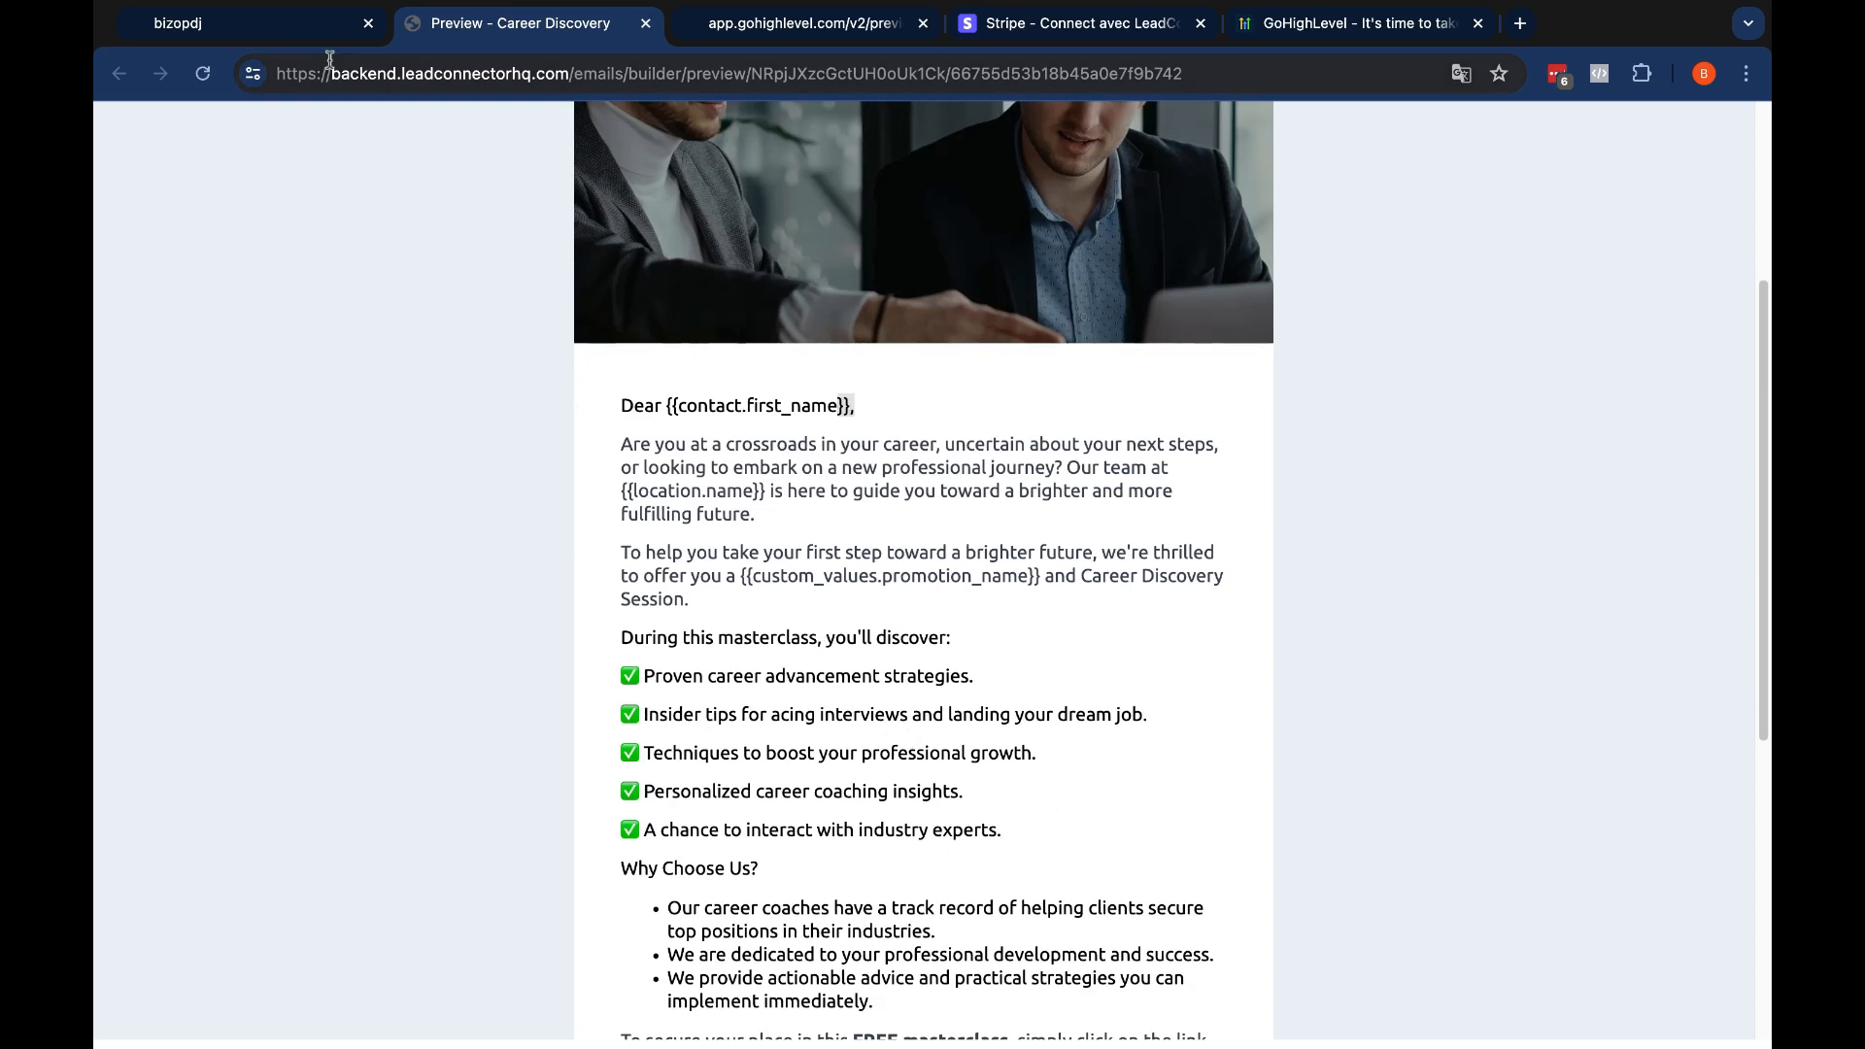
# Open the Career Discovery template in the email builder and delete its header image section
pyautogui.click(262, 15)
pyautogui.scroll(-4, 1328, 721)
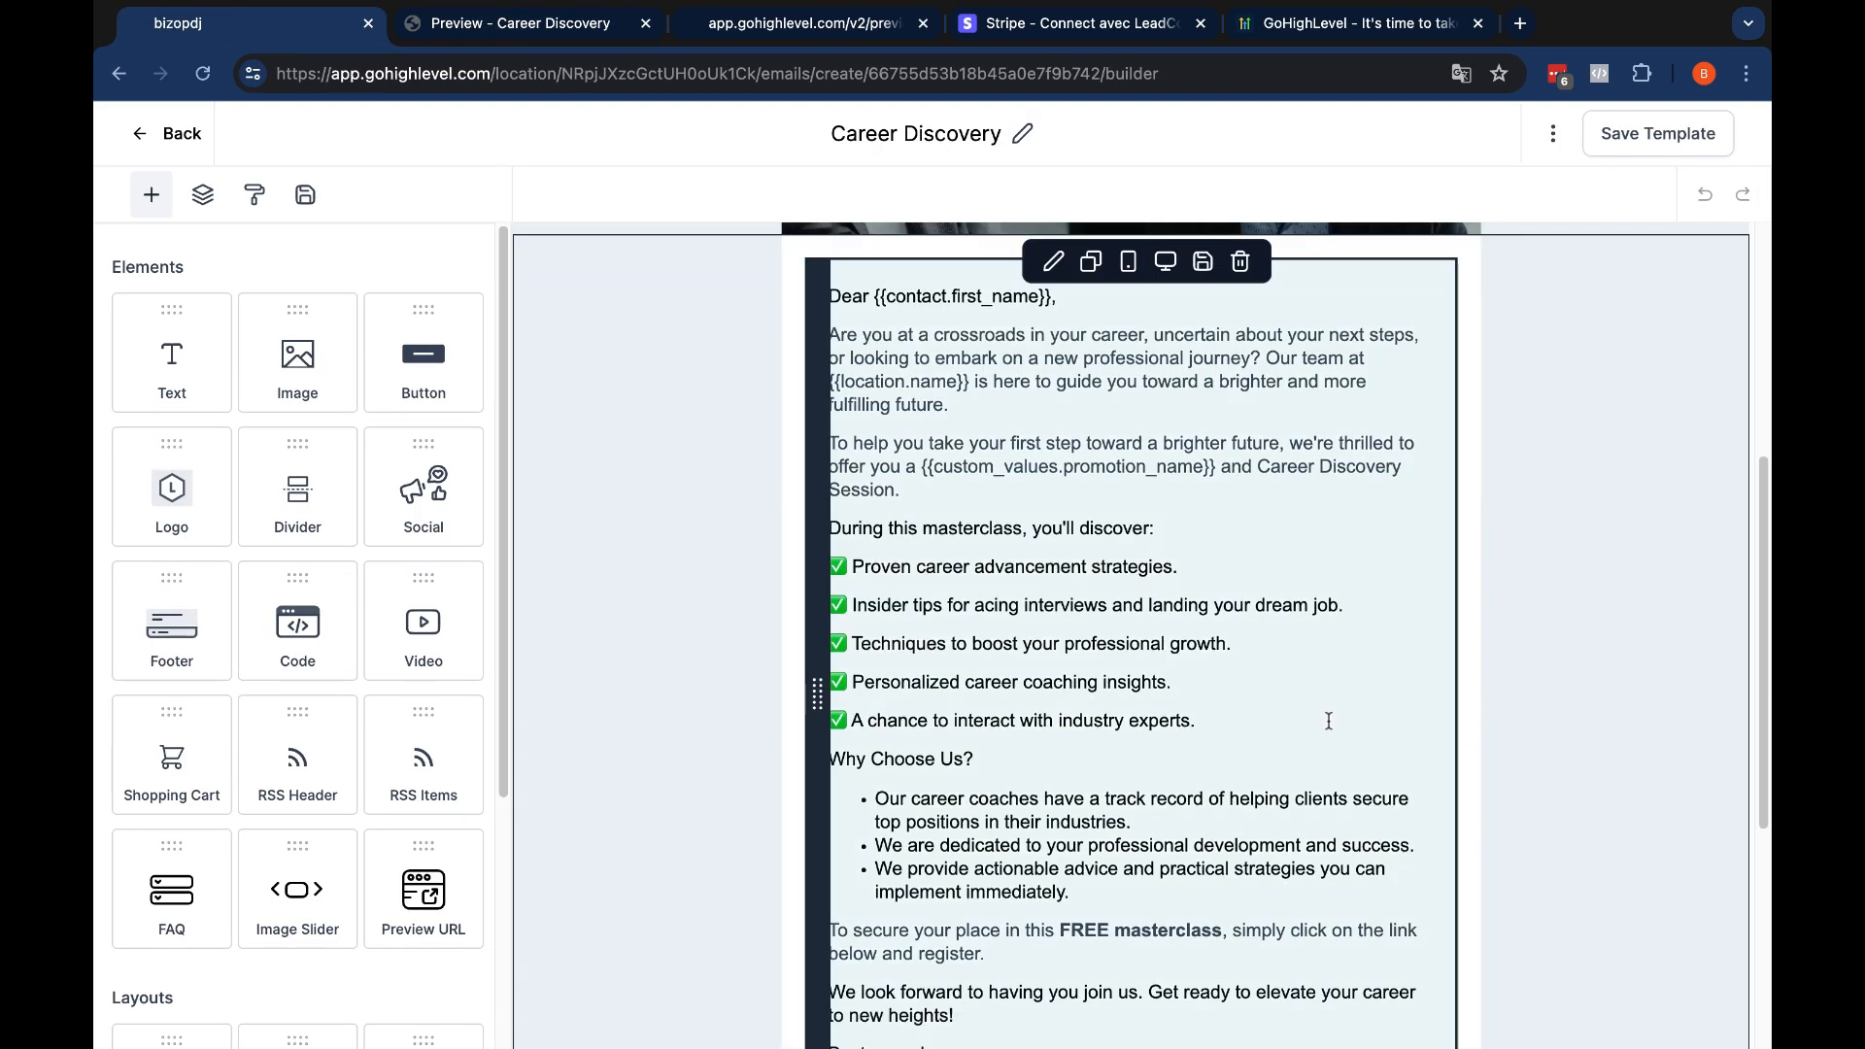
pyautogui.scroll(5, 1328, 721)
pyautogui.click(1458, 486)
pyautogui.click(705, 247)
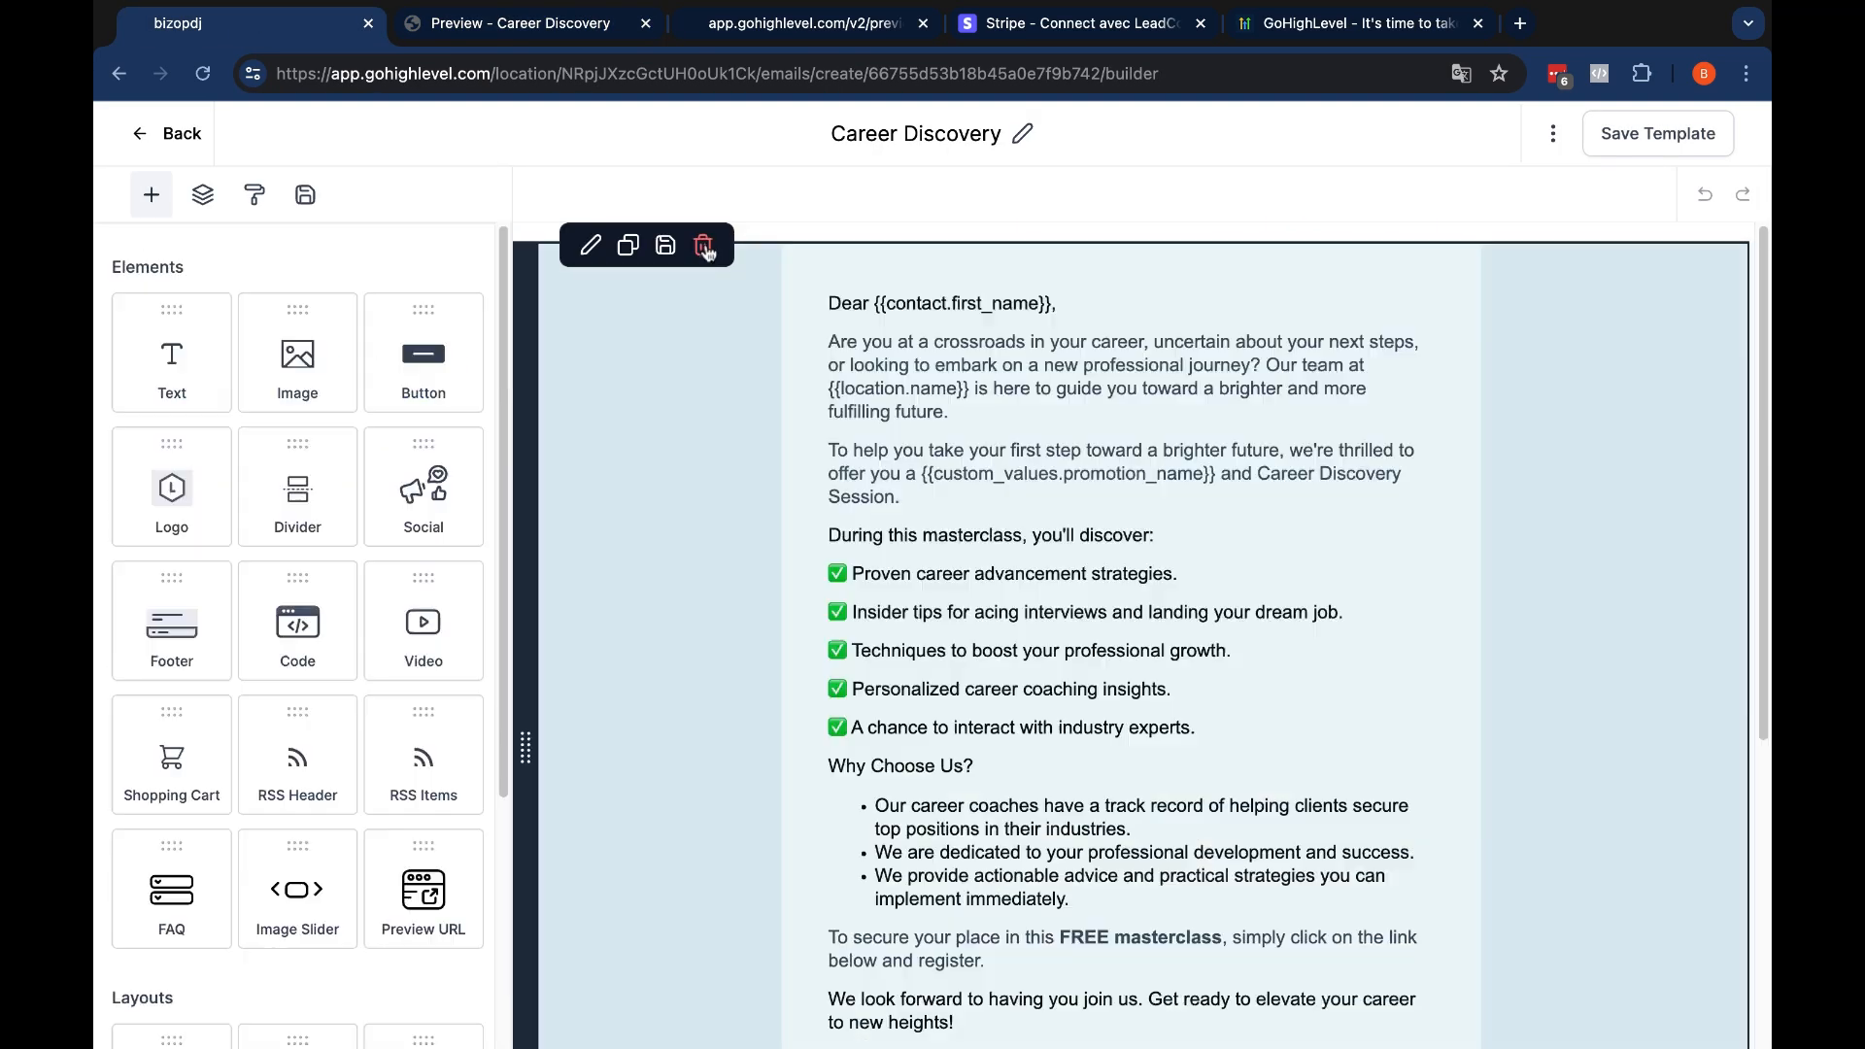
# Open the email's text block for editing and examine its content, the call-to-action button and the footer
pyautogui.scroll(-5, 1181, 567)
pyautogui.click(1168, 520)
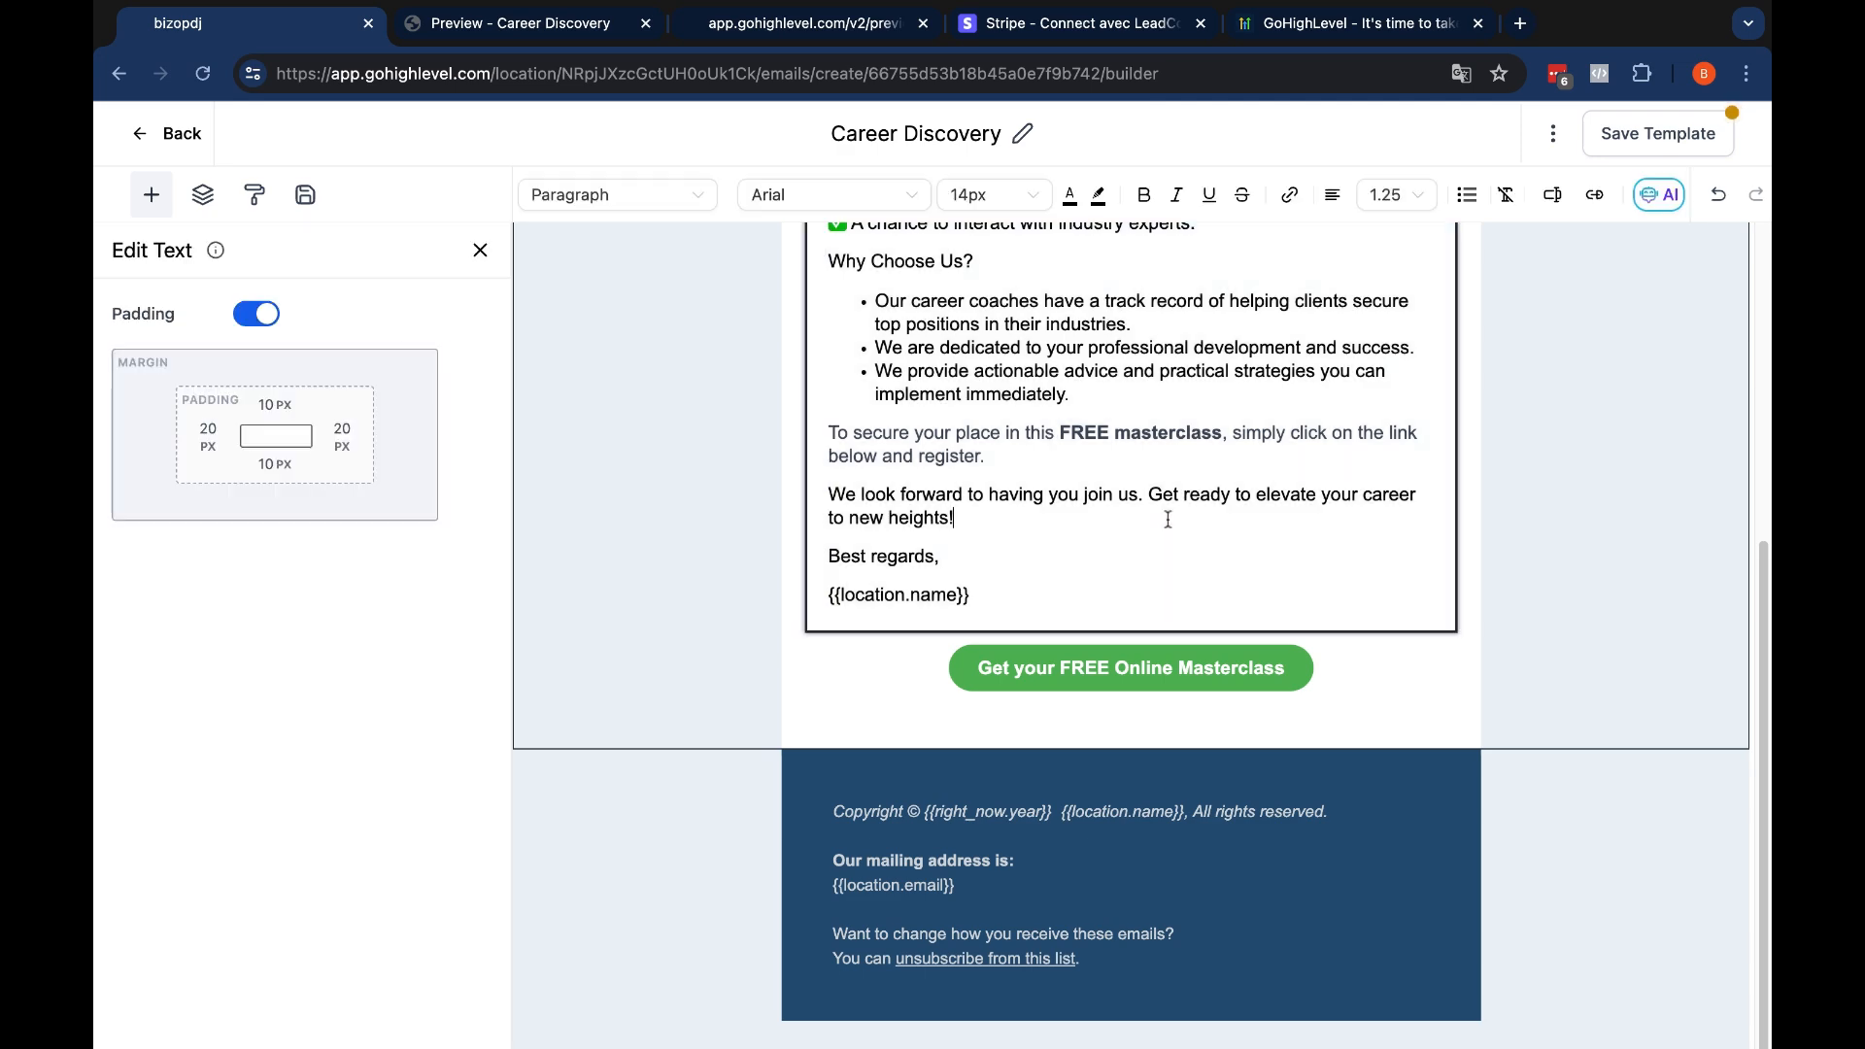
pyautogui.scroll(5, 1168, 519)
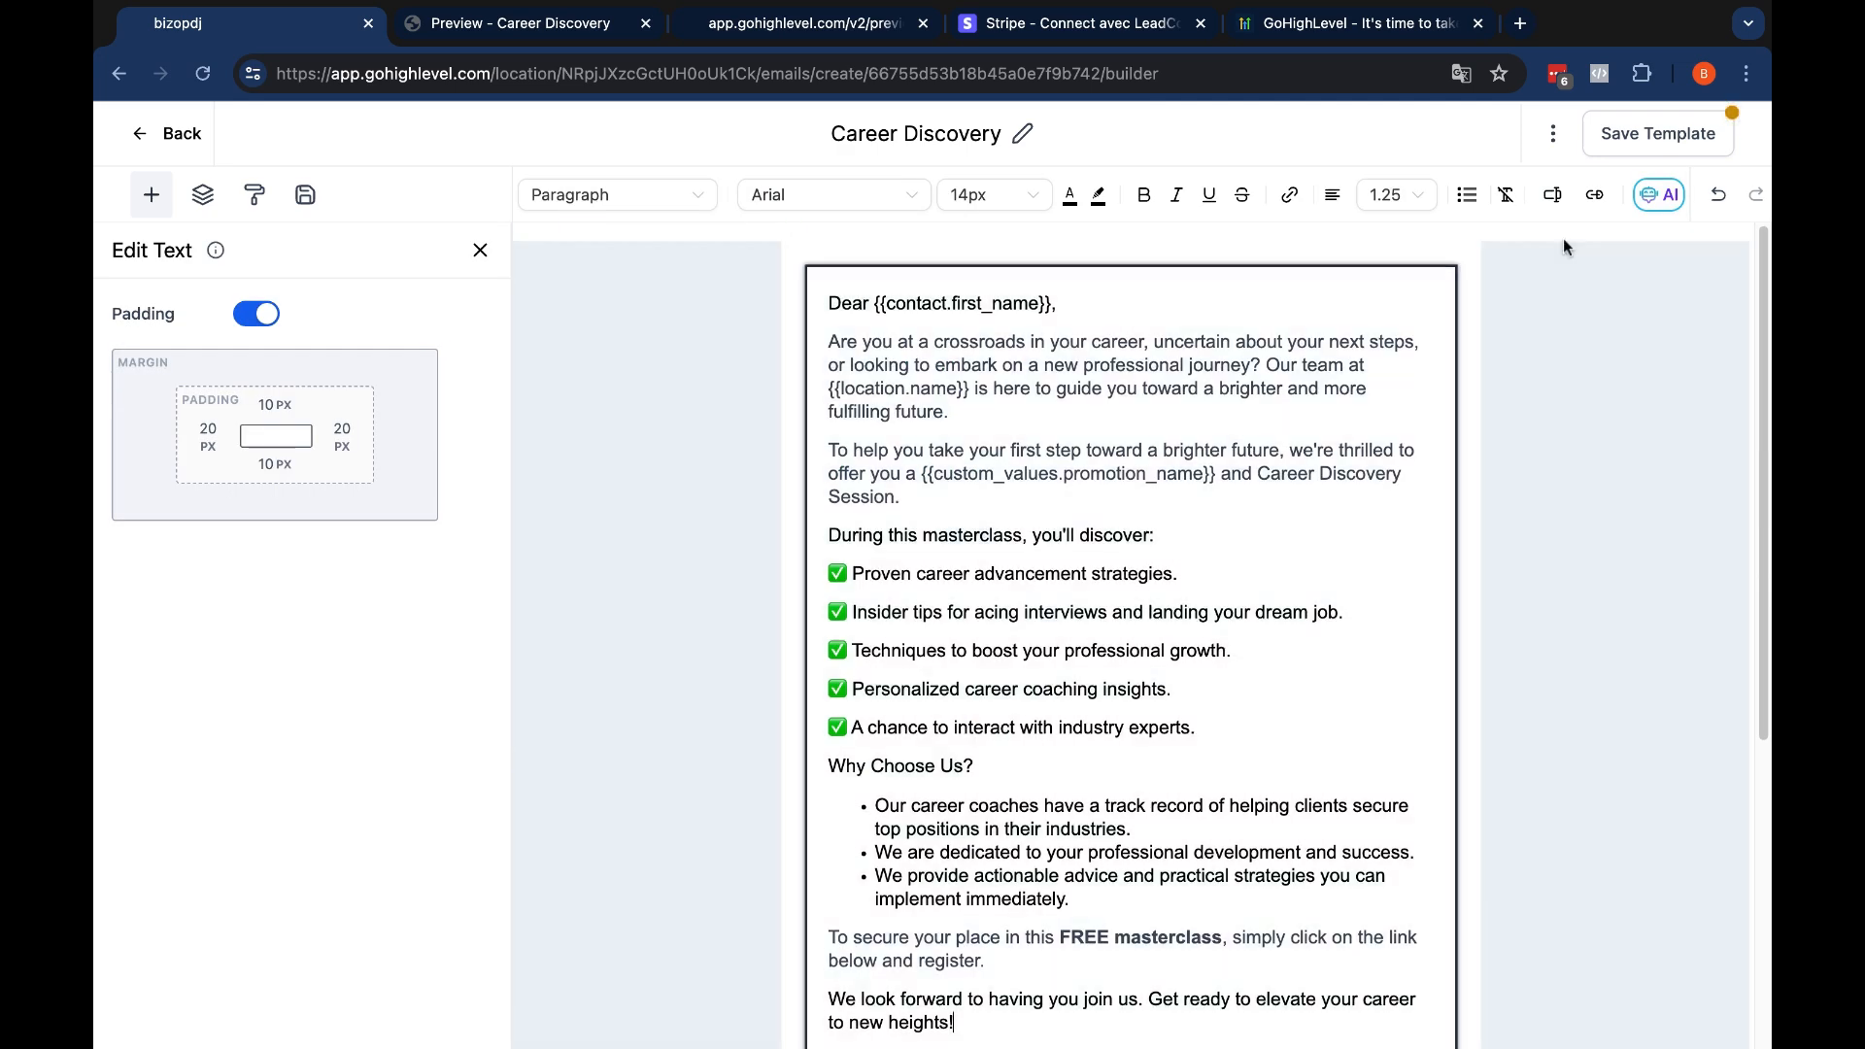
pyautogui.click(1028, 550)
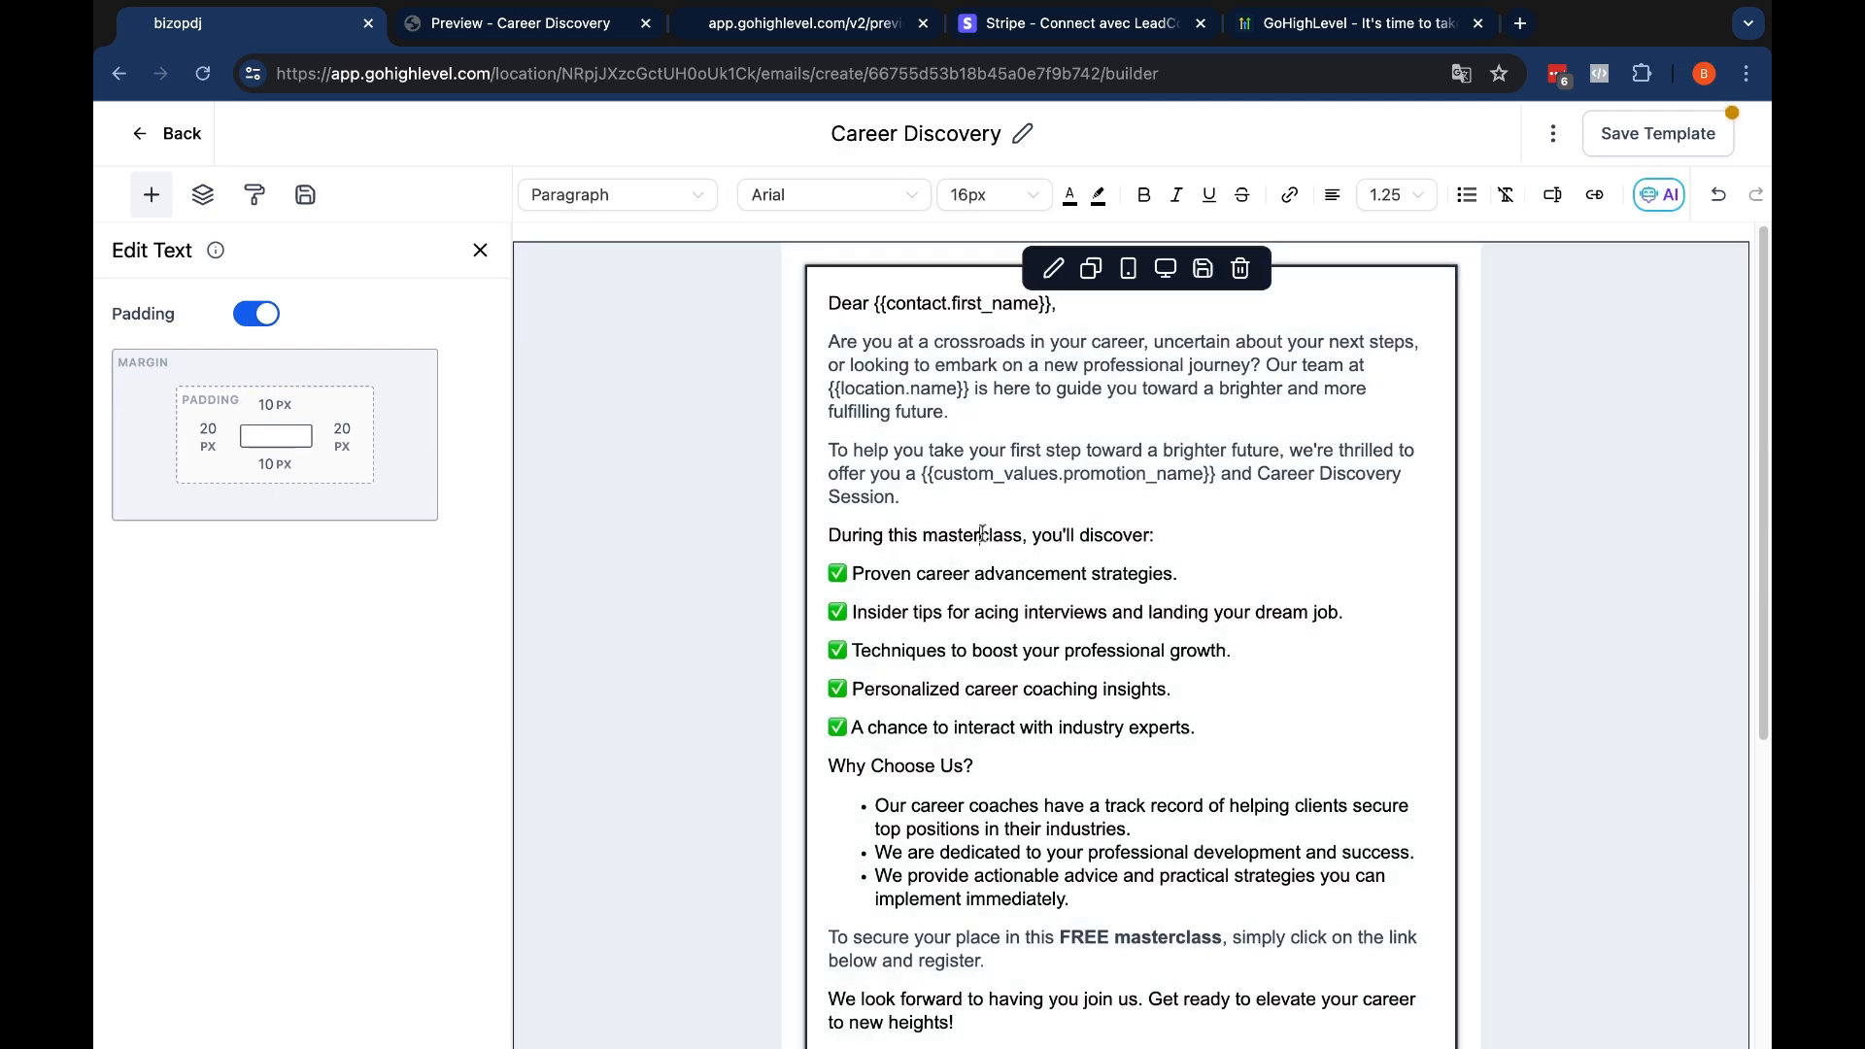
pyautogui.click(1173, 612)
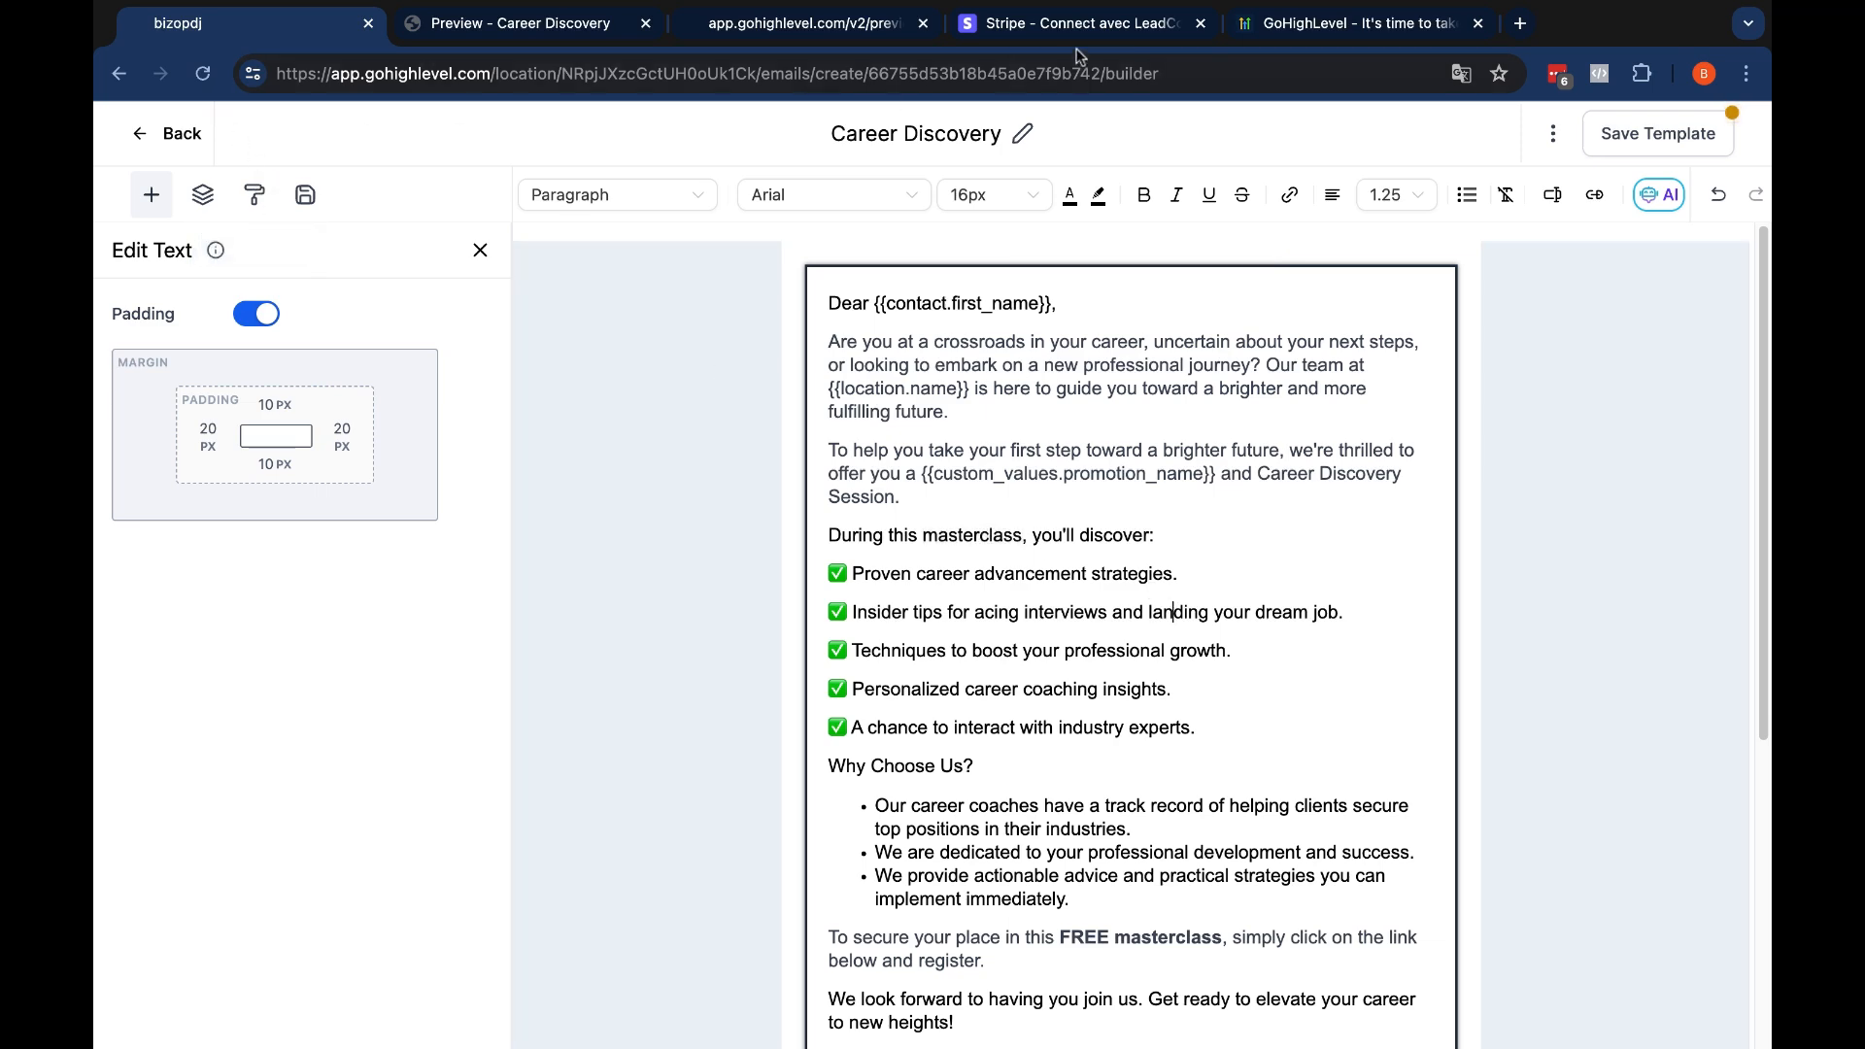